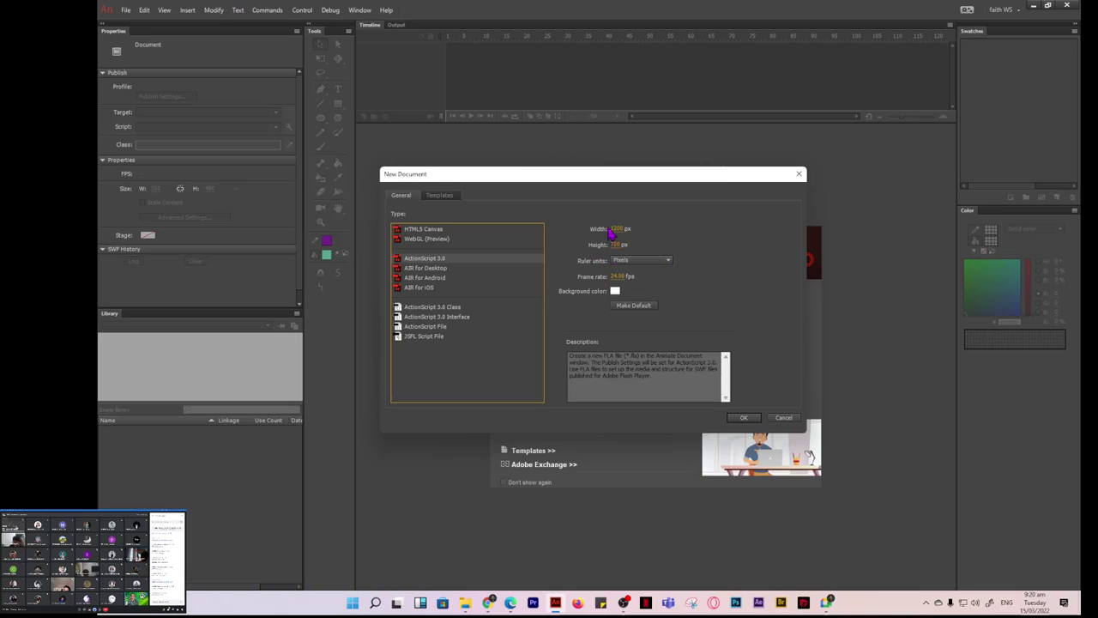
Create an ActionScript 3.0 document with a stage 600 px wide and 450 px high.
click(618, 229)
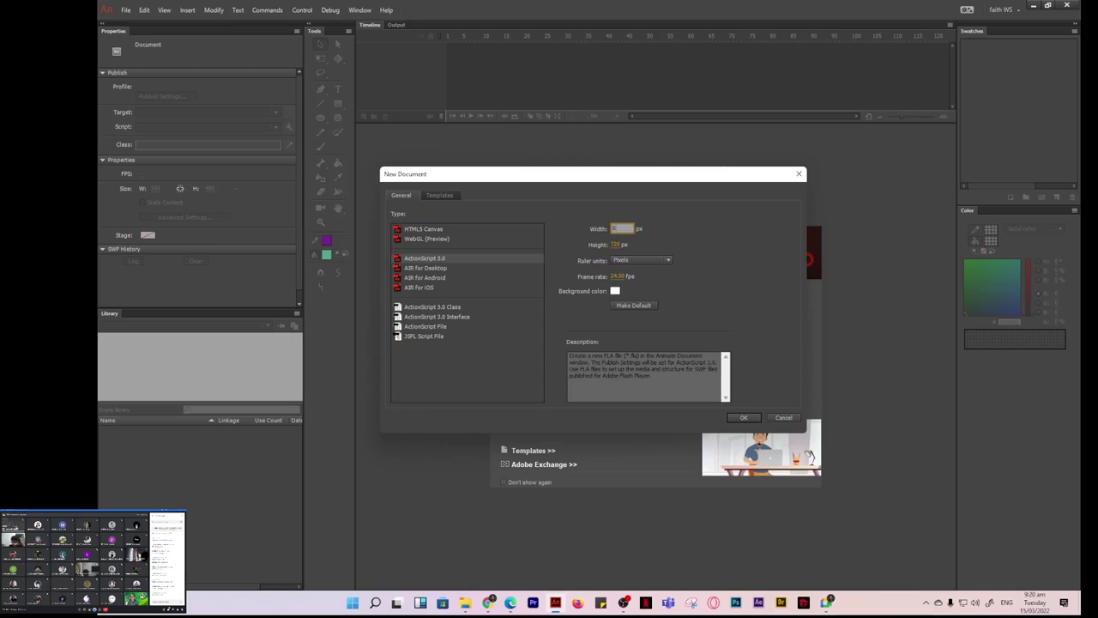
text(600)
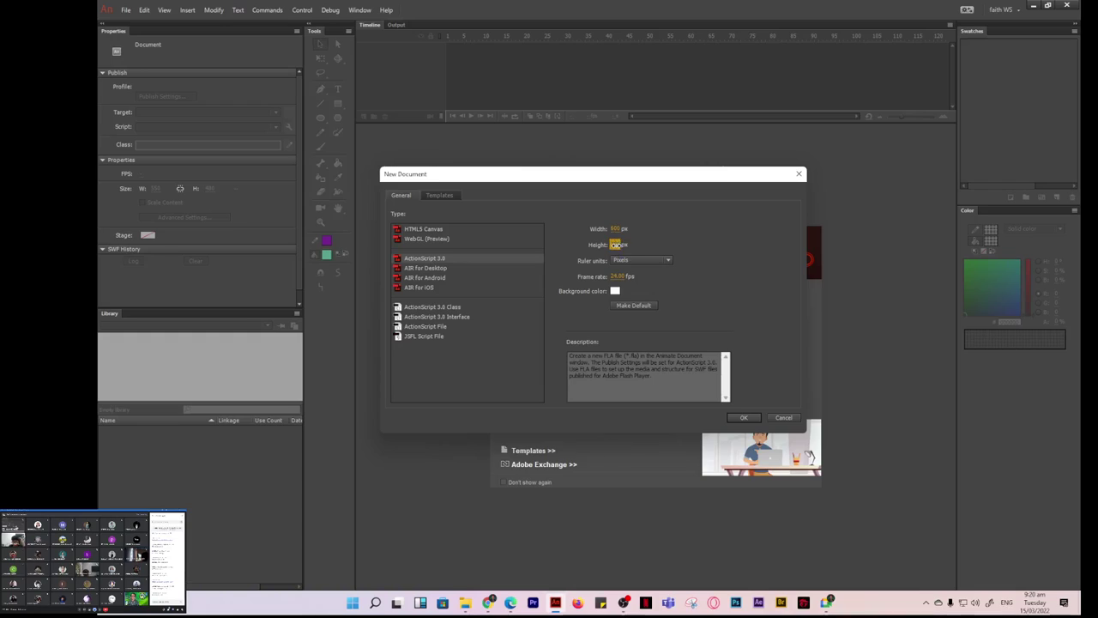
click(618, 244)
text(400)
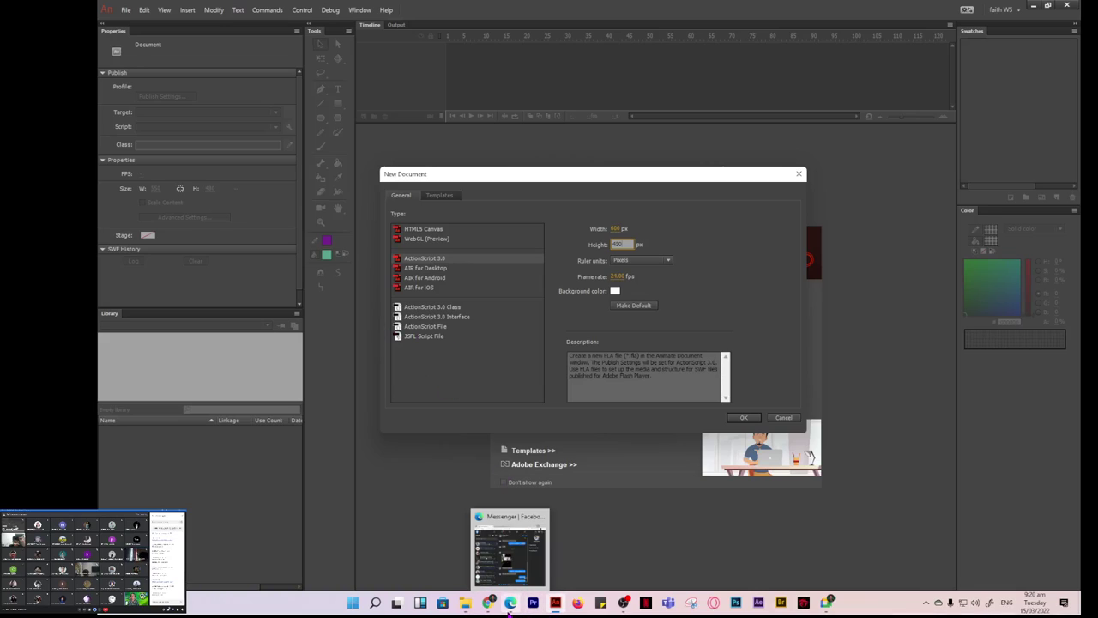
click(511, 604)
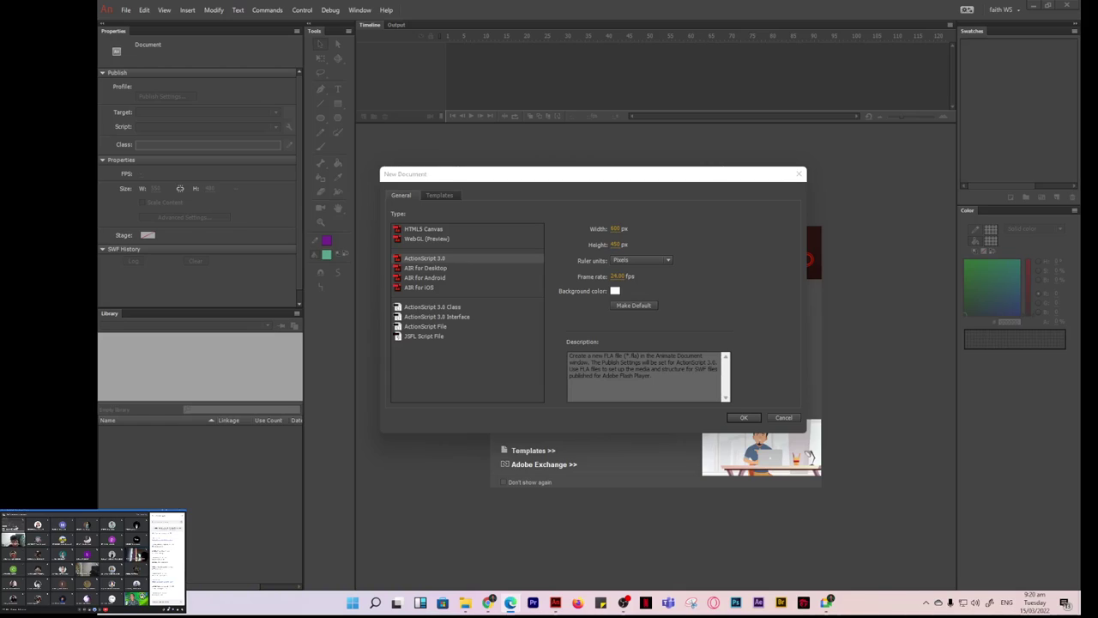
click(744, 418)
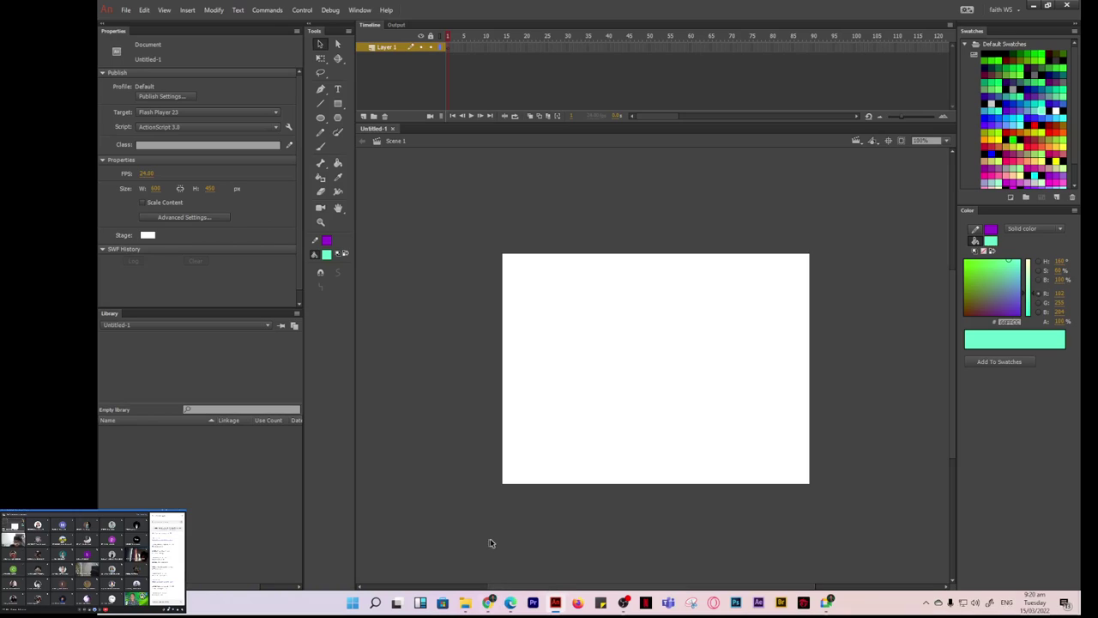
Start importing characters.ai from the Lesson03 03Start folder to the stage.
scroll(504, 539, up, 1)
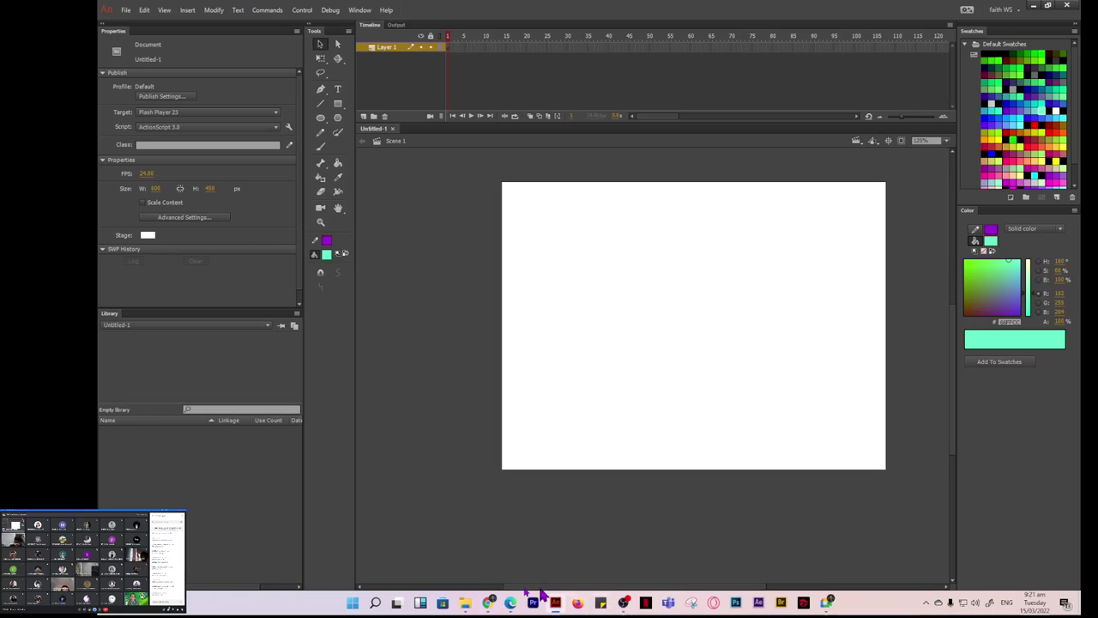
drag(524, 588, 545, 596)
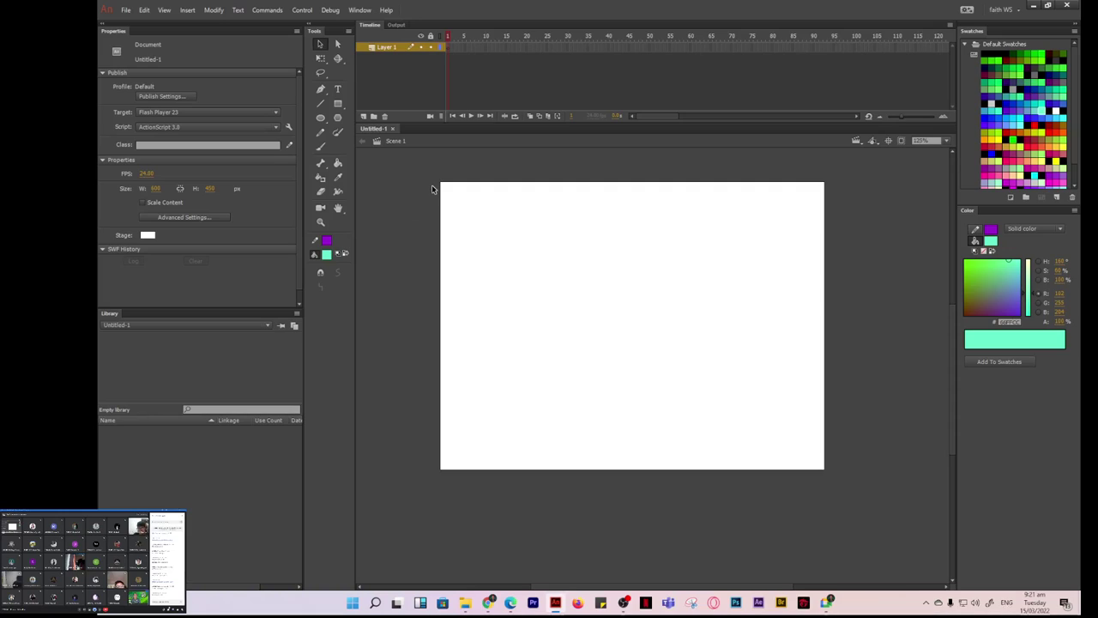
click(126, 10)
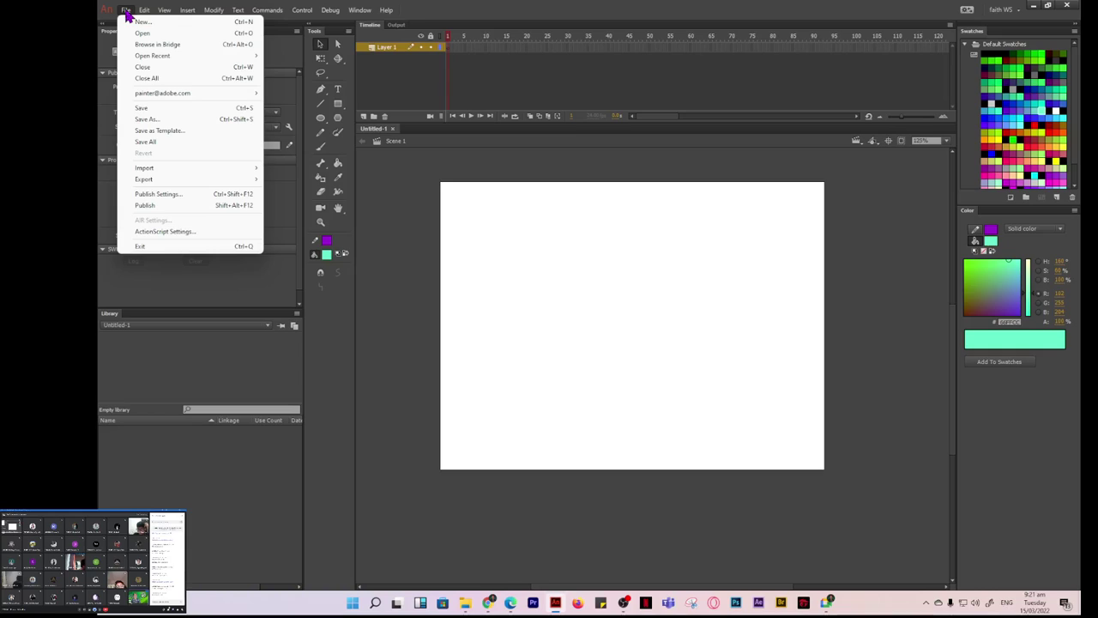
mouse_move(230, 170)
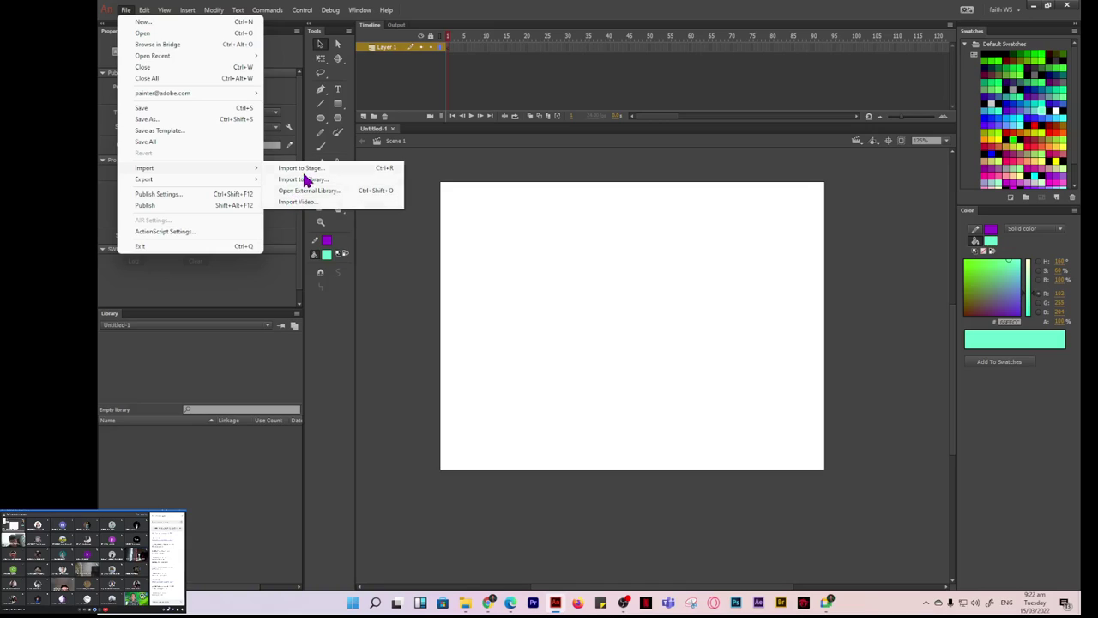
click(302, 168)
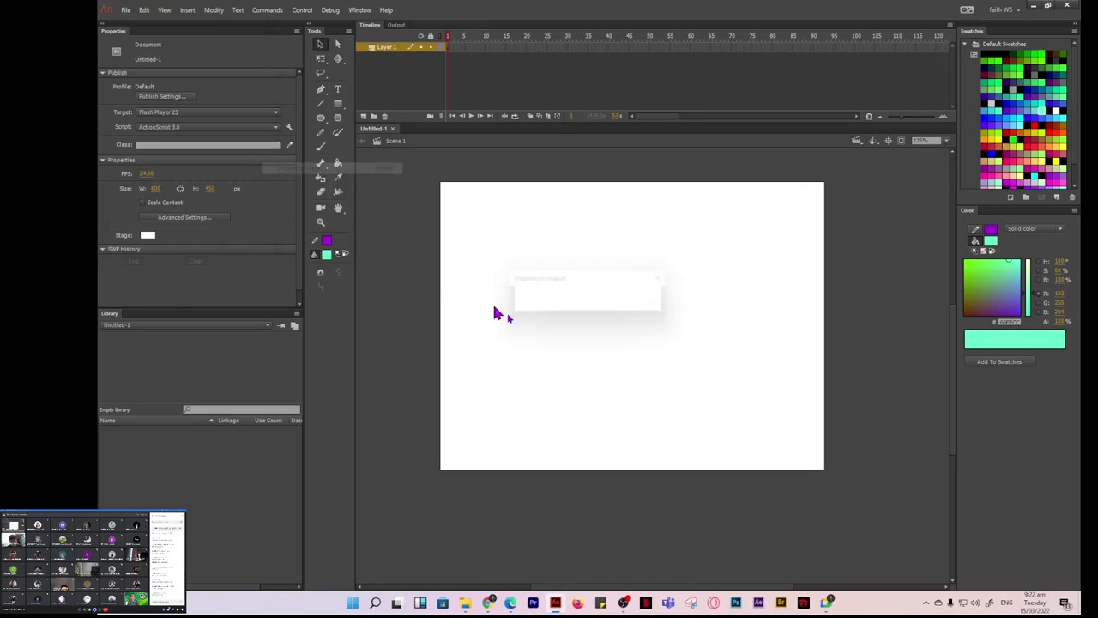
drag(372, 144, 523, 138)
click(393, 219)
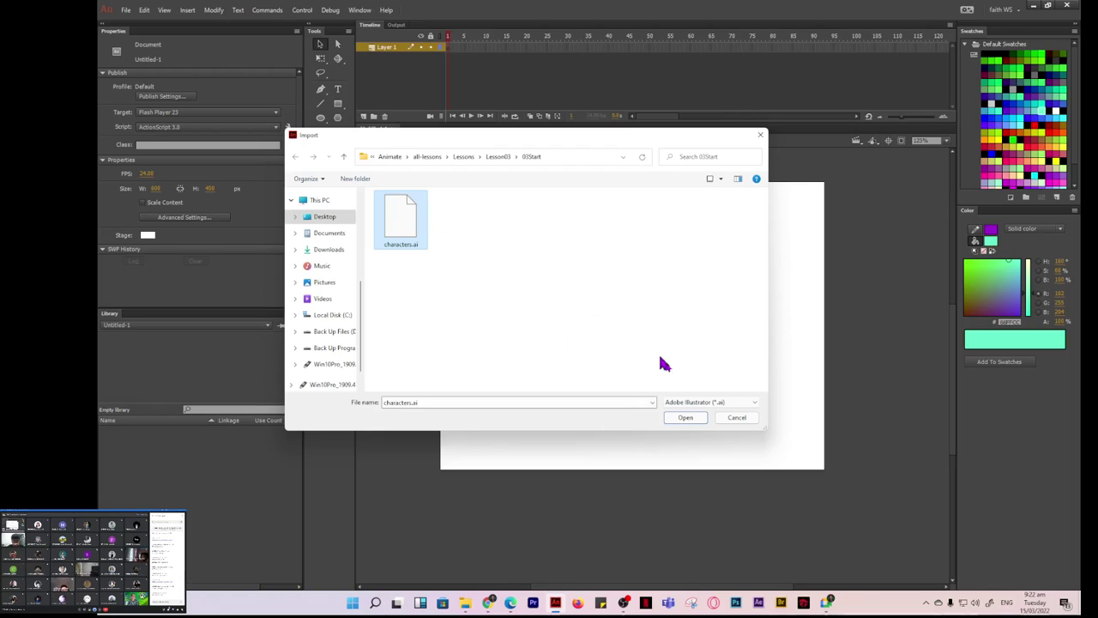
click(685, 418)
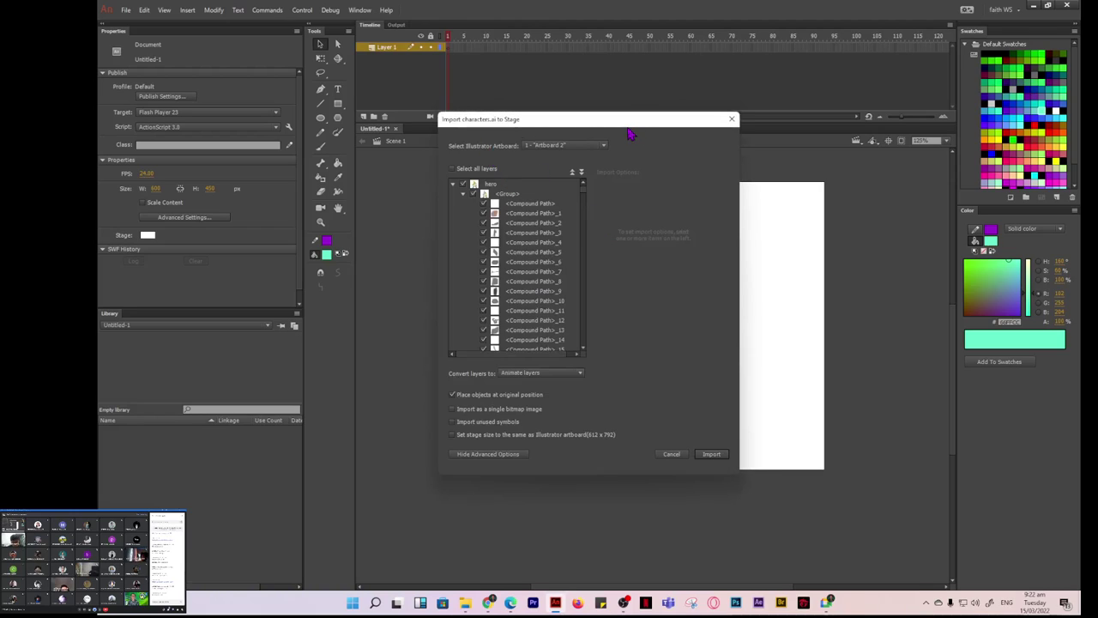
Examine the group and compound paths inside the hero layer of characters.ai, and collapse the layer again.
drag(620, 123, 563, 148)
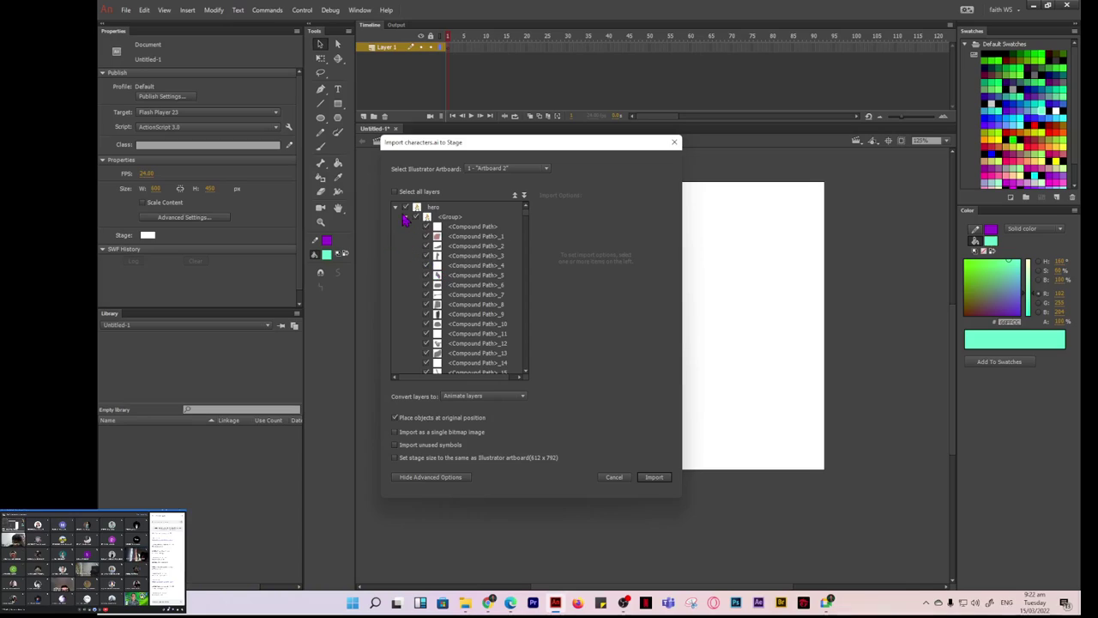
click(515, 195)
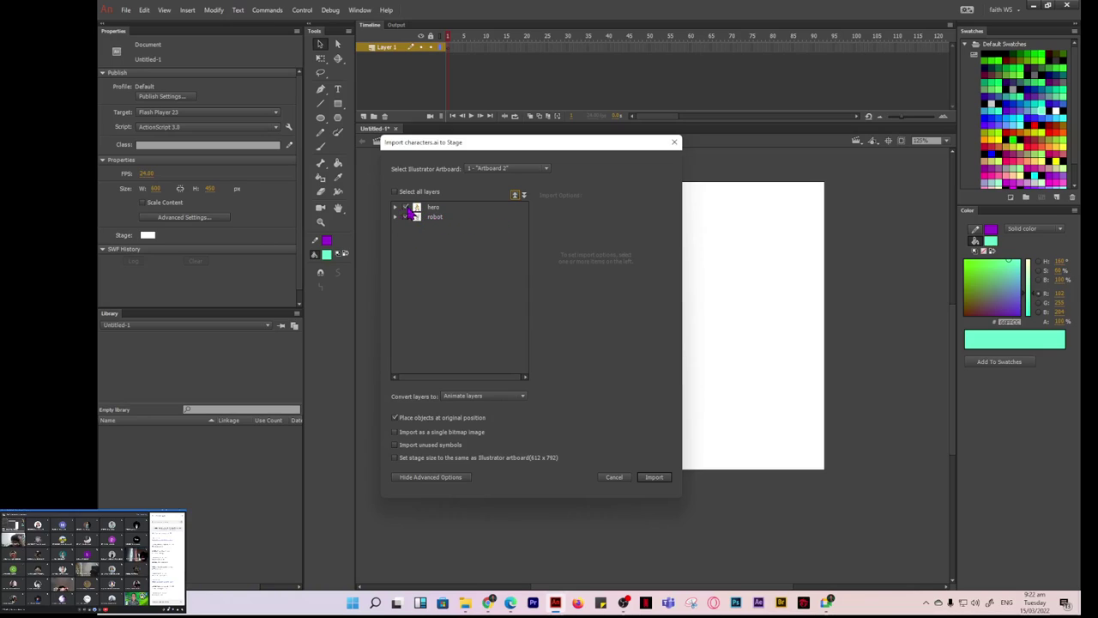
click(396, 207)
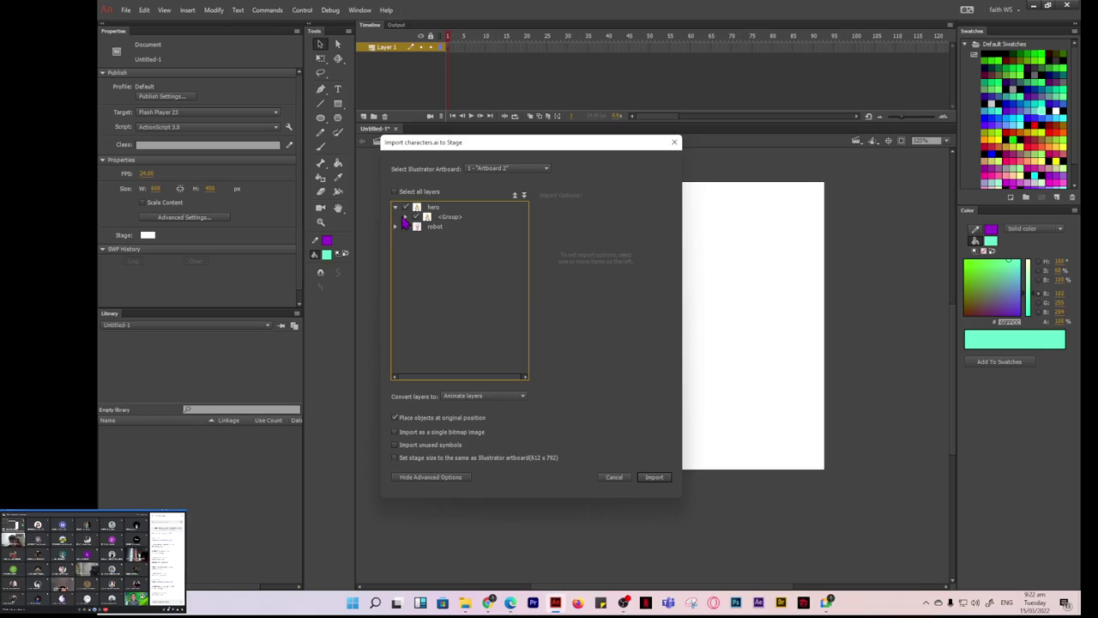
click(407, 218)
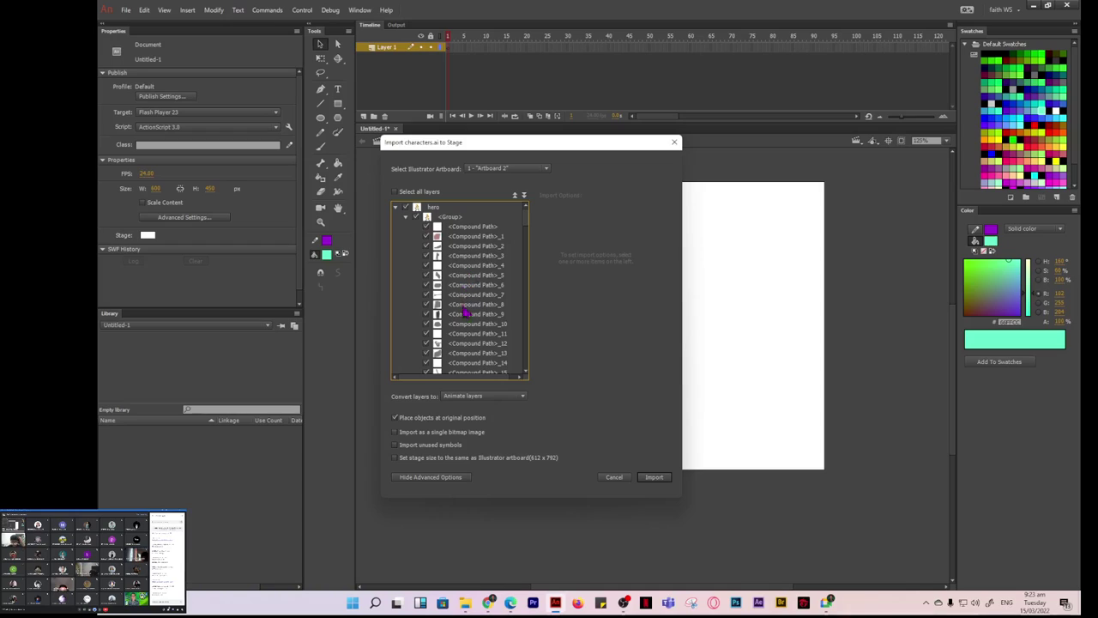
scroll(483, 356, down, 5)
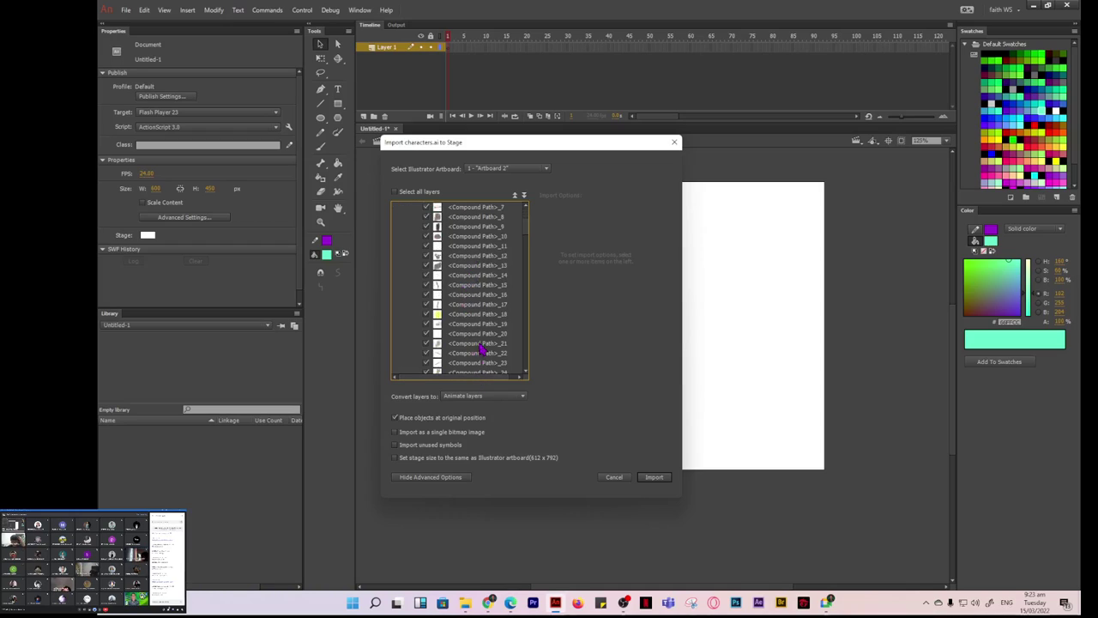
scroll(483, 350, down, 15)
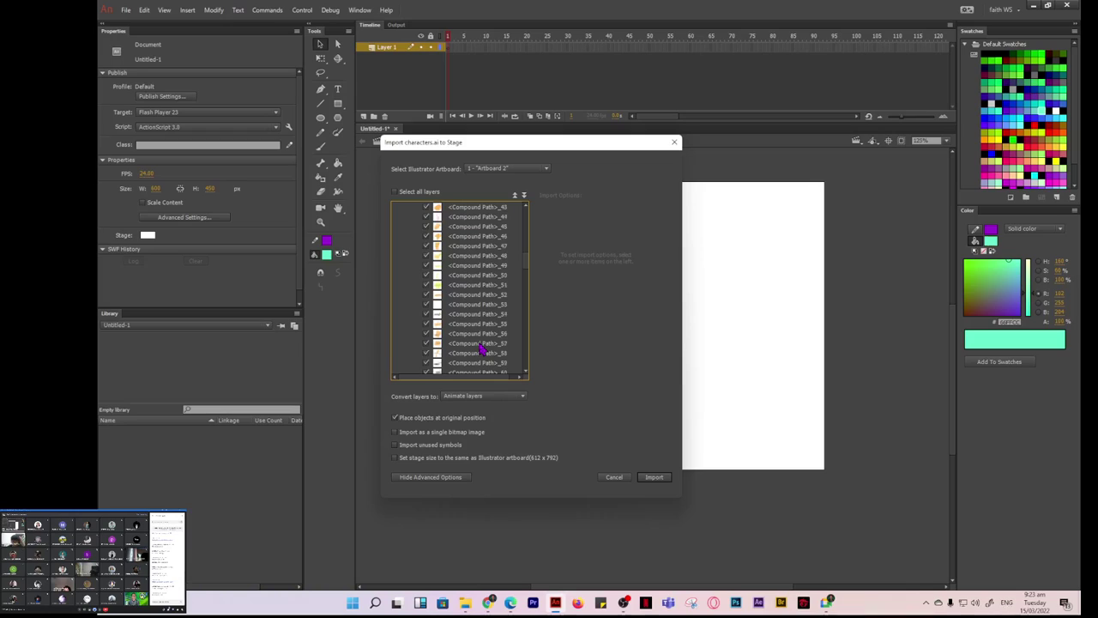
scroll(491, 357, down, 3)
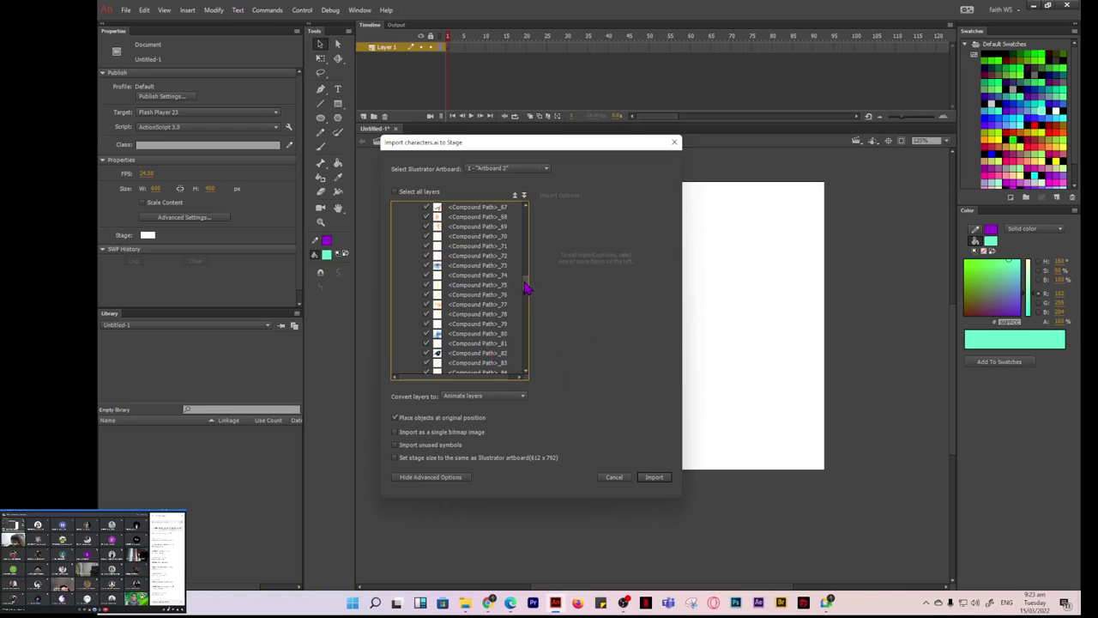
drag(527, 290, 527, 206)
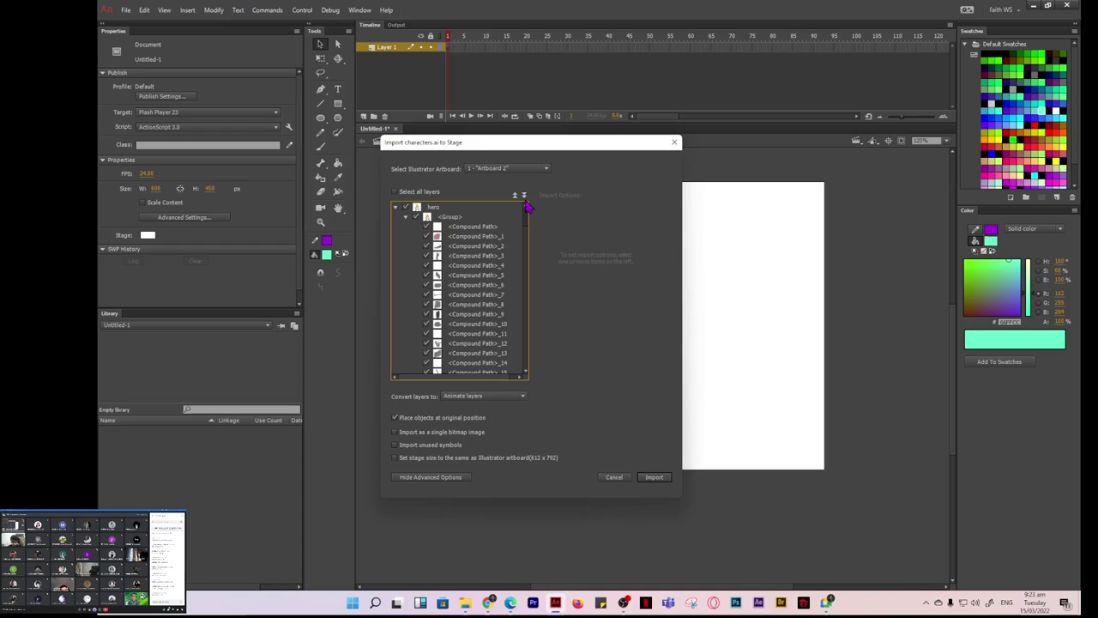
scroll(520, 277, down, 8)
drag(523, 337, 524, 374)
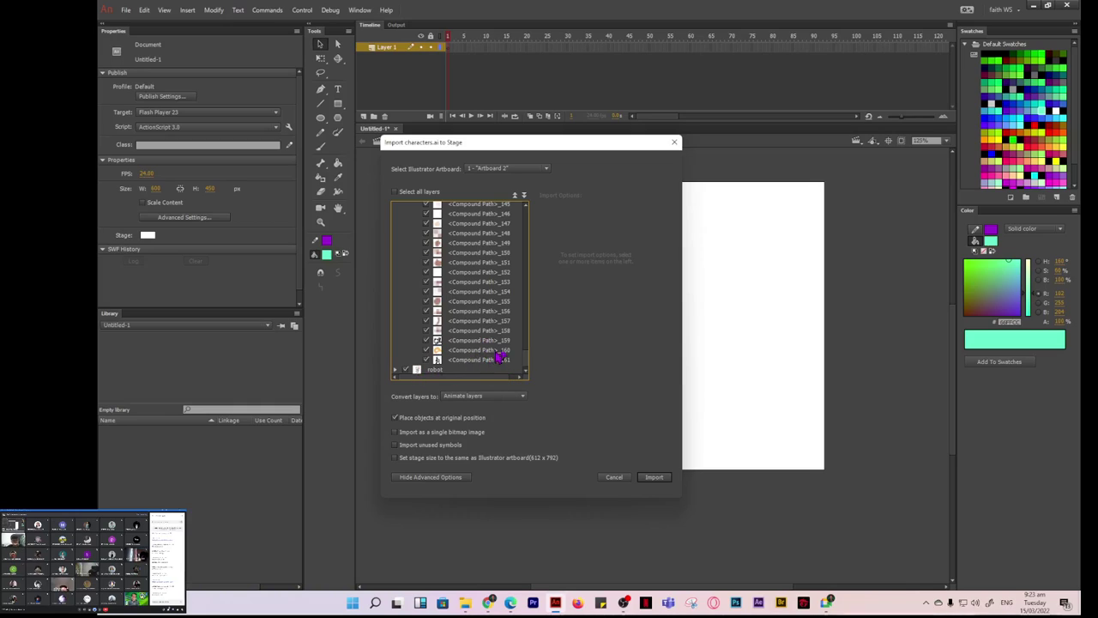
scroll(490, 349, up, 3)
scroll(490, 349, up, 20)
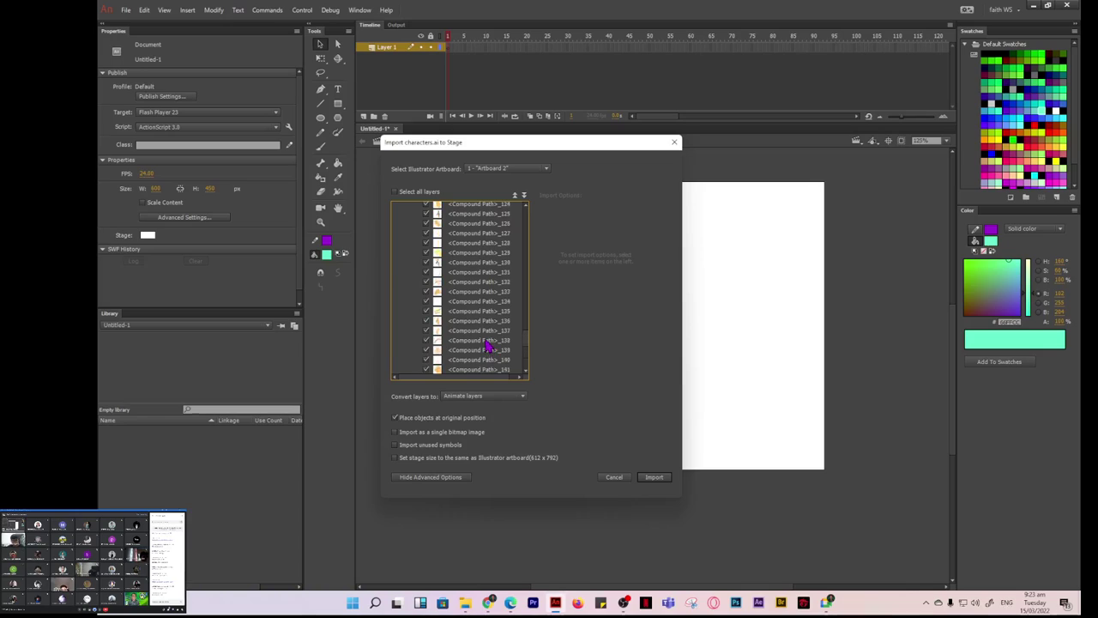
scroll(486, 341, up, 15)
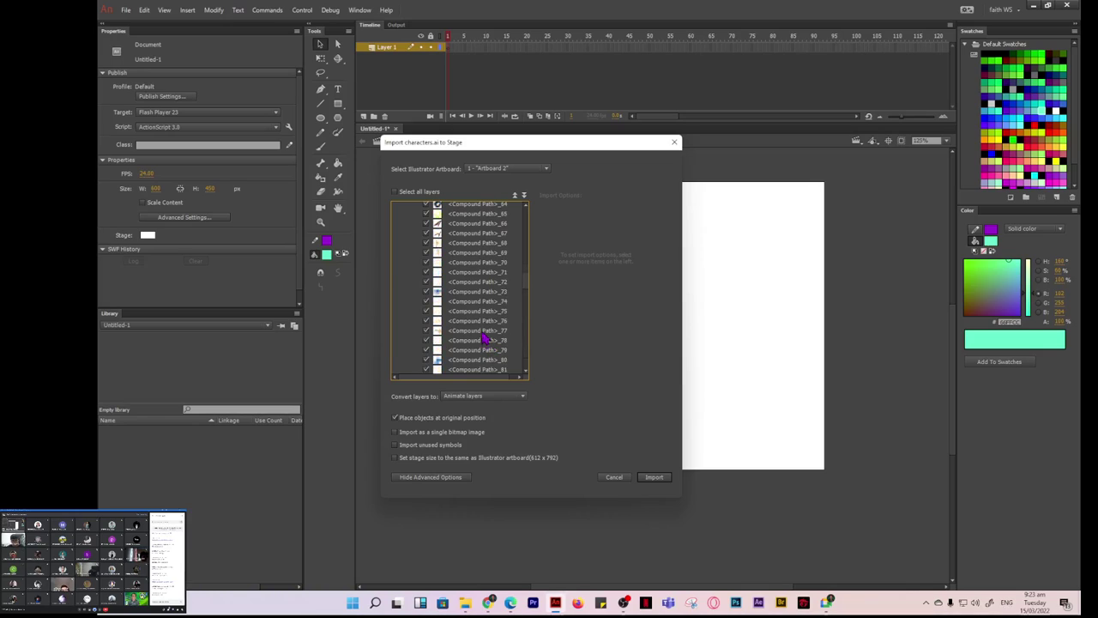
scroll(485, 333, up, 5)
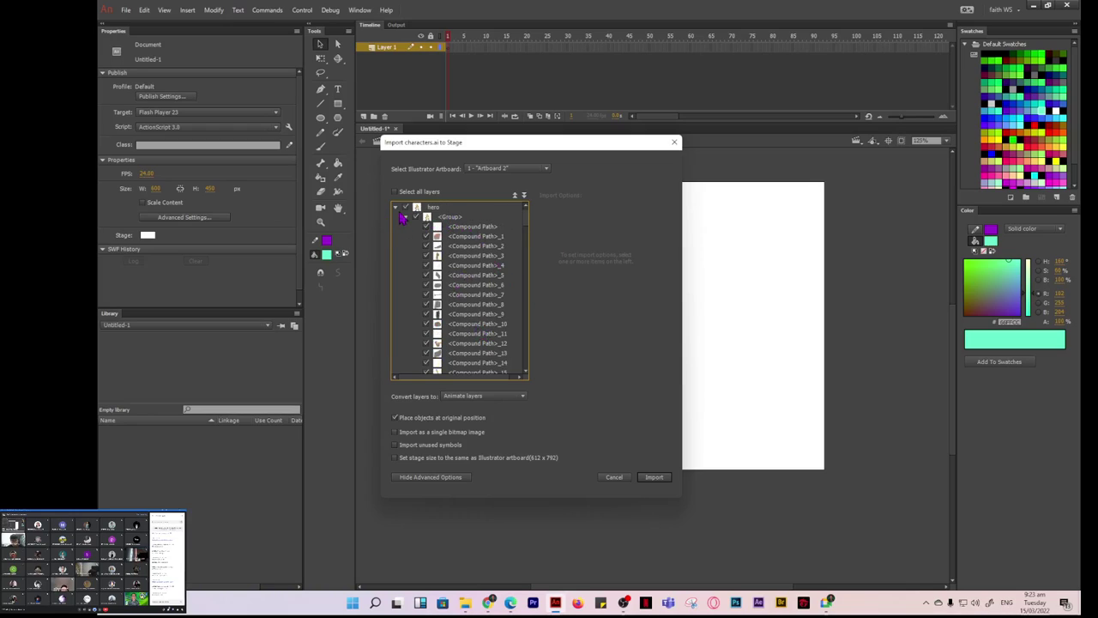
click(397, 208)
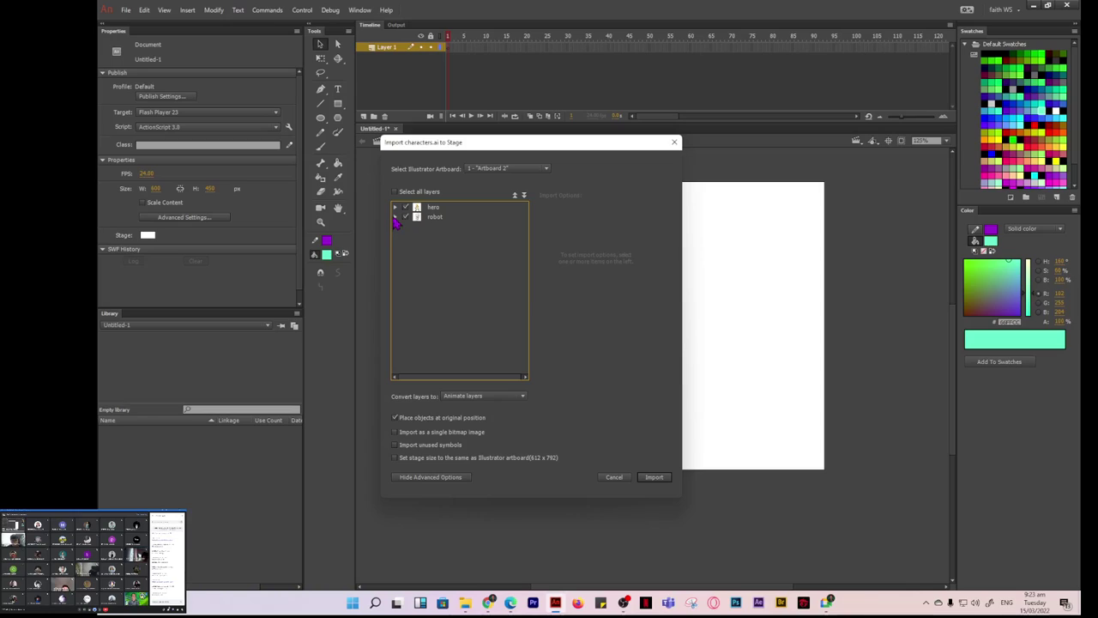
Examine the group and compound paths inside the robot layer, and collapse the layer again.
click(395, 217)
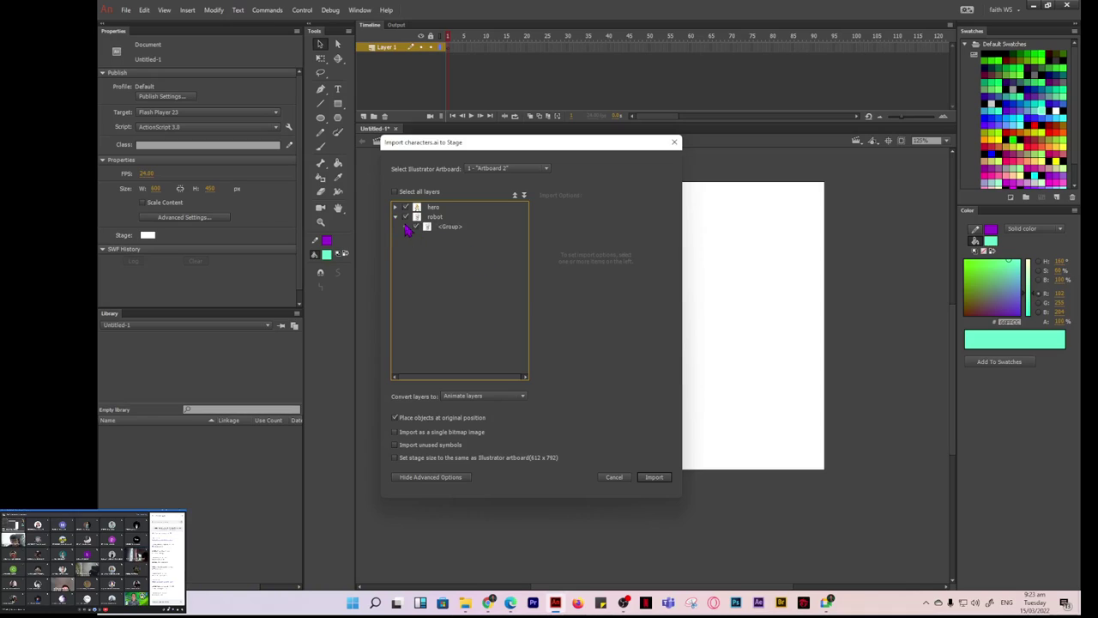
click(406, 227)
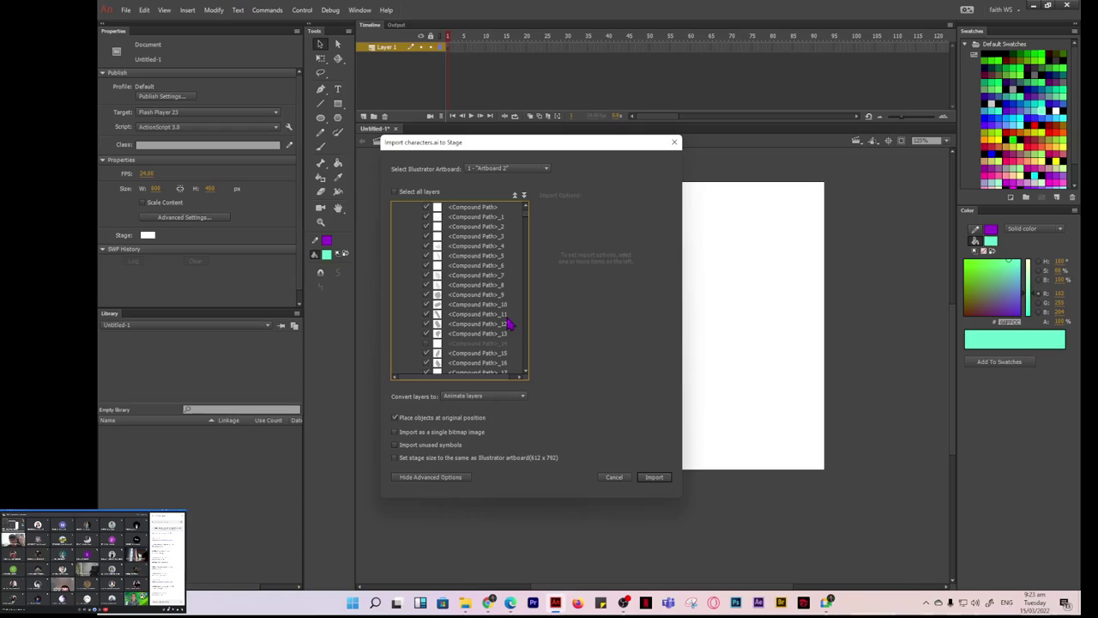
scroll(483, 335, down, 5)
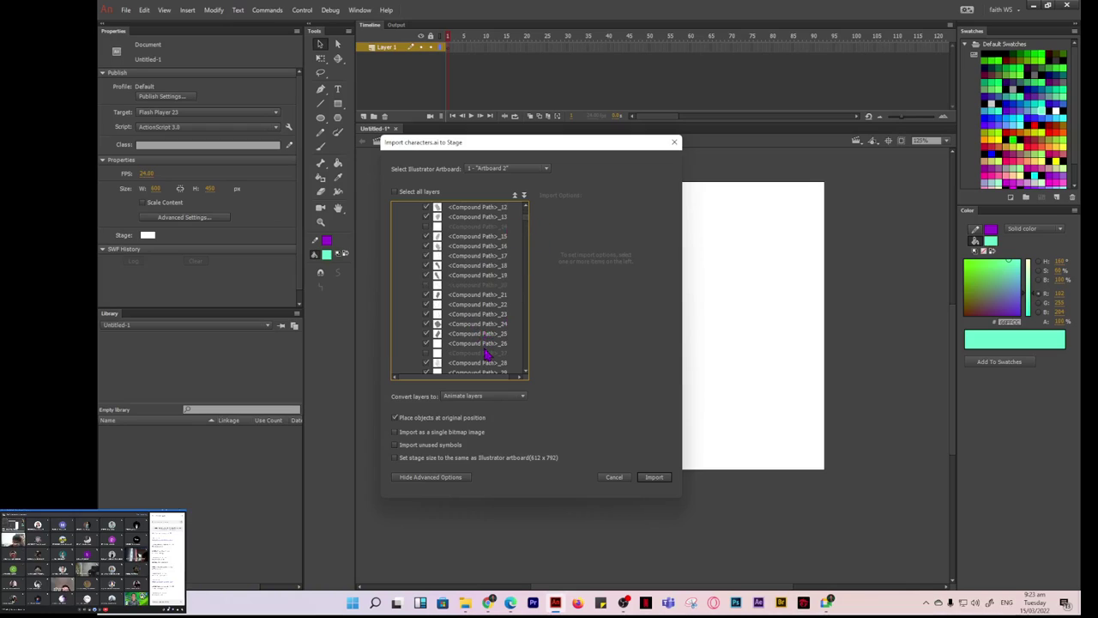
scroll(490, 352, down, 8)
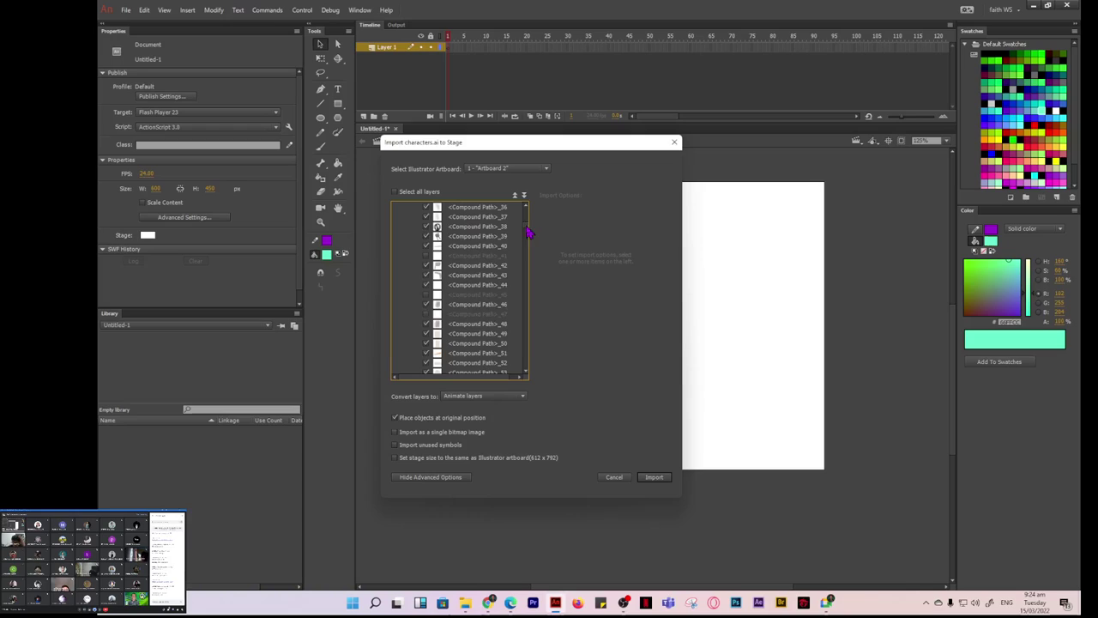
scroll(448, 318, down, 9)
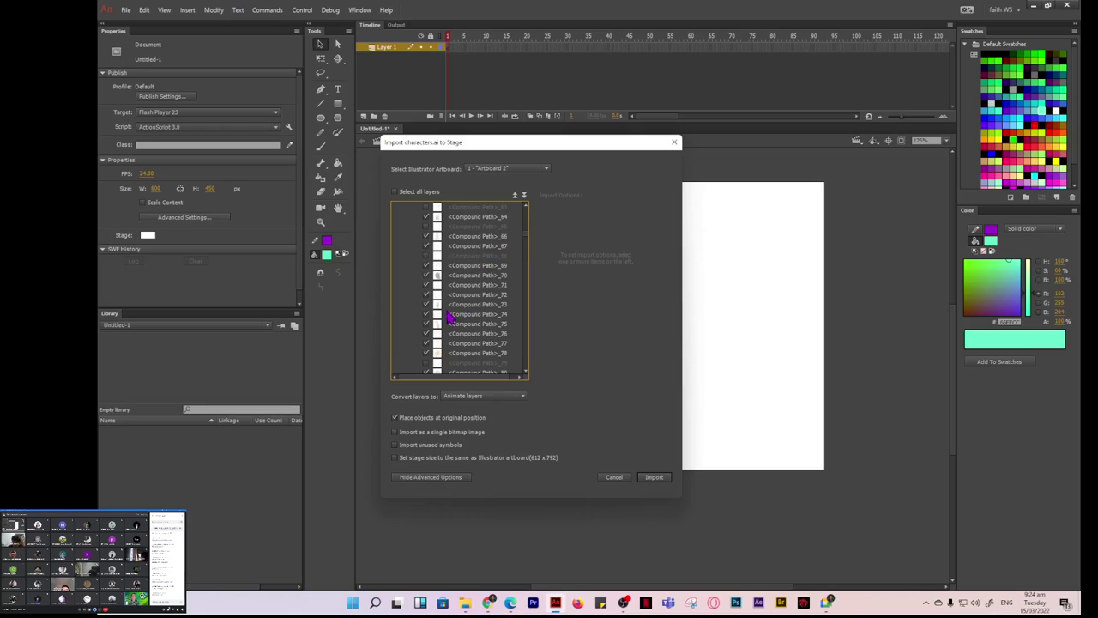
scroll(449, 318, up, 10)
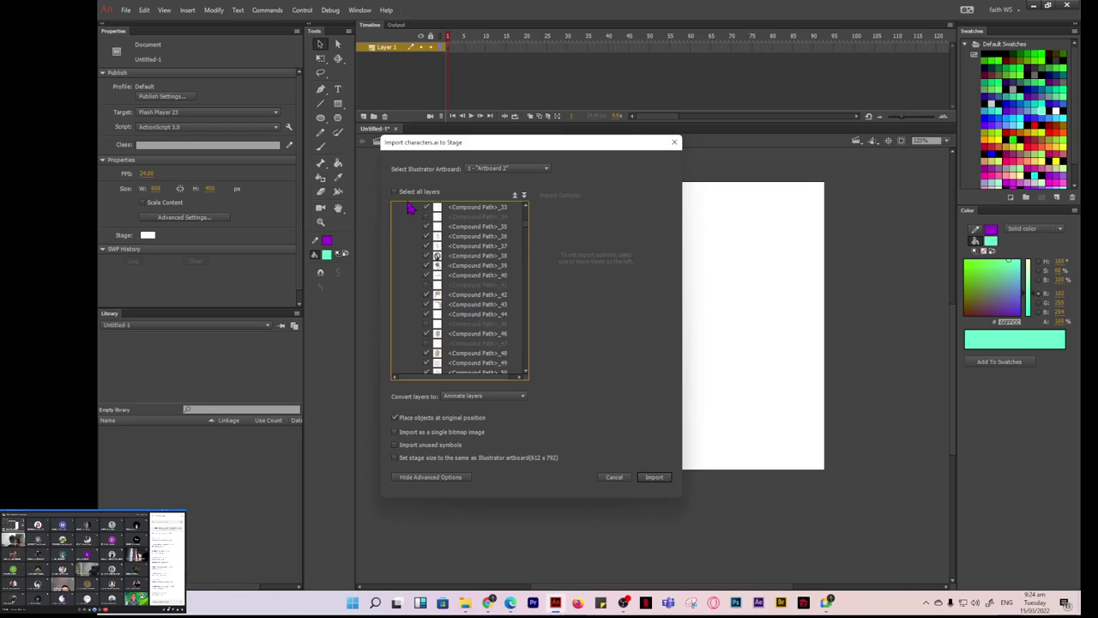
scroll(413, 208, up, 11)
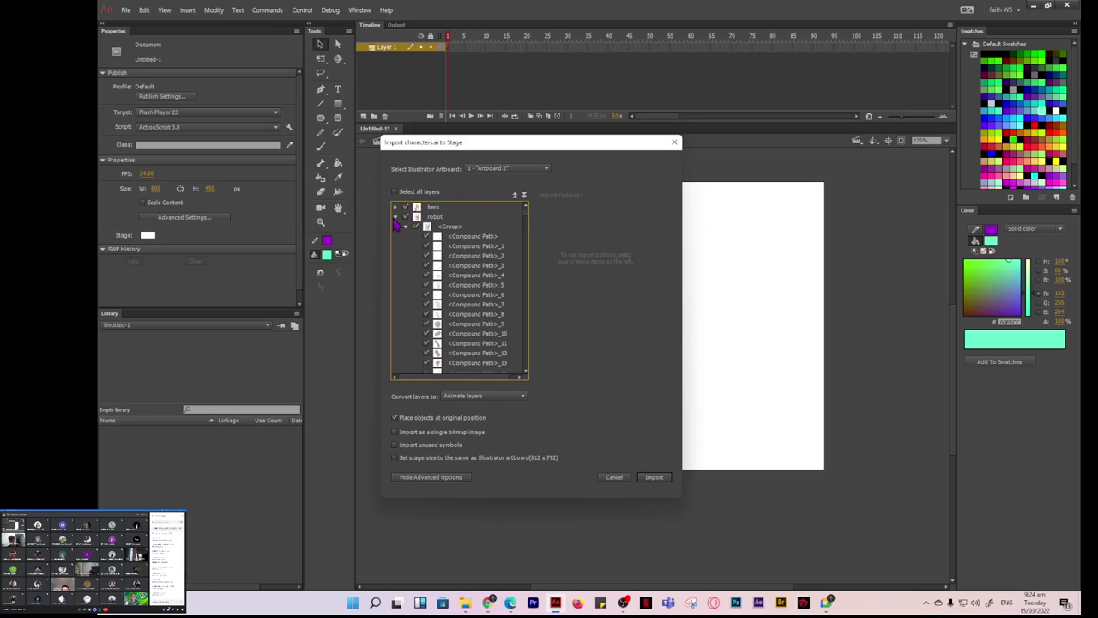
click(395, 218)
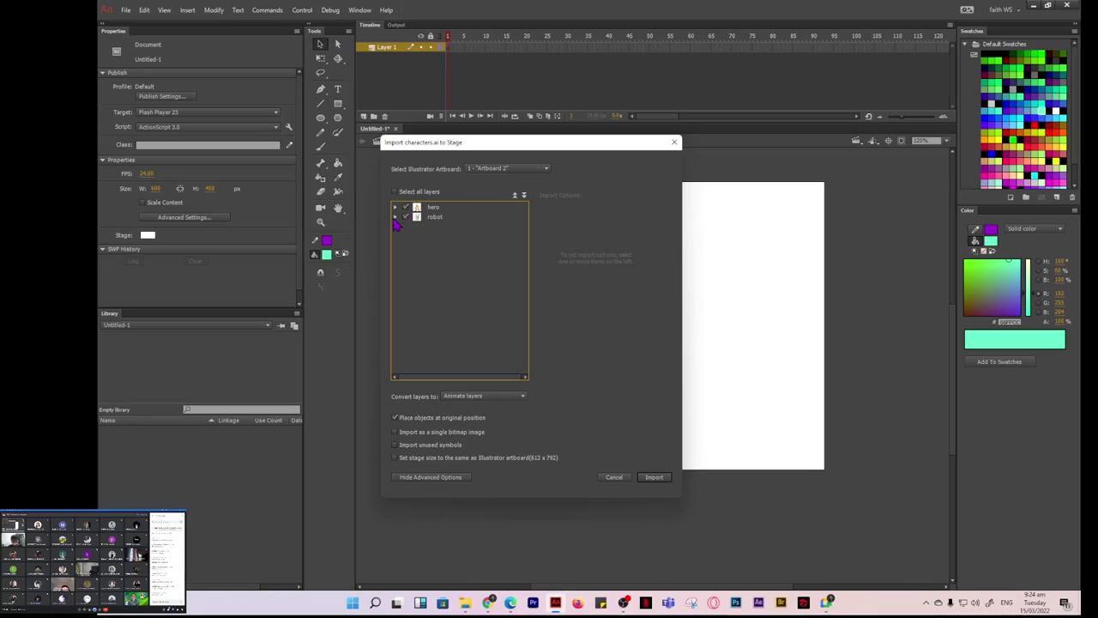
In the basic import options, compare the layer and text conversion choices, ending on Maintain editable paths and effects and Editable text.
click(431, 479)
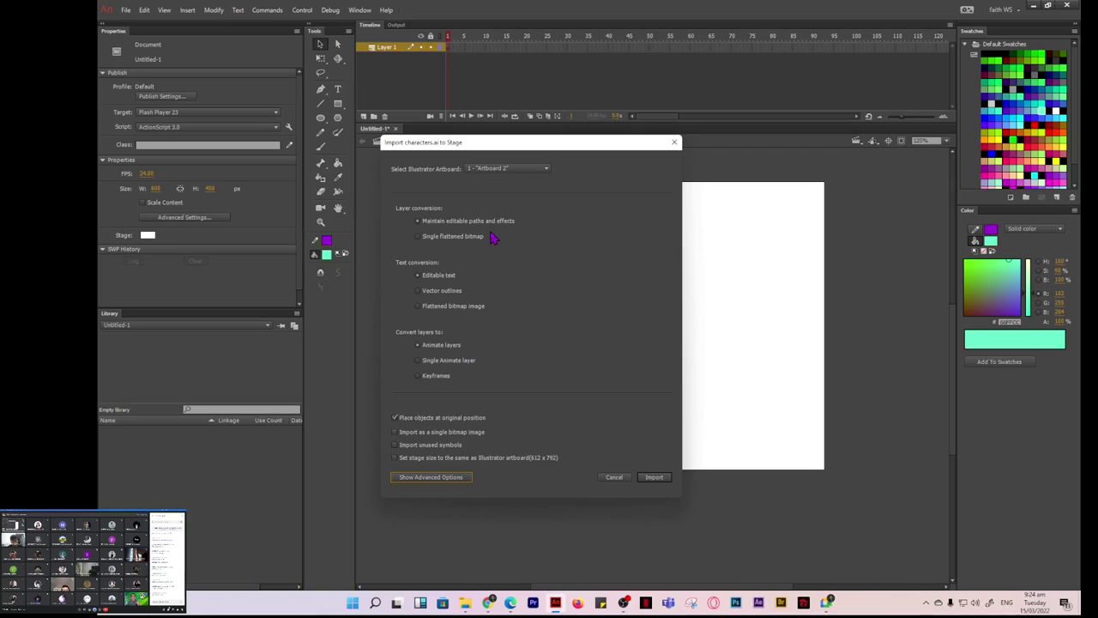
click(420, 240)
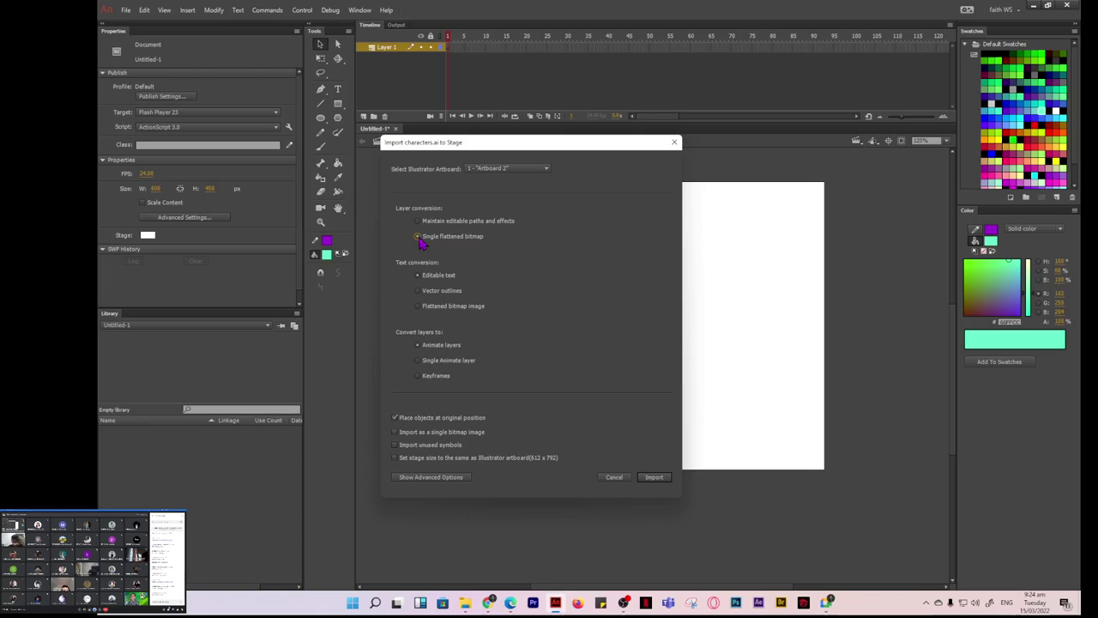
click(418, 221)
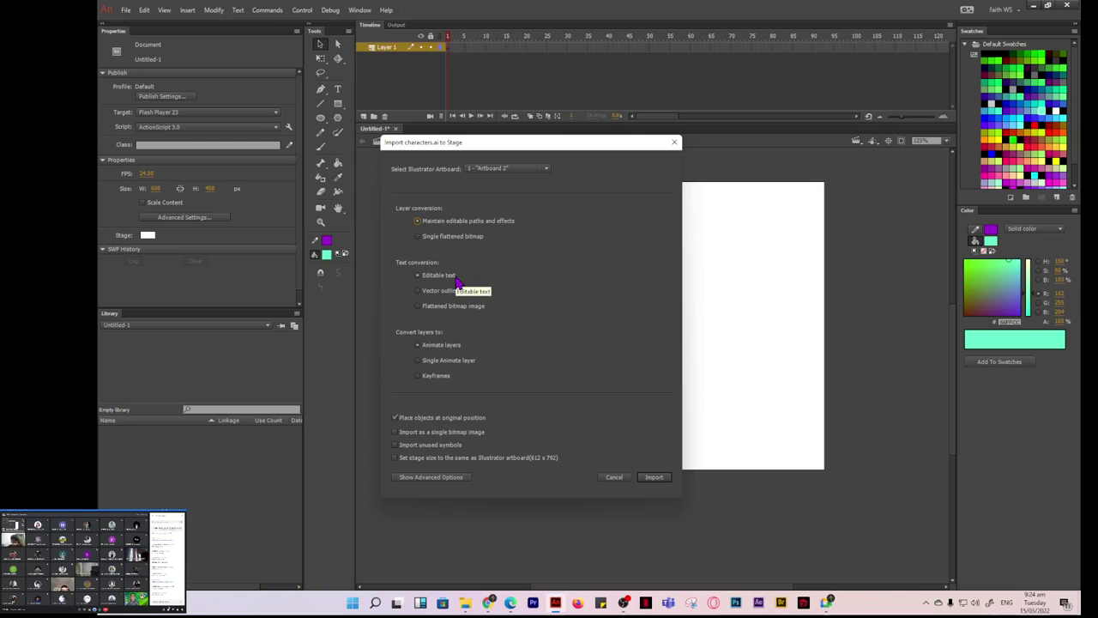
click(420, 292)
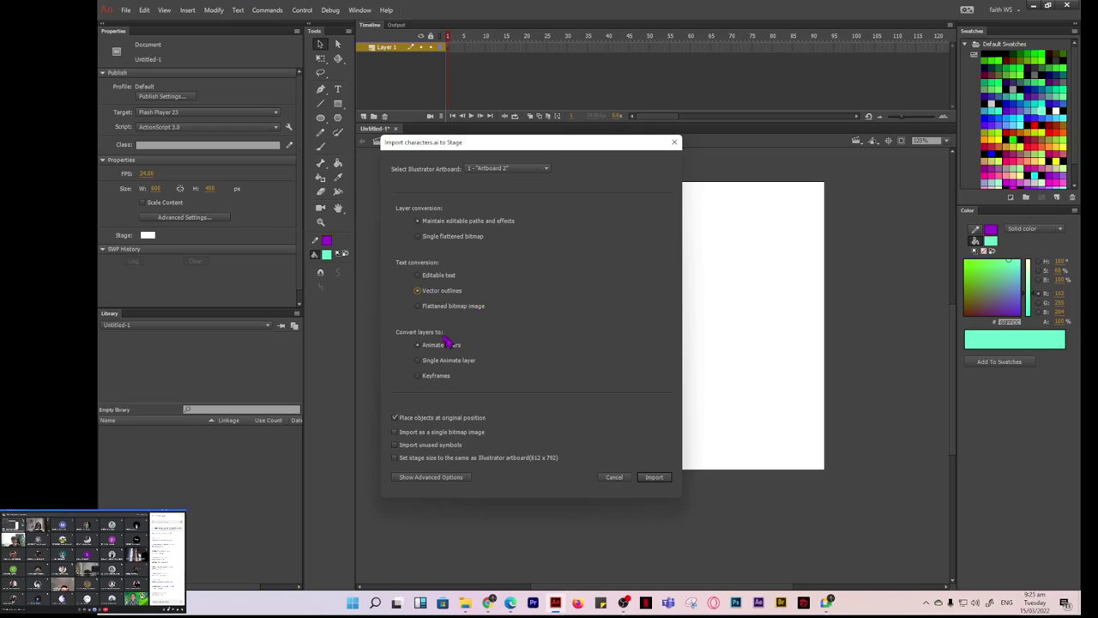
click(418, 306)
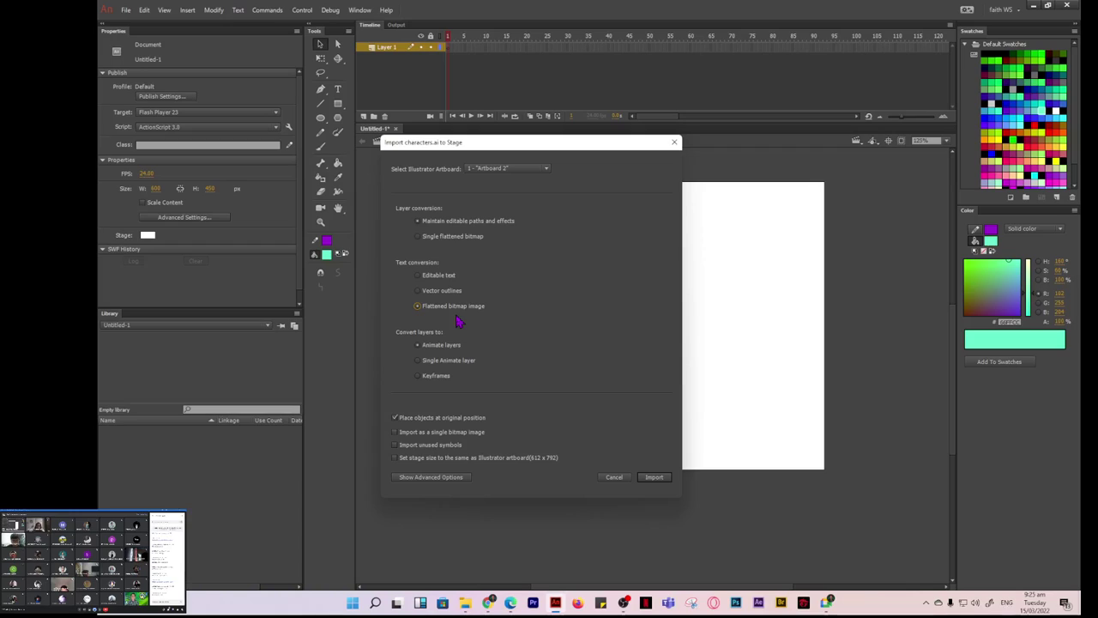
click(419, 276)
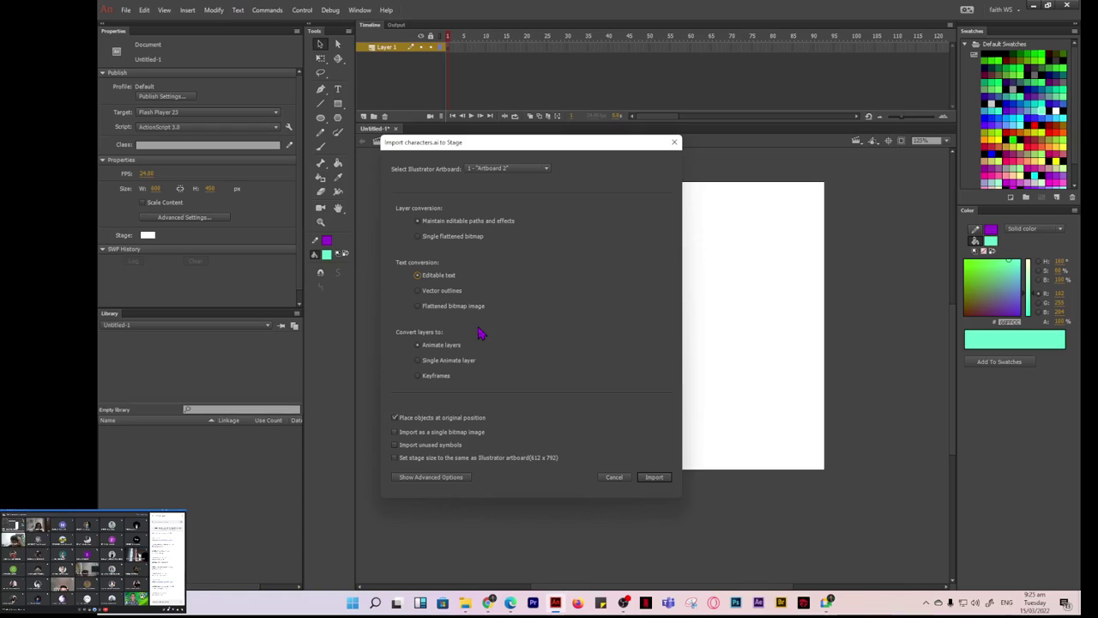
Try converting layers to a Single Animate layer and Keyframes, and return the choice to Animate layers.
click(418, 346)
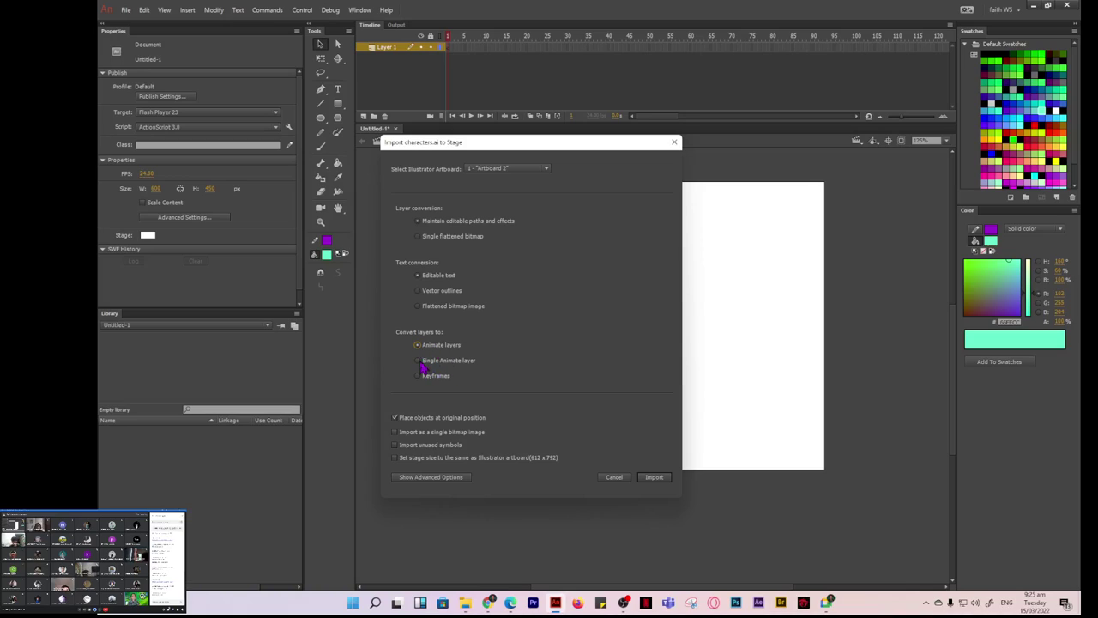
click(419, 362)
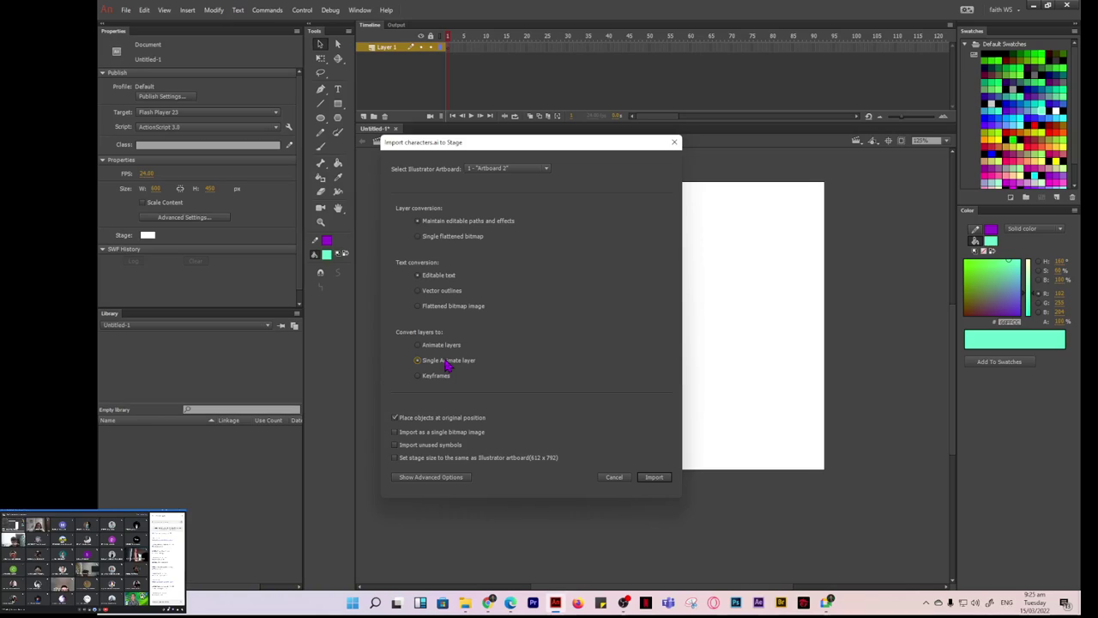
click(421, 378)
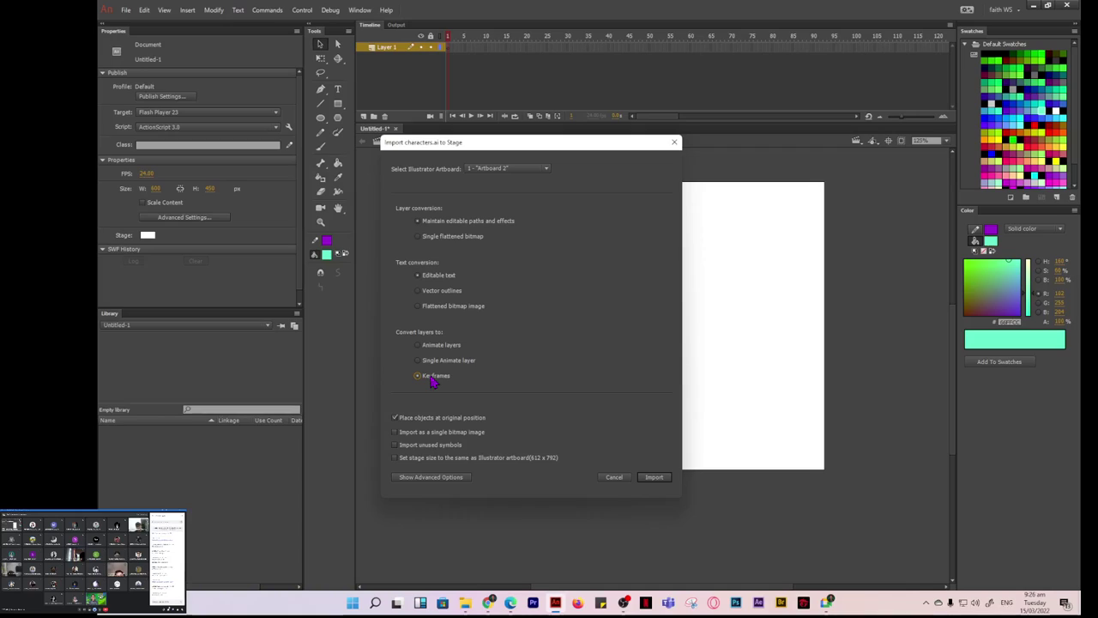
click(419, 346)
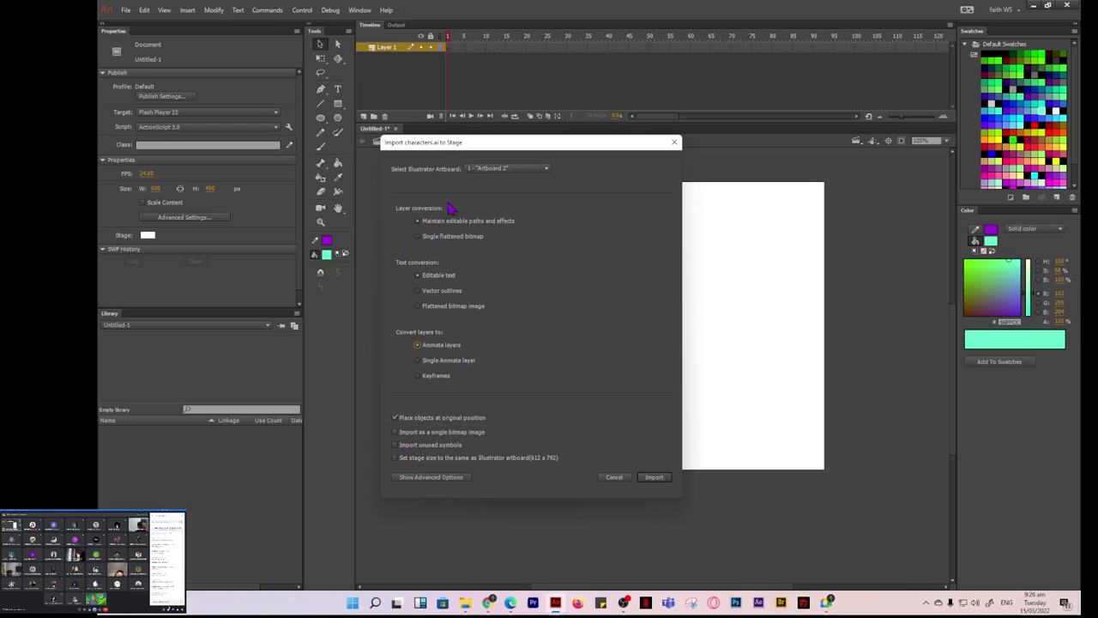
Return to the advanced import options and set the hero layer to create a movie clip.
click(429, 478)
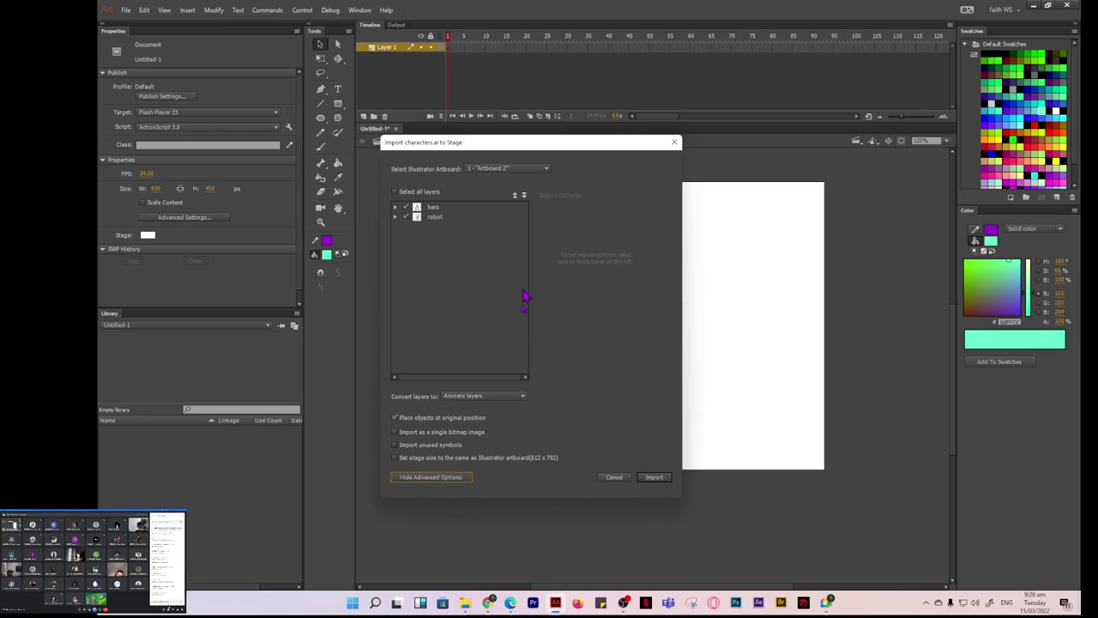
click(434, 209)
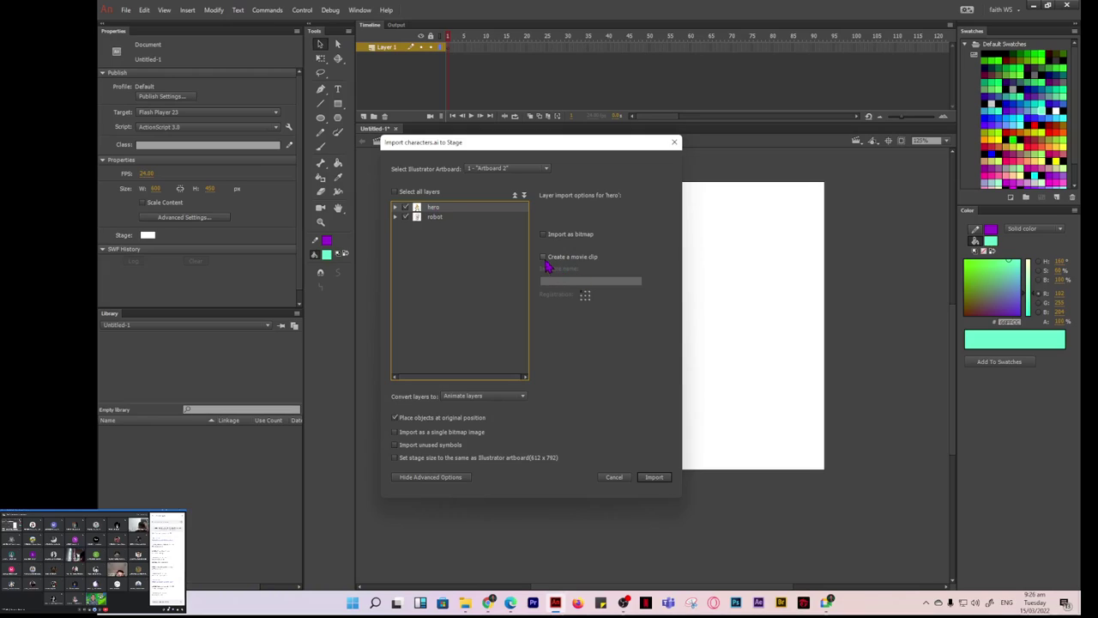
click(543, 257)
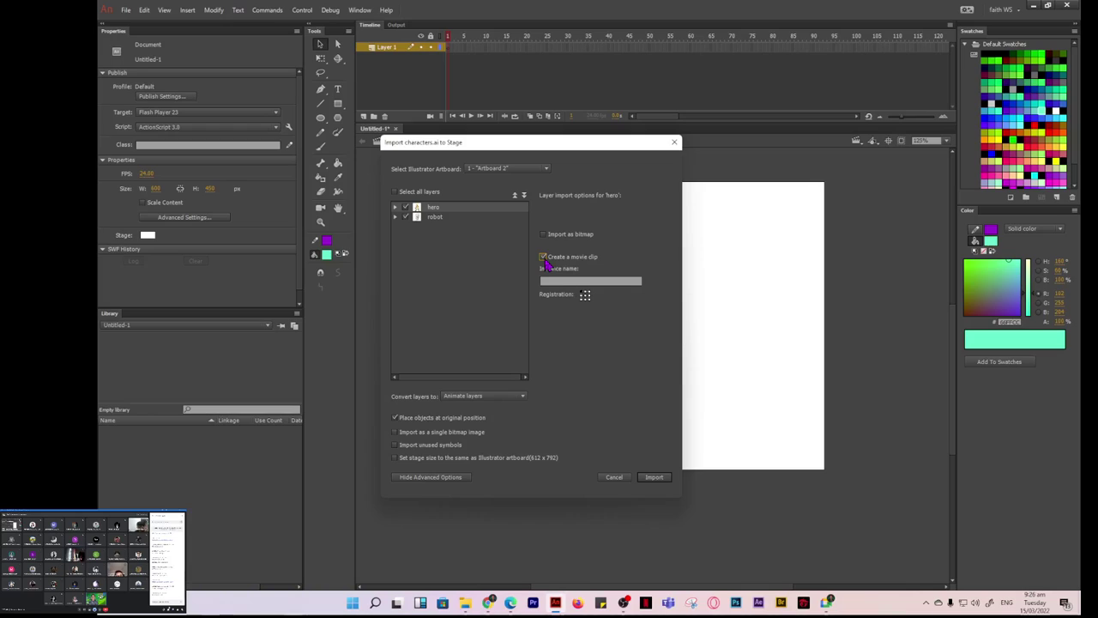
Compare the import options of the robot and hero layers, import the artwork to the stage, and deselect it.
click(434, 217)
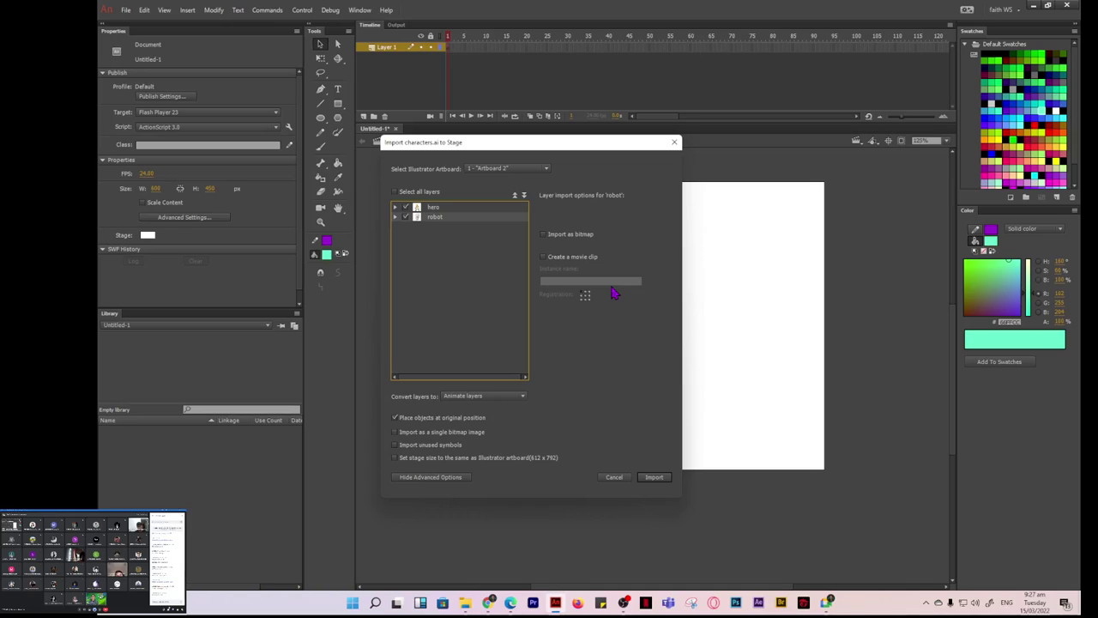
click(430, 208)
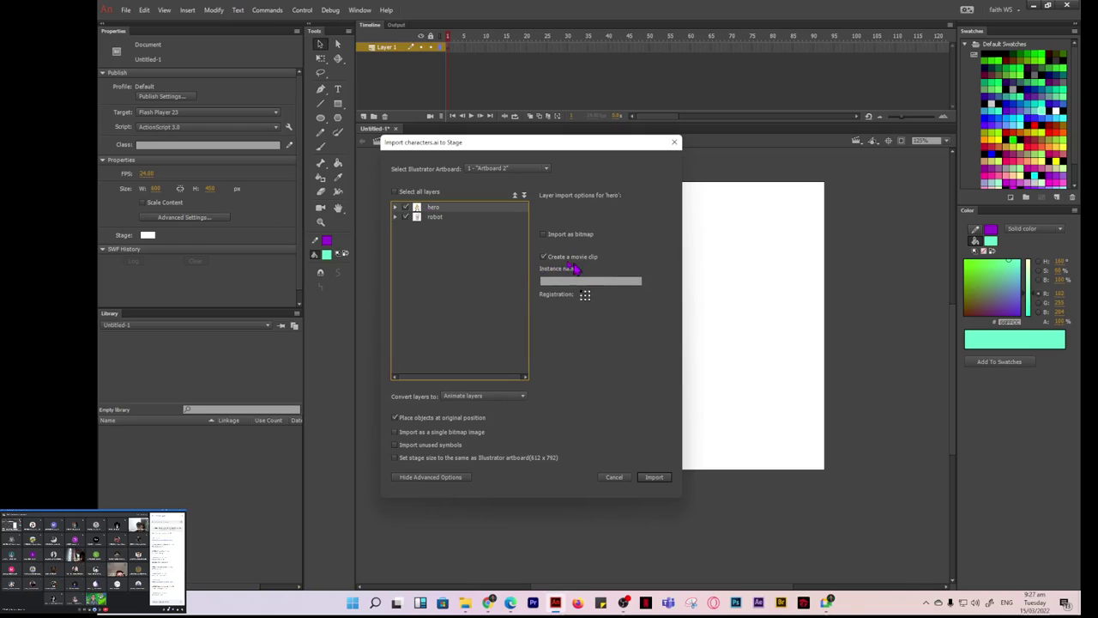
click(435, 218)
click(432, 207)
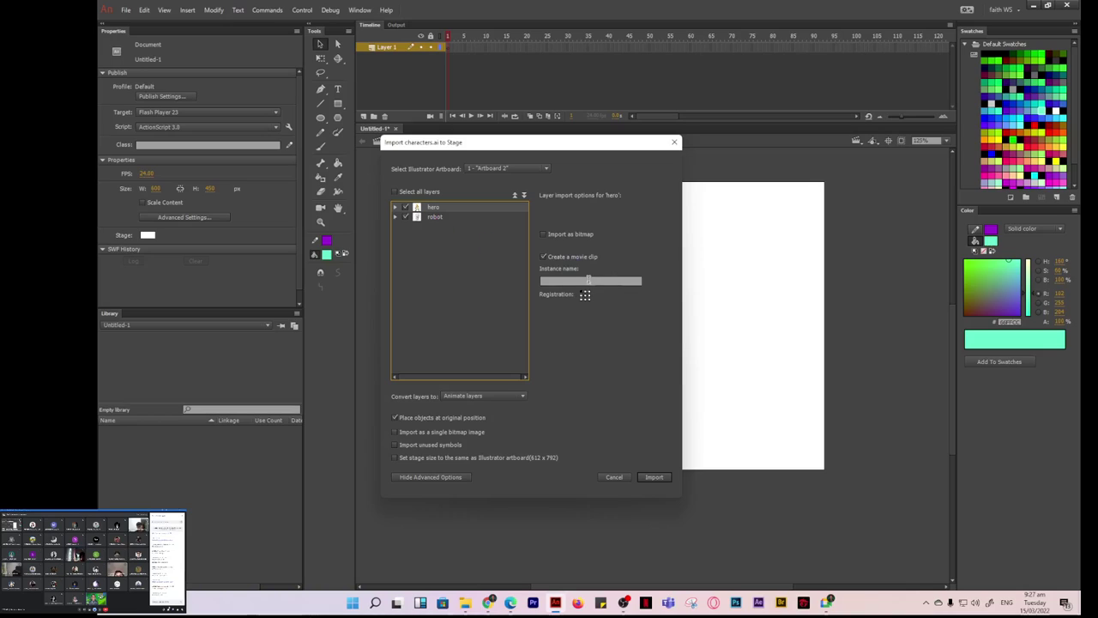
click(436, 217)
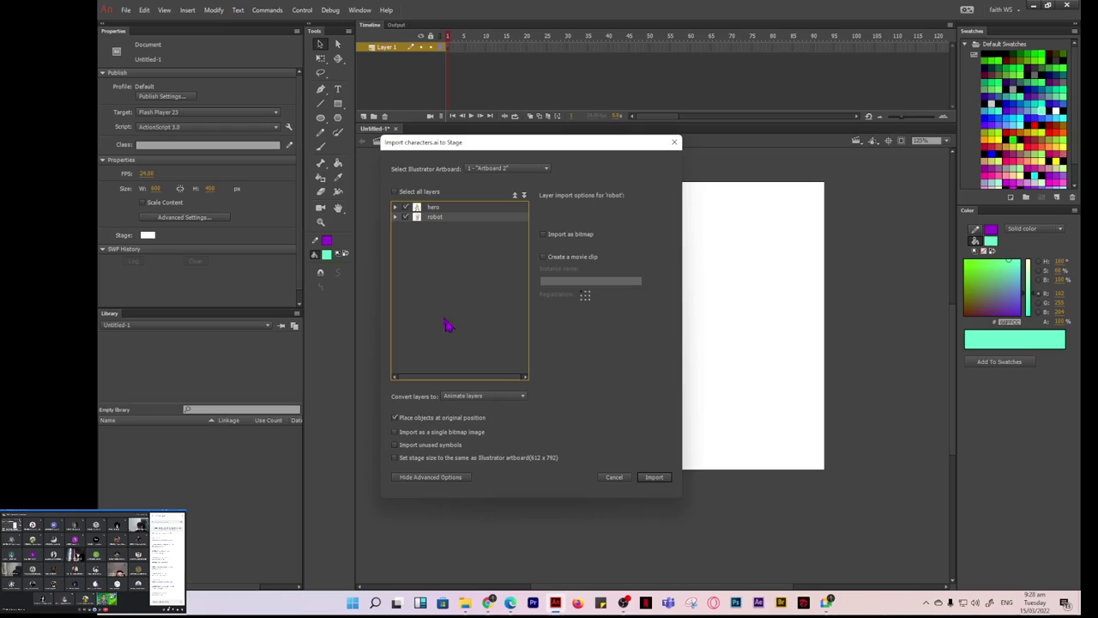
click(447, 208)
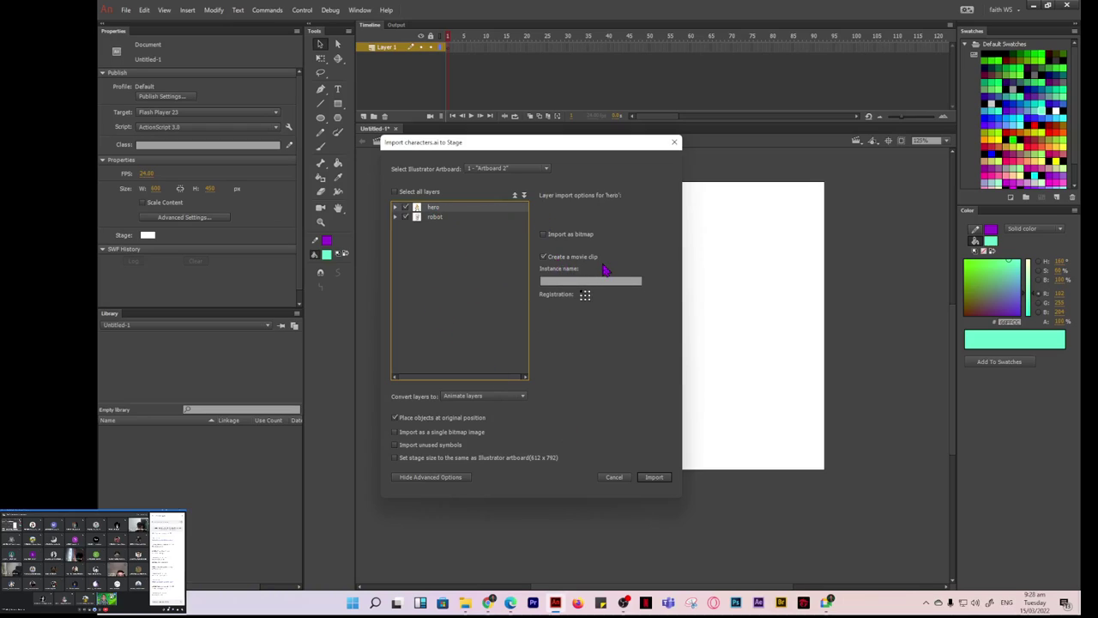
click(435, 218)
click(652, 477)
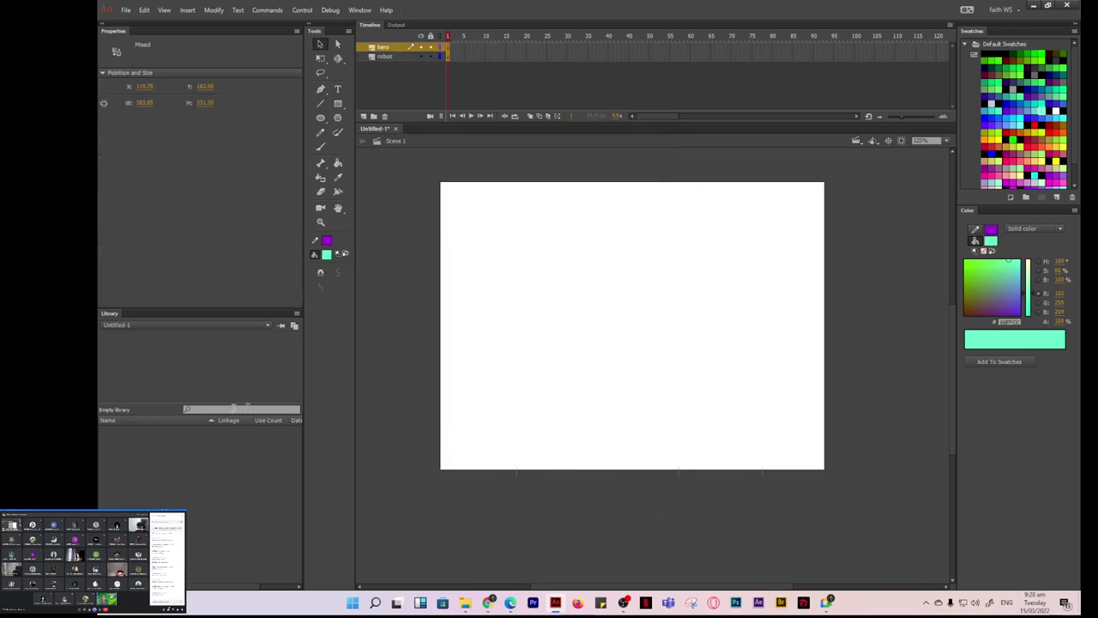
click(504, 236)
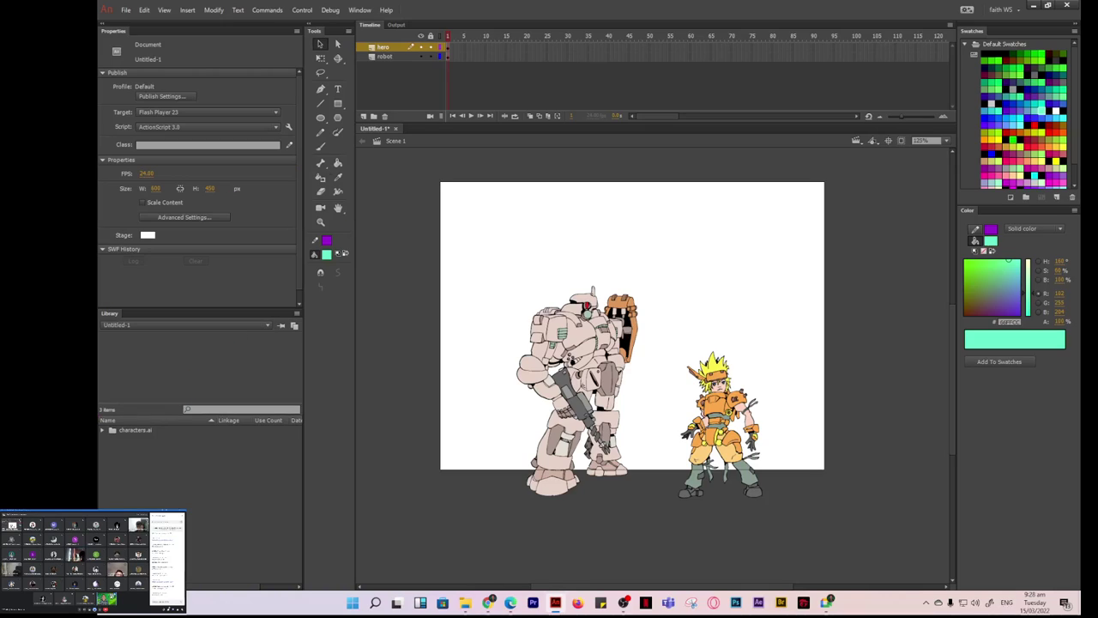
Examine the characters.ai and hero folders in the library and preview the hero movie clip symbol inside them.
click(104, 432)
click(112, 440)
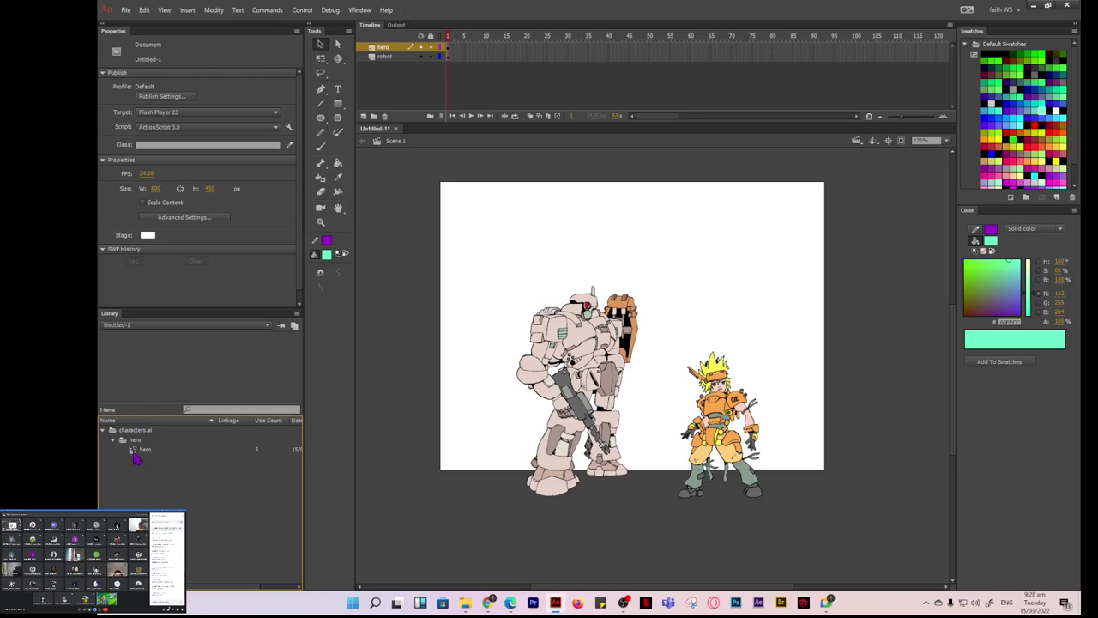
click(134, 453)
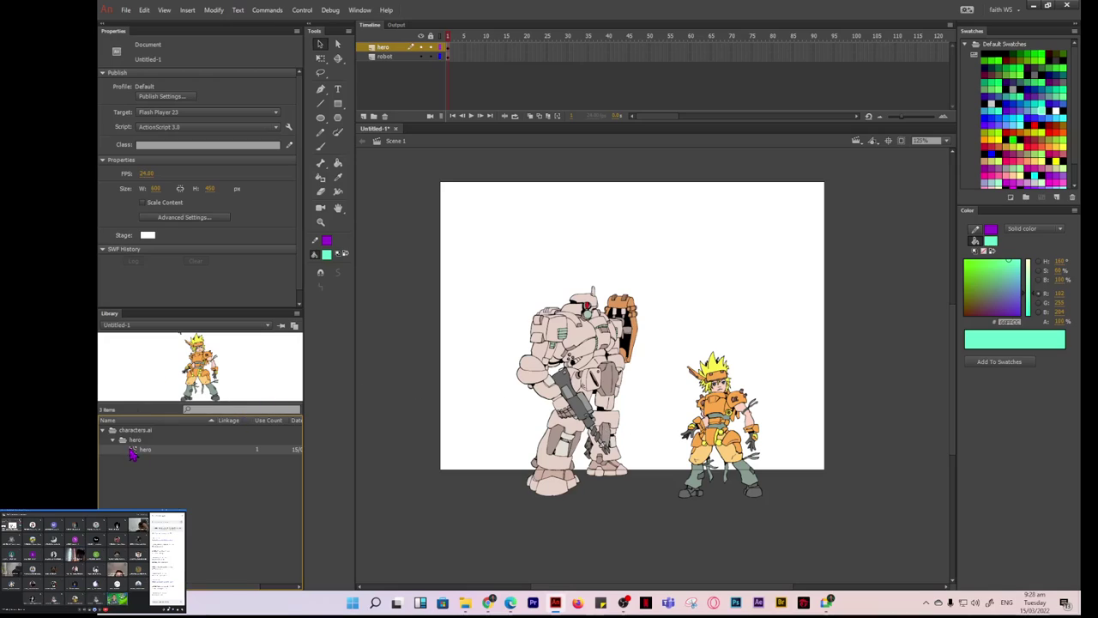
click(134, 440)
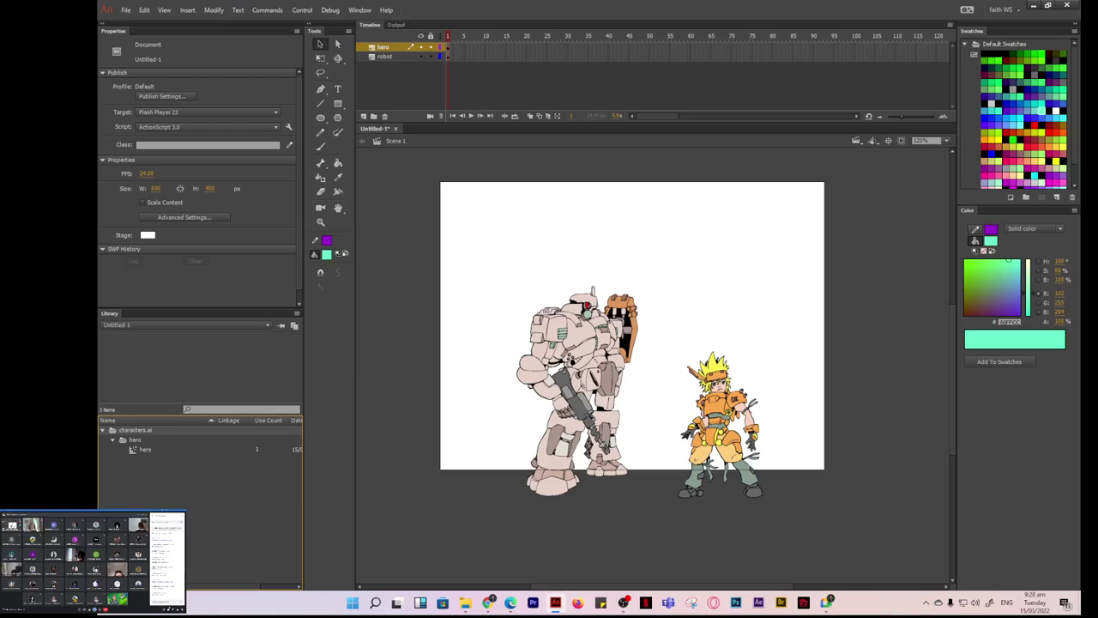
click(141, 452)
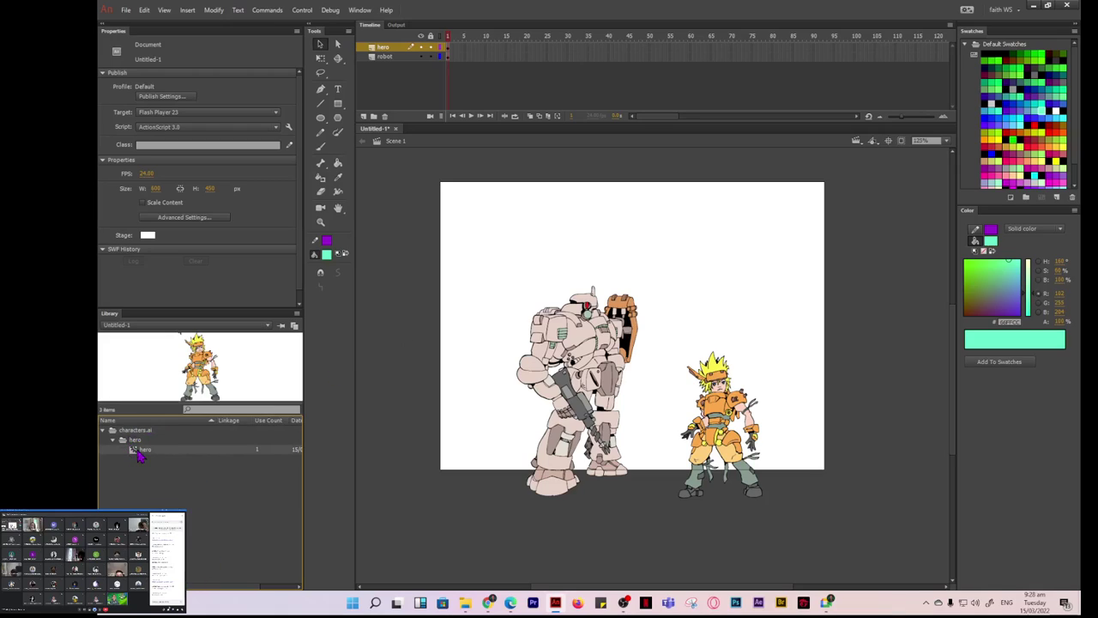
click(149, 439)
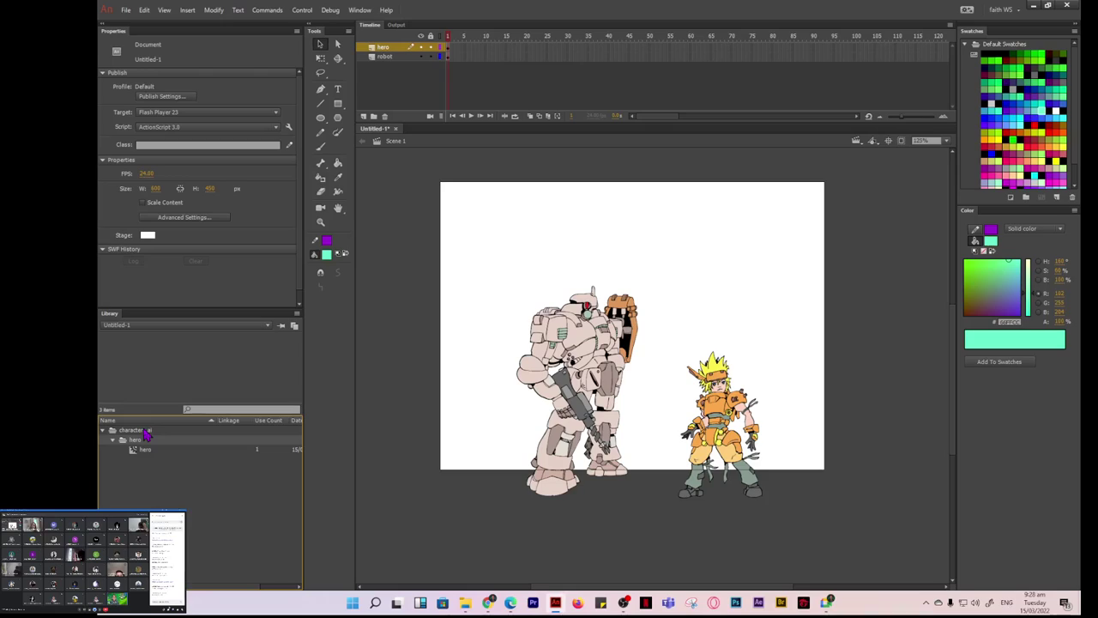
click(145, 431)
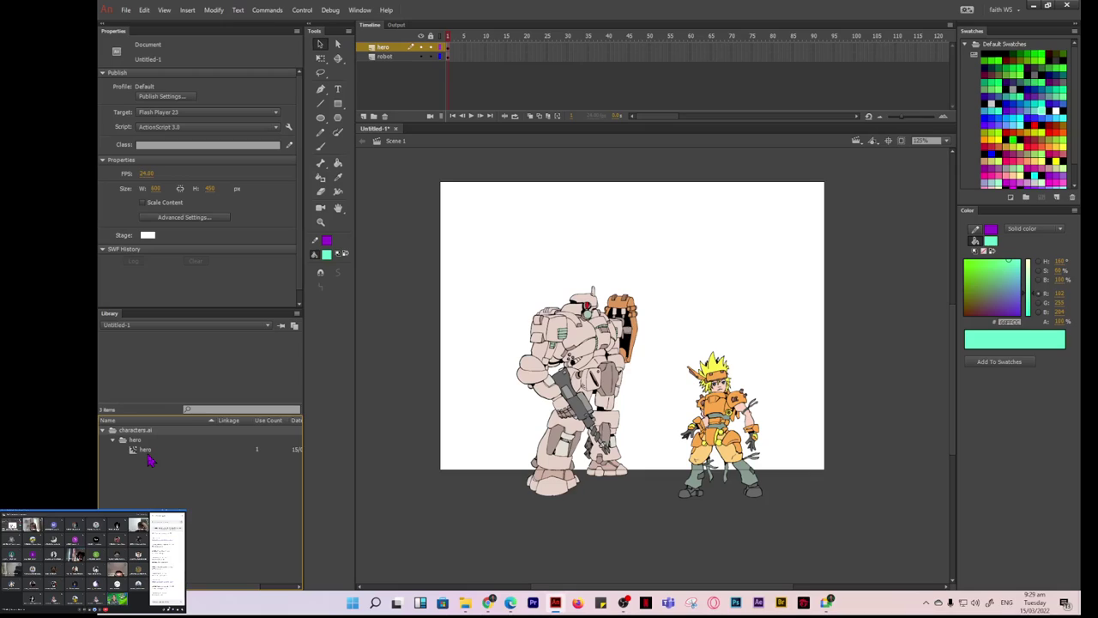
click(273, 327)
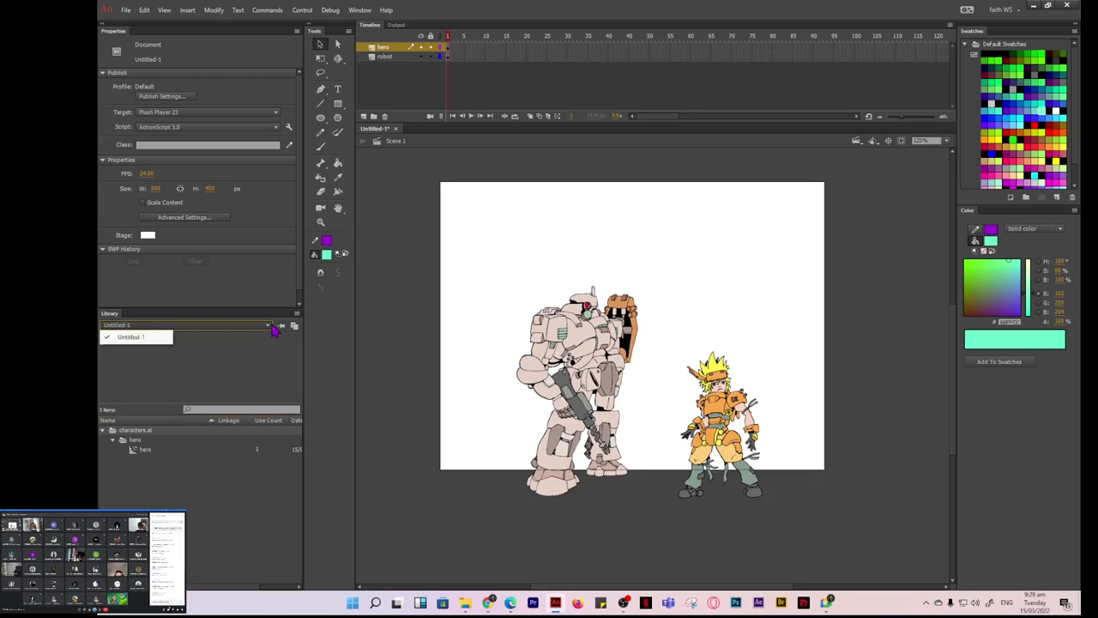
click(272, 331)
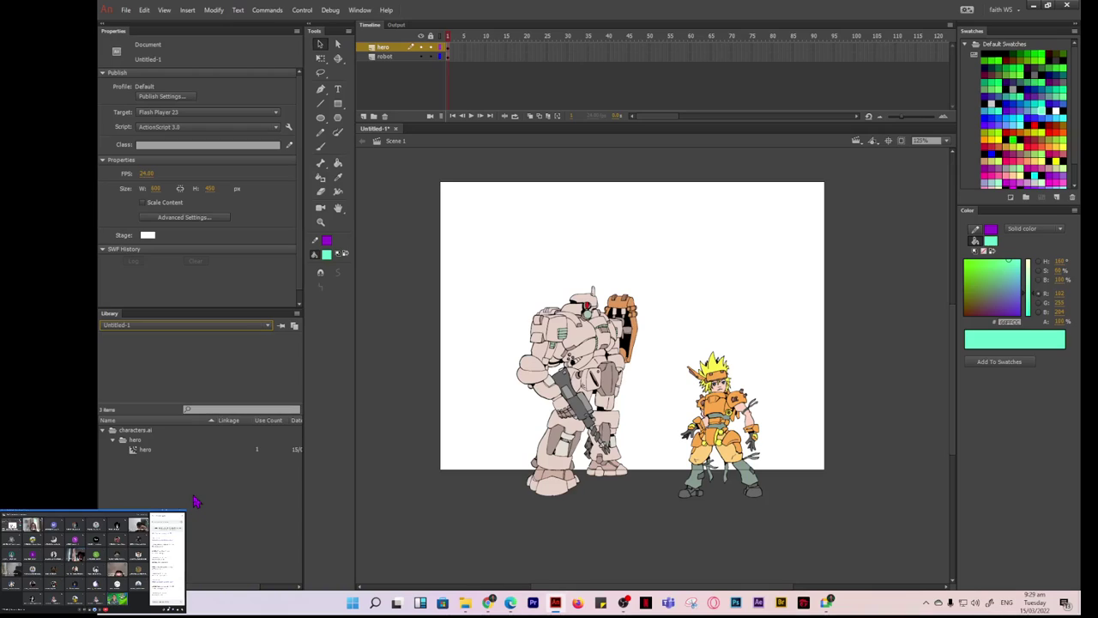
Undo the characters.ai import.
key(ctrl+z)
key(ctrl+z)
key(ctrl+z)
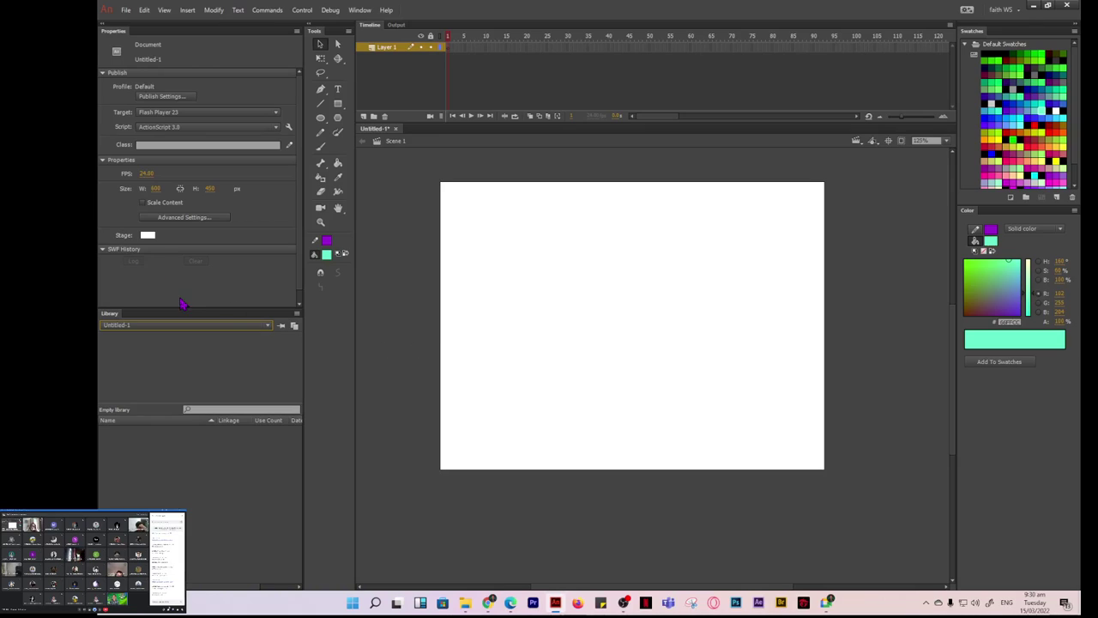
Start importing characters.ai to the stage again from the 03Start folder and collapse all layers in the import options.
click(126, 11)
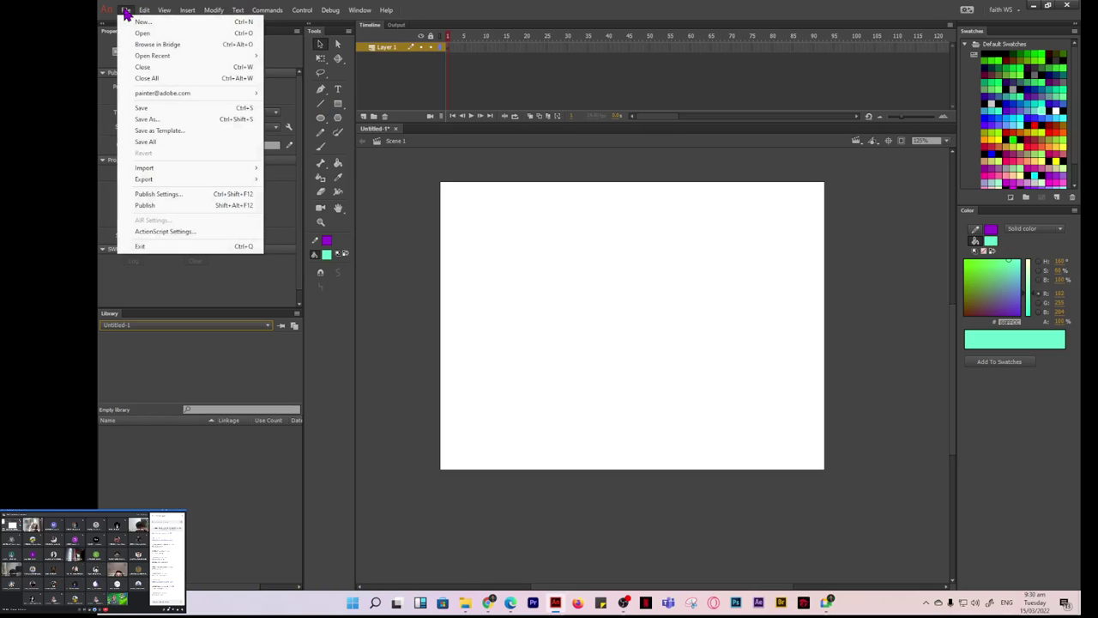
mouse_move(206, 175)
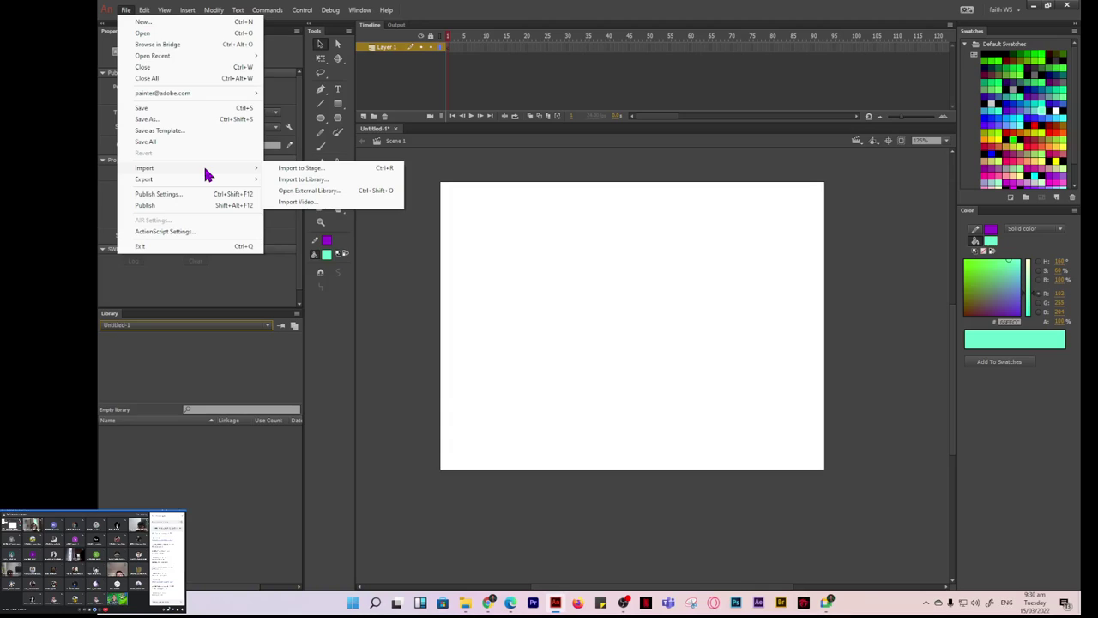
click(296, 170)
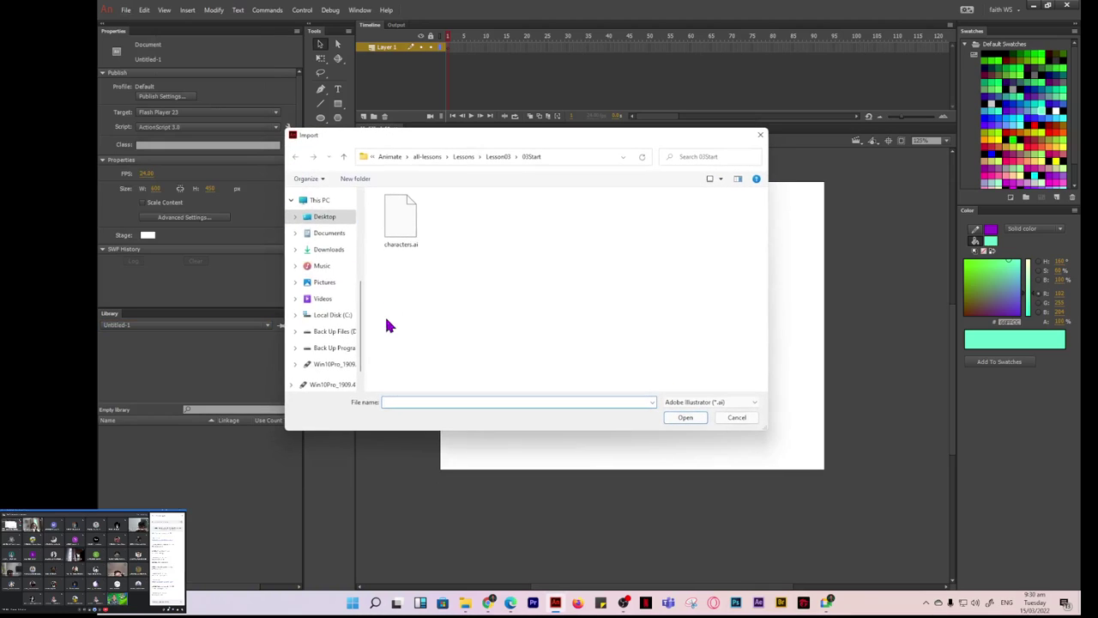
click(405, 247)
click(690, 419)
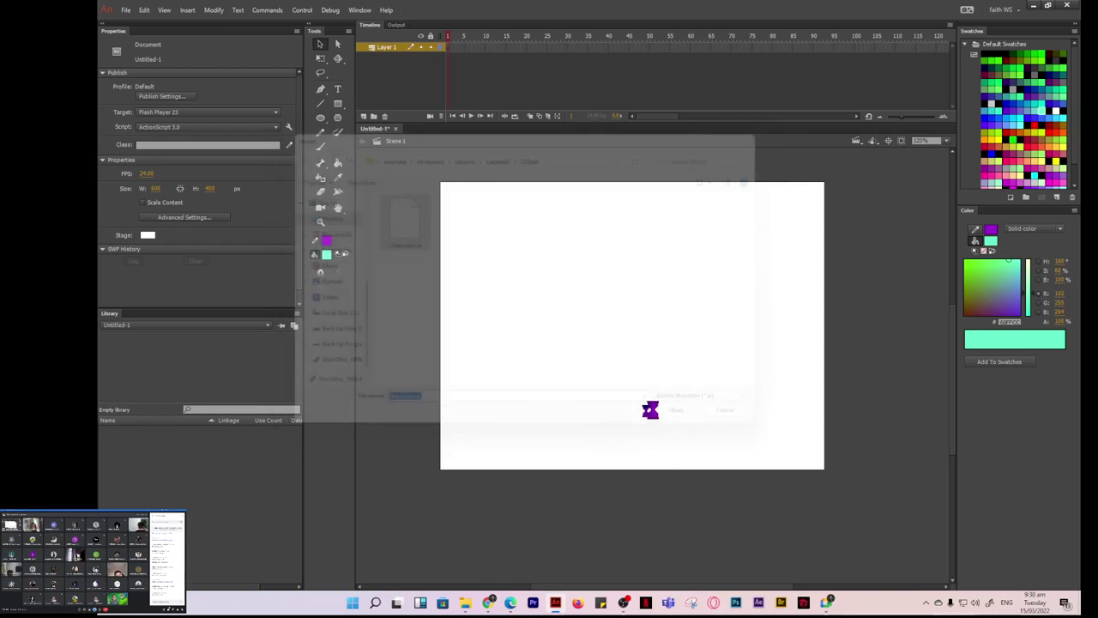
drag(503, 150, 412, 134)
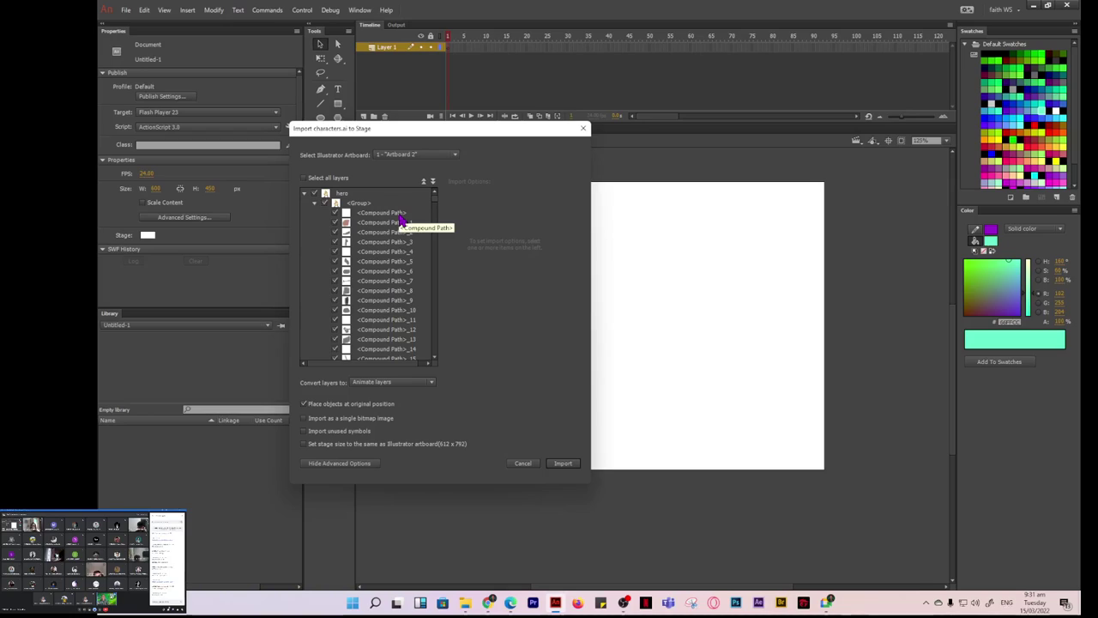
click(424, 182)
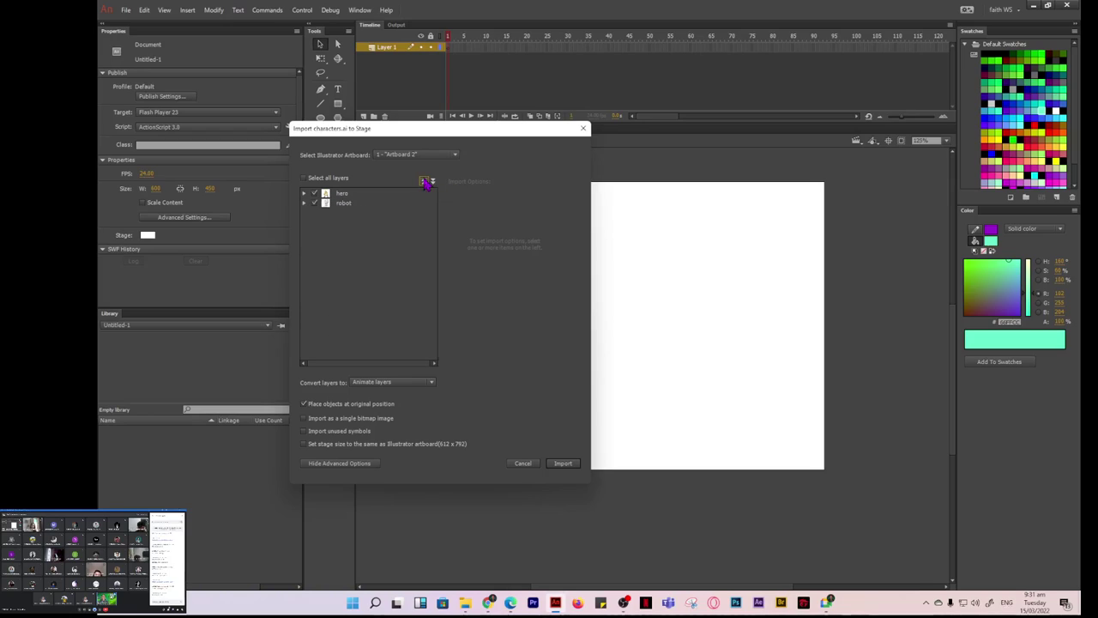
Try the hero layer's bitmap import option, then leave it off and set the layer to create a movie clip.
click(338, 464)
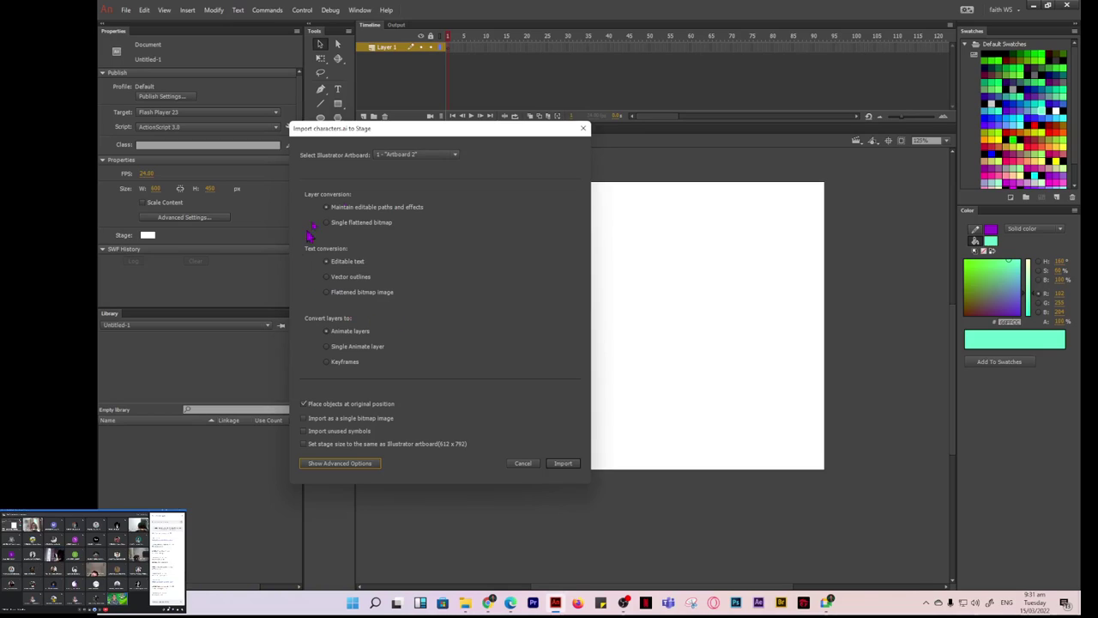
click(346, 464)
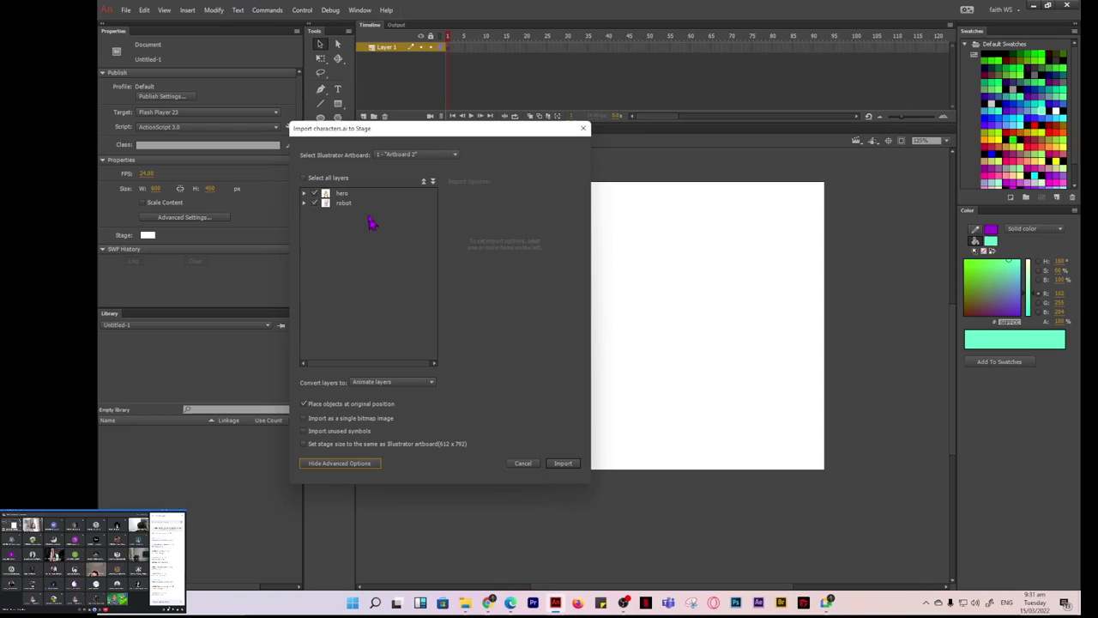
click(349, 196)
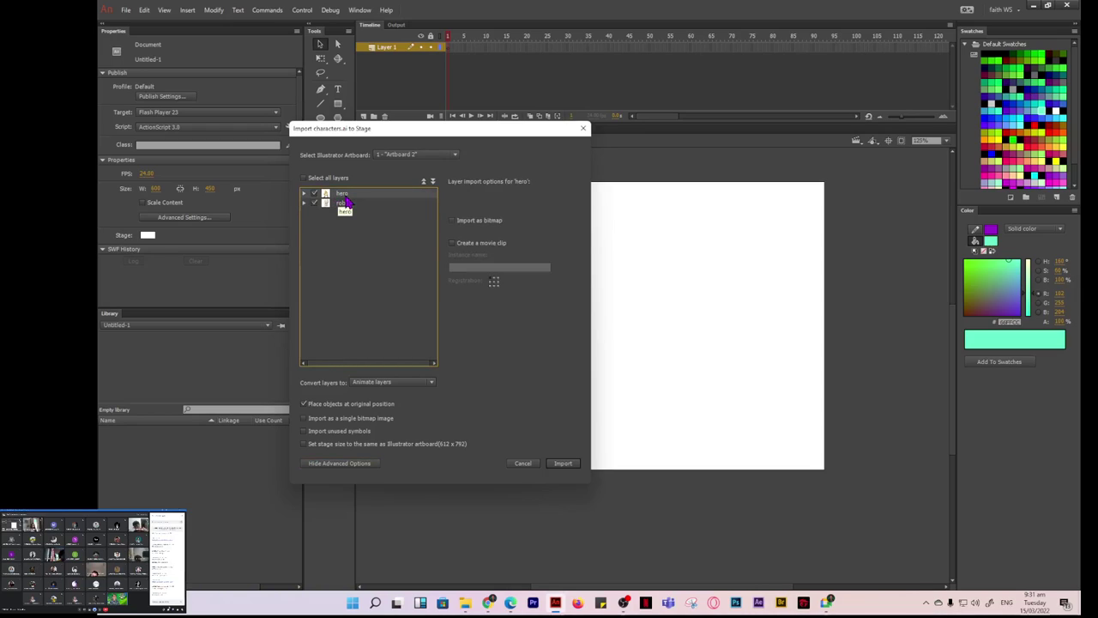
click(453, 221)
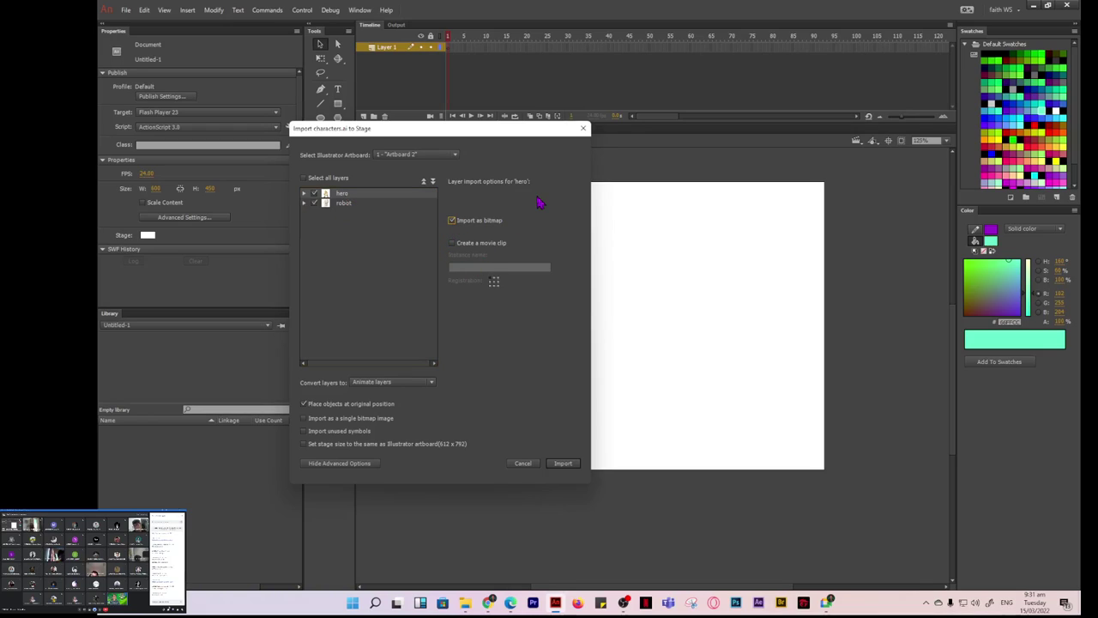
click(453, 220)
click(453, 244)
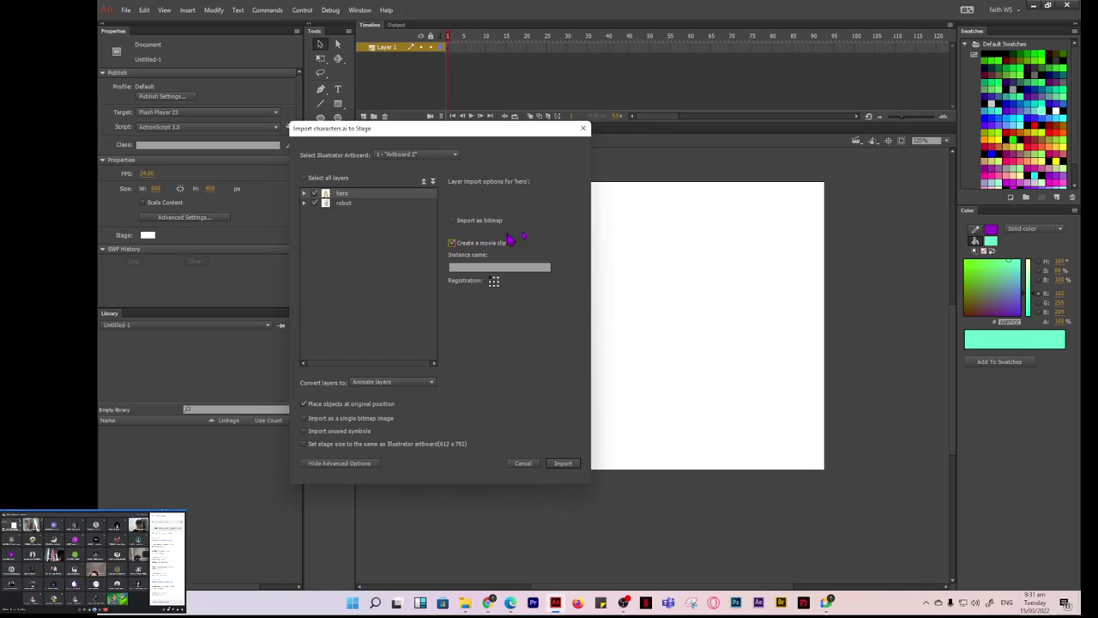
click(455, 244)
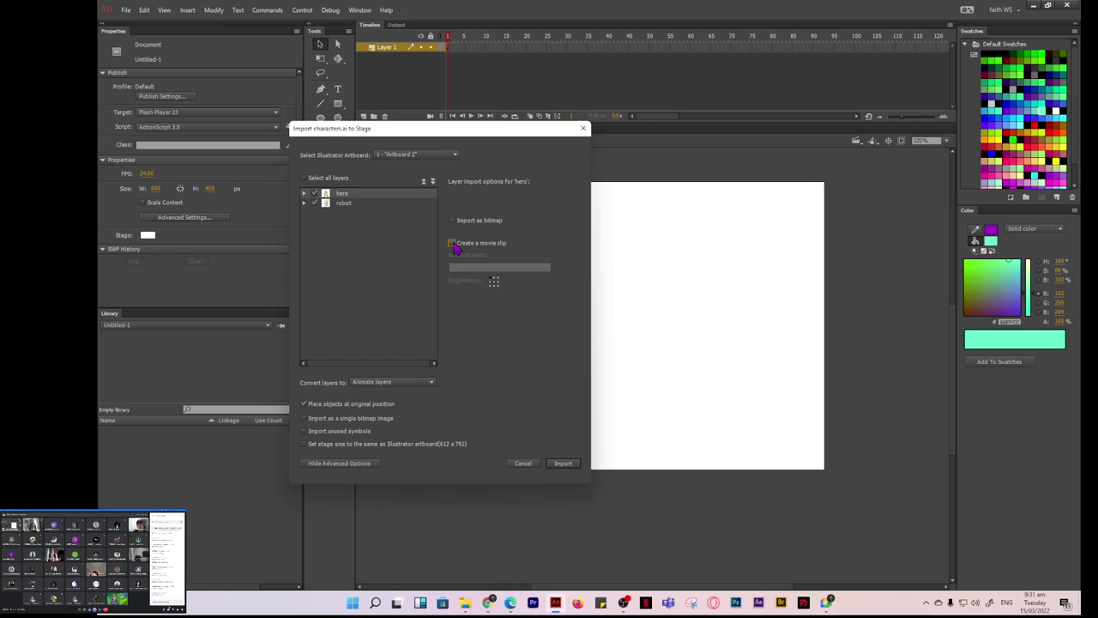
click(455, 244)
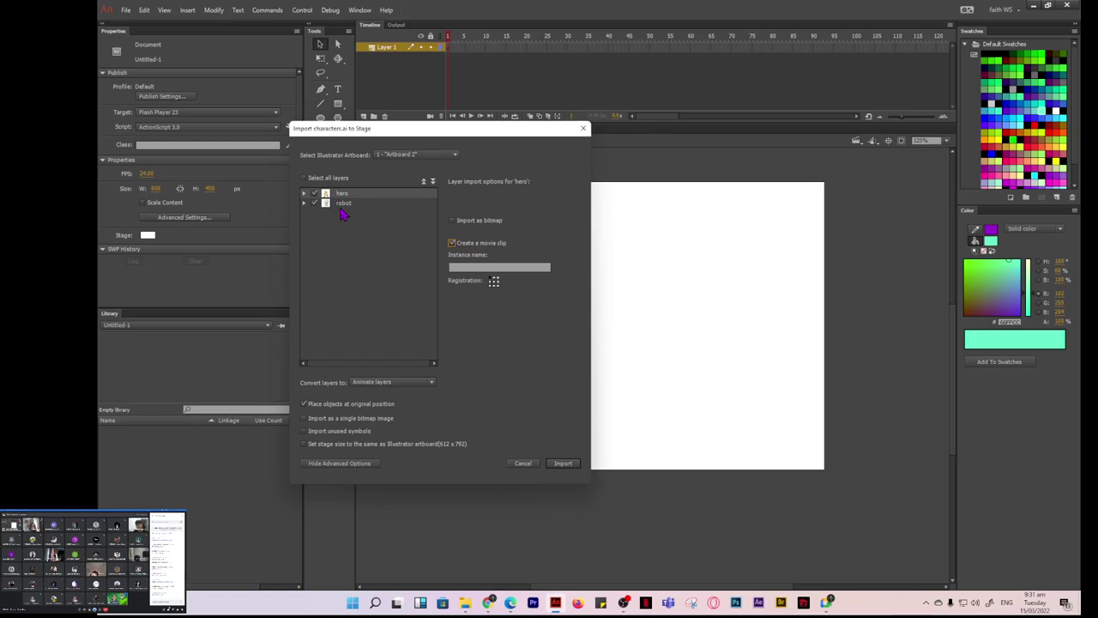
Compare the robot layer's import options with the hero layer's and import the characters.ai artwork to the stage.
click(344, 205)
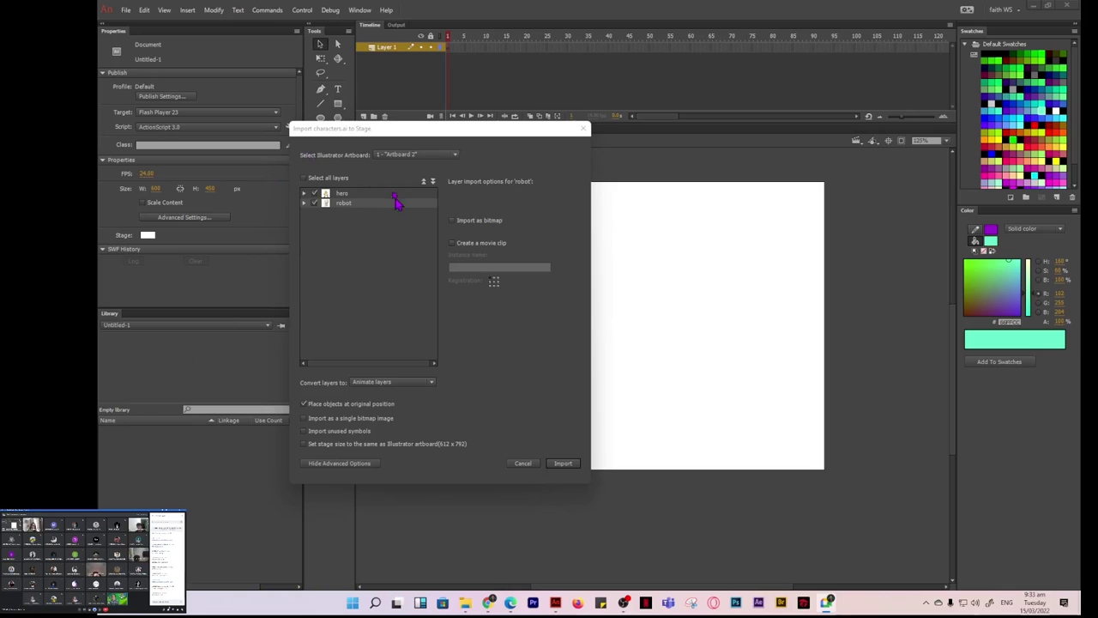
click(361, 195)
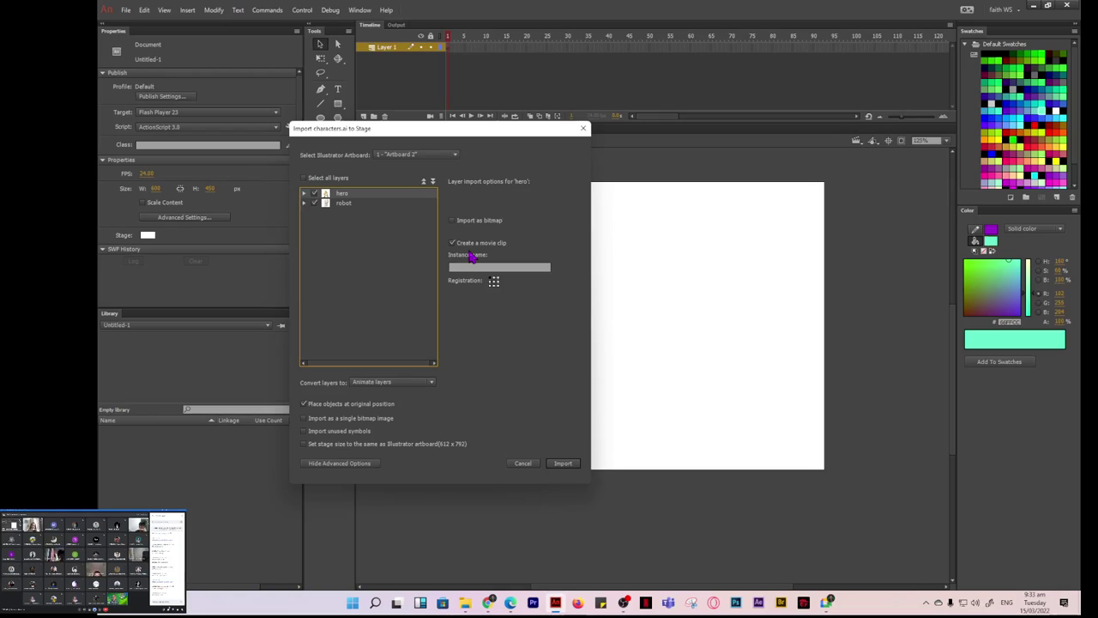
click(341, 203)
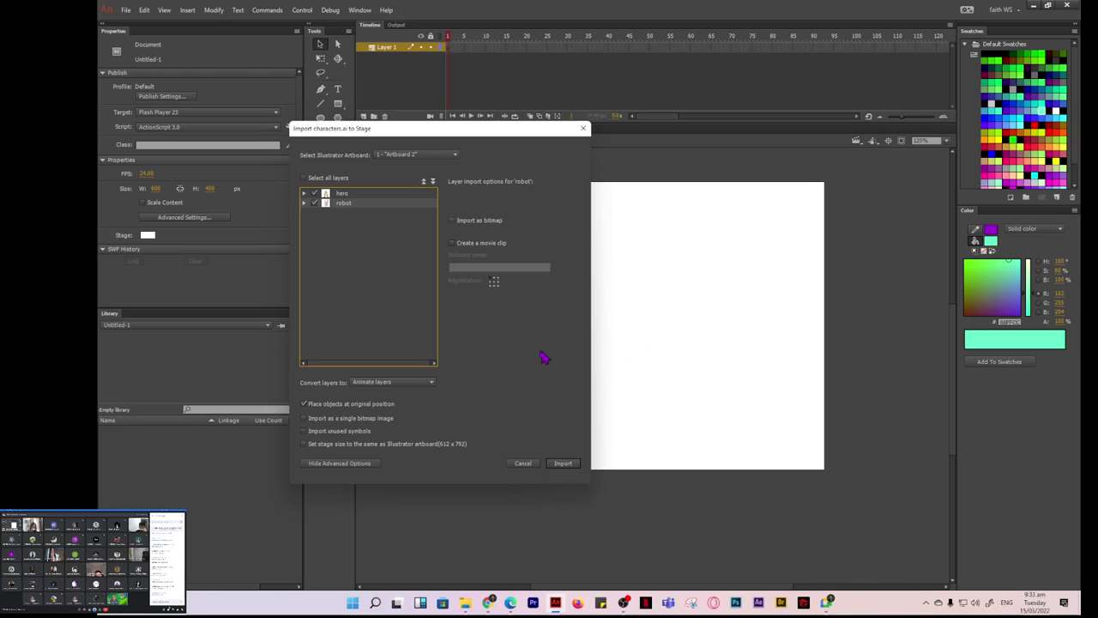
click(567, 465)
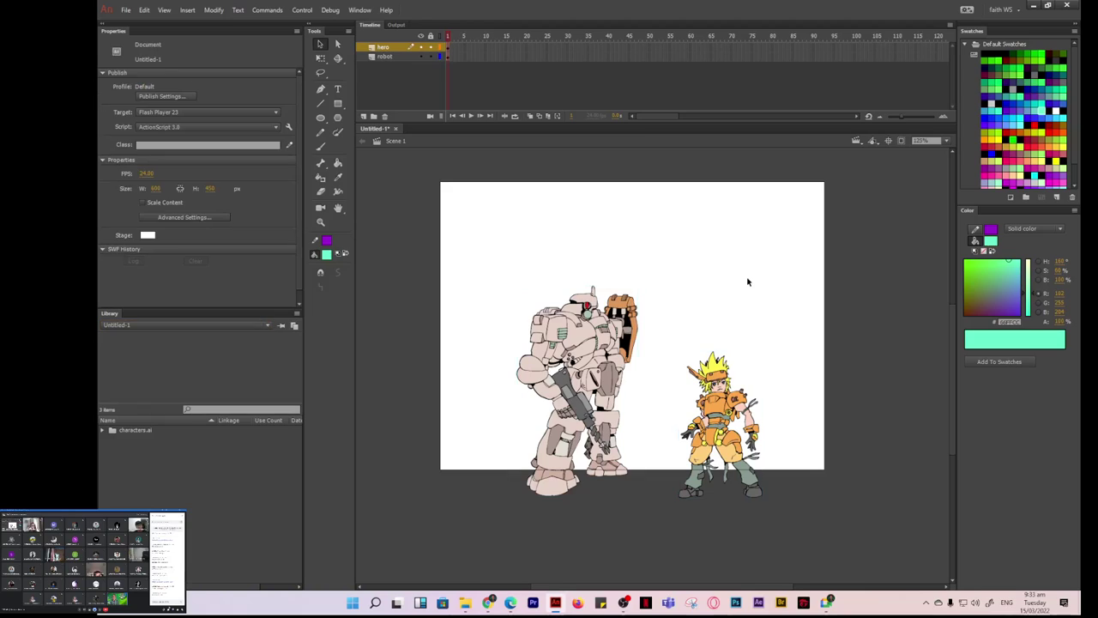
Expand the characters.ai and hero folders in the library and preview the hero symbol.
click(101, 431)
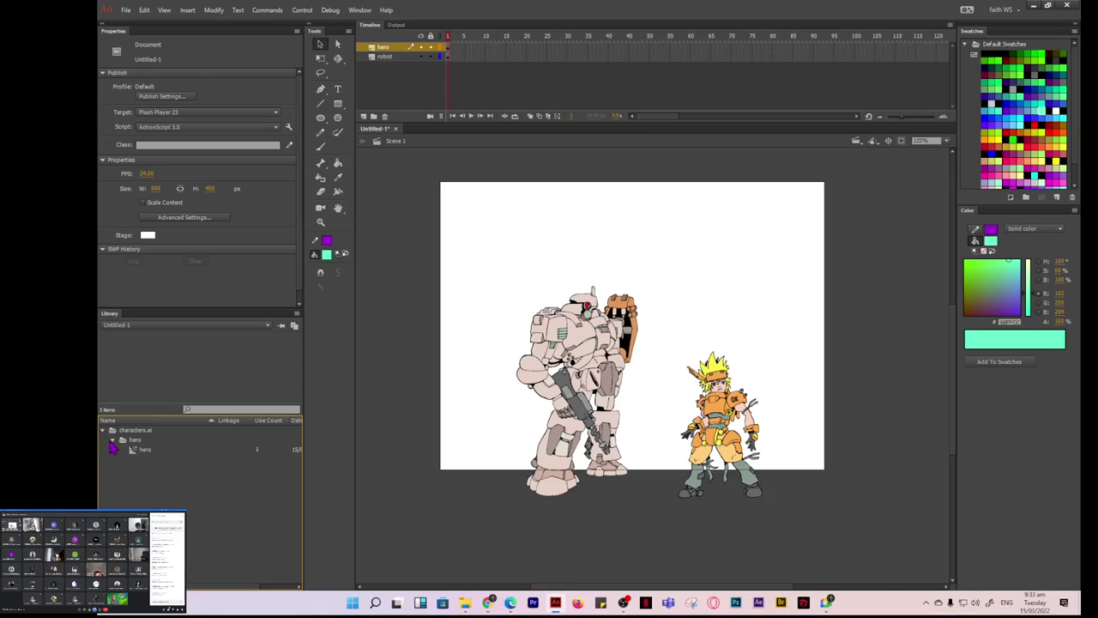
click(113, 440)
click(145, 452)
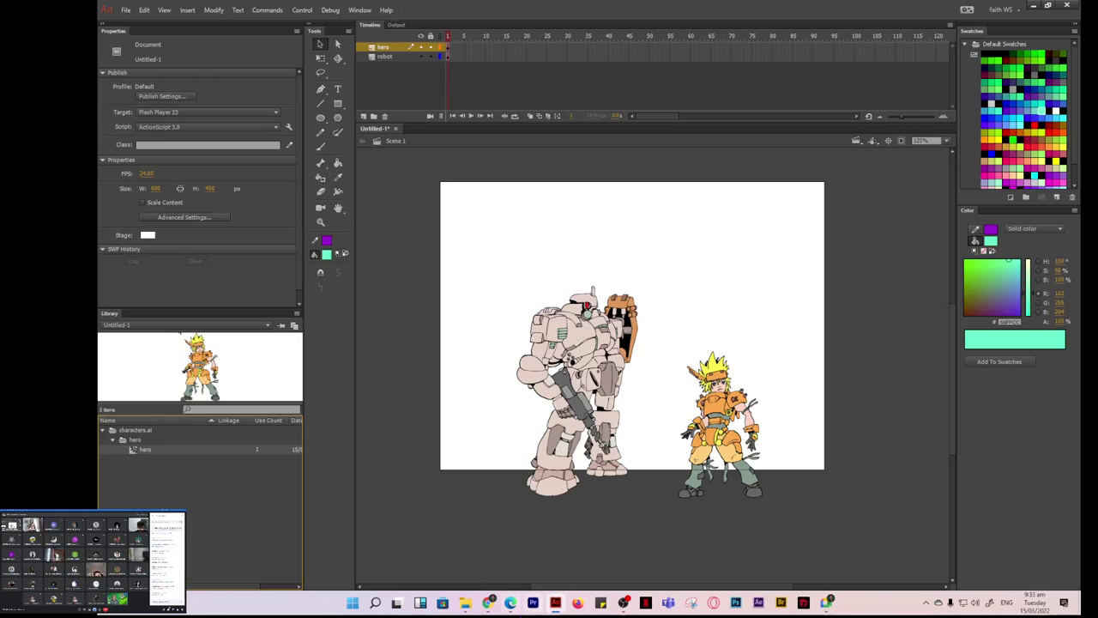
Switch to the Creating and Editing Symbols presentation in Chrome and view its slides.
mouse_move(490, 609)
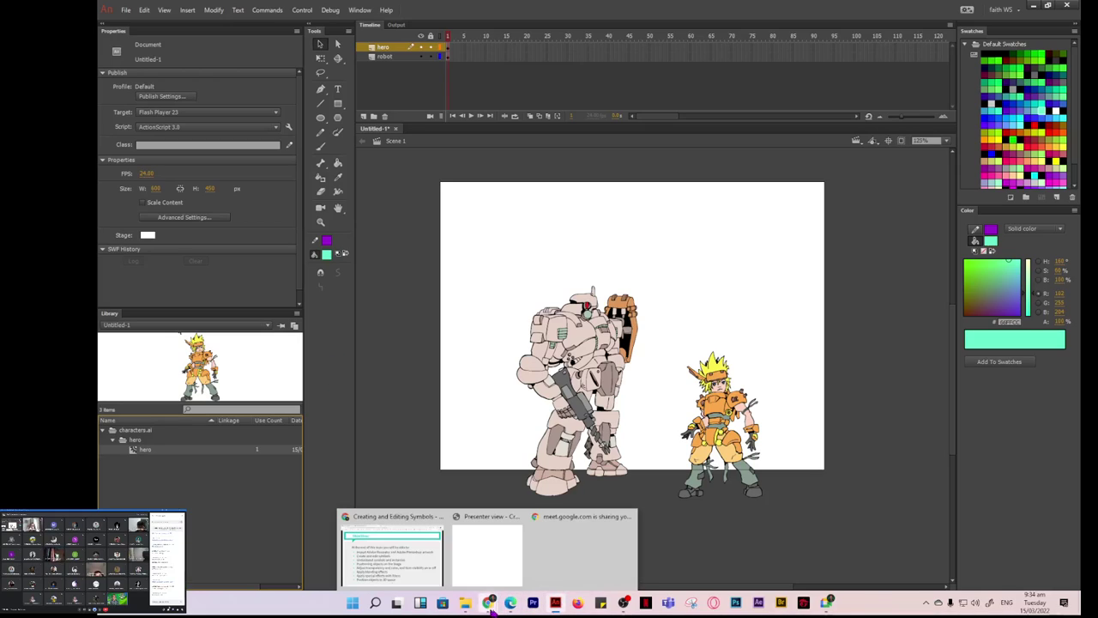
click(393, 558)
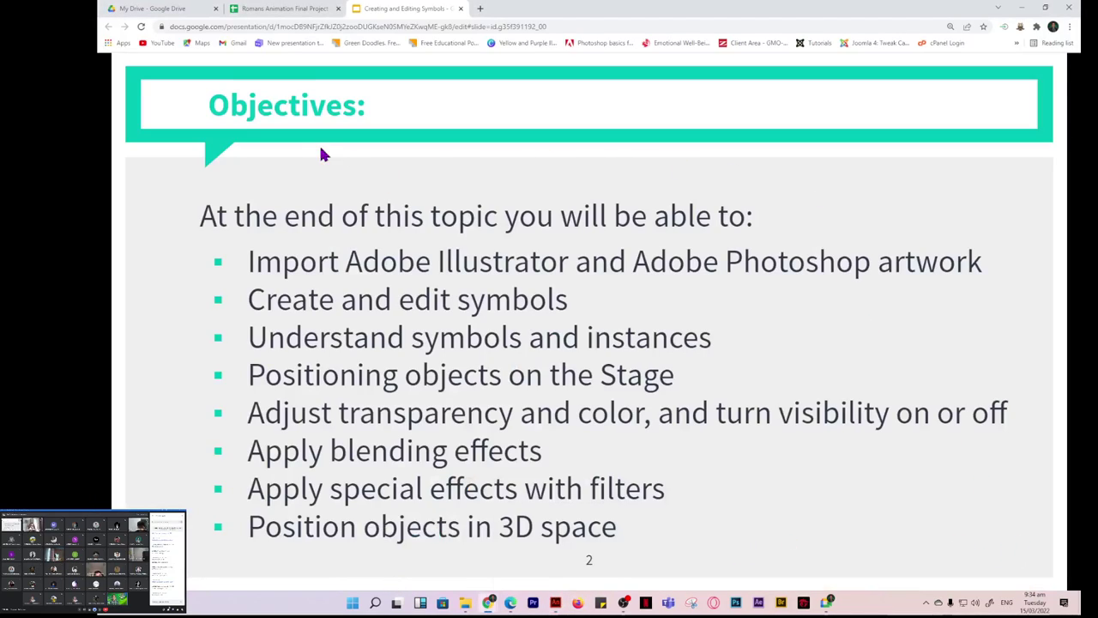
click(190, 567)
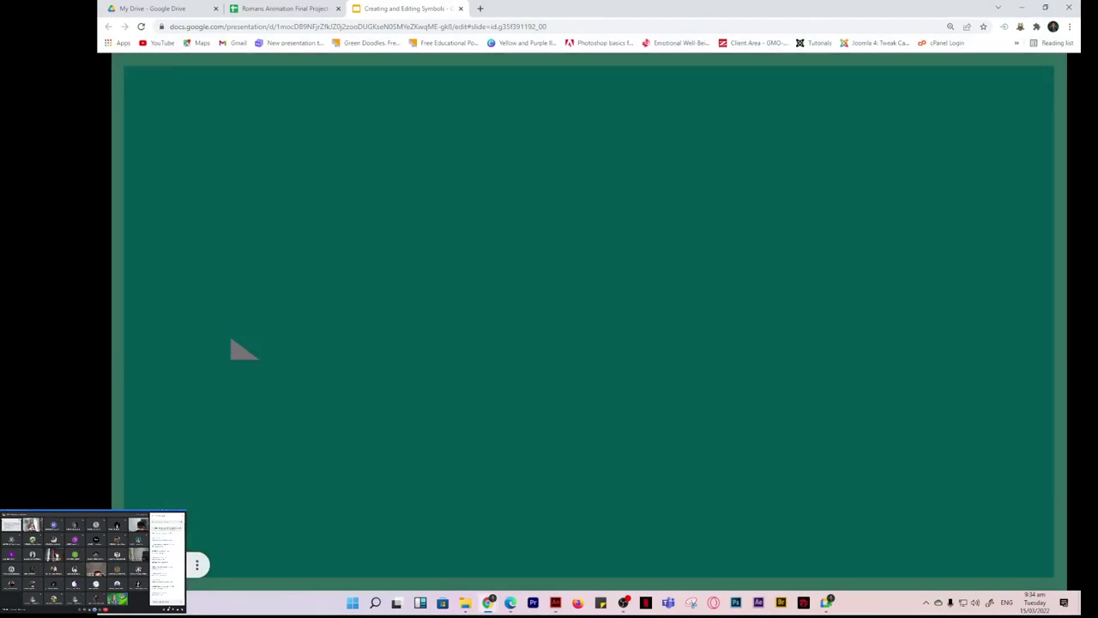
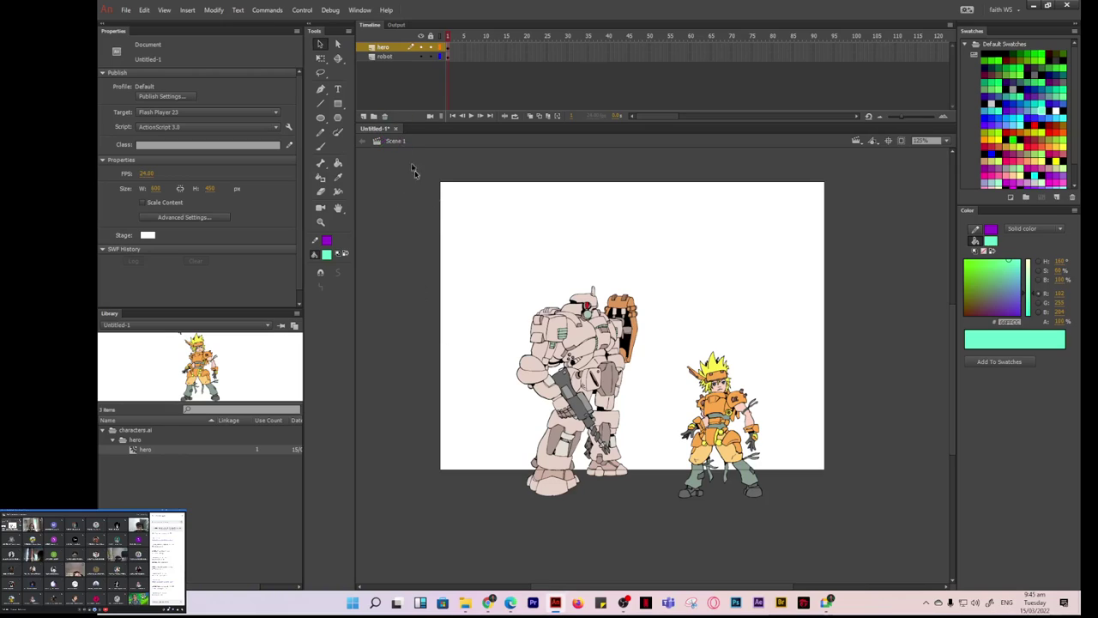
Create a new ActionScript 3.0 document with the default settings.
click(126, 10)
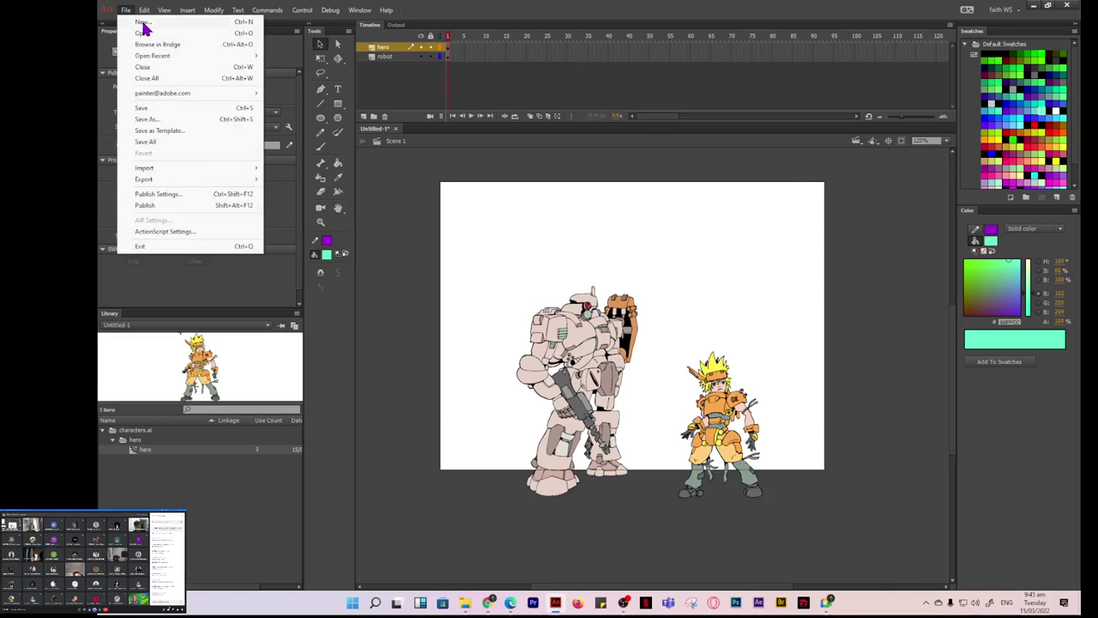
click(146, 23)
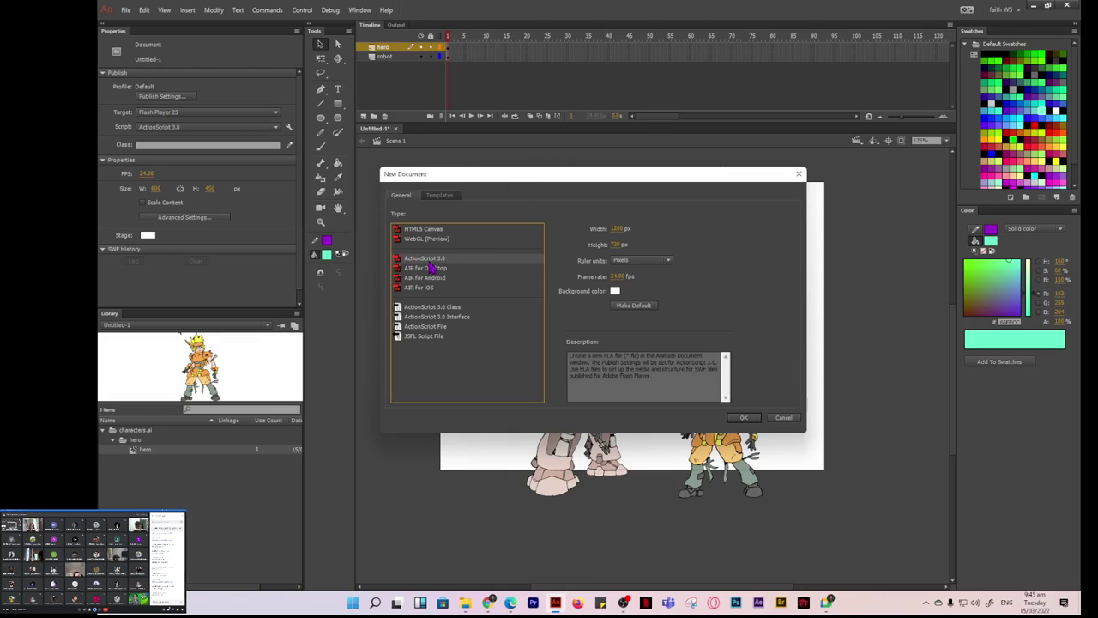
click(743, 417)
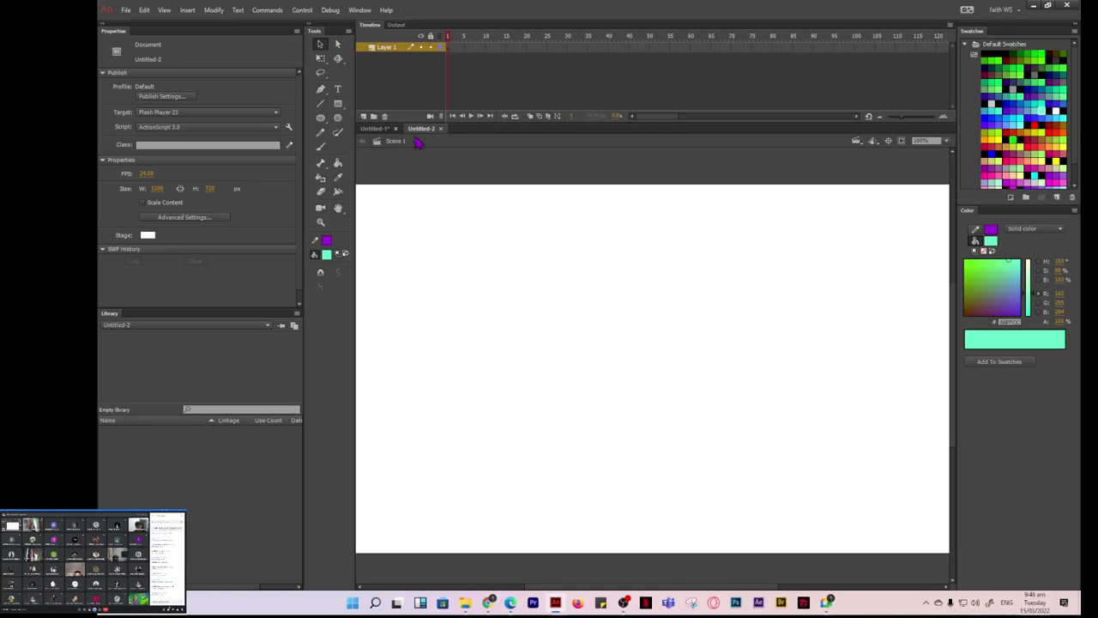
Return to the Untitled-1 document and select the robot group on the stage.
click(377, 130)
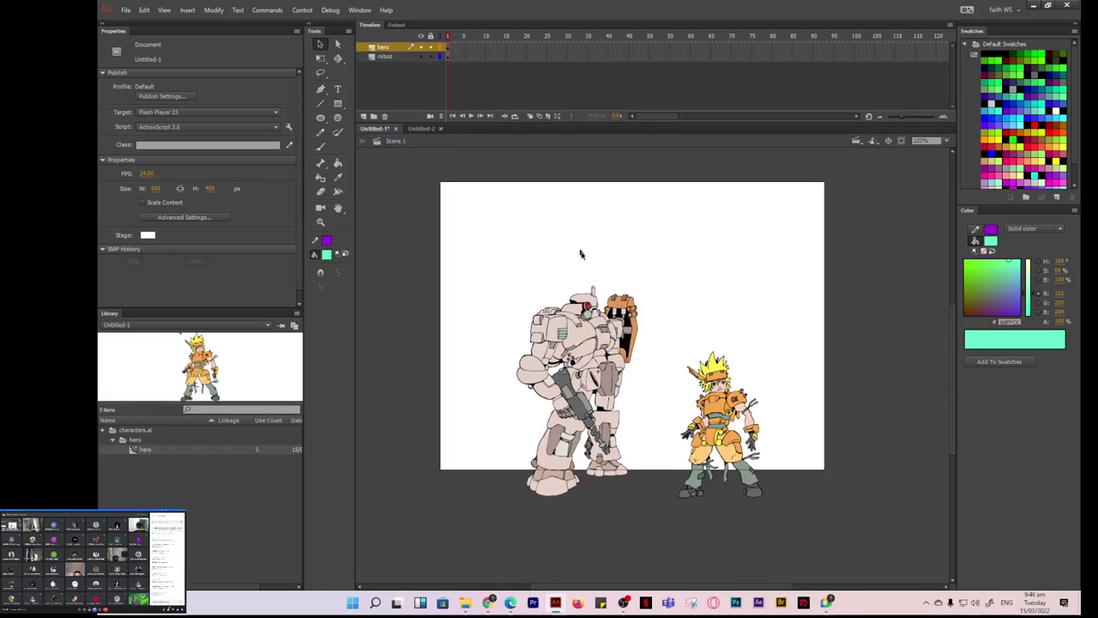
click(574, 346)
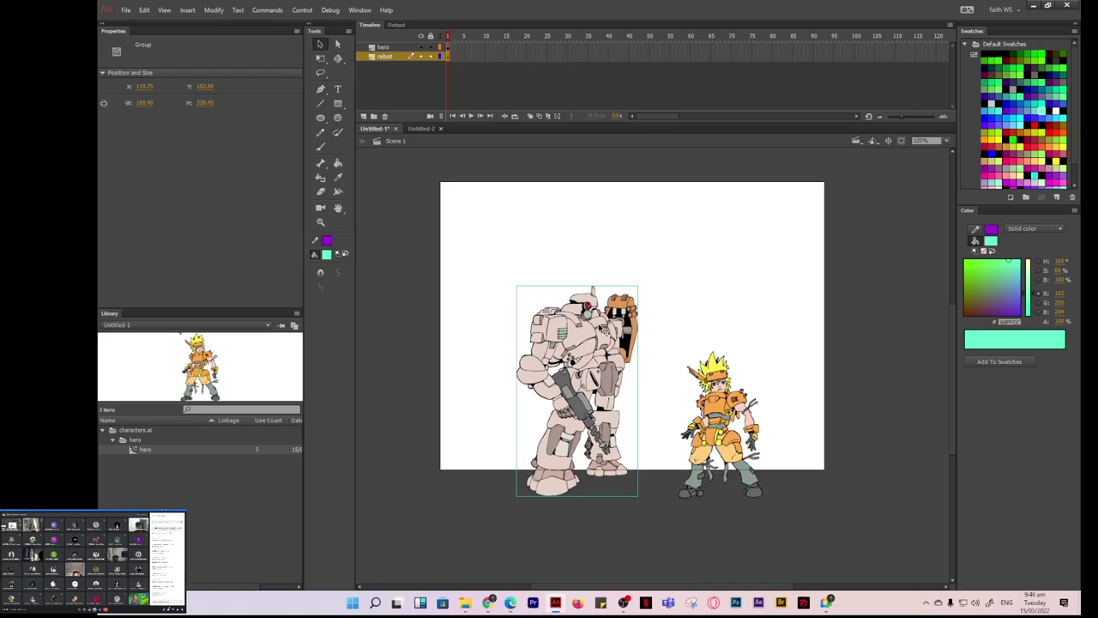
click(214, 9)
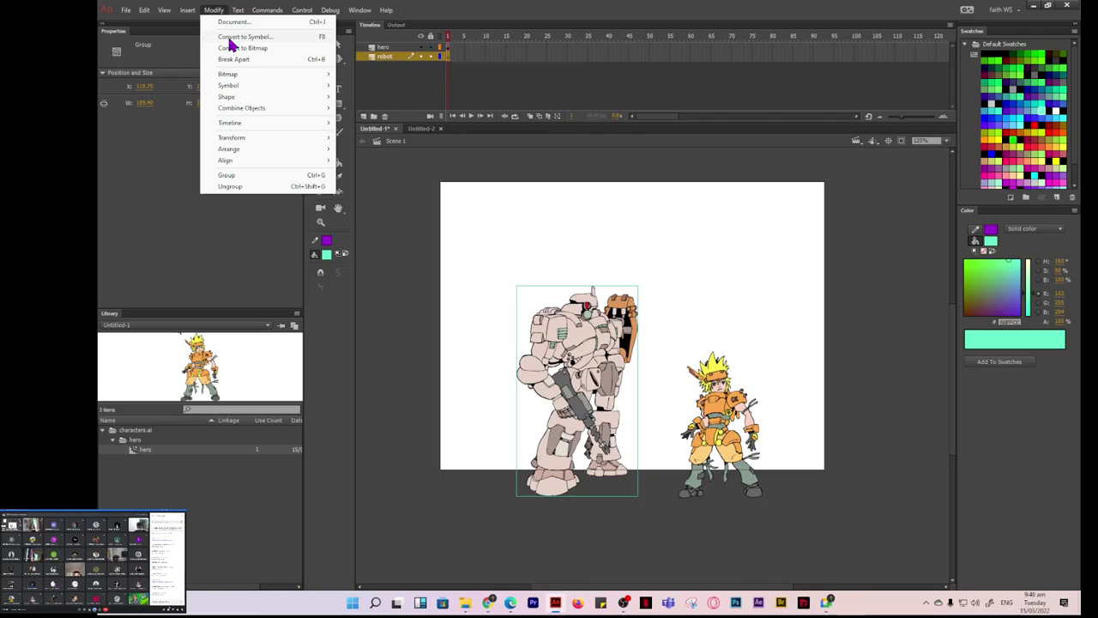
click(214, 9)
click(238, 9)
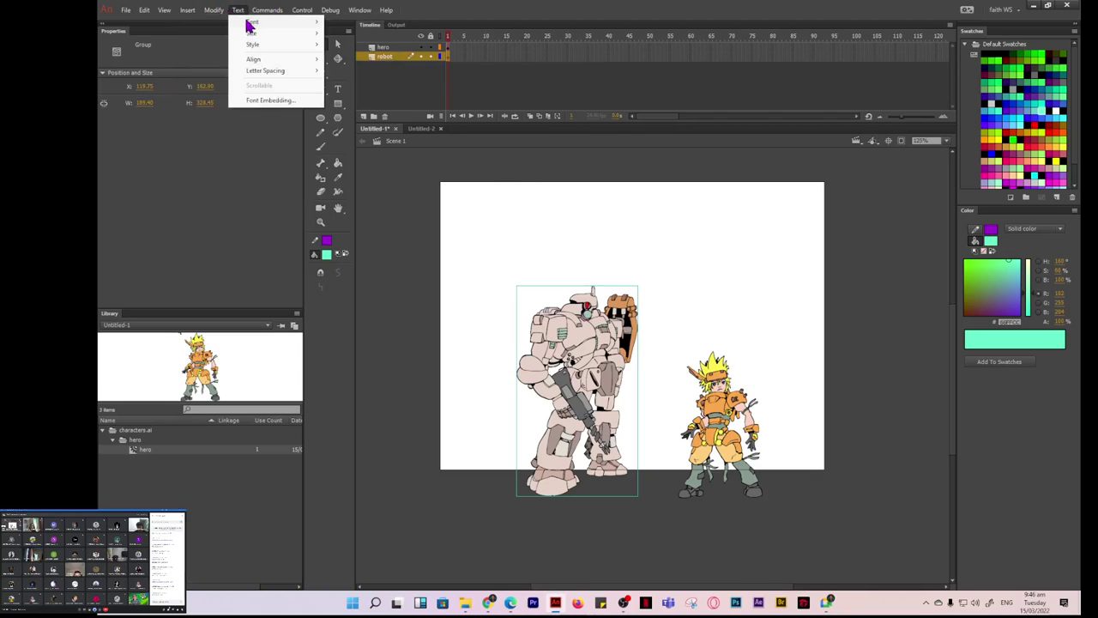
click(213, 10)
click(234, 38)
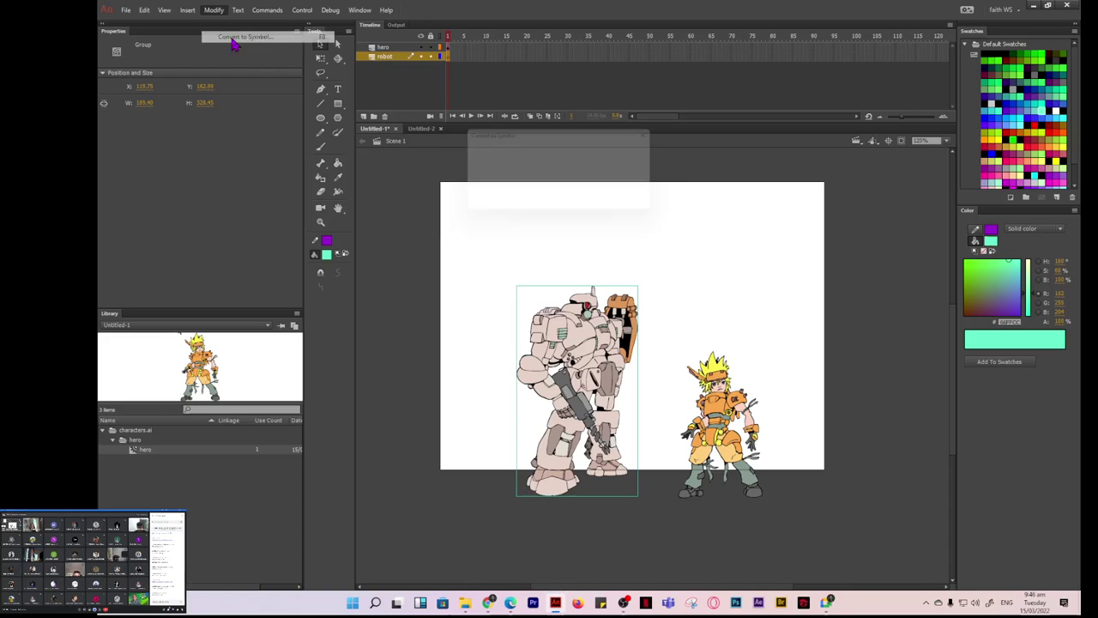
drag(543, 130, 481, 246)
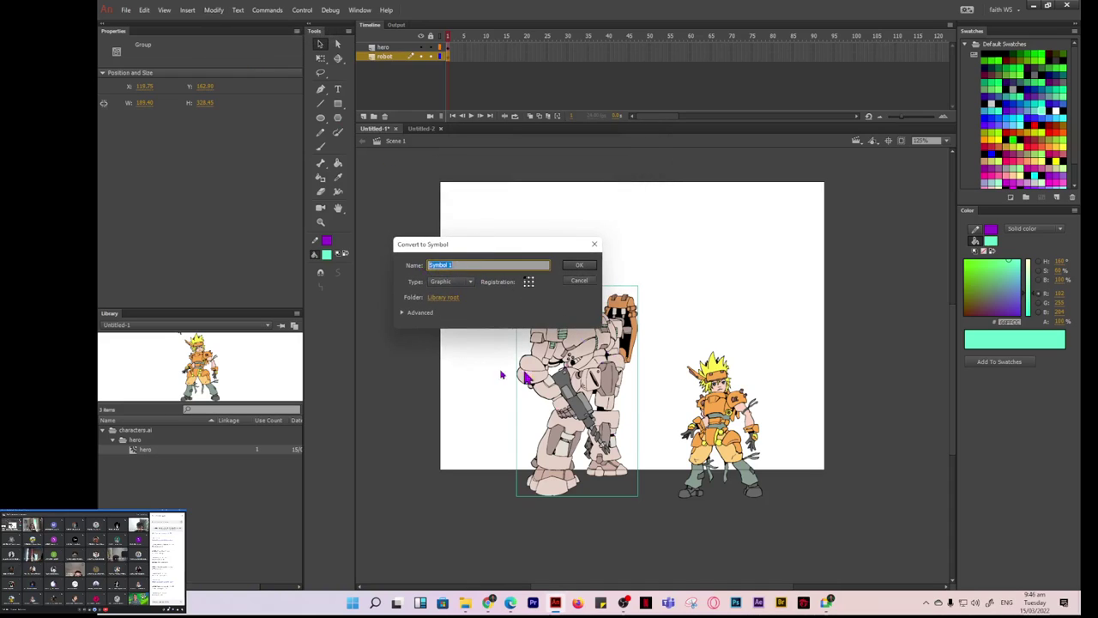
text(Robot)
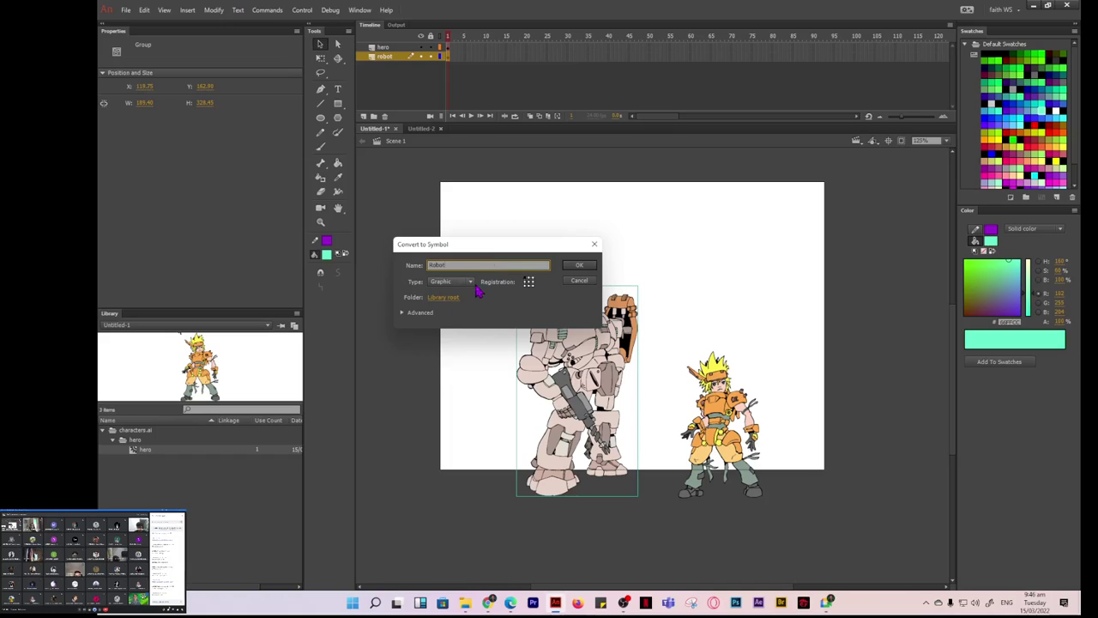
click(469, 283)
click(453, 292)
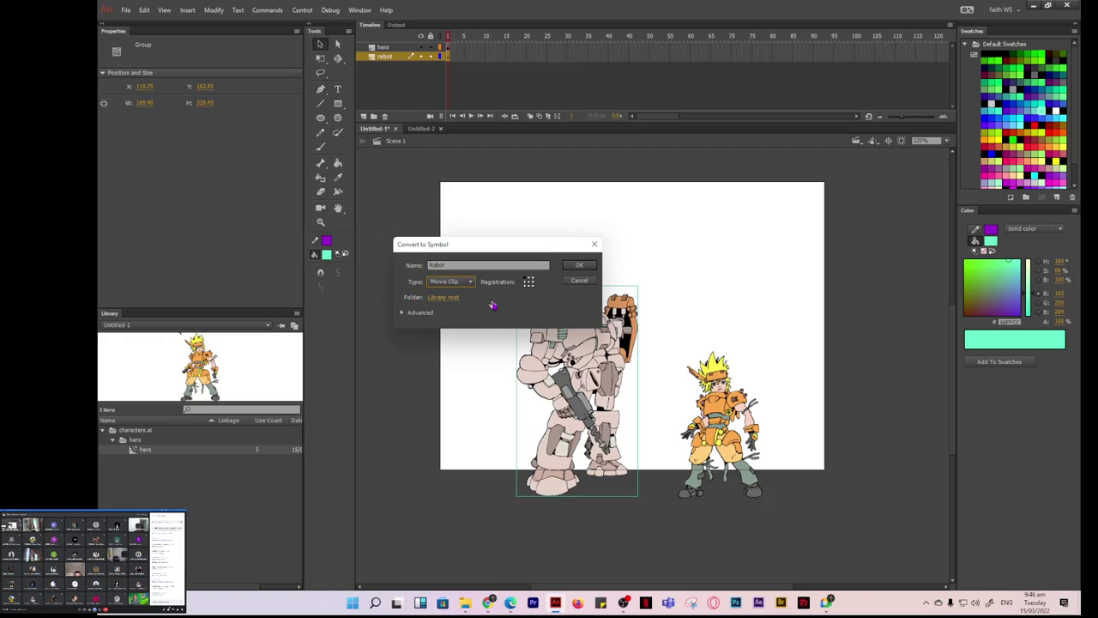
click(420, 313)
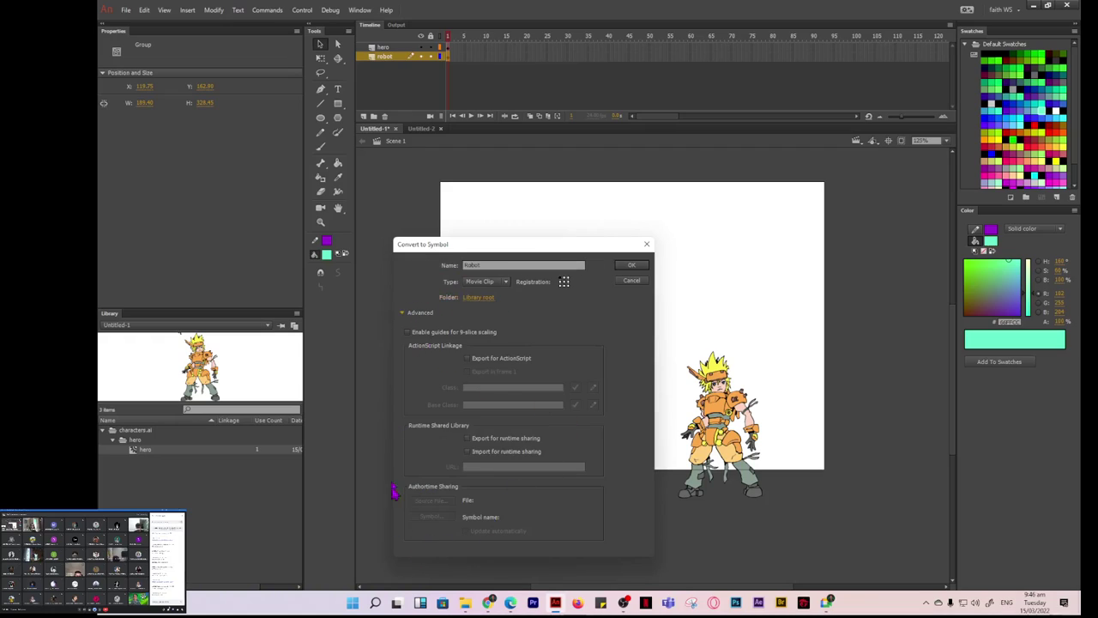
click(420, 314)
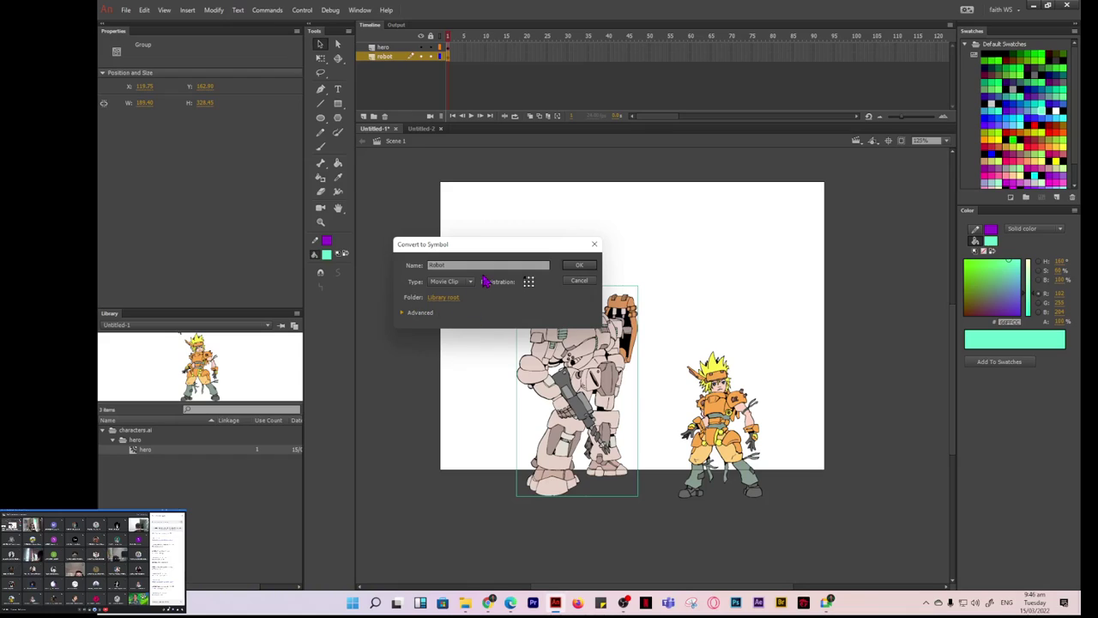
click(427, 315)
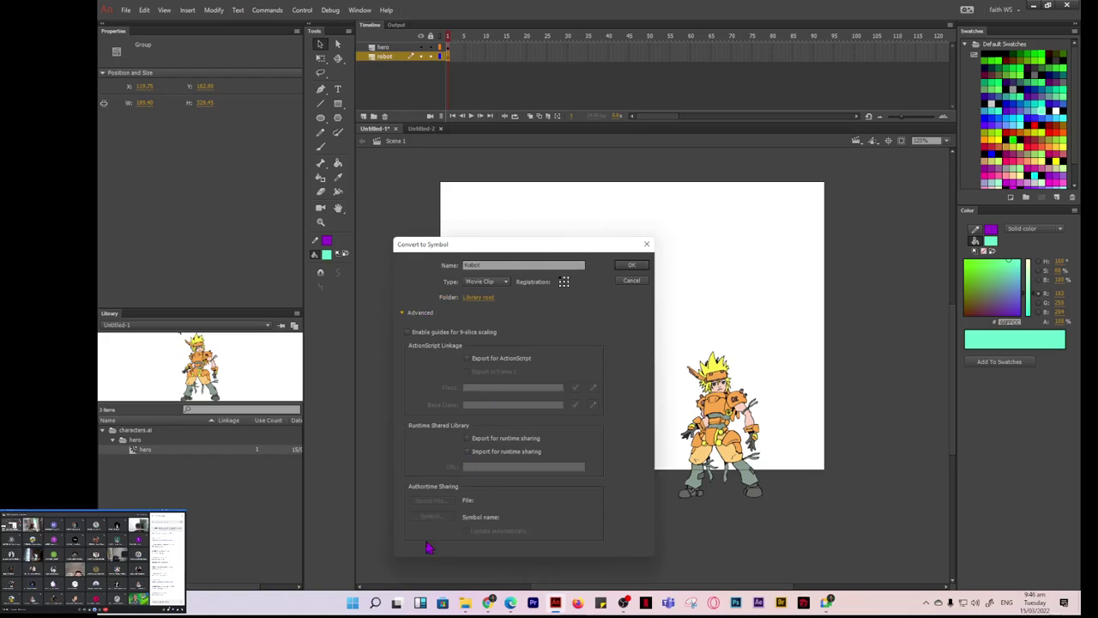
click(419, 318)
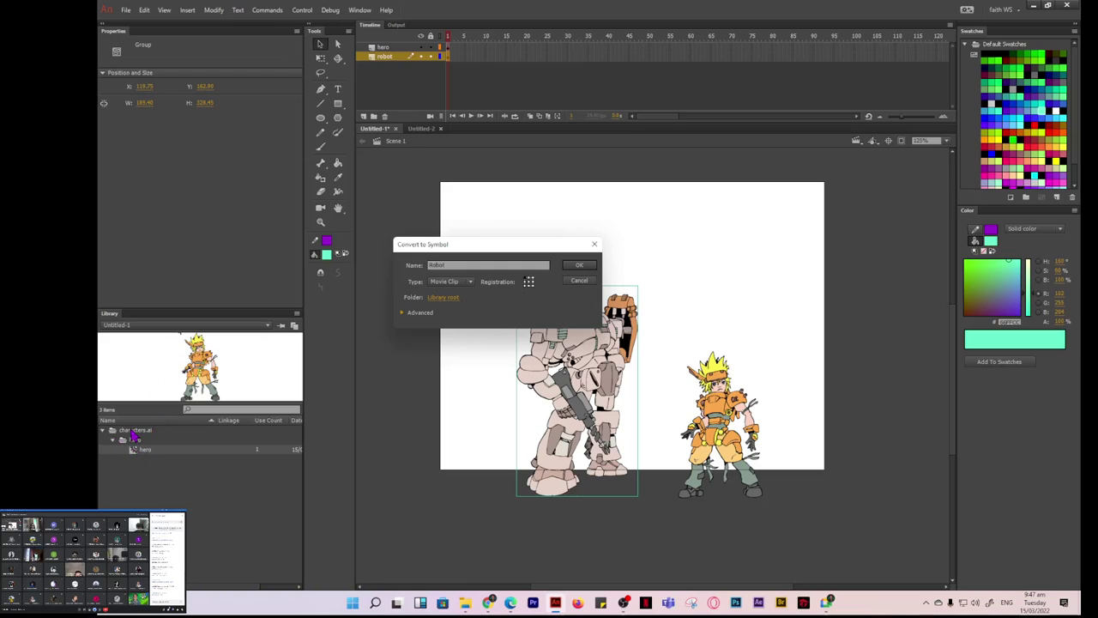
click(579, 280)
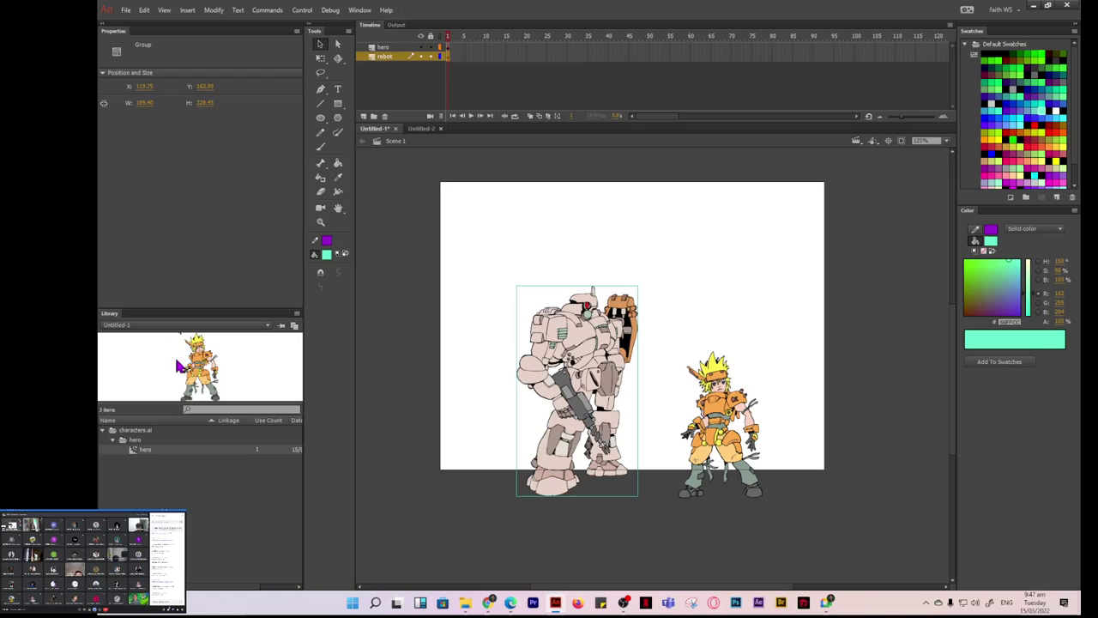
Convert the selected robot group to a Movie Clip symbol named Robot.
click(150, 439)
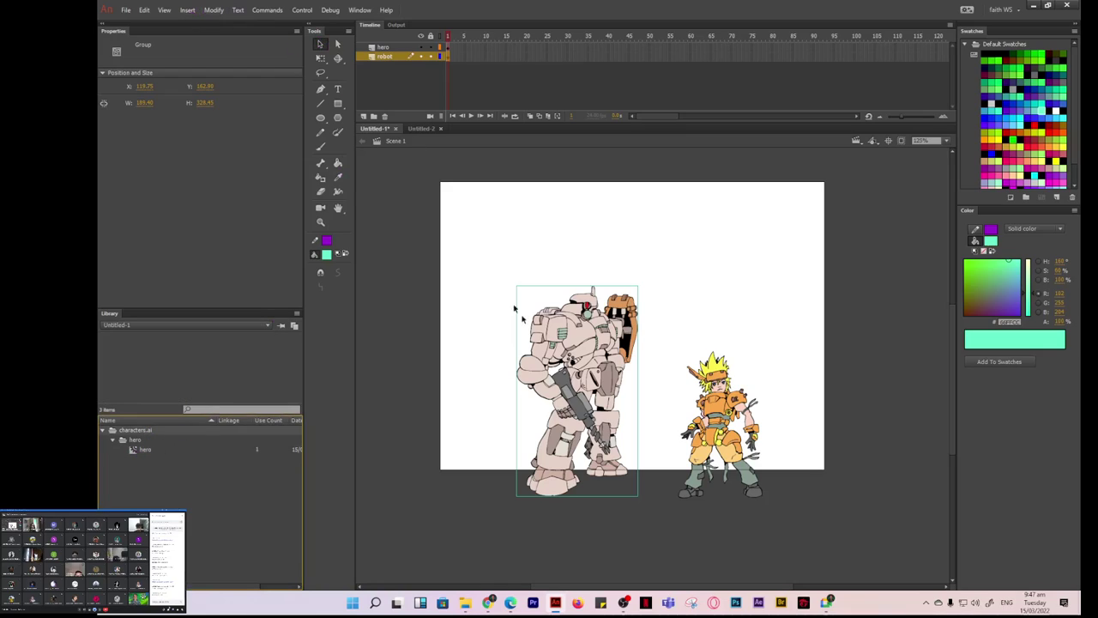
click(214, 10)
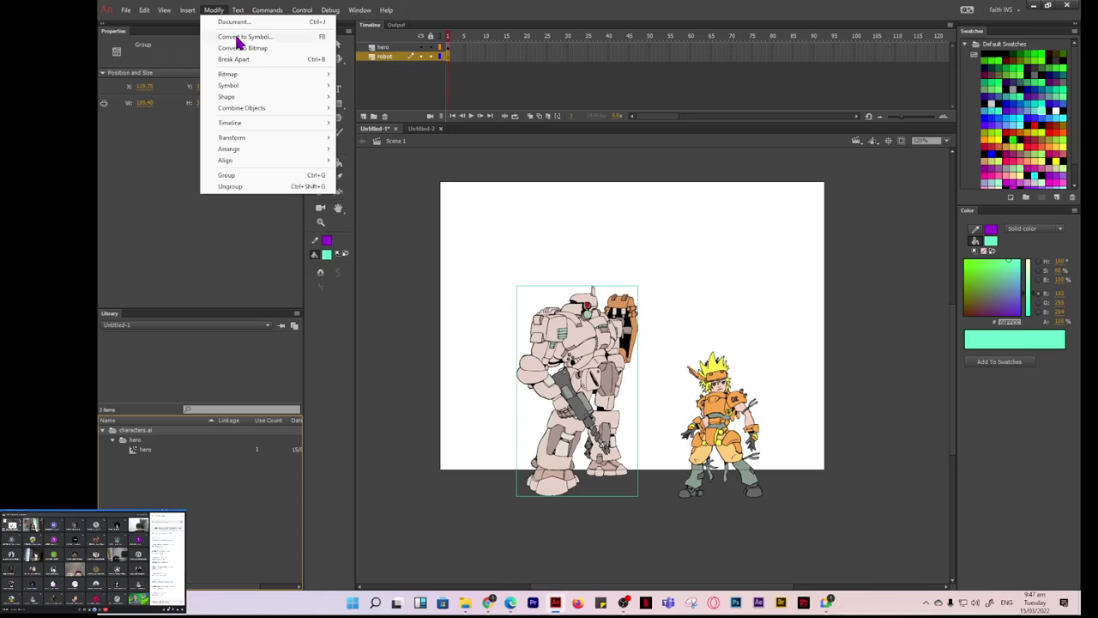
click(236, 40)
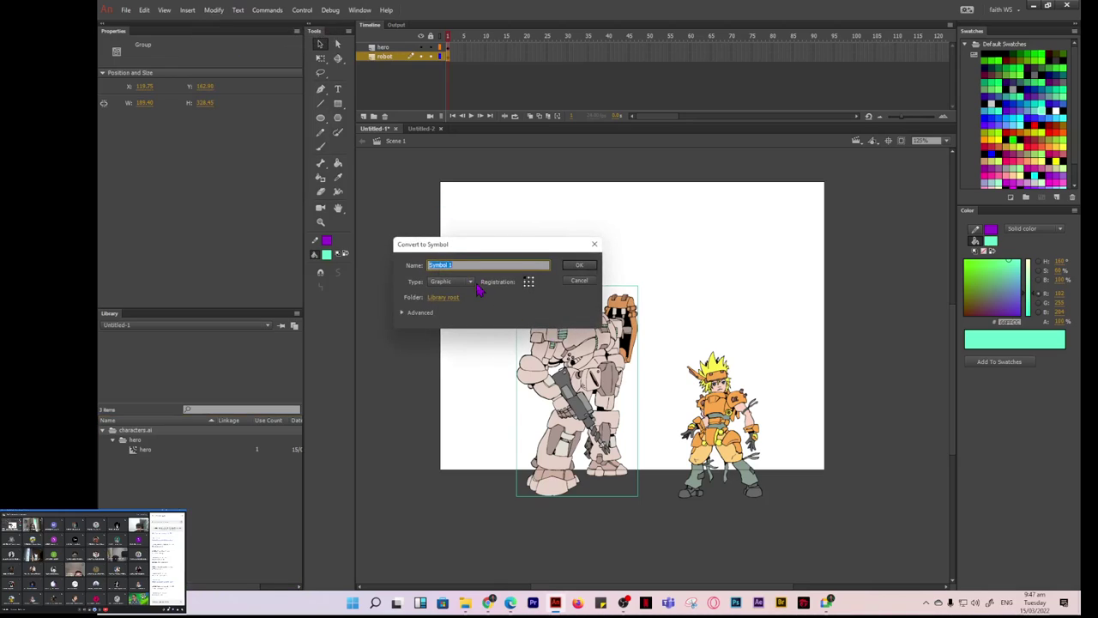
text(Robot)
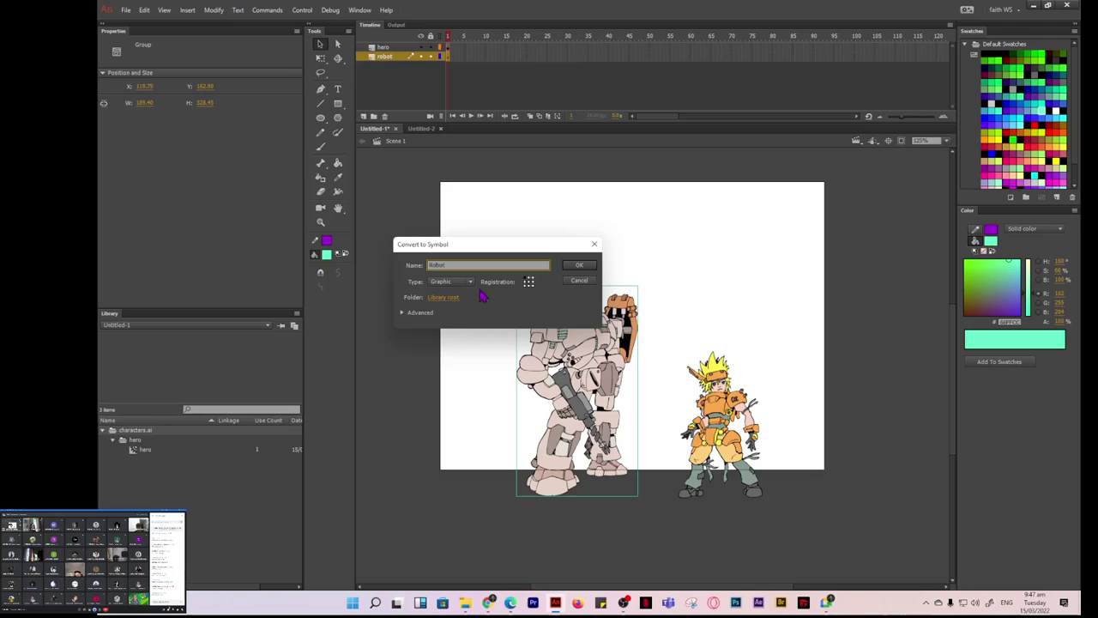
click(460, 283)
click(453, 292)
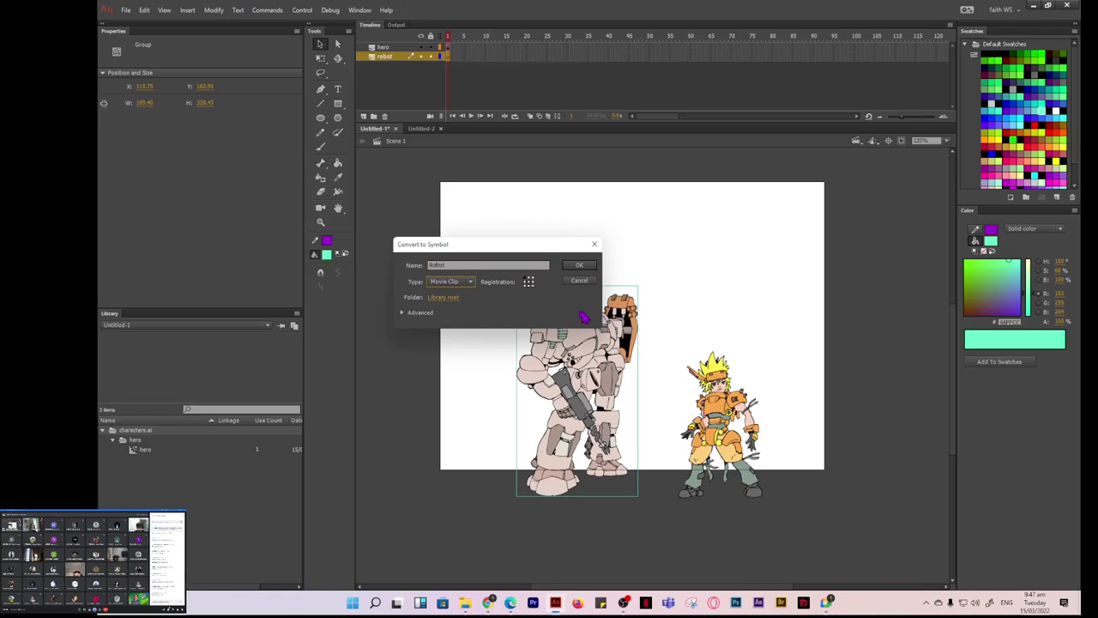
click(586, 266)
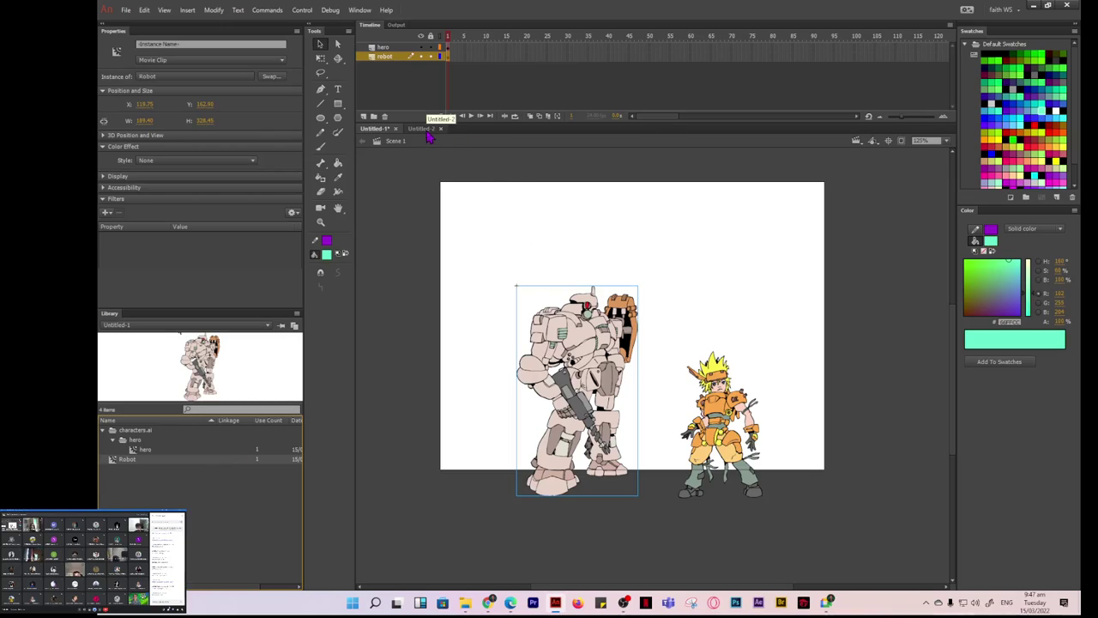
click(455, 203)
In the Untitled-2 document, create a new Movie Clip symbol named MovieClip.
click(421, 129)
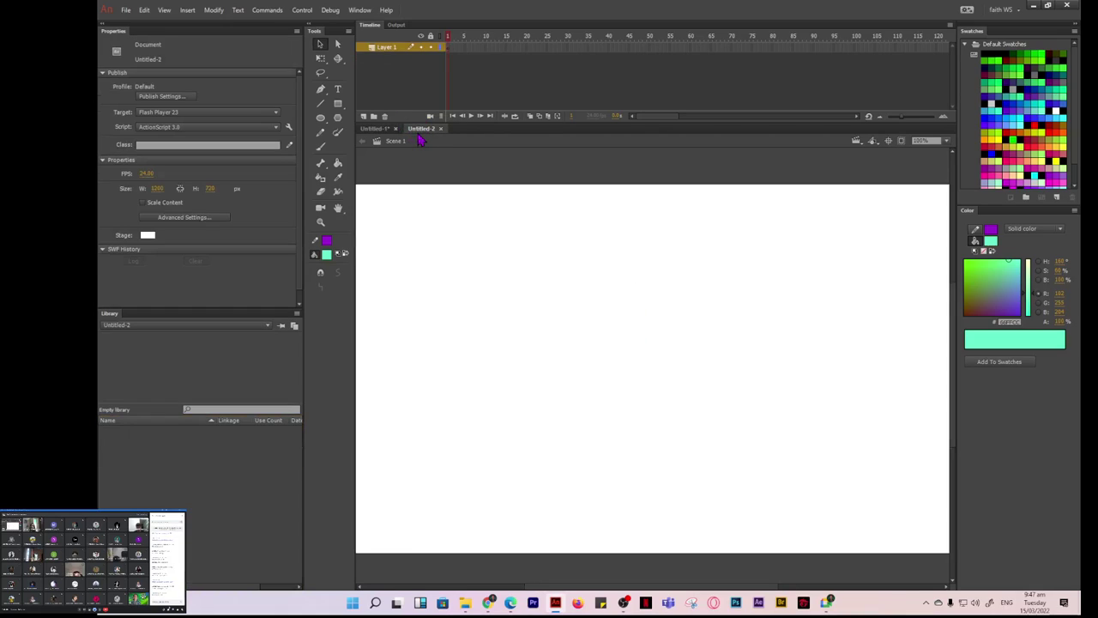
click(190, 11)
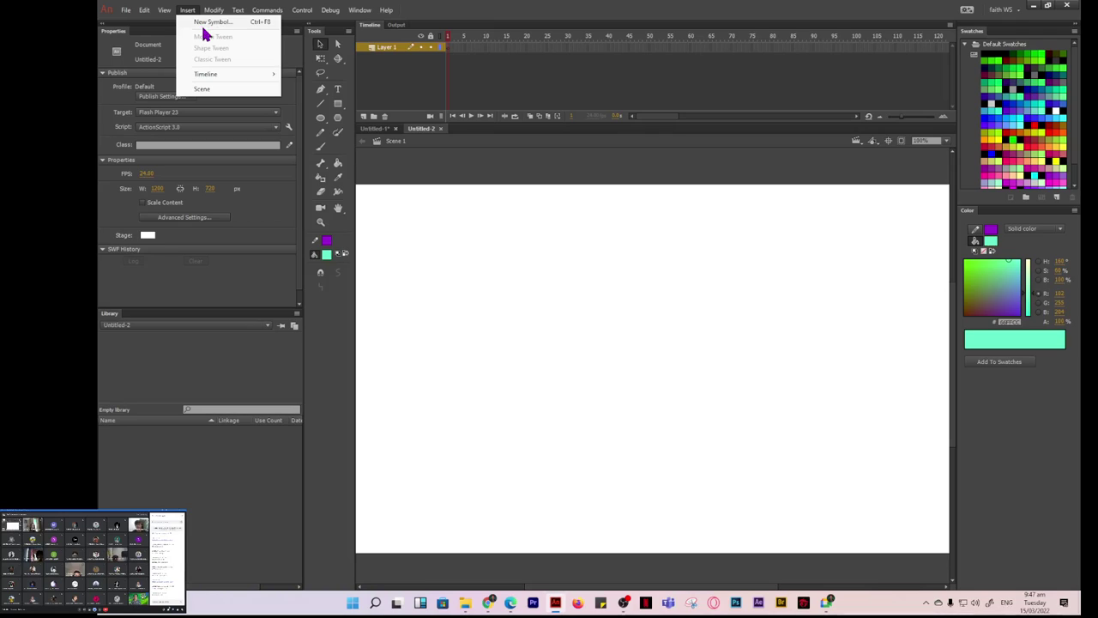
click(206, 24)
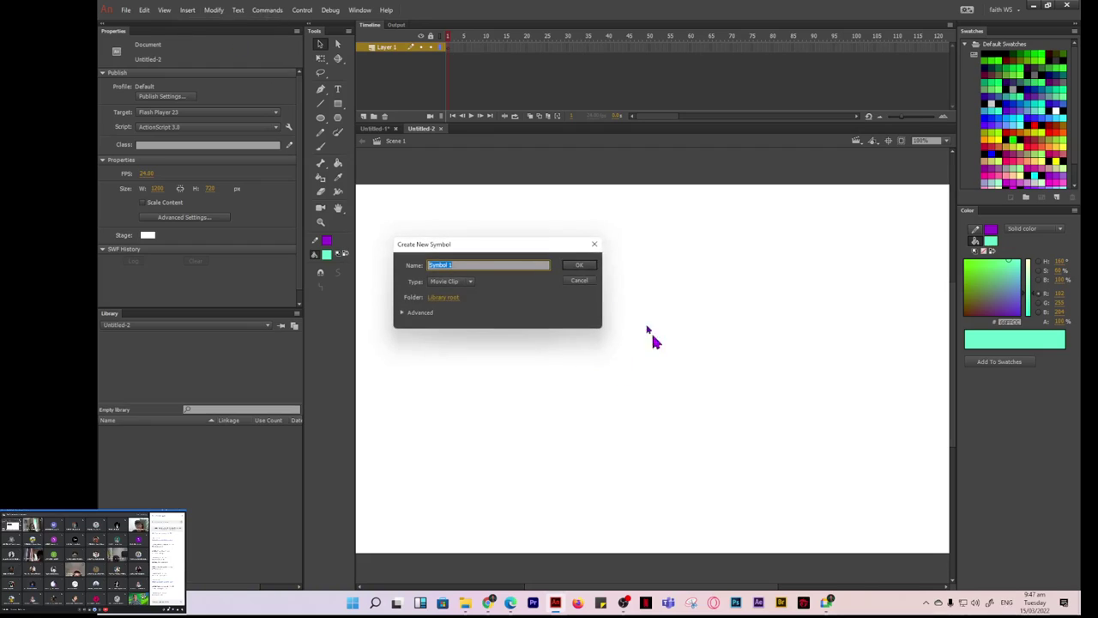
drag(498, 244, 619, 265)
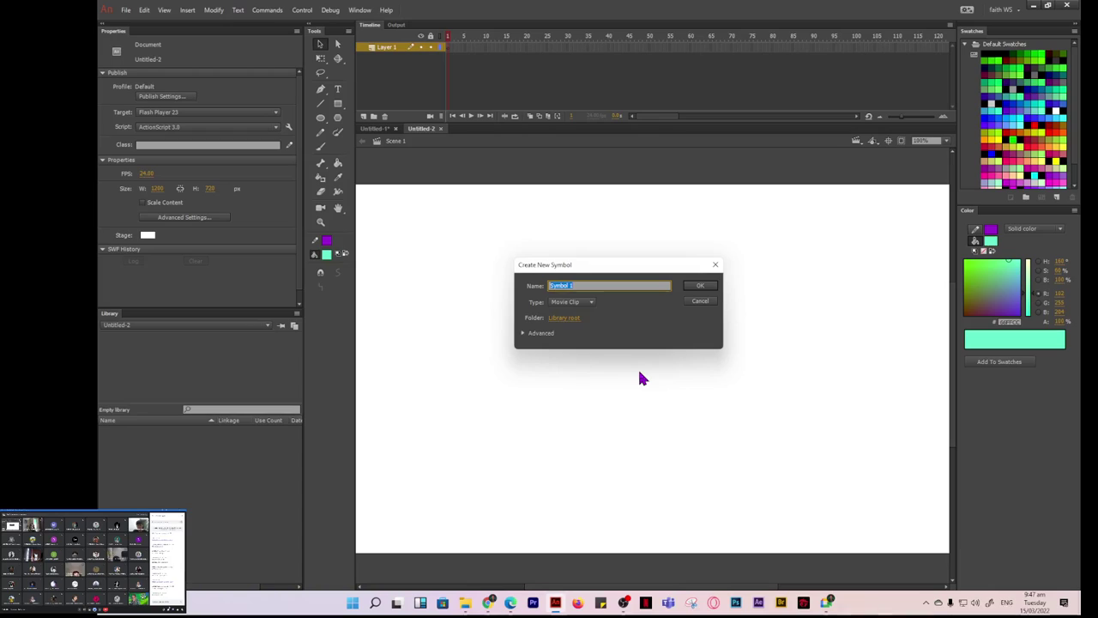
text(MovieClip)
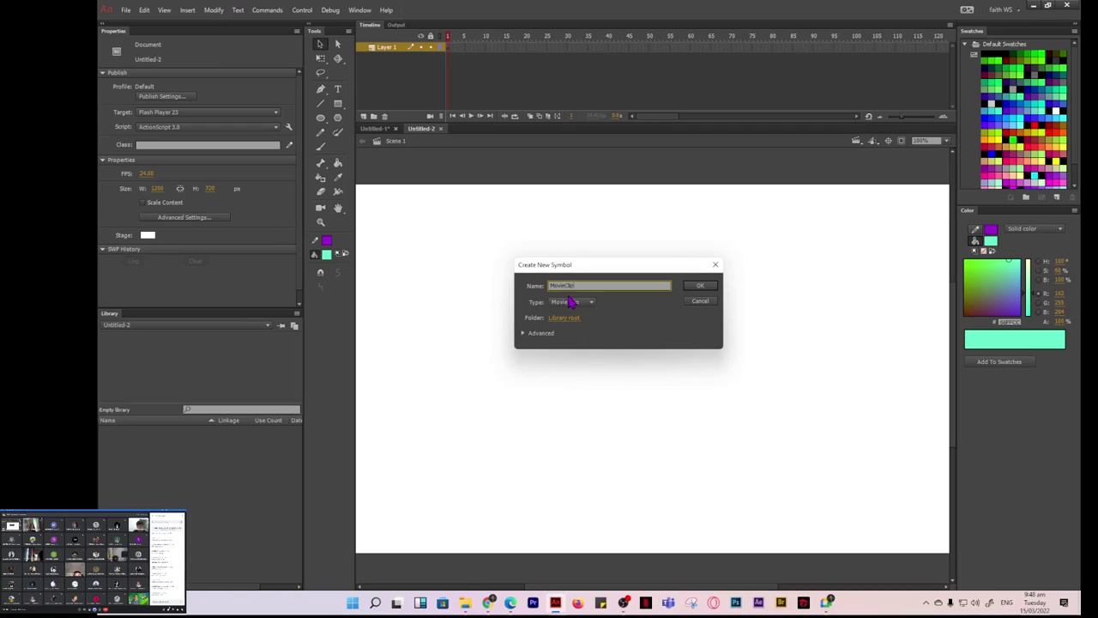
click(592, 305)
click(577, 317)
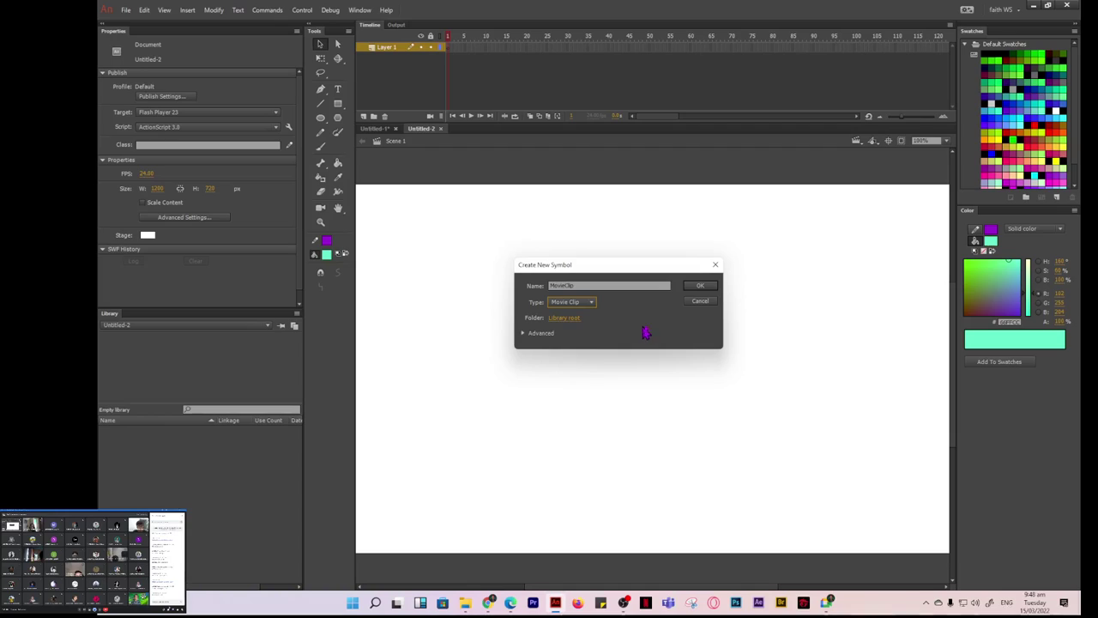
click(699, 288)
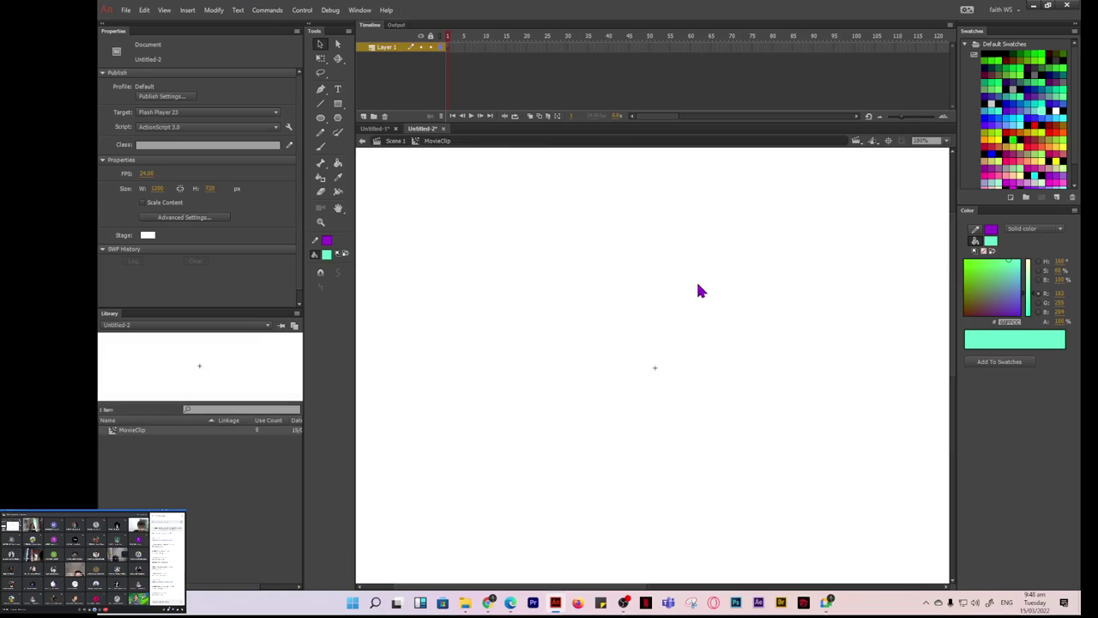
Draw a circle with a 9.50 purple stroke and the aqua #66FFCC fill inside the MovieClip symbol using the Oval tool.
click(321, 119)
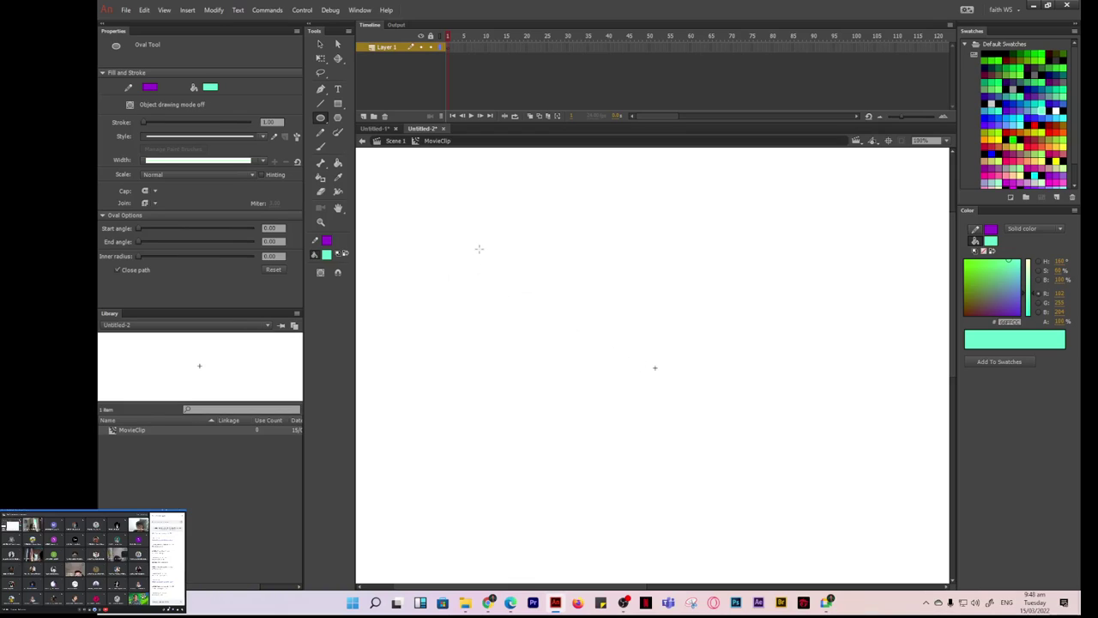
drag(446, 245, 557, 397)
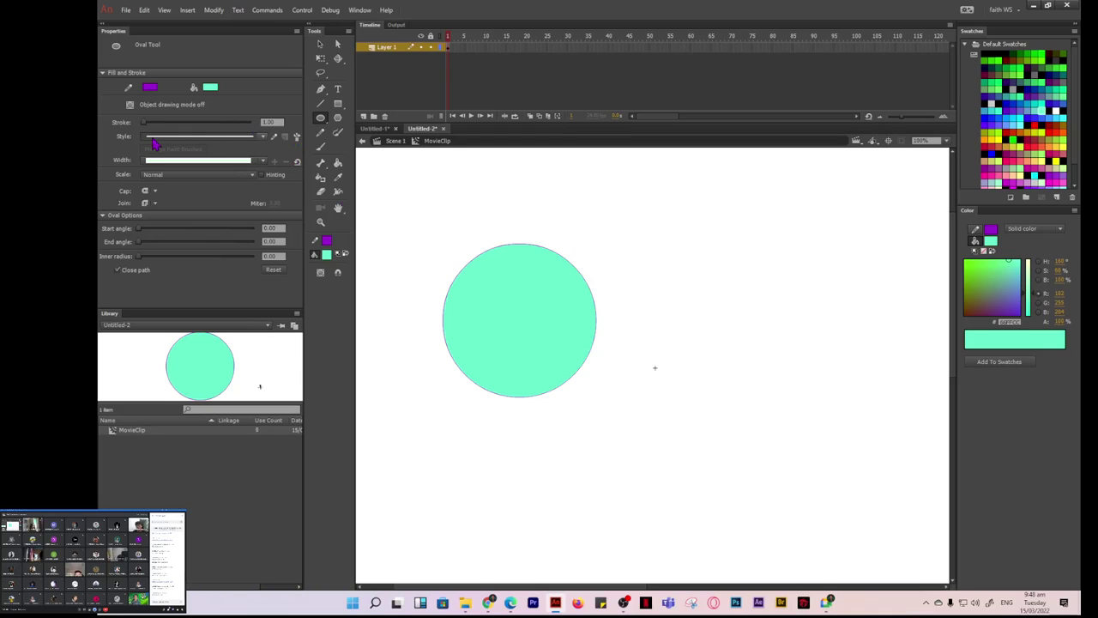
key(ctrl+z)
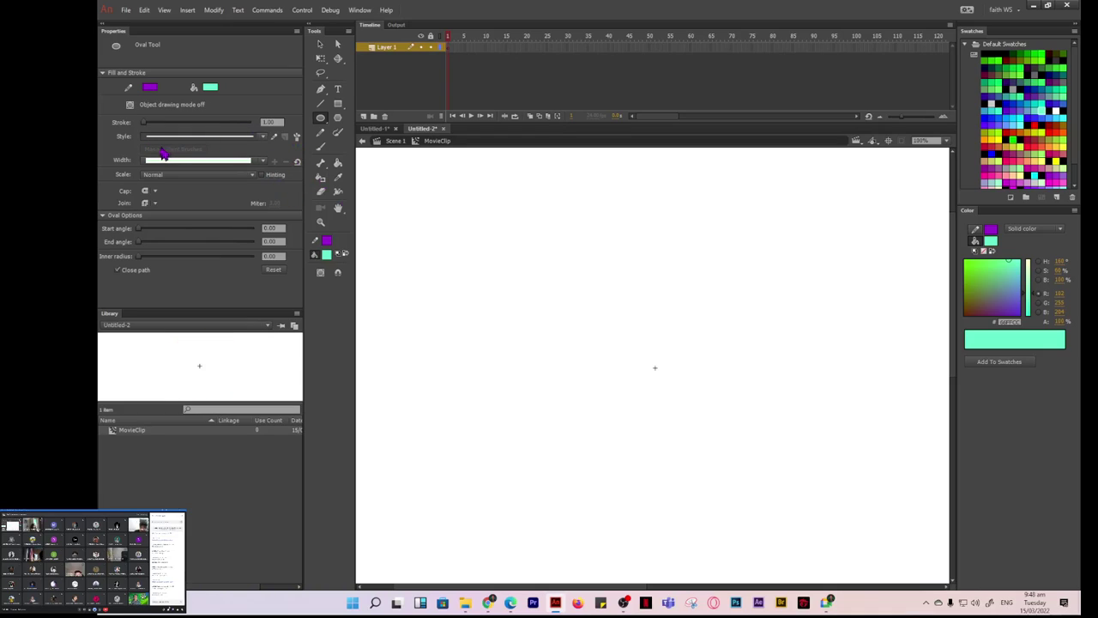
click(148, 125)
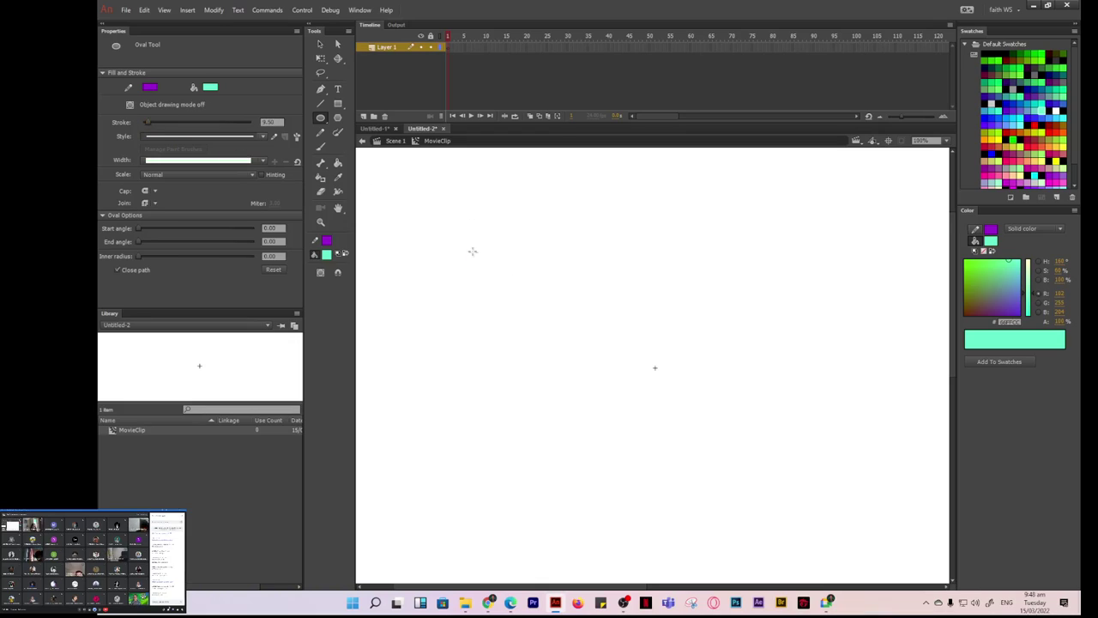
drag(472, 251, 601, 444)
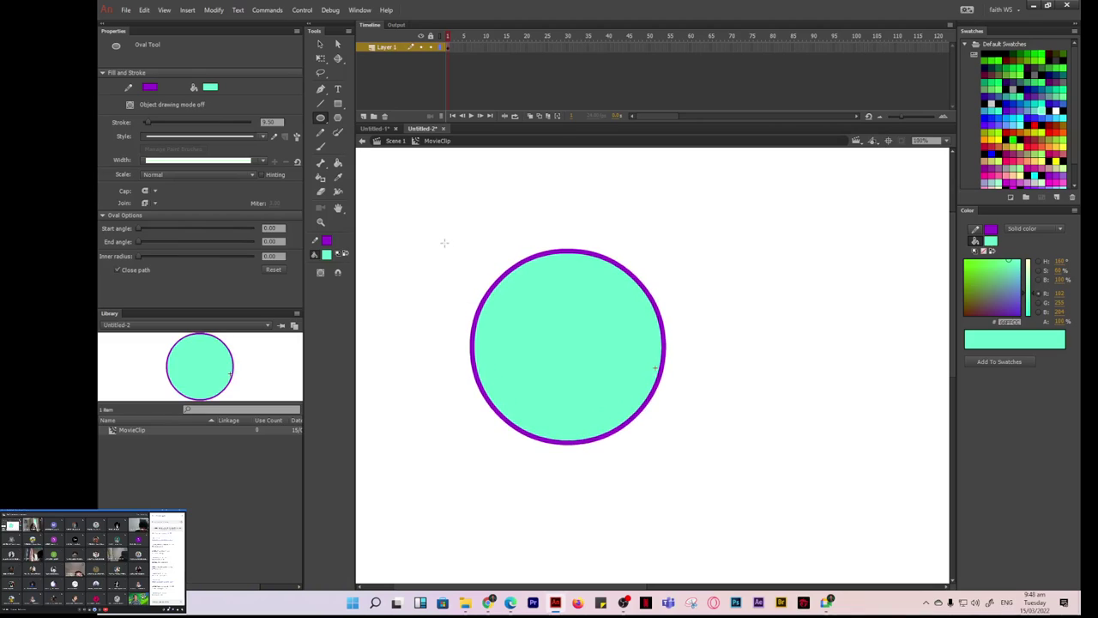
click(319, 44)
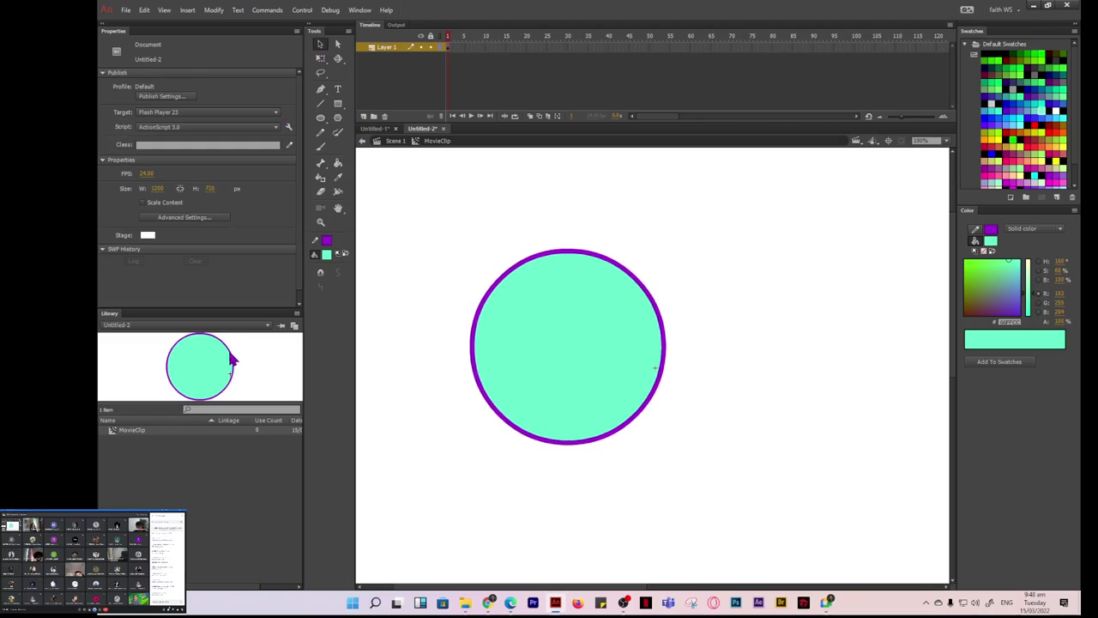
Return to Scene 1 of Untitled-2 and create a new symbol of type Button named Button.
click(374, 128)
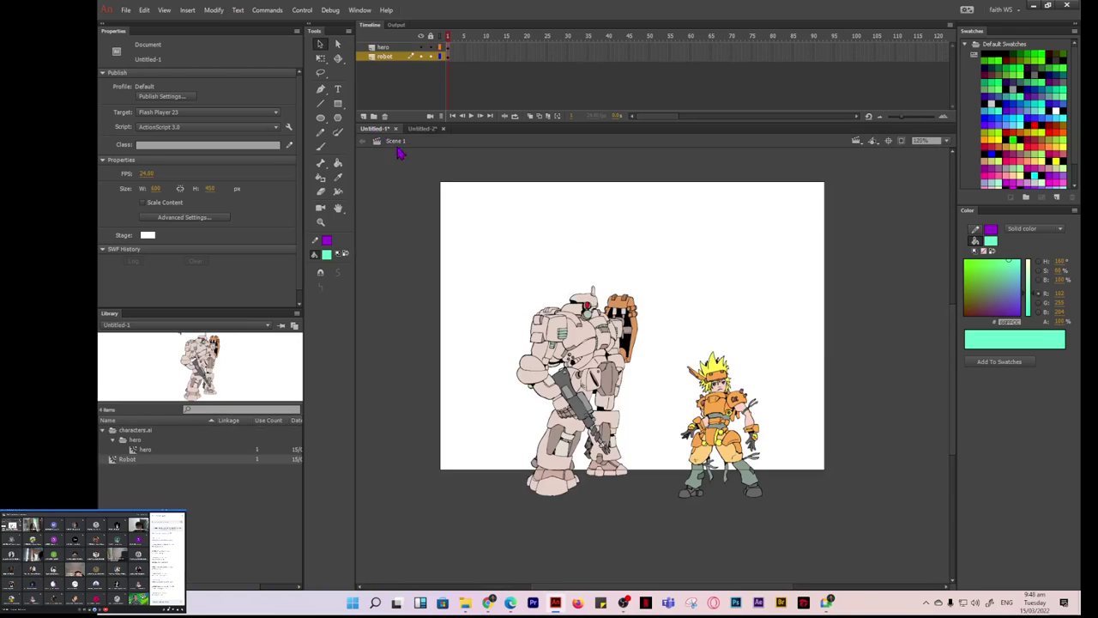
click(424, 129)
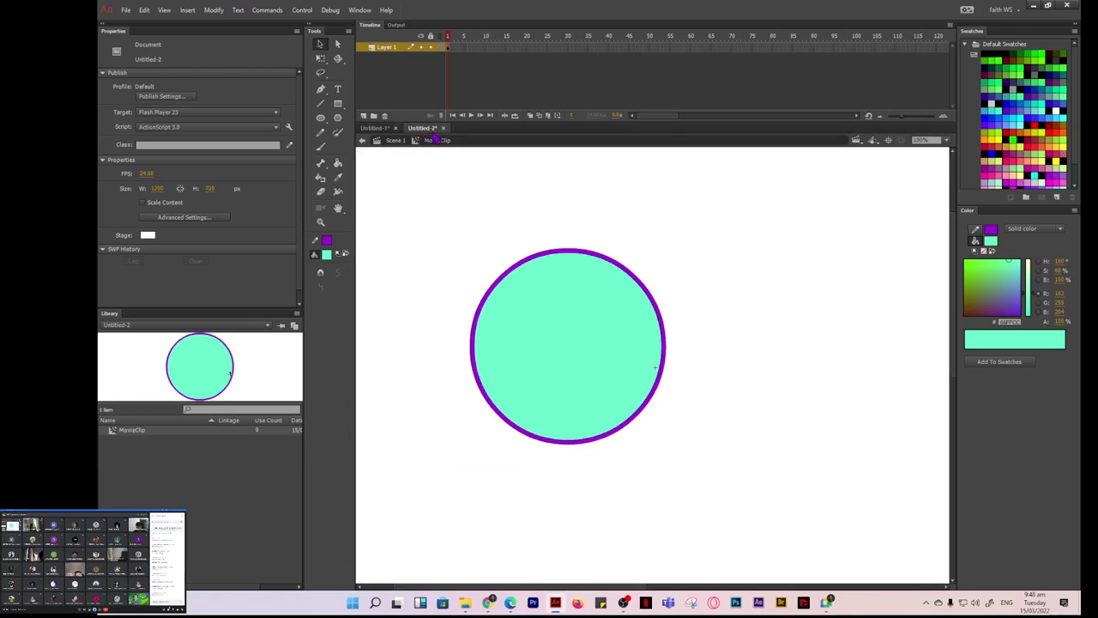
click(397, 141)
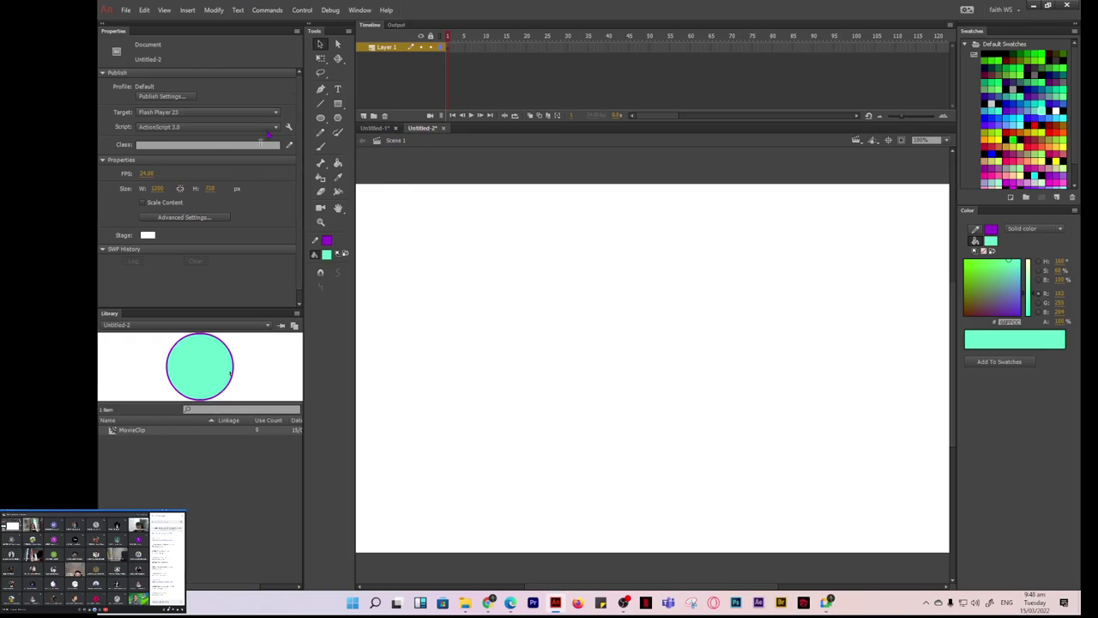
click(187, 10)
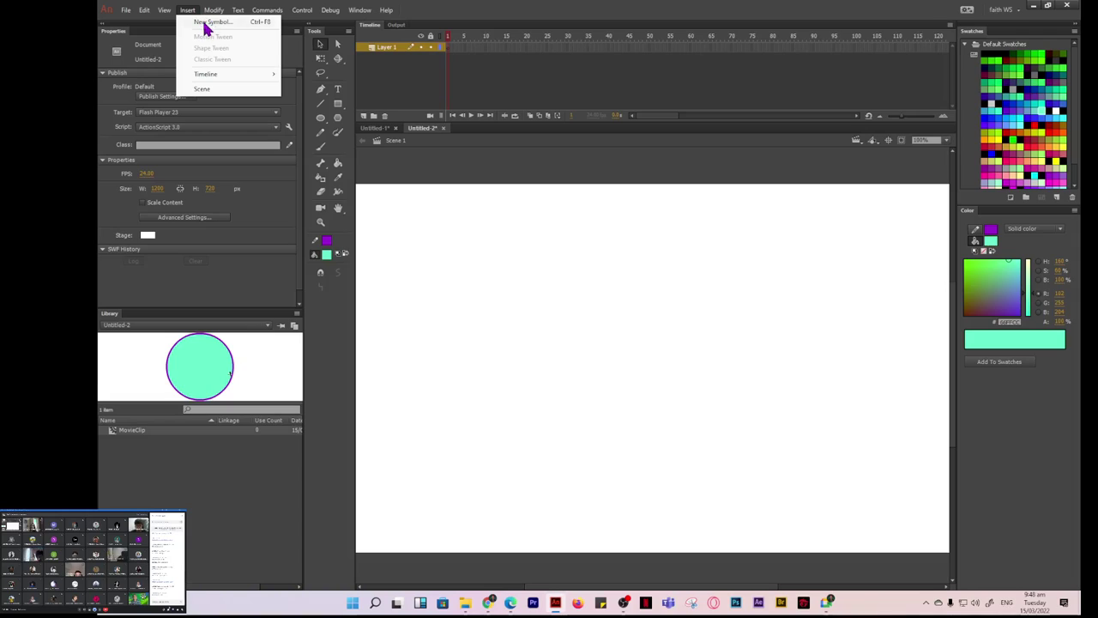
click(206, 23)
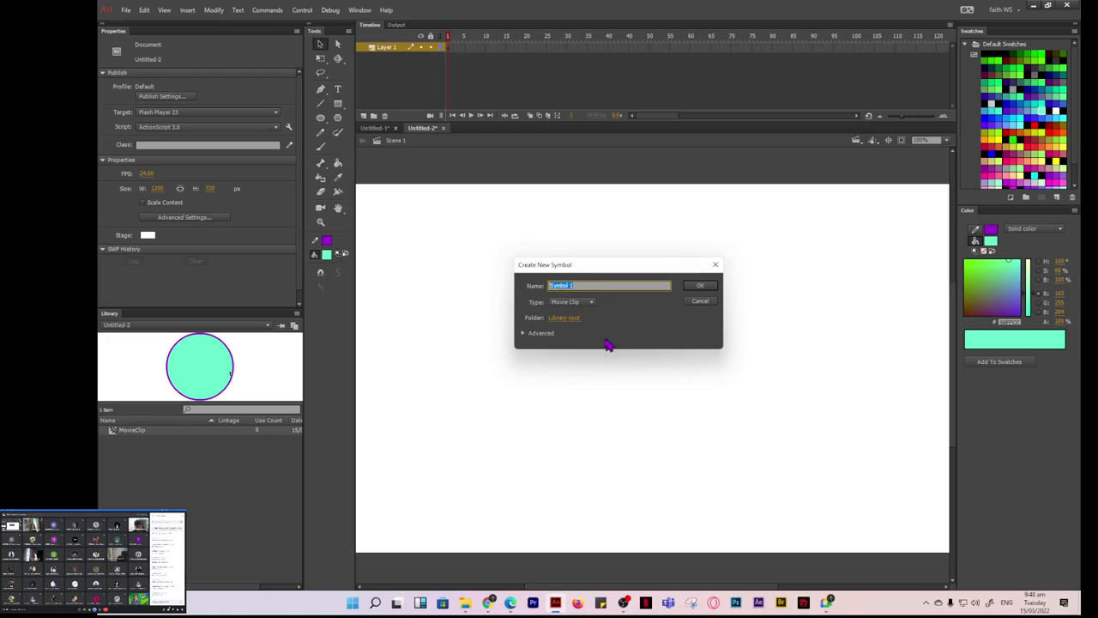
click(591, 303)
click(569, 325)
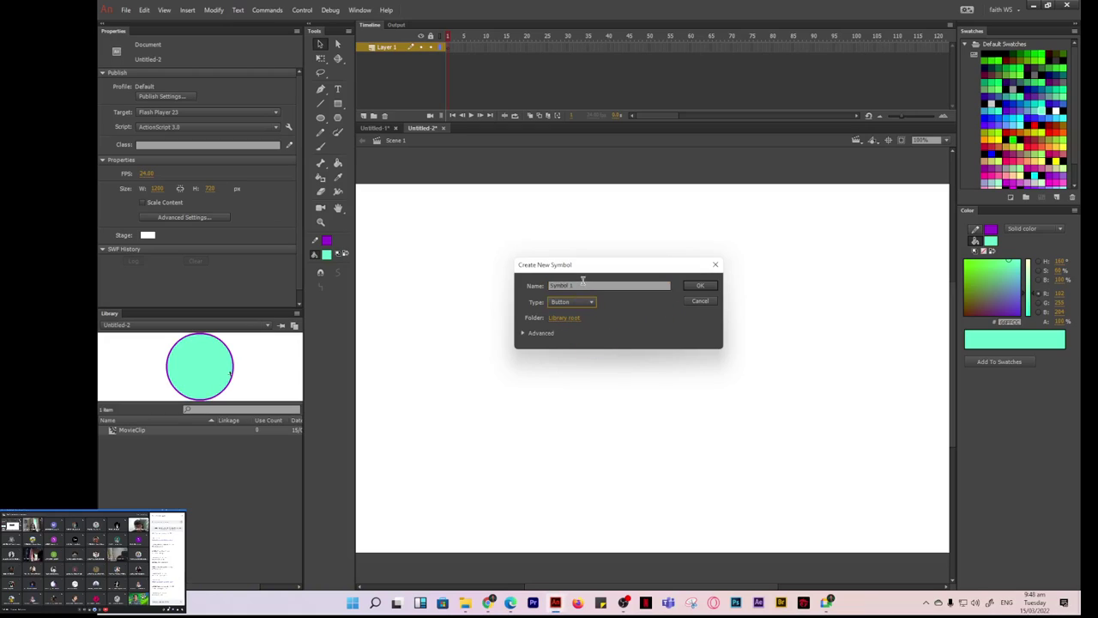
drag(577, 284, 539, 284)
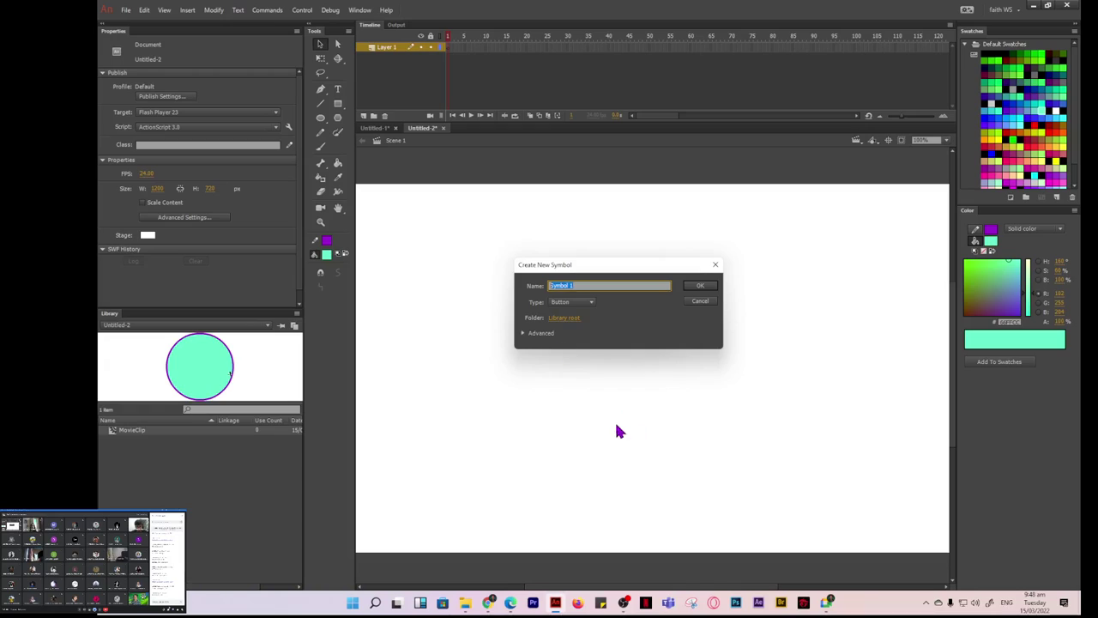
text(Button)
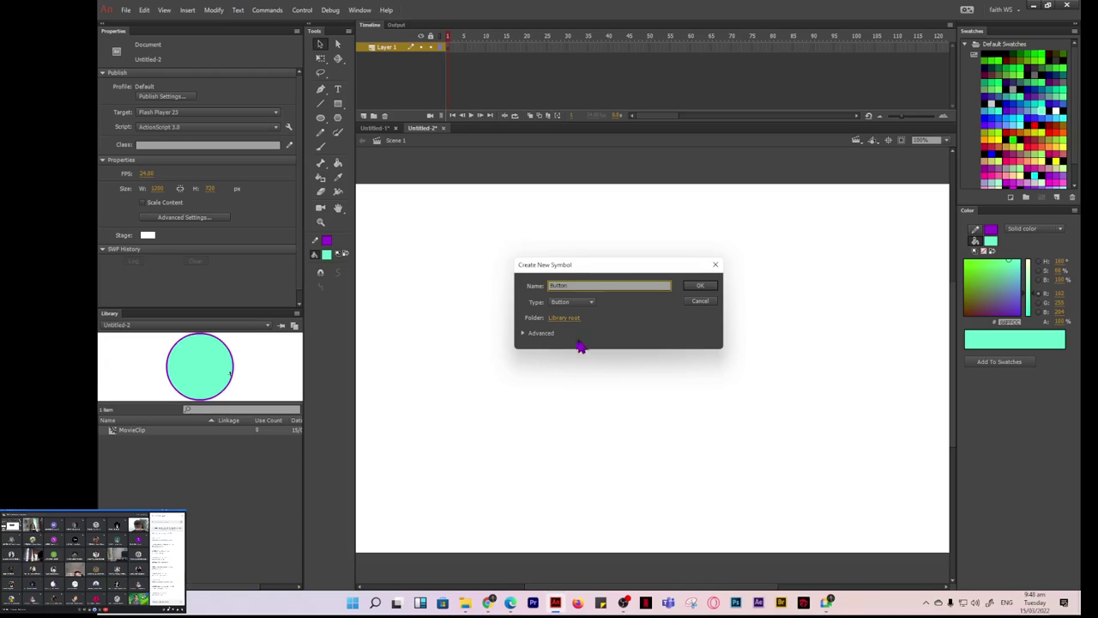
click(710, 290)
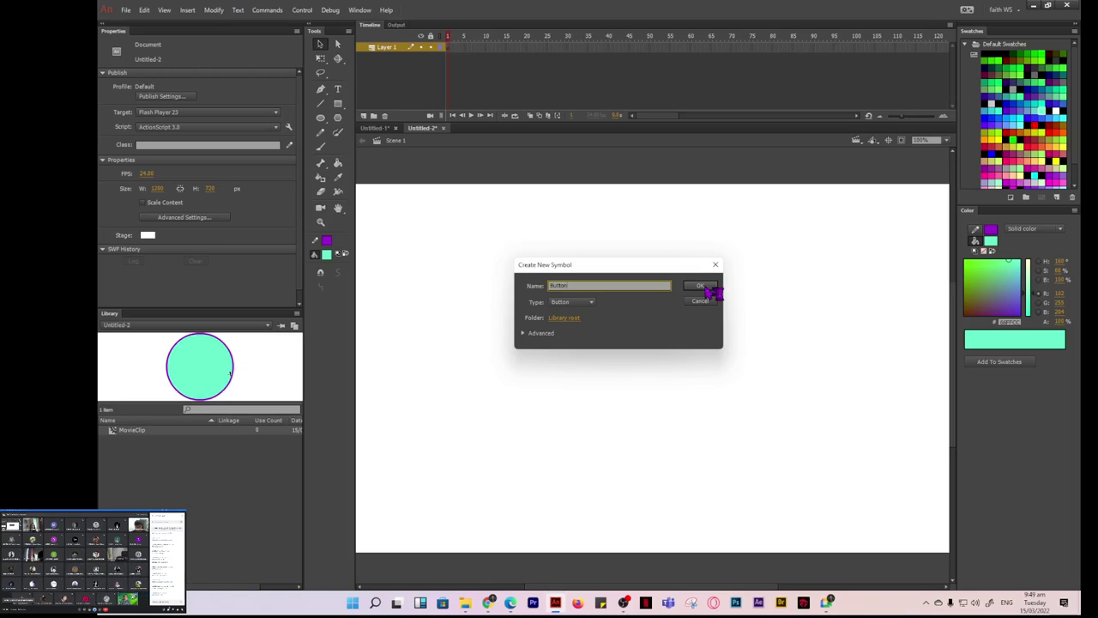
click(709, 287)
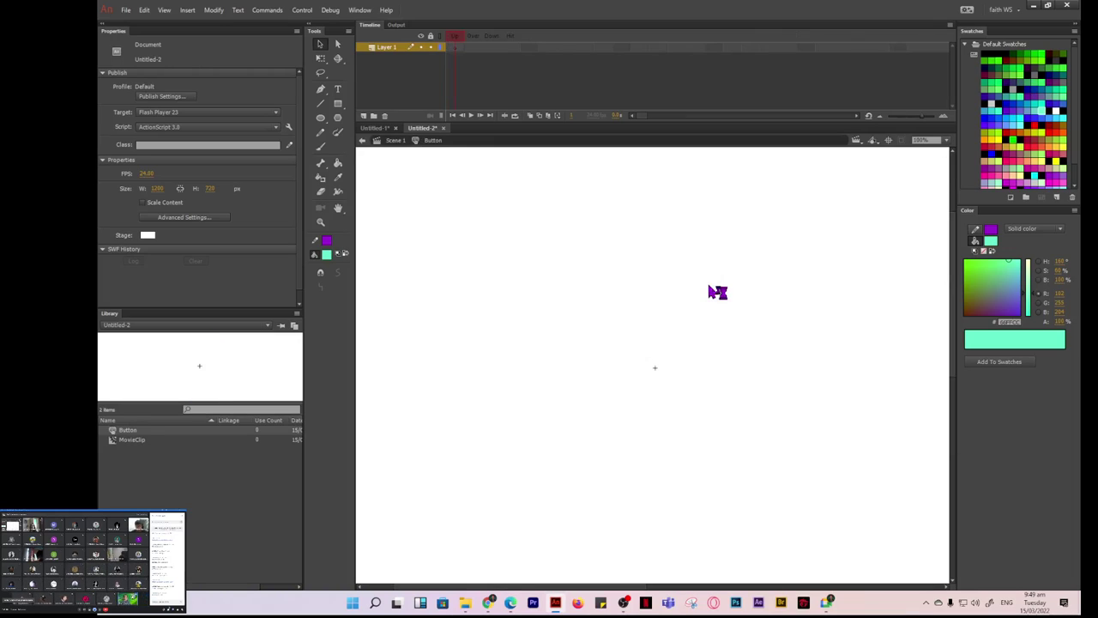
Draw a rectangle primitive about 353 × 169 px with a #CC6666 fill in the Button symbol's Up frame.
click(339, 104)
click(345, 111)
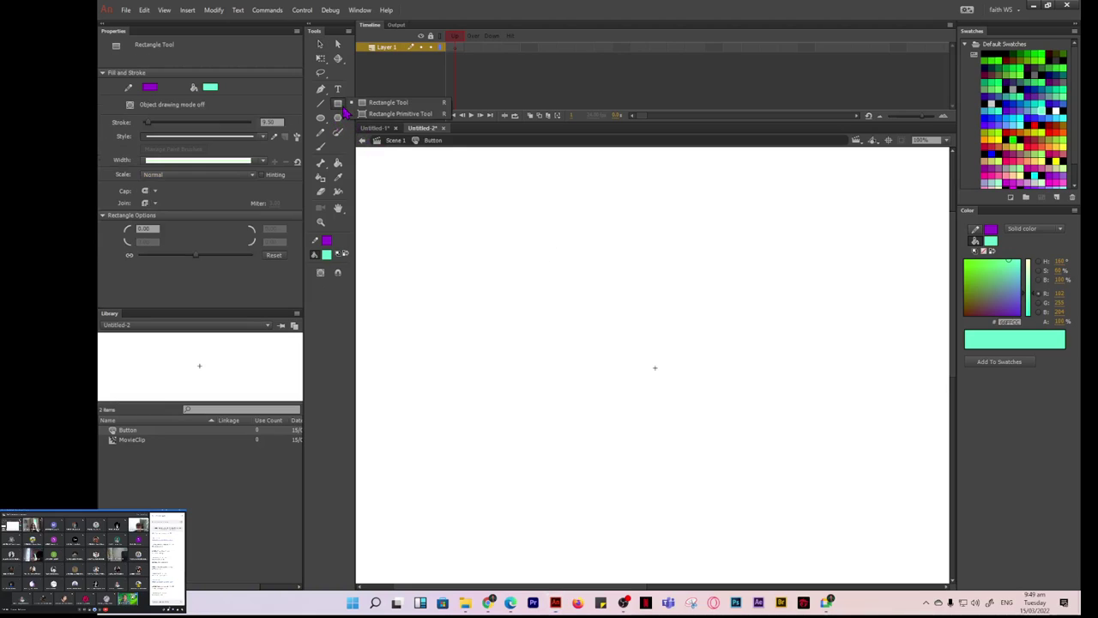
click(375, 119)
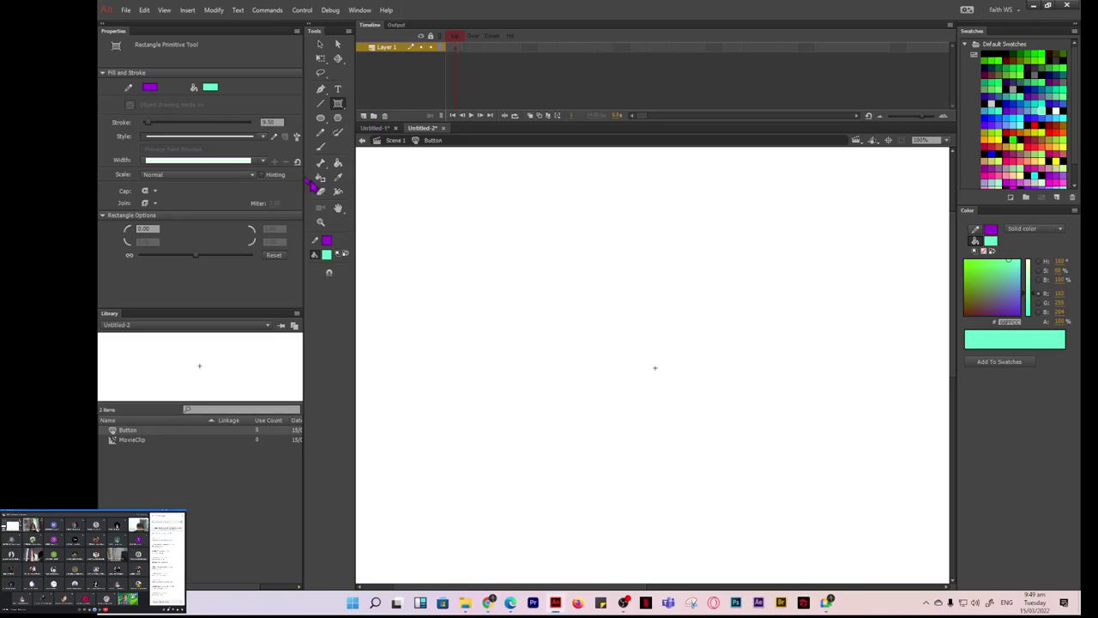
click(210, 87)
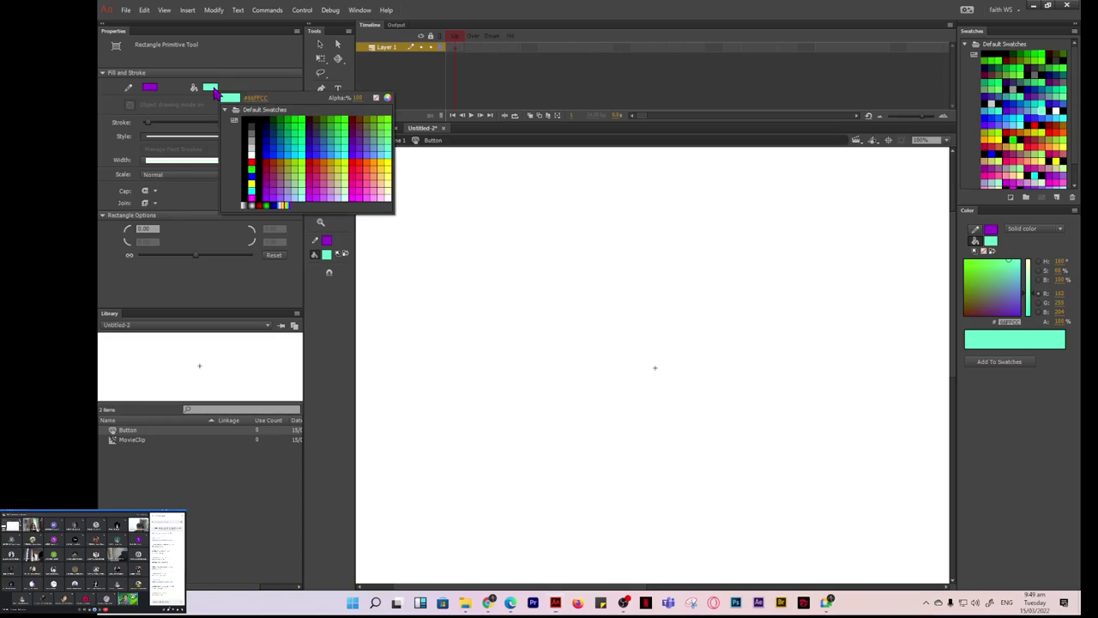
click(327, 172)
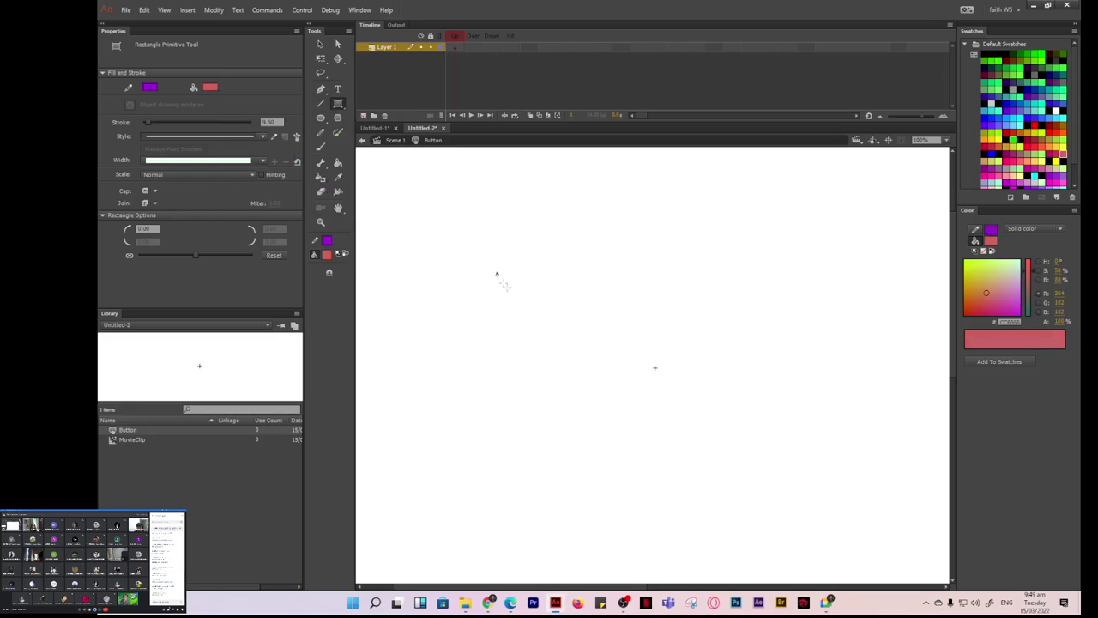
mouse_move(496, 273)
mouse_down()
mouse_move(576, 351)
mouse_move(679, 359)
mouse_up()
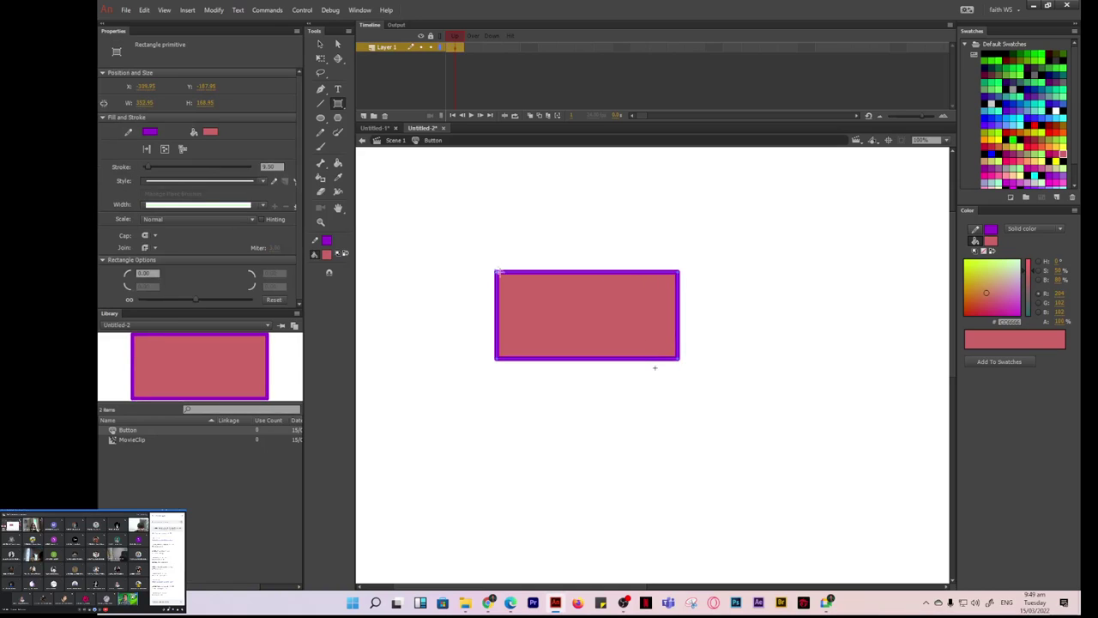
key(v)
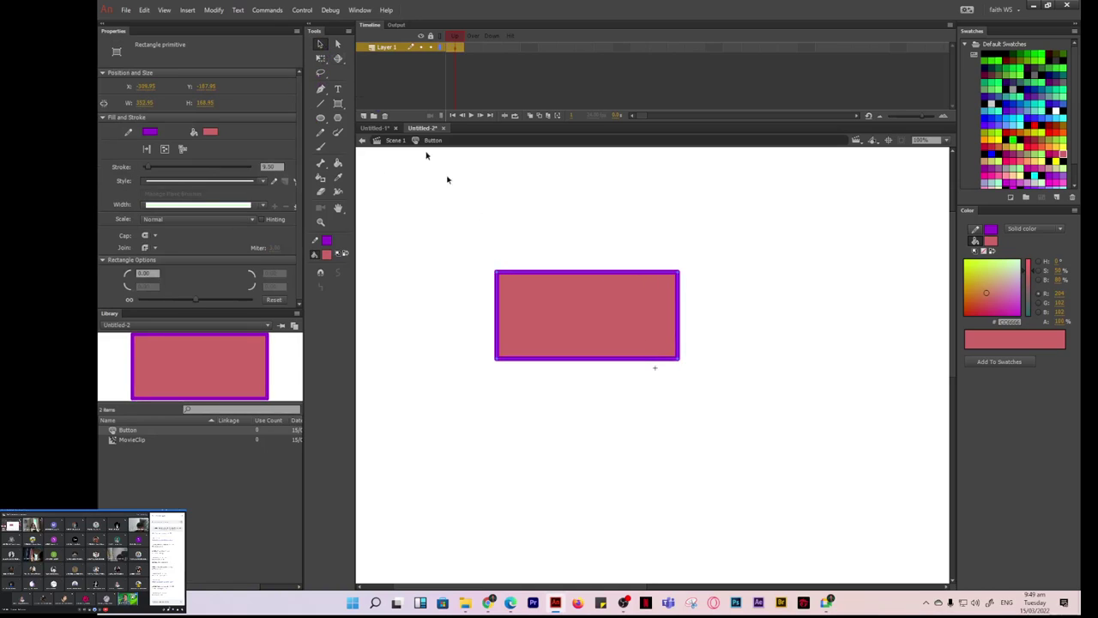
Round the rectangle primitive's corners to a 32.00 radius and return to Scene 1.
drag(498, 276, 523, 289)
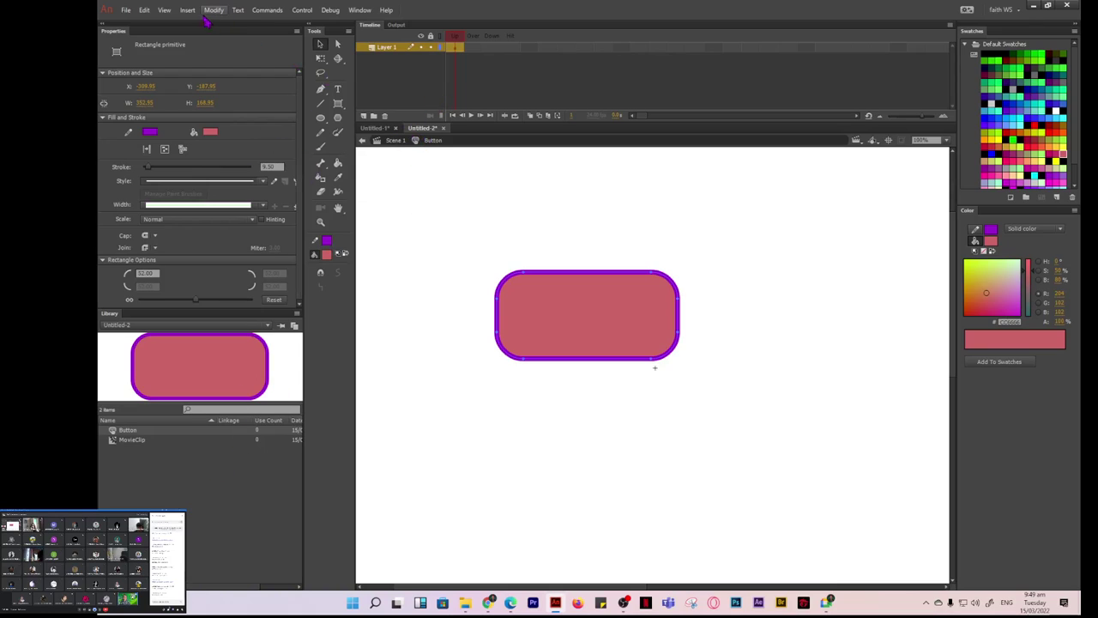
click(396, 142)
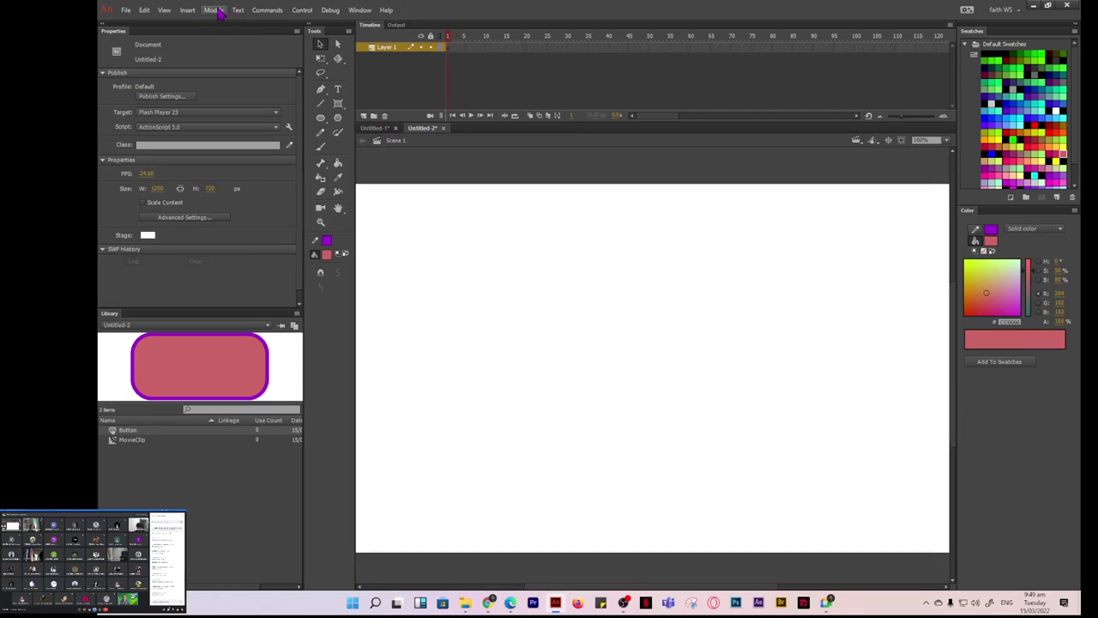
Create a new symbol of type Graphic named Graphic.
click(187, 10)
click(209, 28)
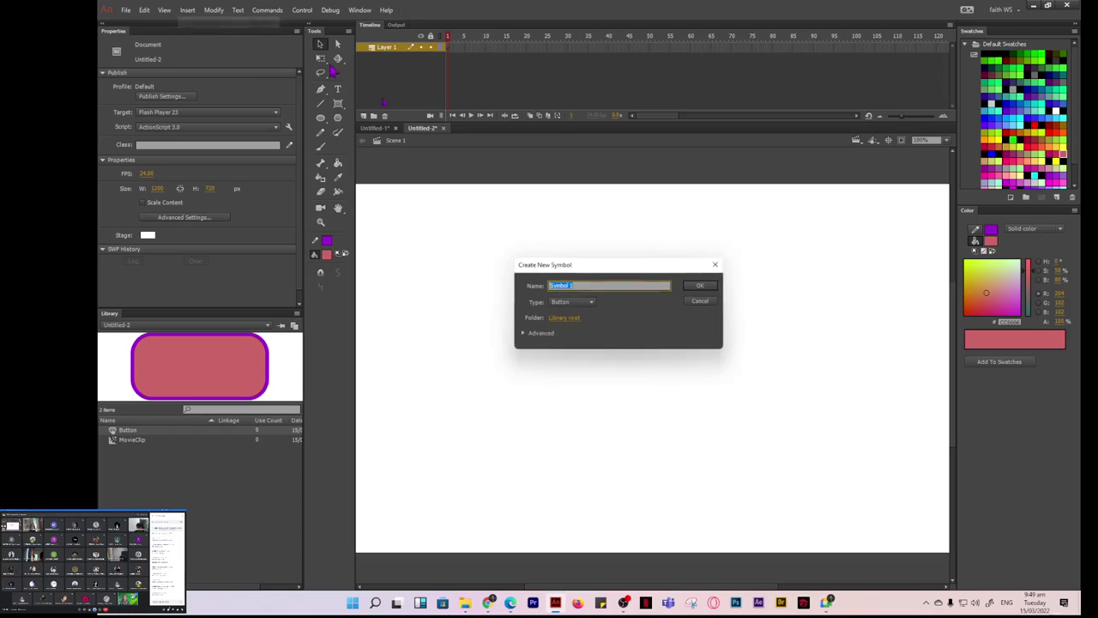
click(591, 302)
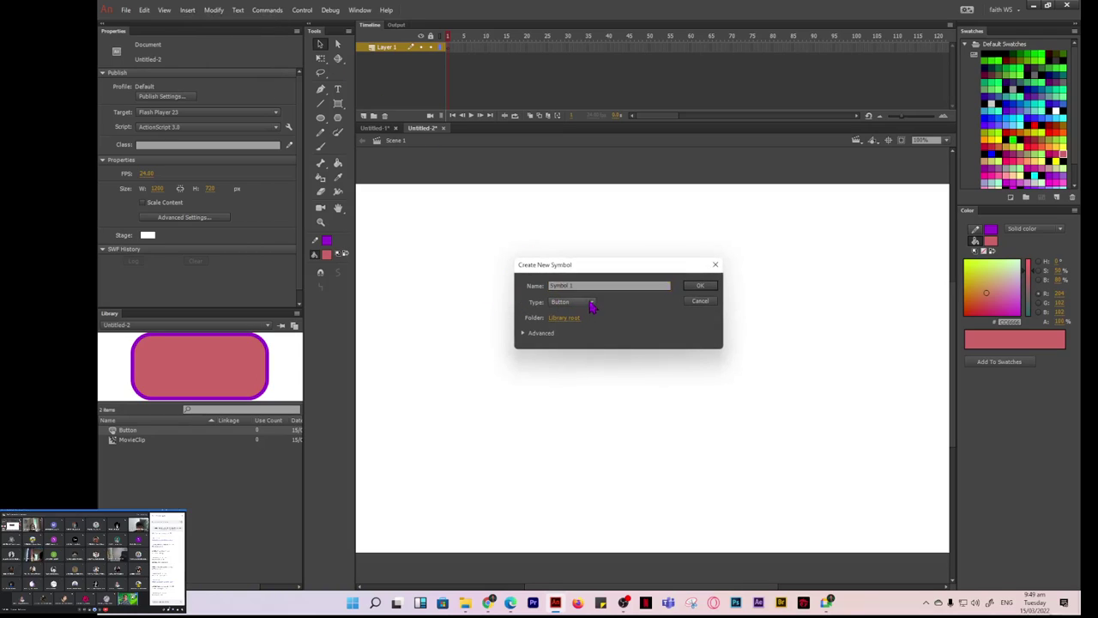
click(576, 338)
key(shift+Tab)
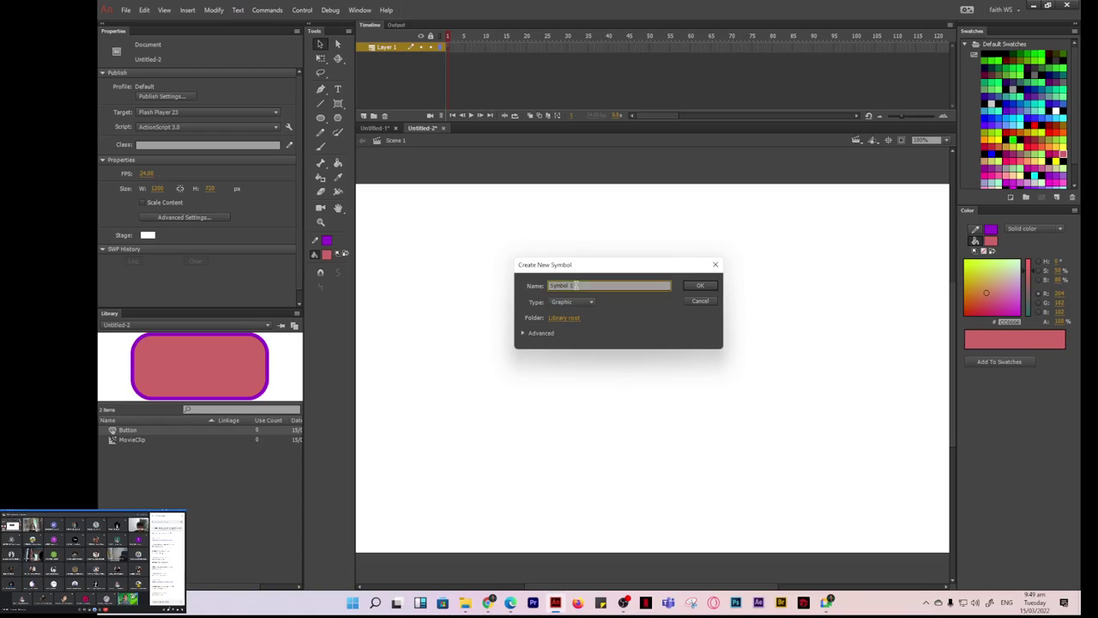
text(b)
click(701, 288)
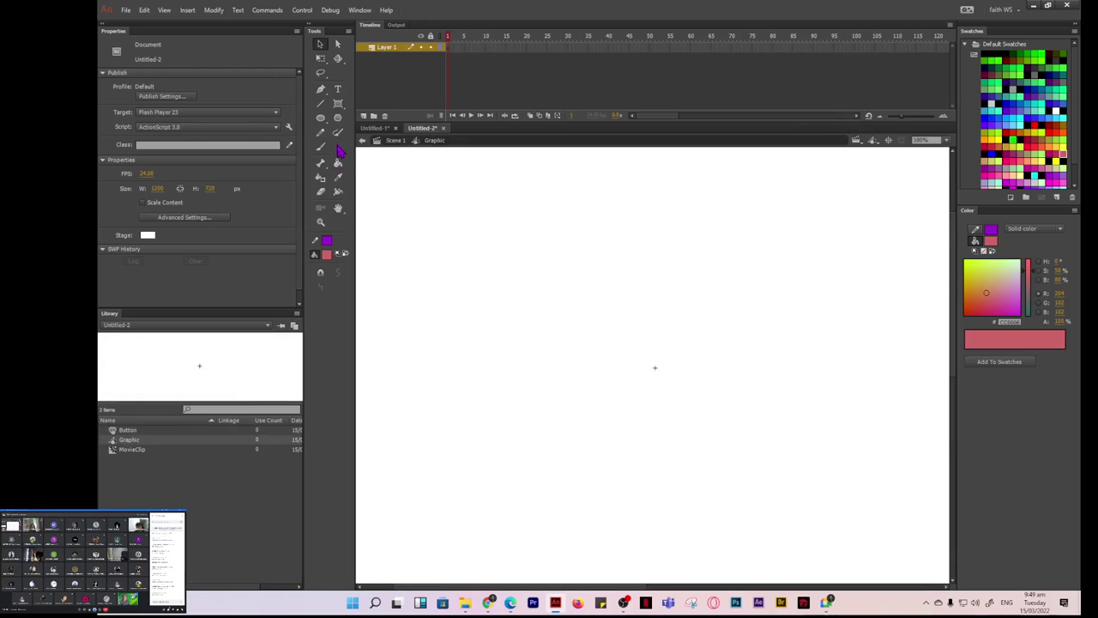
Draw a five-sided polygon with a #0033FF blue fill in the Graphic symbol using the PolyStar tool, and return to Scene 1.
click(337, 118)
click(211, 90)
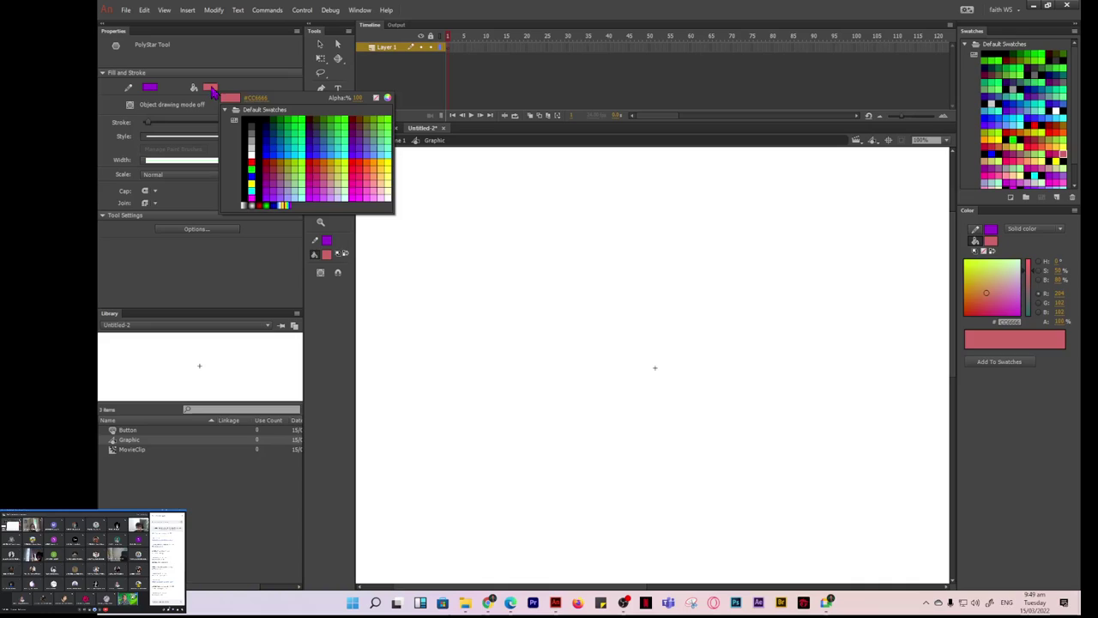
click(276, 159)
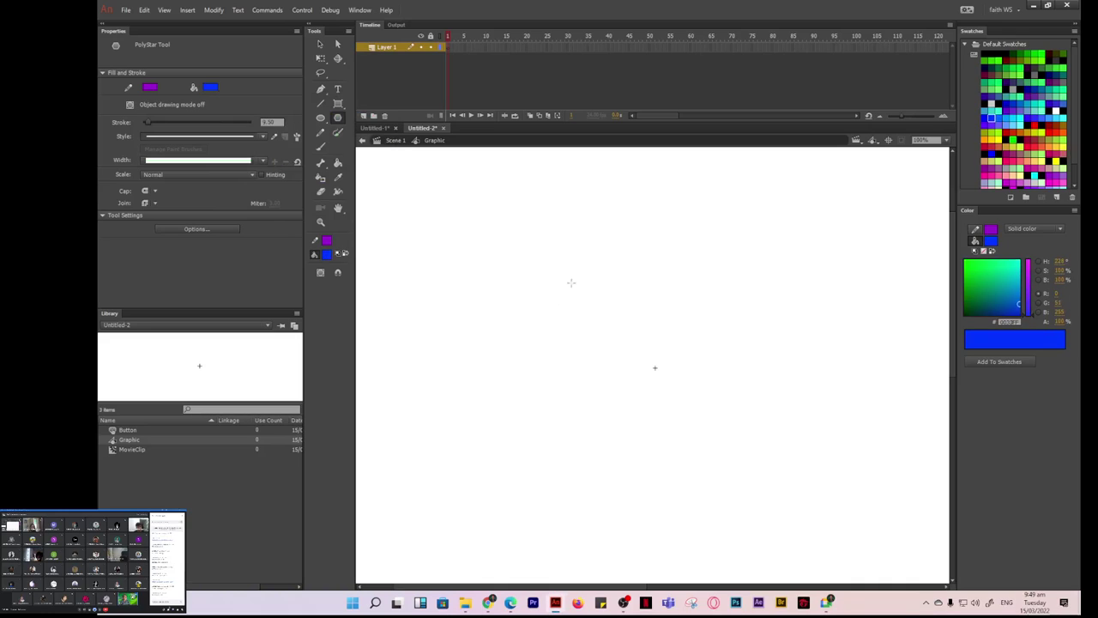
mouse_move(563, 277)
mouse_down()
mouse_move(610, 358)
mouse_move(611, 347)
mouse_up()
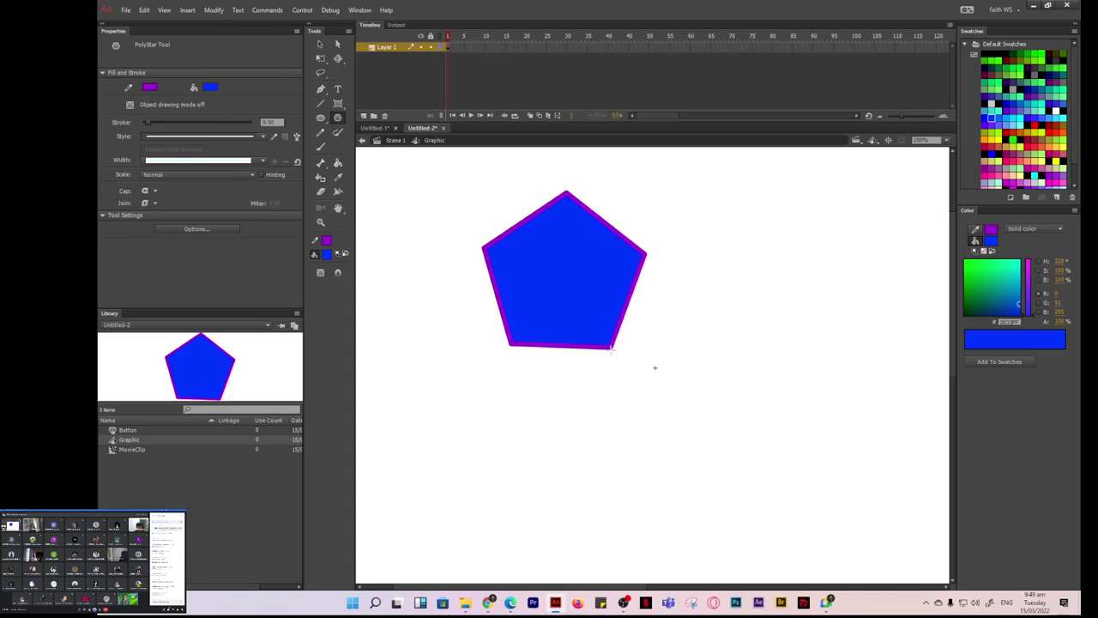
click(392, 141)
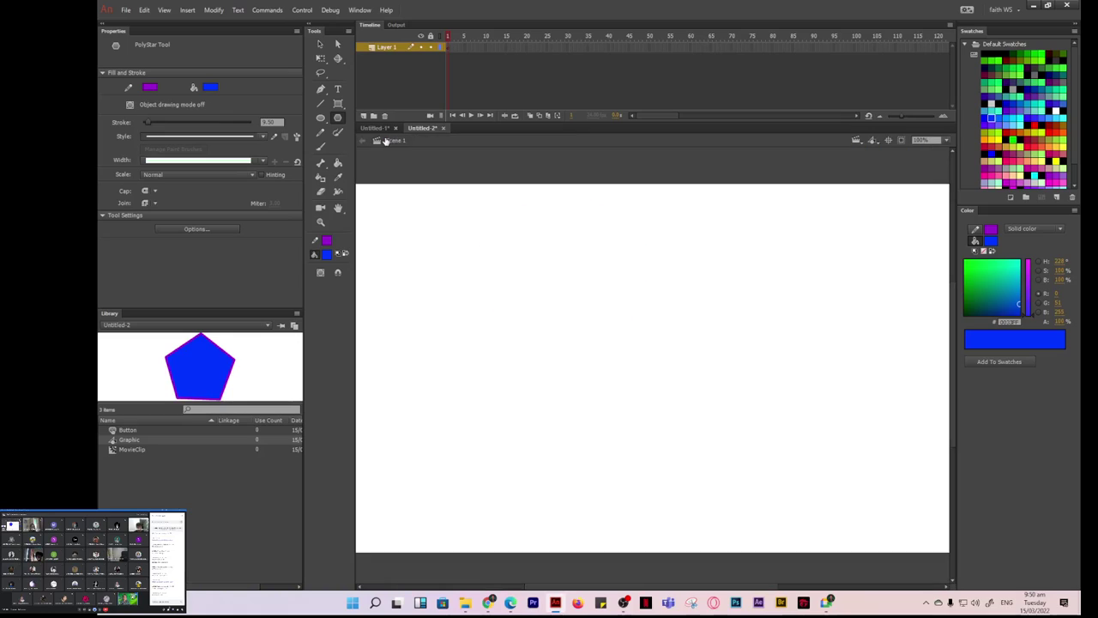
Preview the MovieClip, Graphic and Button symbols in the library one after another.
click(140, 449)
click(142, 440)
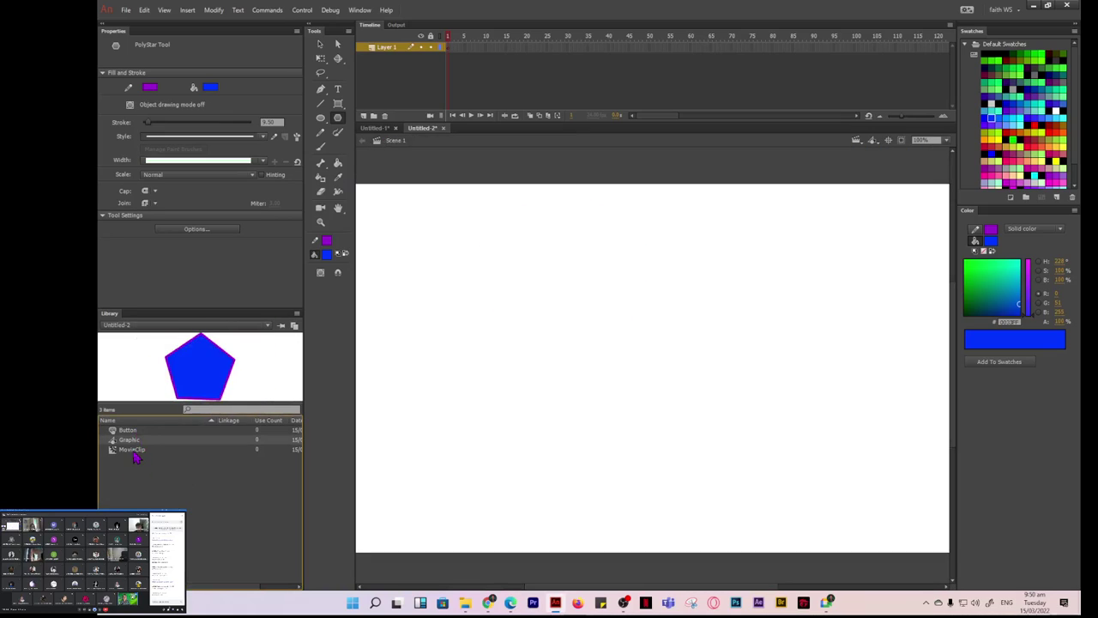
click(134, 451)
click(133, 440)
click(131, 431)
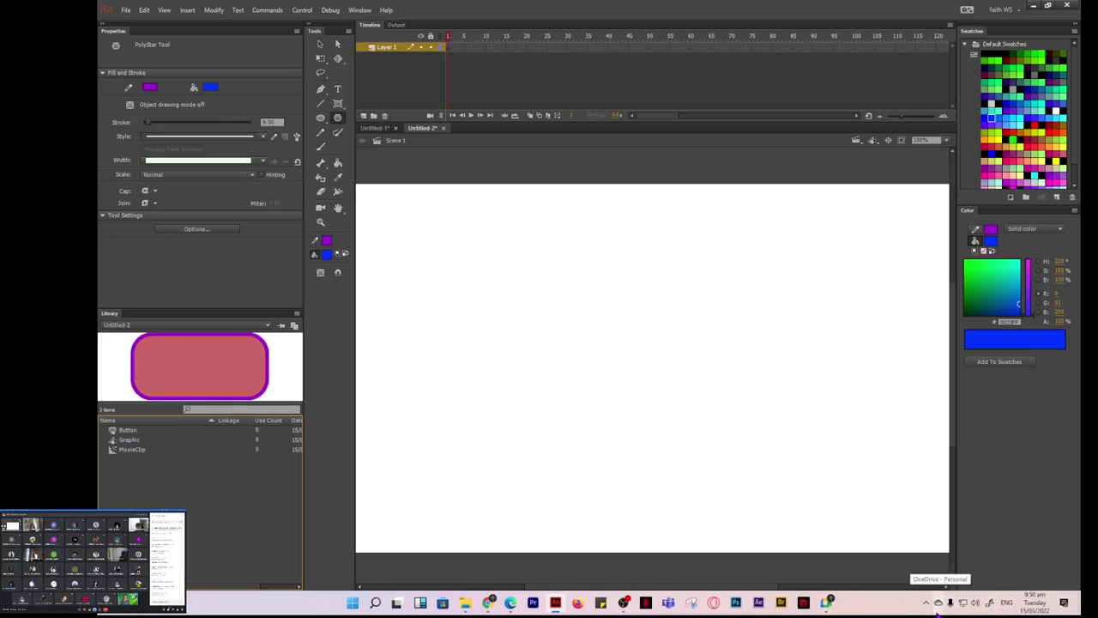
Switch to Snip & Sketch and capture a rectangular snip of the library's list of the three symbols.
click(989, 603)
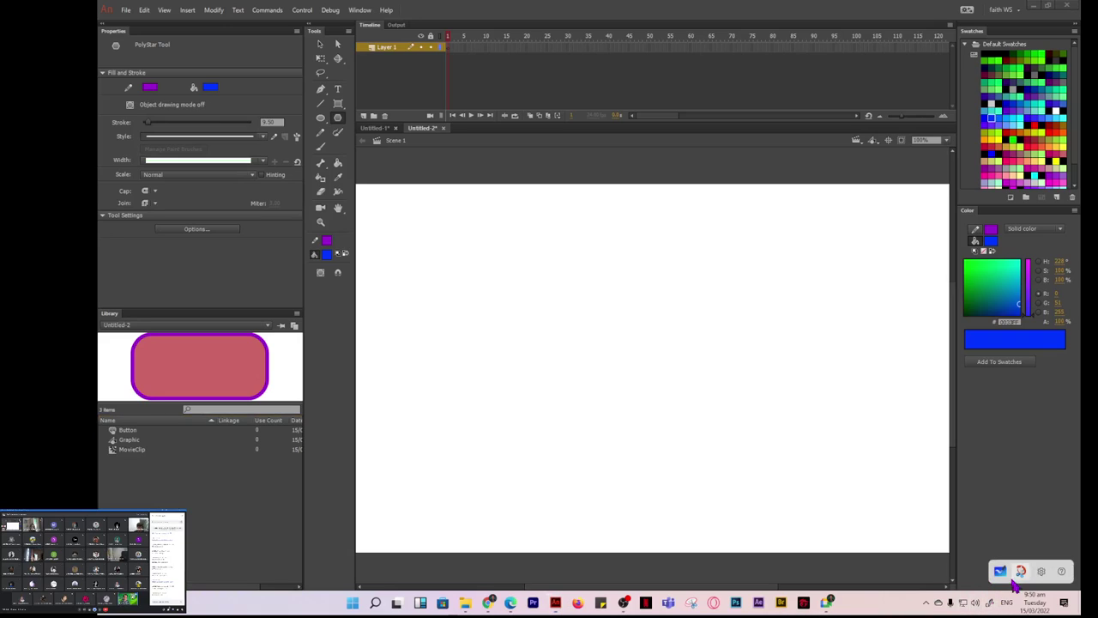
click(1022, 574)
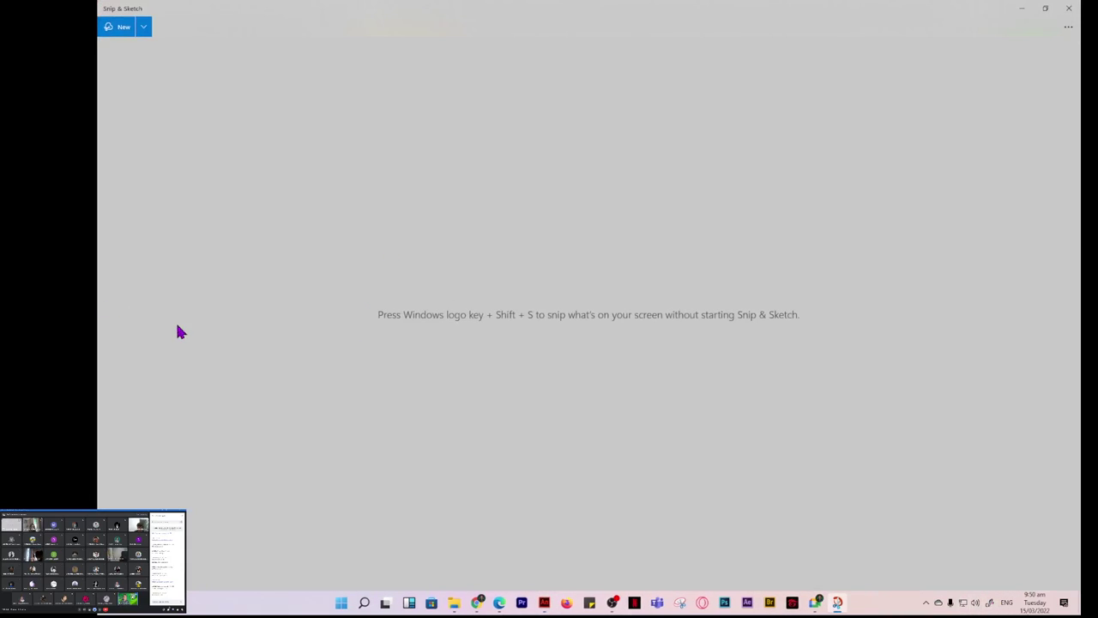
click(118, 27)
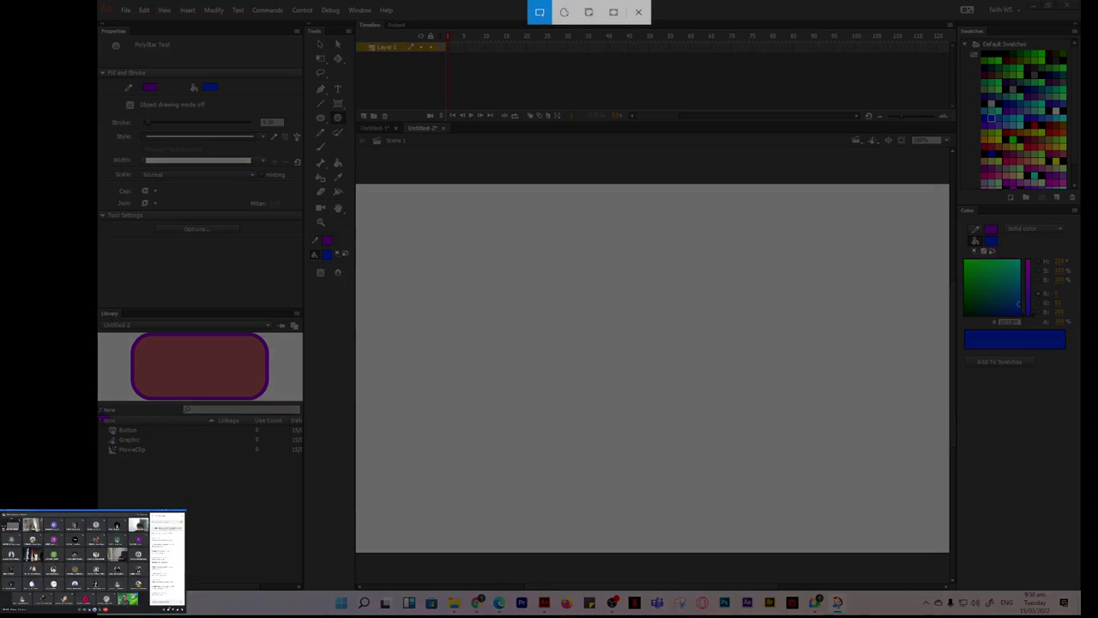
mouse_move(101, 415)
mouse_down()
mouse_move(106, 457)
mouse_move(168, 473)
mouse_move(314, 478)
mouse_move(169, 472)
mouse_up()
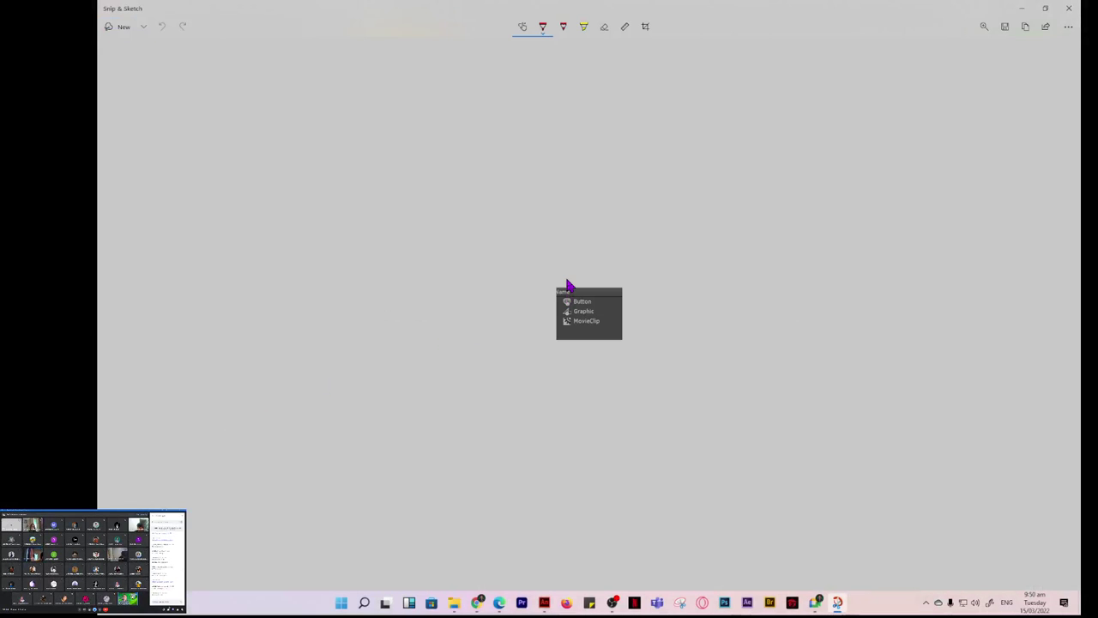
click(984, 26)
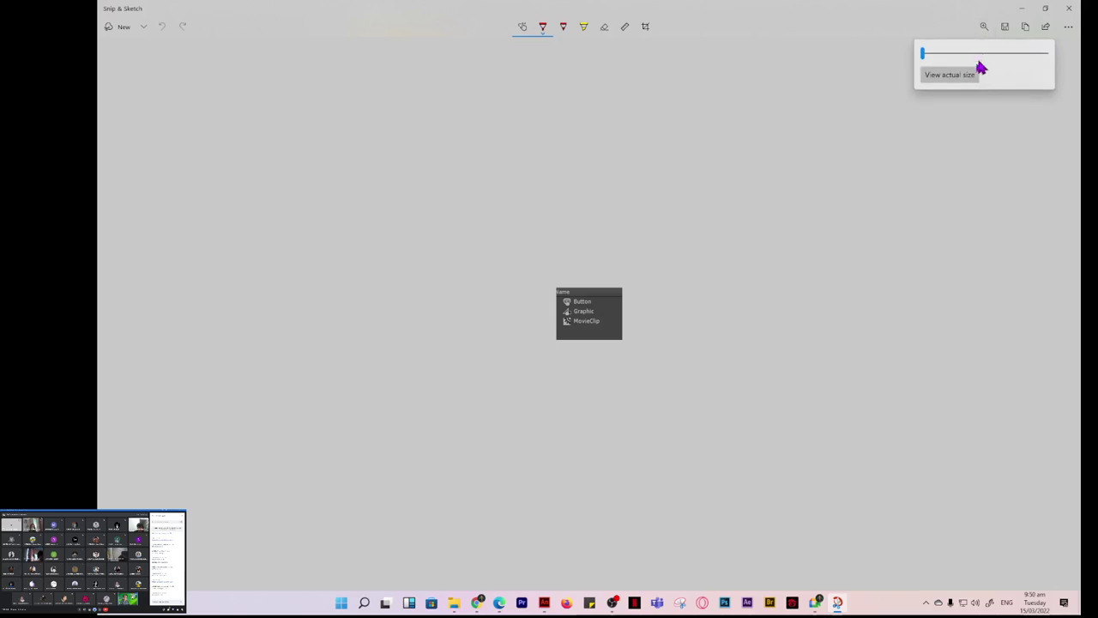
drag(963, 53, 1010, 55)
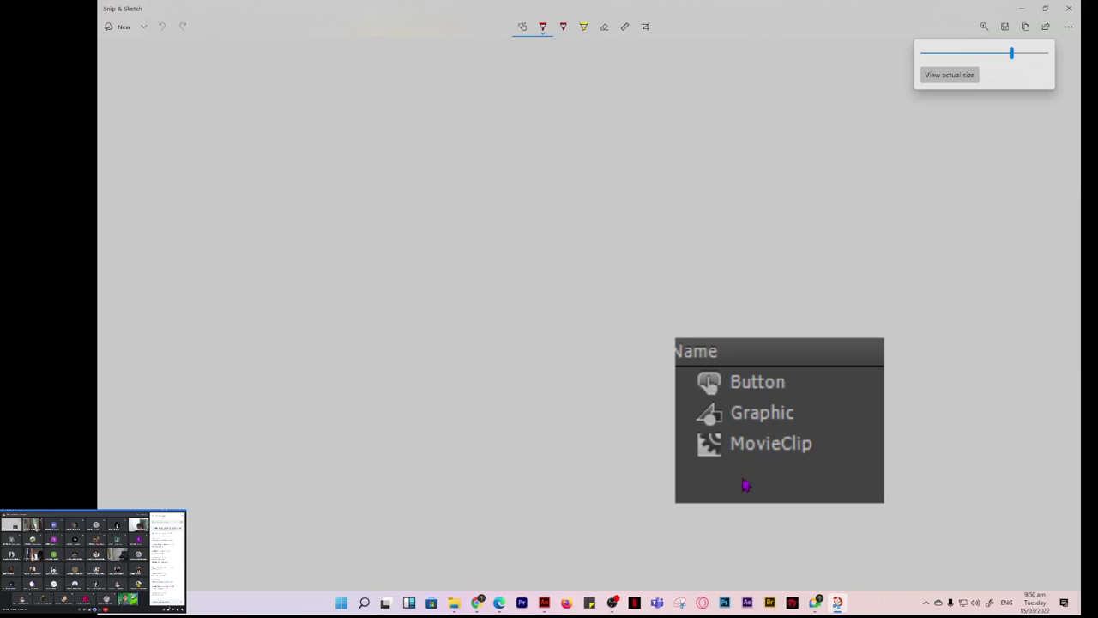
click(878, 238)
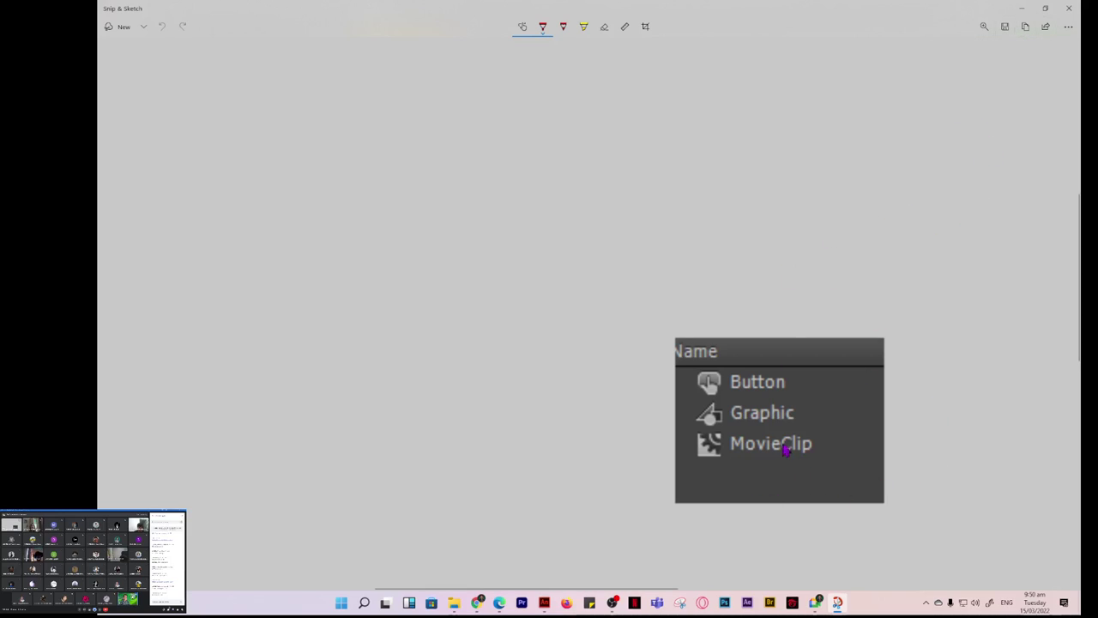
drag(841, 422, 685, 328)
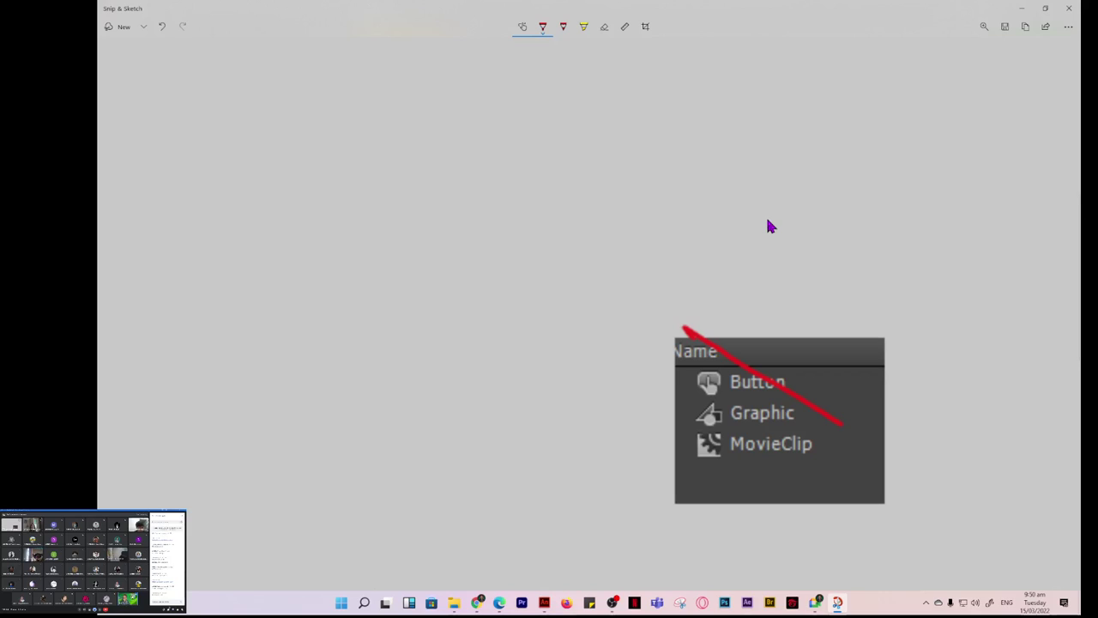
key(ctrl+z)
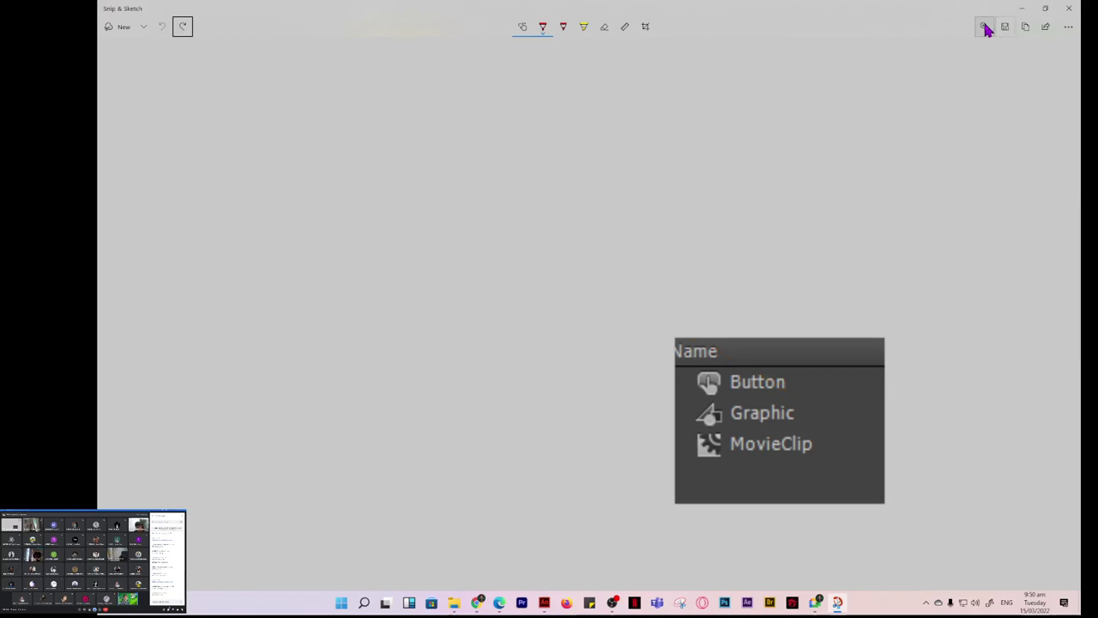
click(1045, 8)
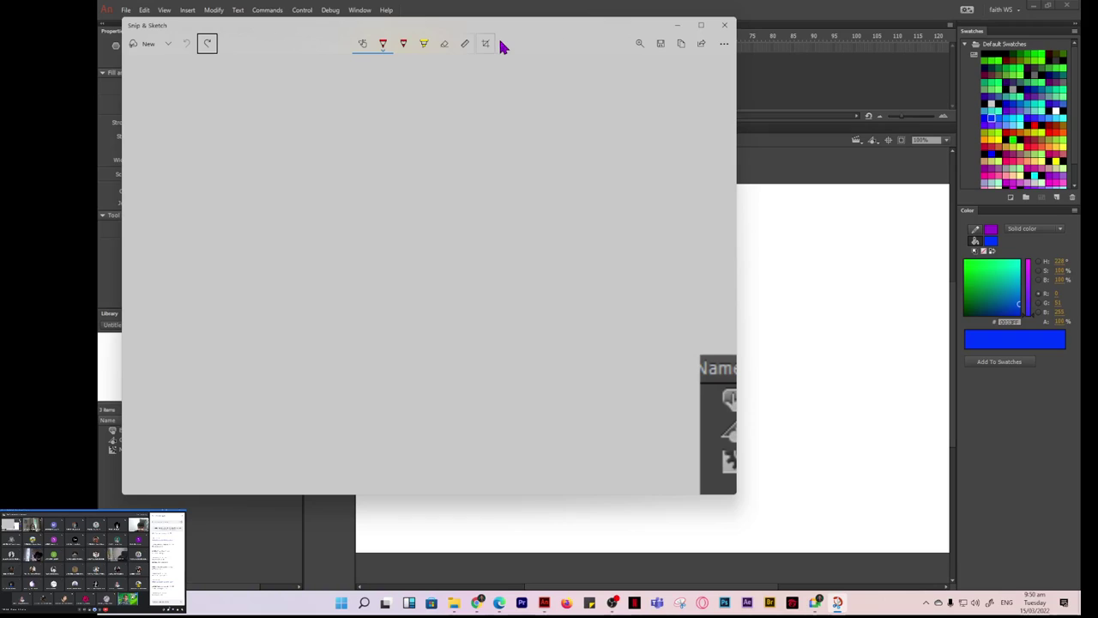
click(702, 26)
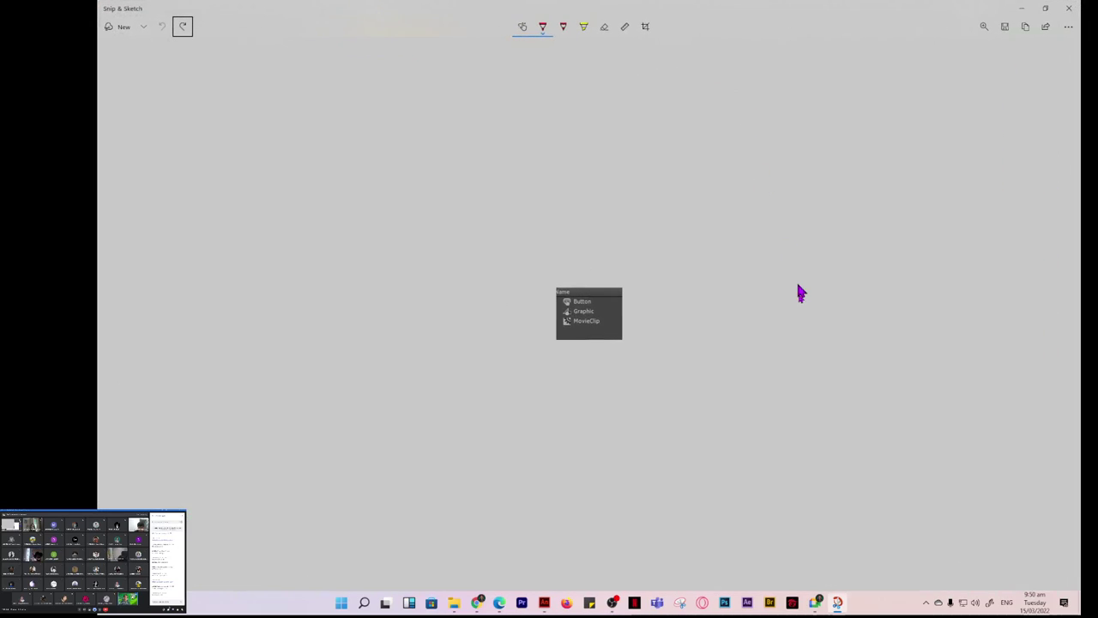
Enlarge the snip and scribble a red pencil mark just below the Button symbol's icon.
click(984, 27)
drag(926, 52, 1024, 53)
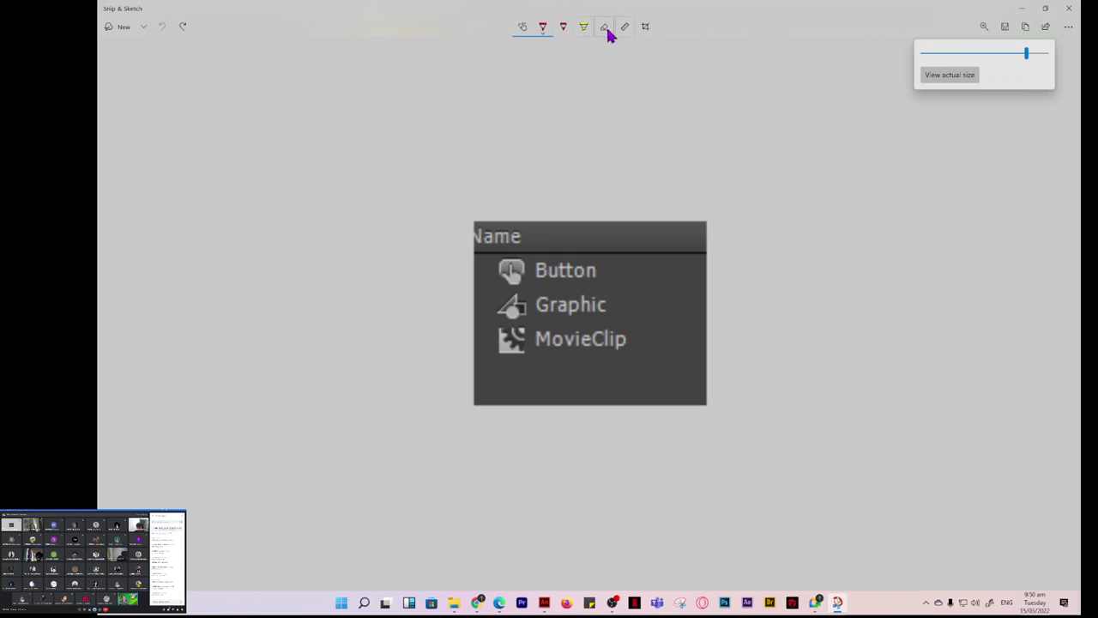
click(570, 44)
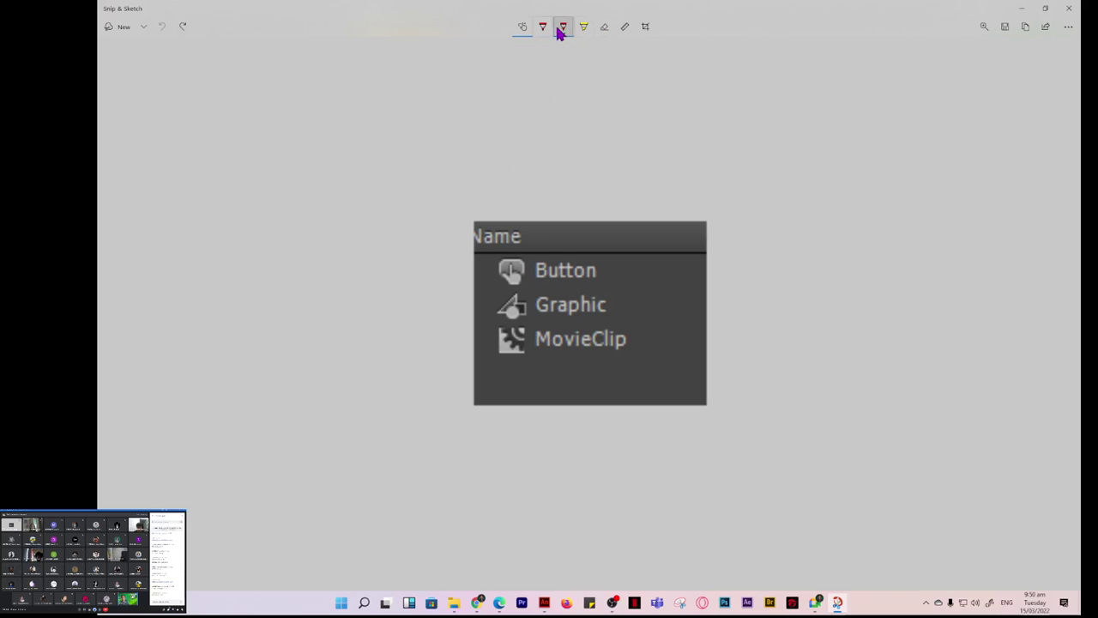
click(563, 31)
click(524, 101)
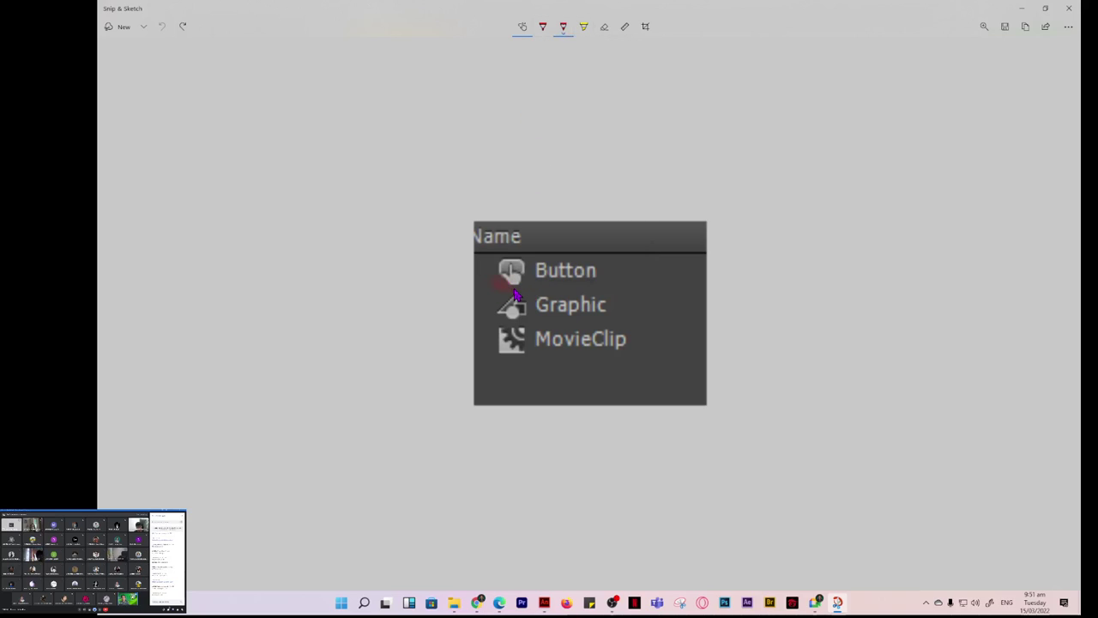
key(ctrl+y)
Mark the Button icon and name and underline the Graphic and MovieClip icons with the red ballpoint pen, then close Snip & Sketch.
click(546, 31)
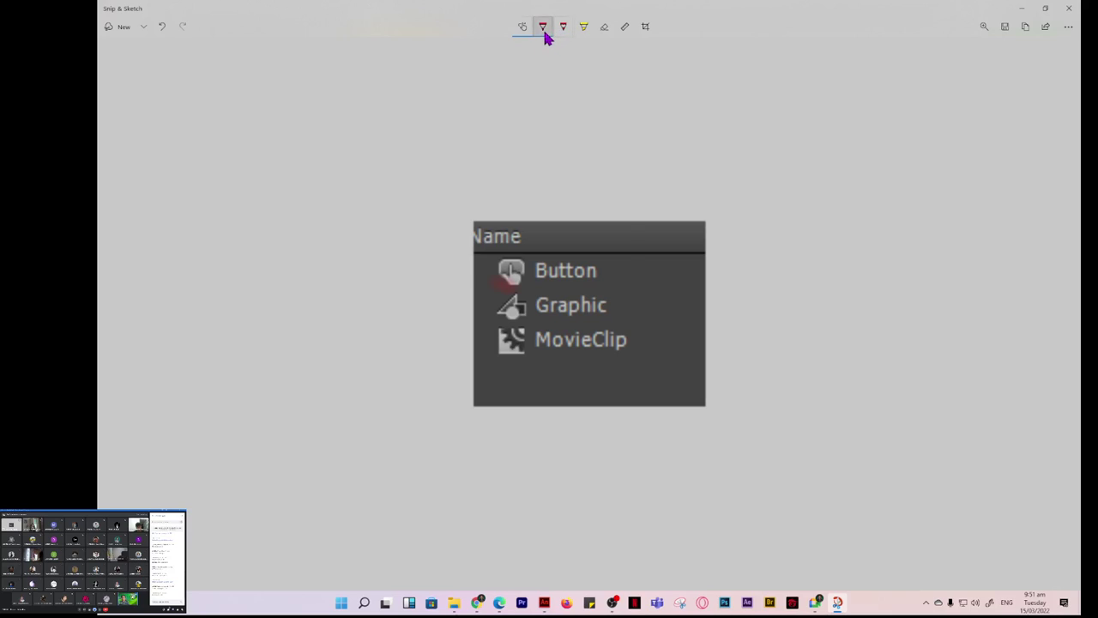
click(545, 33)
click(503, 100)
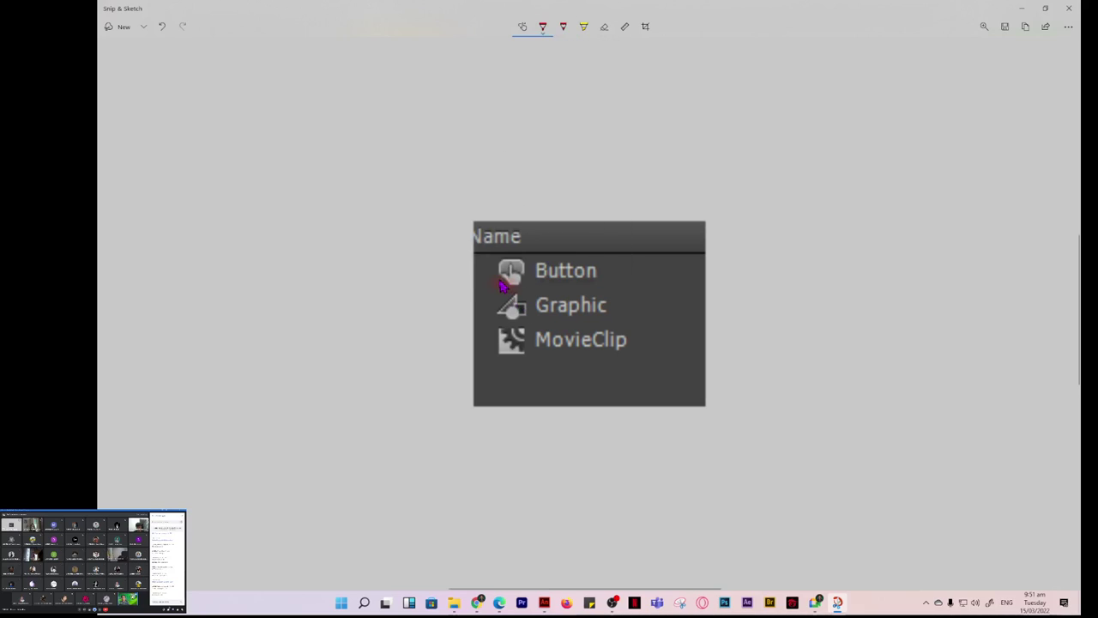
drag(482, 274, 496, 232)
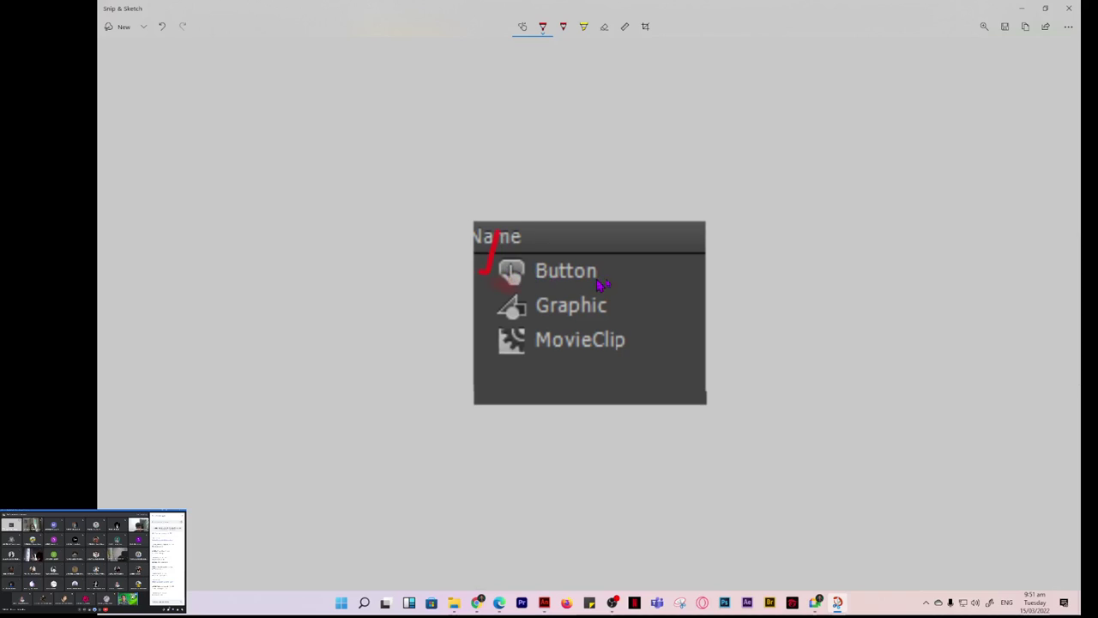
drag(598, 279, 629, 268)
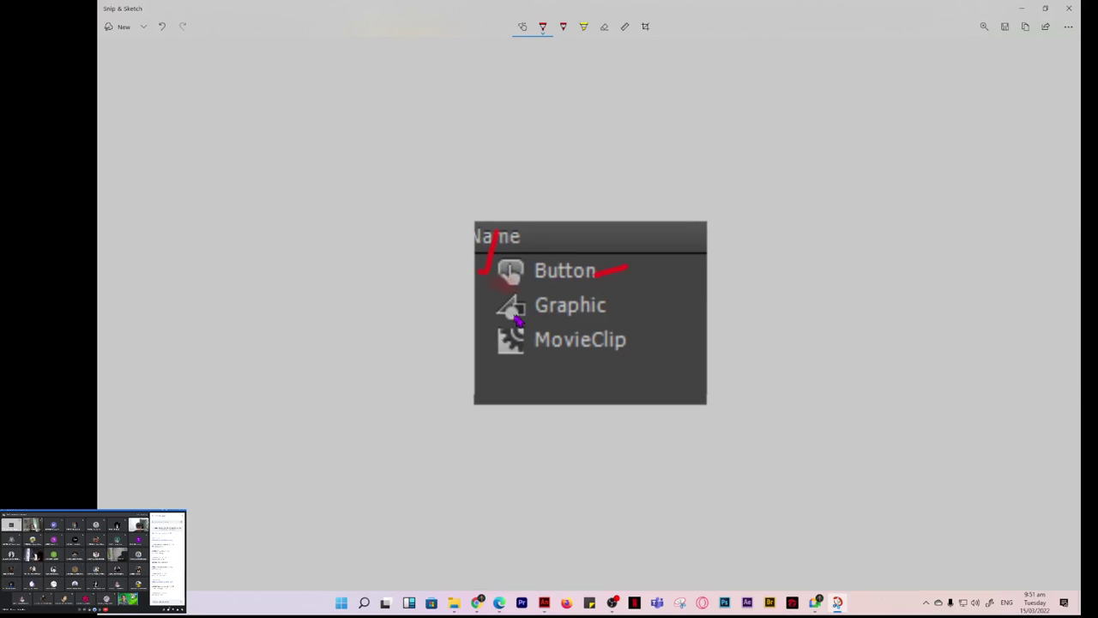
drag(500, 318, 527, 319)
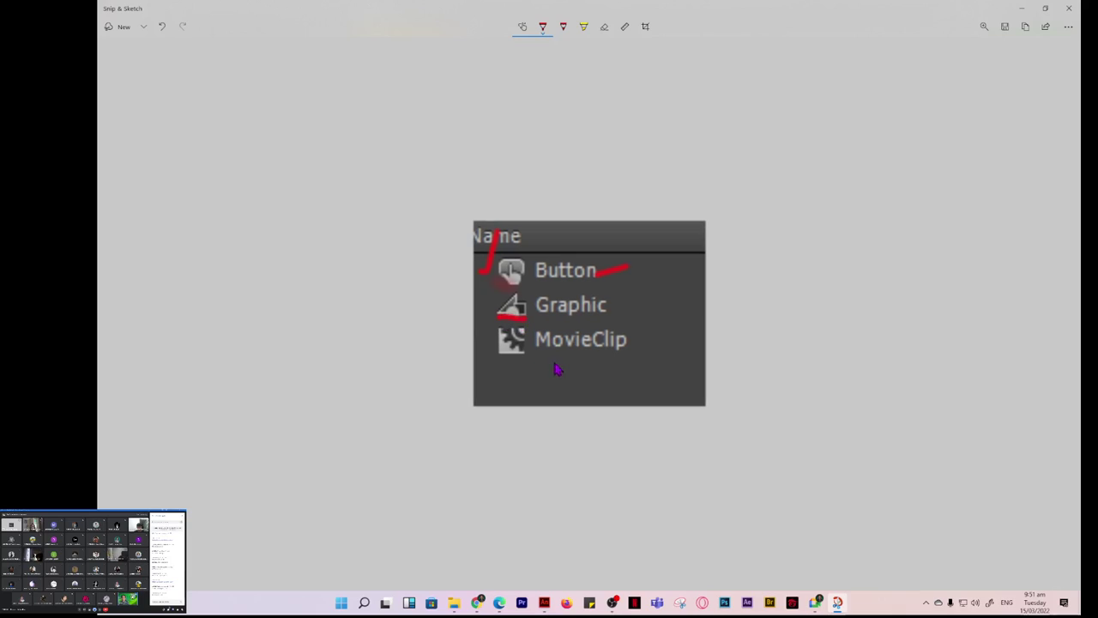
drag(498, 354, 528, 353)
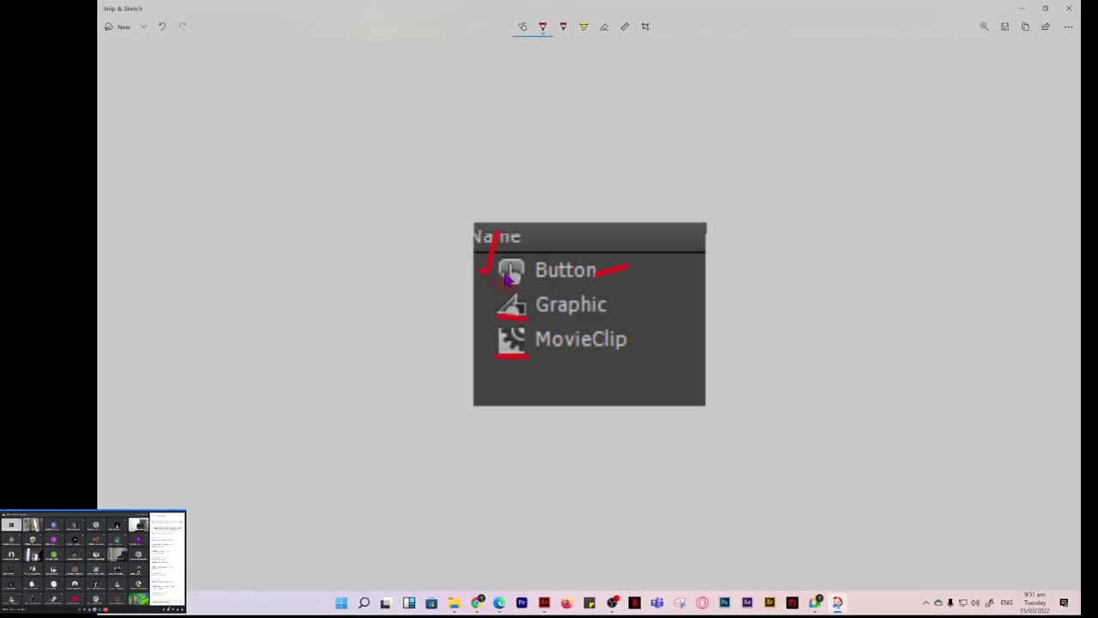
click(1069, 10)
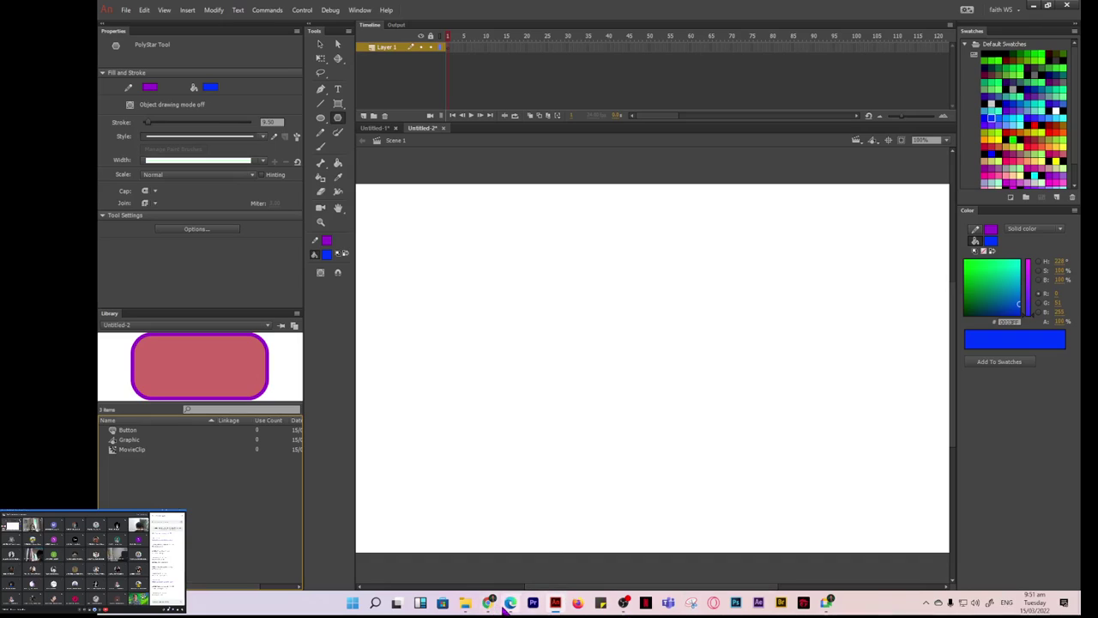
mouse_move(506, 607)
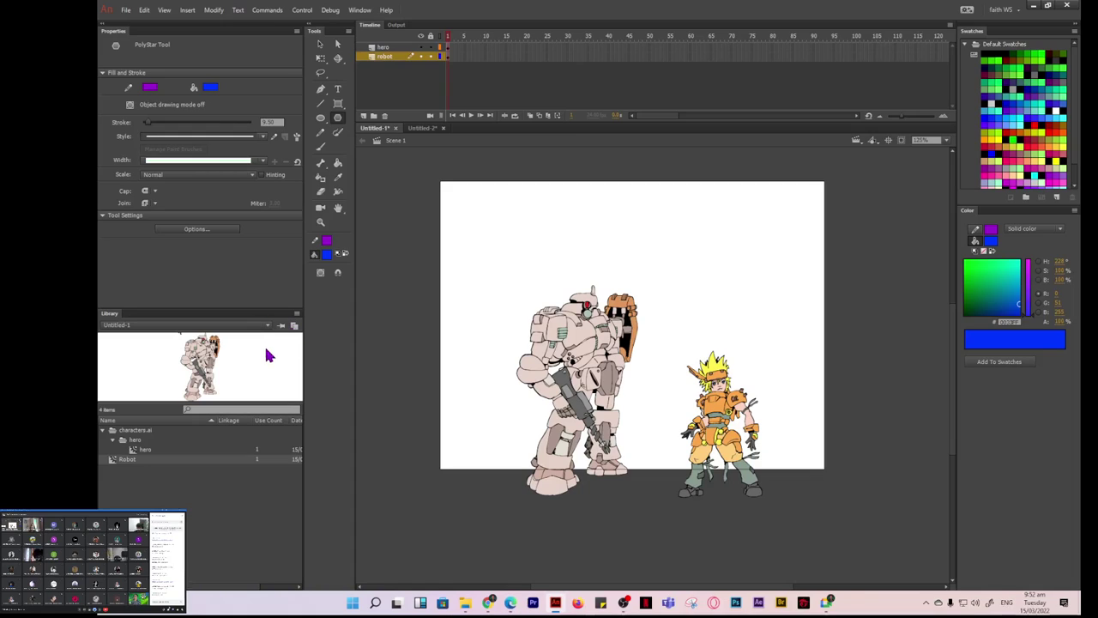
click(215, 10)
mouse_move(185, 10)
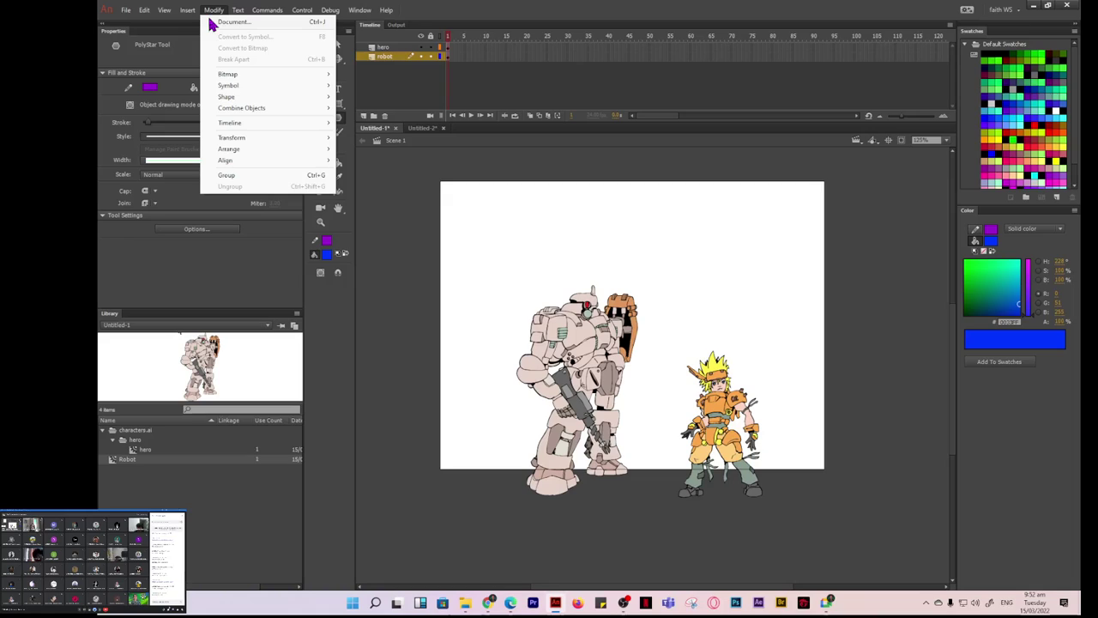
click(331, 352)
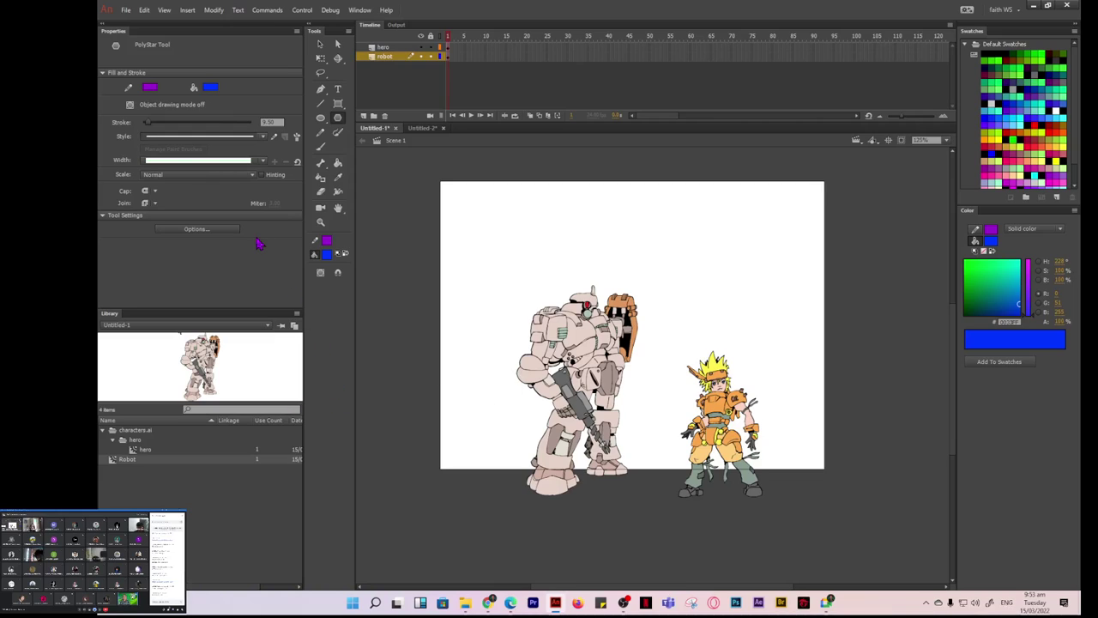
Switch to the Selection tool and start importing a file to the stage of Untitled-1.
click(320, 47)
key(ctrl+Return)
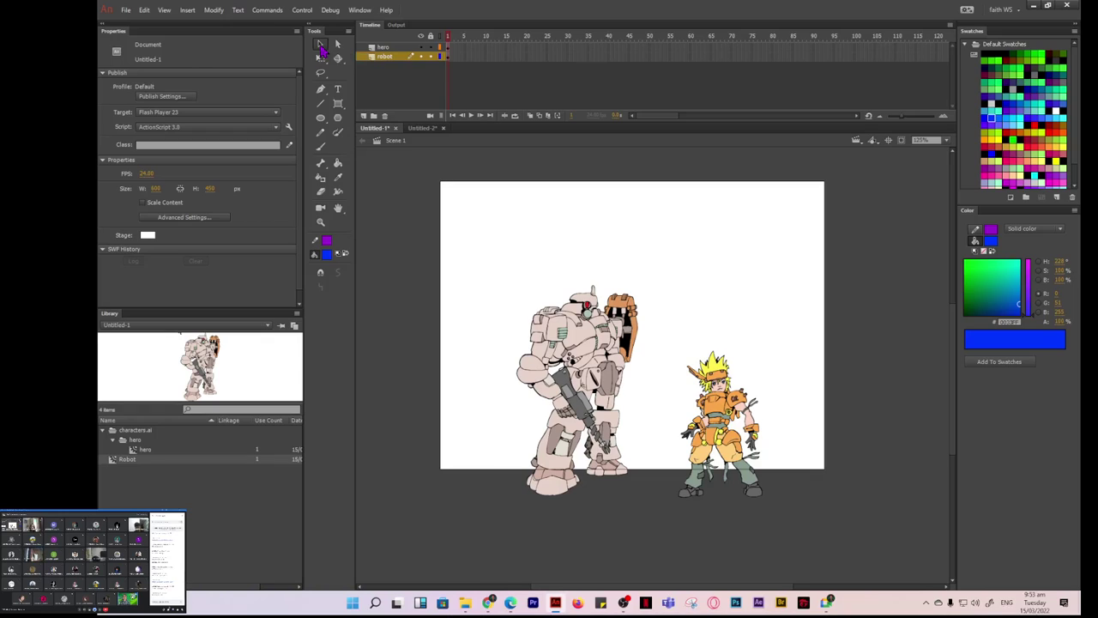
click(144, 11)
mouse_move(127, 11)
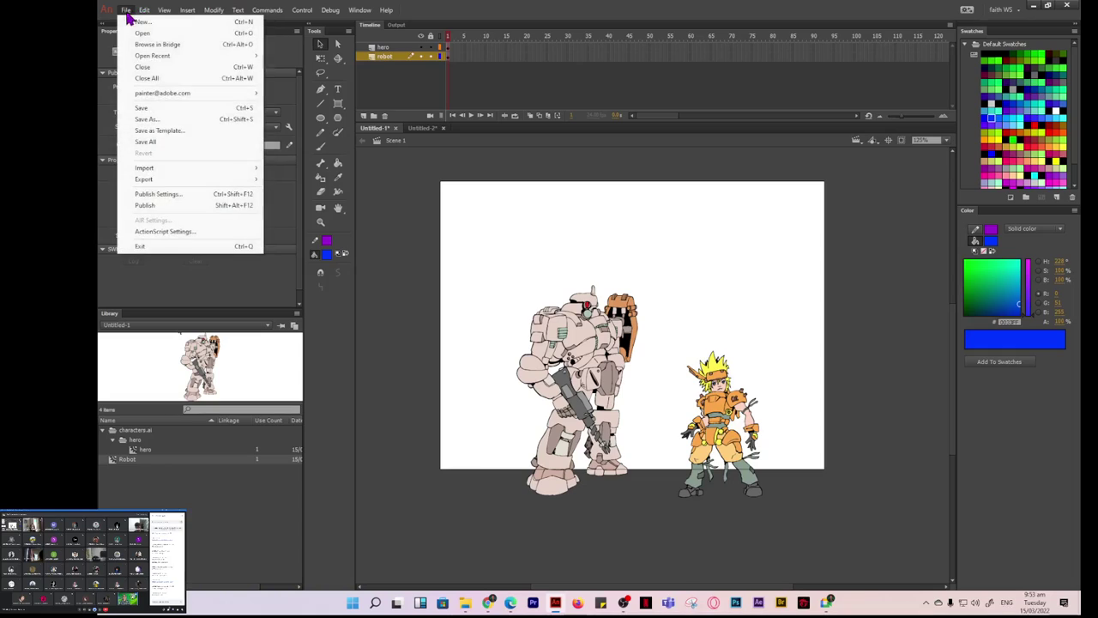
mouse_move(180, 171)
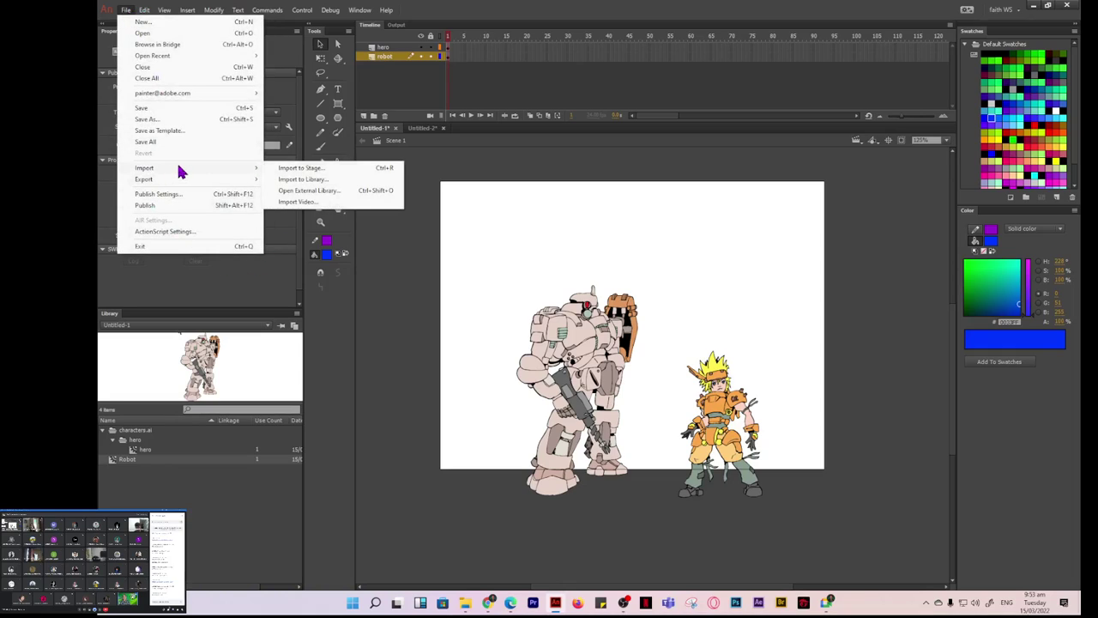
click(297, 169)
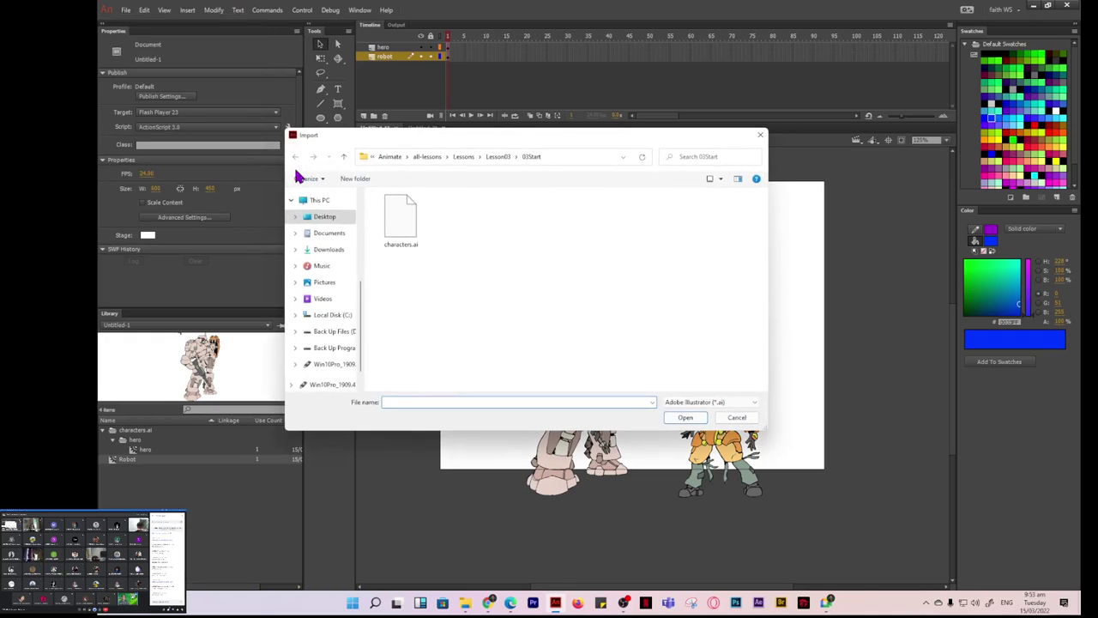
Check Lesson03's 03End folder for files to import and return to the 03Start folder.
click(497, 157)
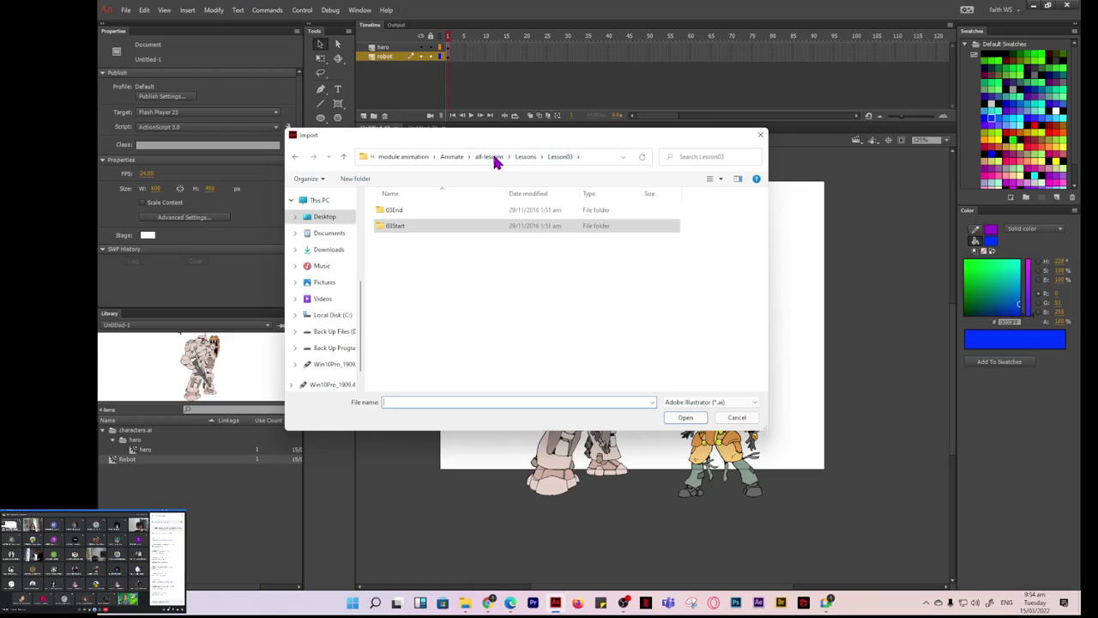
click(398, 213)
double_click(398, 214)
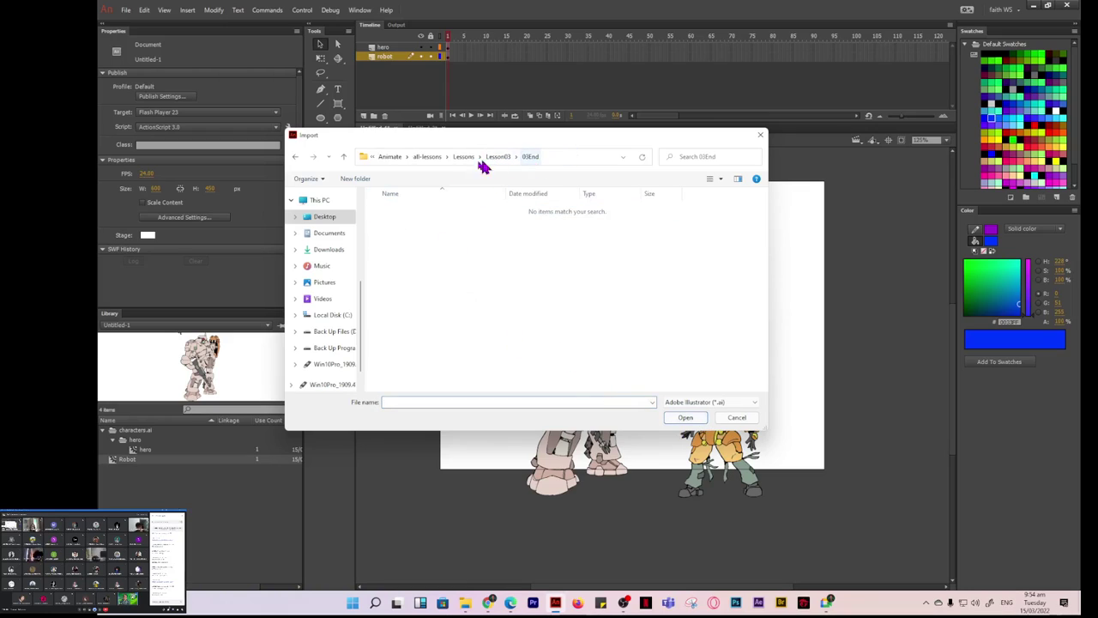
click(499, 158)
double_click(393, 229)
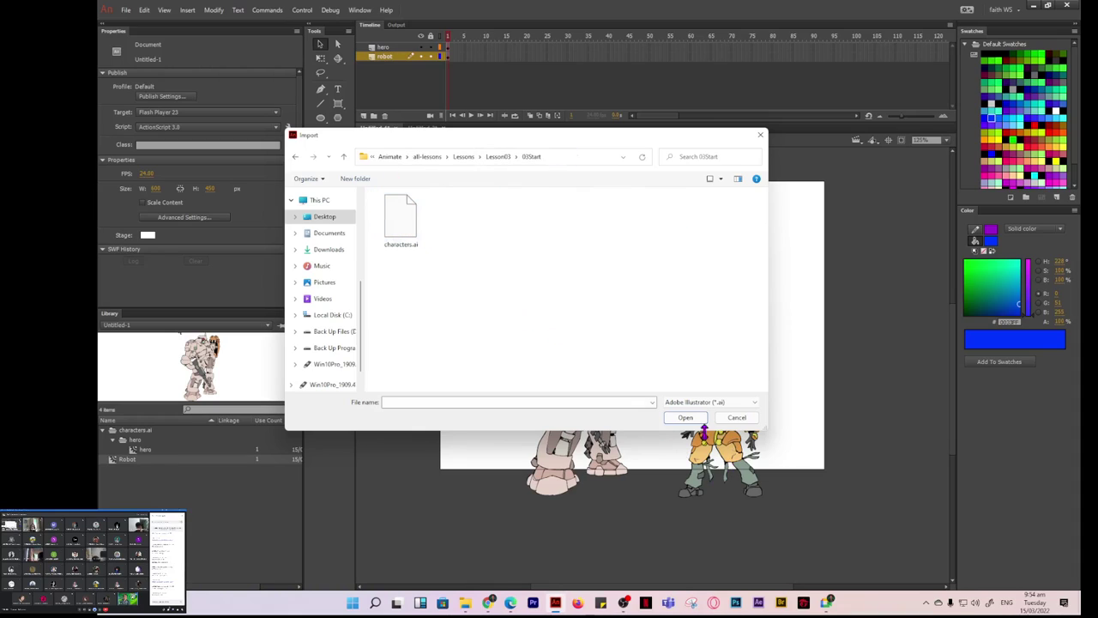
Show all file types in the 03Start folder and open the Photoshop file background for import.
click(722, 402)
click(692, 540)
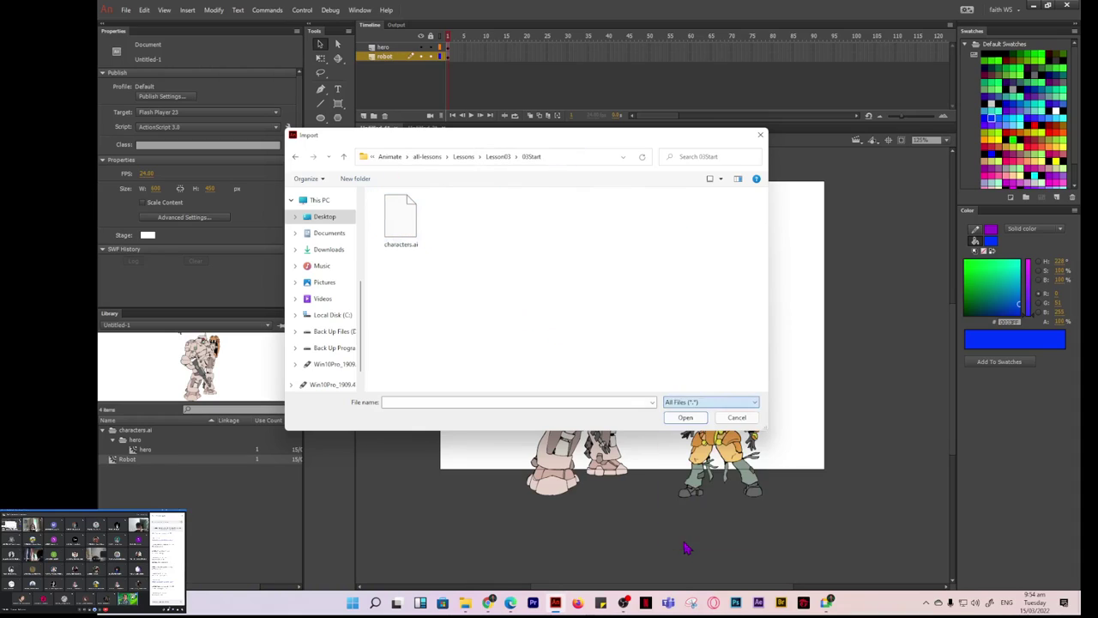
click(456, 219)
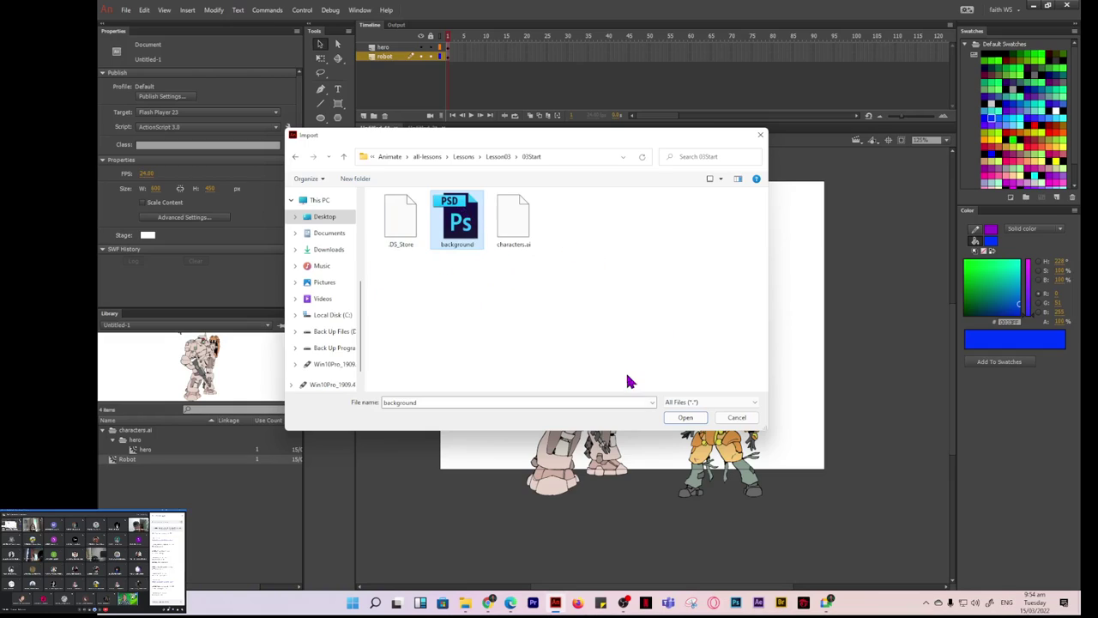
click(686, 417)
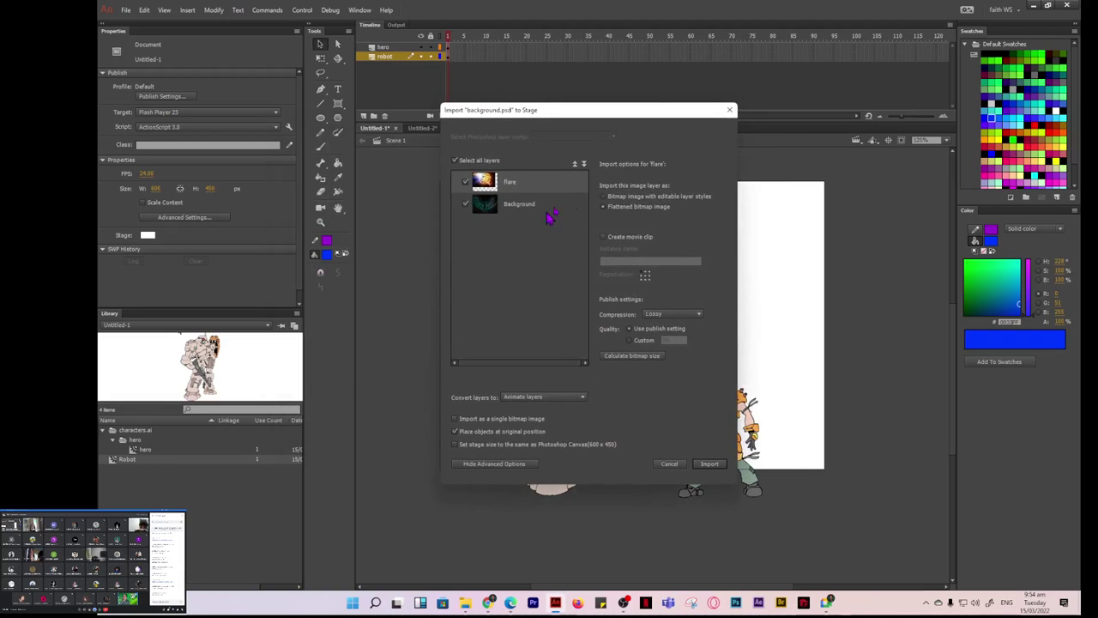
Set both the flare and Background layers to import as bitmap images with editable layer styles.
drag(604, 119, 549, 109)
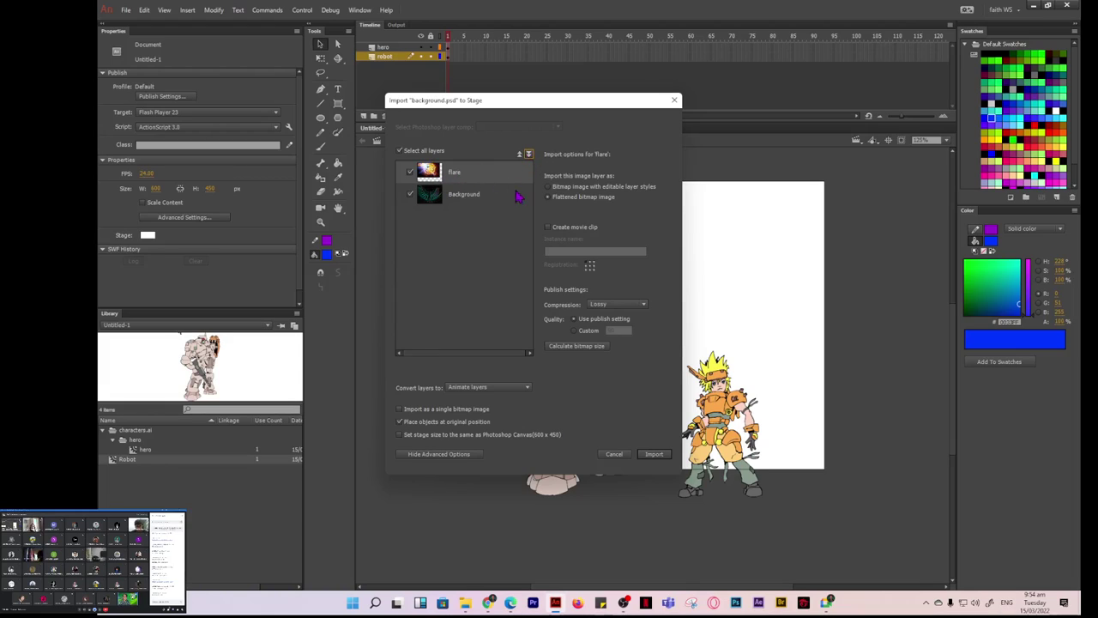
click(474, 195)
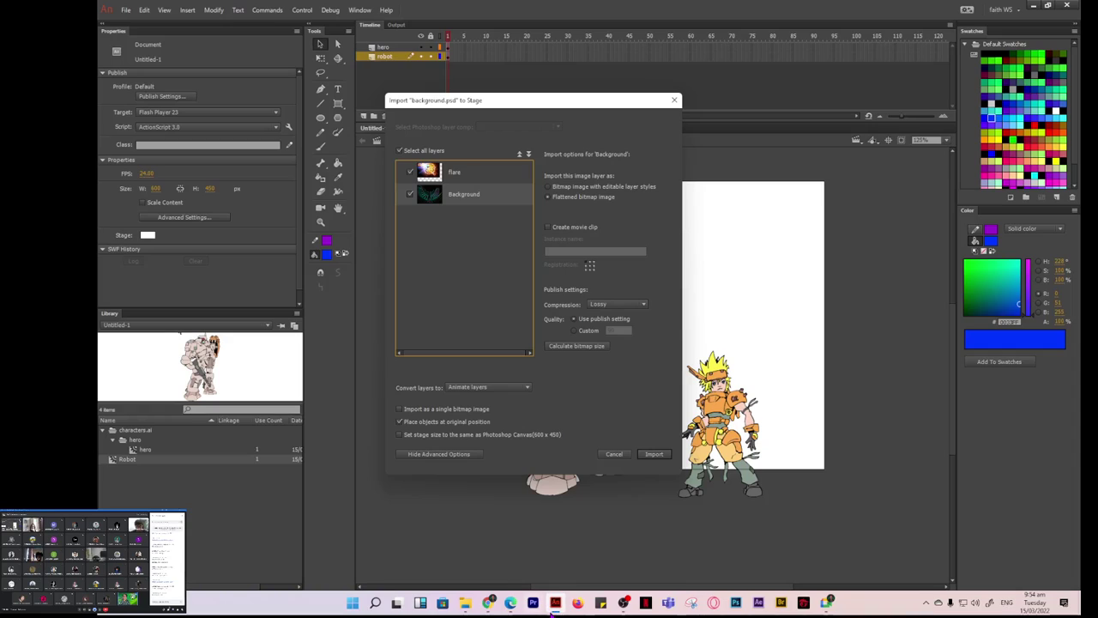
click(510, 605)
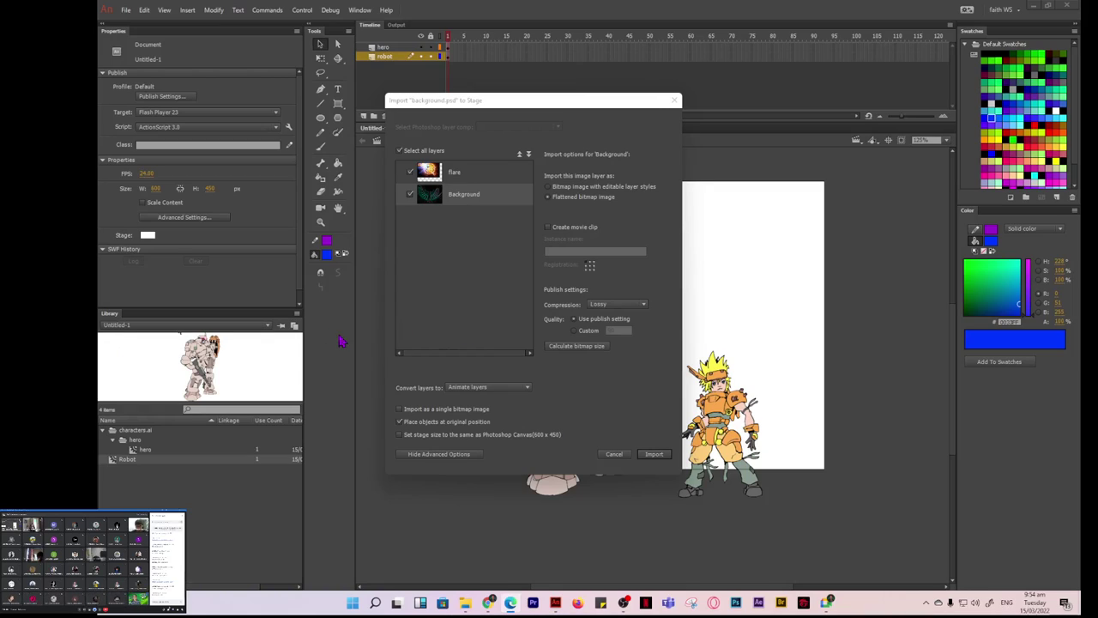
click(468, 173)
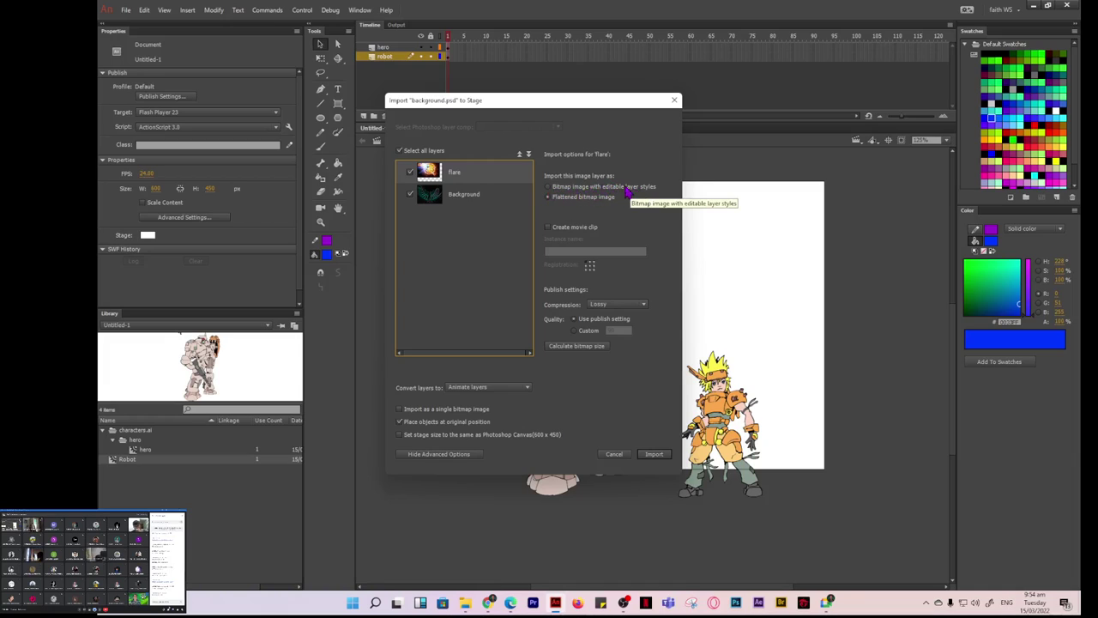
click(554, 188)
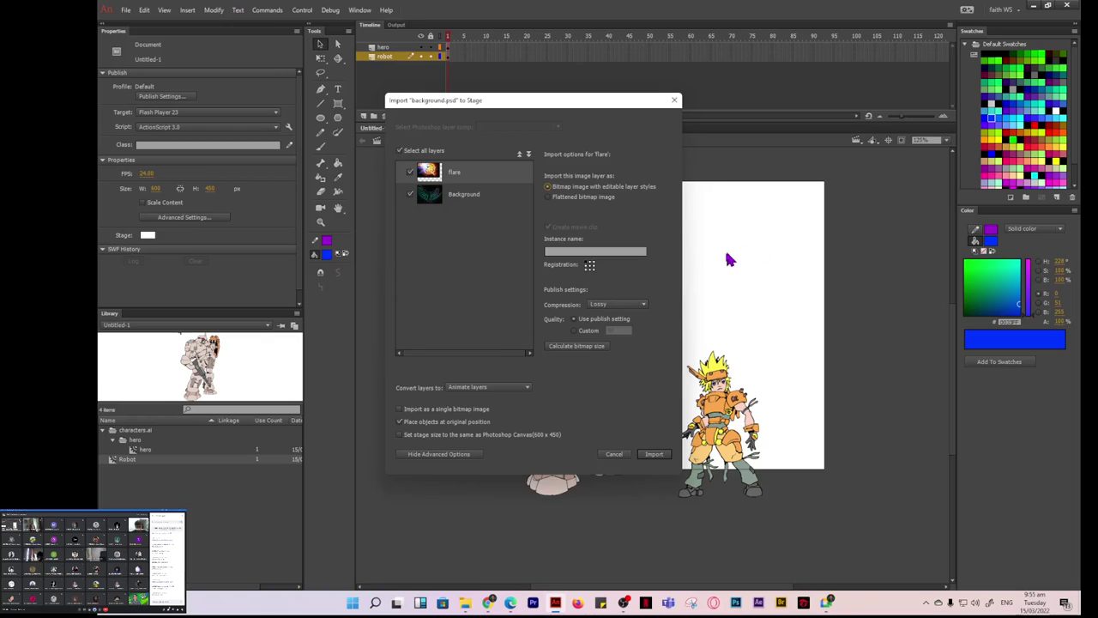
click(459, 203)
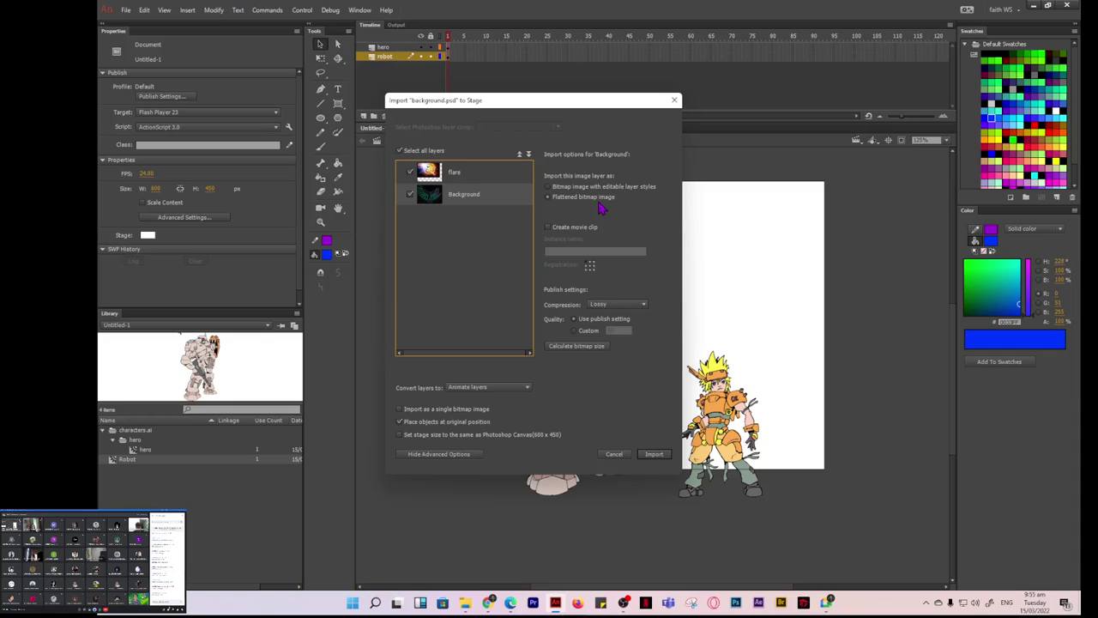
click(547, 187)
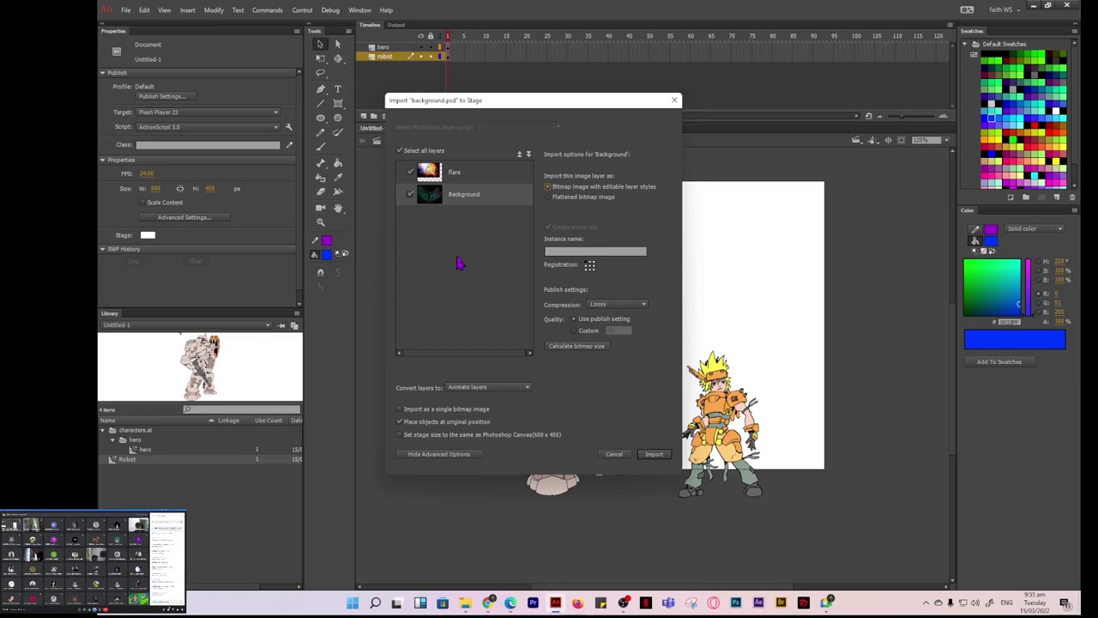
click(472, 174)
click(477, 197)
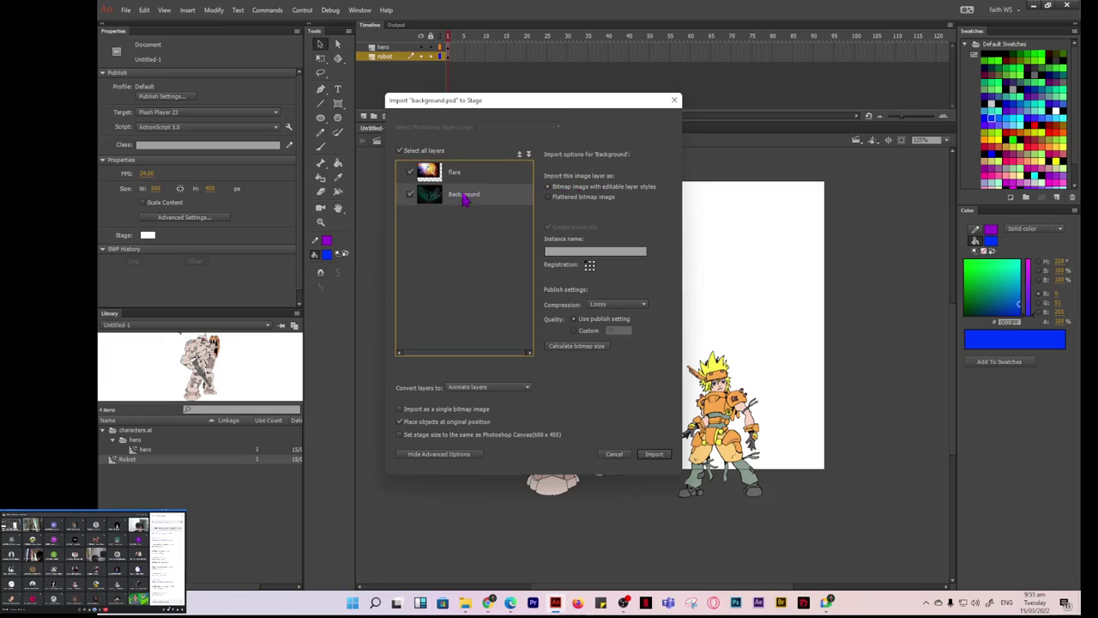
click(460, 179)
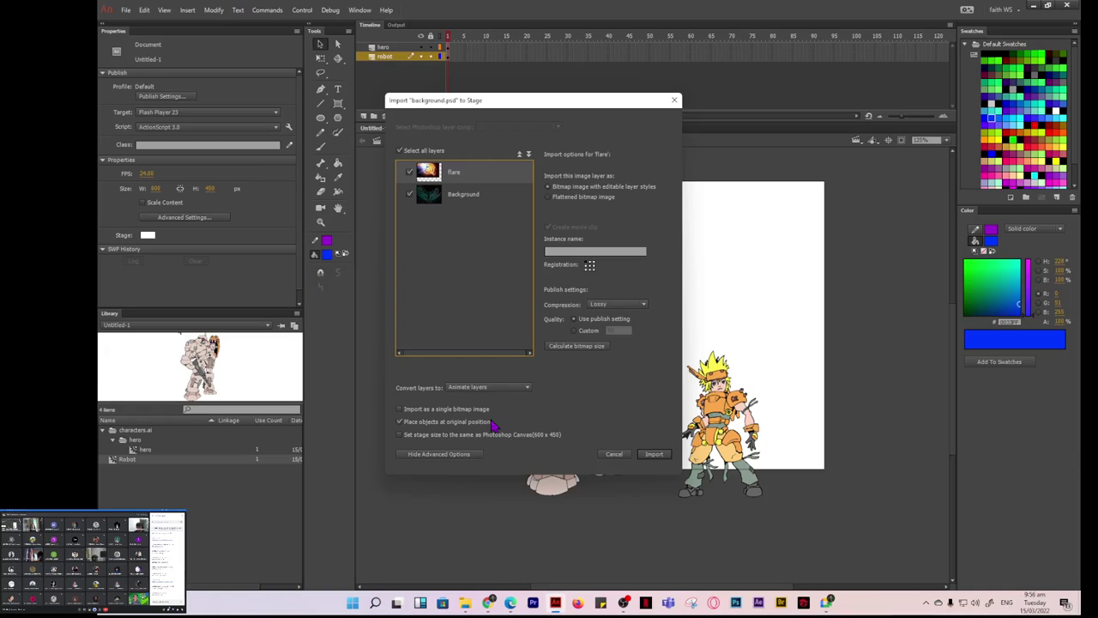
Try the Editable text conversion in the basic import options, restore Flattened bitmap image and return to the advanced options.
click(429, 457)
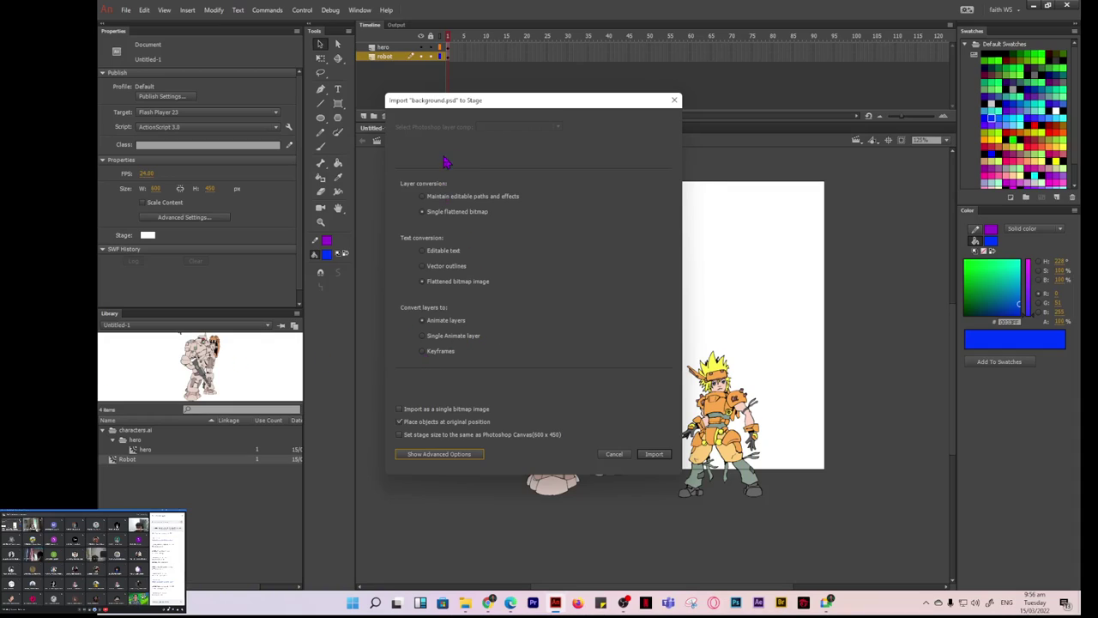
click(424, 252)
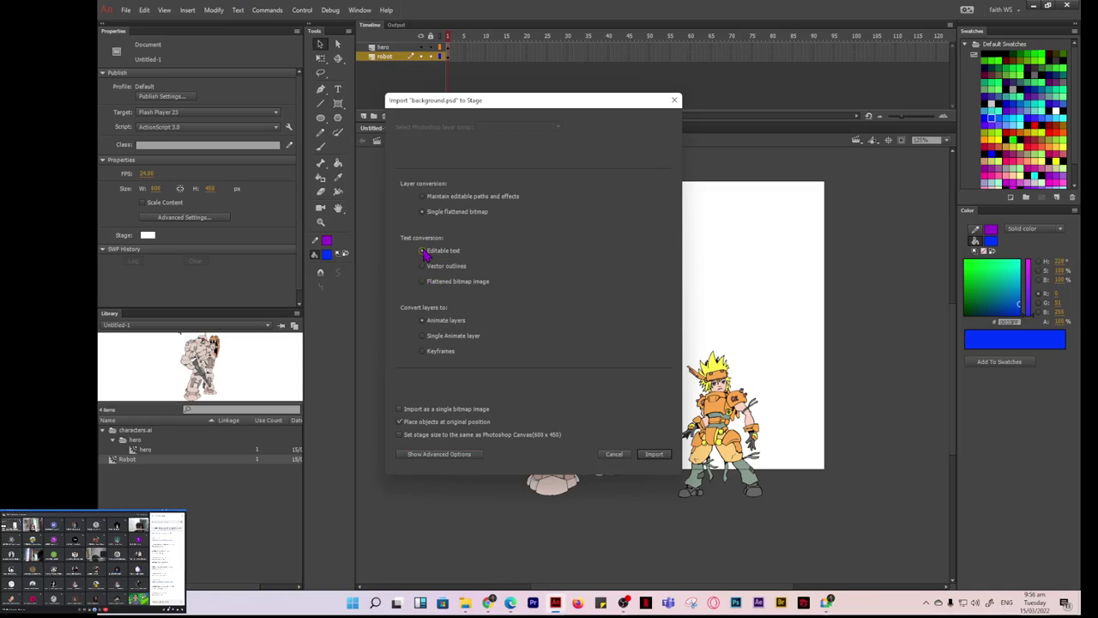
click(422, 281)
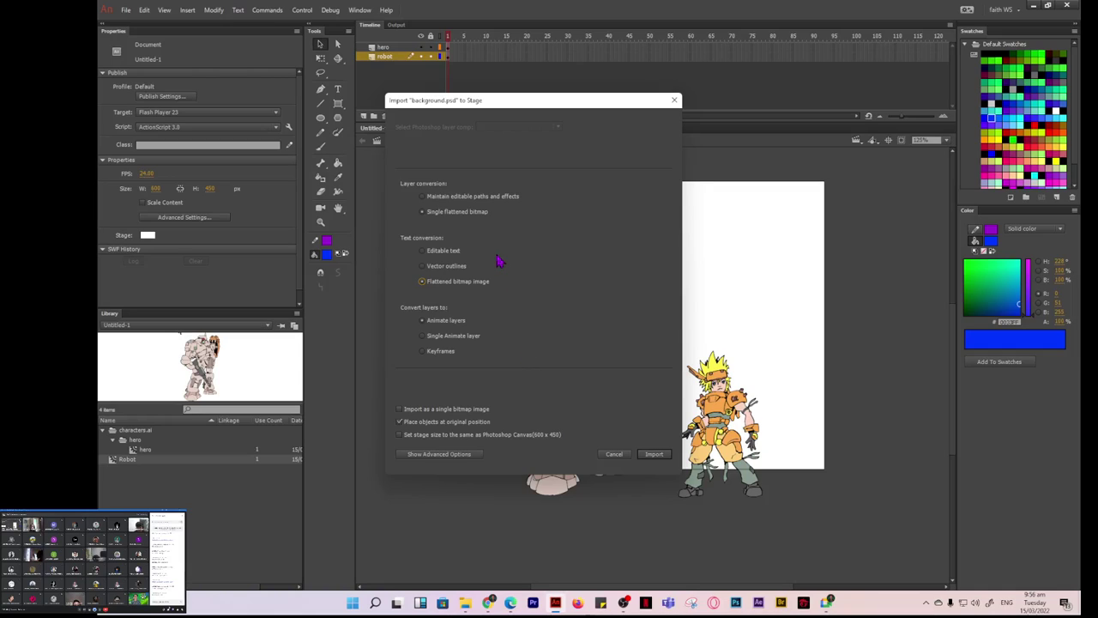
click(442, 456)
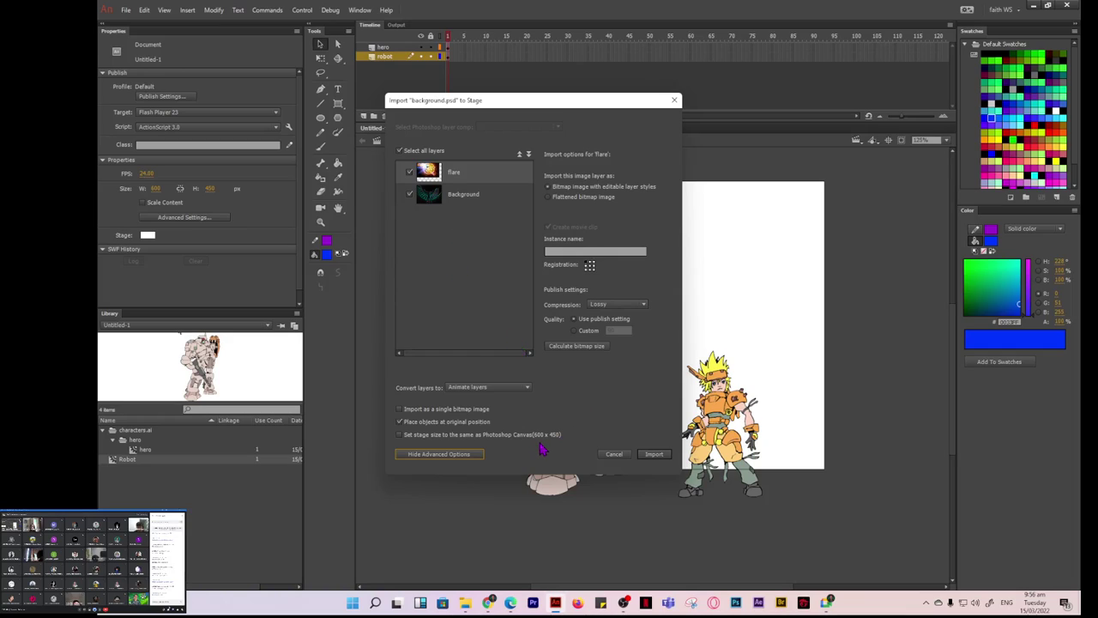
Import the Photoshop layers to the stage and move the hero and robot layers above flare and Background.
click(655, 455)
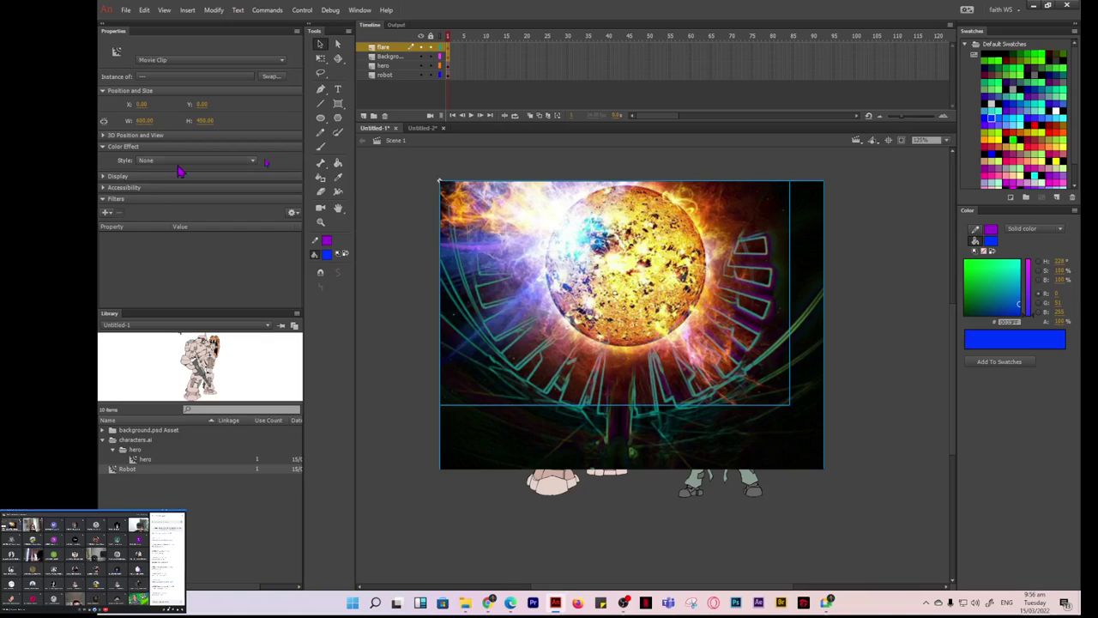
click(388, 57)
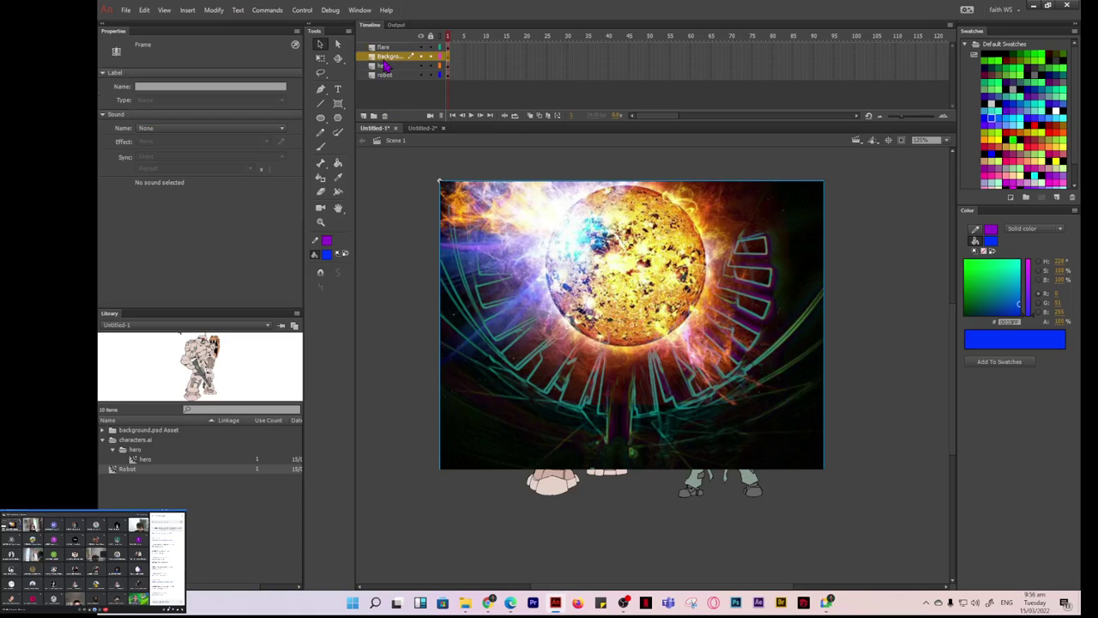
click(385, 66)
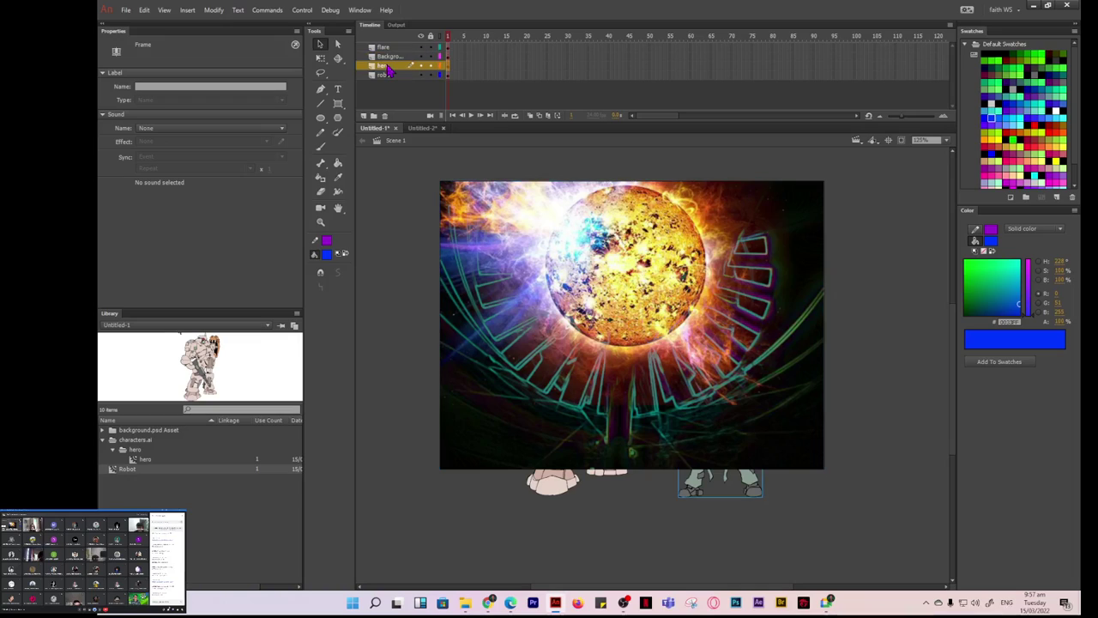
click(390, 76)
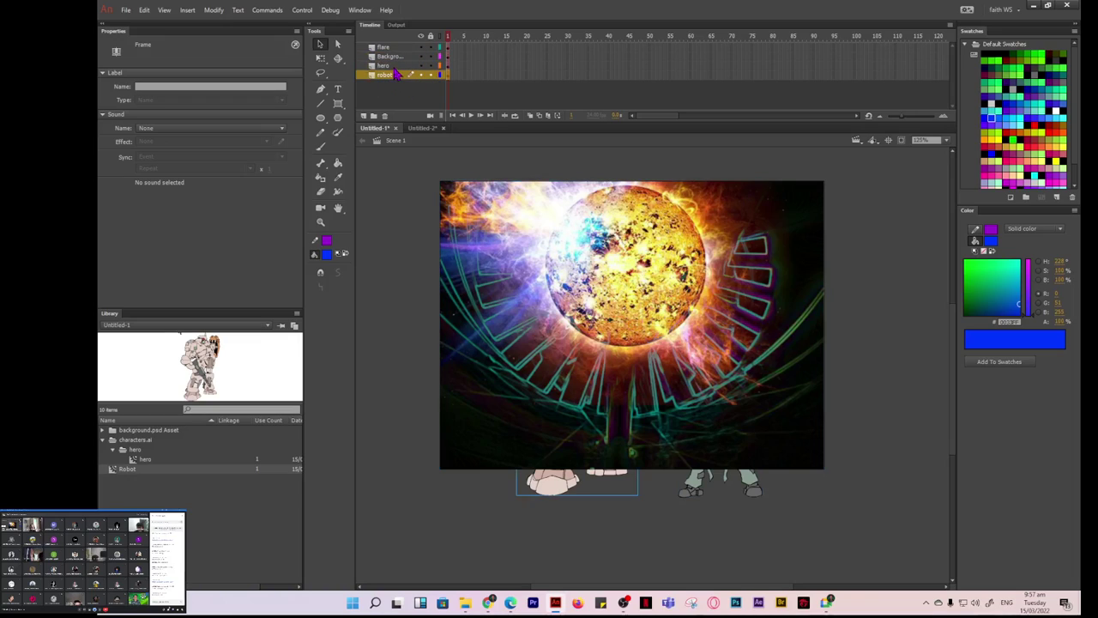
click(394, 66)
mouse_move(395, 68)
mouse_down()
mouse_move(395, 43)
mouse_move(392, 74)
mouse_move(393, 53)
mouse_up()
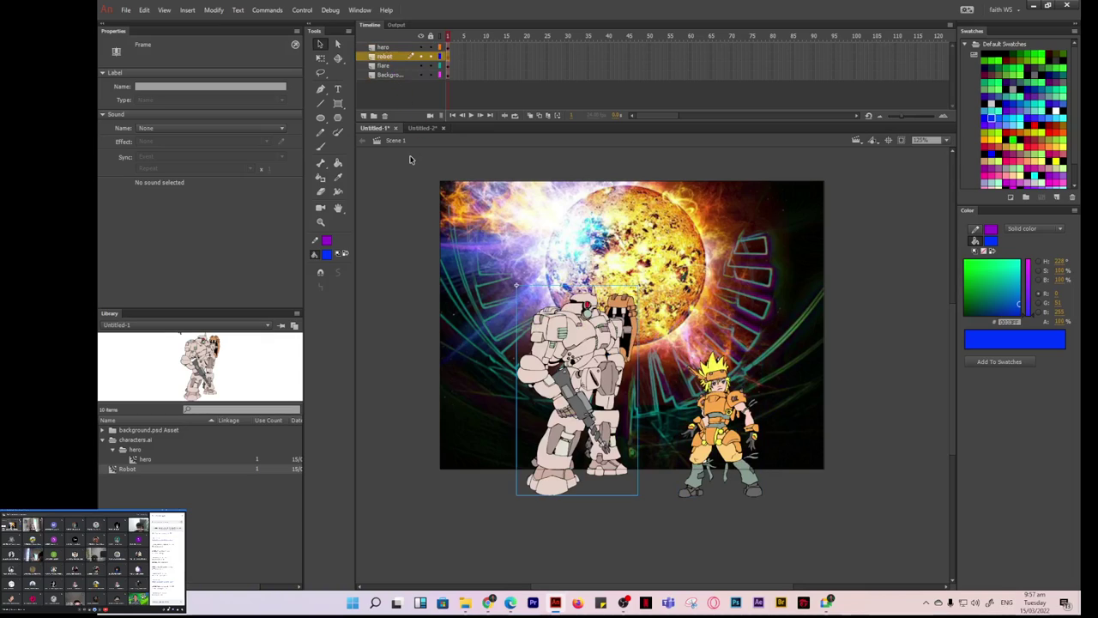
click(421, 309)
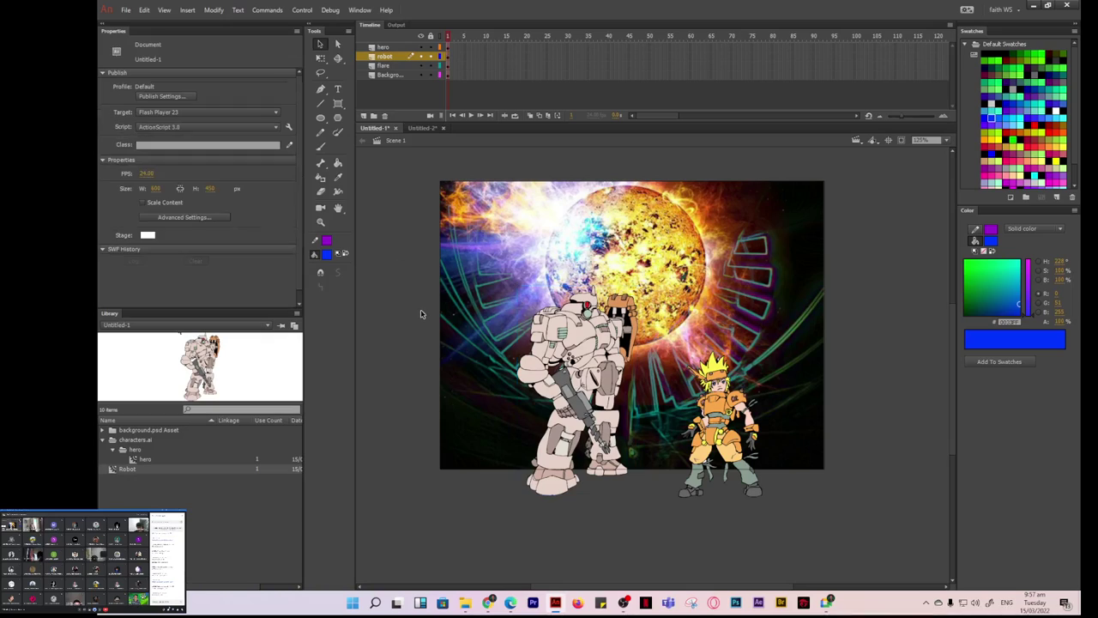
Expand the background.psd Asset folder in the library and preview its Background and flare symbols.
click(103, 430)
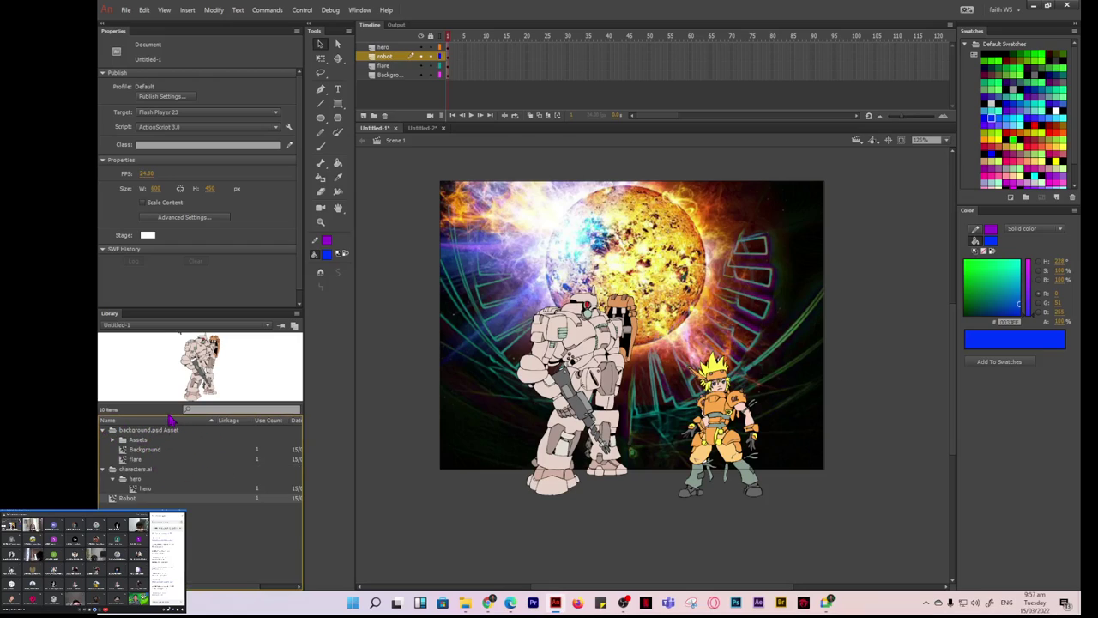
click(143, 450)
click(142, 461)
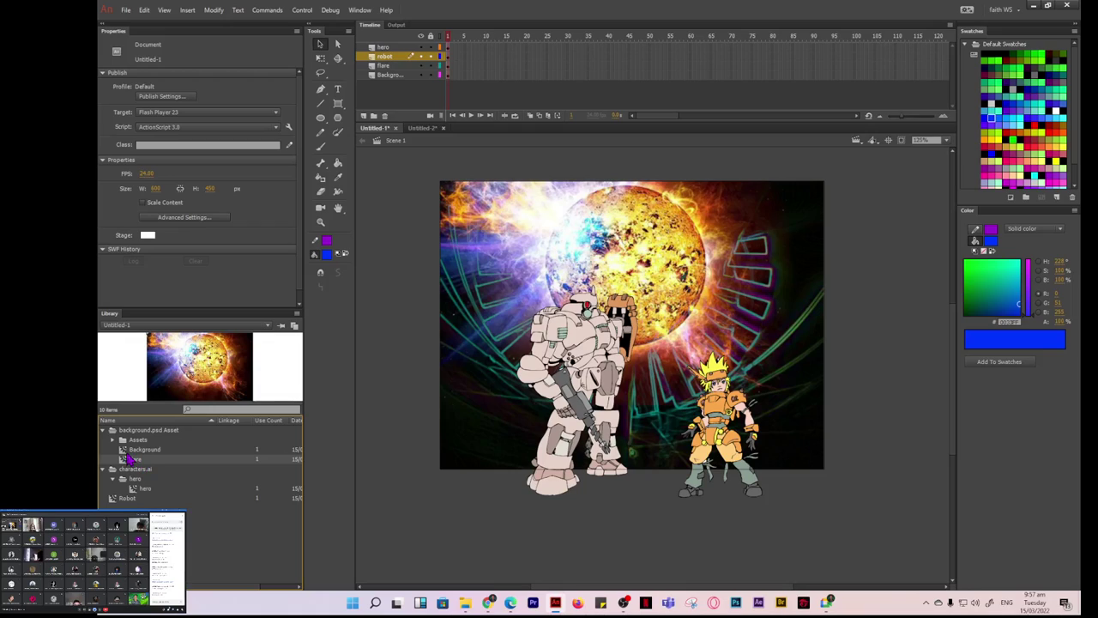
click(151, 451)
click(141, 461)
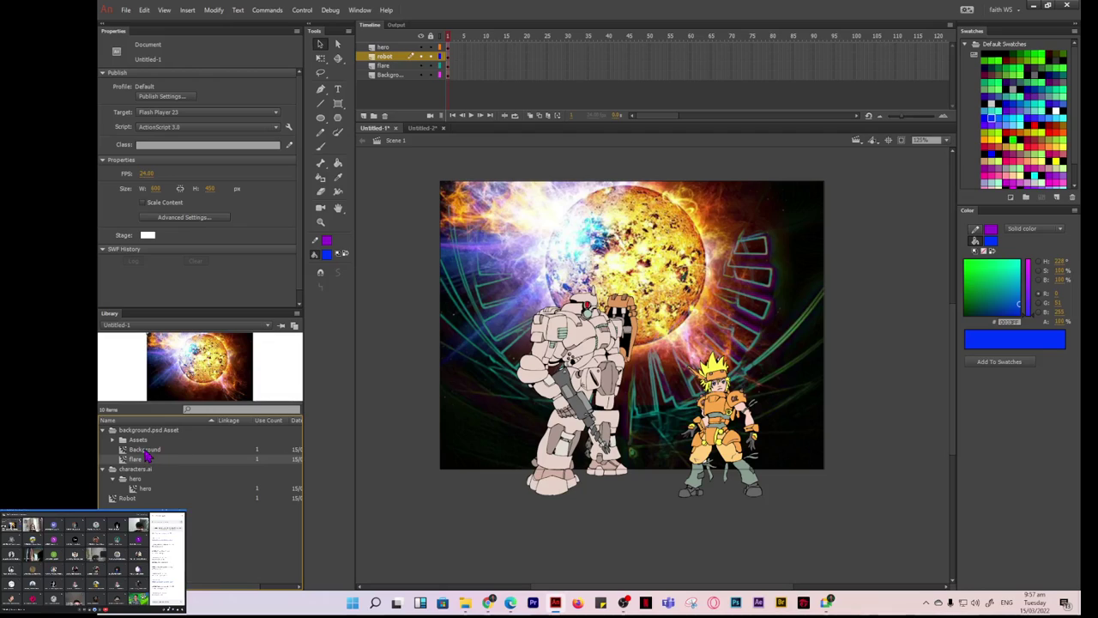
Expand the Assets subfolder of background.psd Asset and preview its Background and flare bitmaps in the library.
click(146, 451)
click(113, 441)
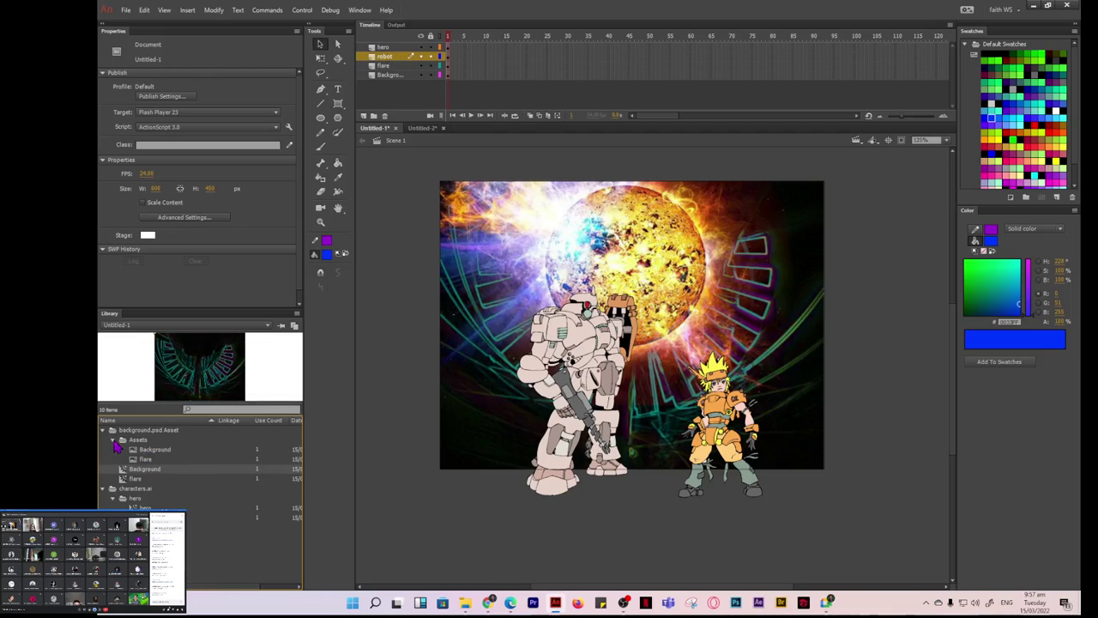
click(154, 450)
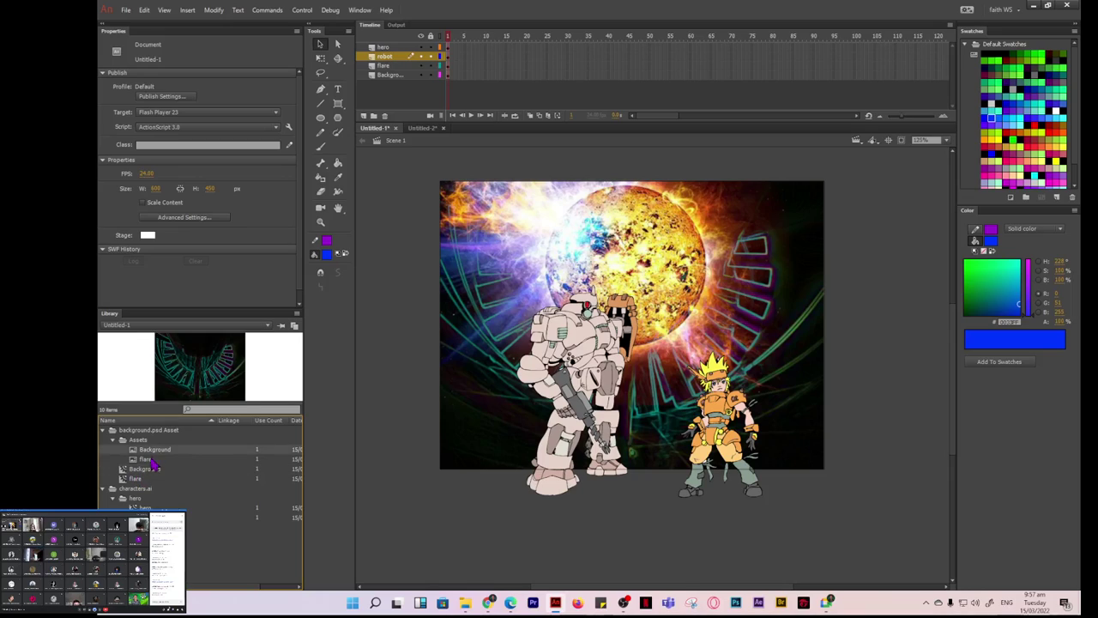
click(152, 460)
click(155, 451)
click(152, 460)
click(154, 450)
click(147, 460)
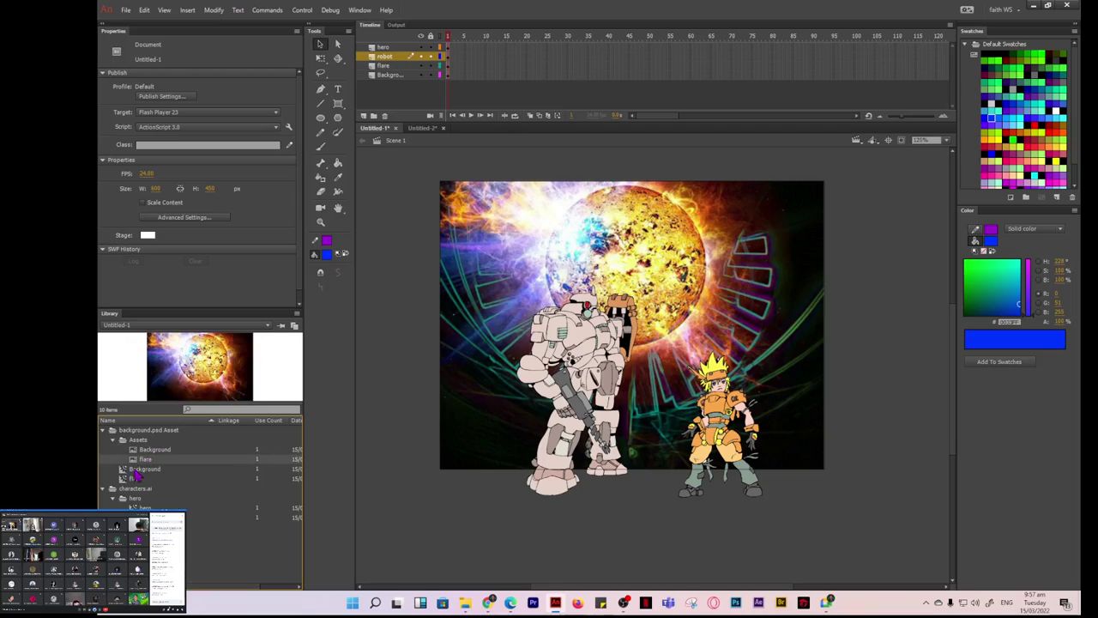
Preview the Background and flare symbols for comparison with the bitmaps, and collapse the Assets subfolder.
click(139, 469)
click(140, 479)
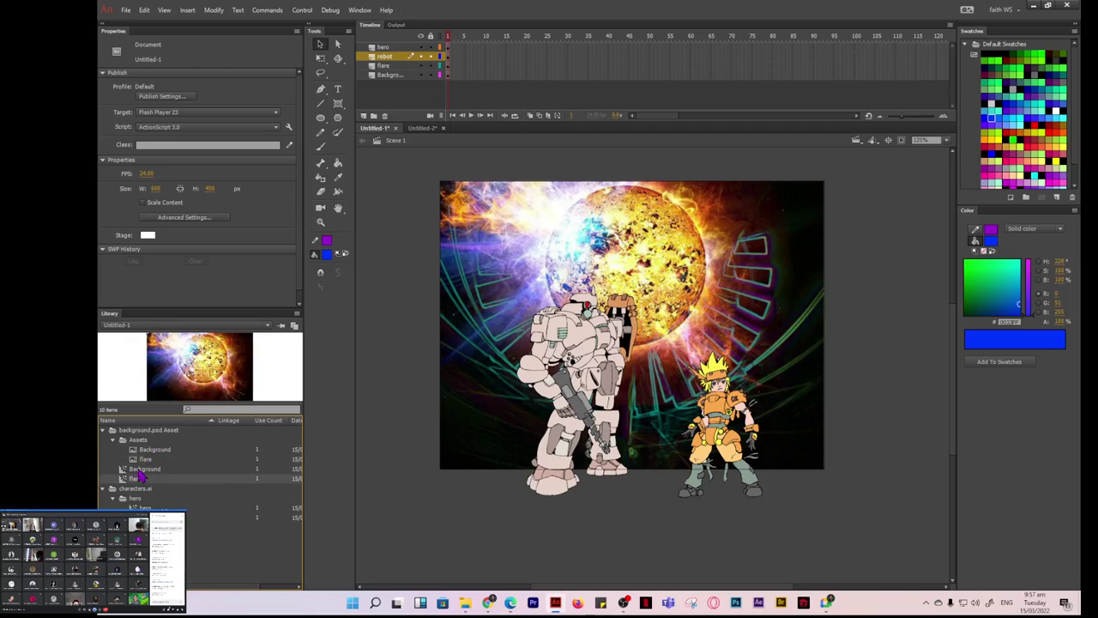
click(140, 469)
click(140, 478)
click(113, 439)
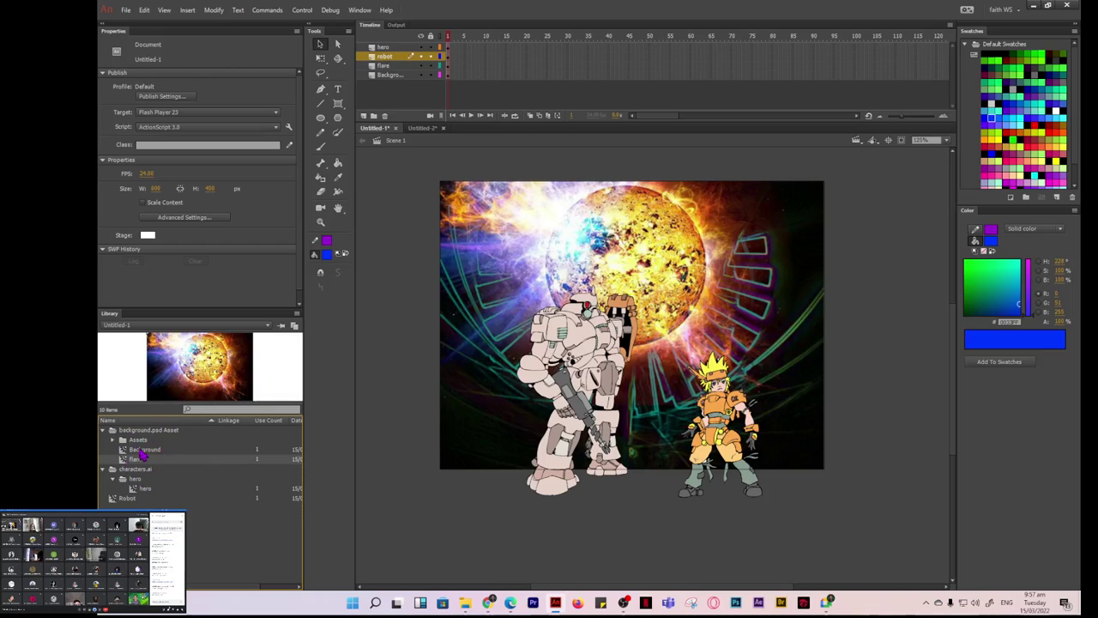
Preview both background symbols again, open the flare symbol to inspect its contents, and return to Scene 1.
click(147, 449)
click(130, 460)
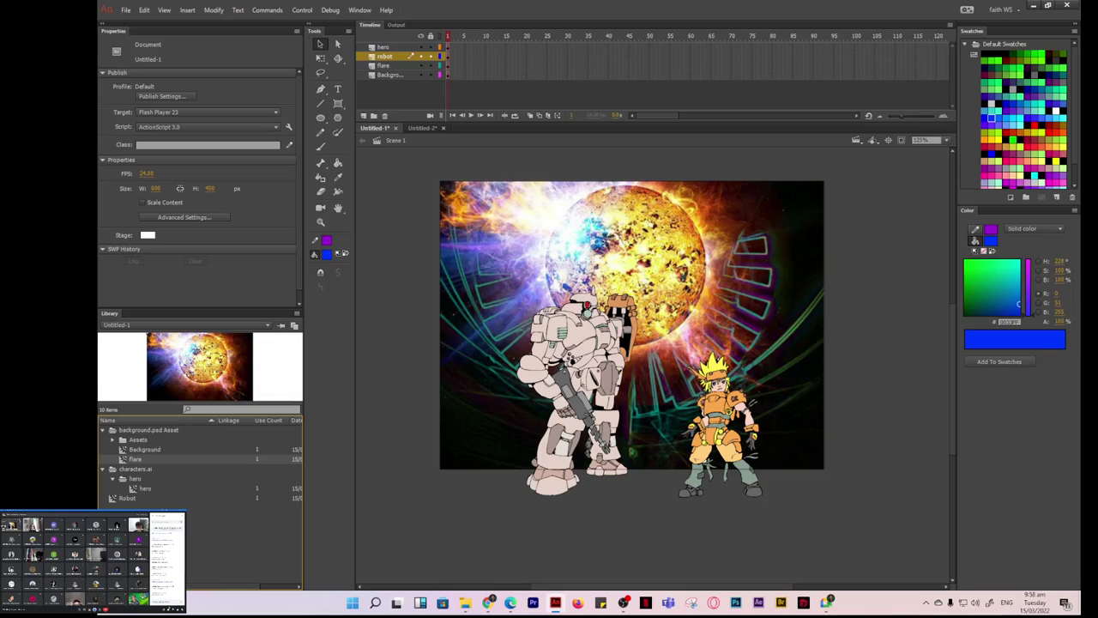
click(147, 457)
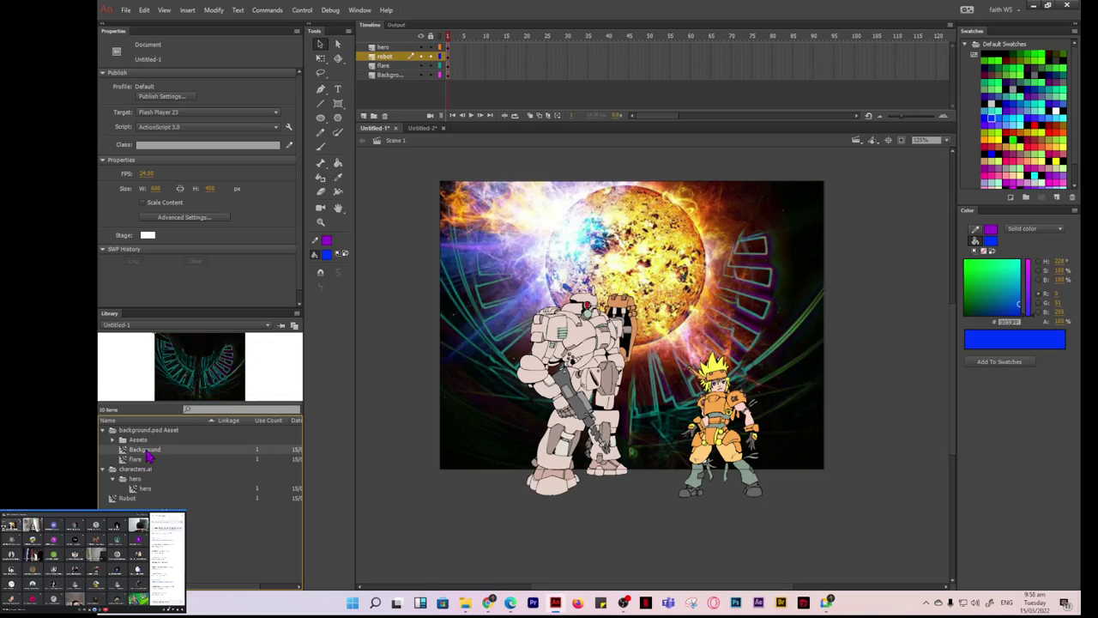
click(136, 460)
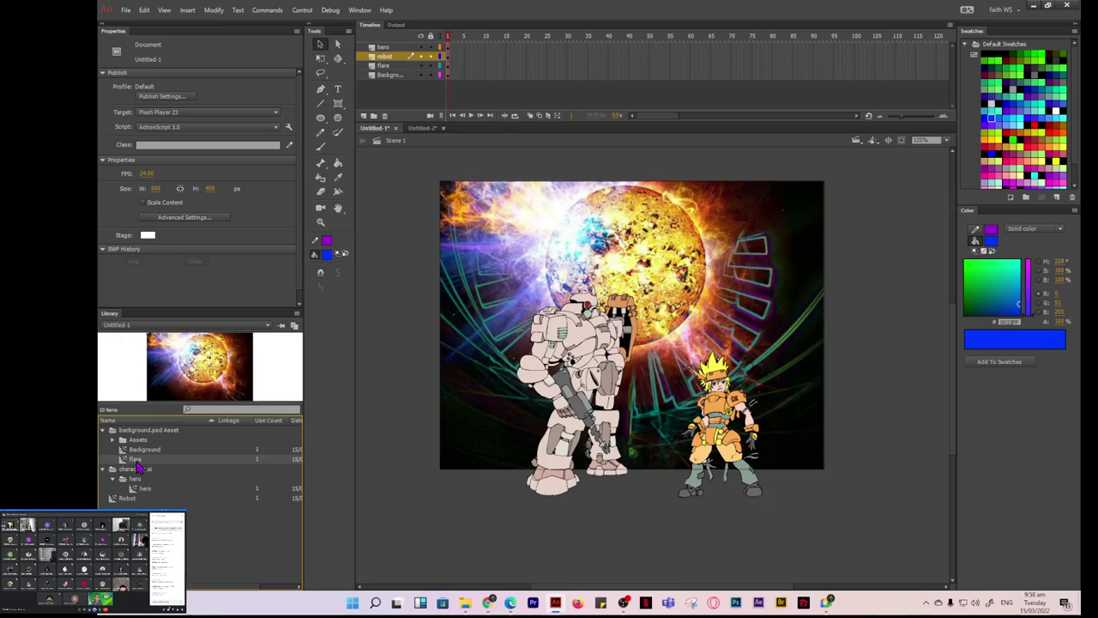
double_click(204, 368)
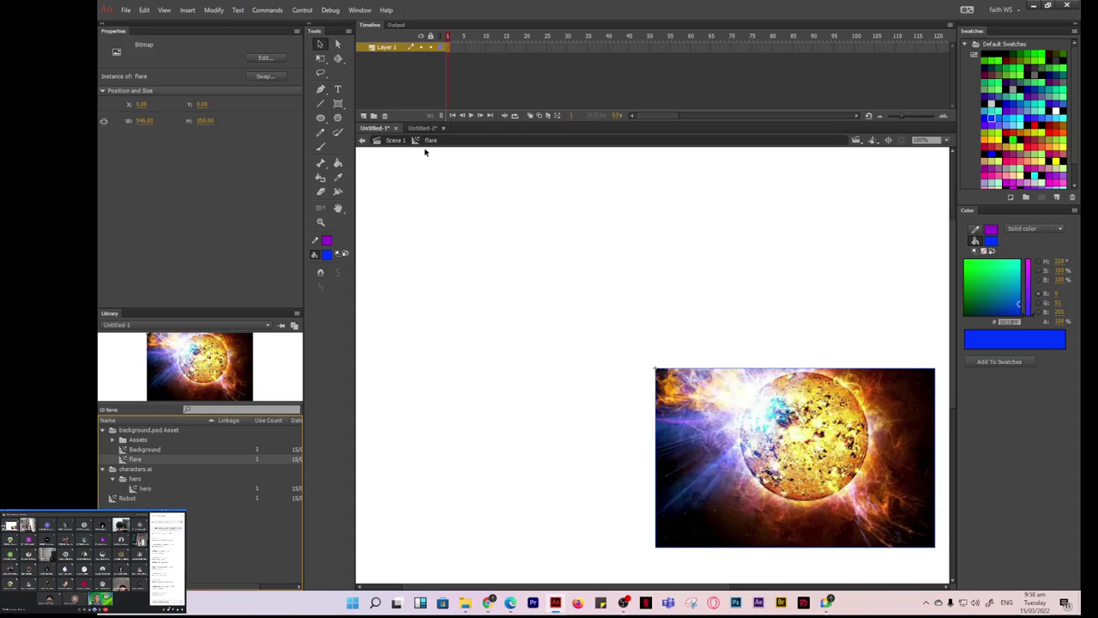
click(392, 142)
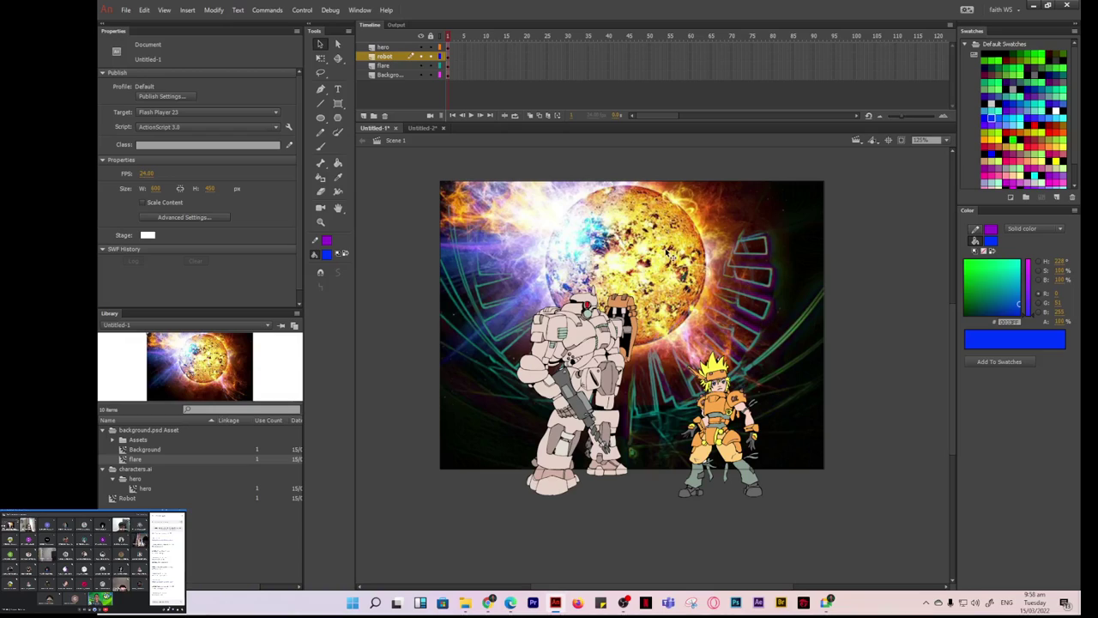
Select the flare and Background instances on the stage in turn to compare their properties.
click(633, 257)
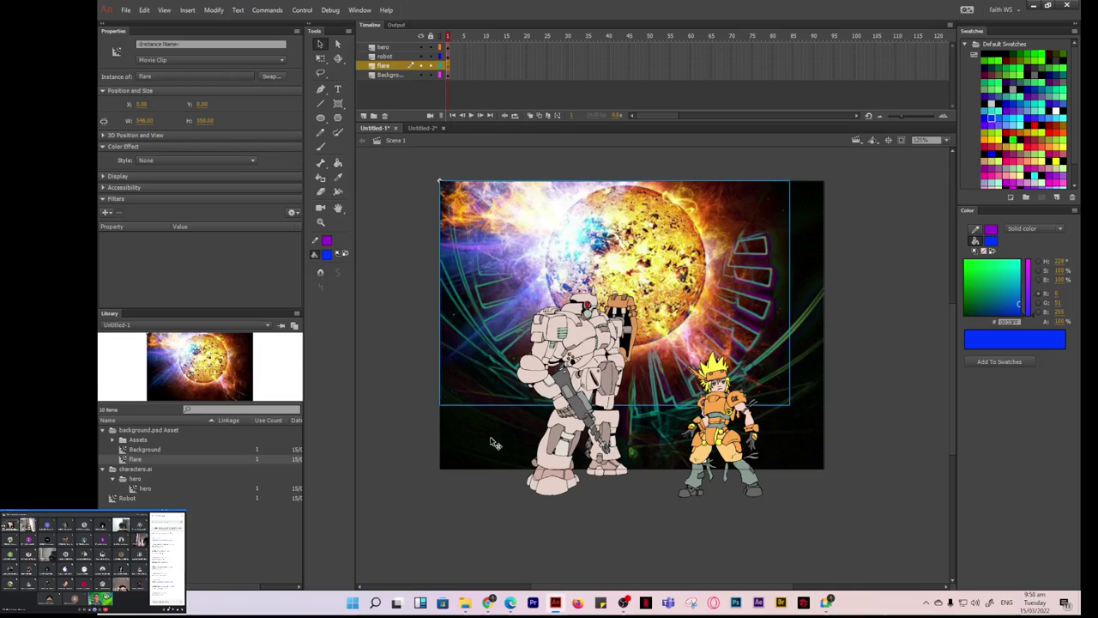
click(807, 307)
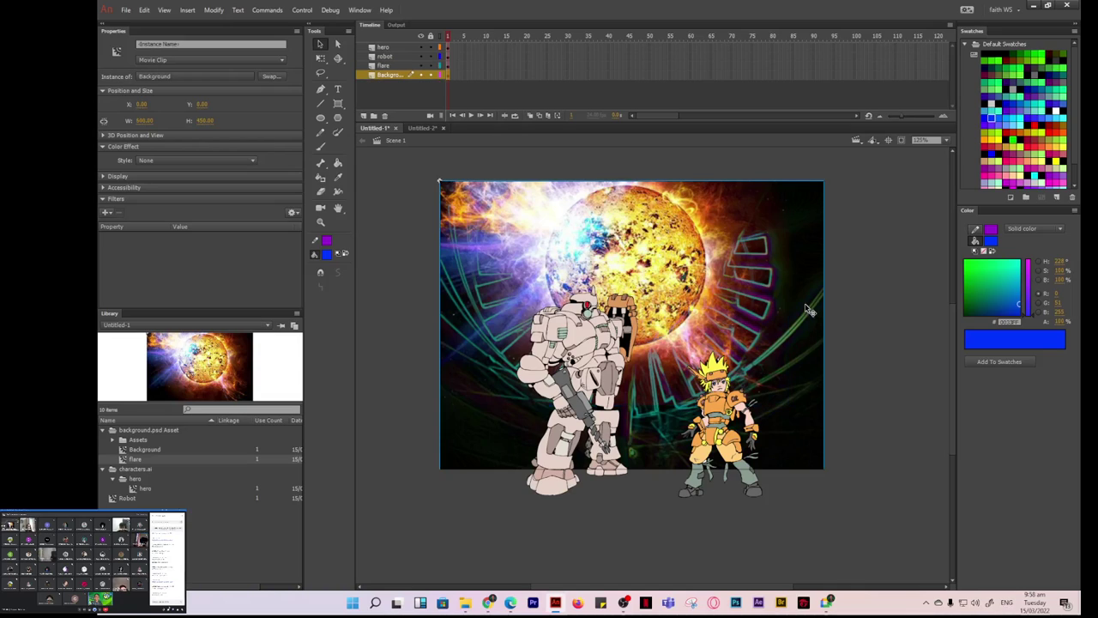
click(669, 314)
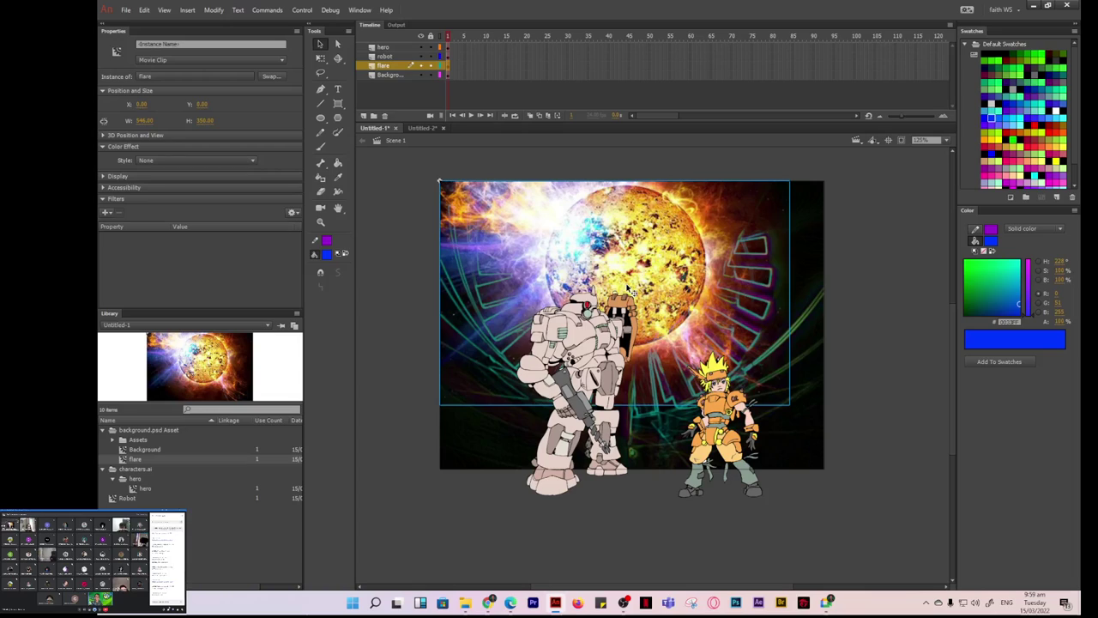
click(812, 423)
Expand the display settings of the flare instance and review its blending options, keeping Lighten.
click(676, 303)
click(104, 177)
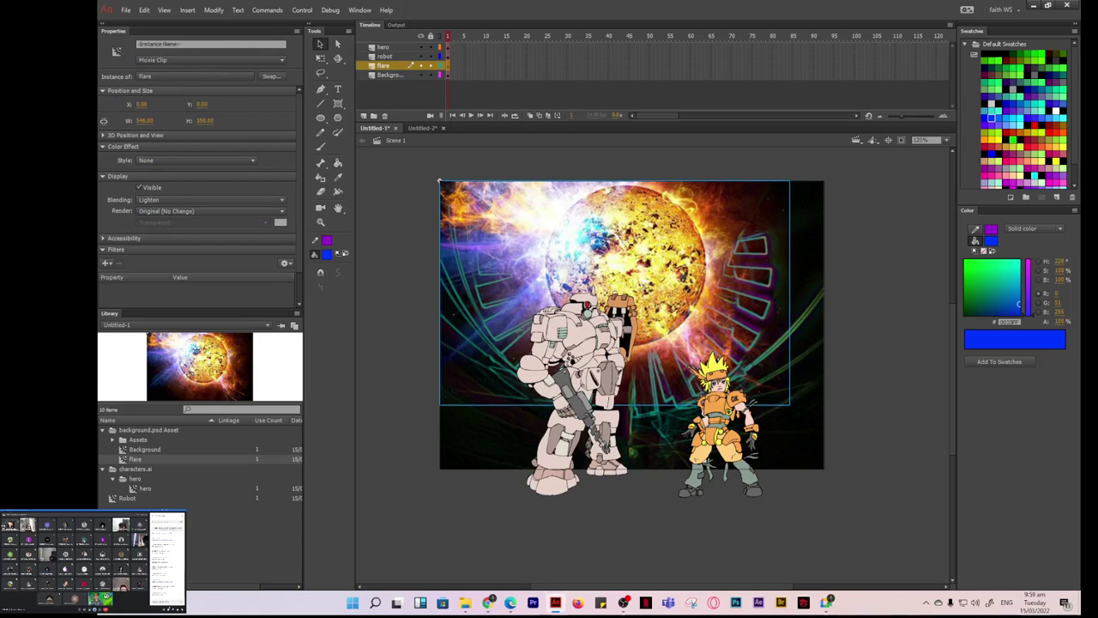
click(151, 201)
click(158, 268)
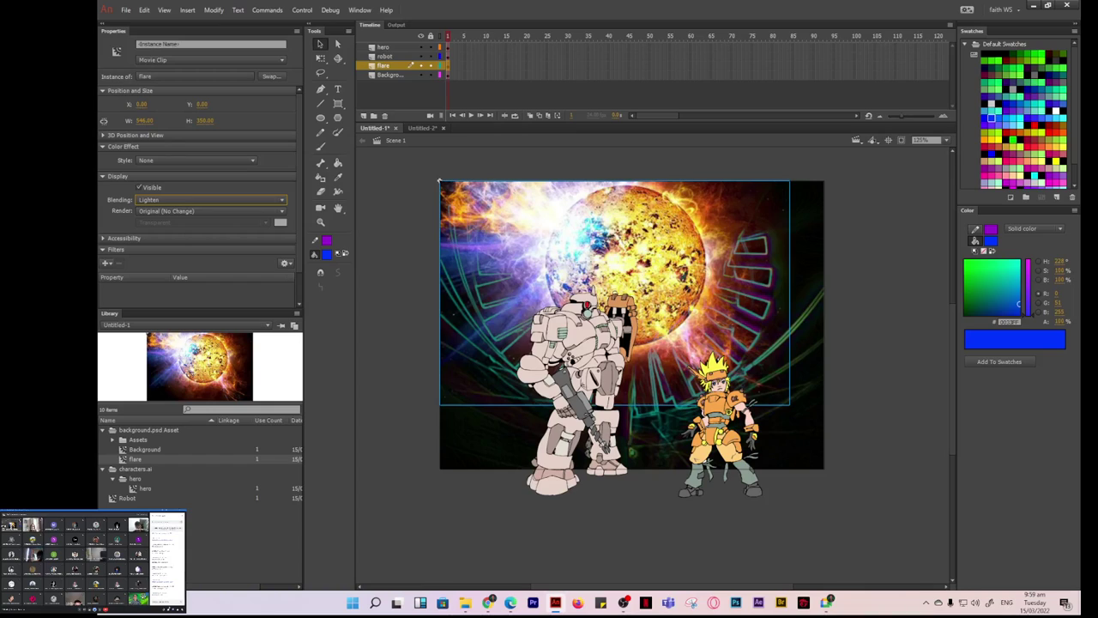
Switch to Photoshop and open the background PSD file from the 03Start folder.
click(740, 608)
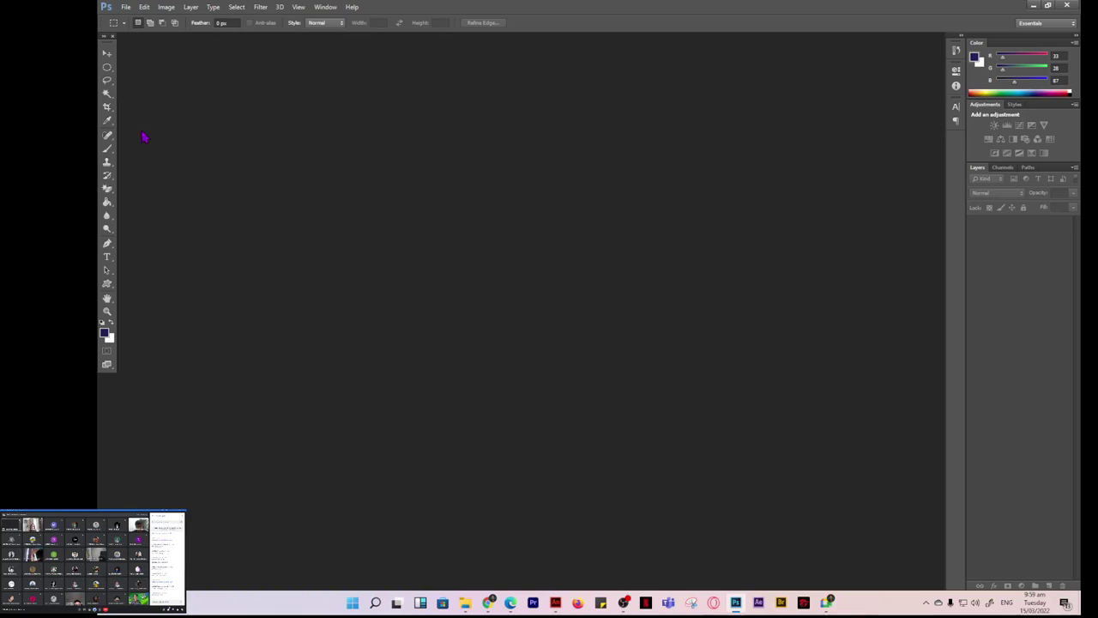
click(126, 7)
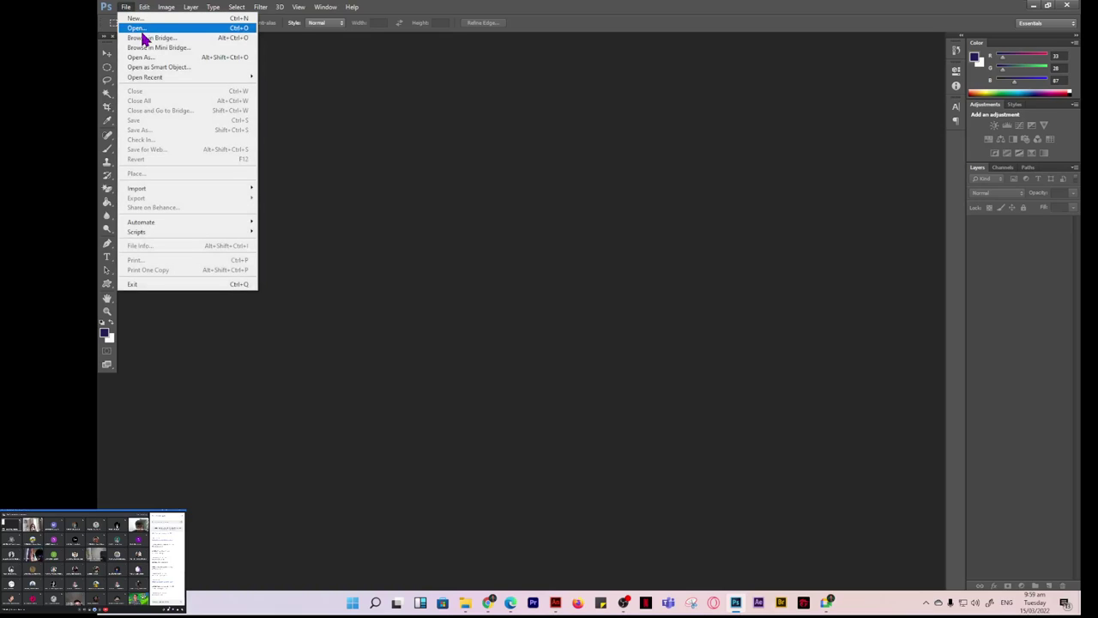
click(148, 31)
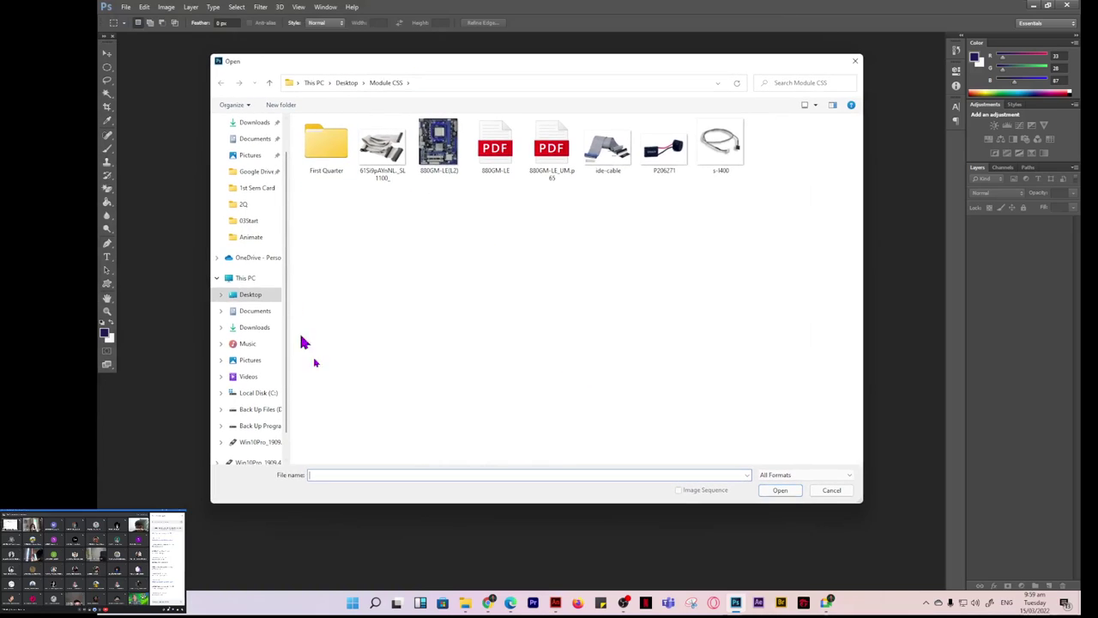
click(248, 221)
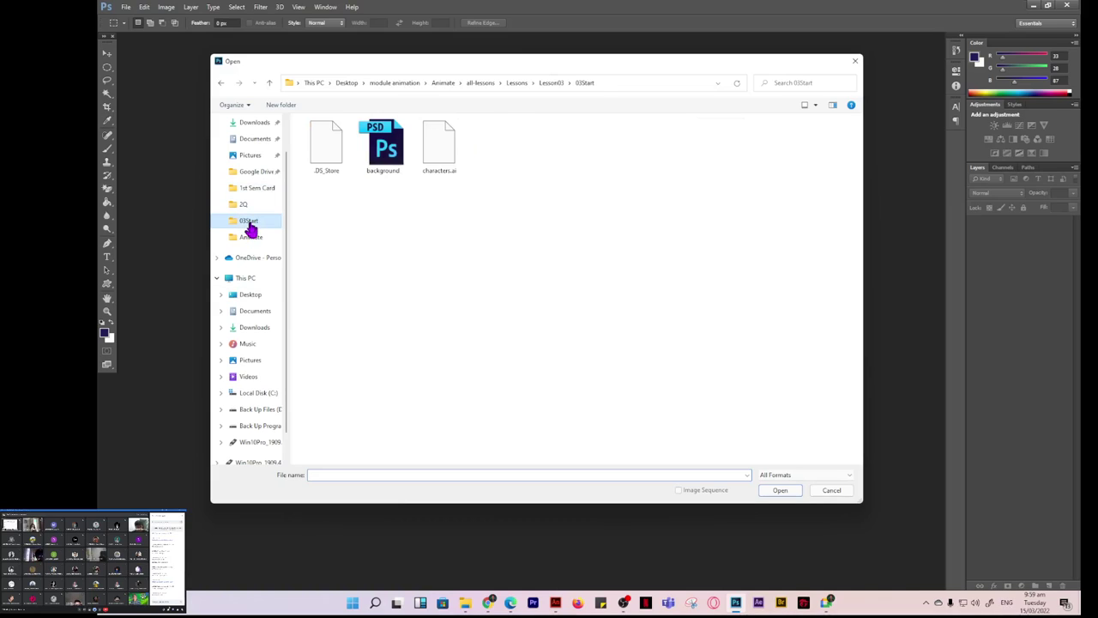
click(388, 151)
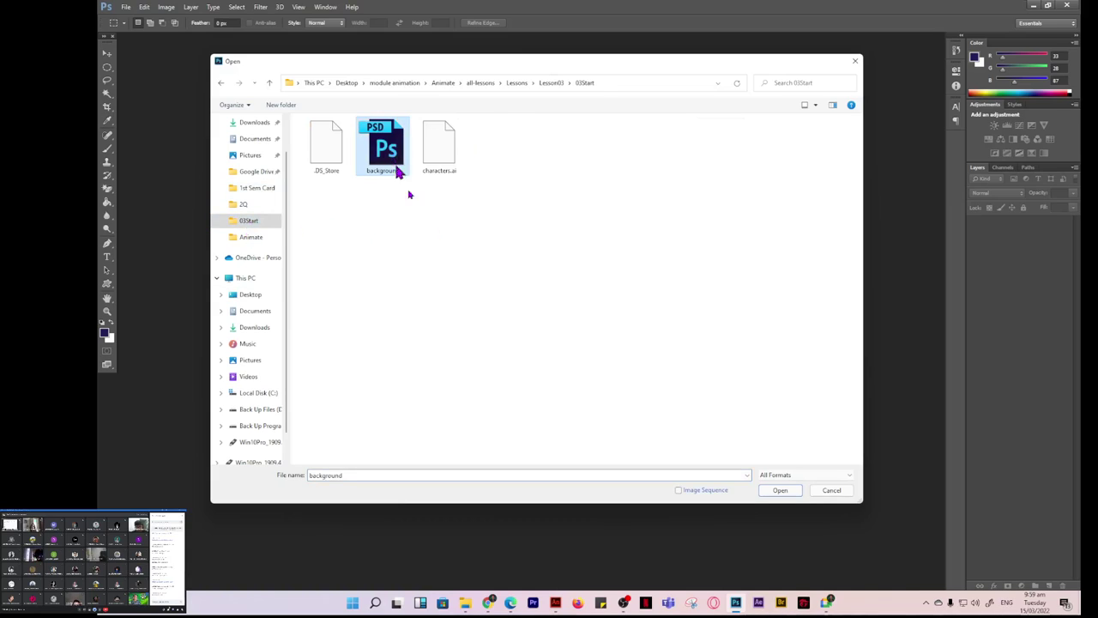
click(780, 490)
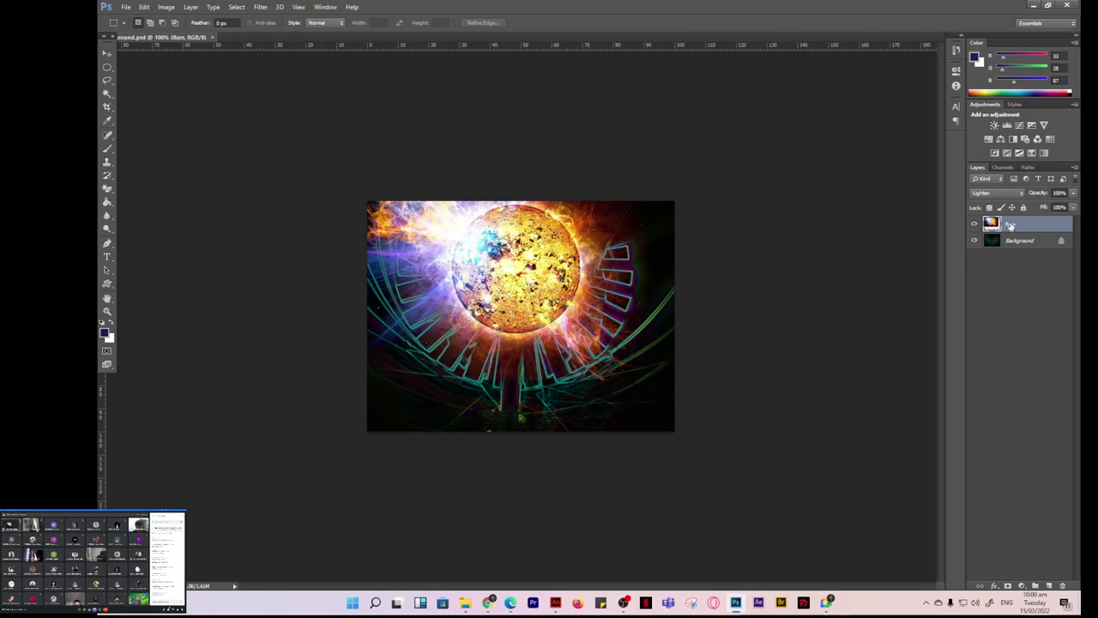
Float the Photoshop window over Animate and review the flare layer's blend modes, keeping Lighten.
click(1048, 5)
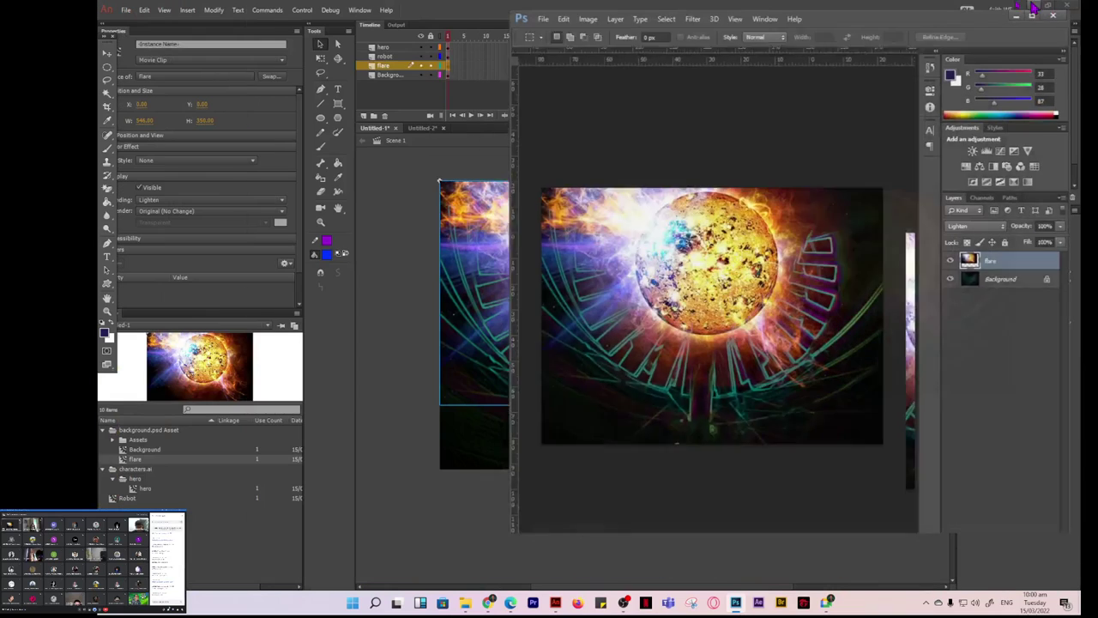
drag(874, 28, 469, 43)
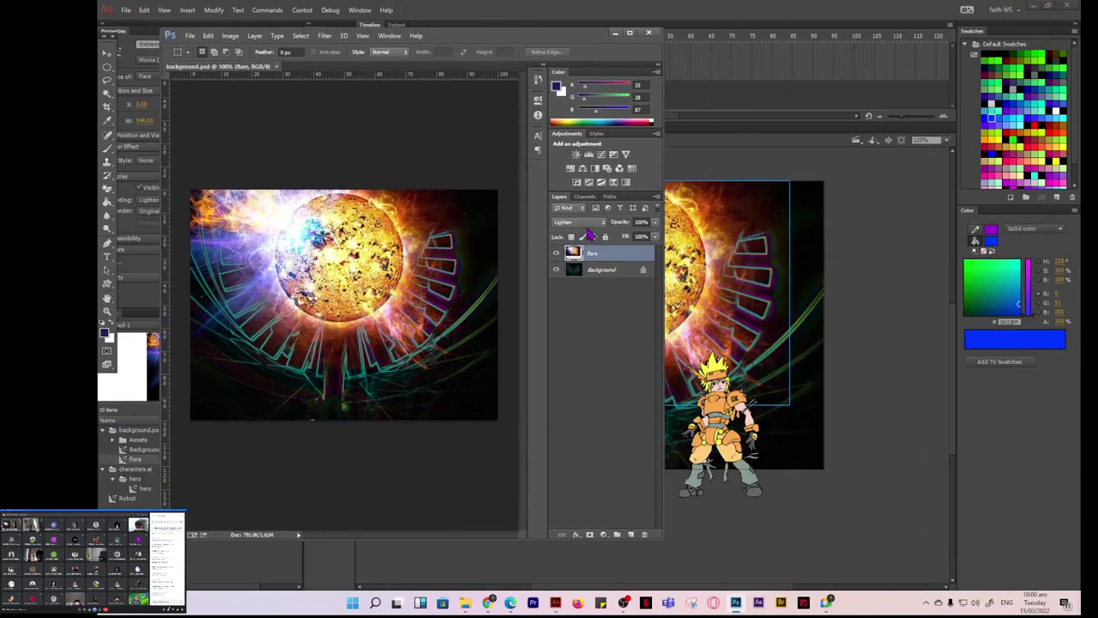
click(576, 223)
click(565, 313)
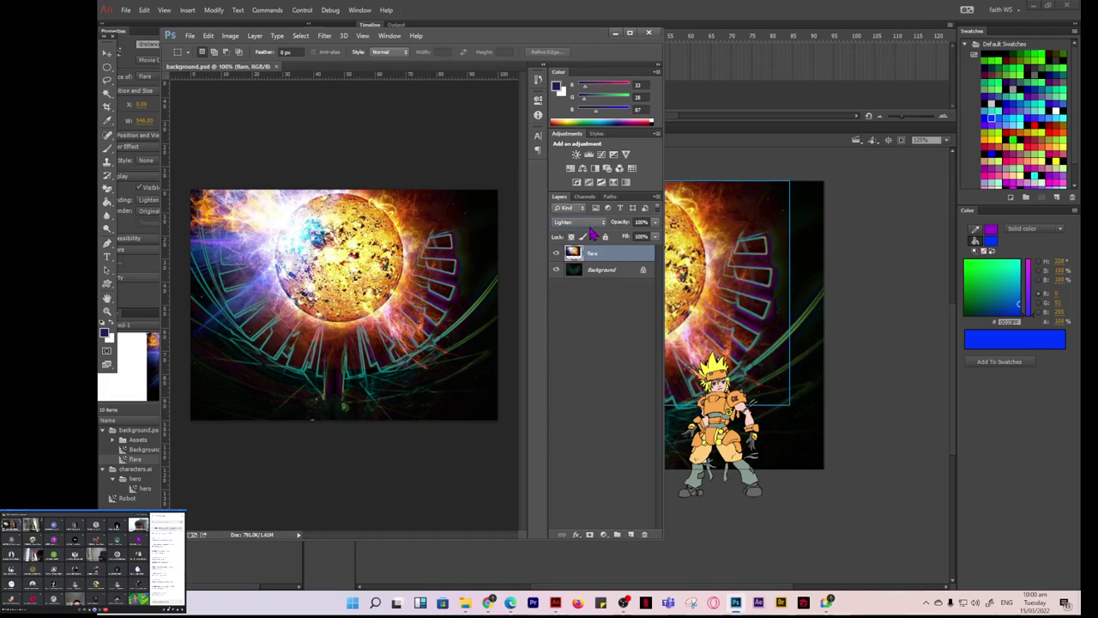
Compare the Background and flare layers, and review the layer styles and blend modes available for flare, keeping Lighten.
click(604, 272)
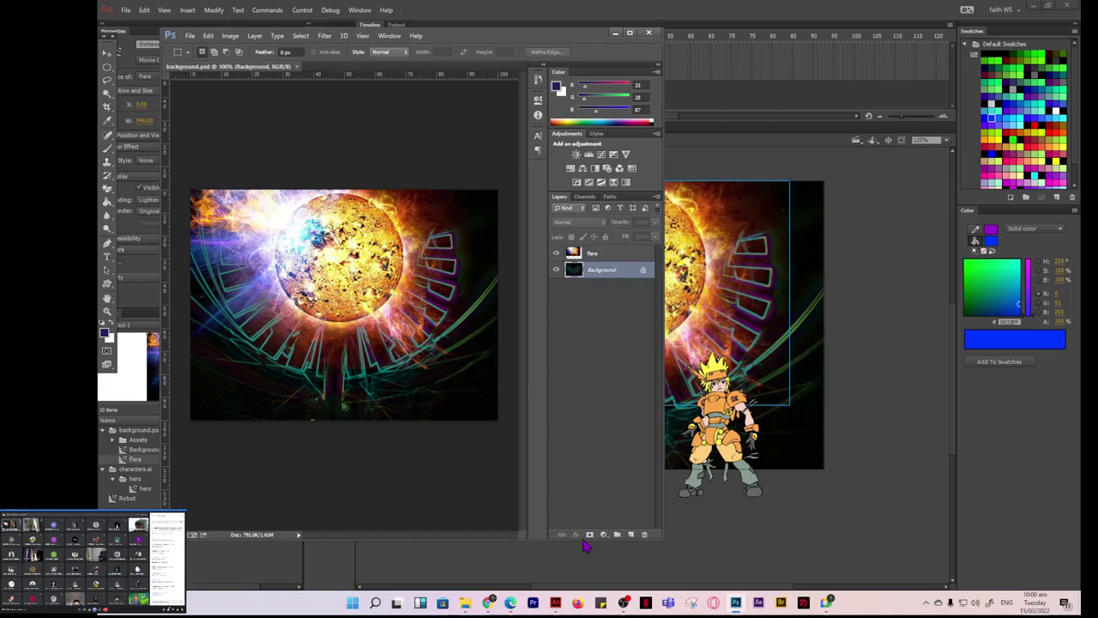
click(595, 261)
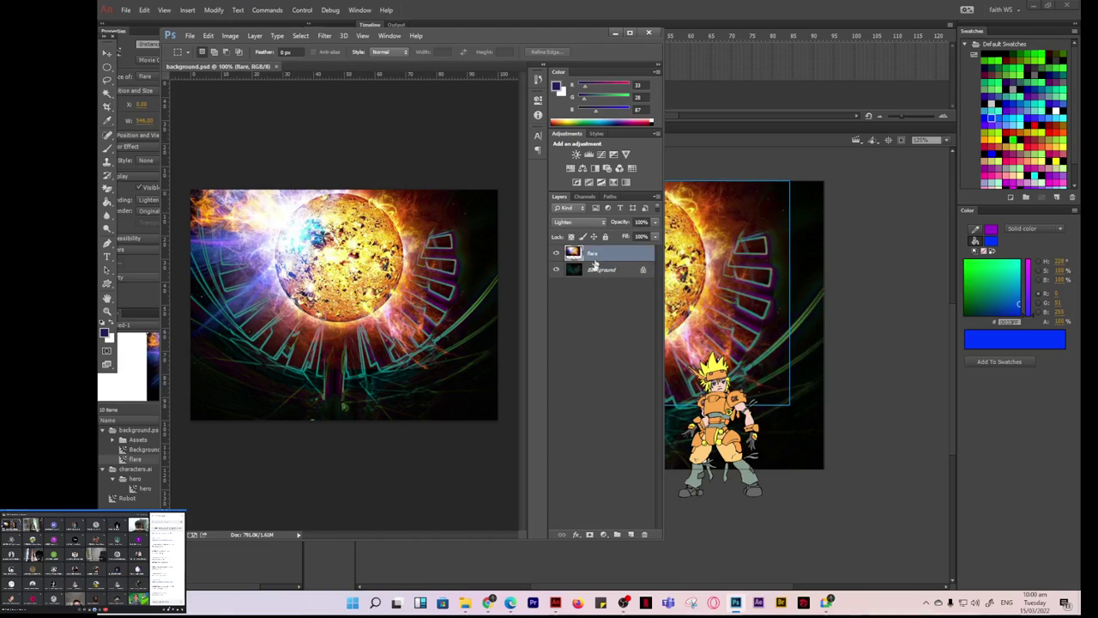
click(577, 535)
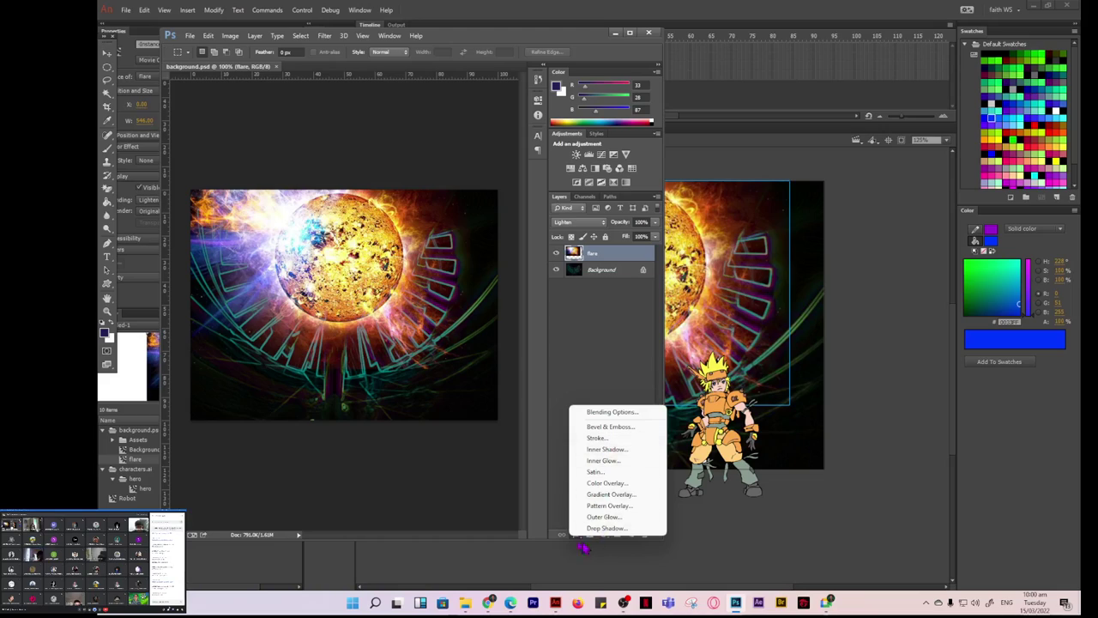
click(555, 516)
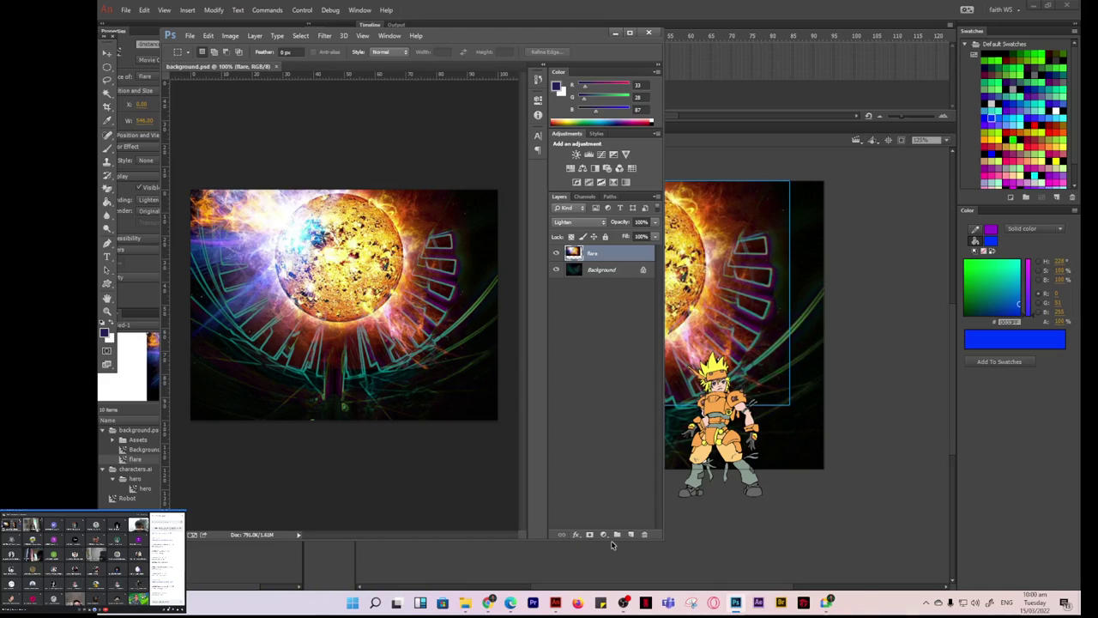
click(578, 223)
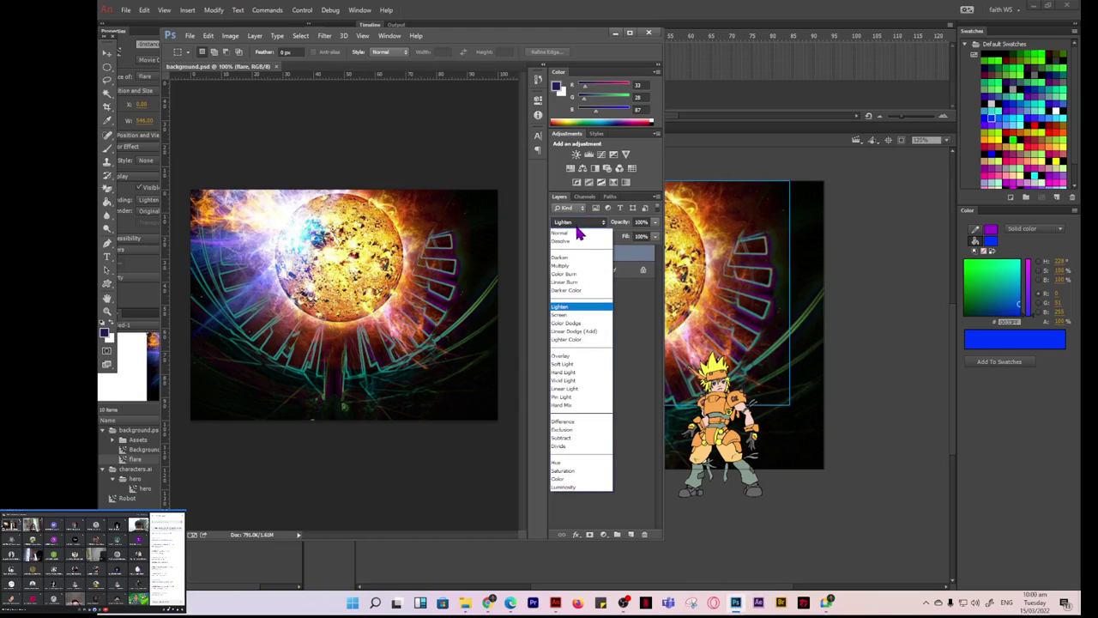
click(583, 308)
click(577, 535)
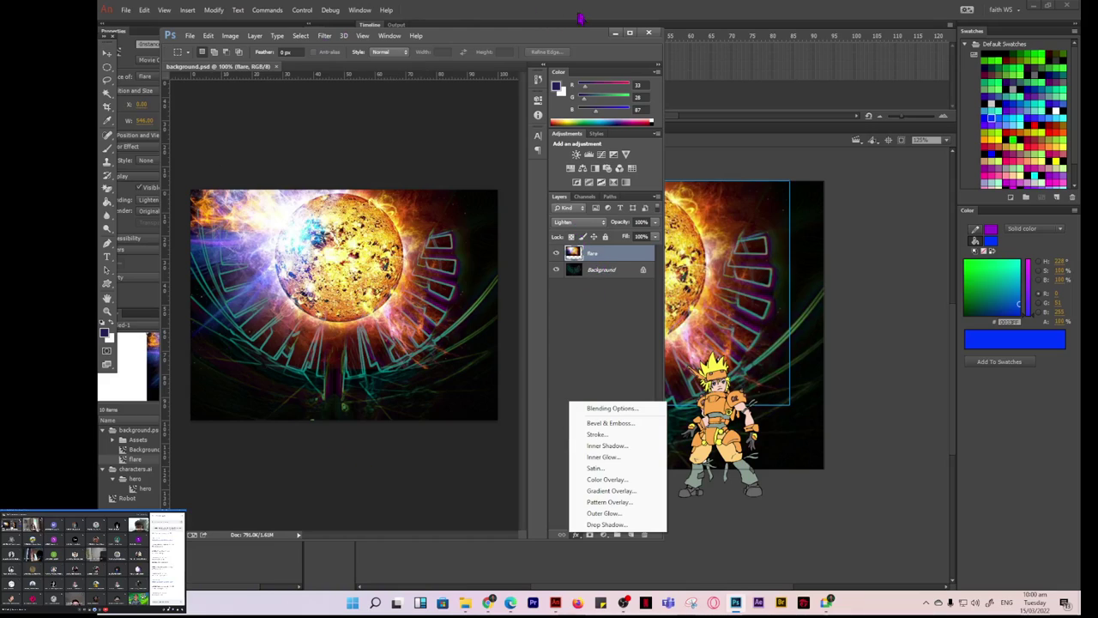
click(614, 36)
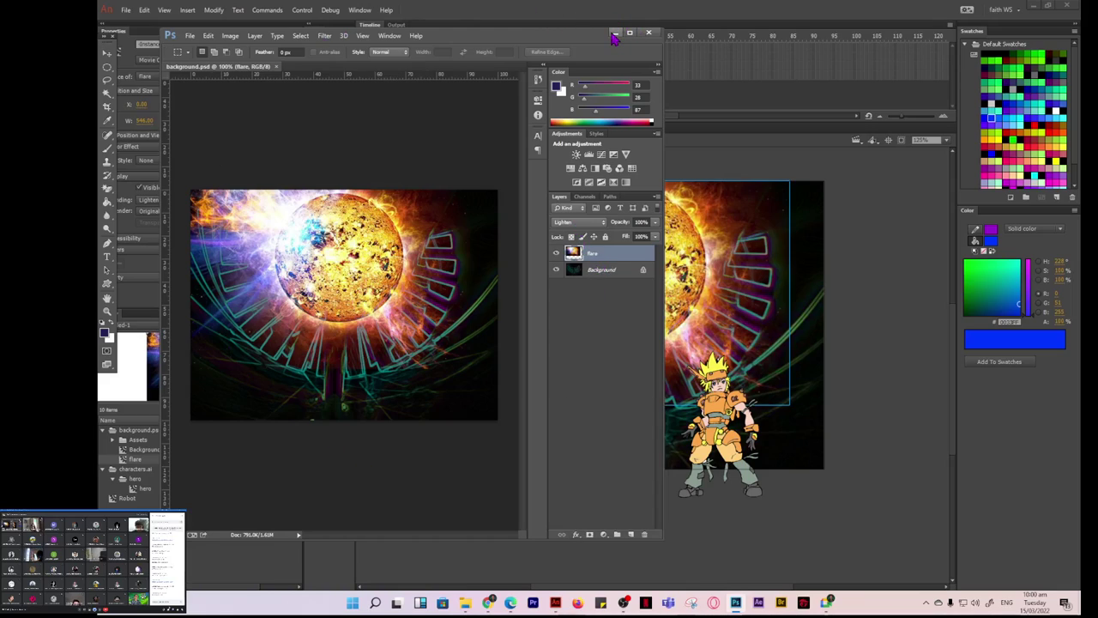
Switch between Animate and Photoshop to compare the flare's Lighten blending in both programs.
click(614, 36)
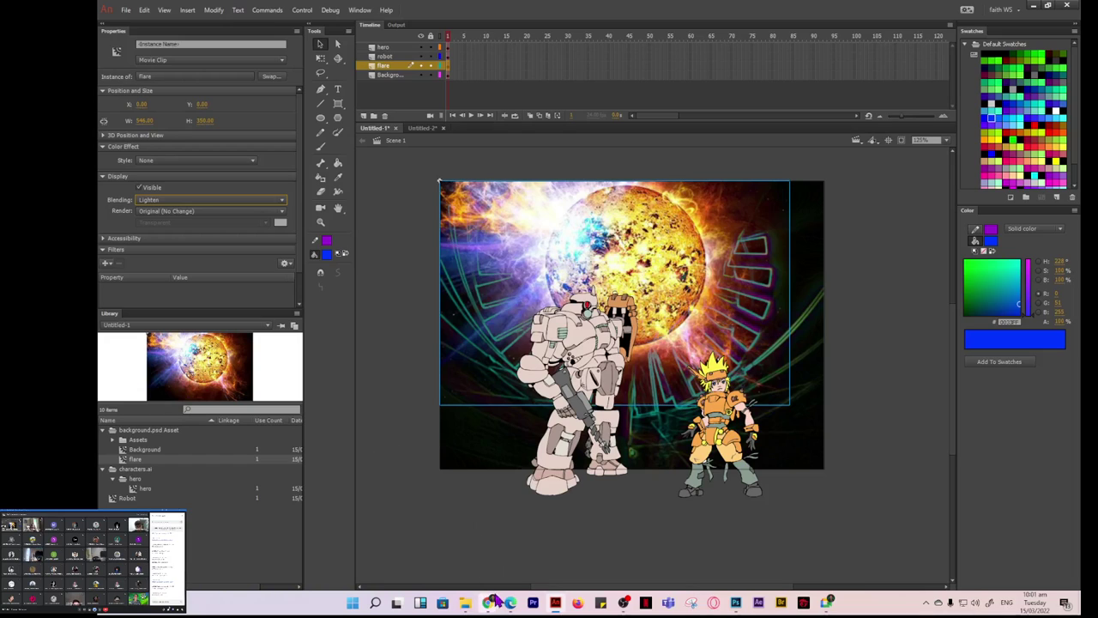
click(736, 602)
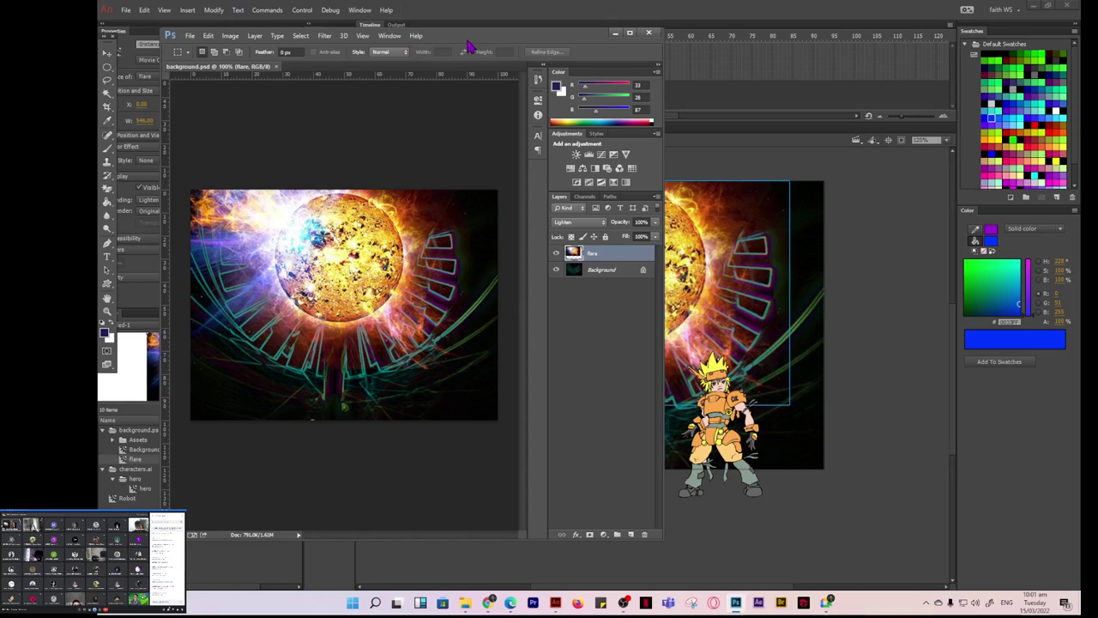
key(alt+Tab)
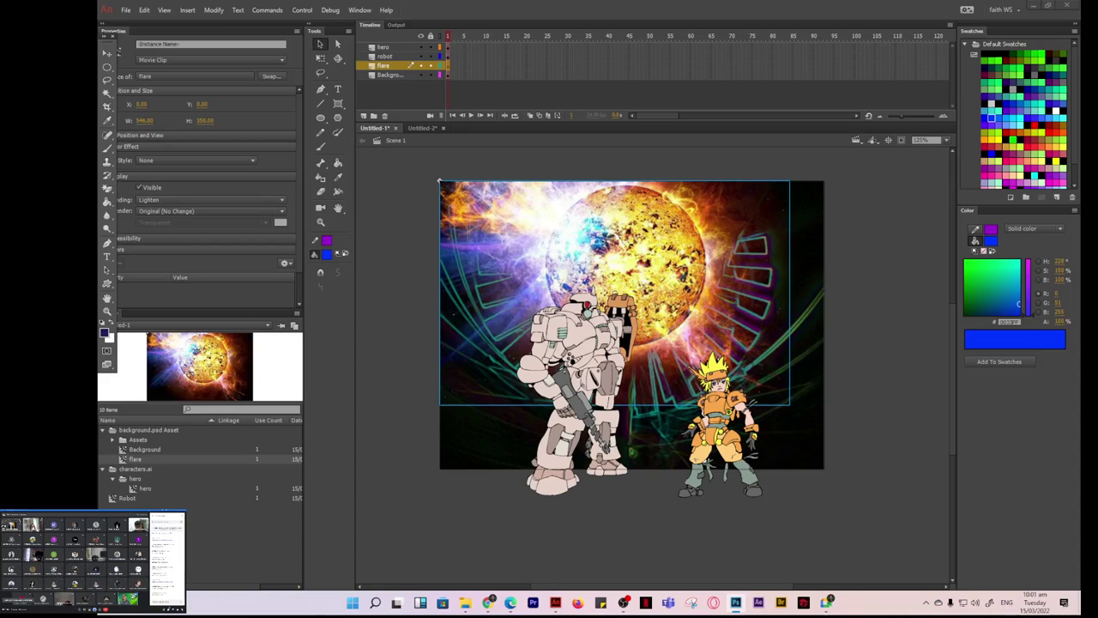
key(alt+Tab)
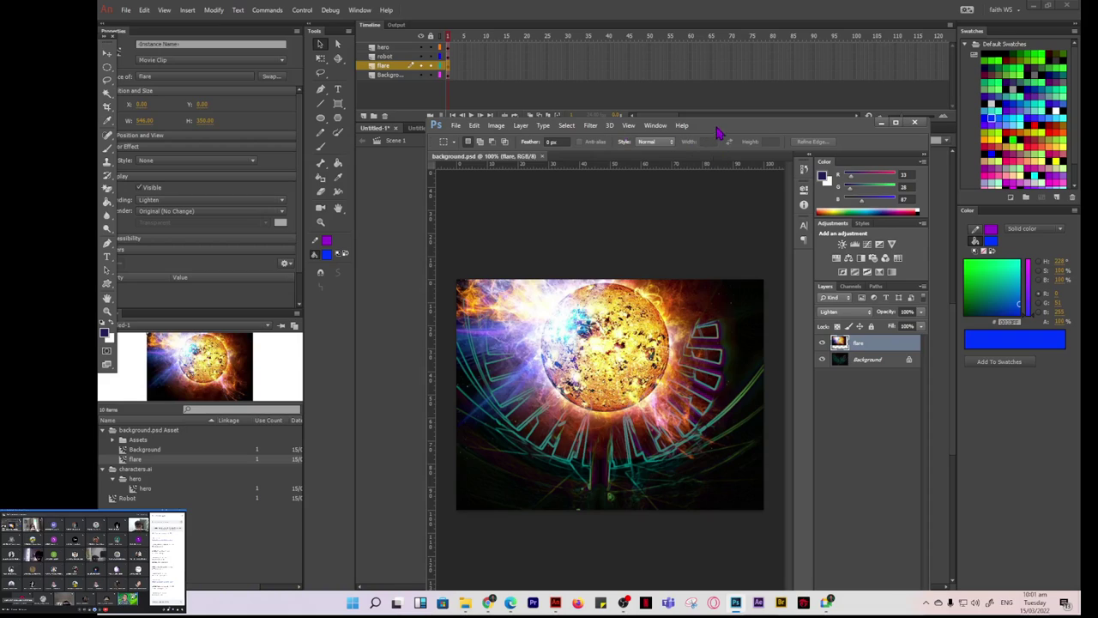
Draw a dark blue fleur-de-lis custom shape about 98 by 110 px on a new layer in the background's lower-left area.
drag(720, 133, 448, 68)
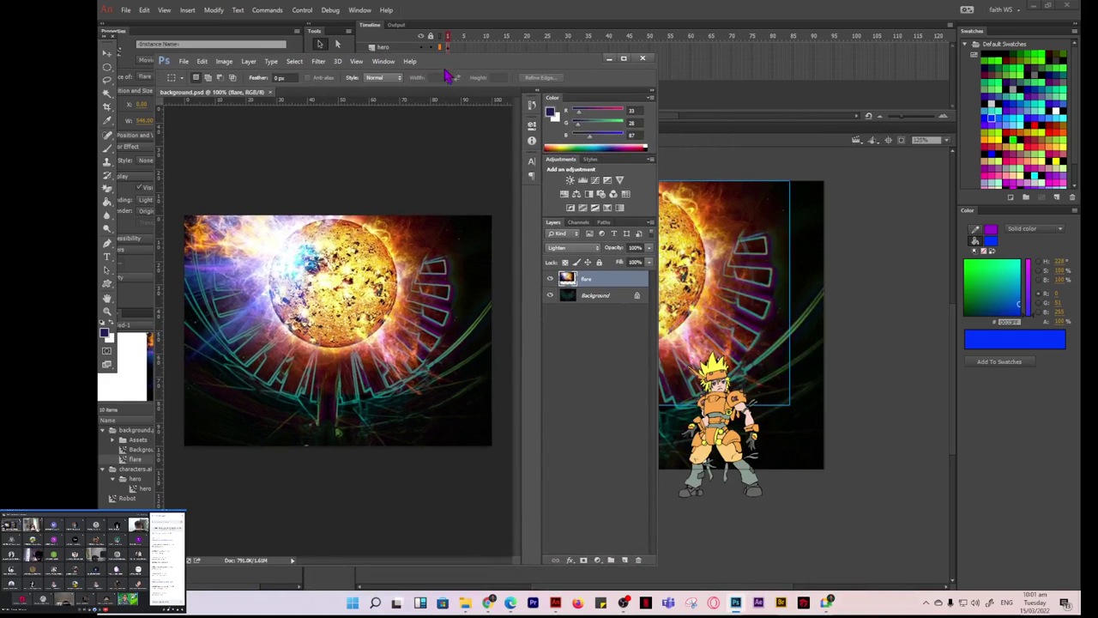
click(624, 560)
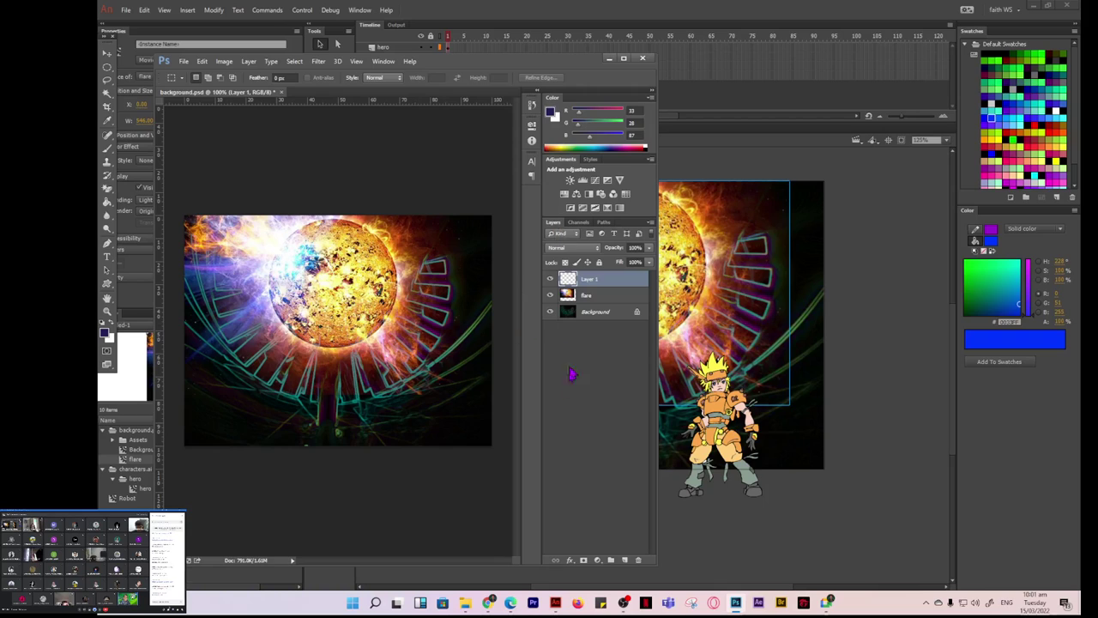
click(624, 57)
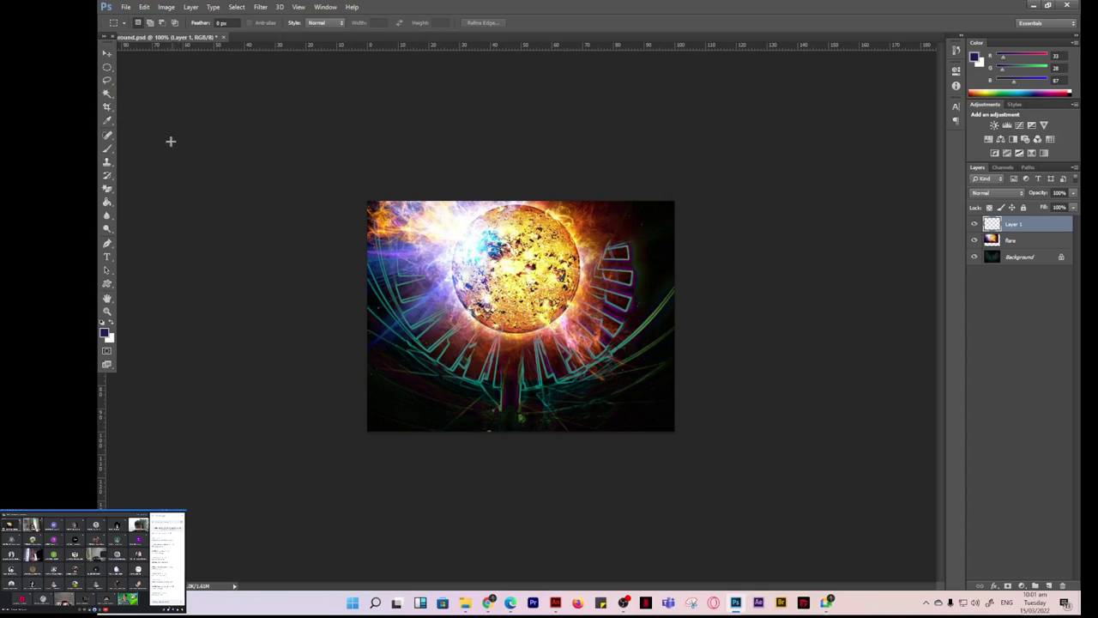
click(106, 283)
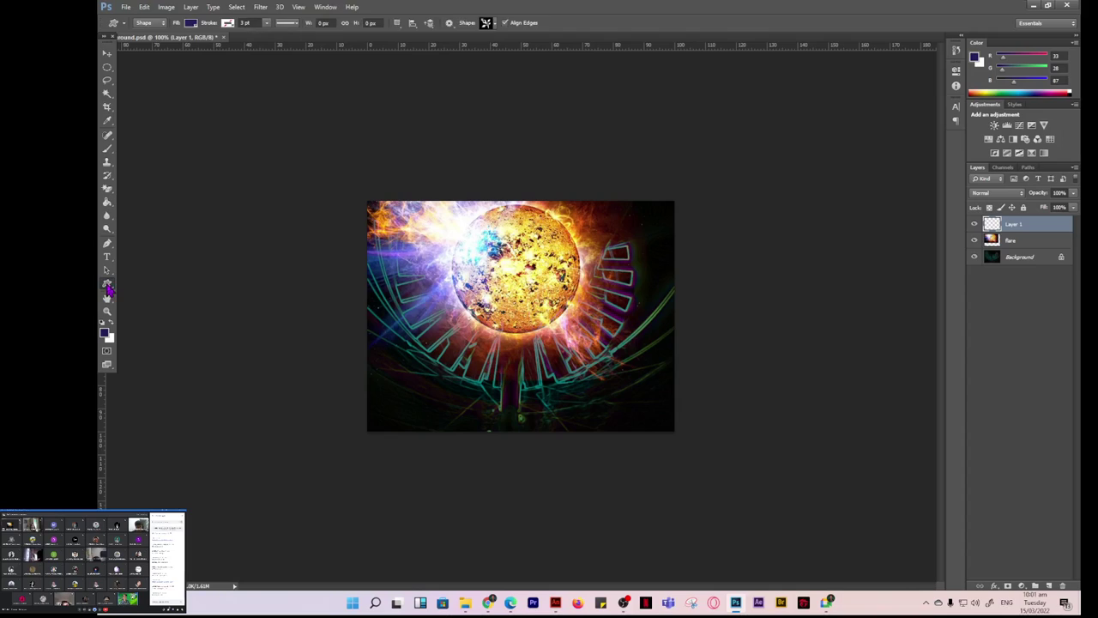
click(494, 24)
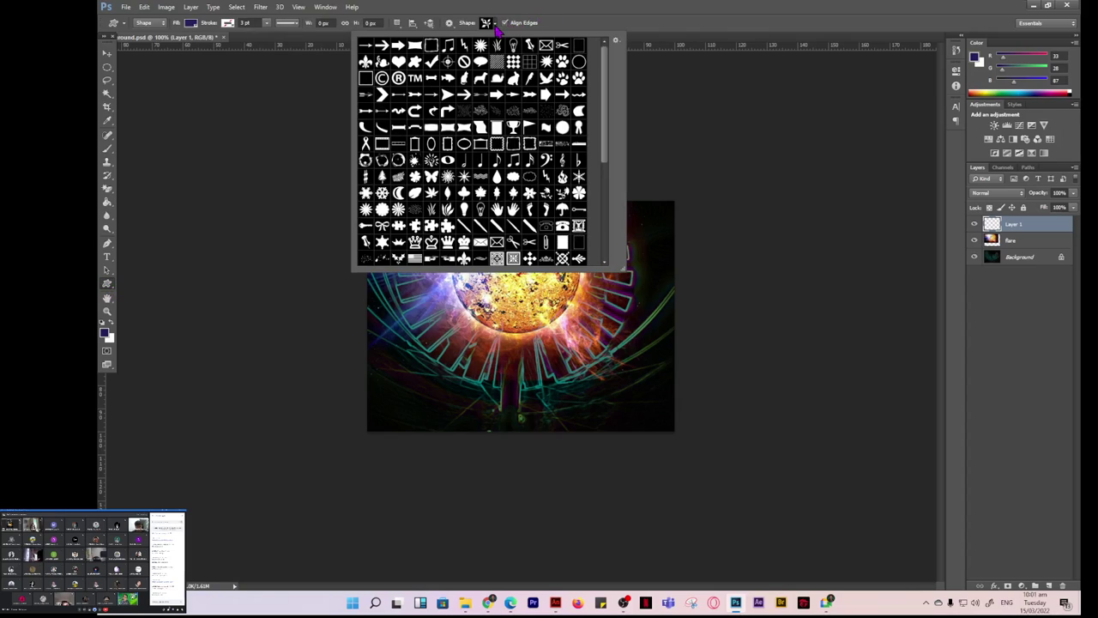
click(365, 61)
click(390, 355)
drag(389, 355, 448, 436)
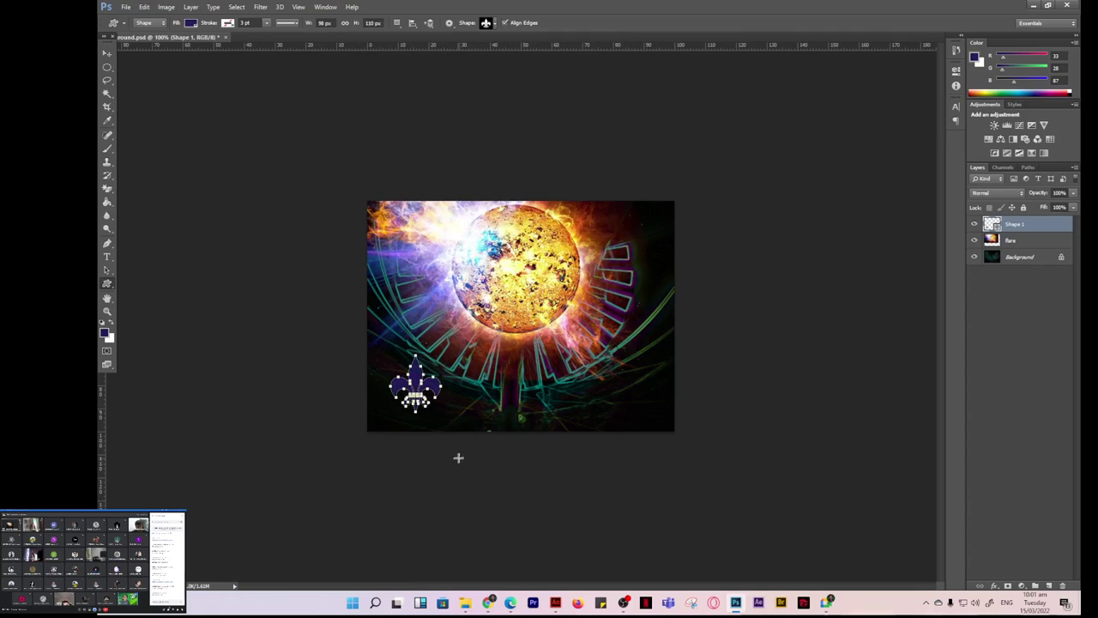
Transfer the fleur-de-lis onto the Animate stage and move it to the background's upper-left corner, at about X 29, Y 23.
click(106, 54)
click(1047, 7)
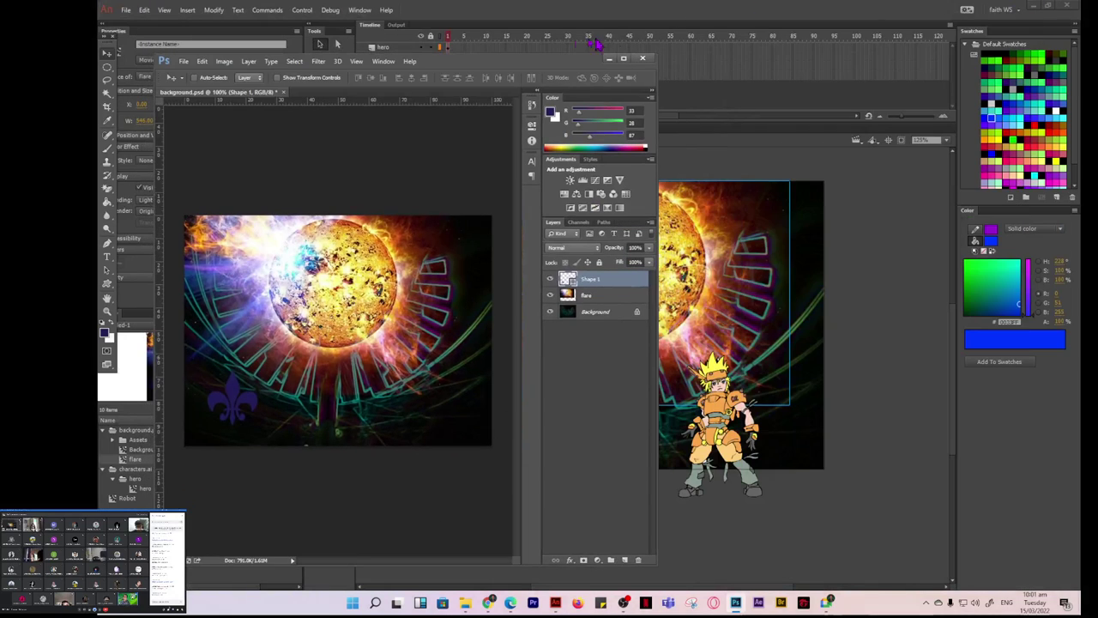
drag(197, 426, 729, 320)
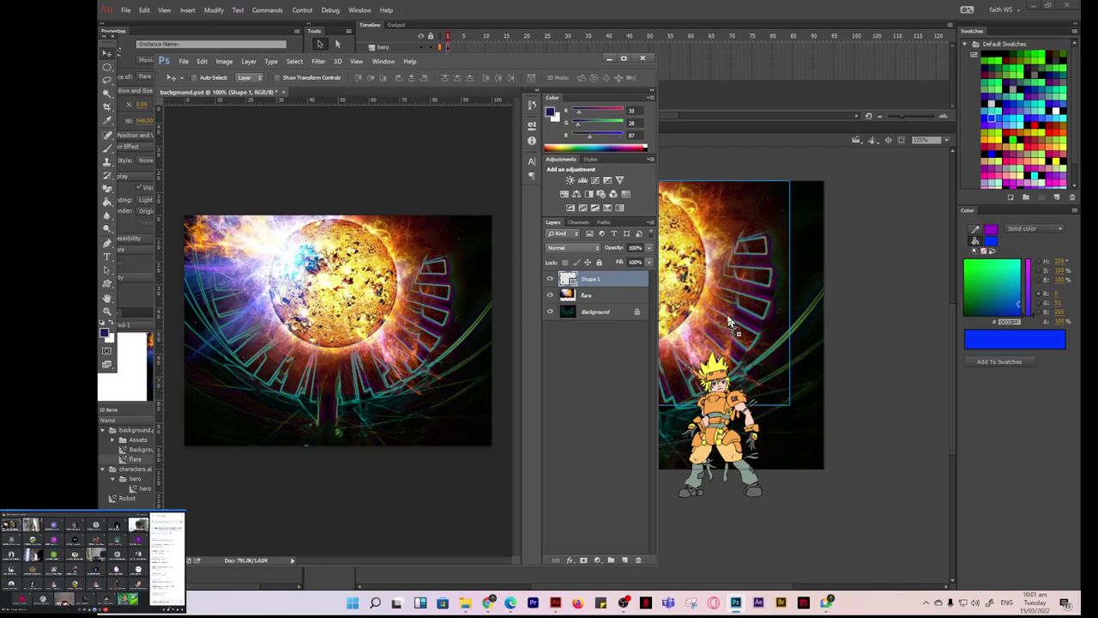
click(609, 59)
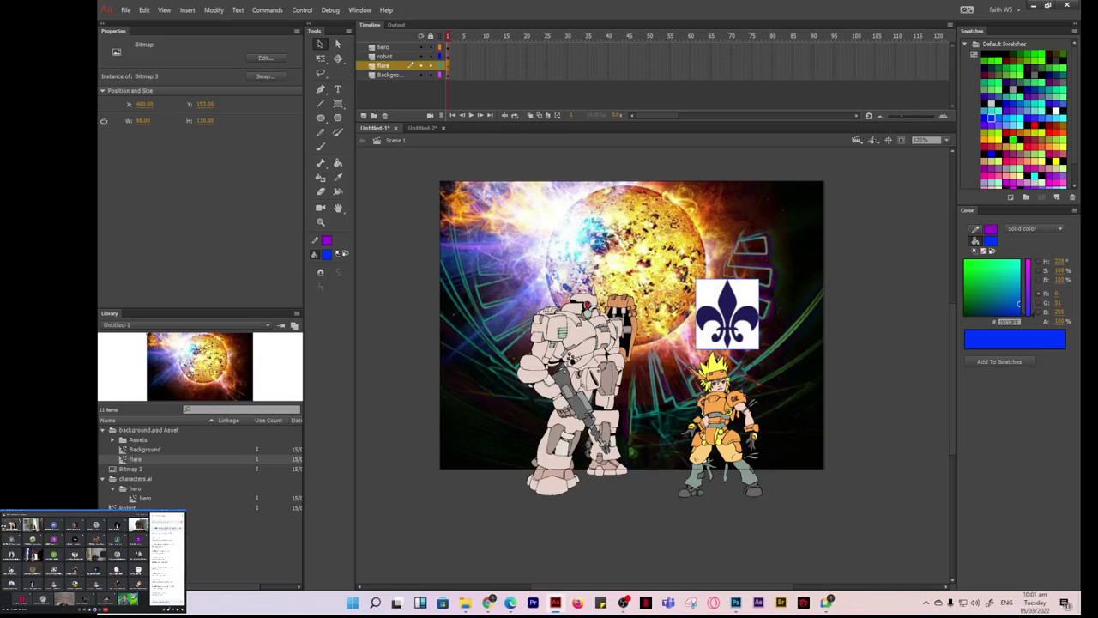
click(387, 287)
click(729, 318)
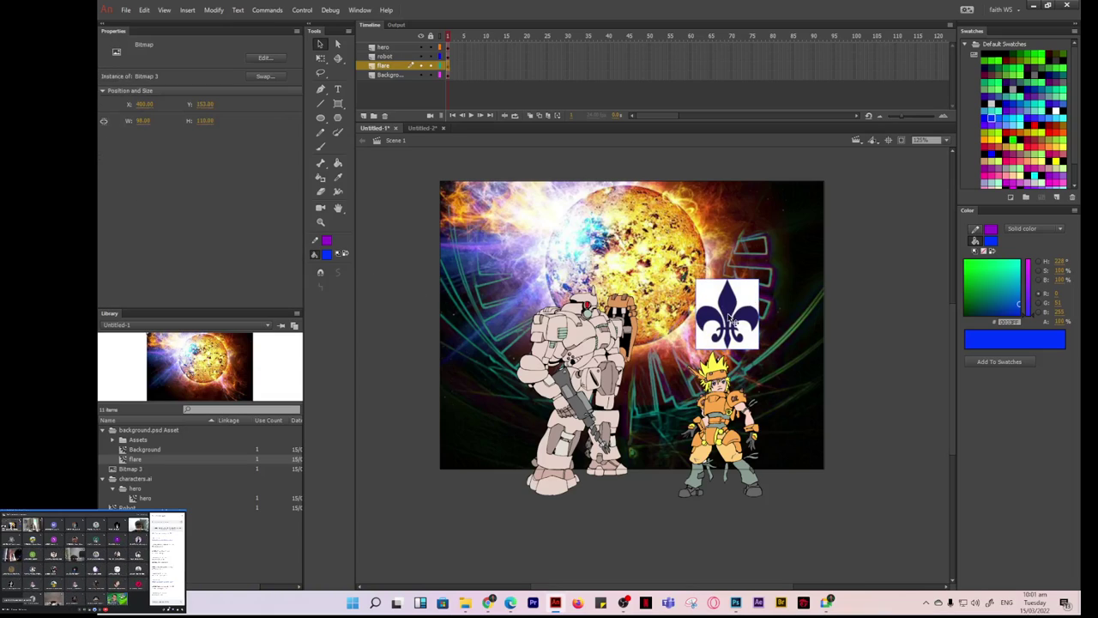
drag(729, 318, 491, 232)
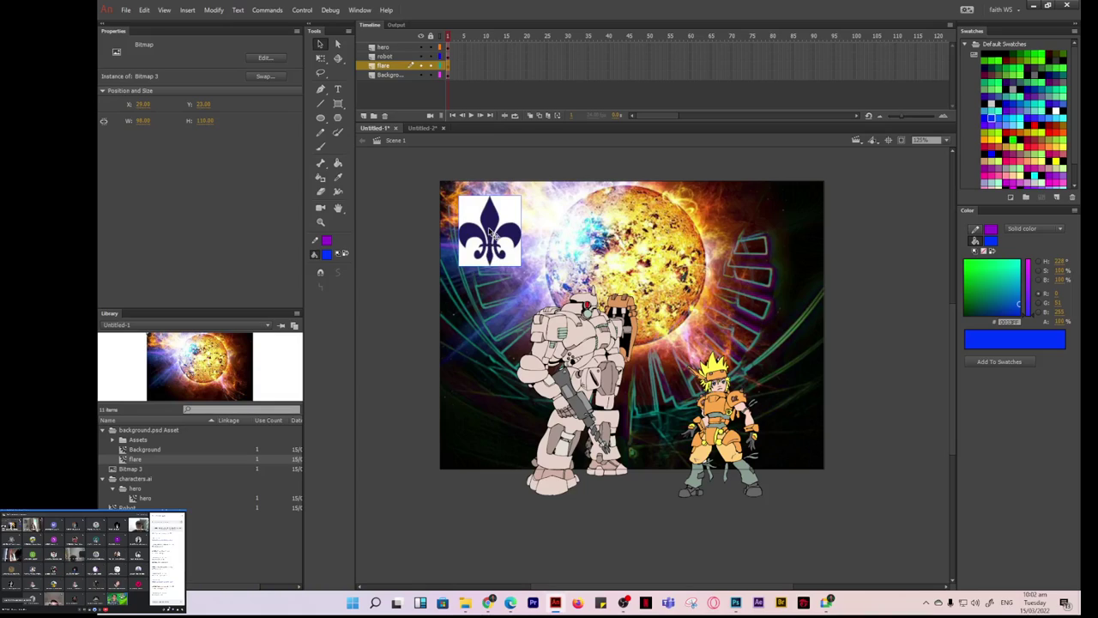
Convert the fleur-de-lis bitmap on the stage to a Movie Clip symbol.
click(134, 470)
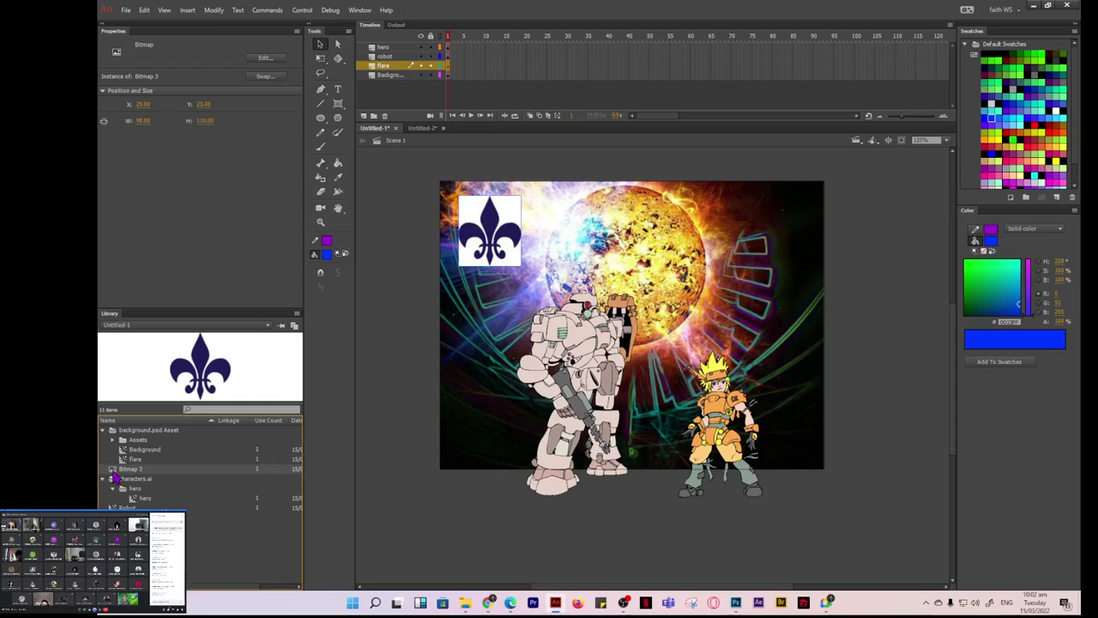
click(212, 10)
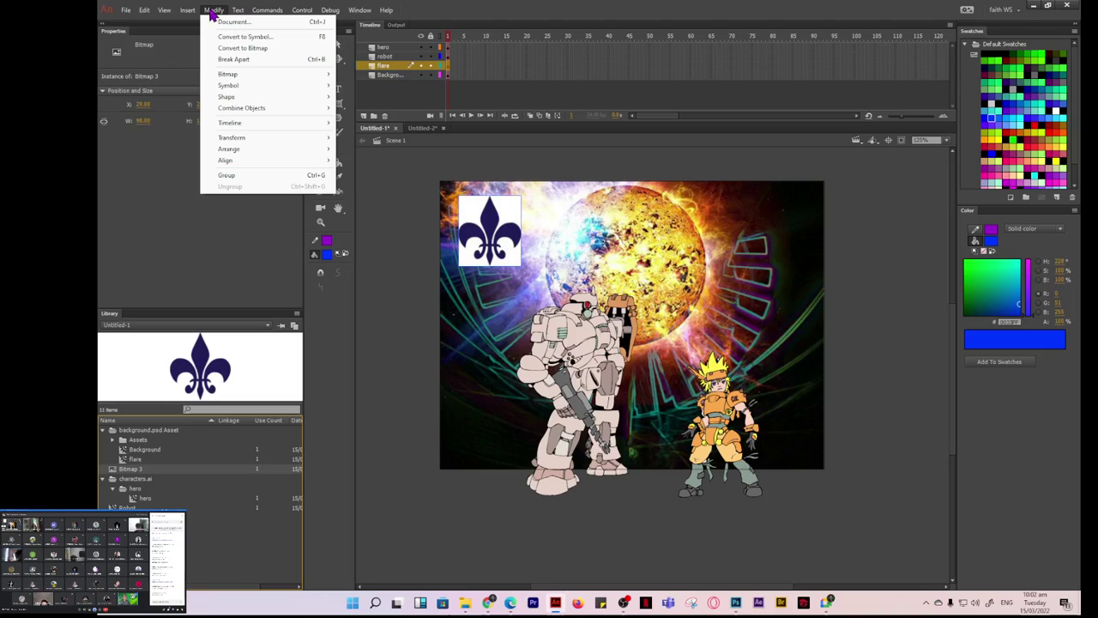
click(238, 38)
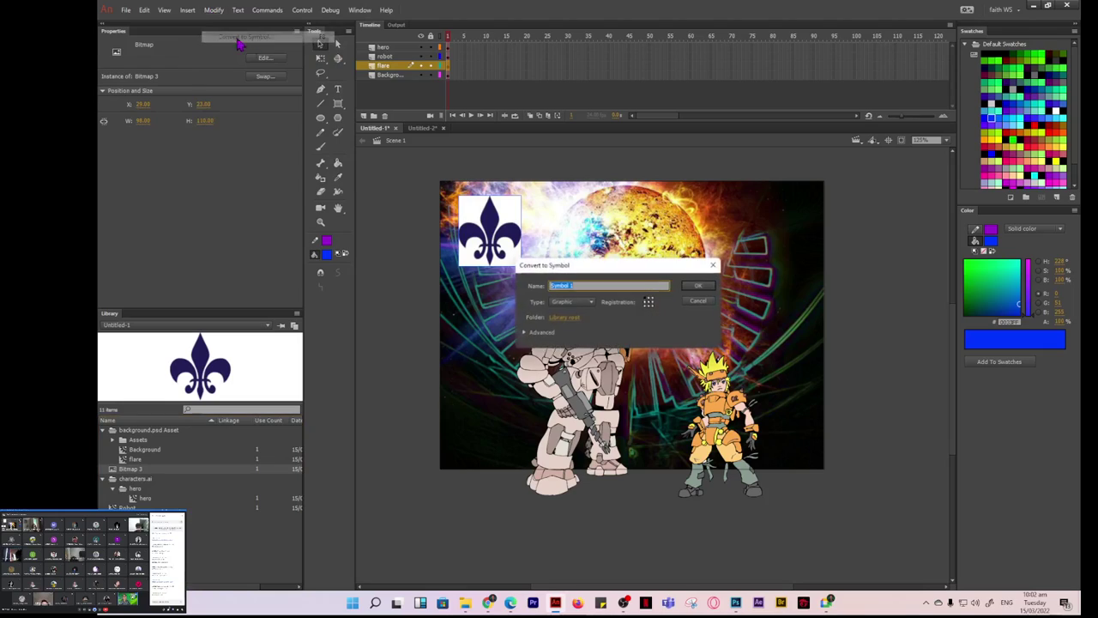
click(587, 303)
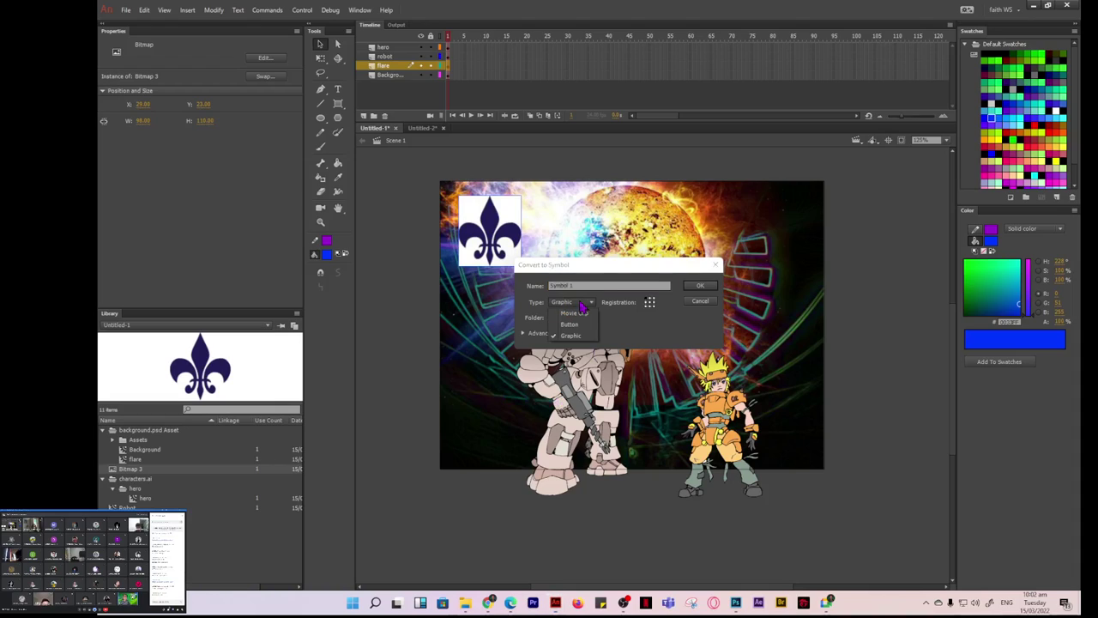
click(585, 314)
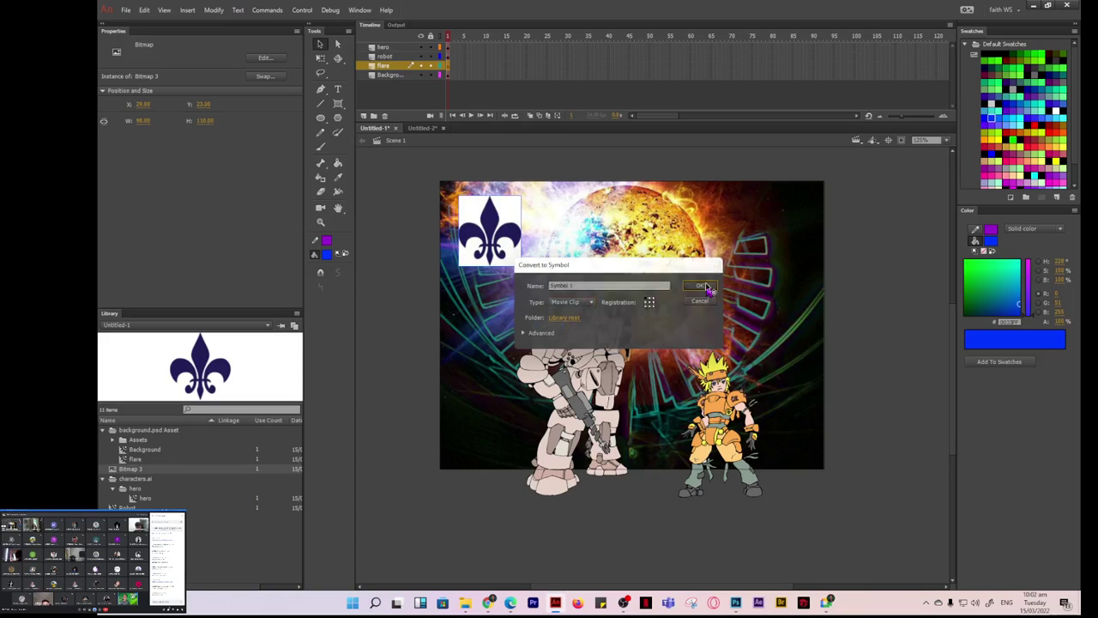
click(700, 285)
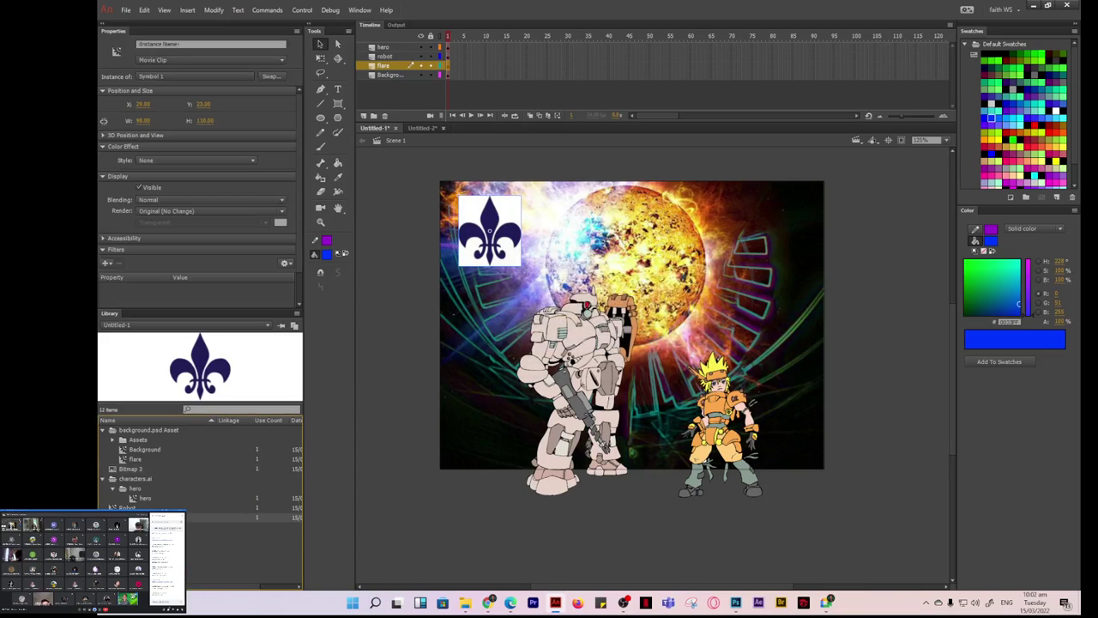
Delete the fleur-de-lis from the stage and remove Bitmap 3 and Symbol 1 from the library.
click(135, 470)
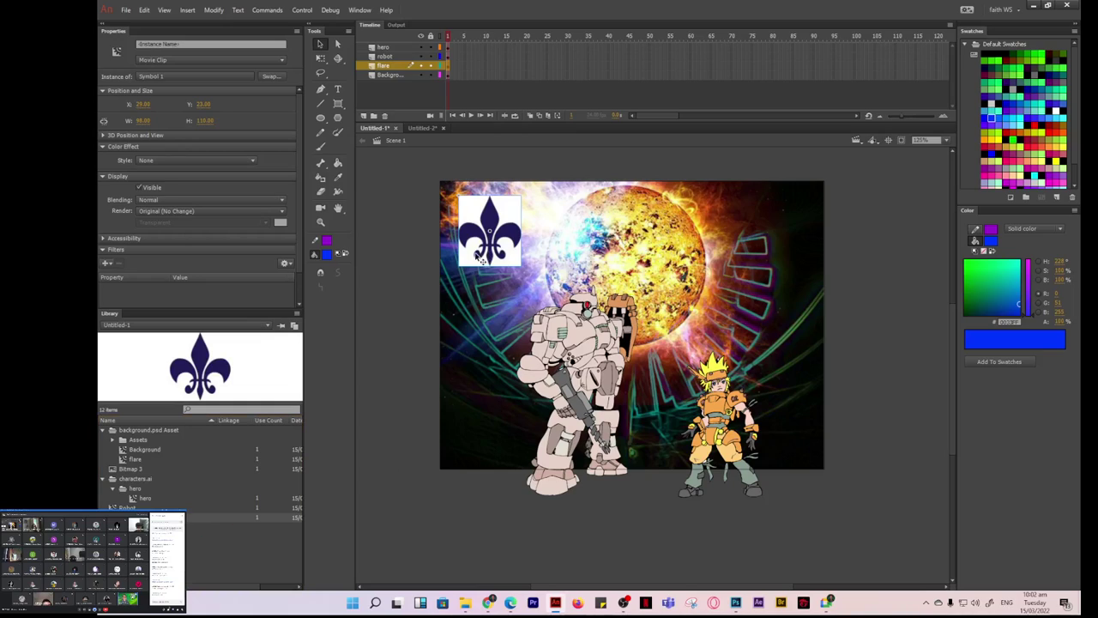
key(Delete)
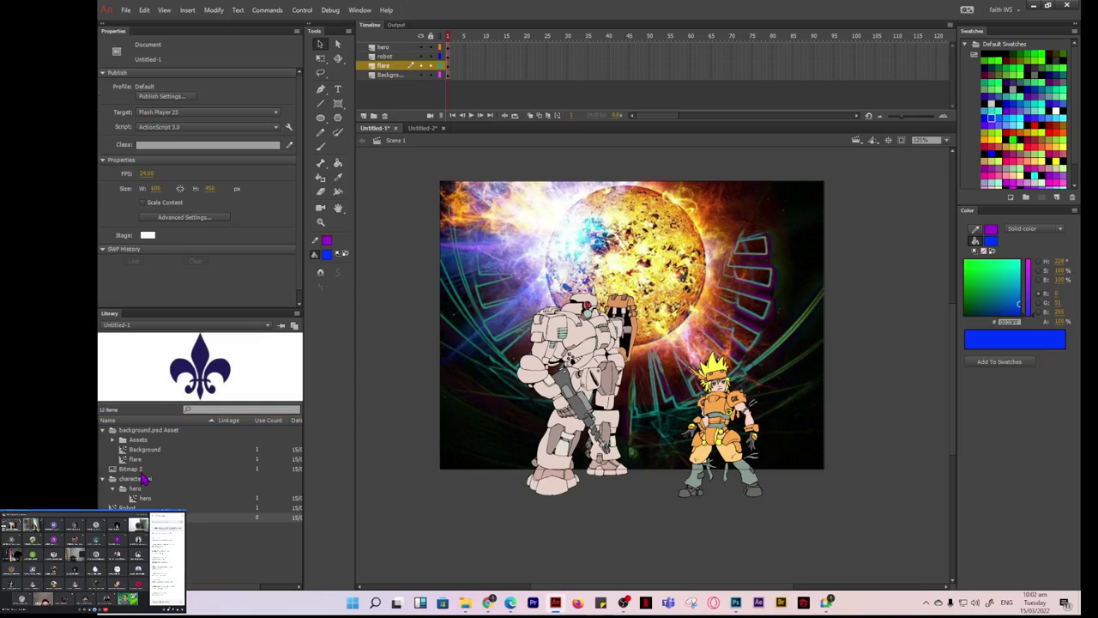
click(137, 470)
key(Delete)
click(137, 507)
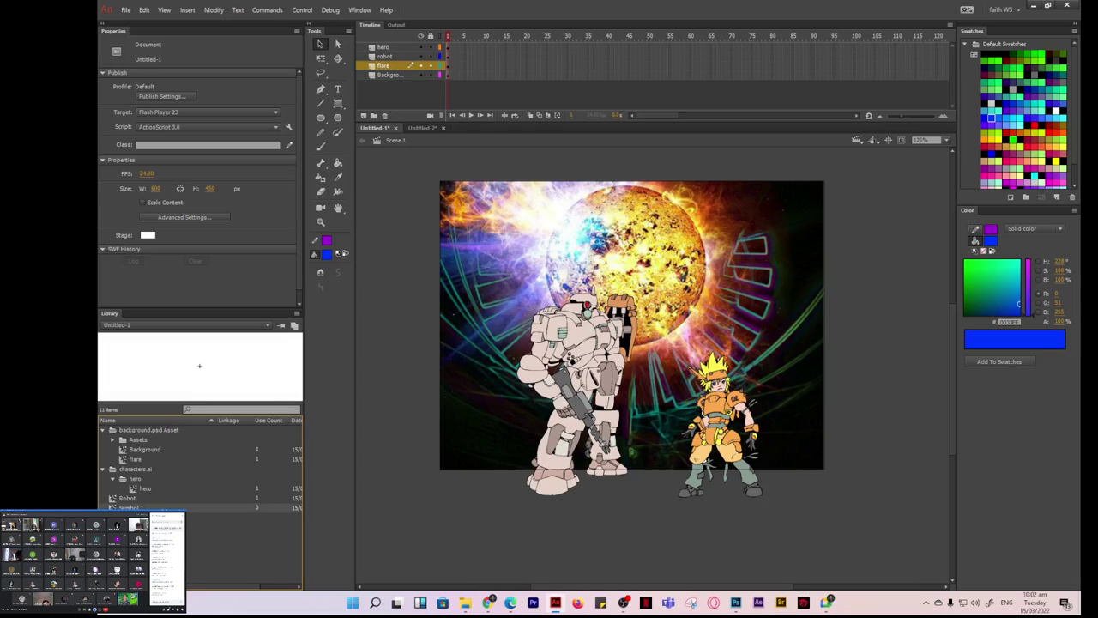
key(Delete)
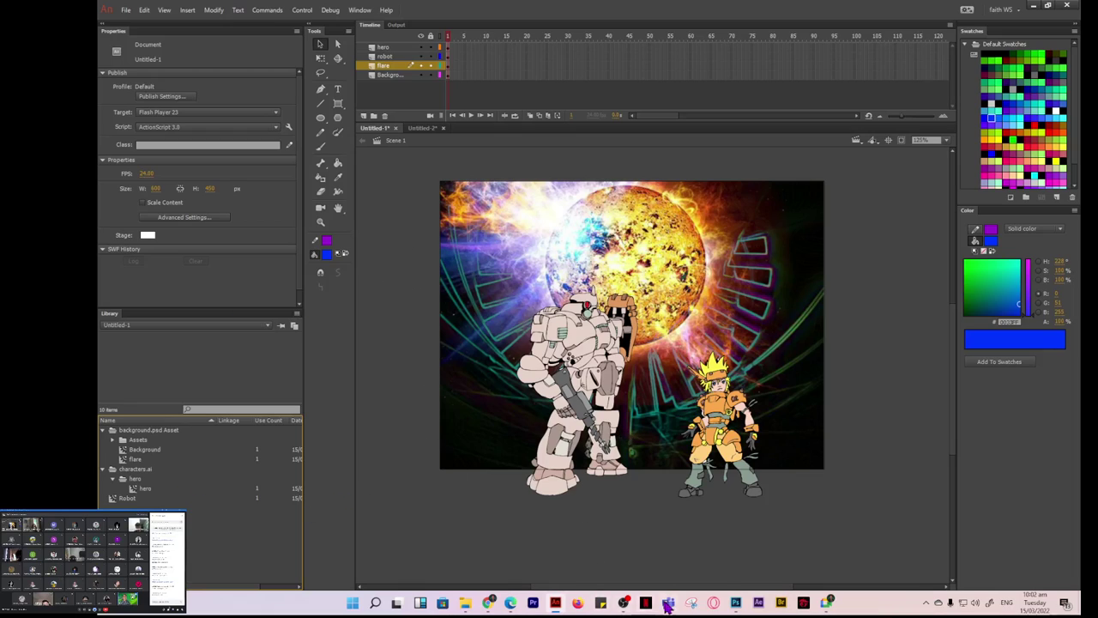
Switch to Photoshop and quit it without saving the changes to background.psd.
click(736, 604)
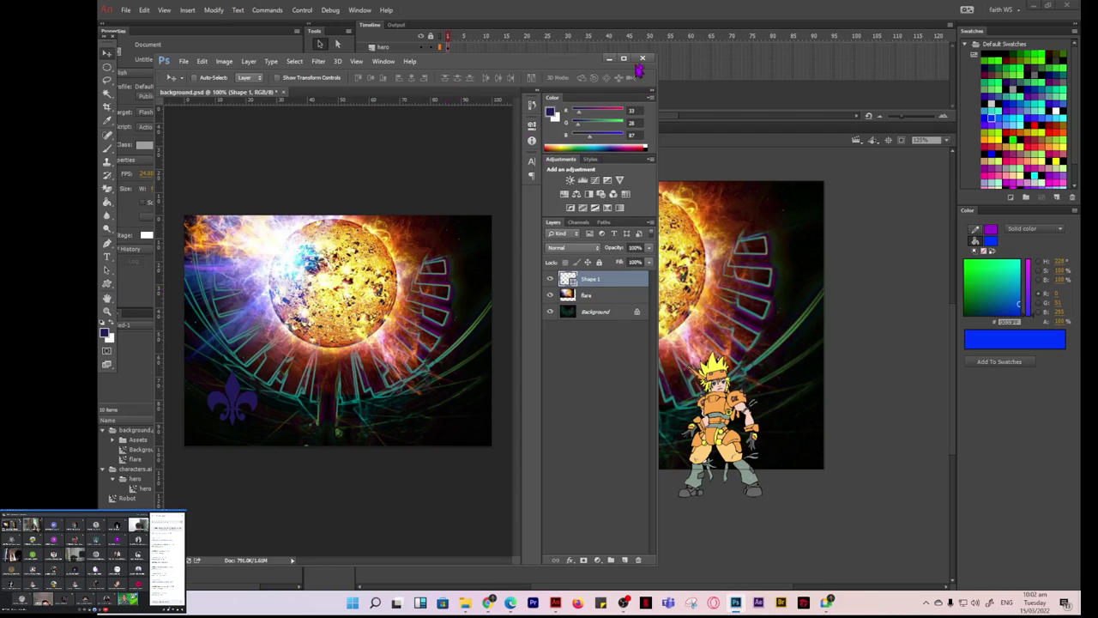
click(647, 61)
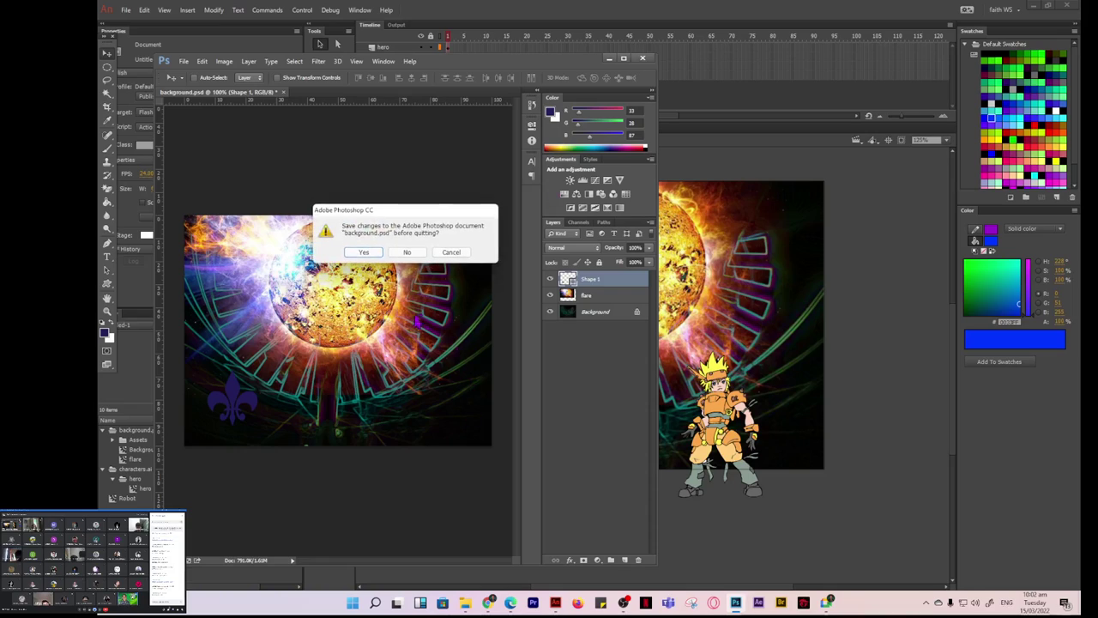
click(402, 252)
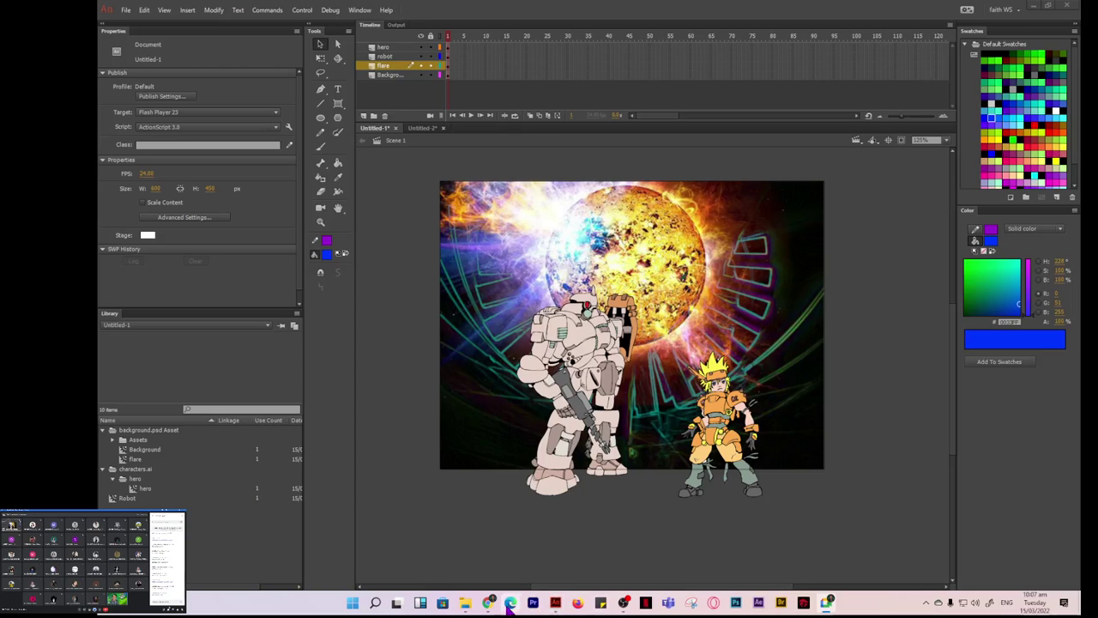
Switch to the symbols presentation in Chrome and read the slides on image formats and symbol instances.
mouse_move(488, 606)
click(420, 566)
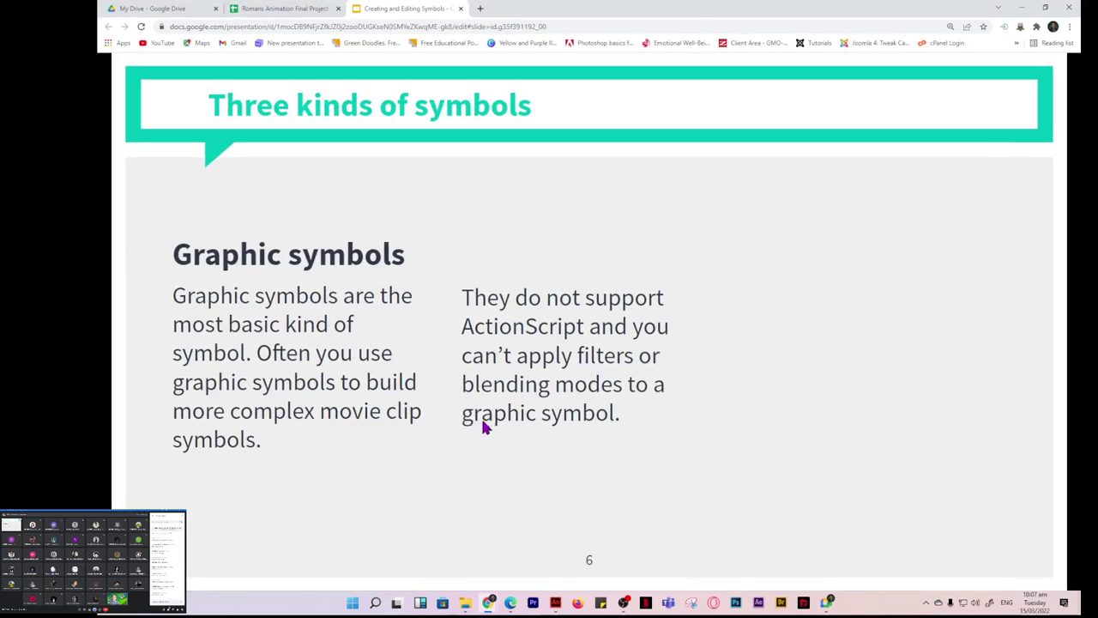
key(Right)
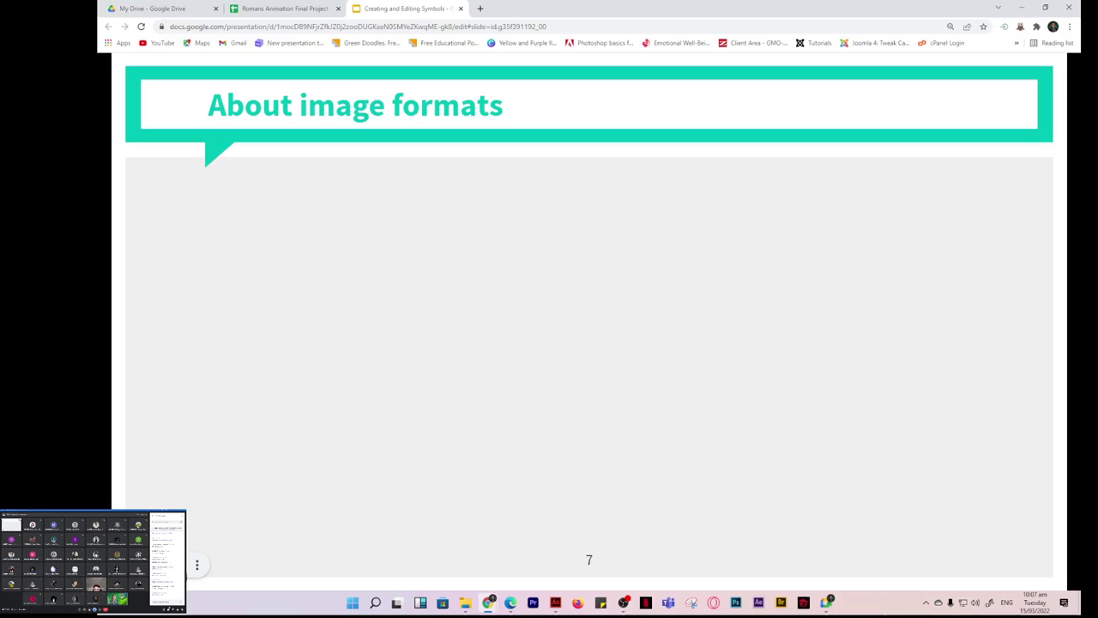
key(Right)
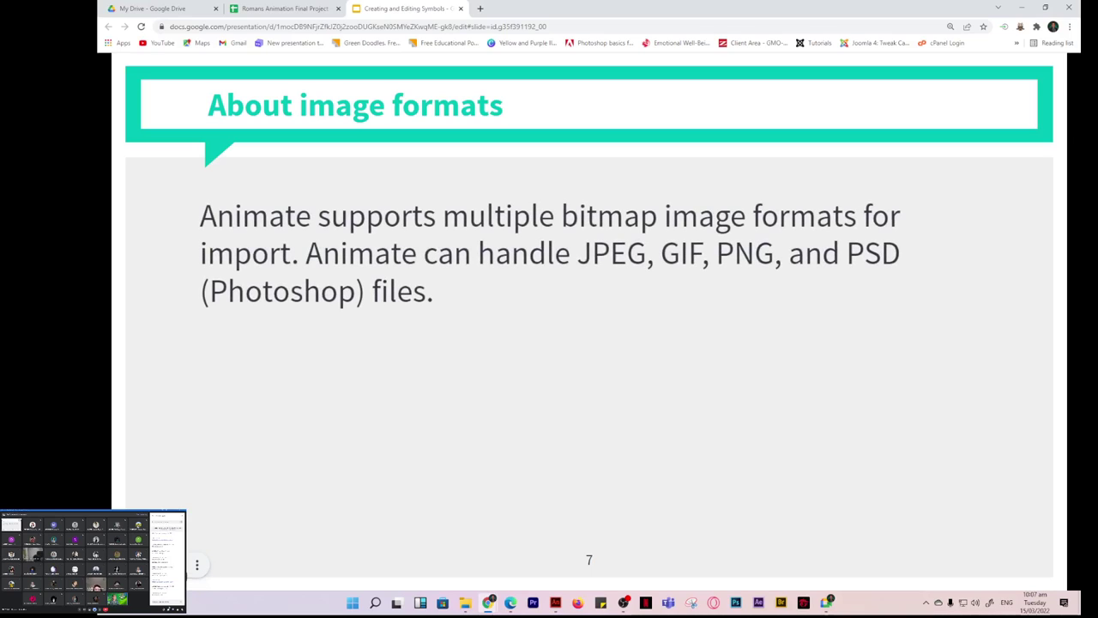
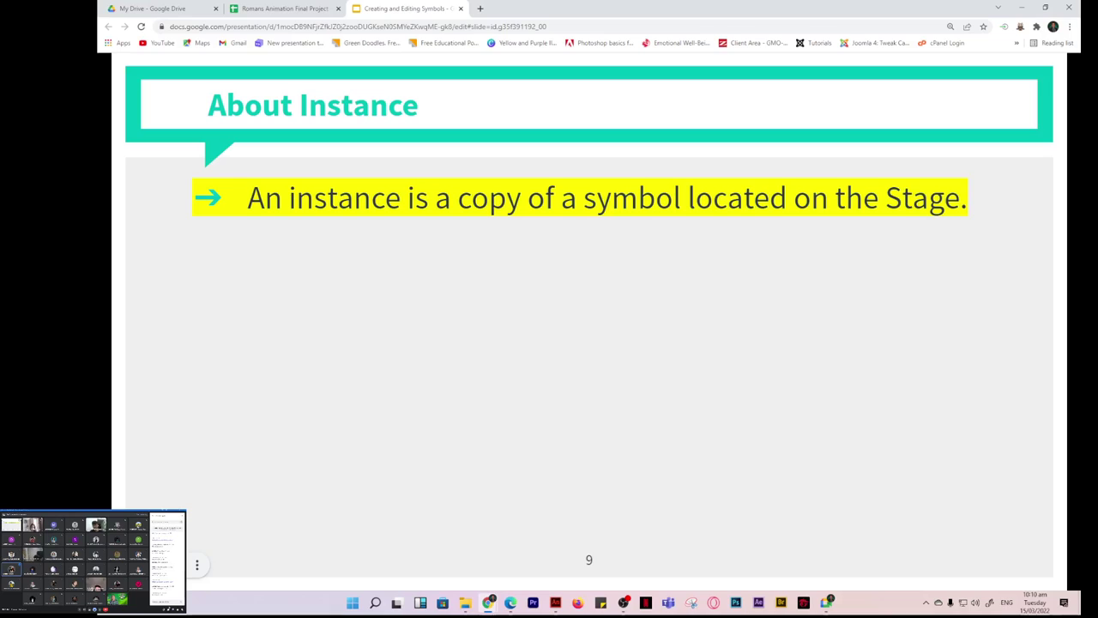
key(Right)
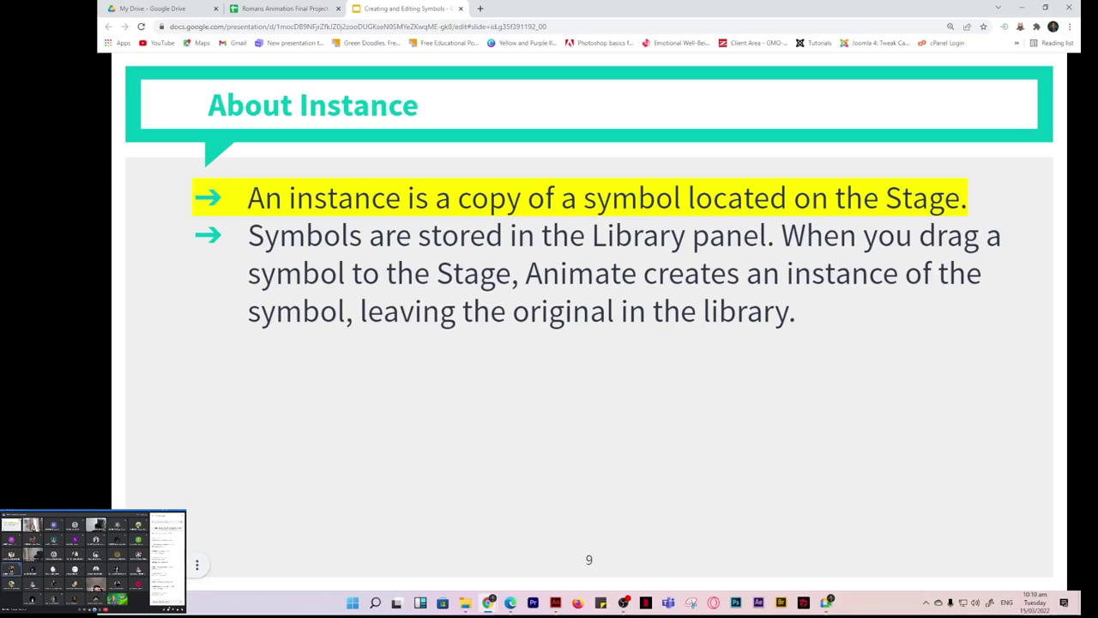
key(Right)
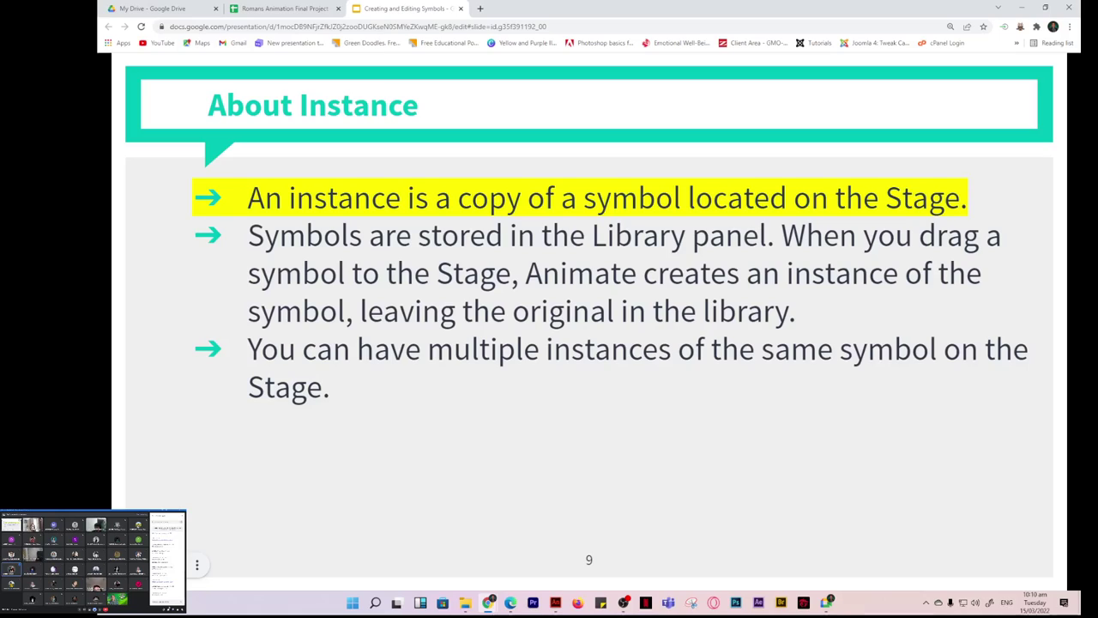
key(Right)
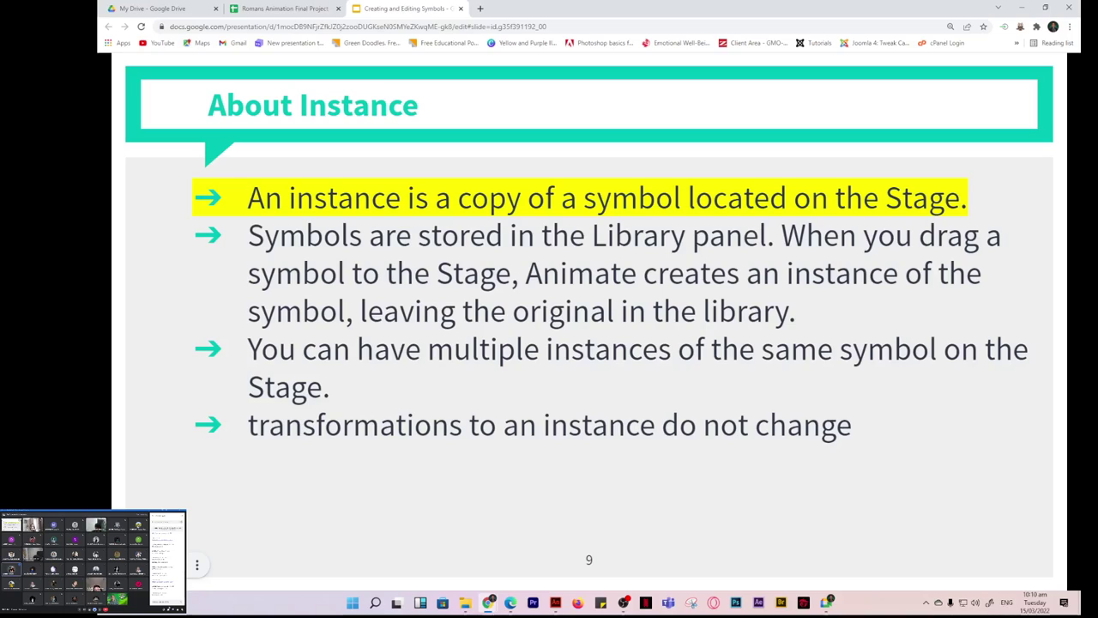
key(Right)
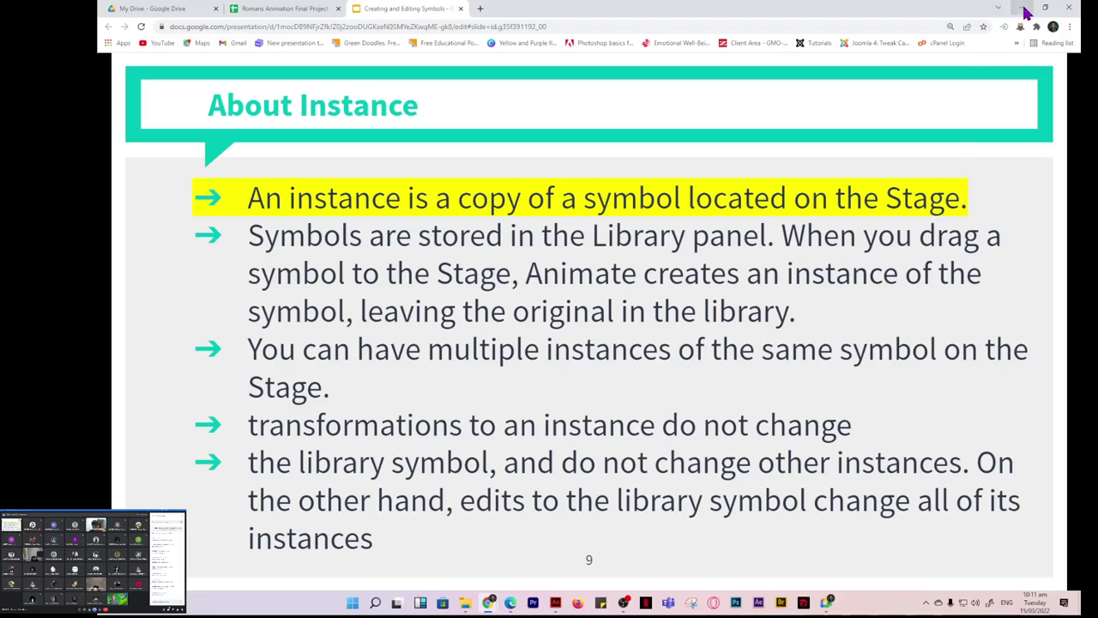
Return to Animate and place a second instance of the Robot symbol in the stage's upper-left area.
key(alt+Tab)
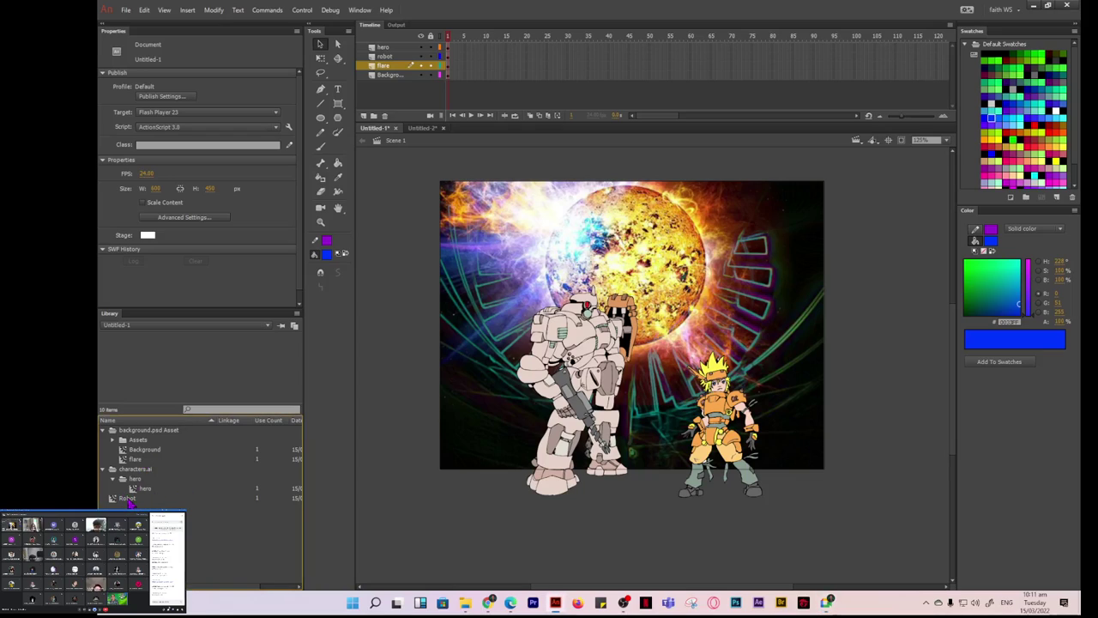
click(127, 498)
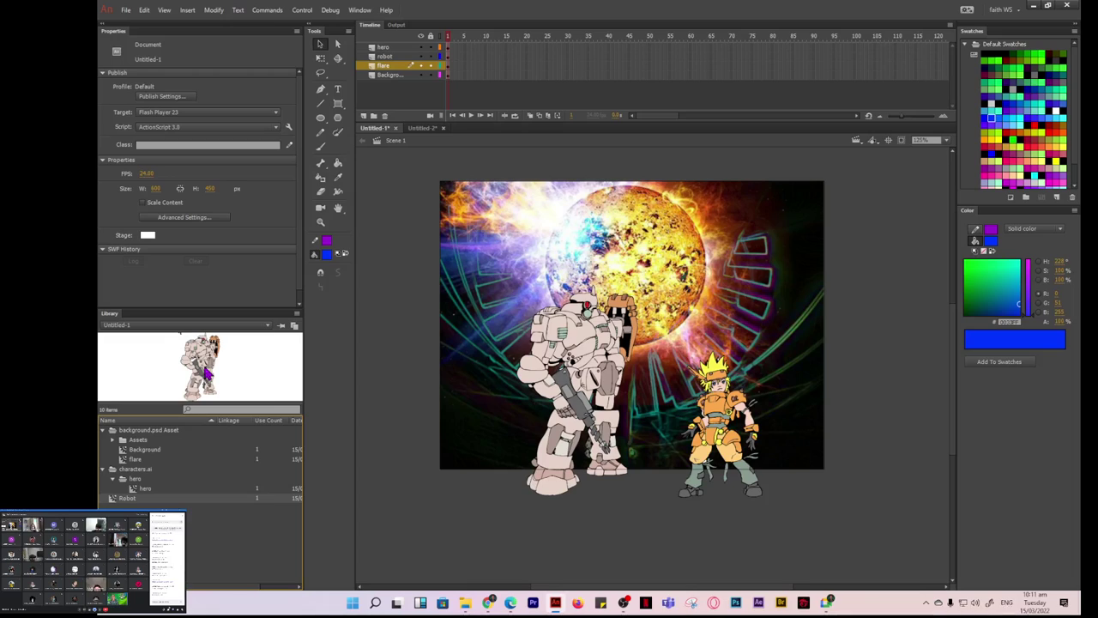
drag(206, 371, 507, 249)
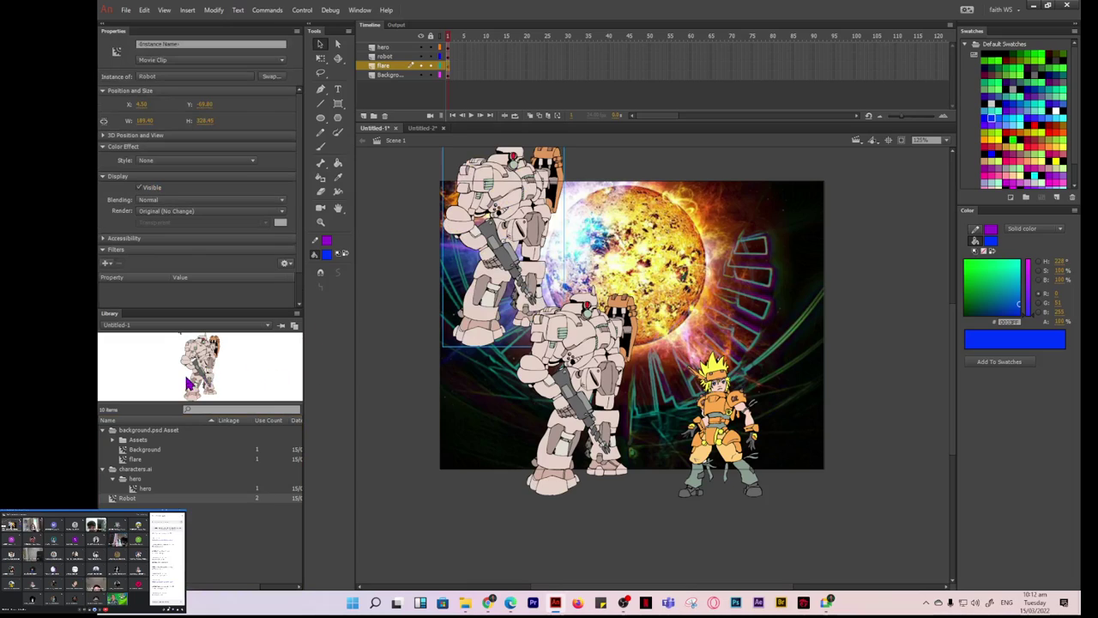
Add a third Robot instance near the sun, scale it to about 113 × 195 px, and scale the upper-left one to about 122 × 212 px.
drag(665, 287, 700, 279)
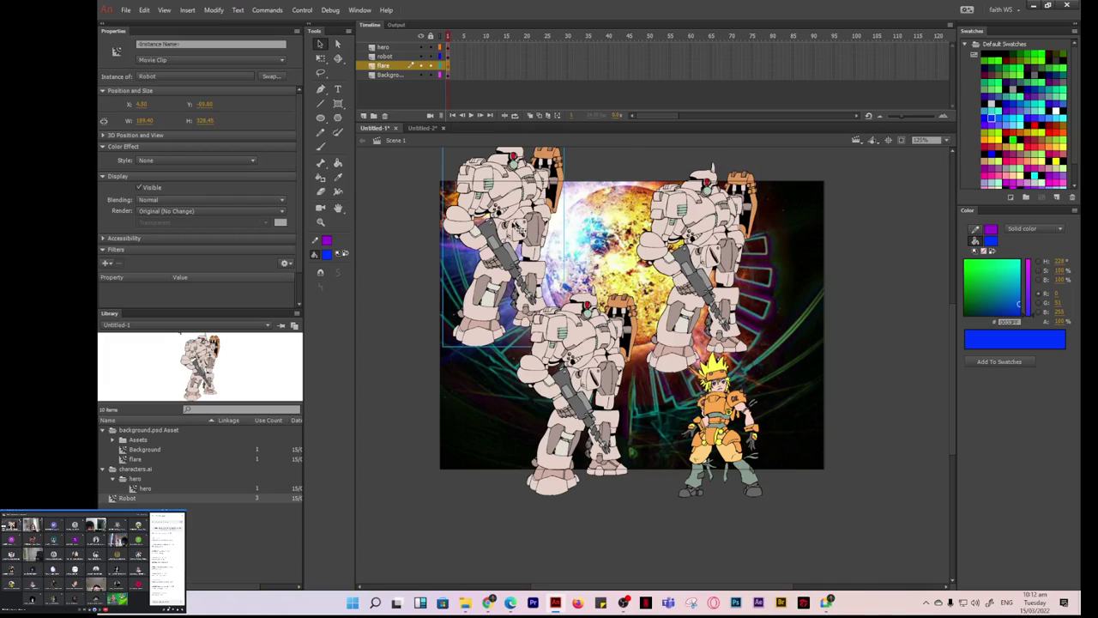
click(320, 60)
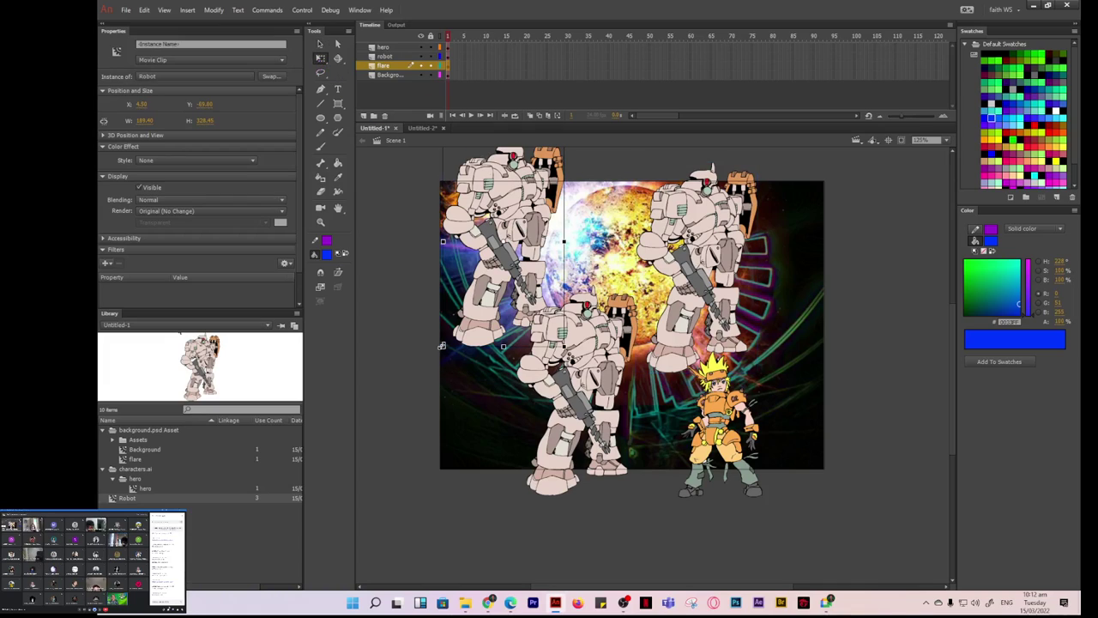
drag(443, 347, 464, 318)
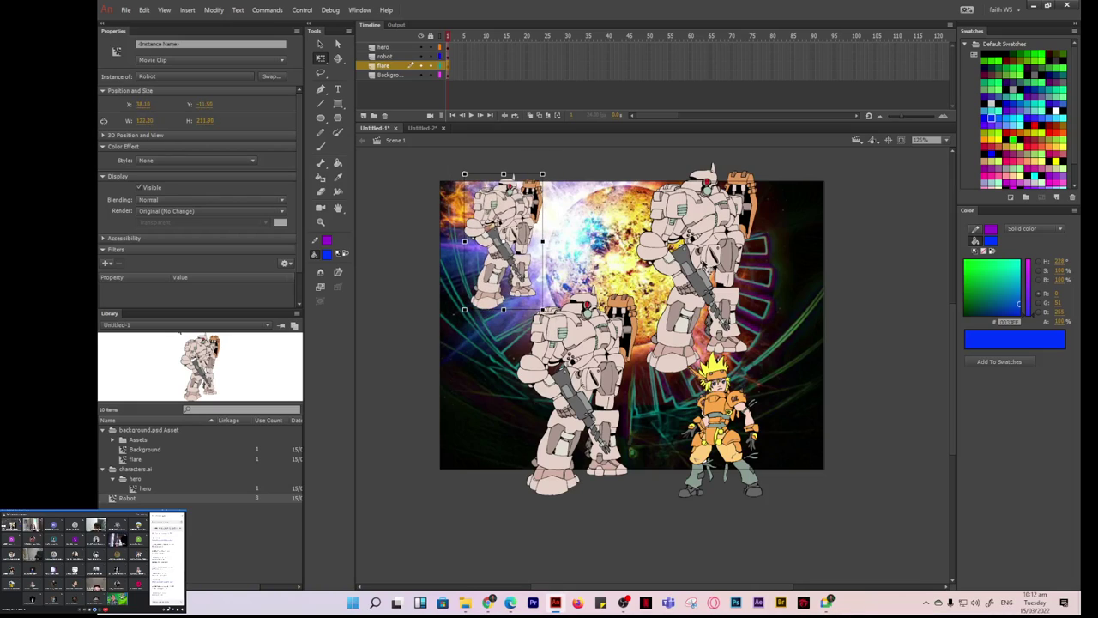
click(708, 267)
drag(636, 374, 666, 245)
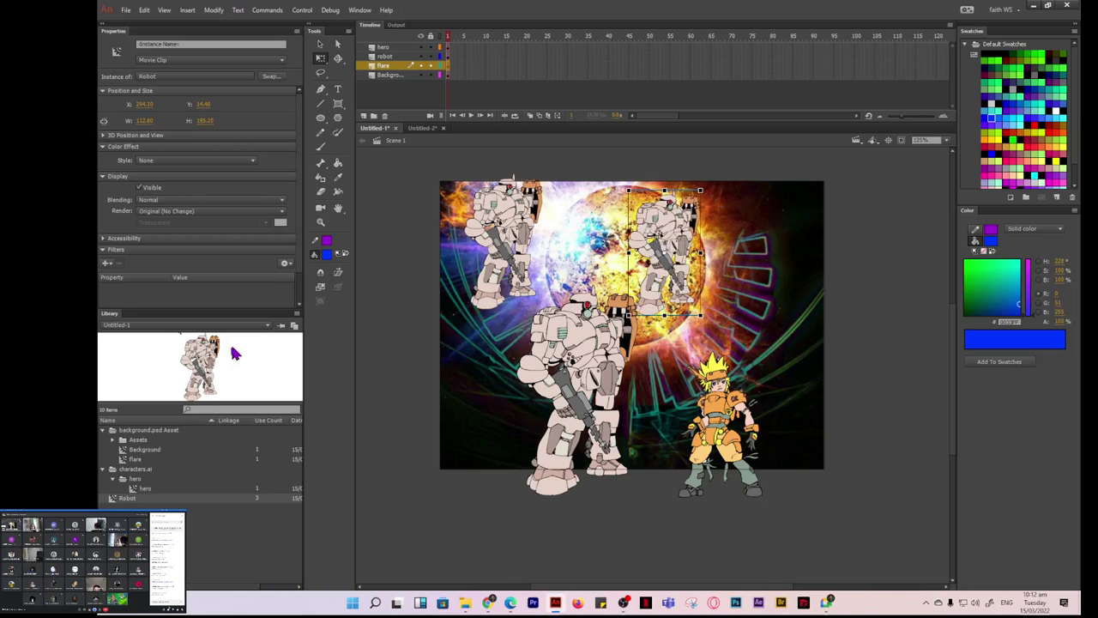
Add a fourth Robot instance, scale it to about 109 × 190 px, and position it above the hero near the stage's right edge.
drag(230, 342, 744, 309)
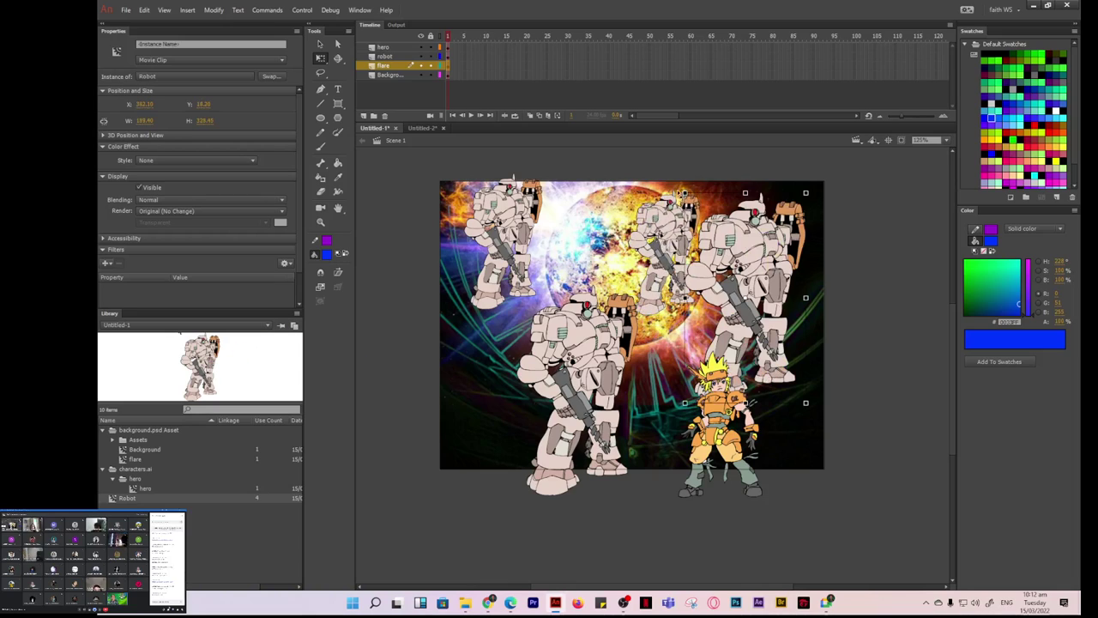
drag(684, 193, 710, 229)
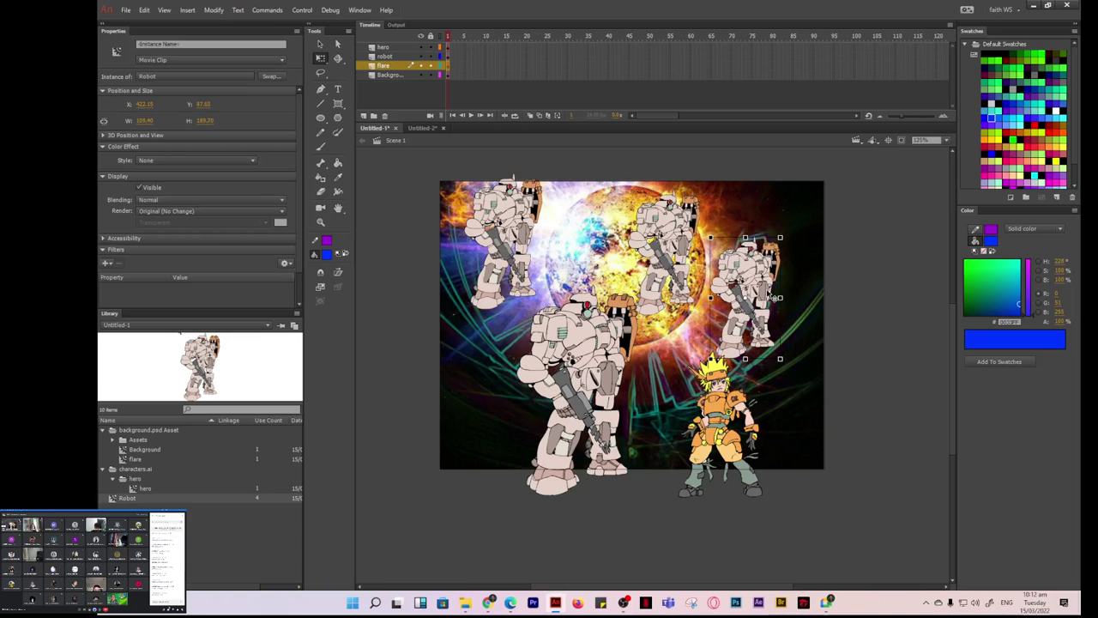
drag(775, 298, 791, 269)
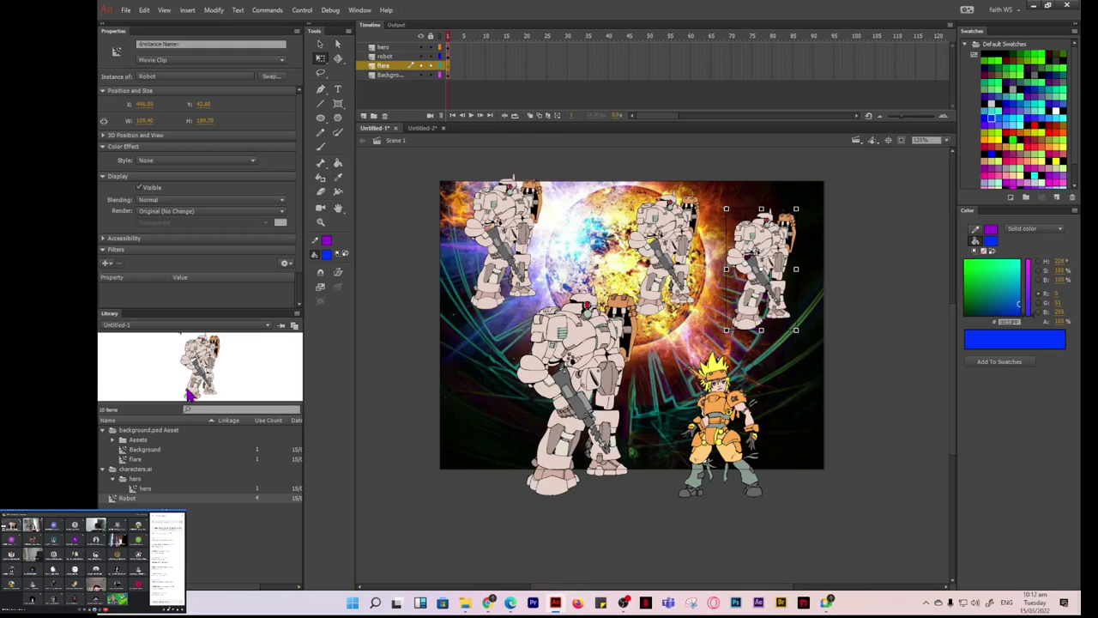
click(398, 443)
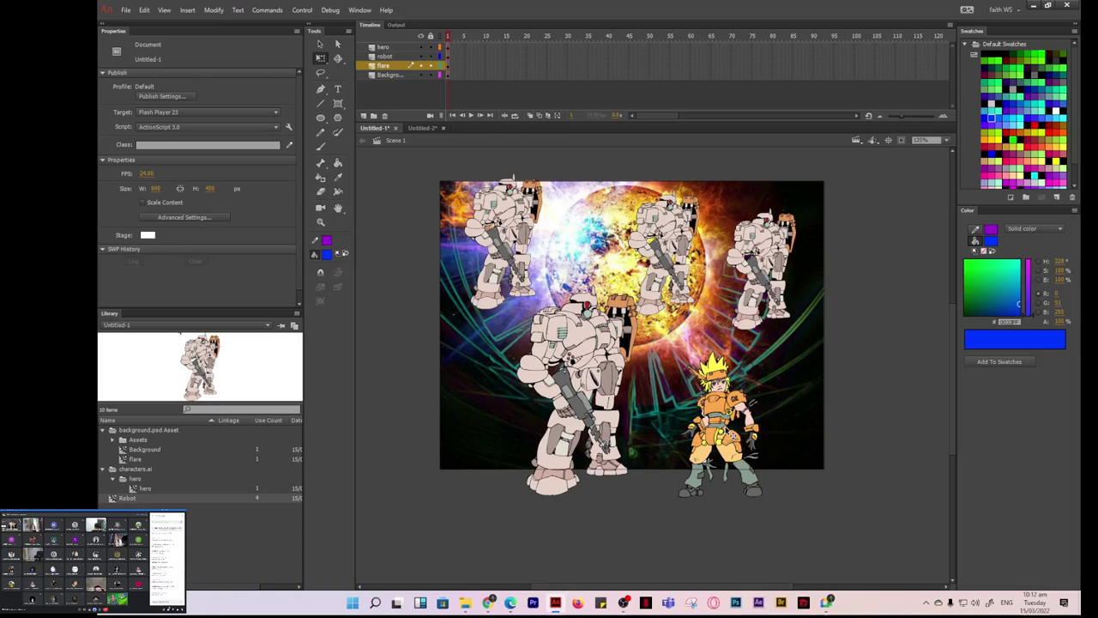
click(720, 412)
click(397, 297)
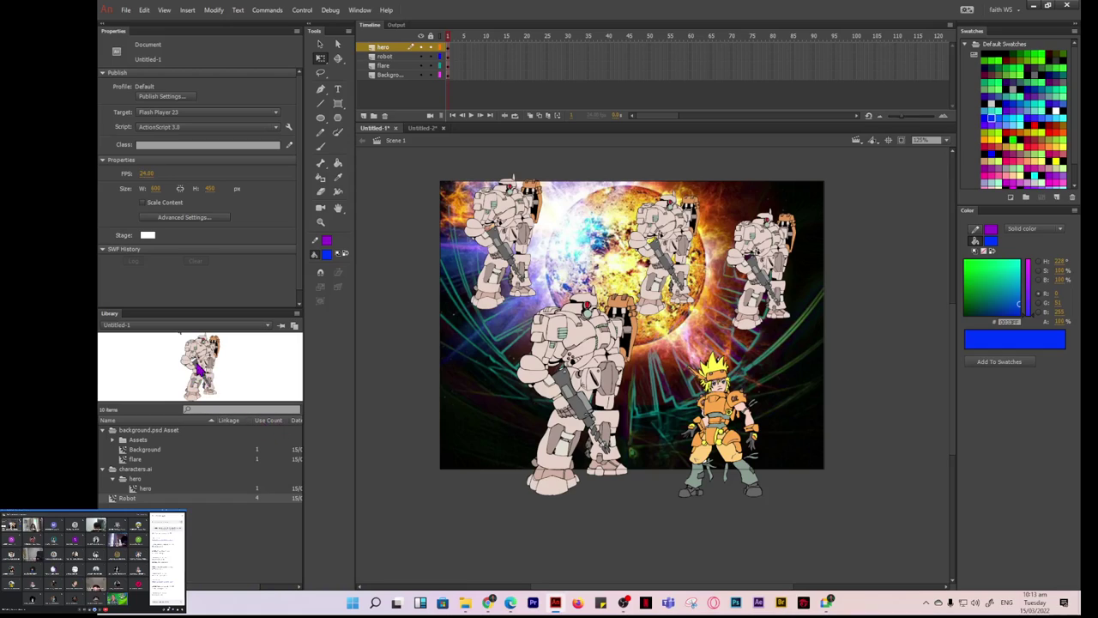
Open the Robot symbol from the library for editing and go into its group down to the chest plate's drawing object.
double_click(204, 370)
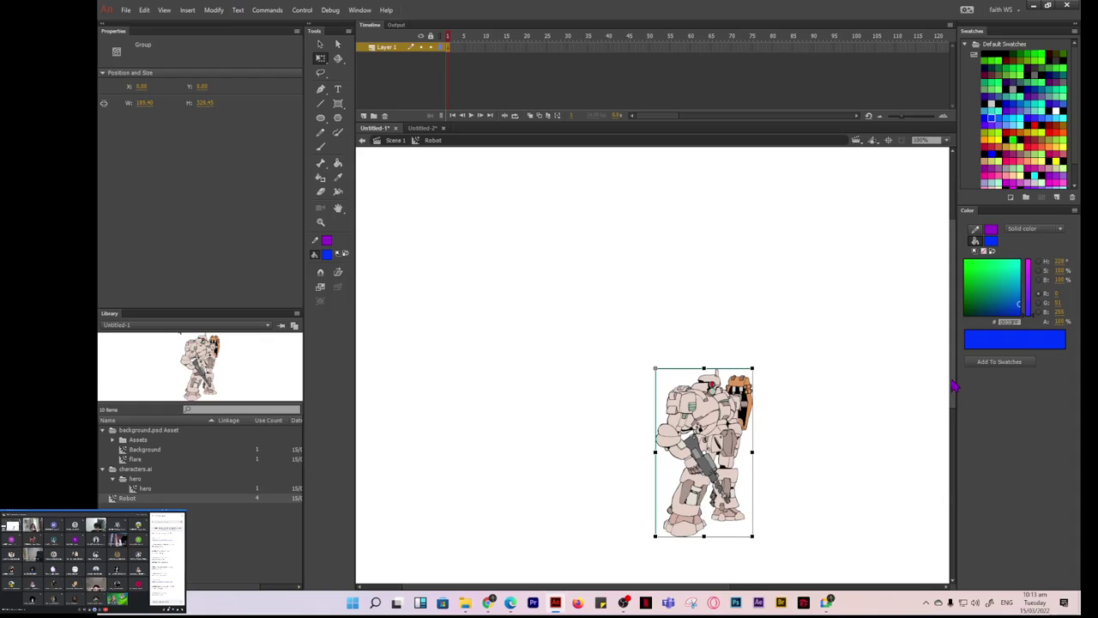
scroll(954, 412, down, 3)
scroll(959, 424, down, 1)
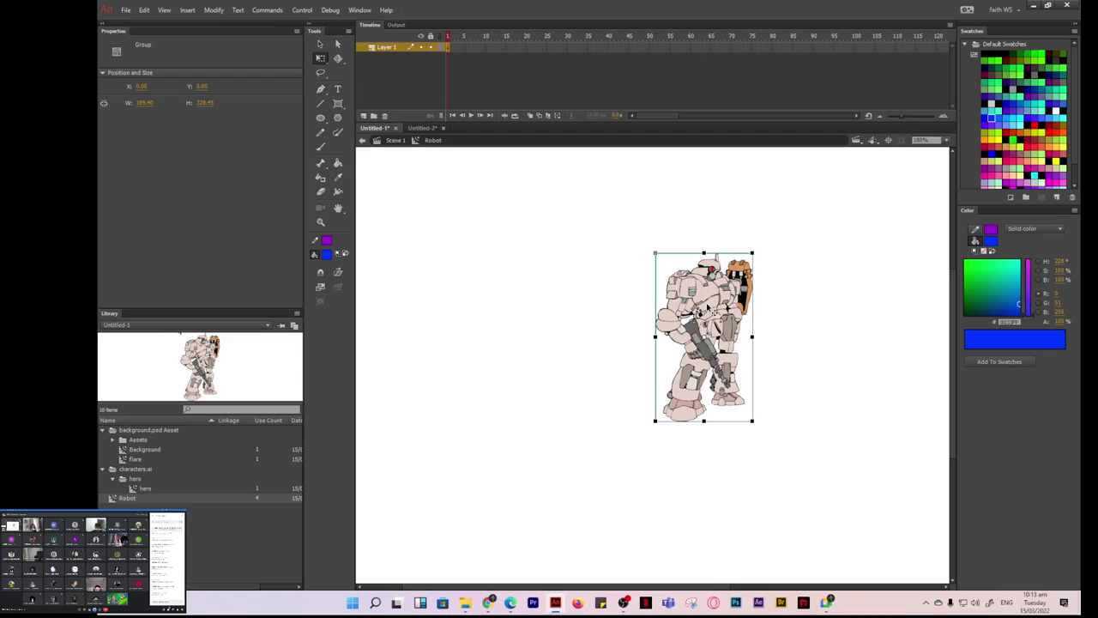
double_click(708, 305)
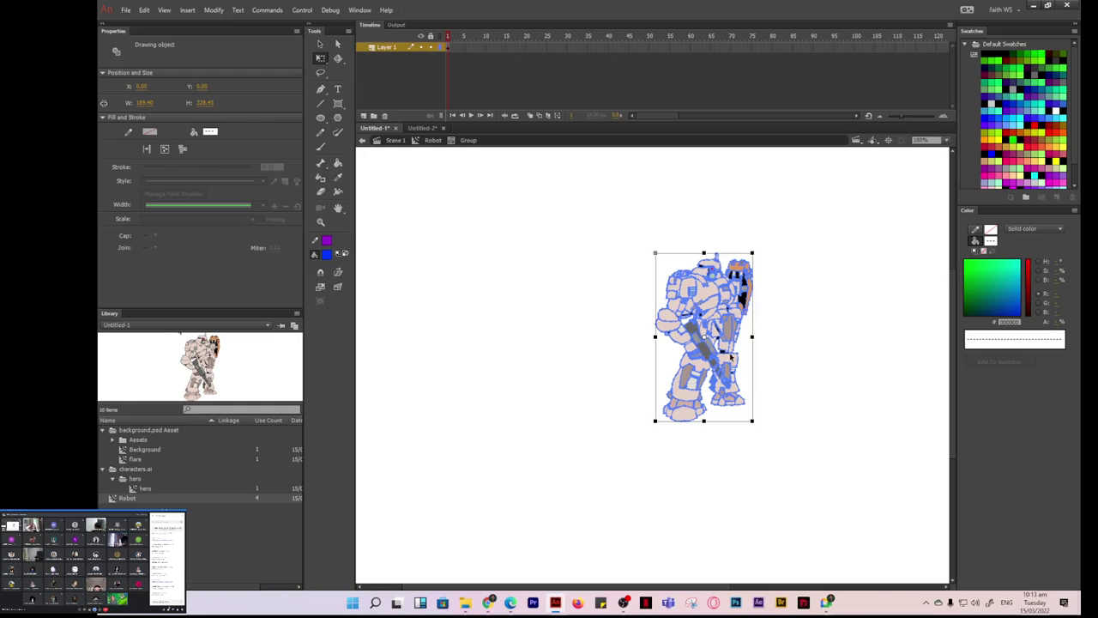
click(712, 296)
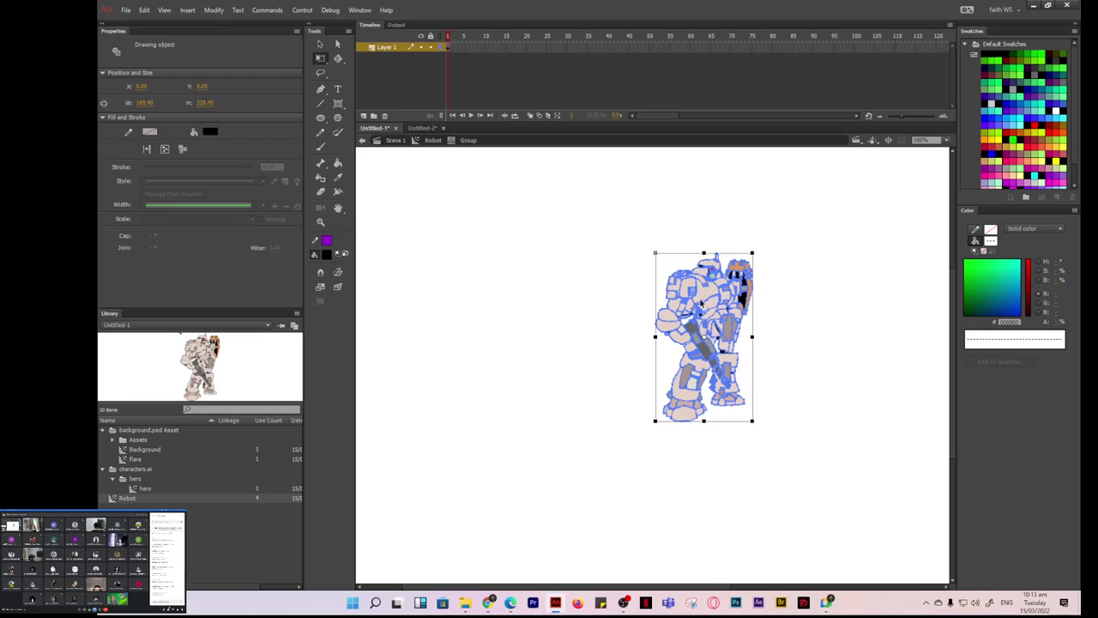
double_click(711, 296)
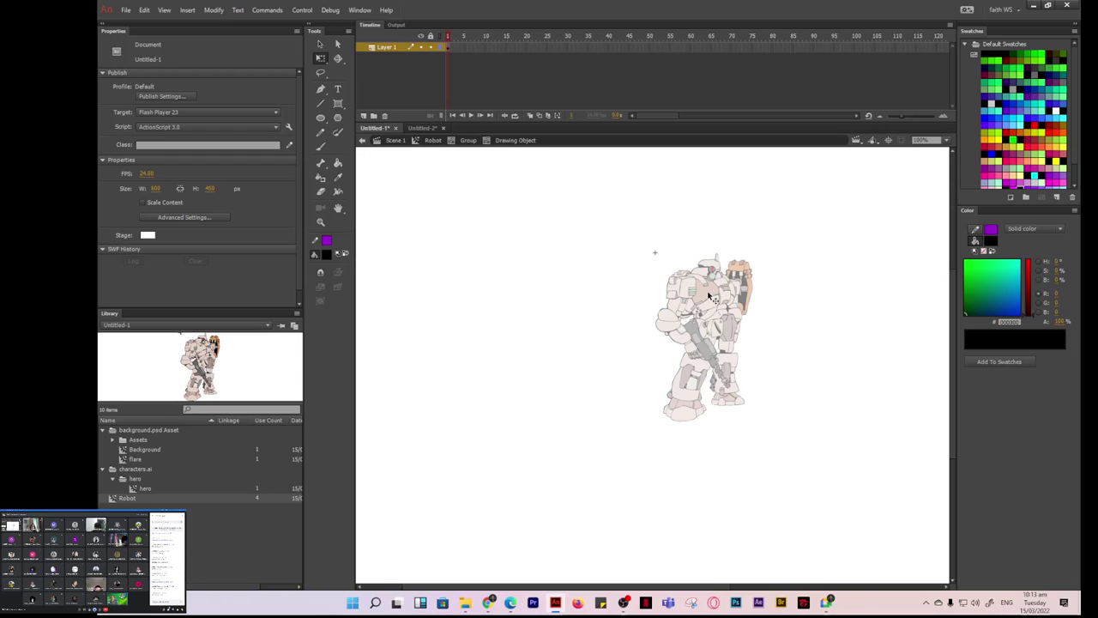
Fill the robot's chest plate with cyan #33FFFF using the Paint Bucket, and return to Scene 1.
click(337, 162)
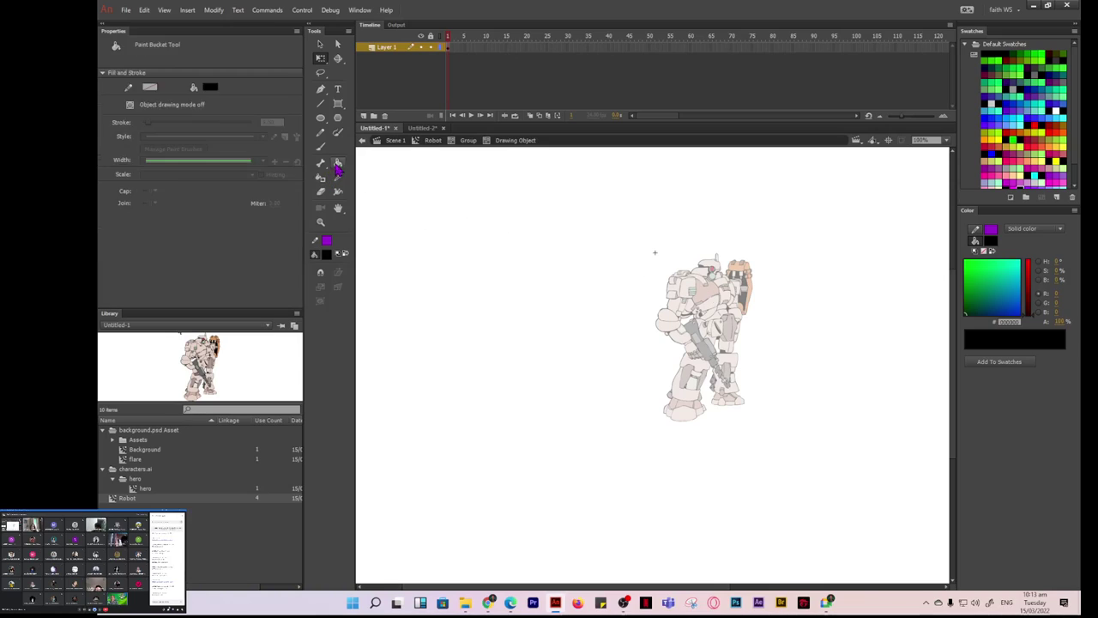
click(212, 89)
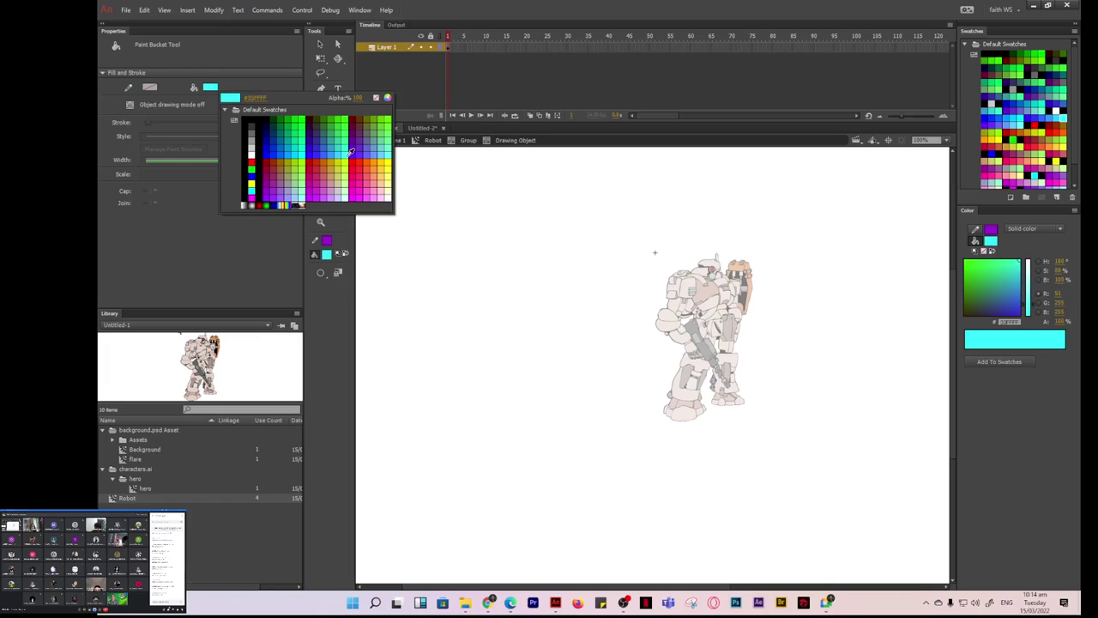
click(348, 153)
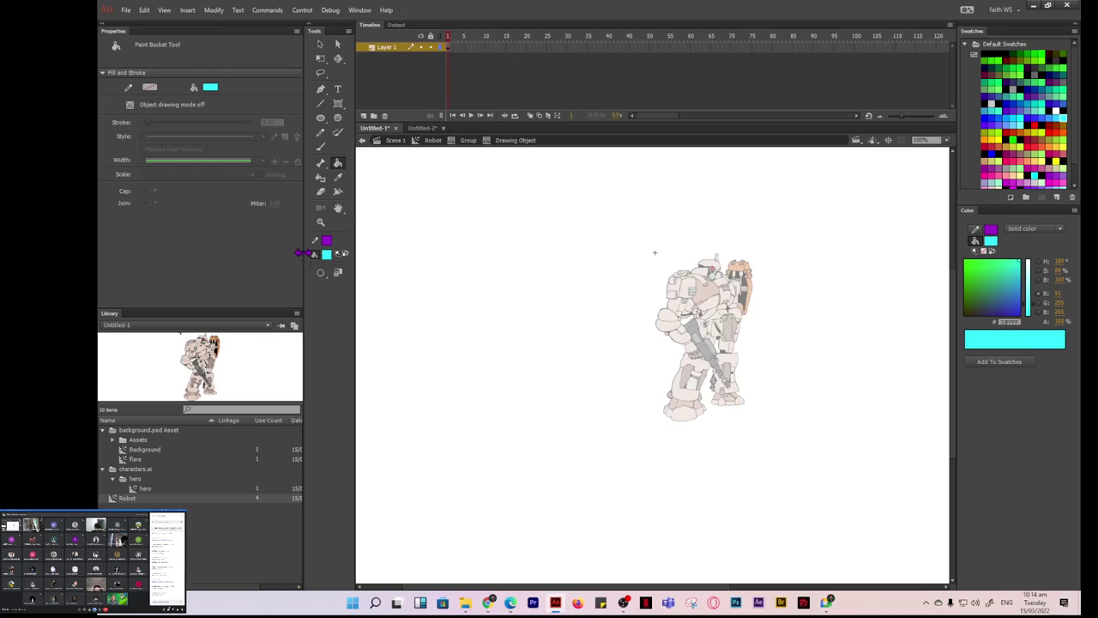
click(706, 297)
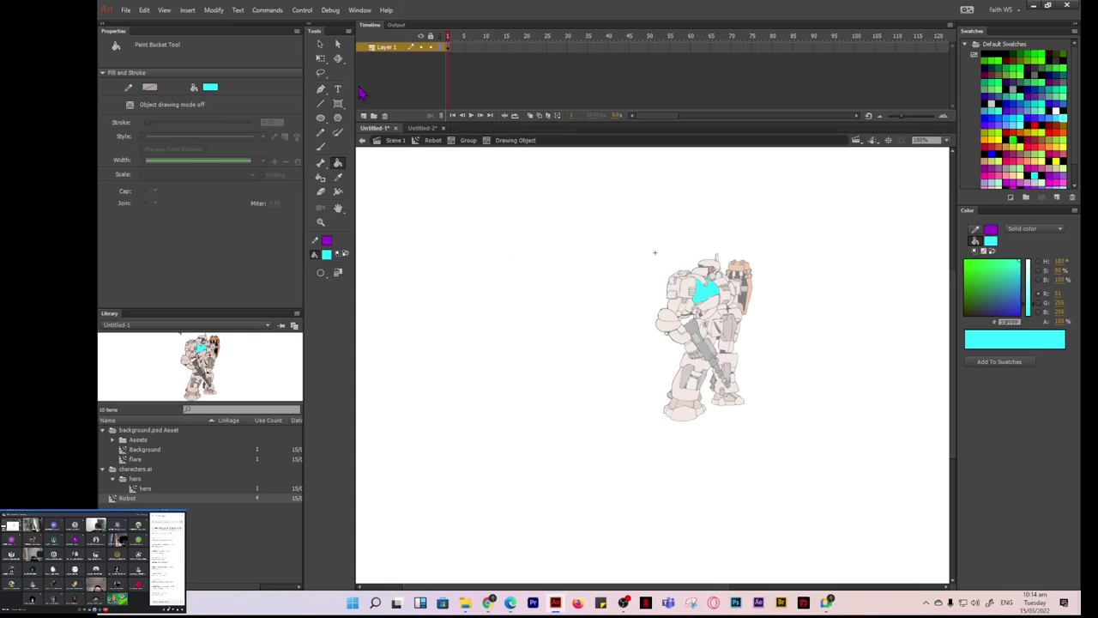
click(320, 44)
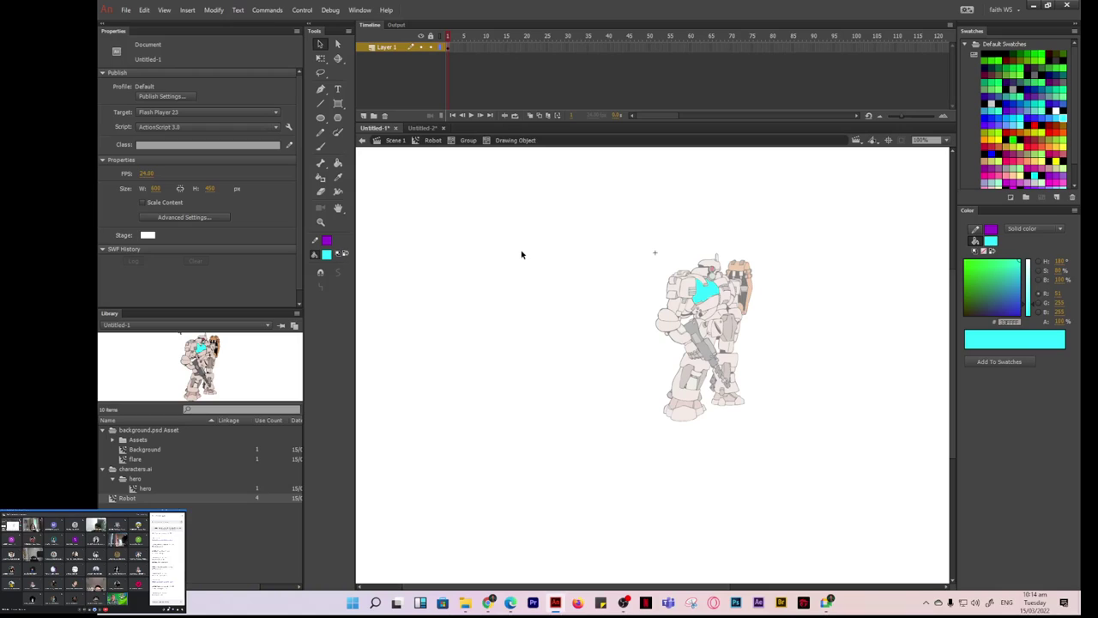
double_click(549, 351)
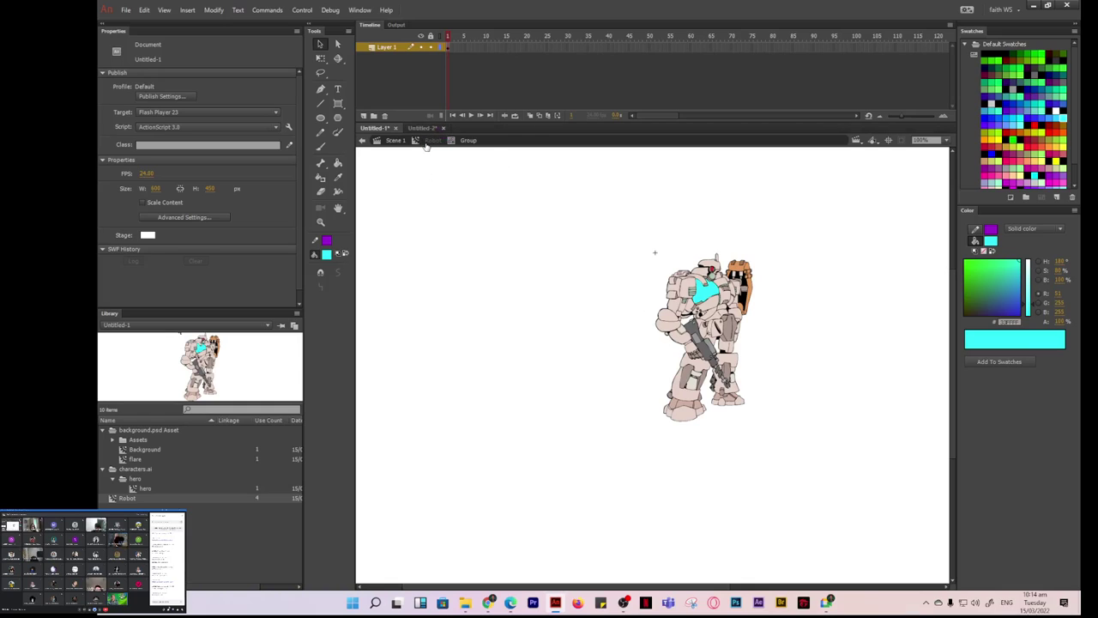
click(391, 142)
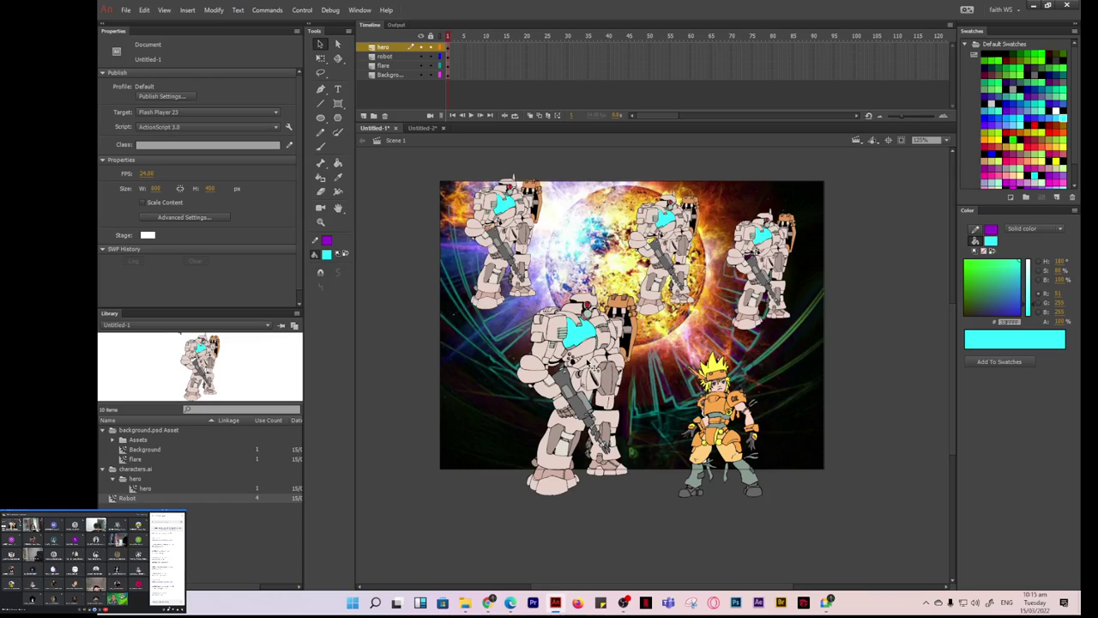
double_click(589, 361)
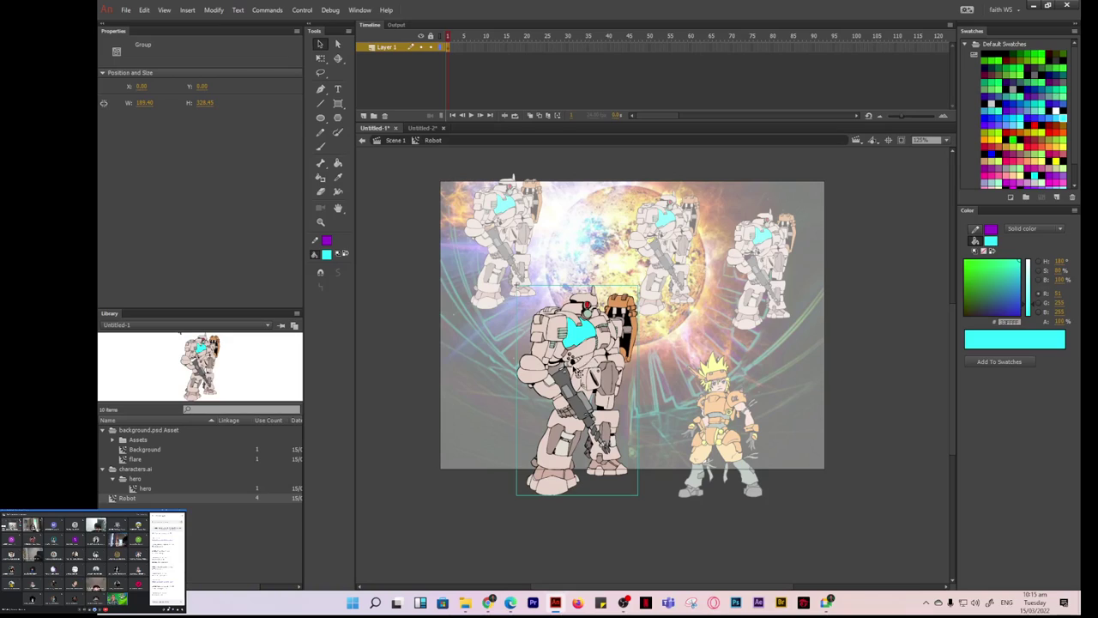
double_click(587, 354)
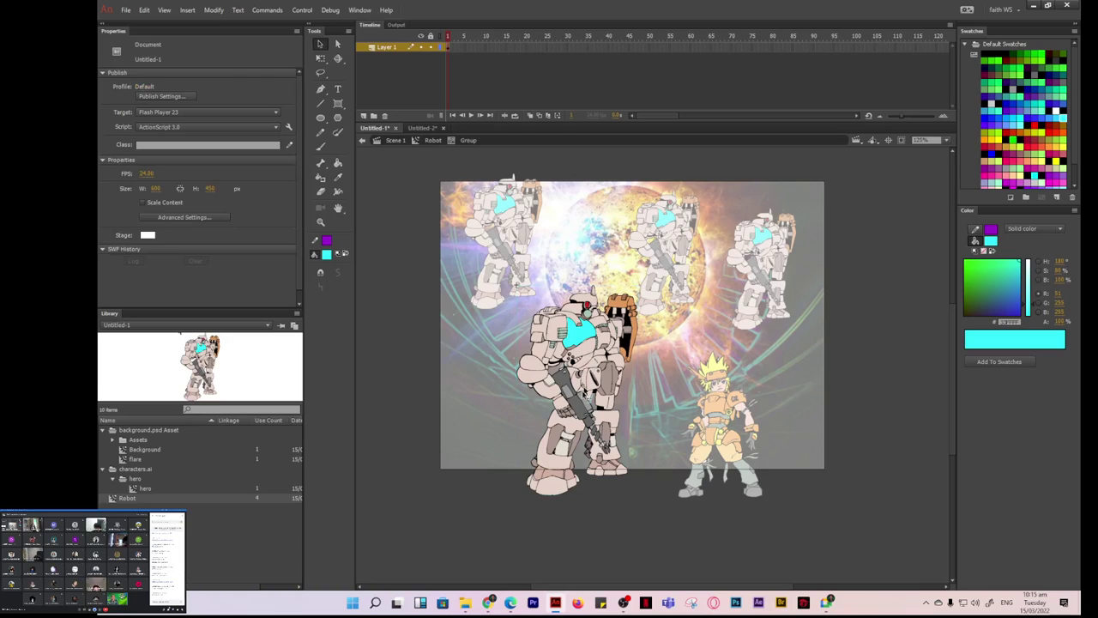
double_click(586, 359)
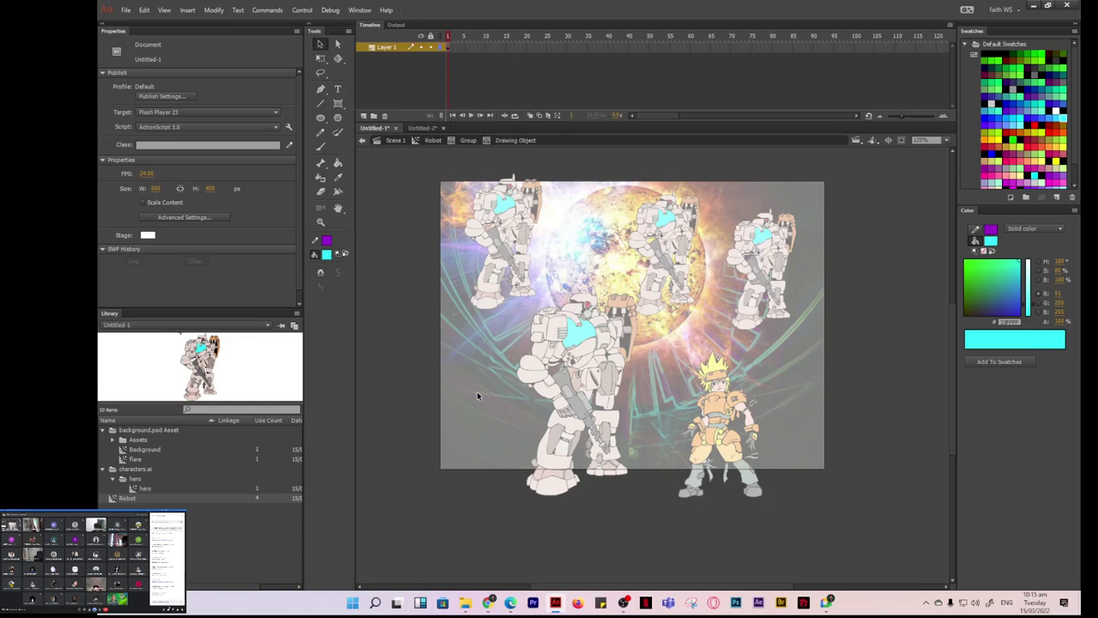
click(531, 383)
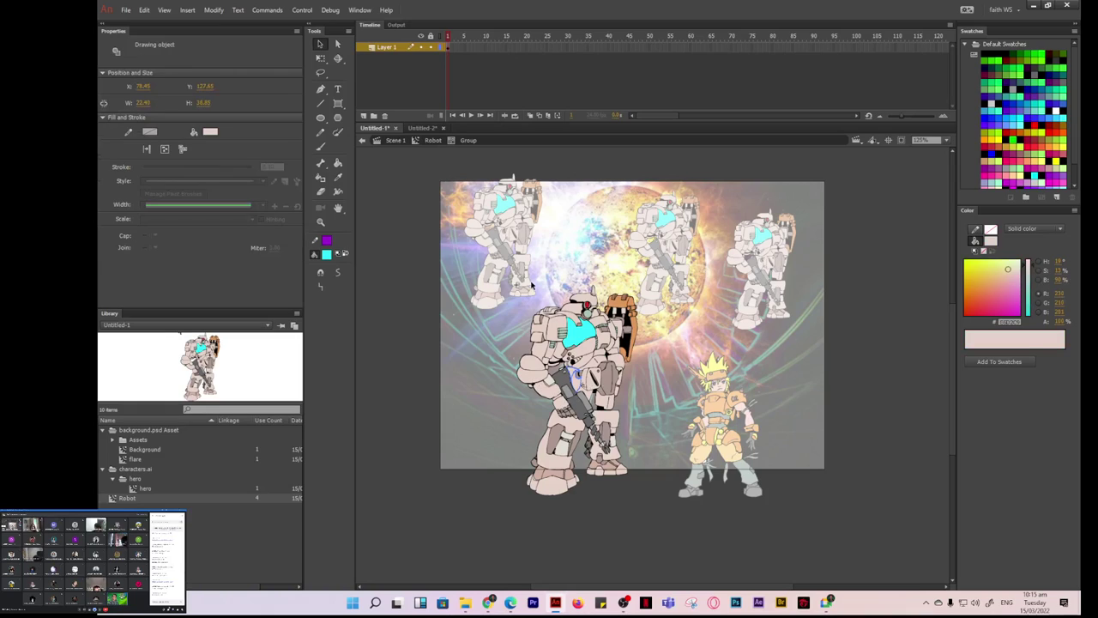
click(431, 352)
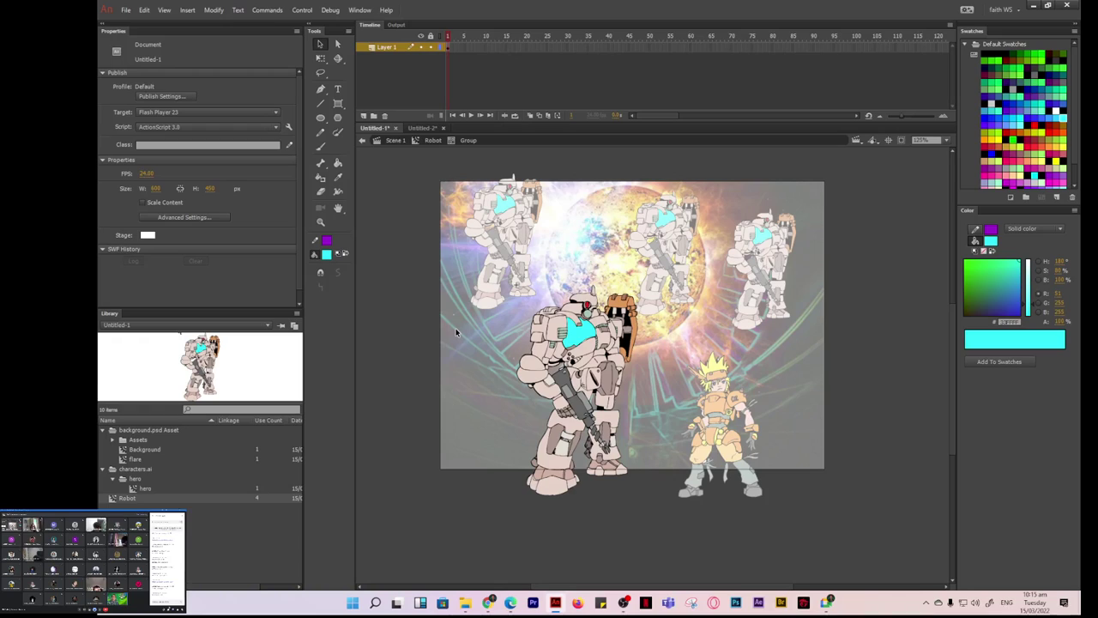
double_click(455, 339)
click(390, 142)
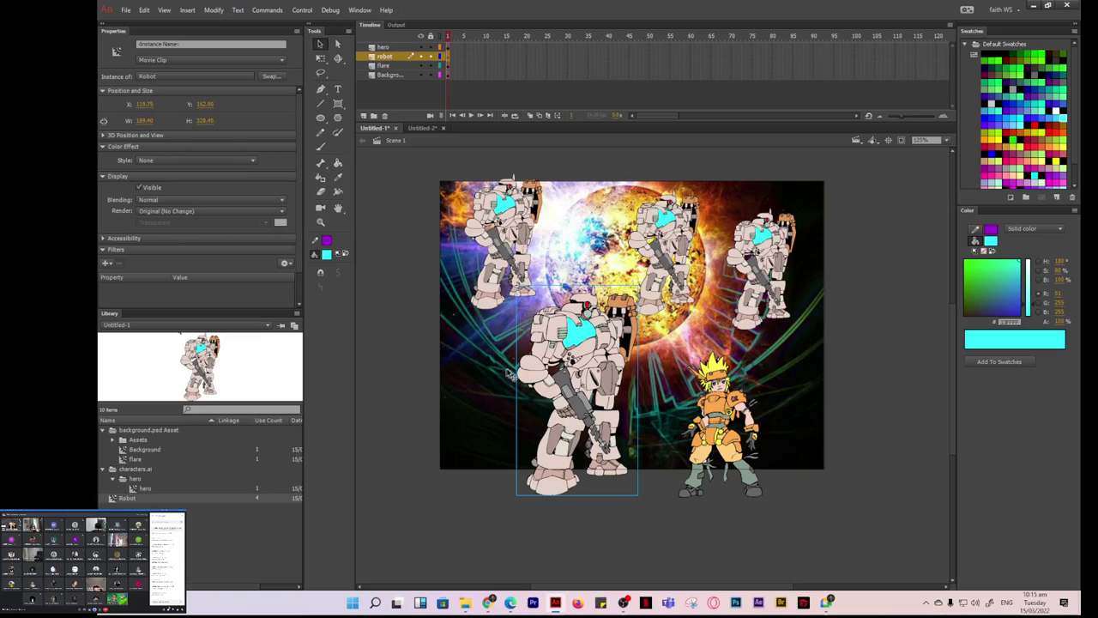
Edit the large Robot instance in place, fill the lower half of its rounded elbow guard with orange #CC6600, and return to Scene 1.
double_click(536, 381)
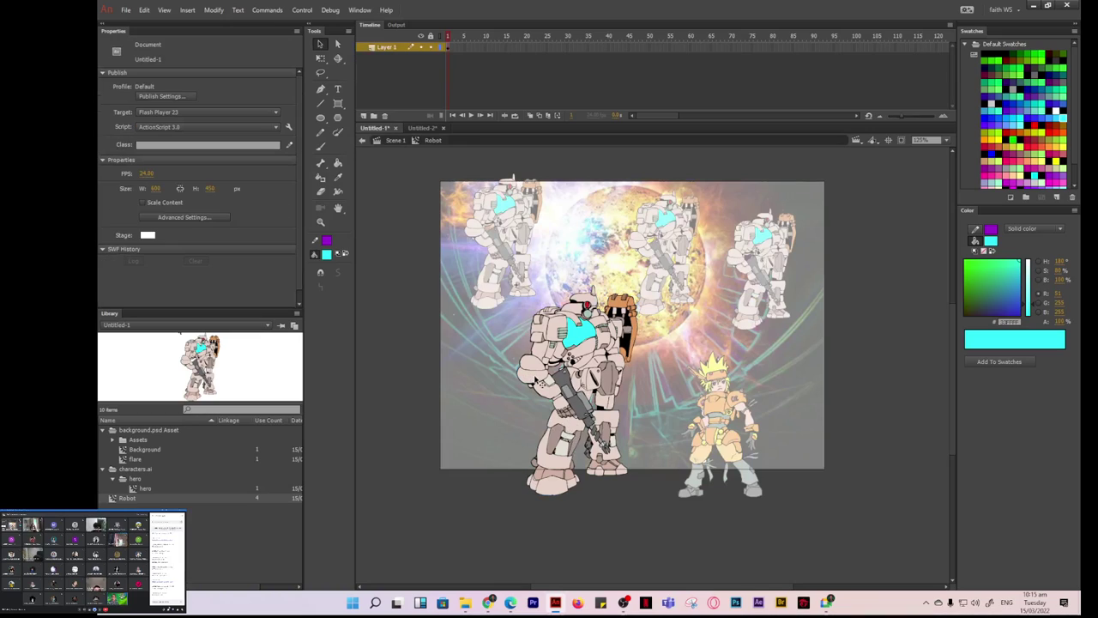
double_click(537, 382)
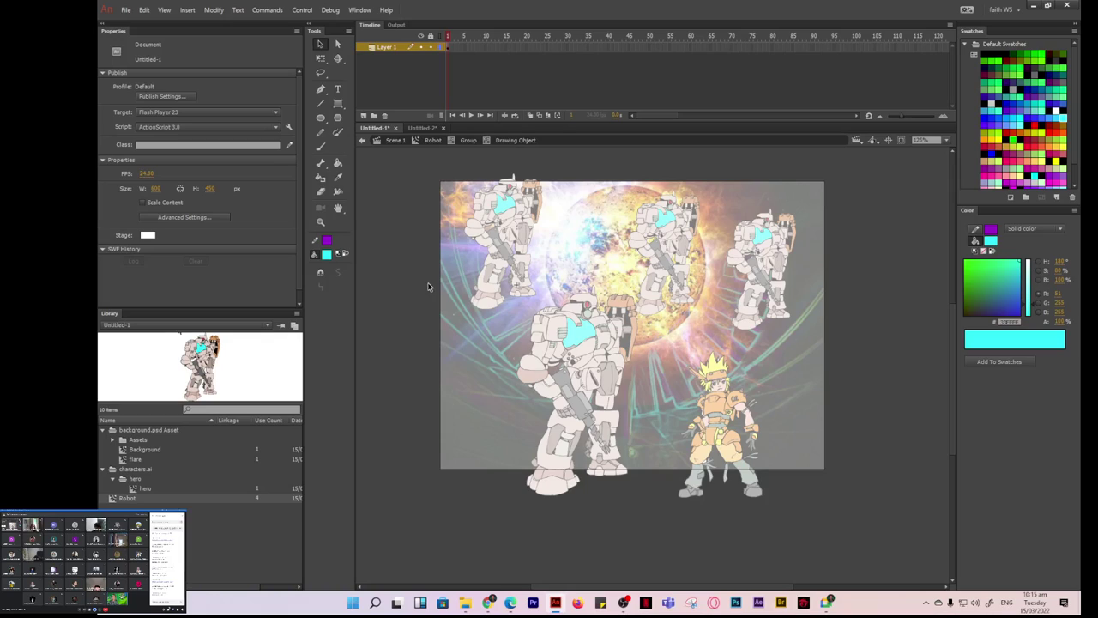
click(344, 164)
click(210, 87)
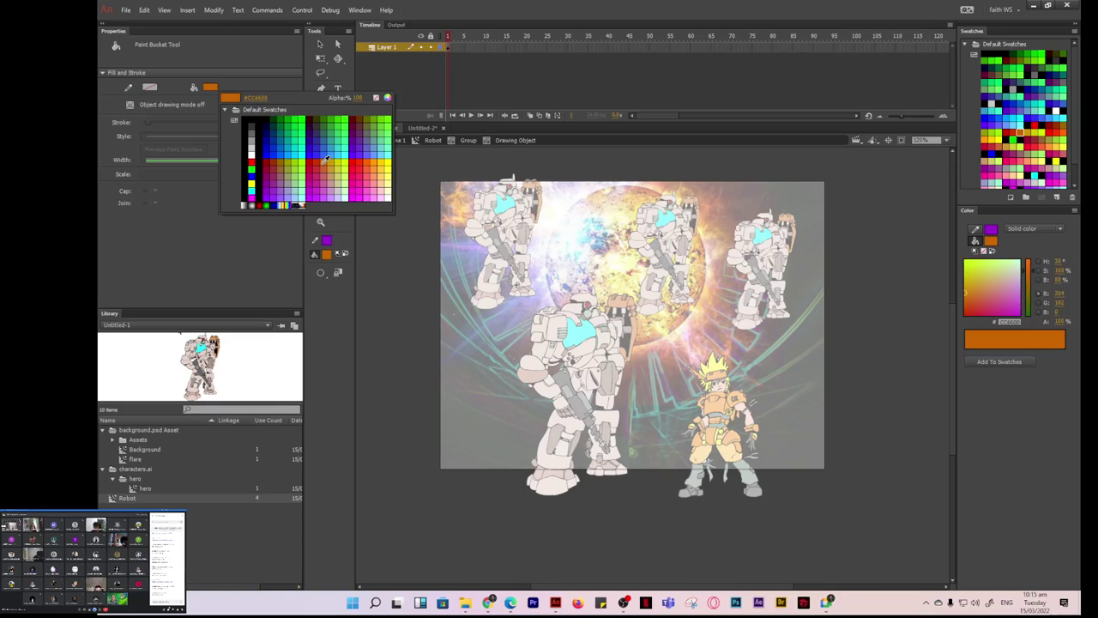
click(324, 160)
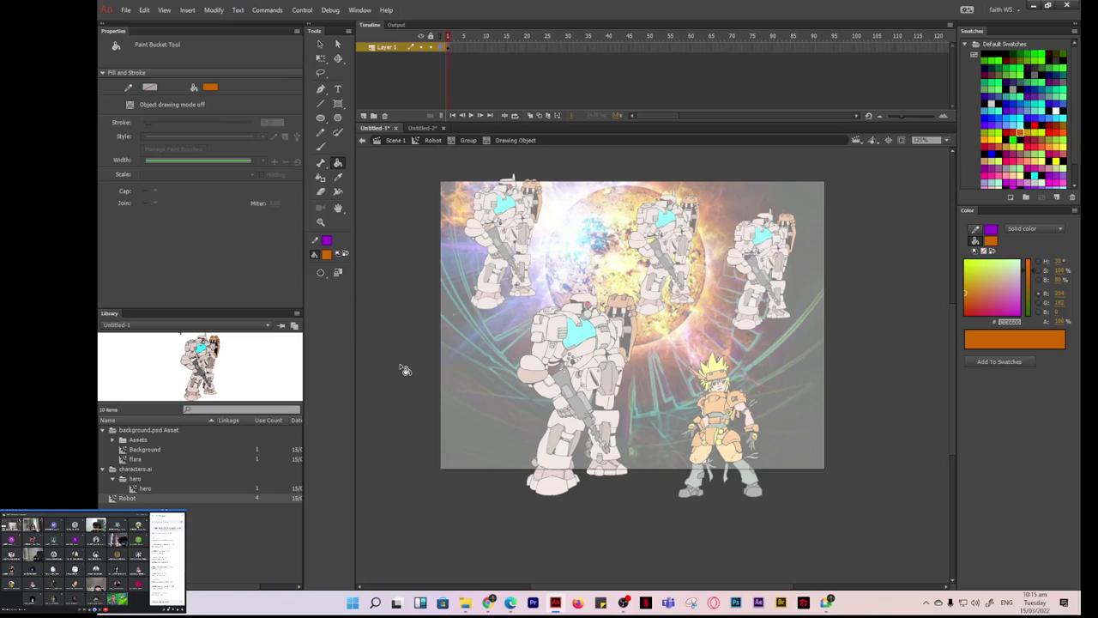
click(529, 380)
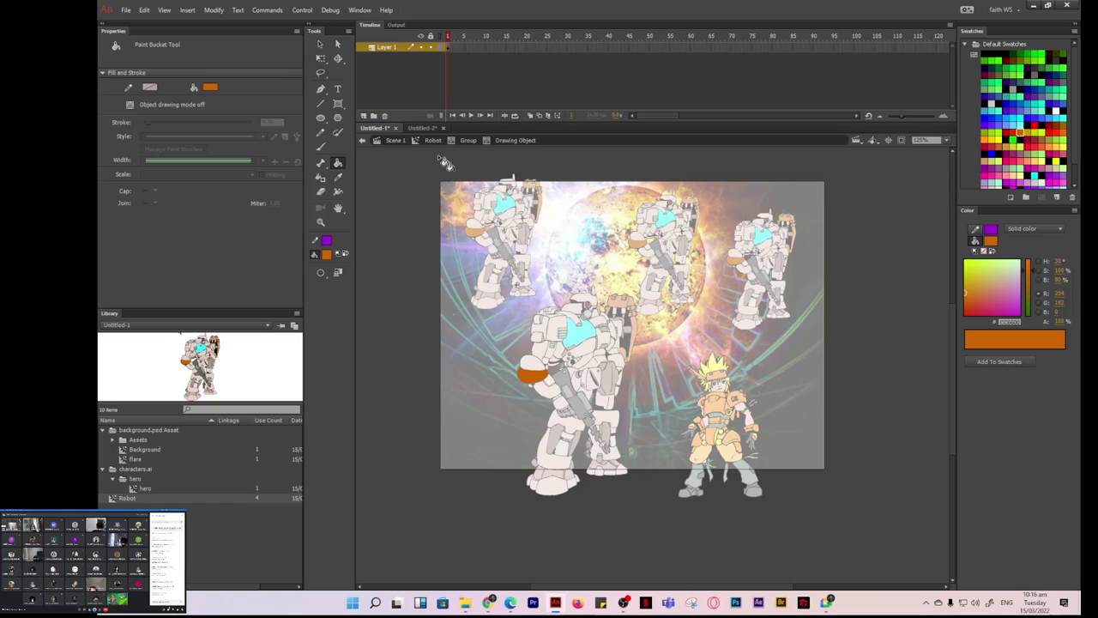
click(320, 44)
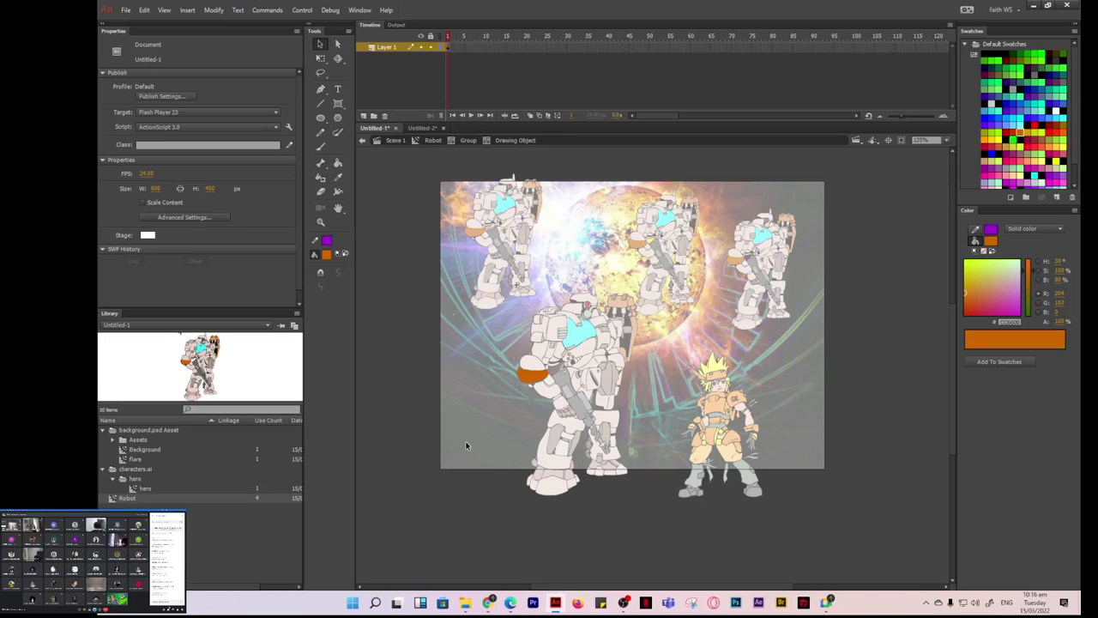
double_click(468, 429)
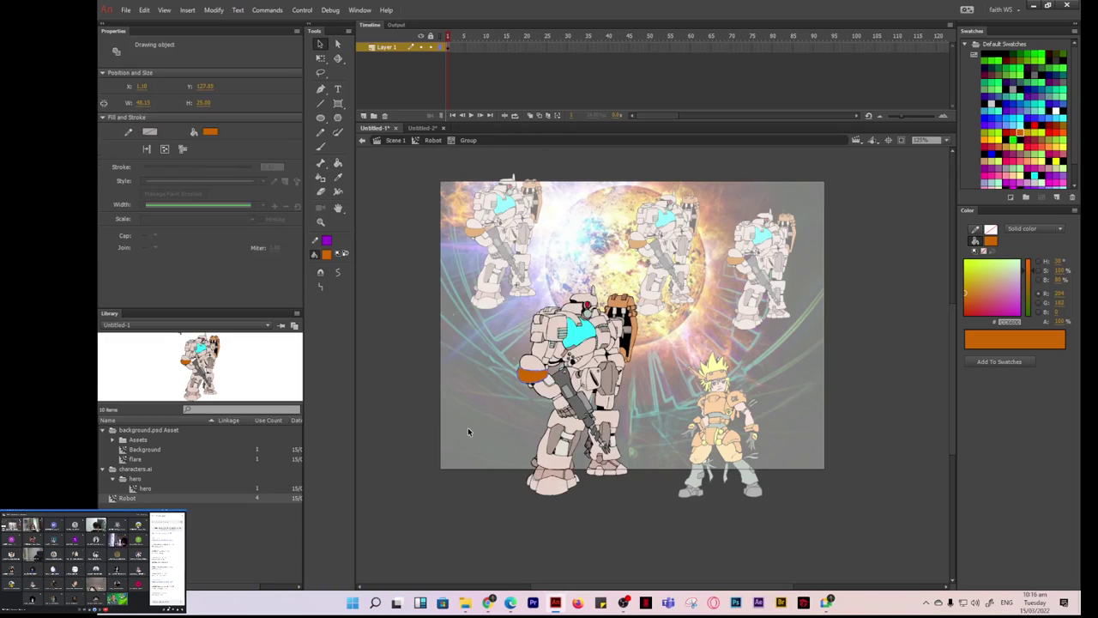
click(464, 434)
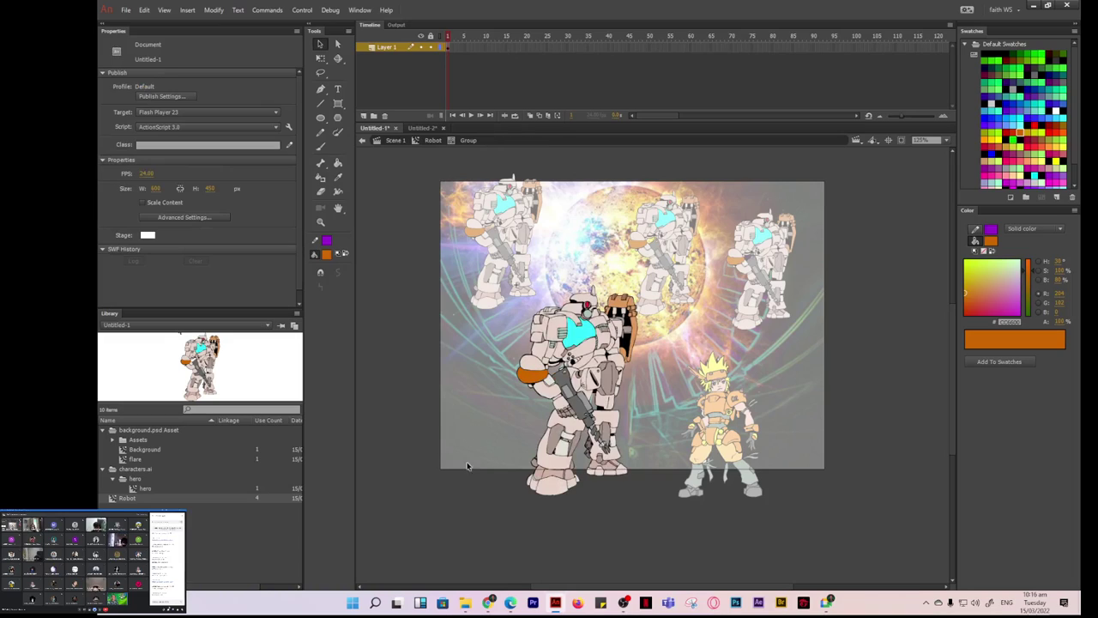
click(393, 142)
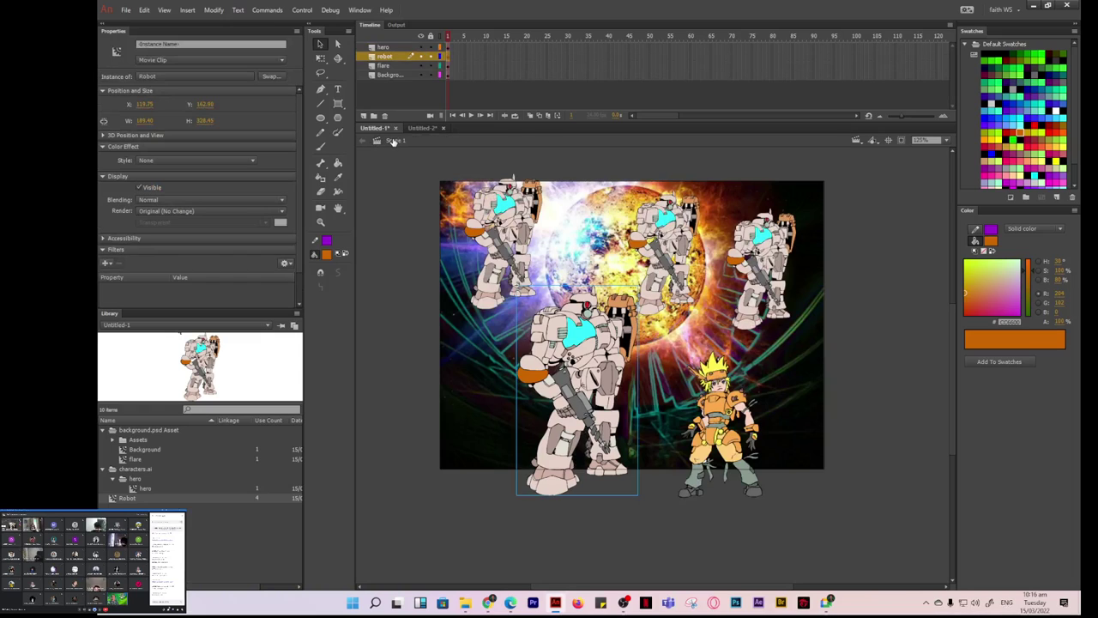
Flip the small Robot instance near the stage's right edge horizontally with Free Transform.
click(483, 455)
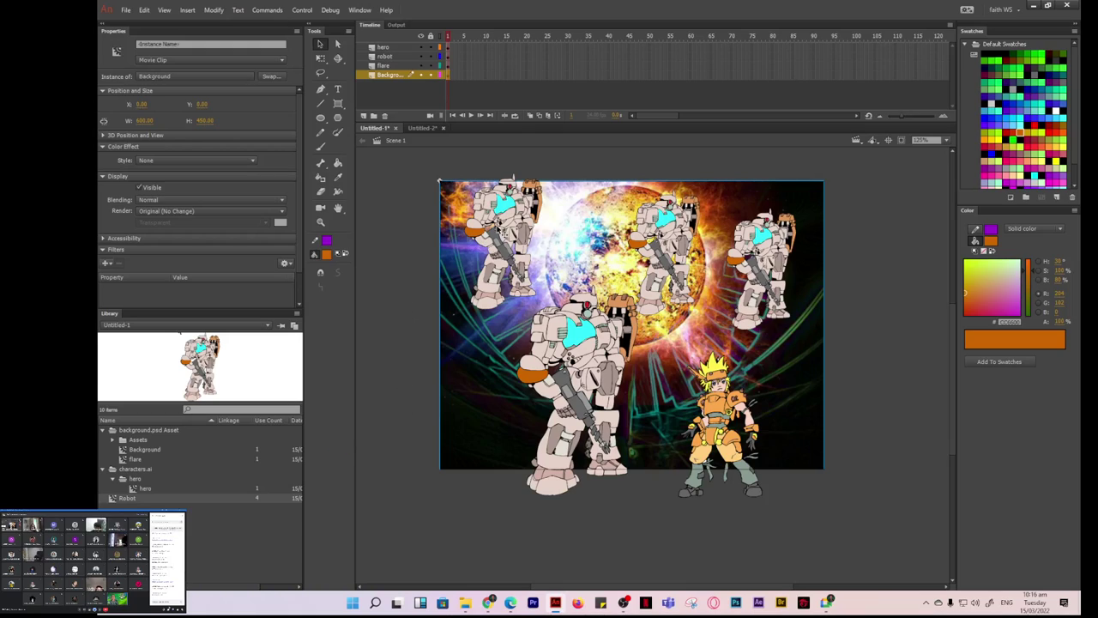
click(499, 229)
click(321, 58)
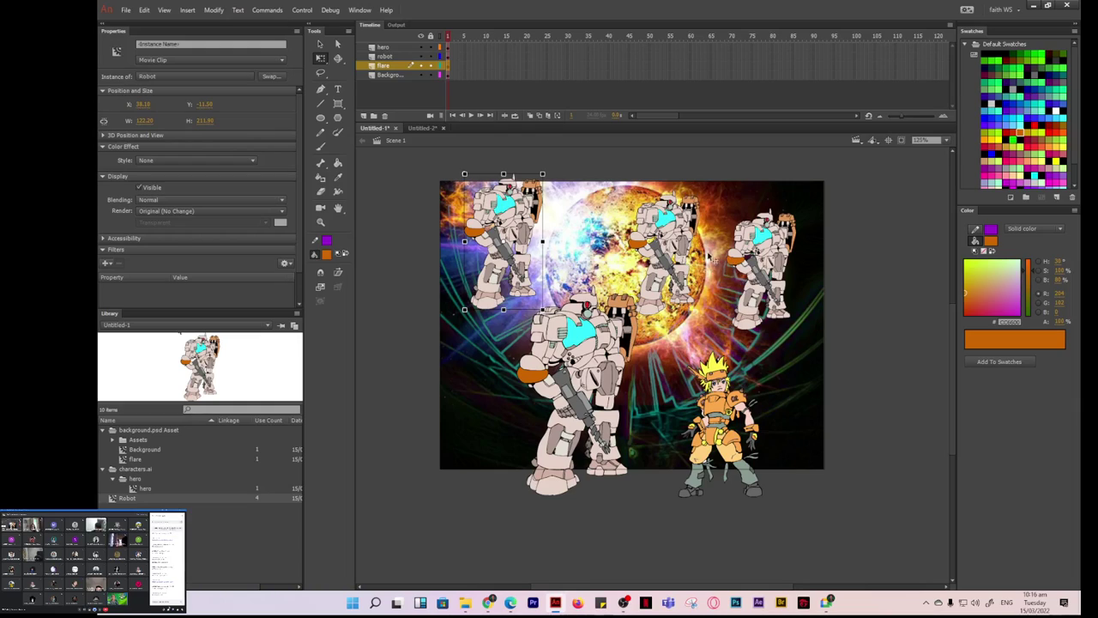
click(766, 257)
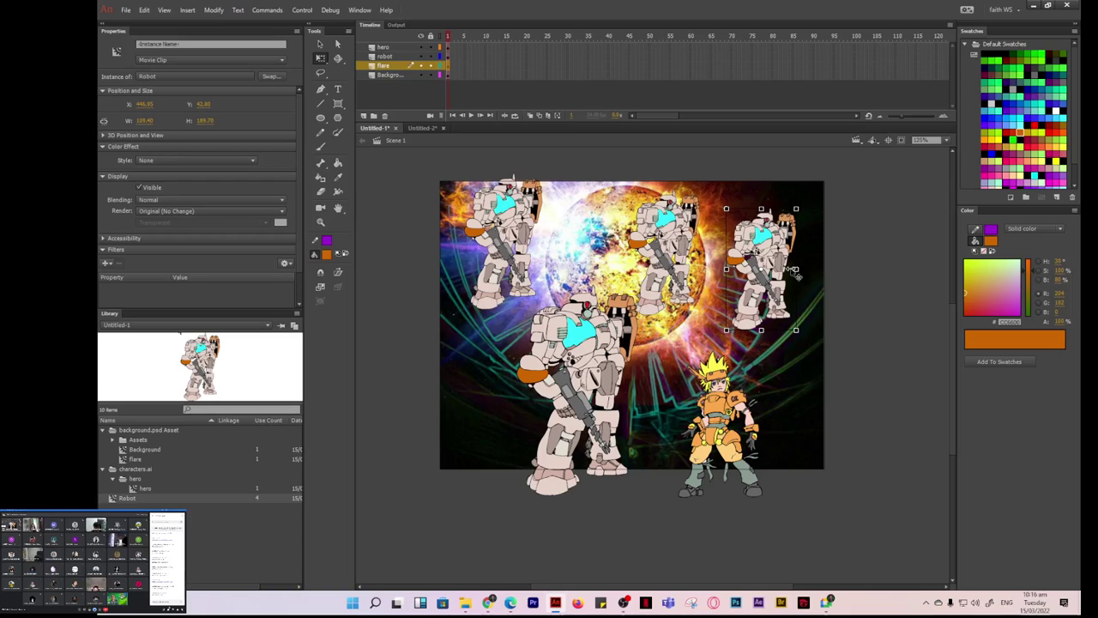
drag(795, 269, 658, 269)
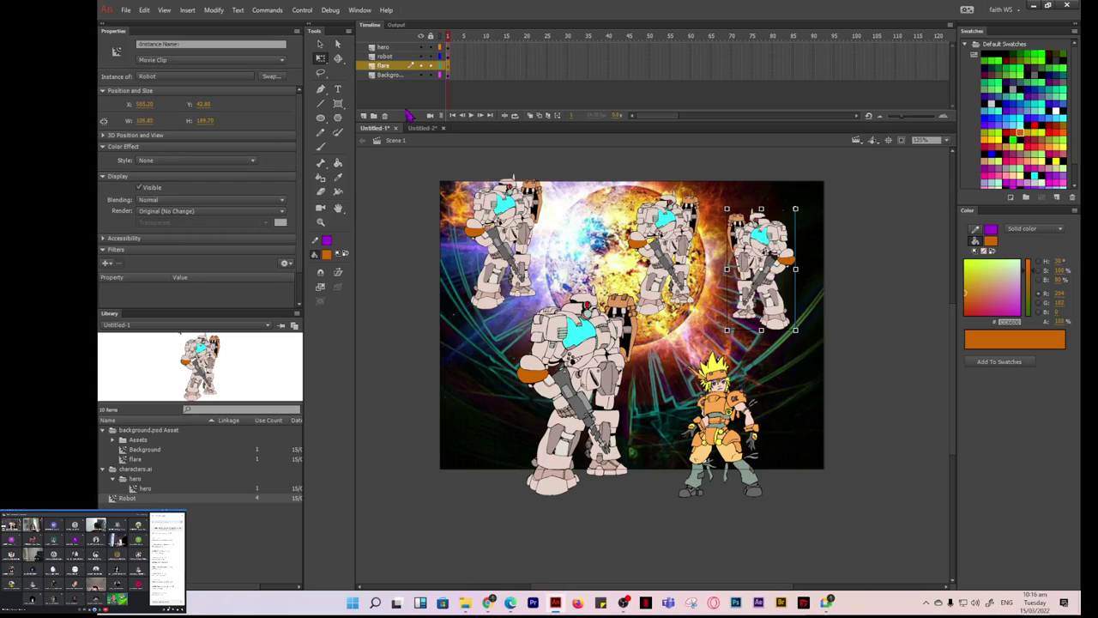
Move the rightmost robot beside the robot over the planet and scale it down to about 80 by 141 px.
key(v)
click(738, 271)
drag(755, 257, 729, 251)
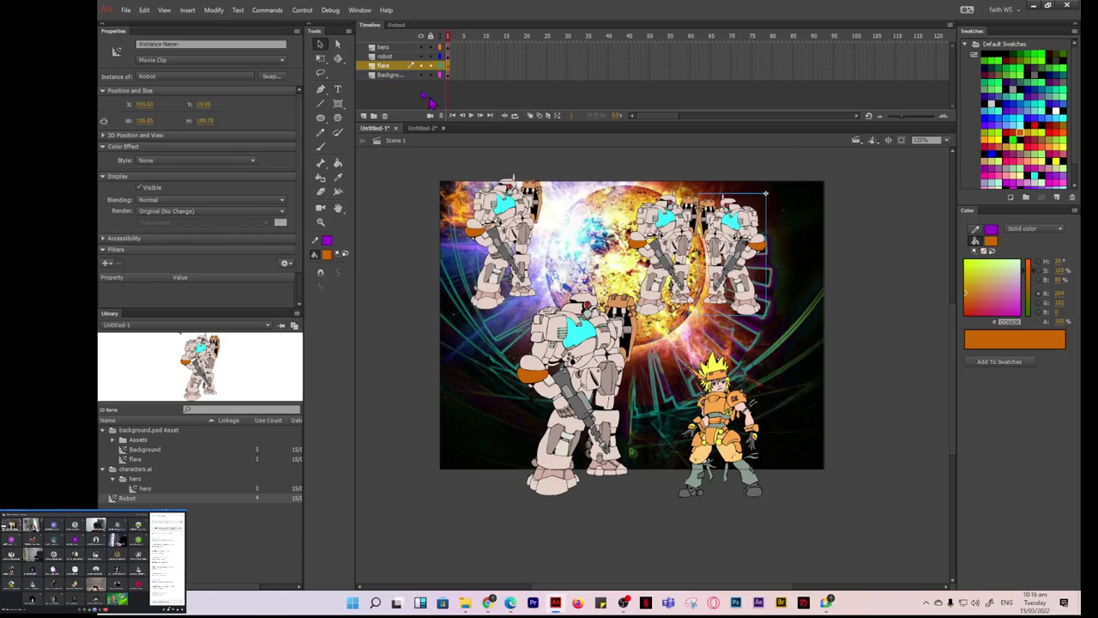
click(320, 58)
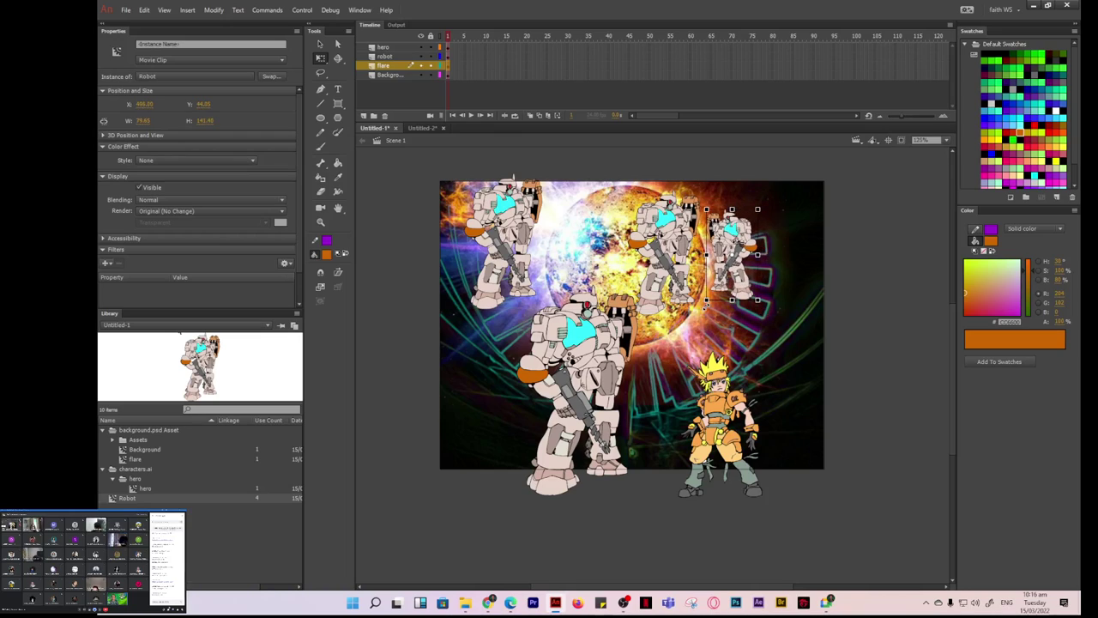
Mirror the robot over the planet horizontally and place it just below the smallest robot, arranged at the front.
click(660, 253)
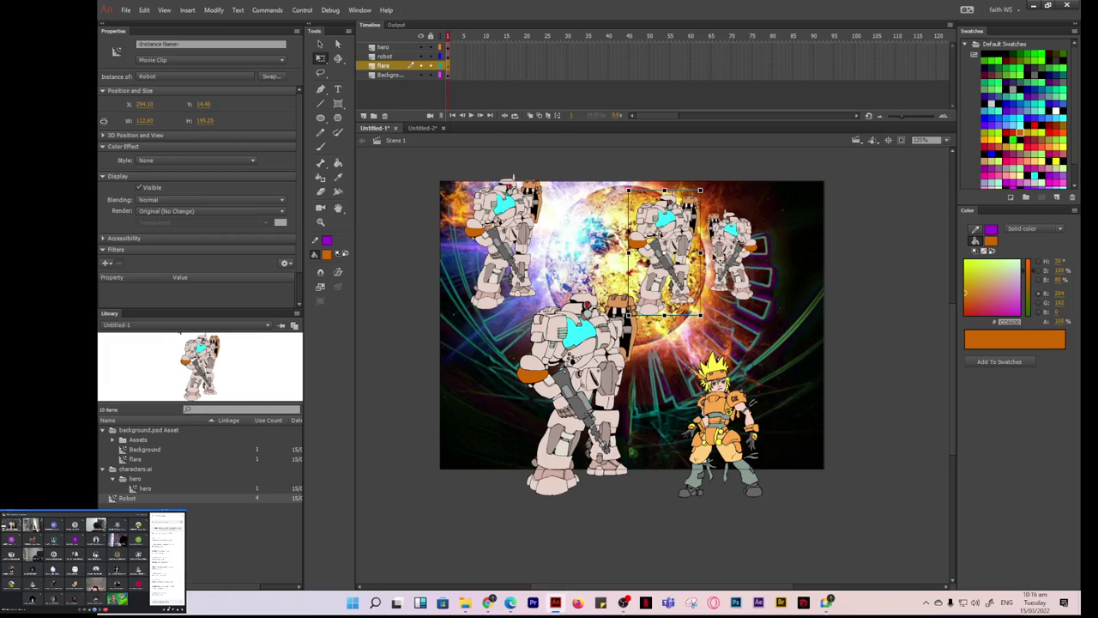
drag(701, 253, 758, 328)
right_click(759, 328)
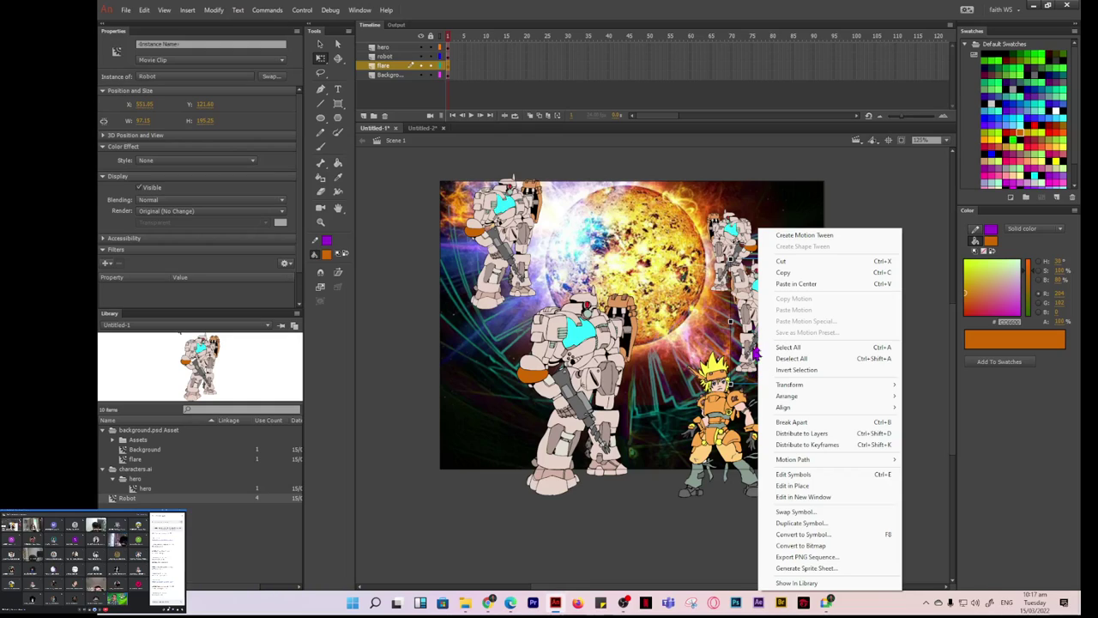
mouse_move(861, 398)
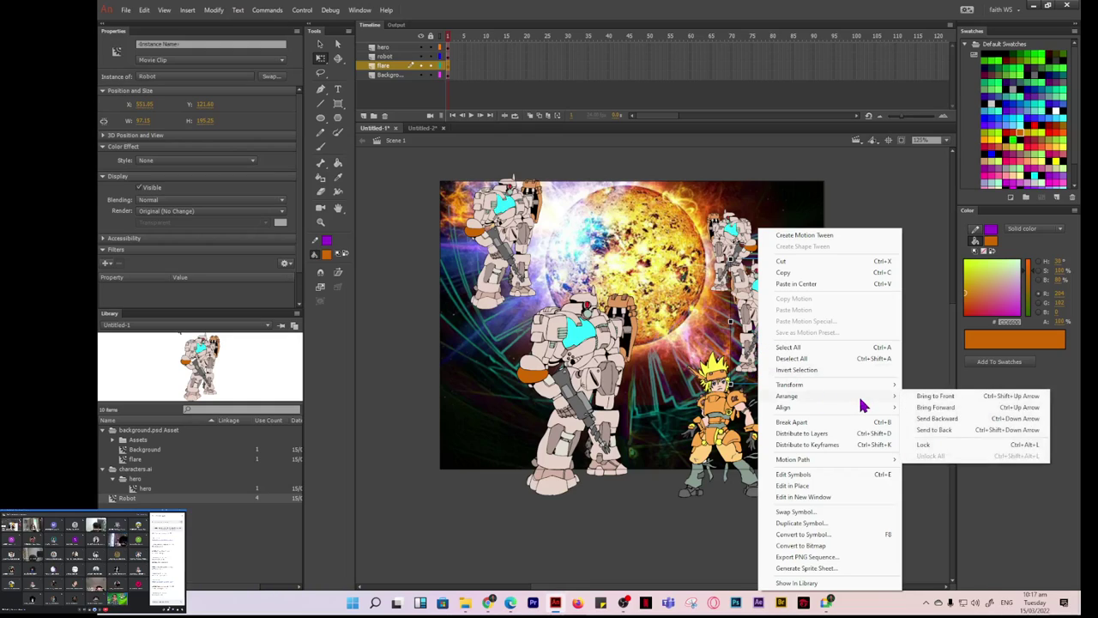
click(932, 400)
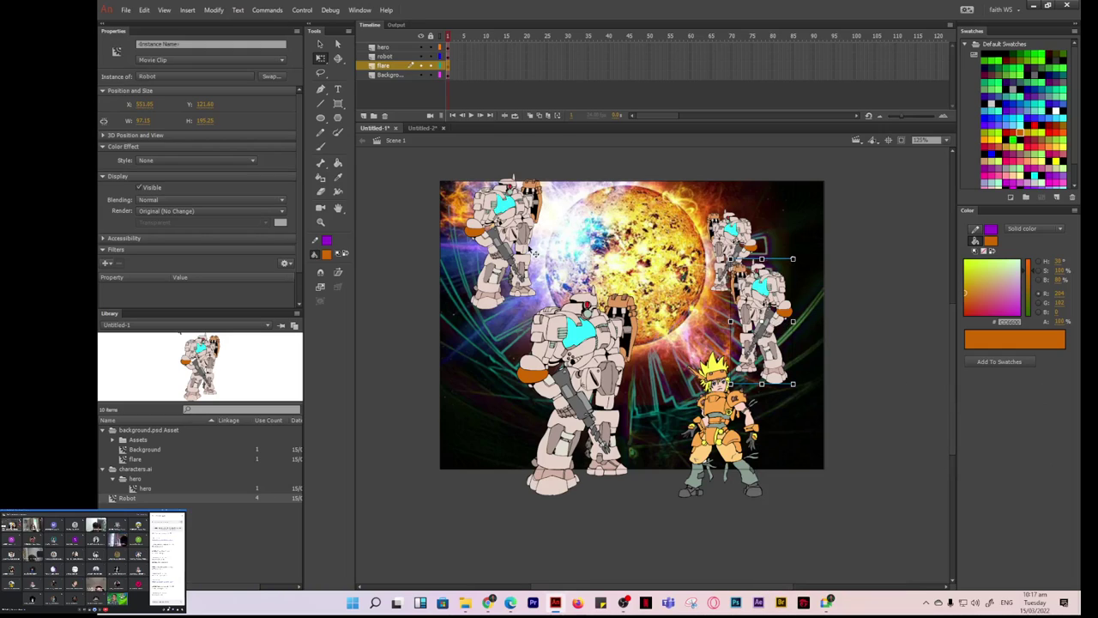
Mirror the robot in the stage's upper-left corner horizontally and enlarge it to about 174 by 313 px.
click(506, 239)
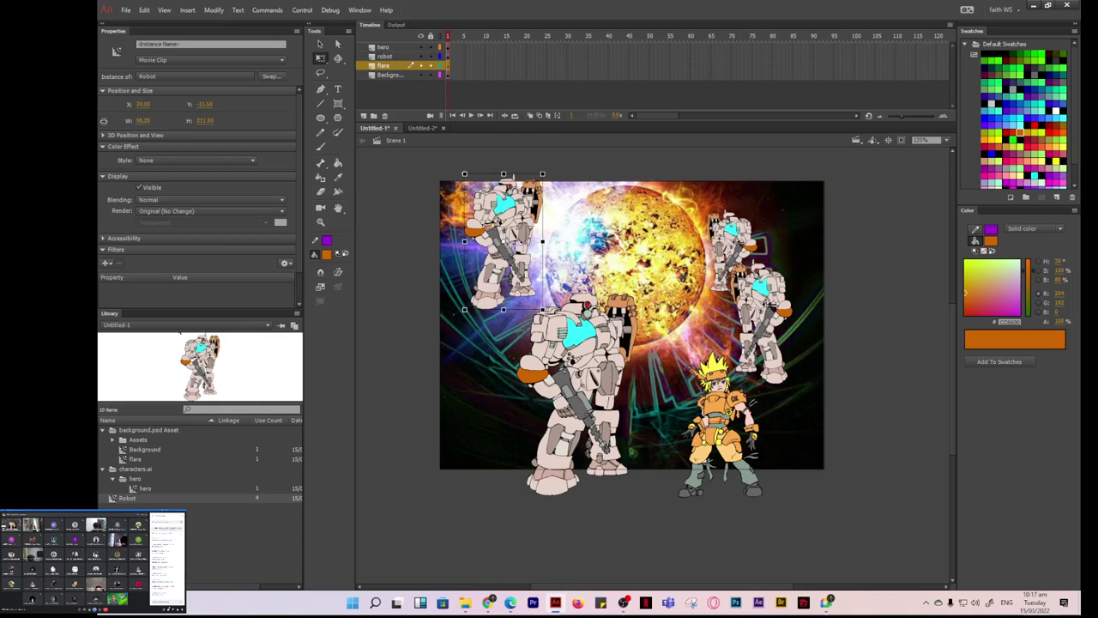
drag(542, 243, 470, 255)
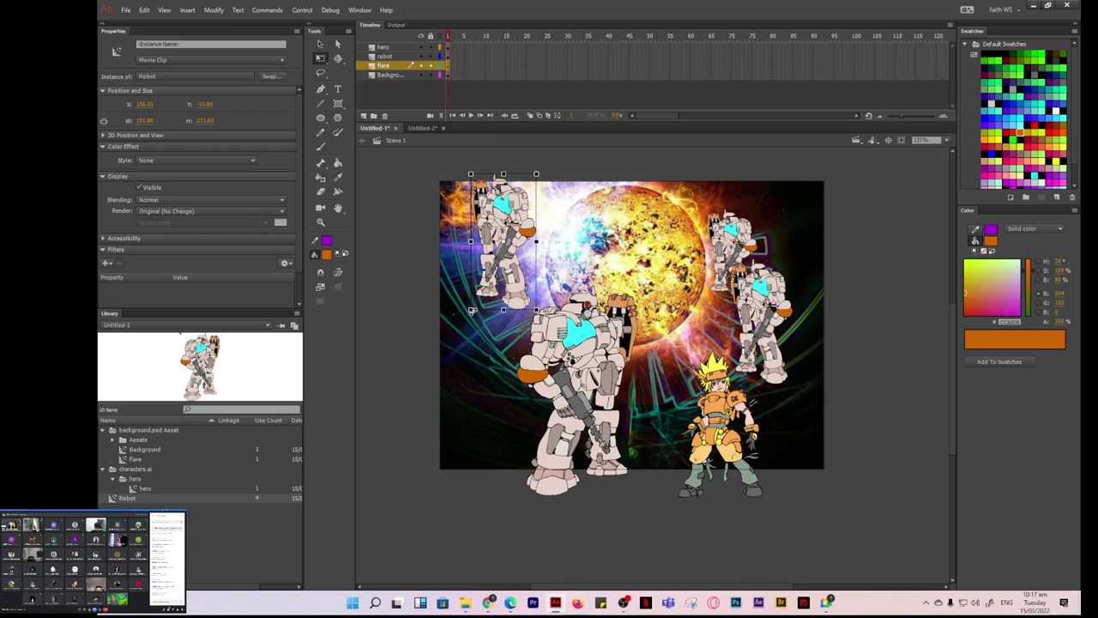
drag(471, 311, 447, 341)
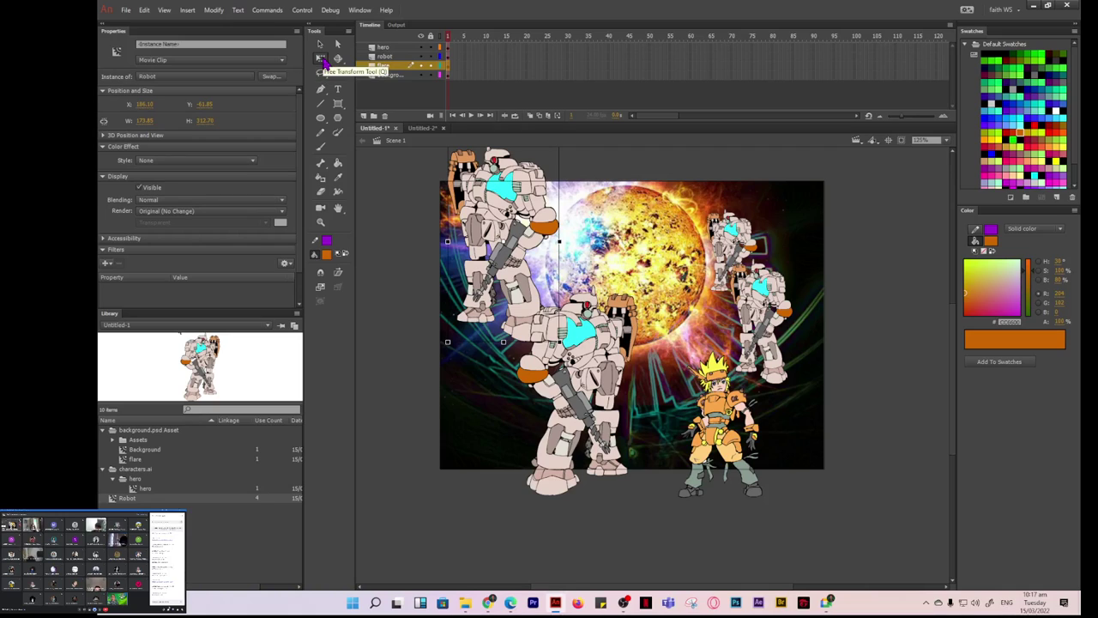
Move the enlarged mirrored robot to the stage's lower-right corner beside the hero and bring it to the front.
click(322, 58)
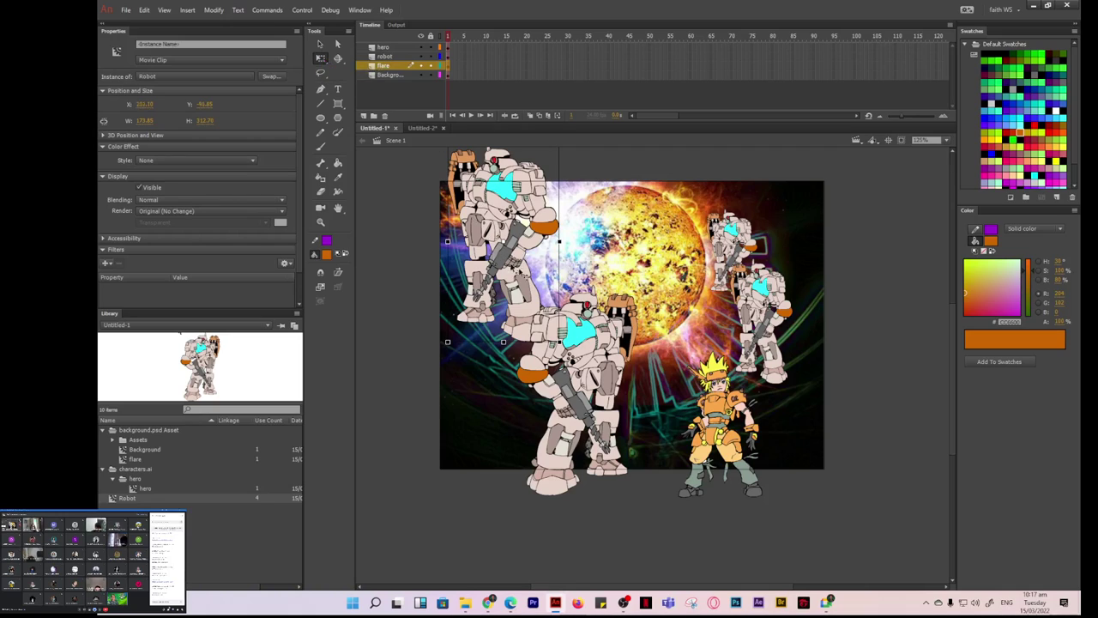
drag(528, 258, 801, 396)
right_click(807, 369)
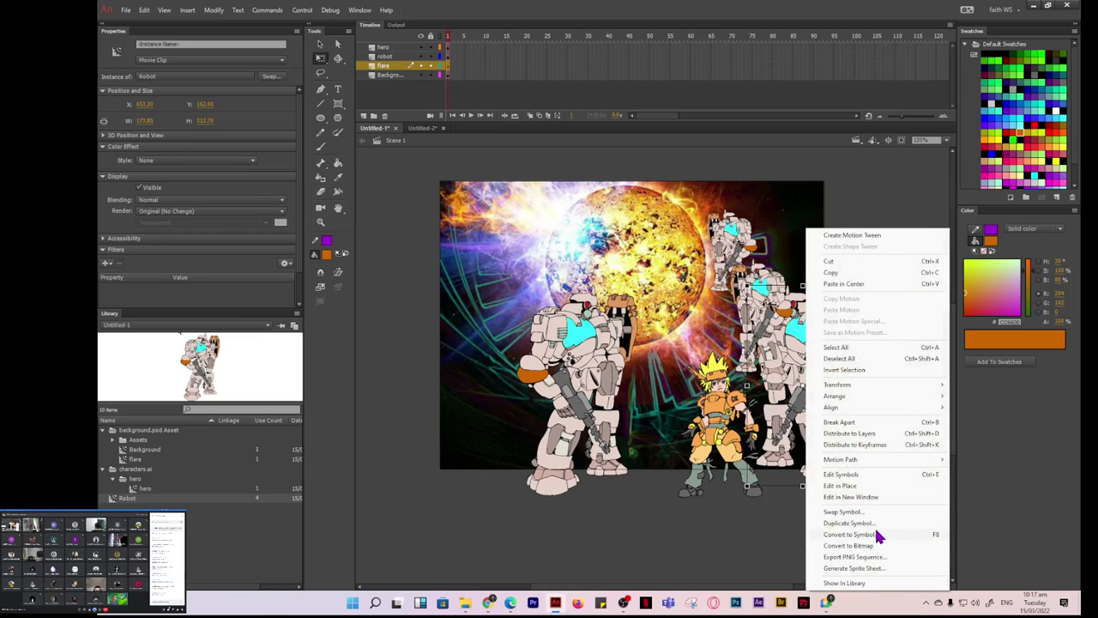
mouse_move(848, 396)
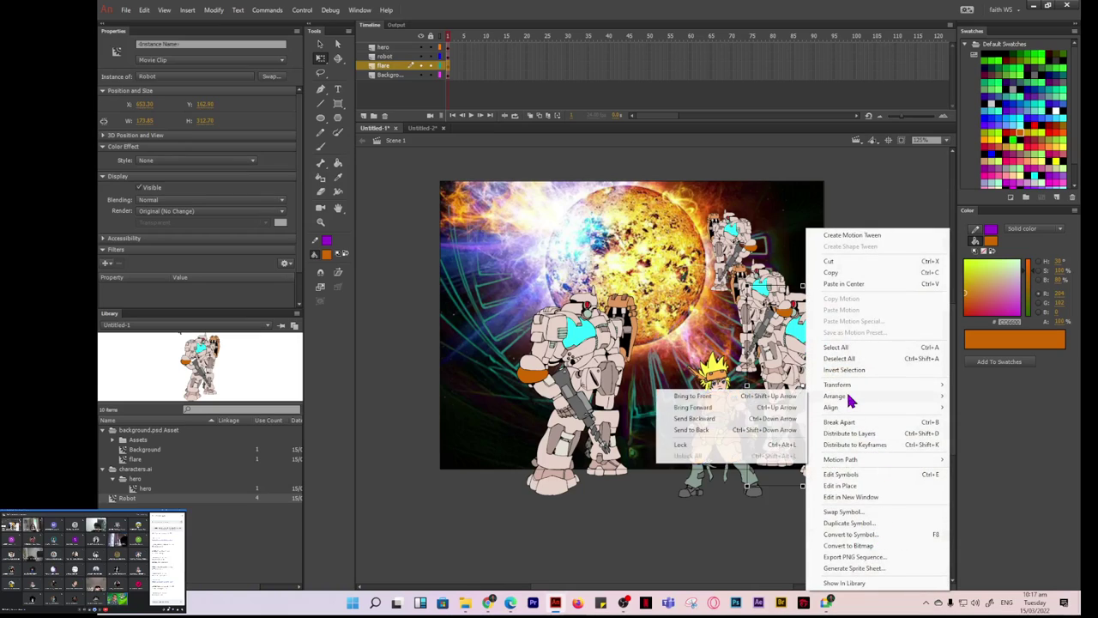
click(704, 397)
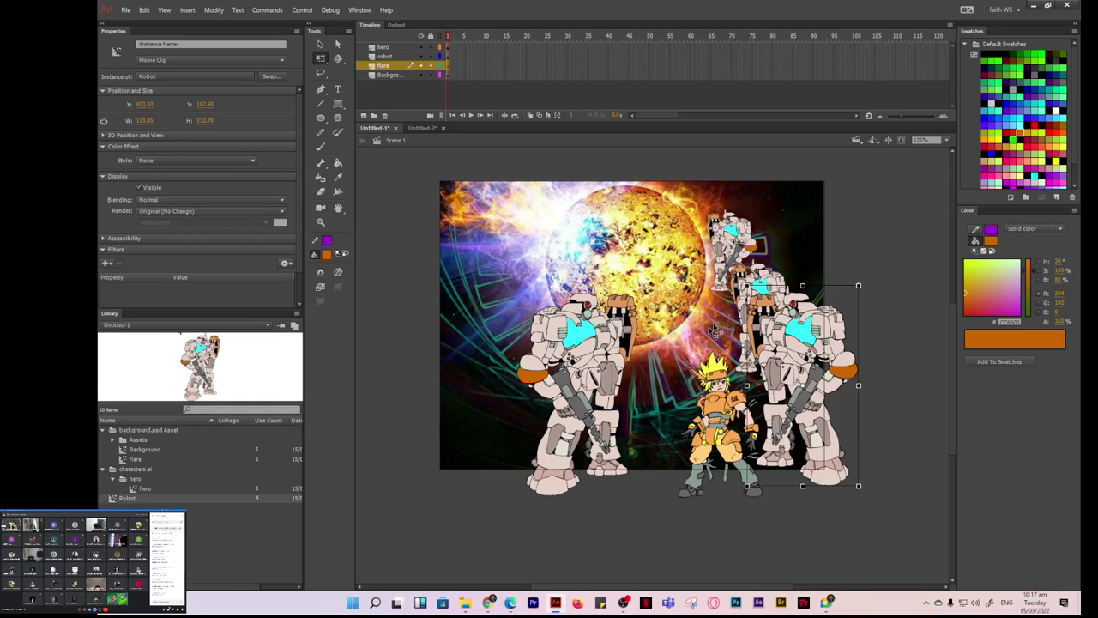
Shift the three mirrored robots up and inward so they form a diagonal row from the planet to the hero.
click(319, 45)
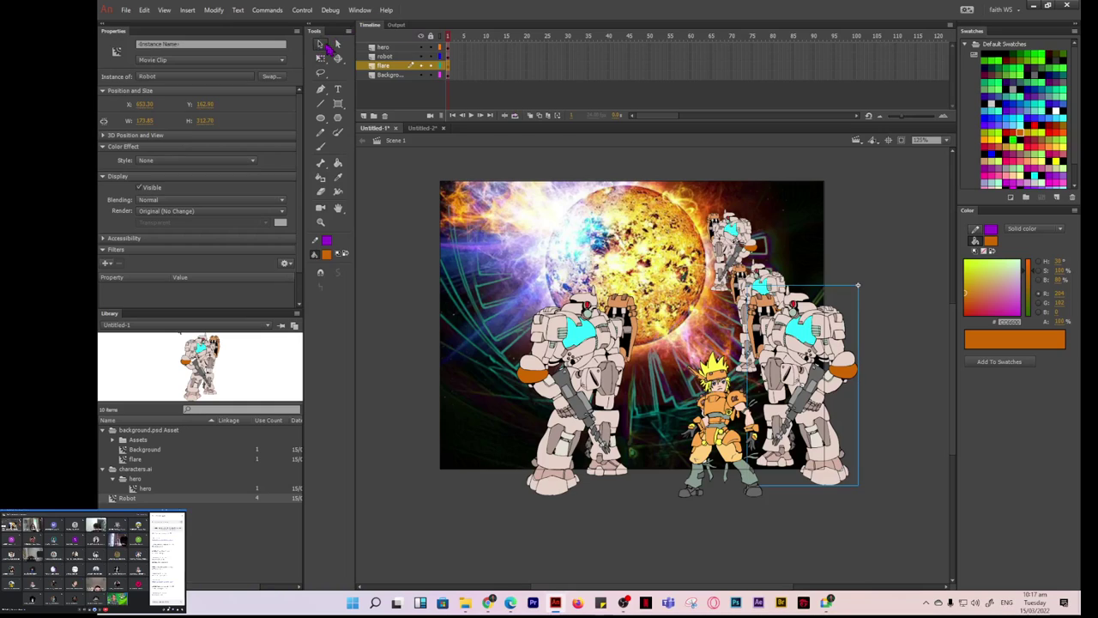
drag(730, 236, 687, 223)
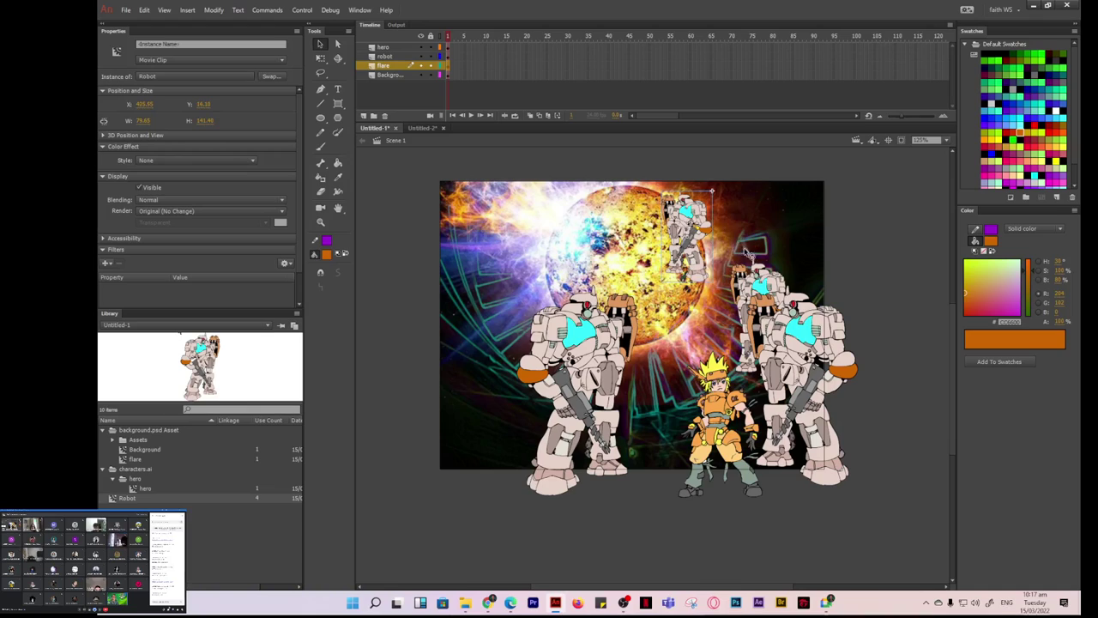
click(759, 284)
drag(759, 284, 723, 260)
drag(808, 371, 791, 362)
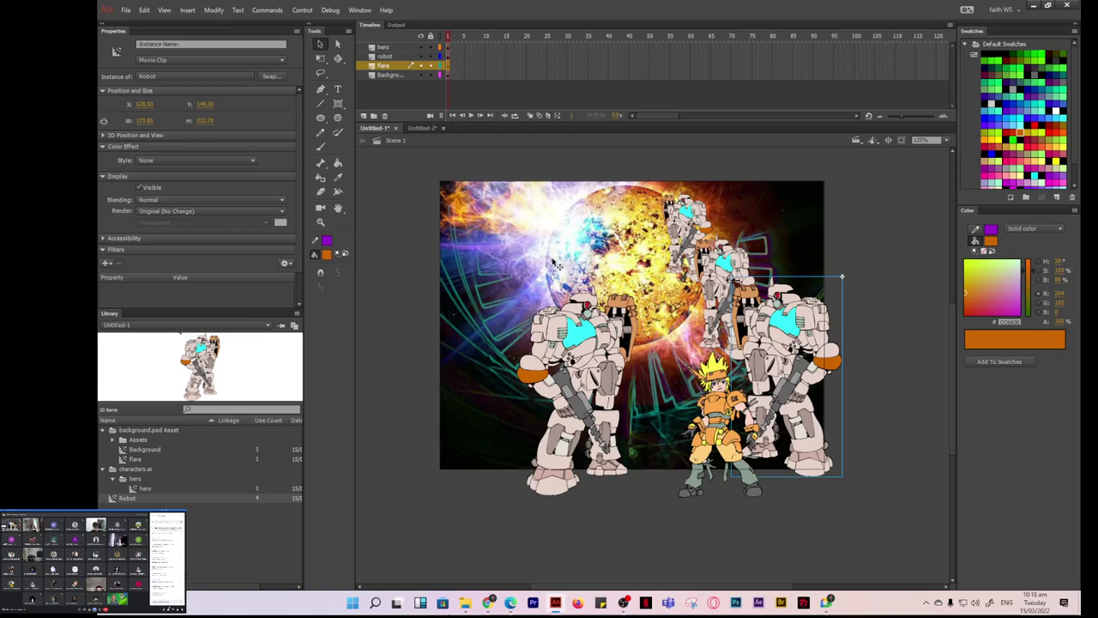
click(476, 461)
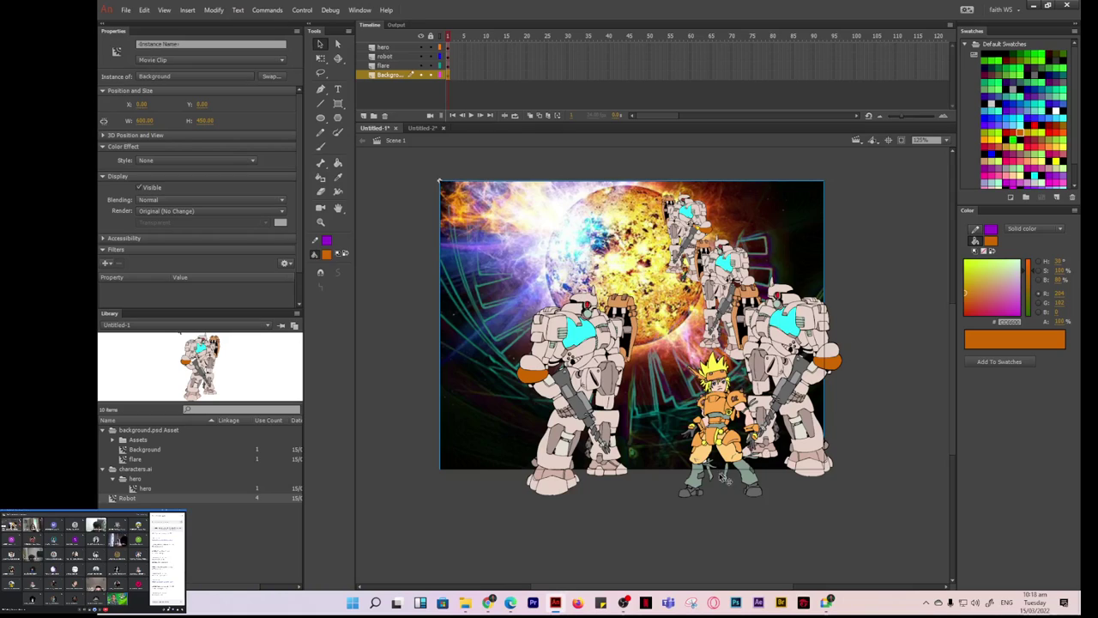
click(412, 309)
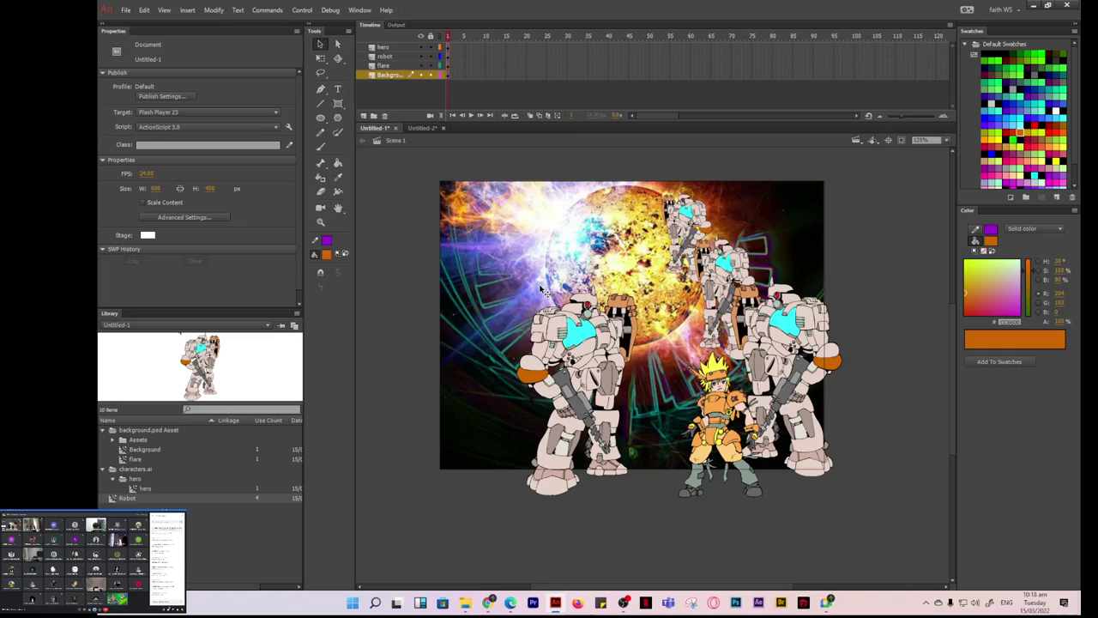
Break apart the large robot on the left half of the stage twice, down to individual drawing objects.
click(608, 386)
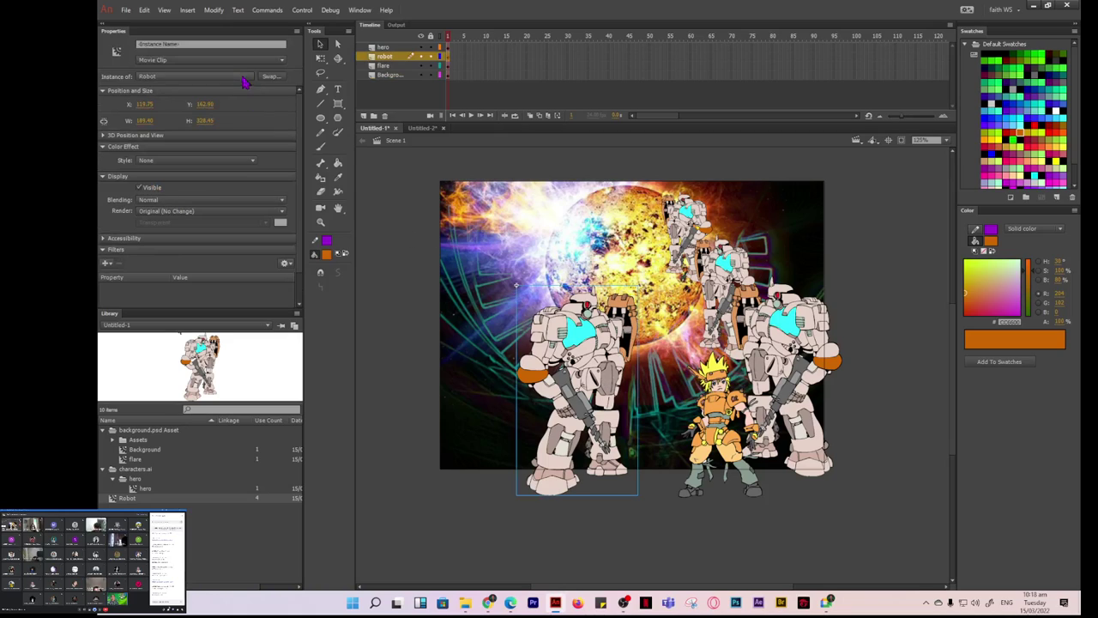
click(214, 9)
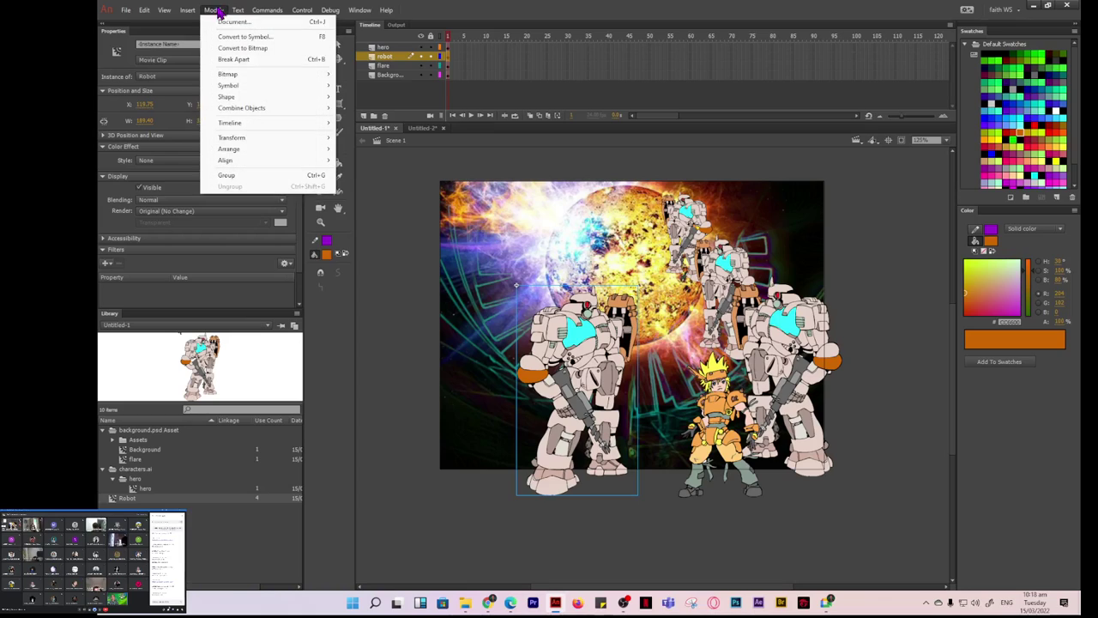
click(246, 60)
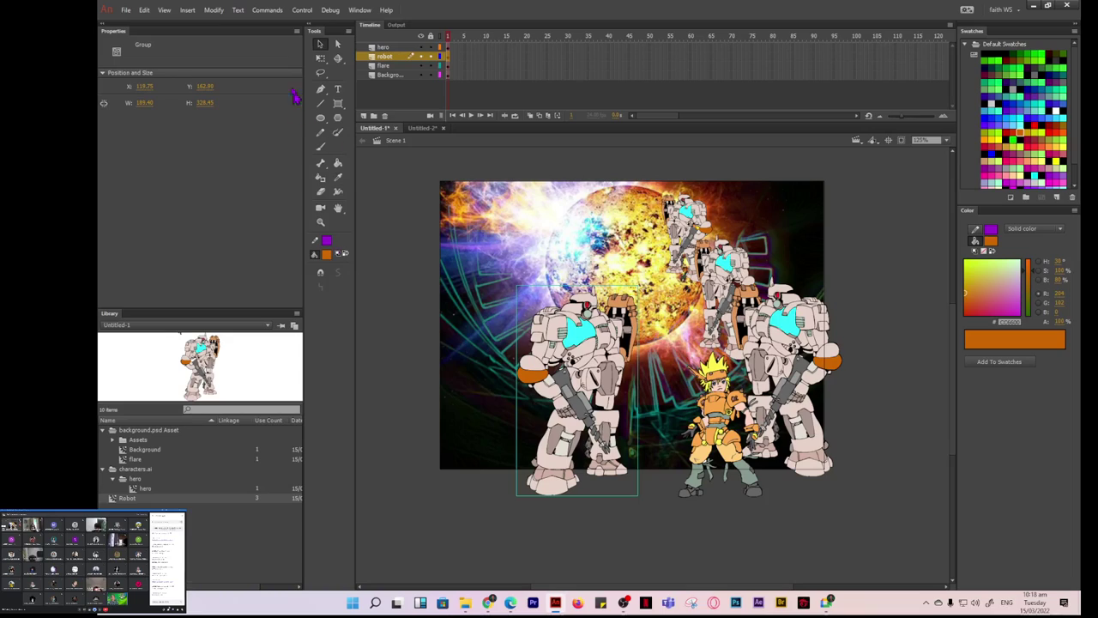
click(214, 9)
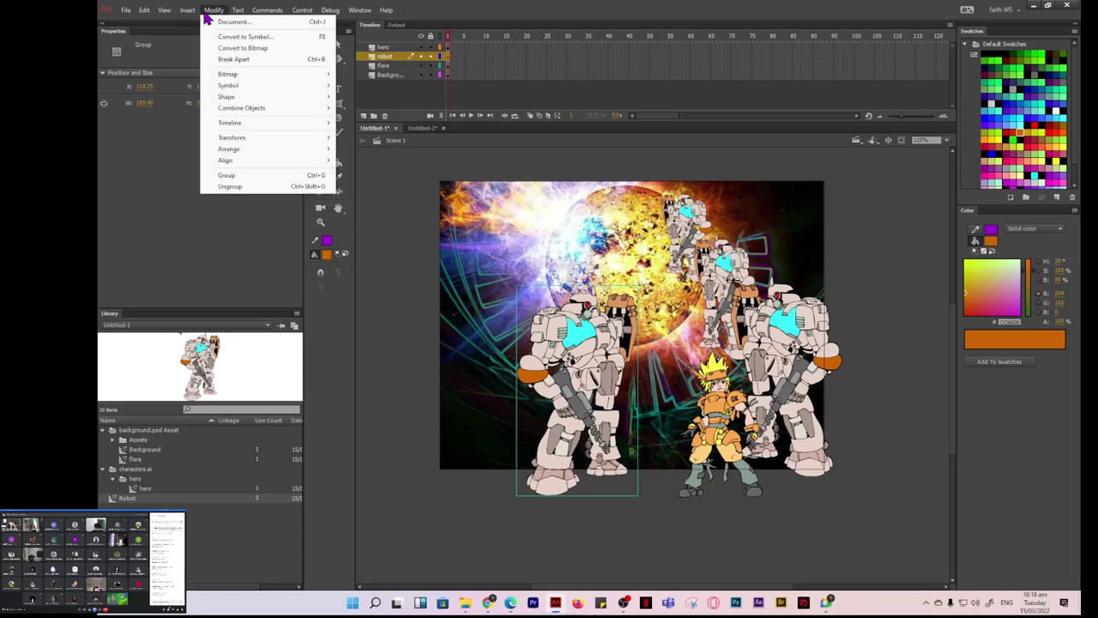
click(238, 59)
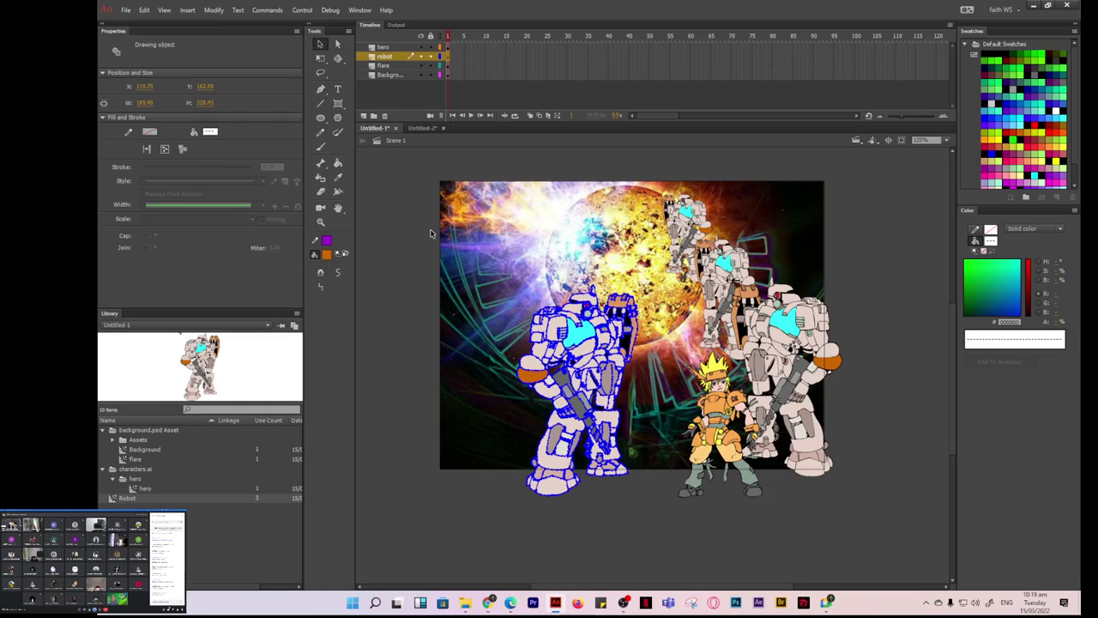
Examine the broken-apart robot's separate pieces by selecting its chest, leg and shoulder shapes individually.
click(477, 262)
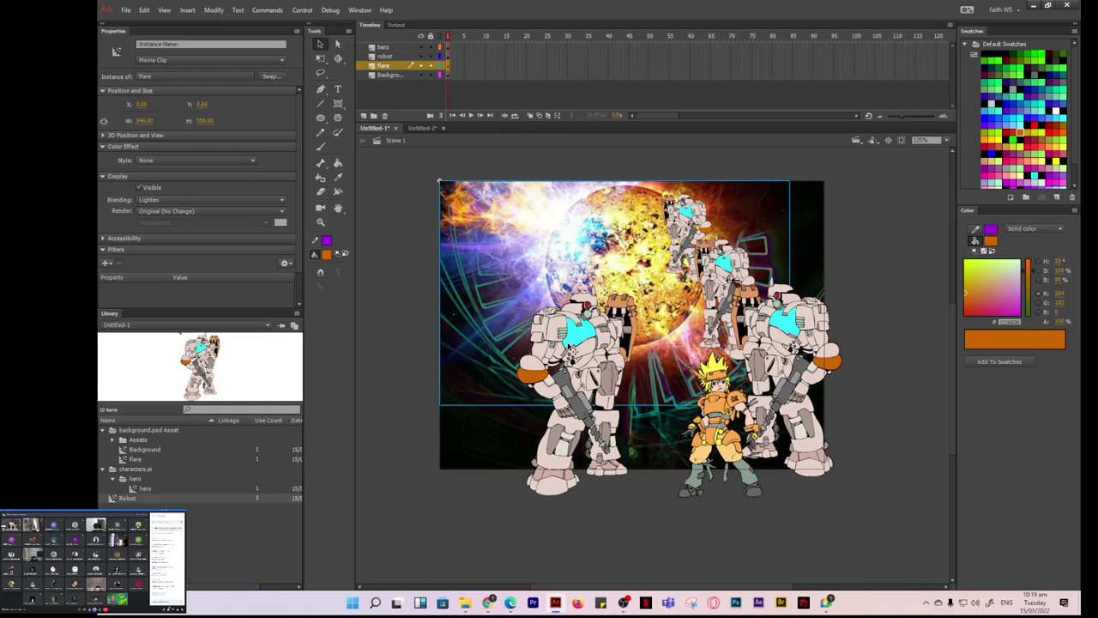
click(569, 346)
click(585, 358)
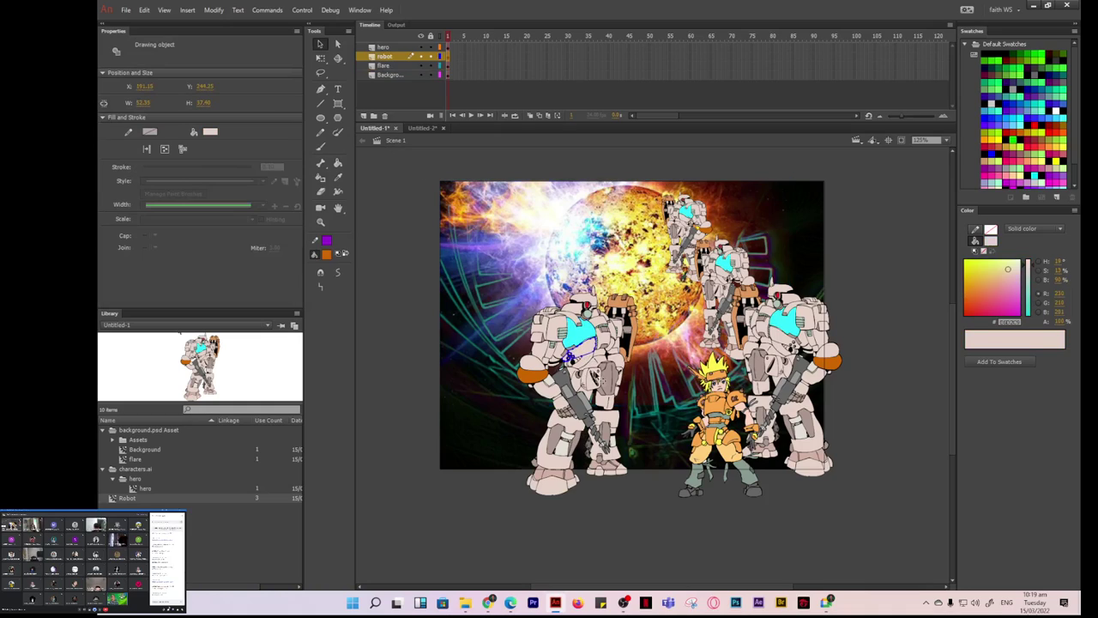
click(616, 389)
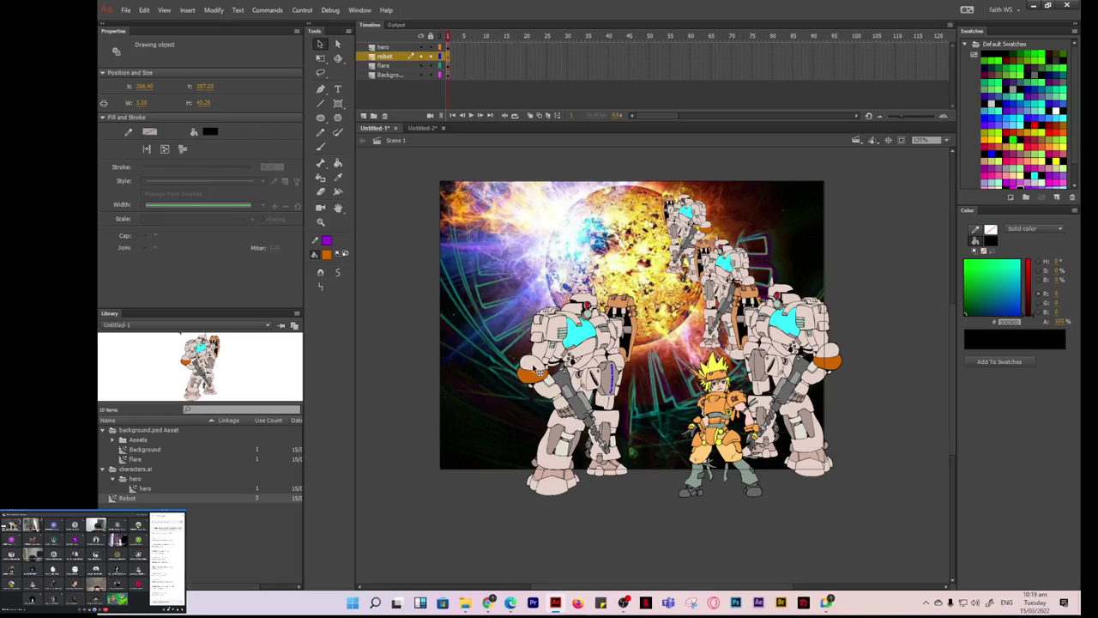
click(541, 369)
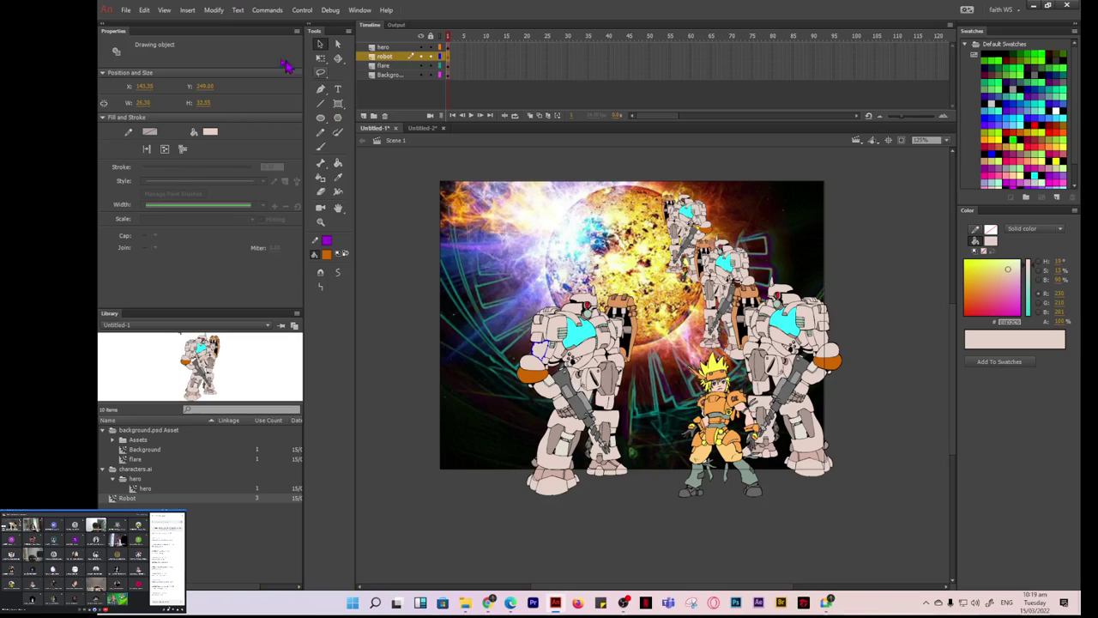
click(214, 11)
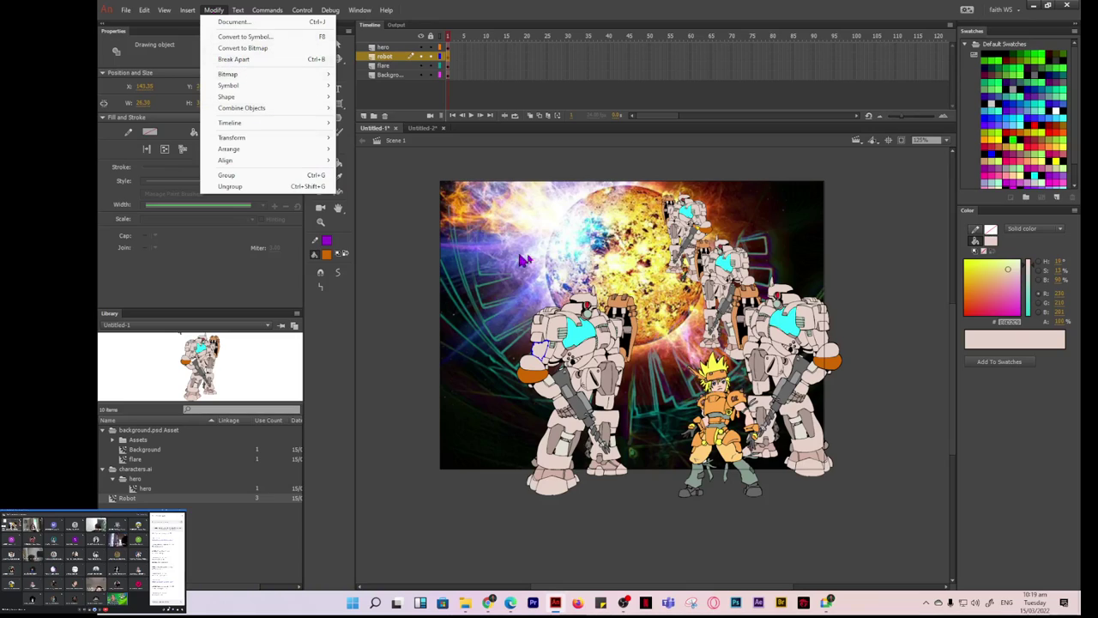
click(420, 323)
click(546, 348)
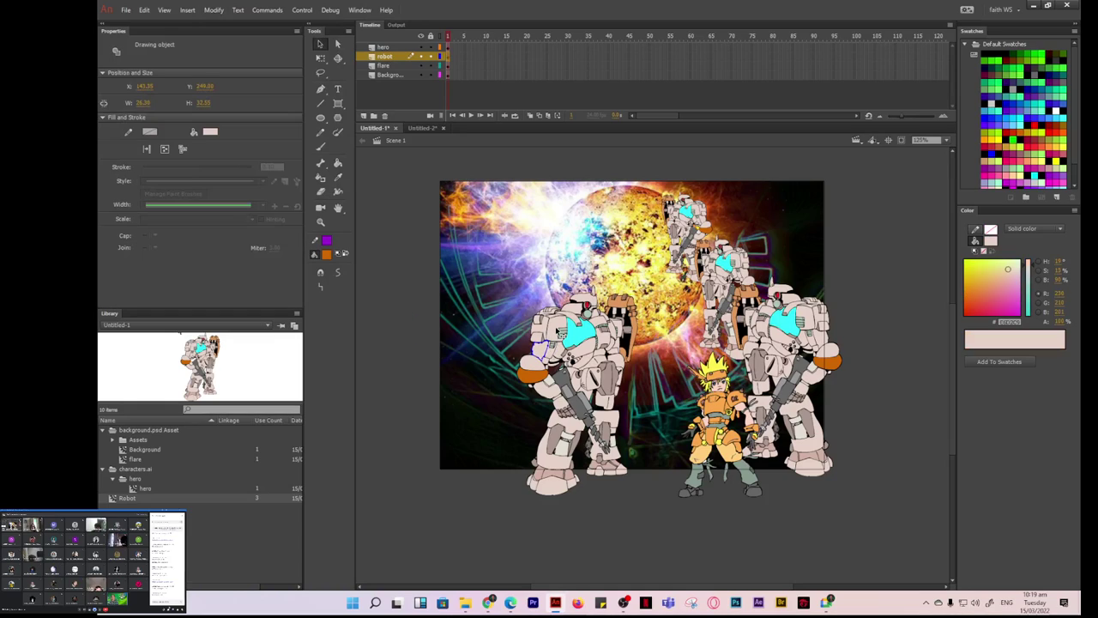
click(559, 331)
click(584, 342)
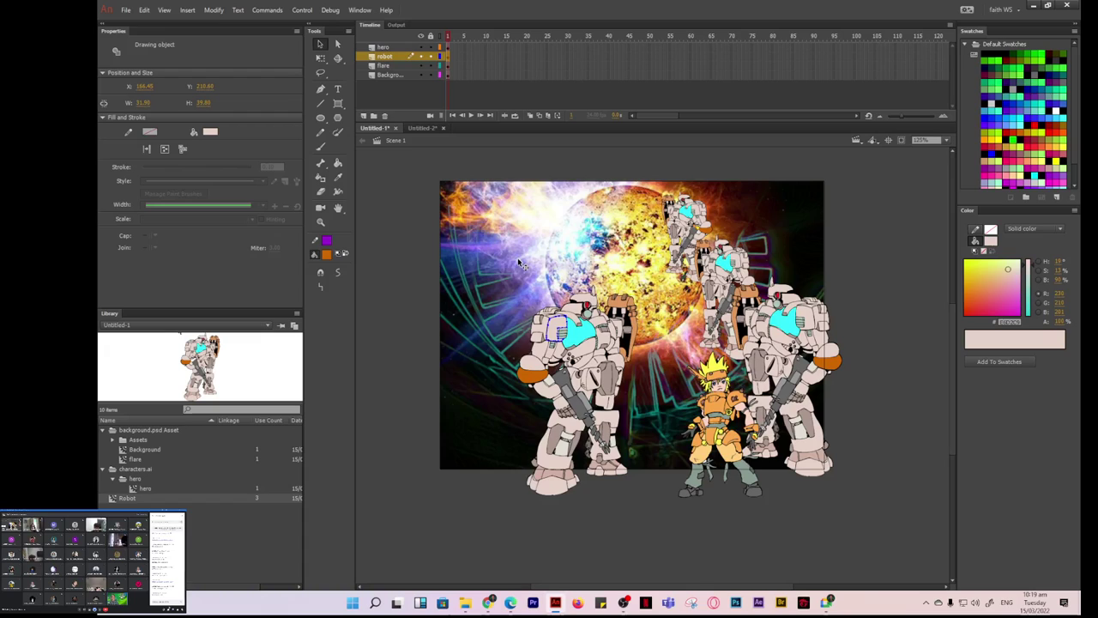
Try to select all pieces of the broken-apart robot together and delete them, undoing the flare move and the deletion.
drag(523, 236, 631, 488)
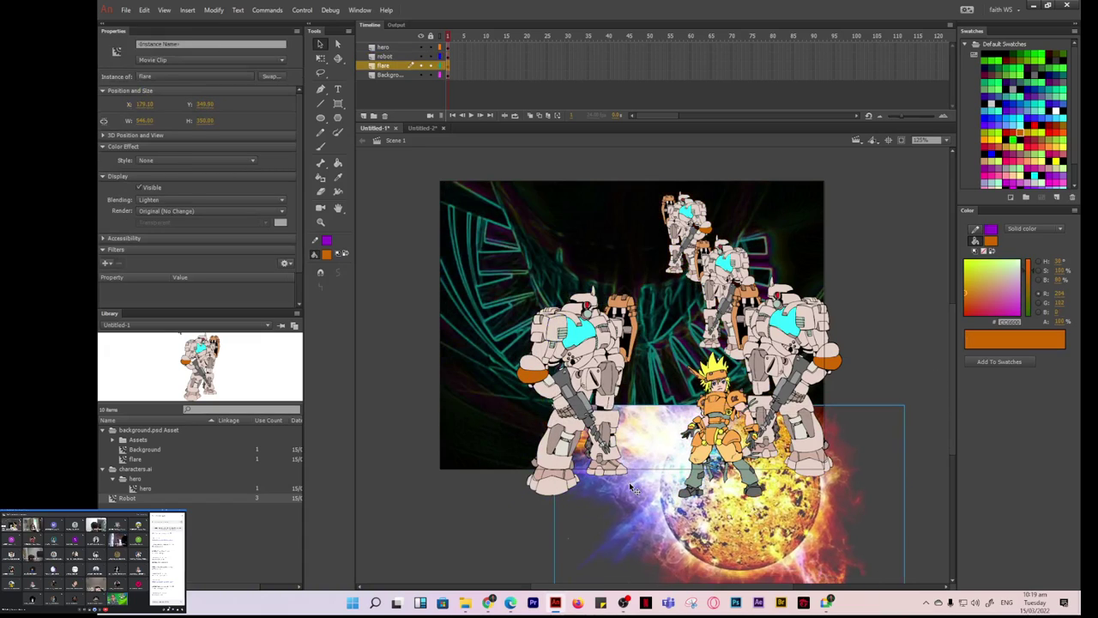
key(ctrl+z)
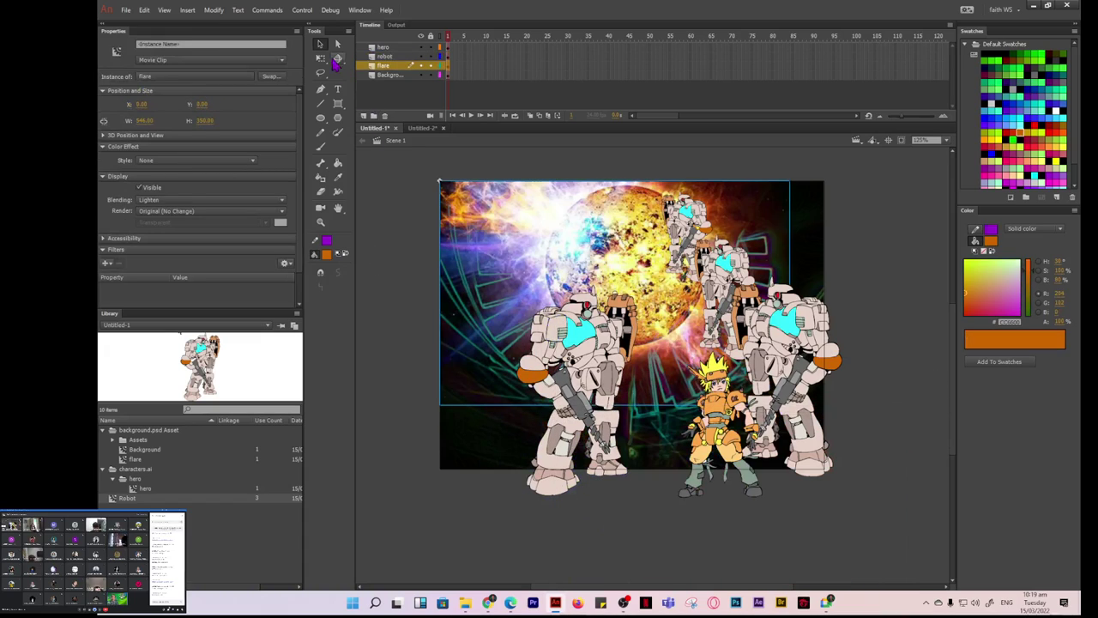
drag(496, 512, 651, 250)
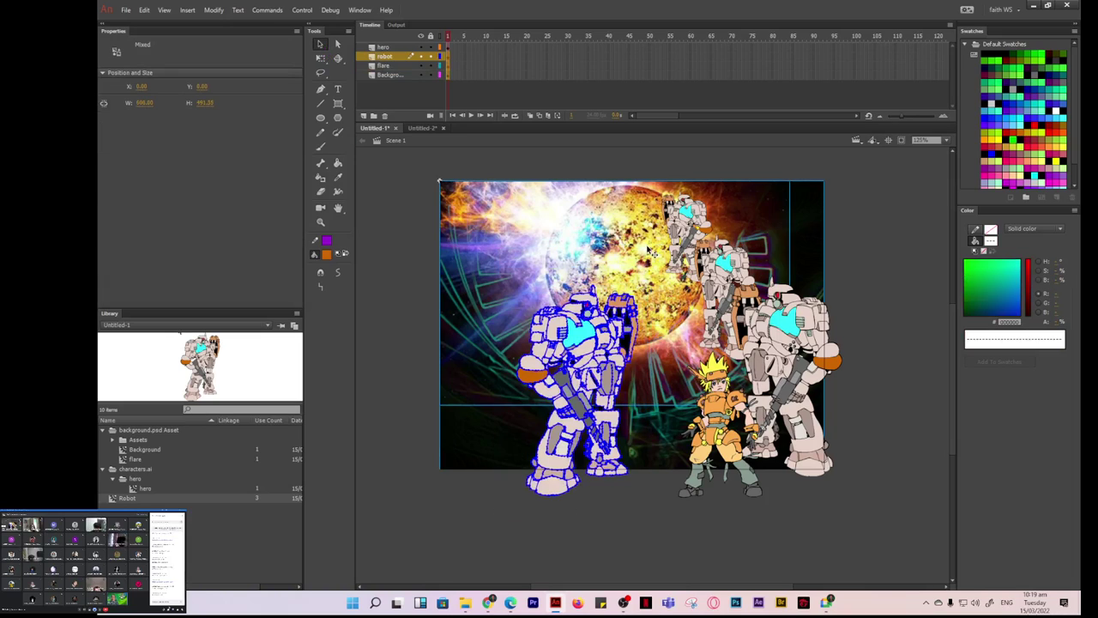
key(Delete)
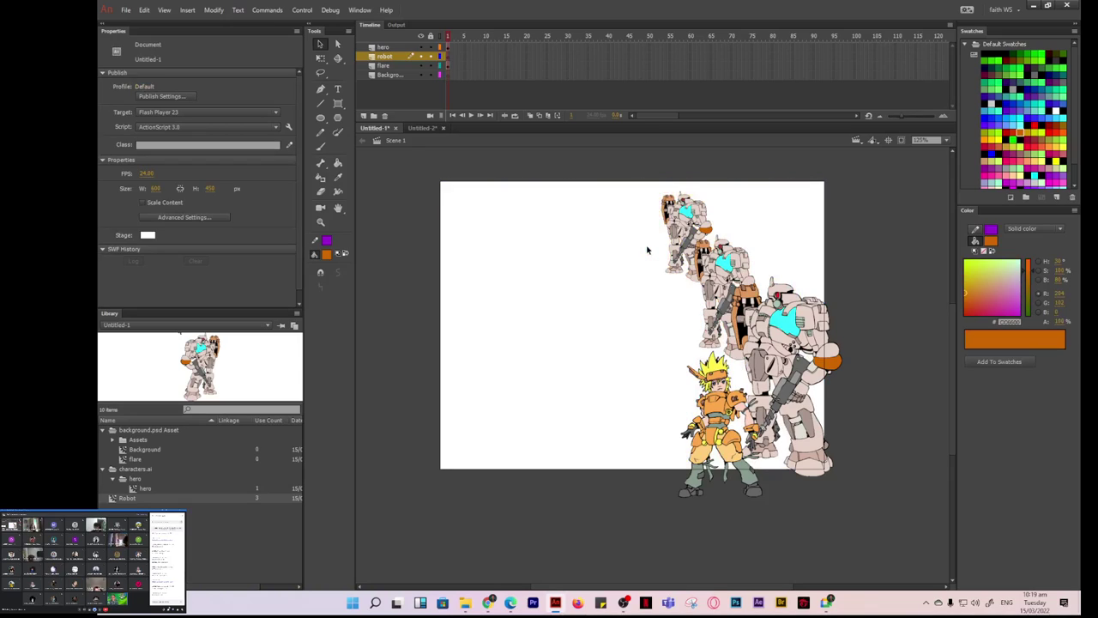
key(ctrl+z)
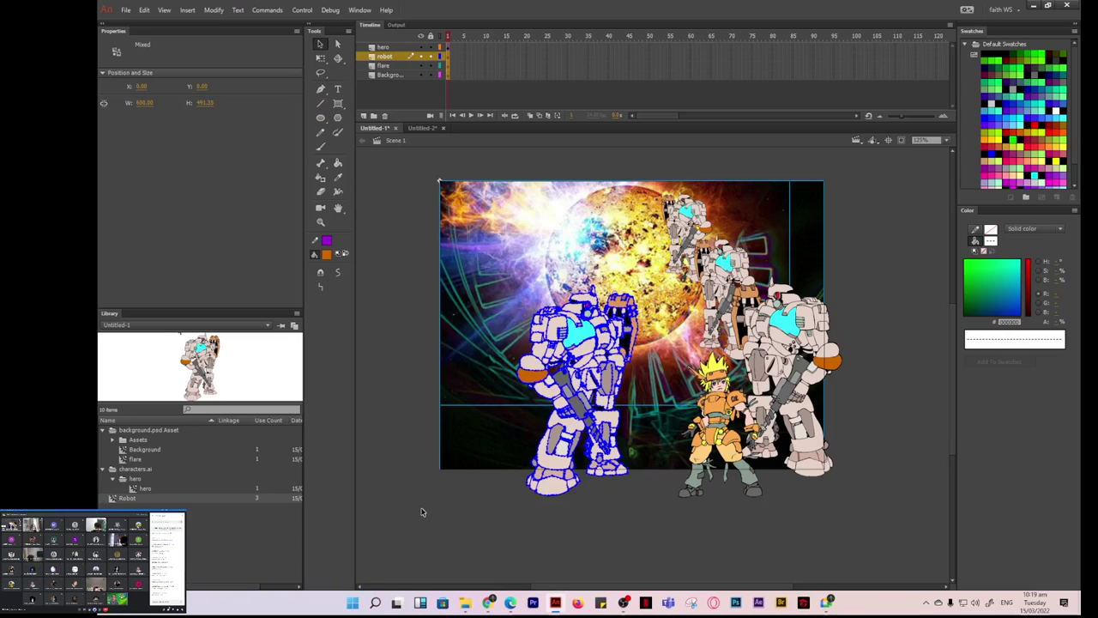
click(511, 525)
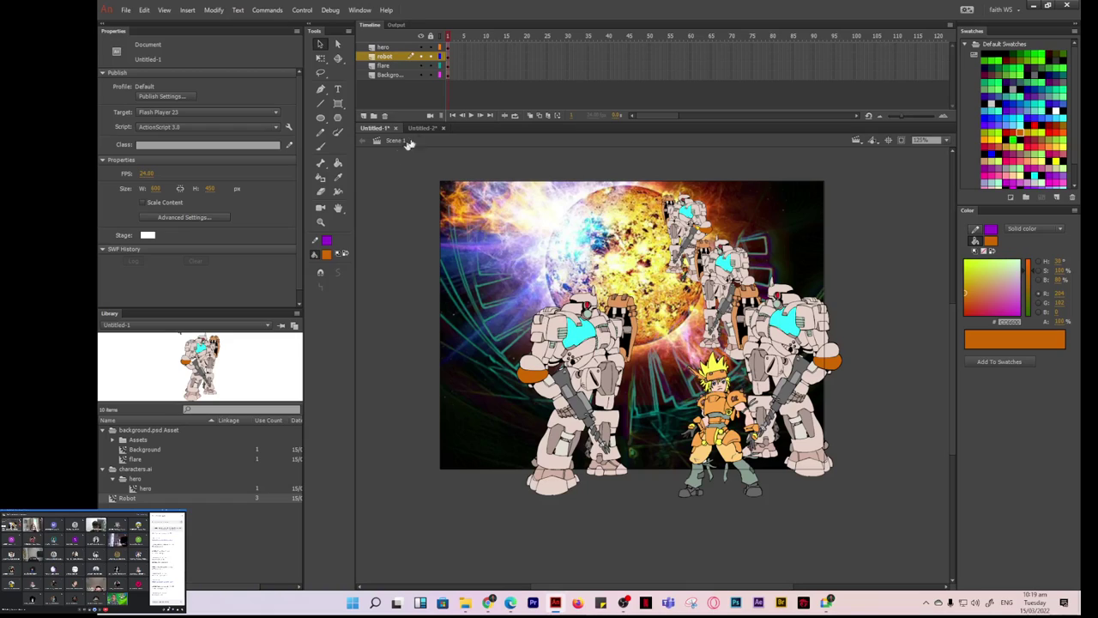
click(320, 57)
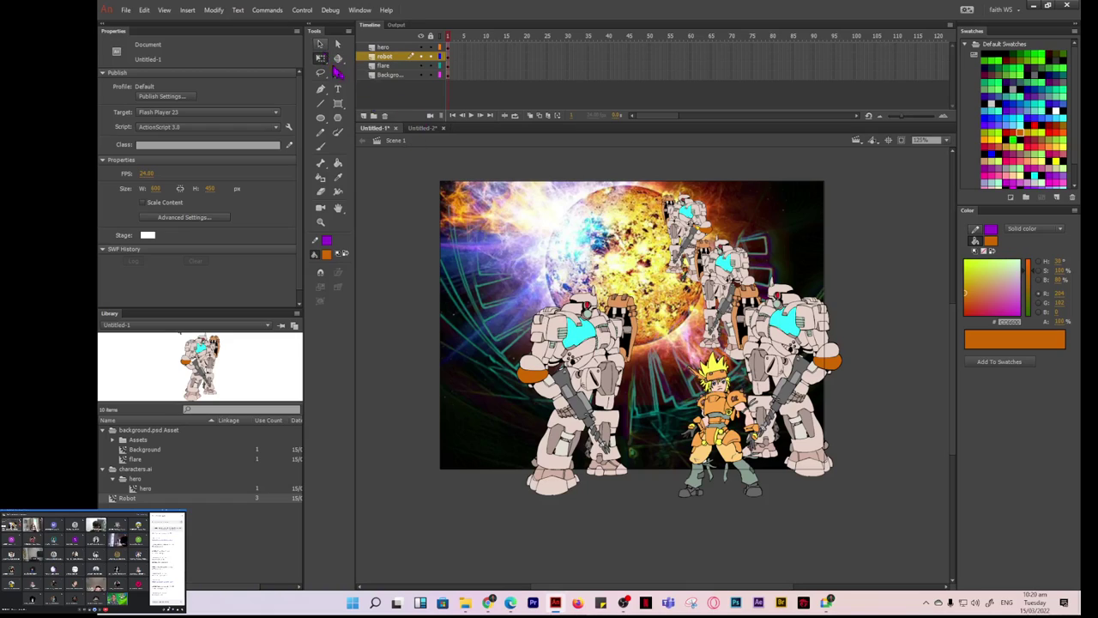
click(504, 266)
drag(505, 266, 588, 445)
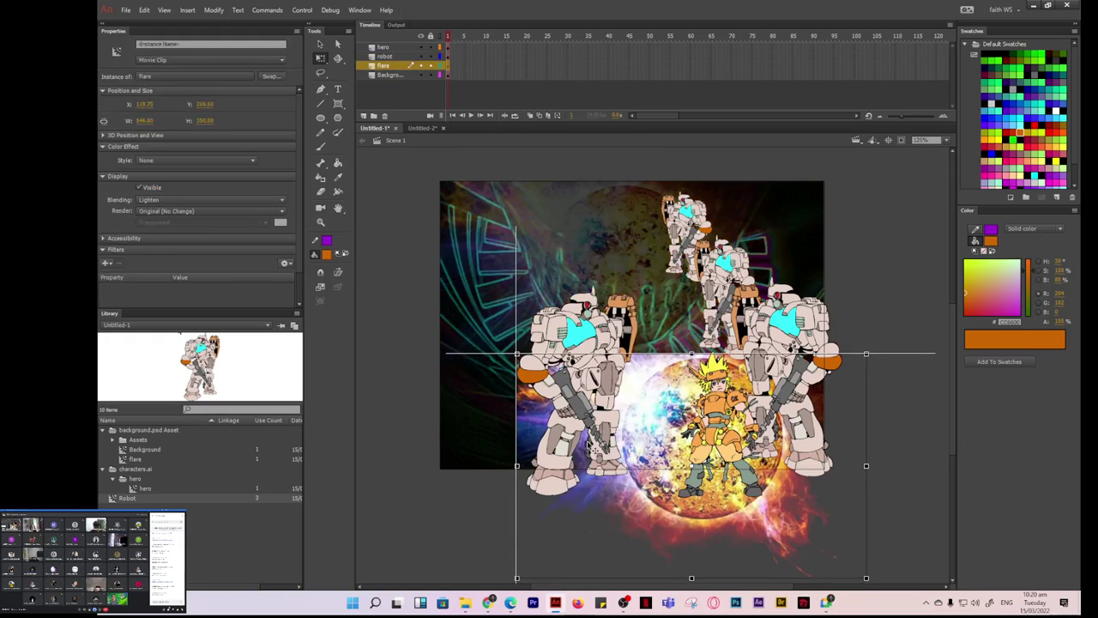
key(ctrl+z)
click(320, 44)
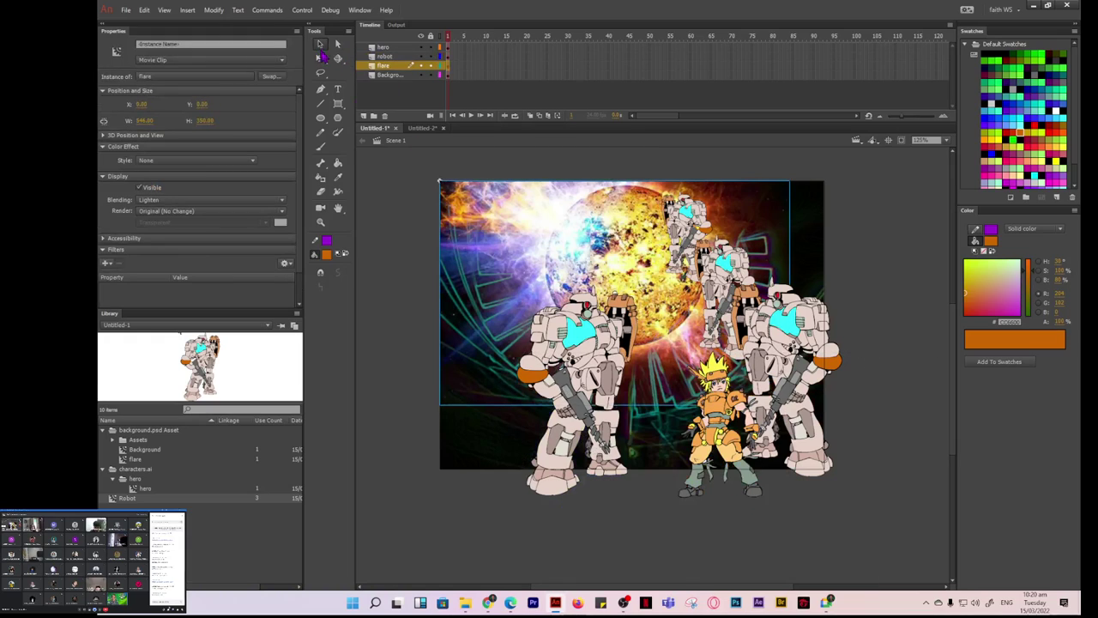
click(404, 179)
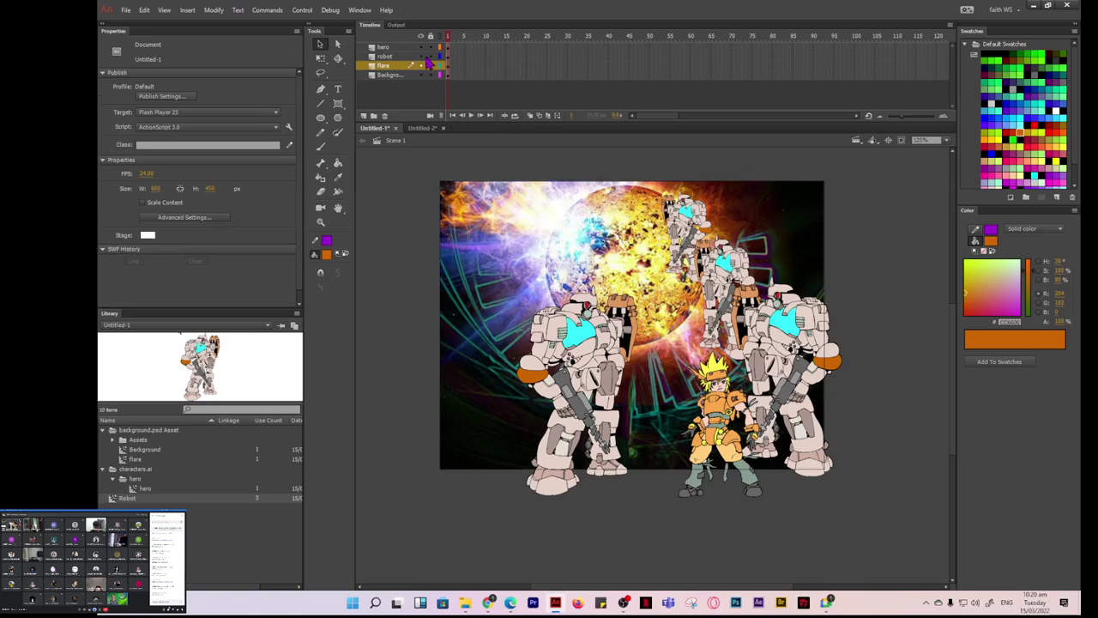
Lock every layer except robot and delete all pieces of the broken-apart robot.
click(427, 57)
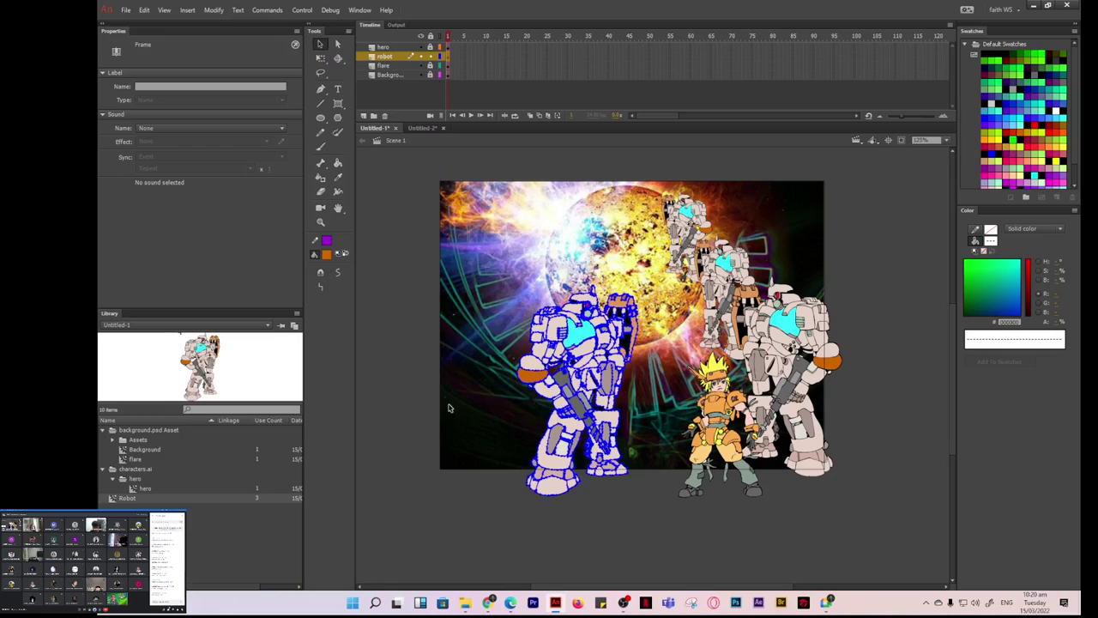
click(392, 299)
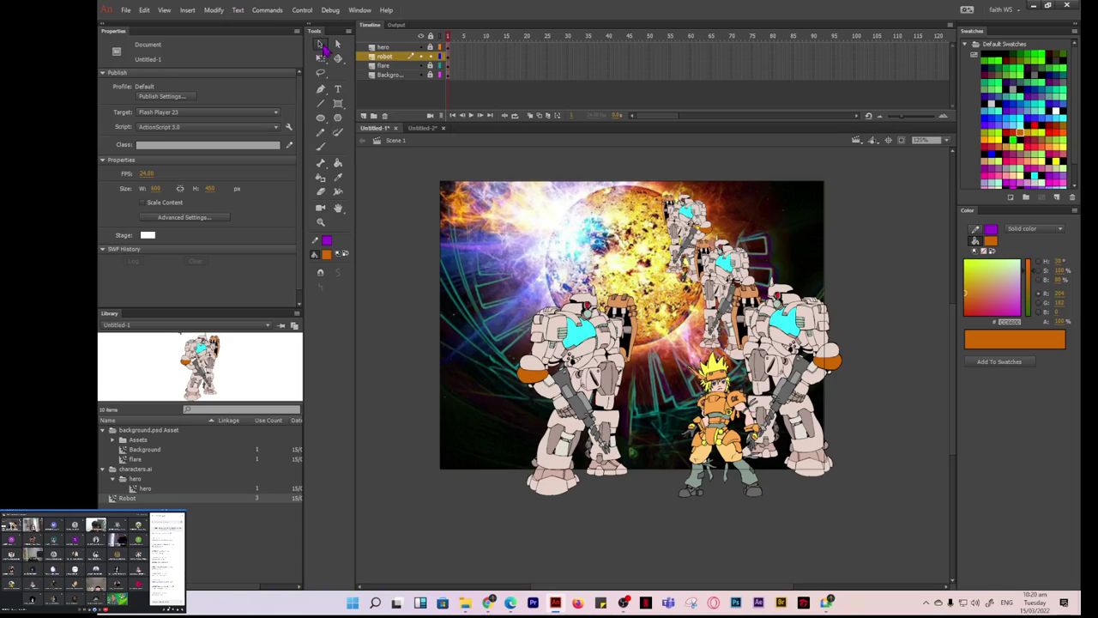
click(321, 45)
mouse_move(514, 280)
mouse_down()
mouse_move(644, 510)
mouse_move(660, 506)
mouse_move(650, 495)
mouse_up()
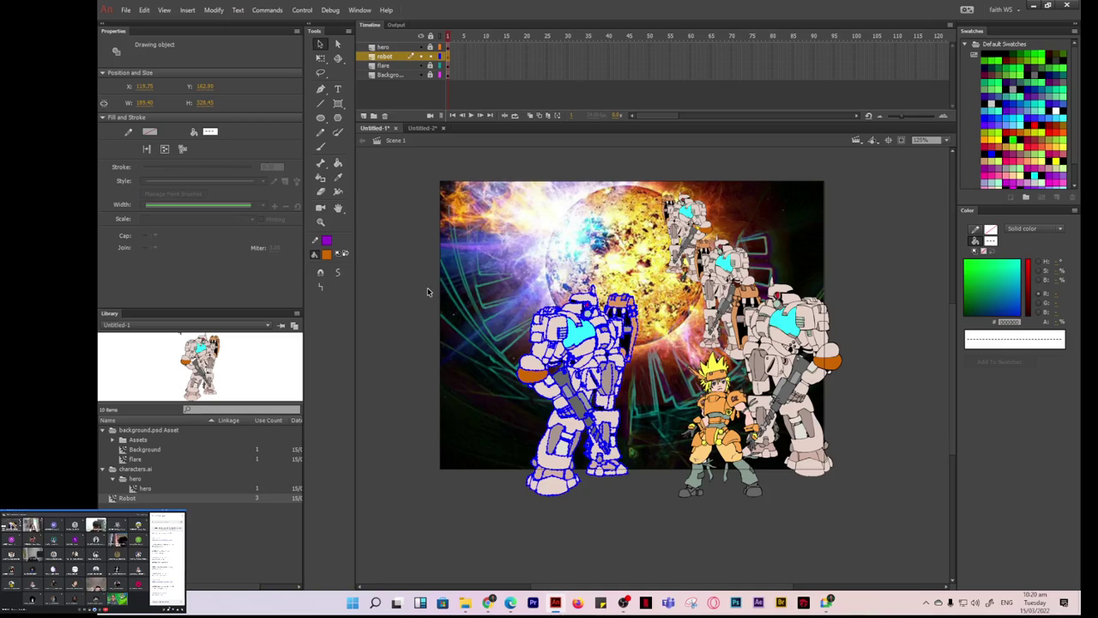
key(Delete)
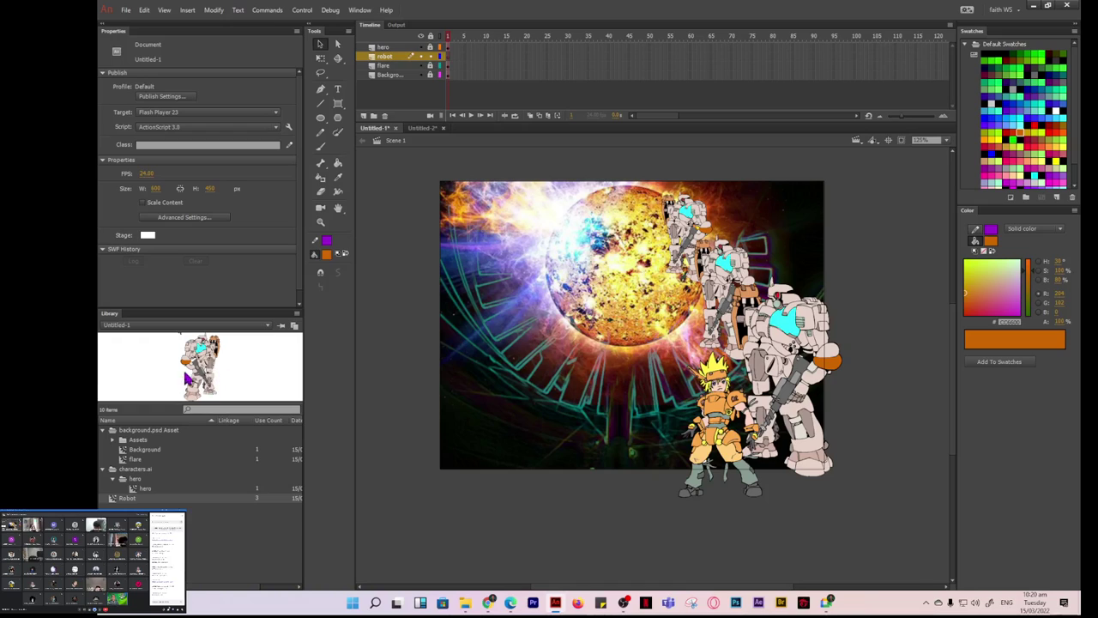
Place a new Robot instance from the library at about X 93, Y 158 on the robot layer and break it apart once.
drag(187, 378, 564, 395)
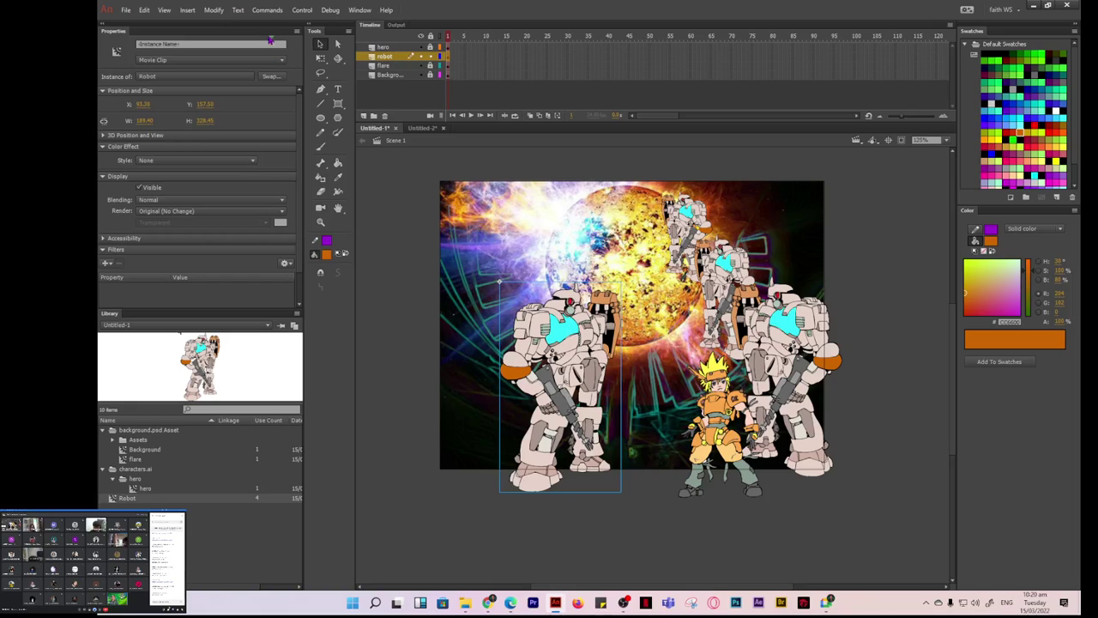
click(212, 10)
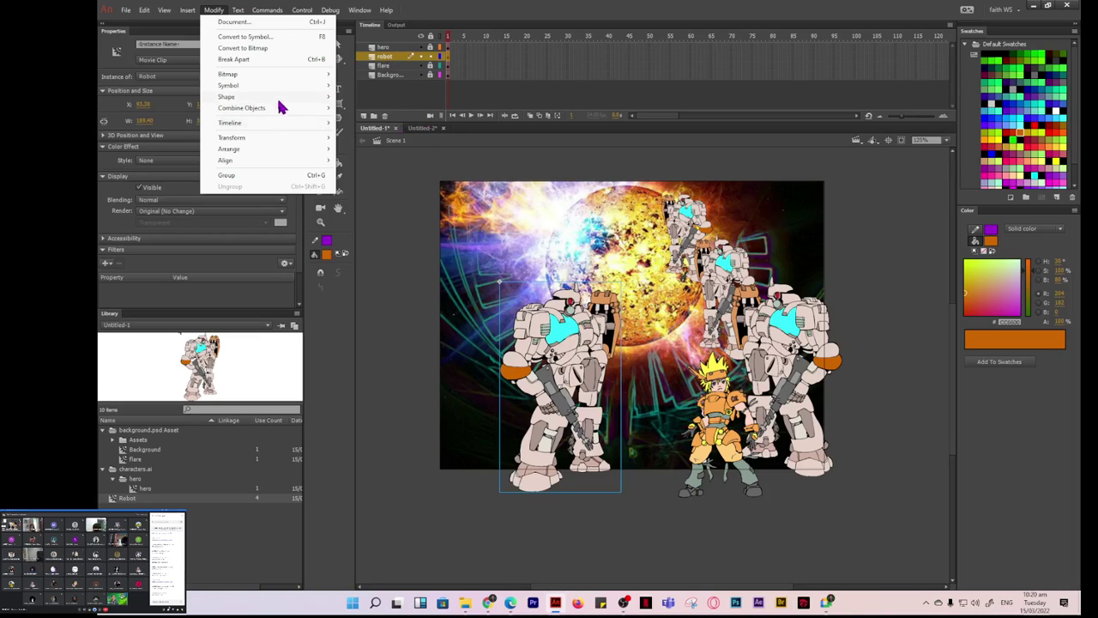
click(240, 60)
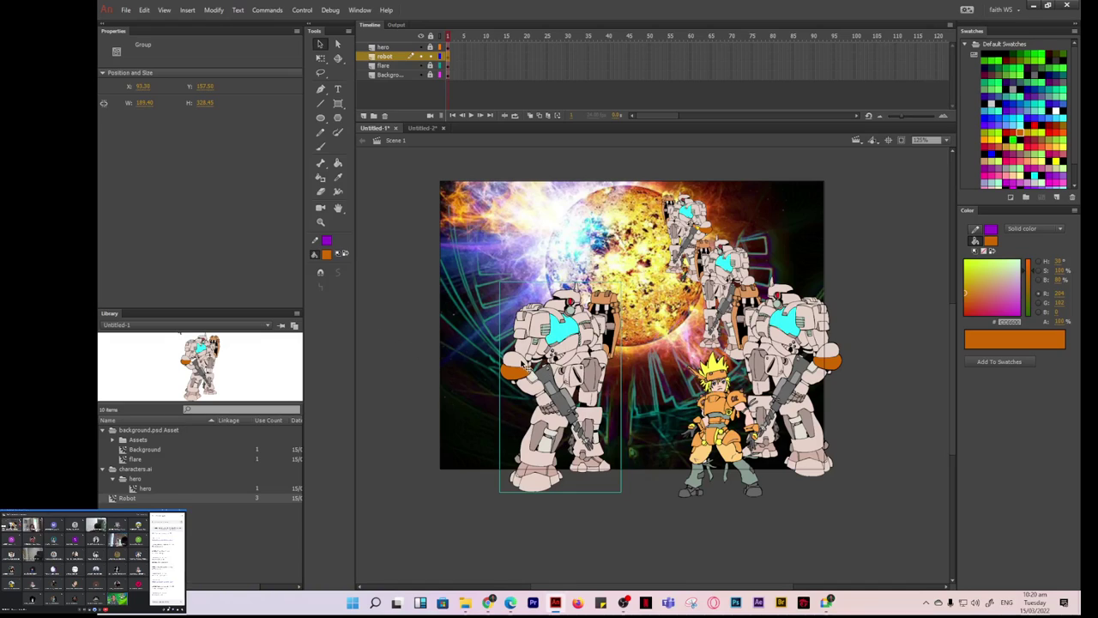
double_click(526, 363)
double_click(514, 367)
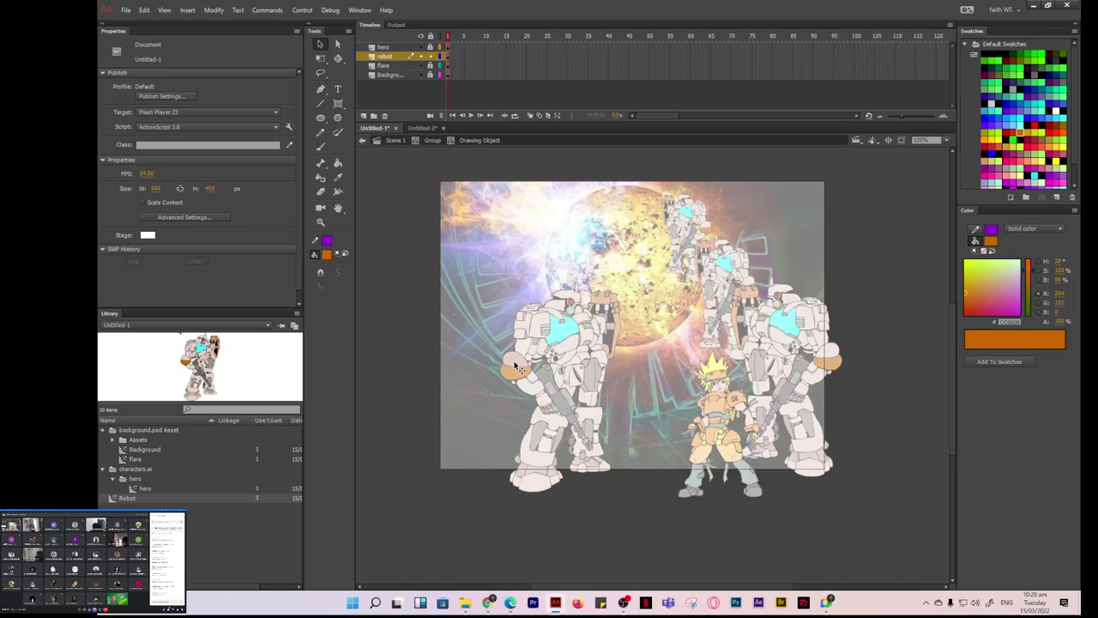
click(516, 367)
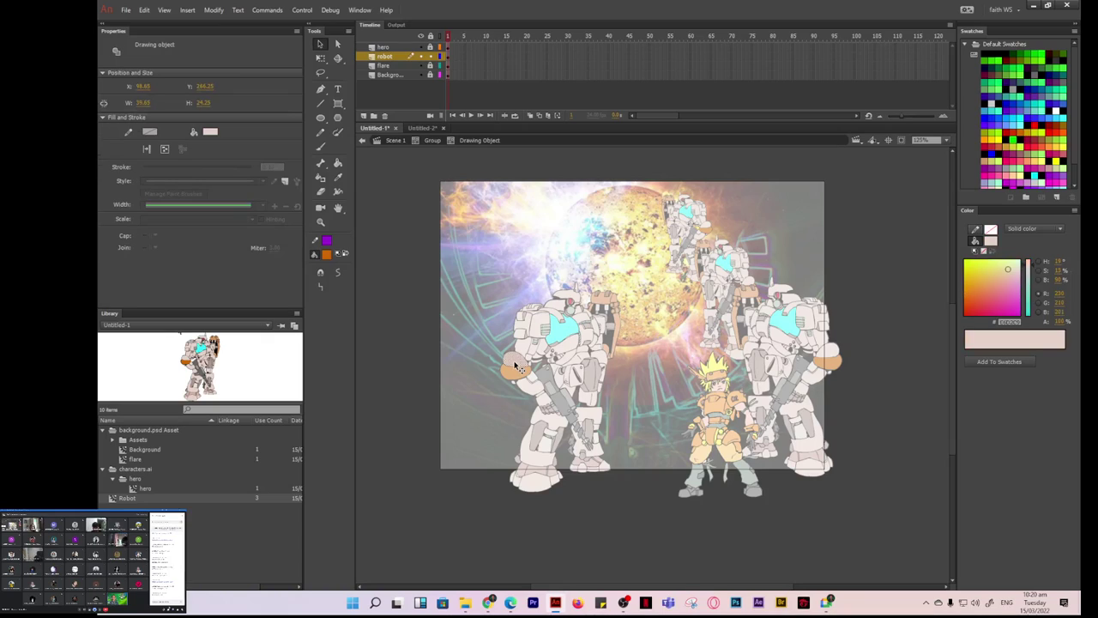
click(210, 133)
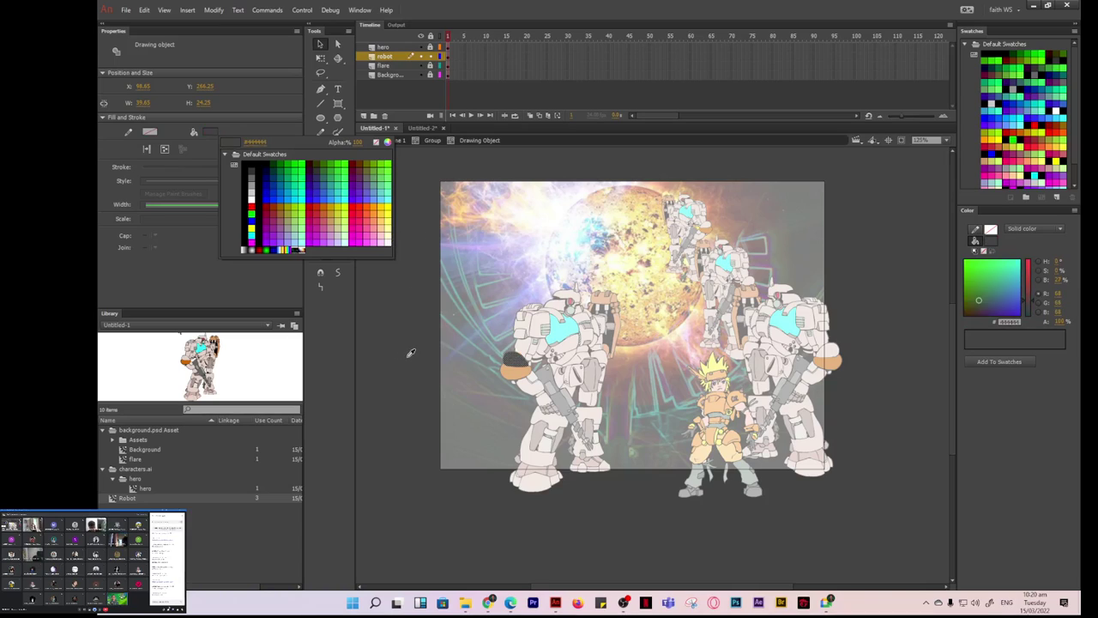
key(Escape)
click(397, 310)
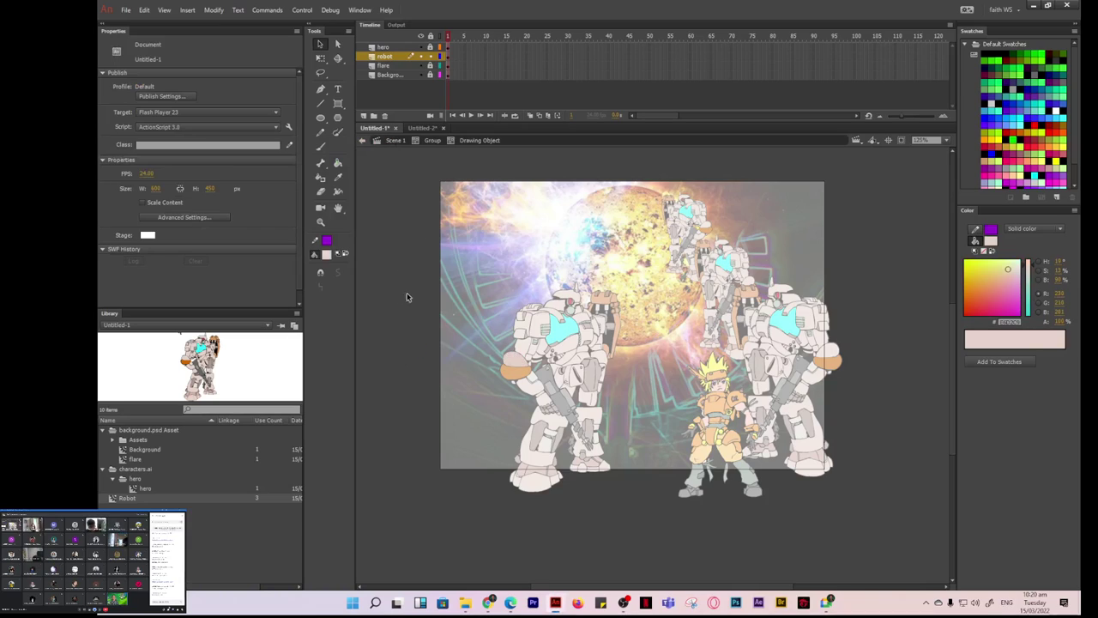
click(395, 140)
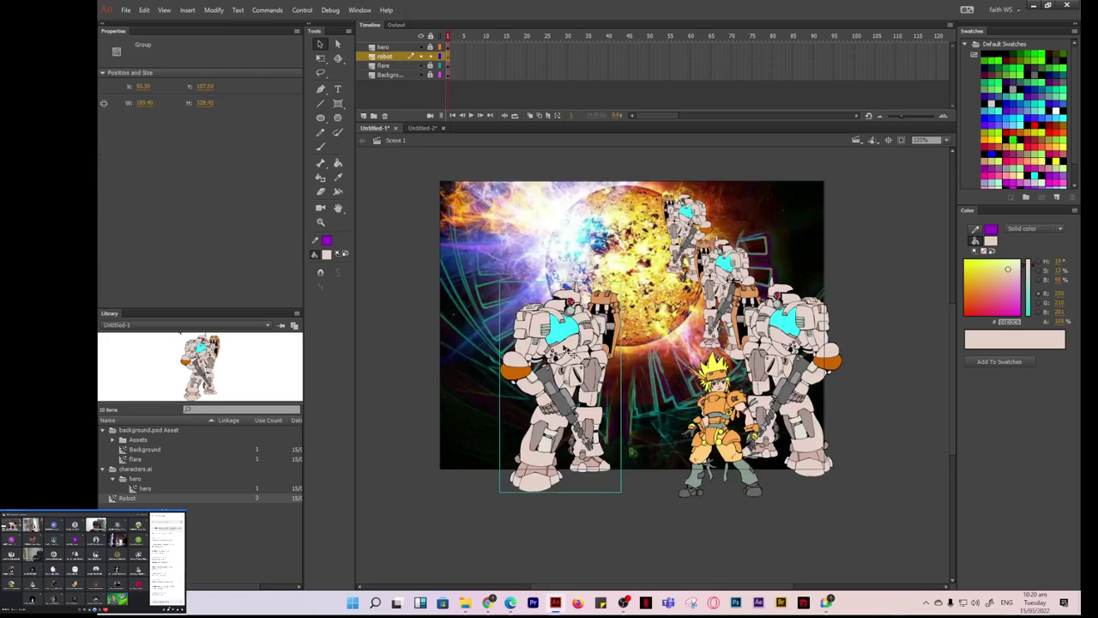
click(409, 329)
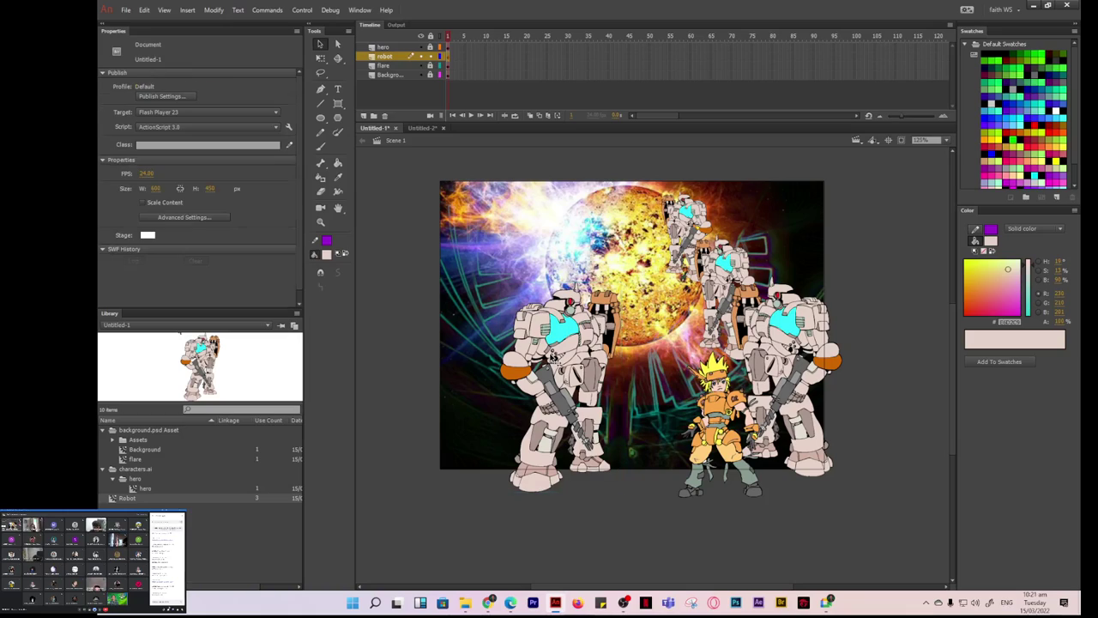
Inside the new robot's group, fill the lower-leg armour piece above the front foot with yellow #FFFF00, and return to Scene 1.
click(554, 358)
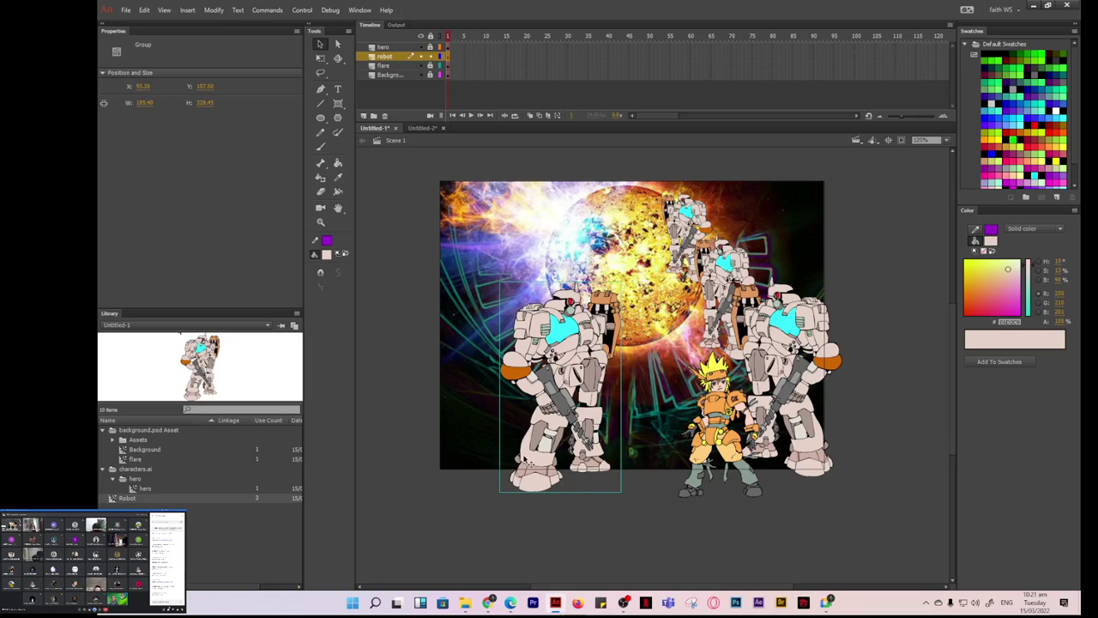
double_click(533, 463)
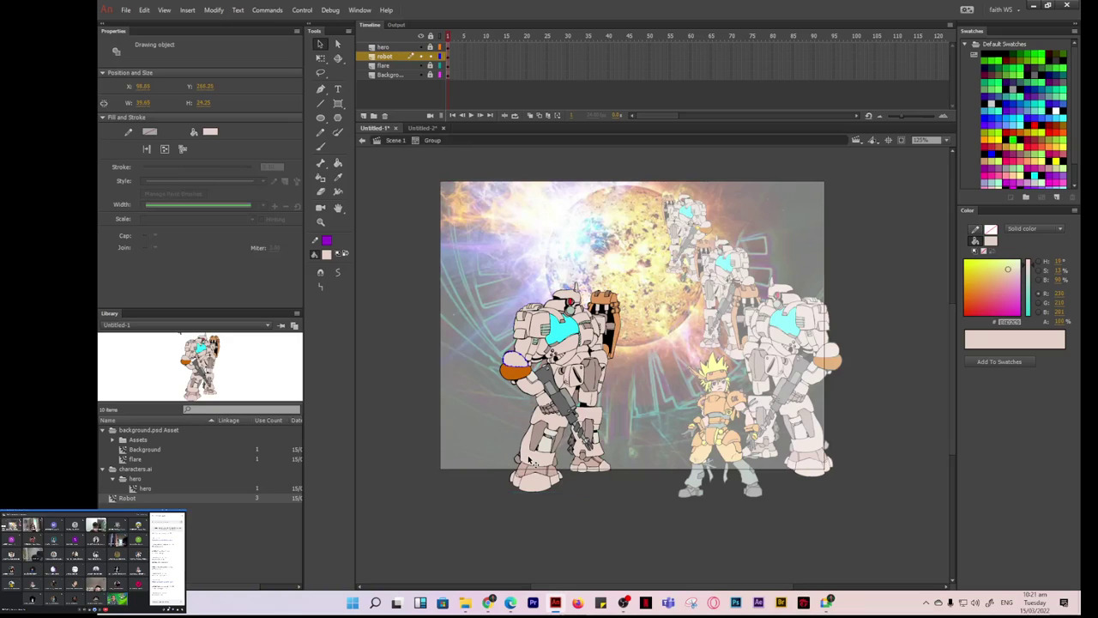
click(533, 459)
double_click(533, 462)
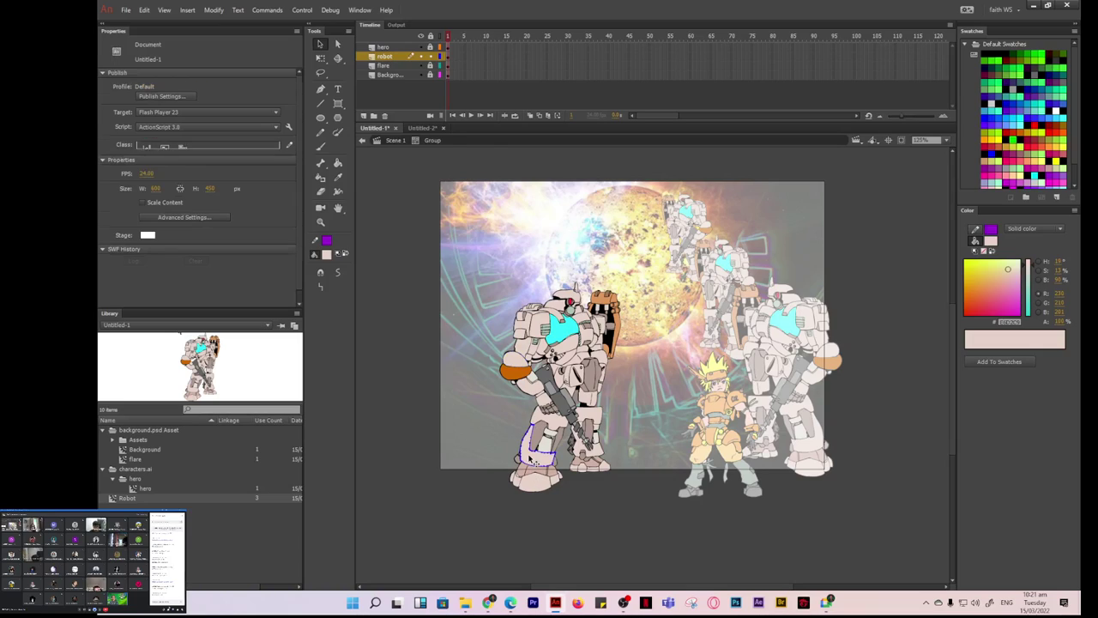
click(533, 461)
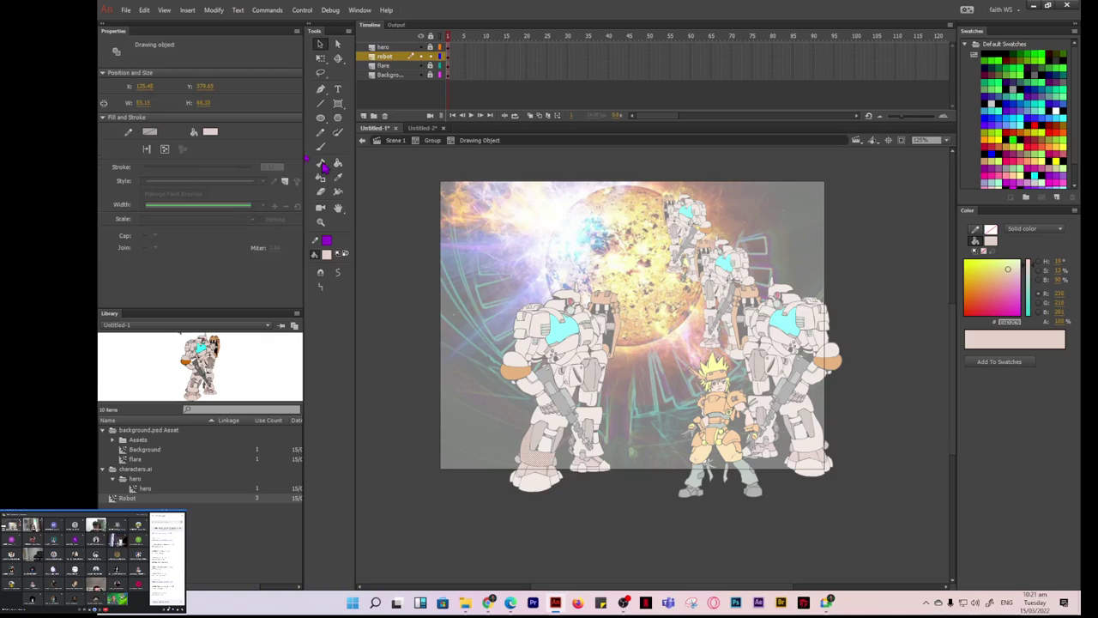
click(211, 132)
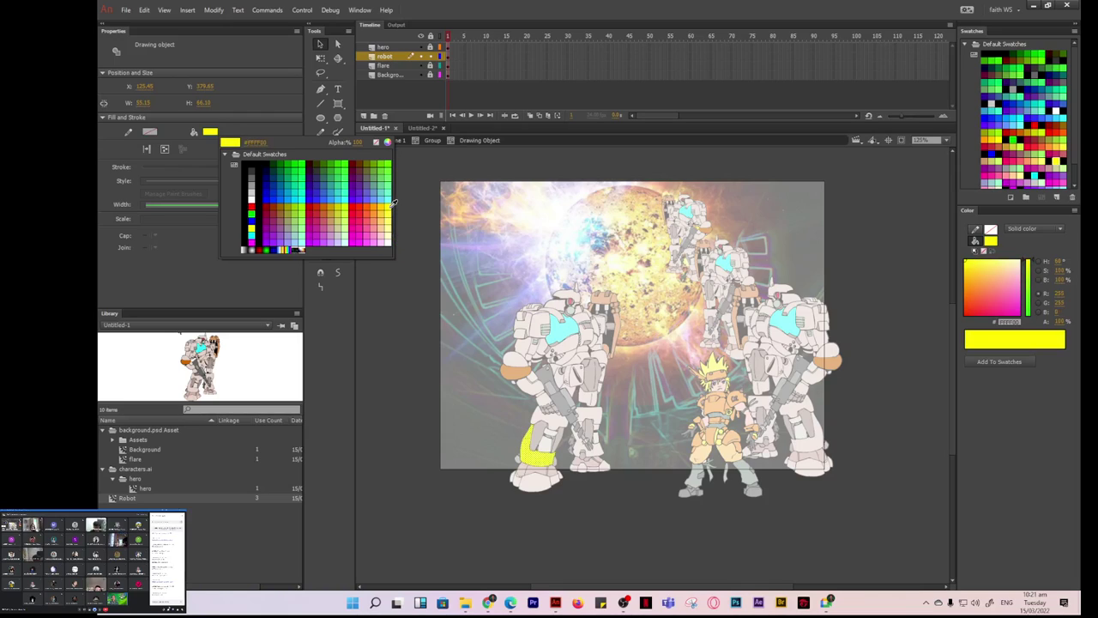
click(391, 204)
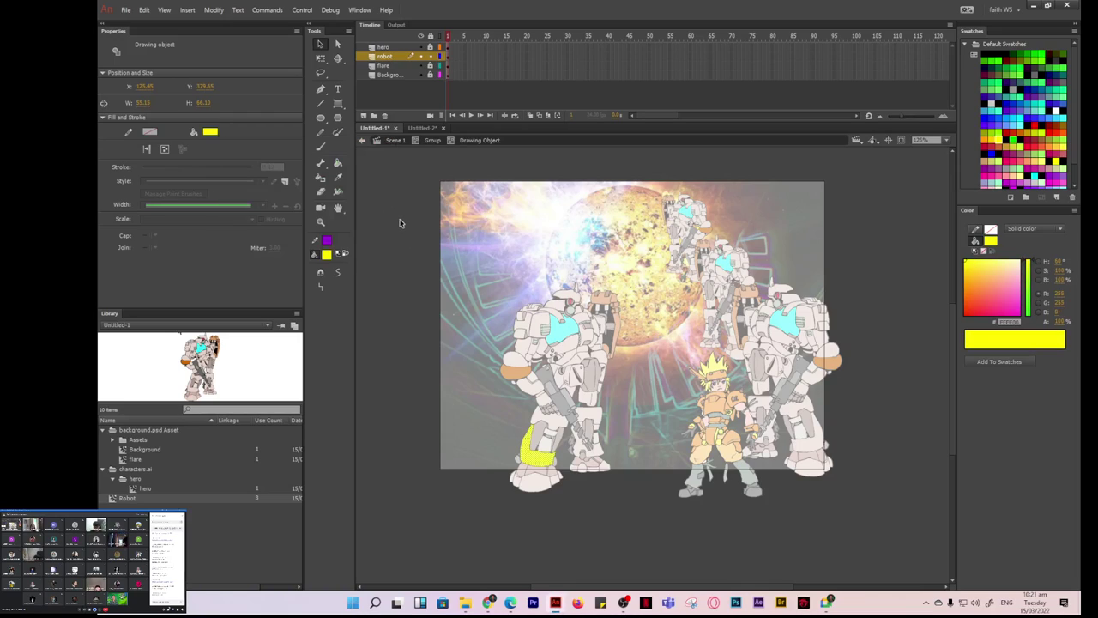
click(400, 225)
click(395, 141)
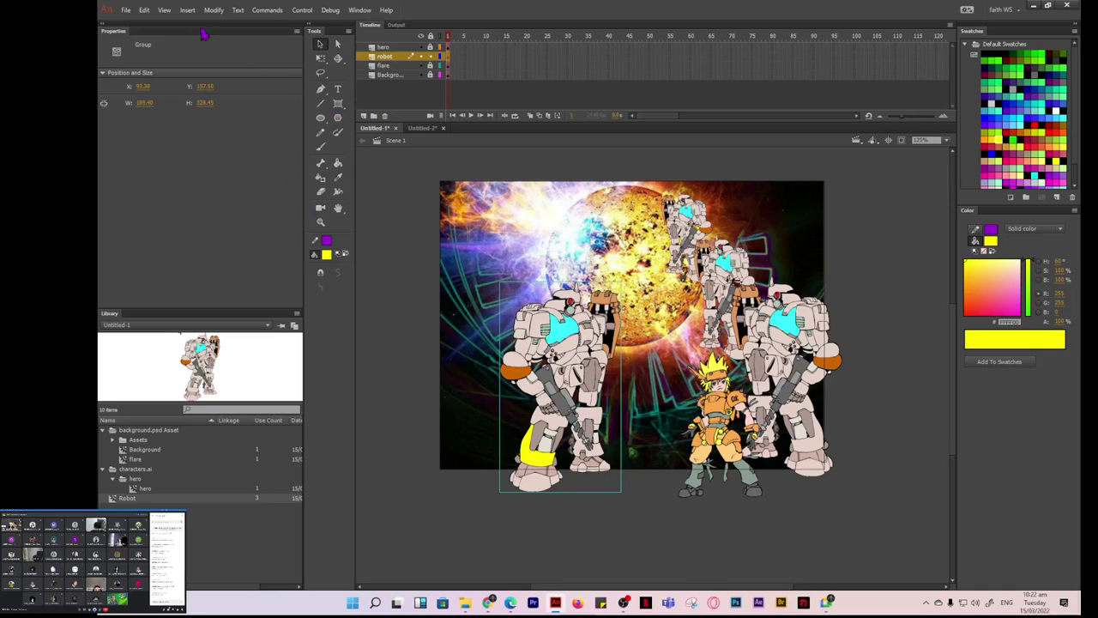
click(405, 284)
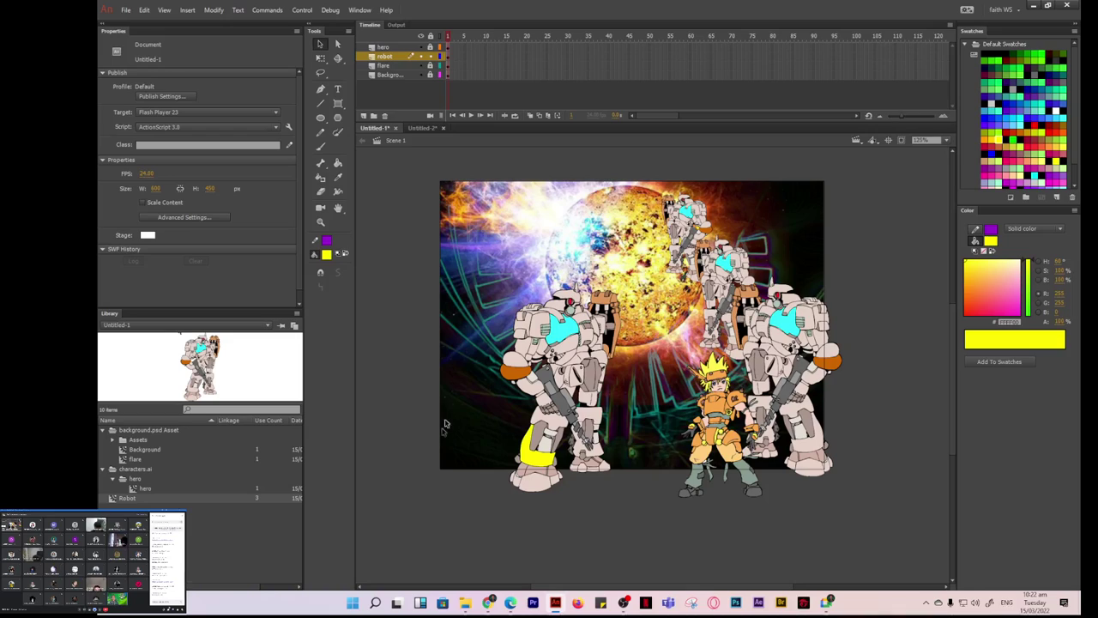
Break apart the group of the robot with the yellow leg piece into separate drawing objects.
click(554, 339)
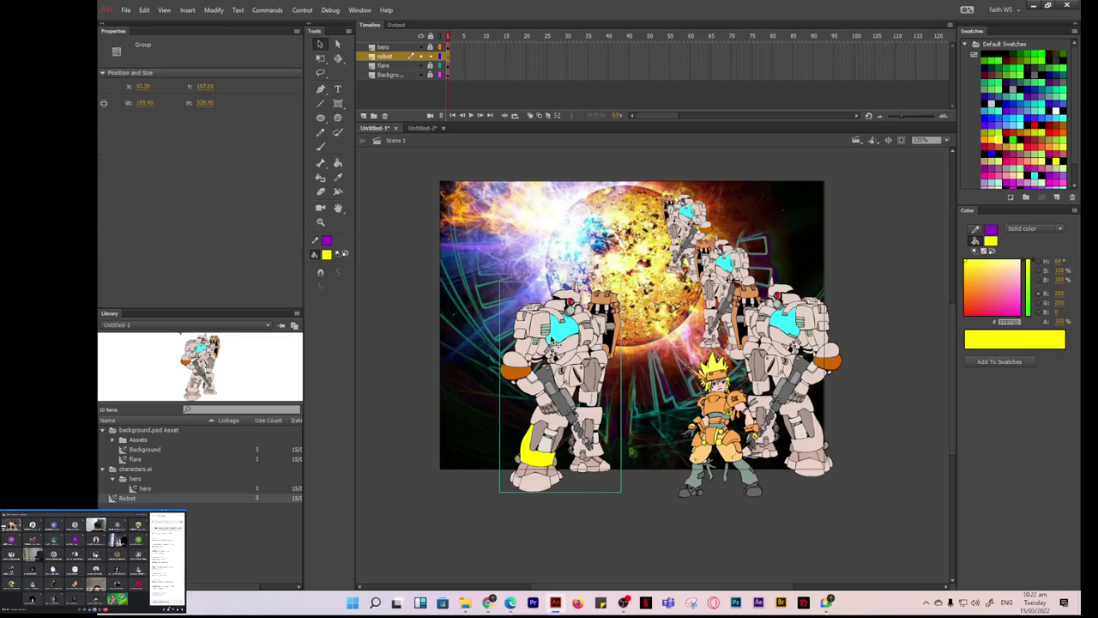
click(376, 296)
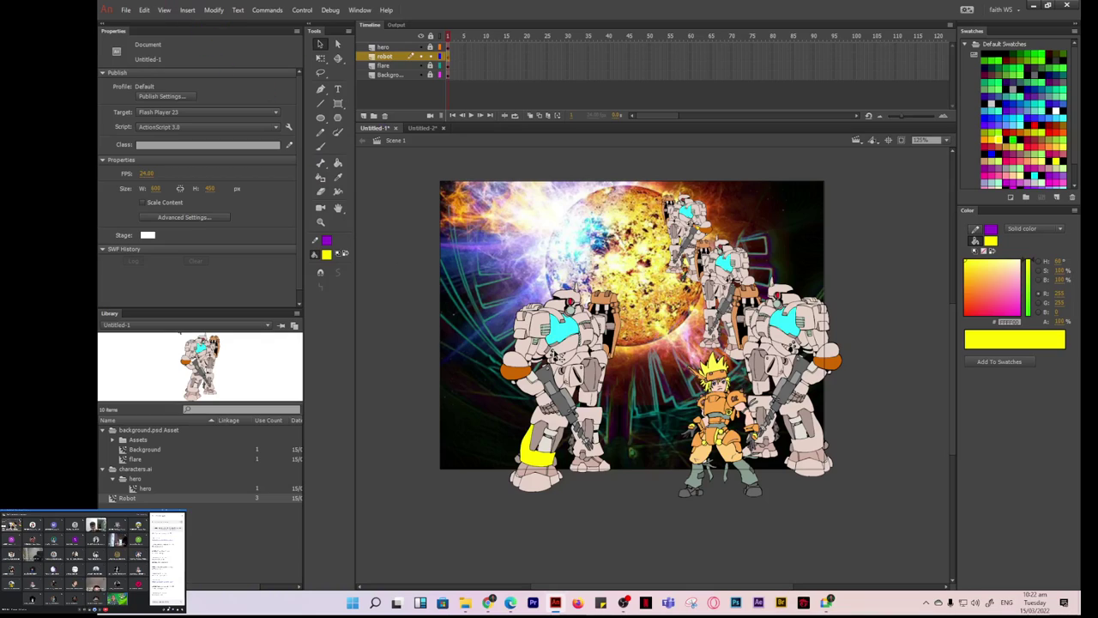
click(554, 352)
click(213, 10)
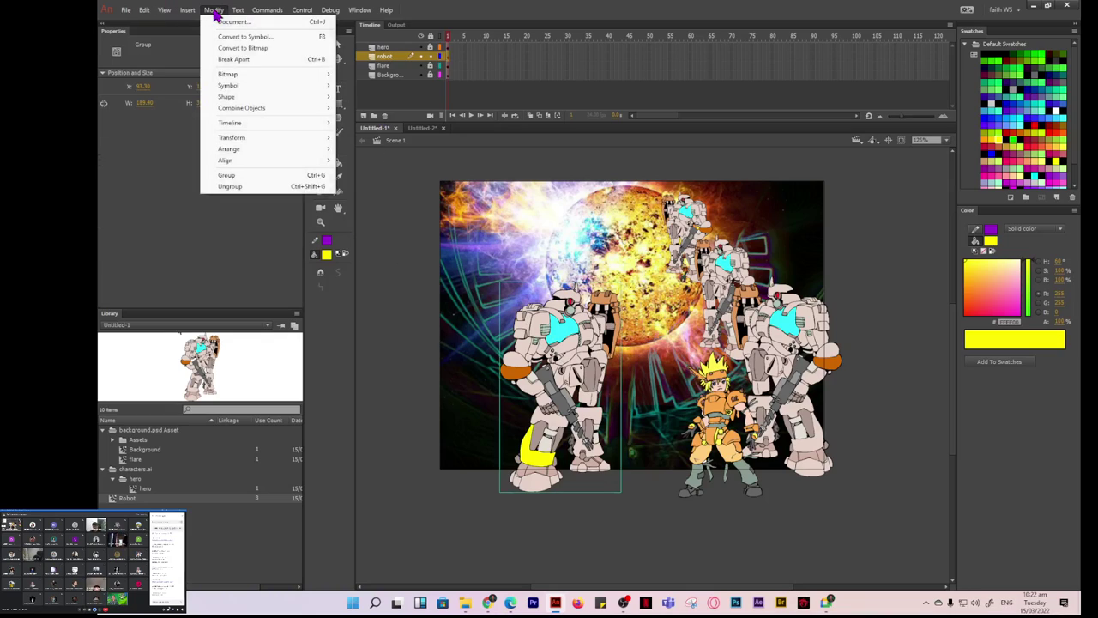
click(234, 59)
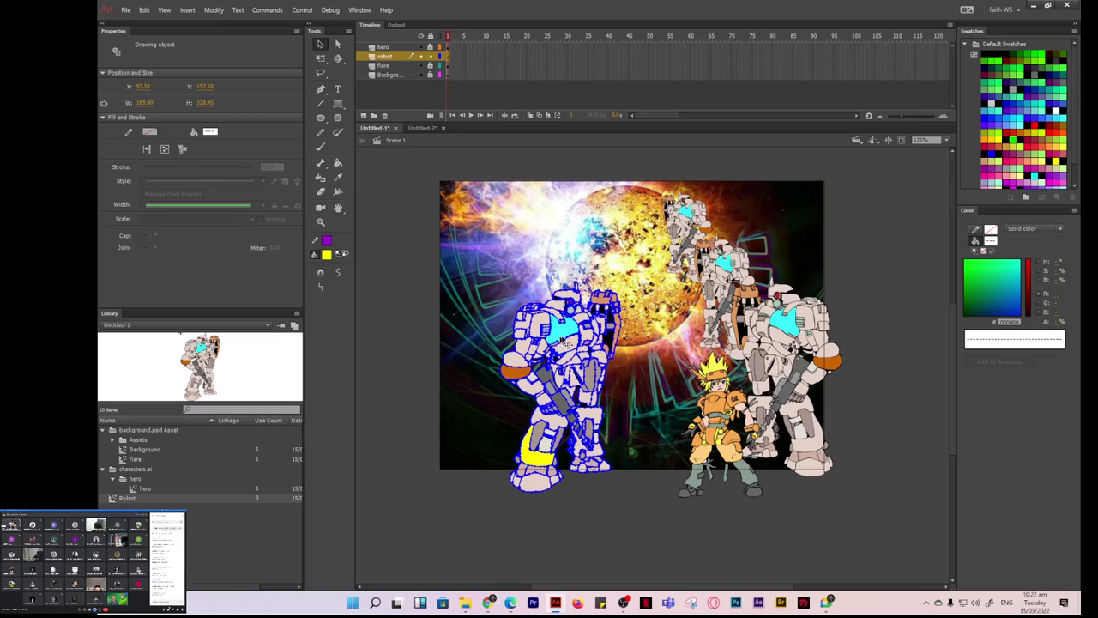
click(409, 370)
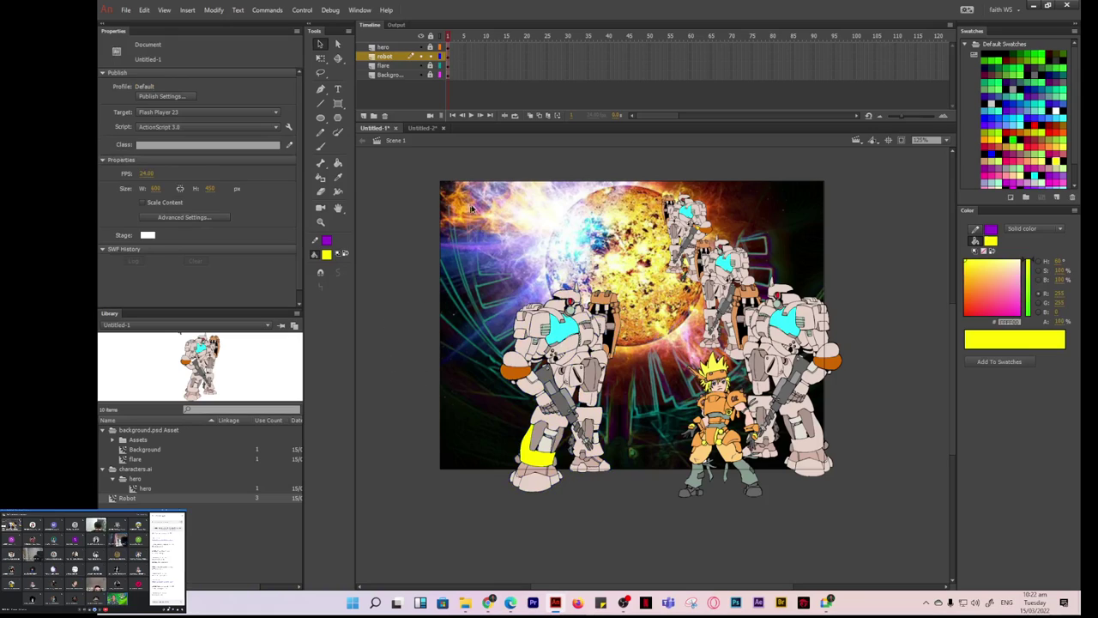
Examine the robot's separated pieces by selecting its chest, thigh, upper-arm and knee shapes individually.
click(571, 337)
click(597, 382)
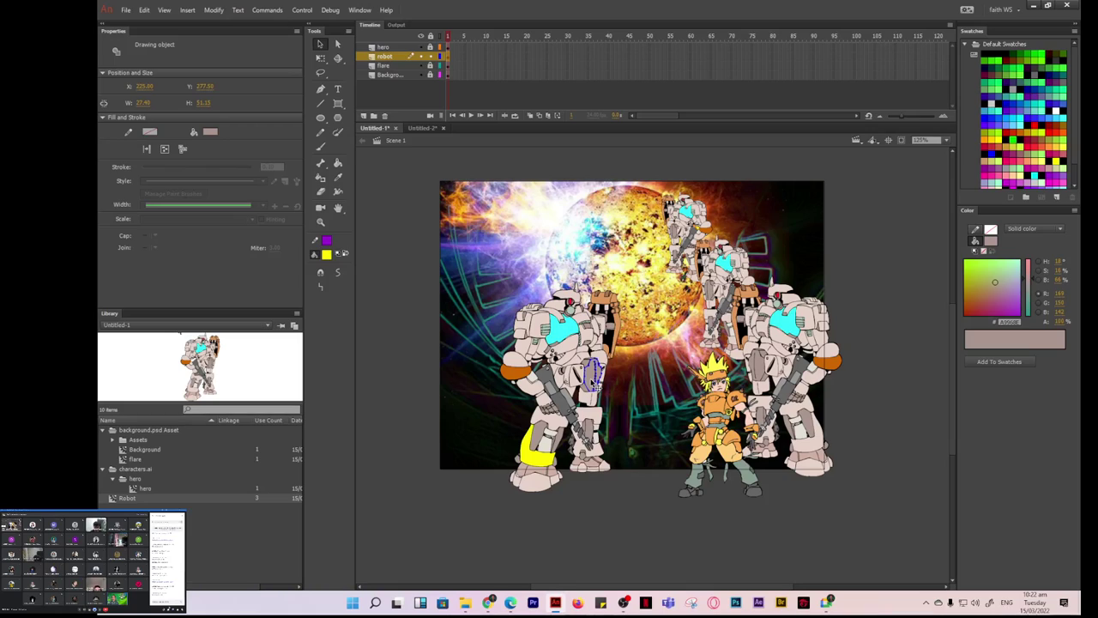
click(526, 350)
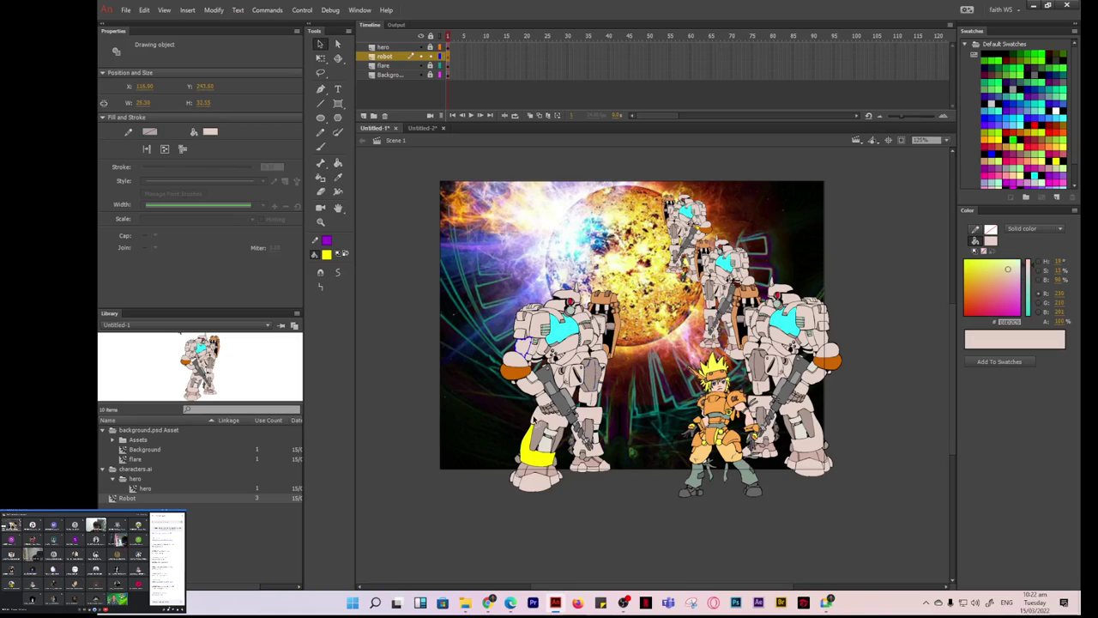
click(596, 420)
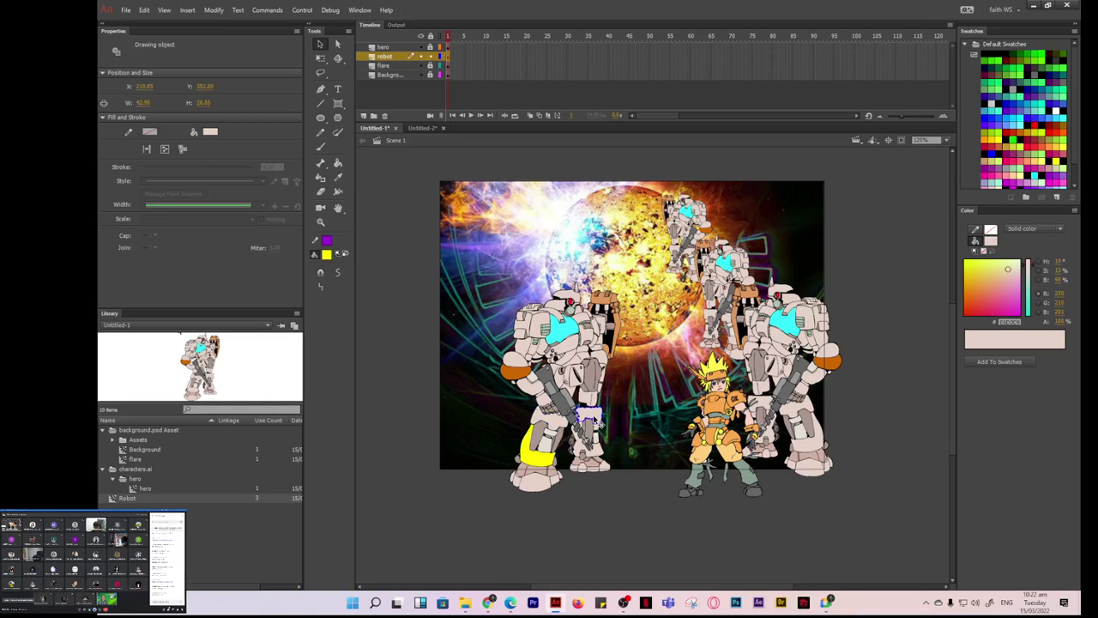
click(385, 213)
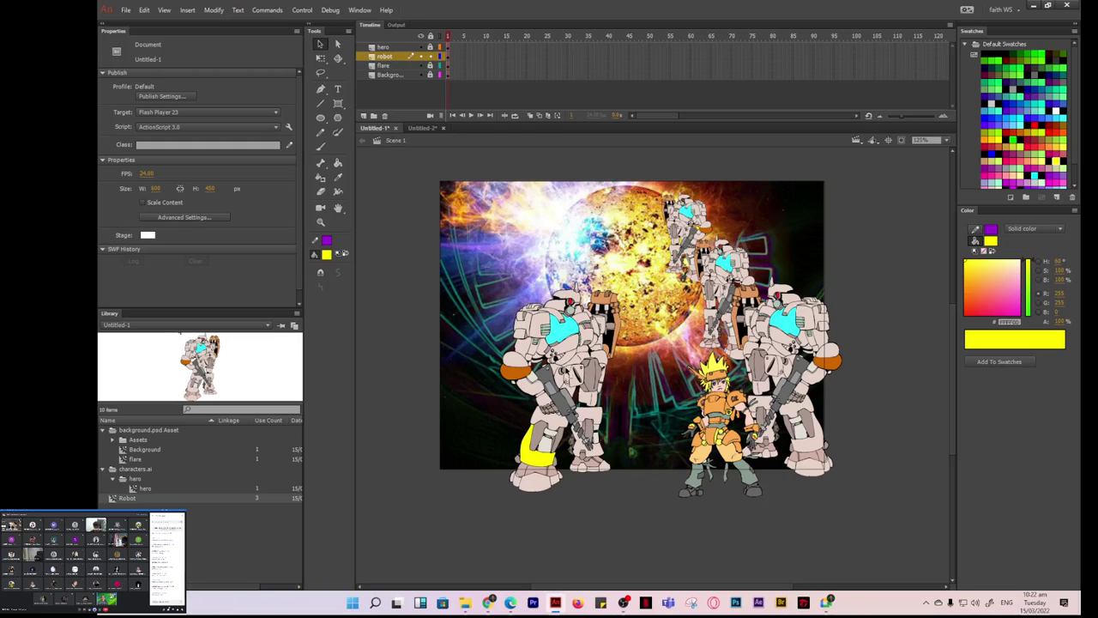
Fill the upper-arm piece of the broken-apart robot with cyan inside its drawing object, and return to Scene 1.
click(566, 352)
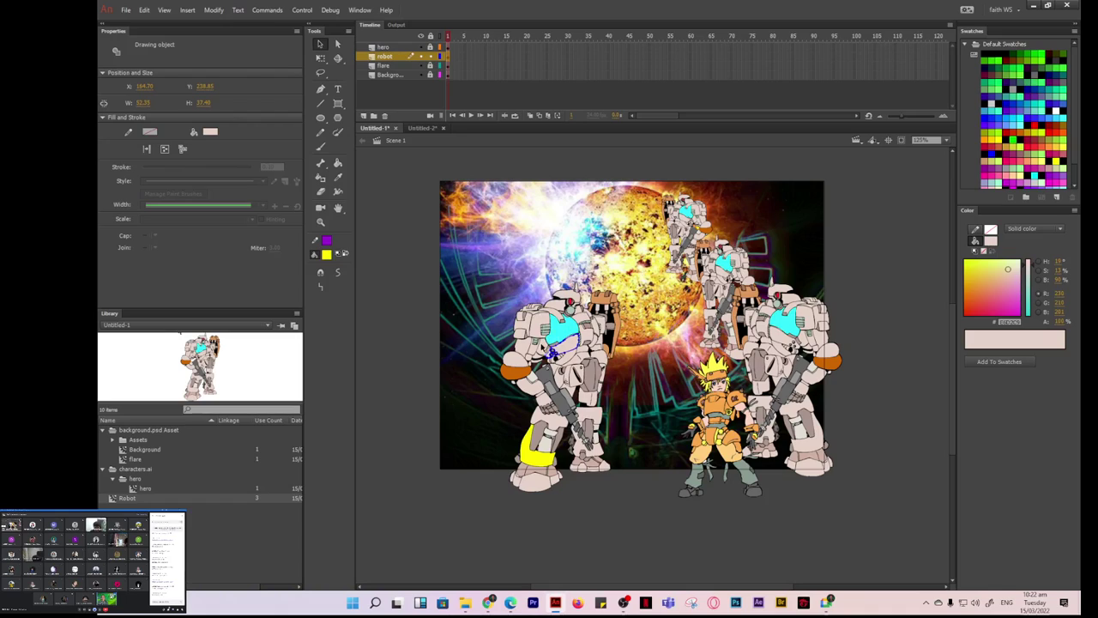
click(338, 163)
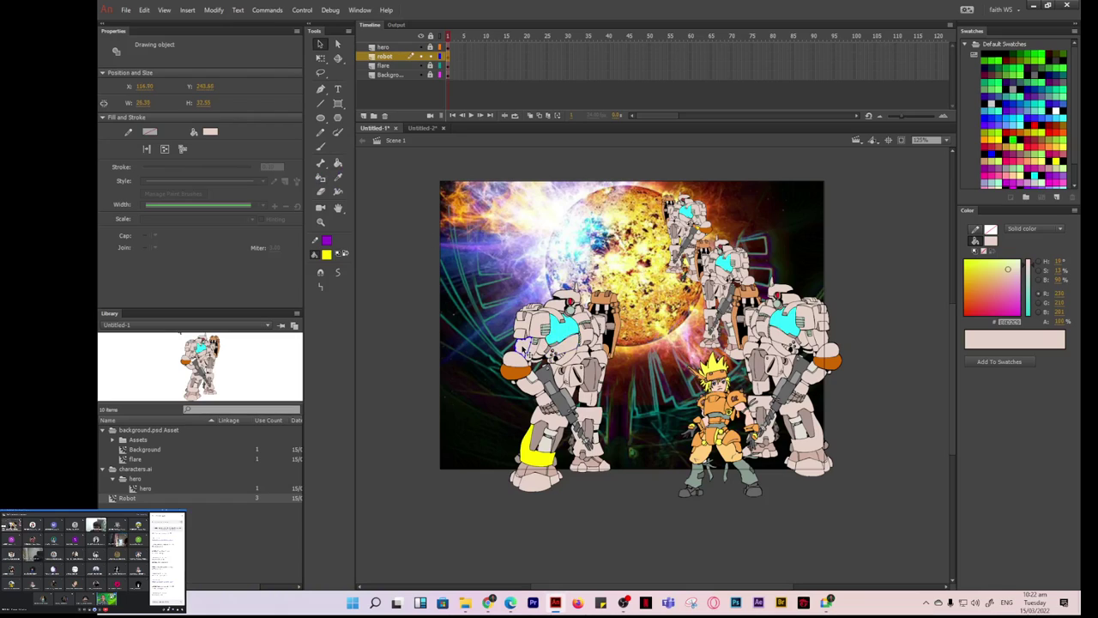
double_click(527, 356)
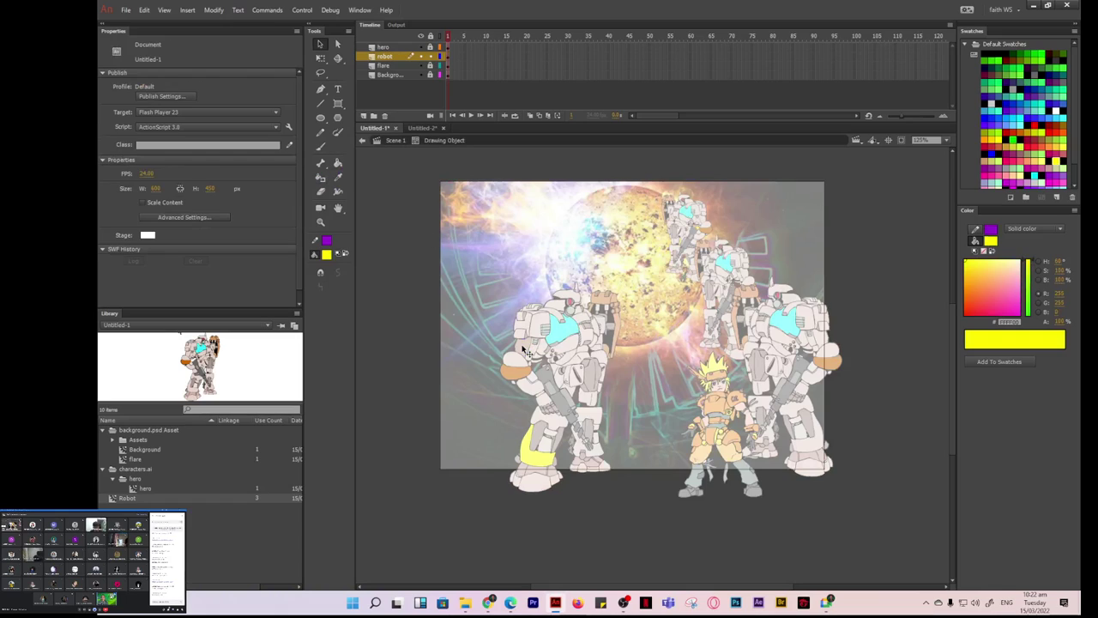
click(338, 168)
click(212, 87)
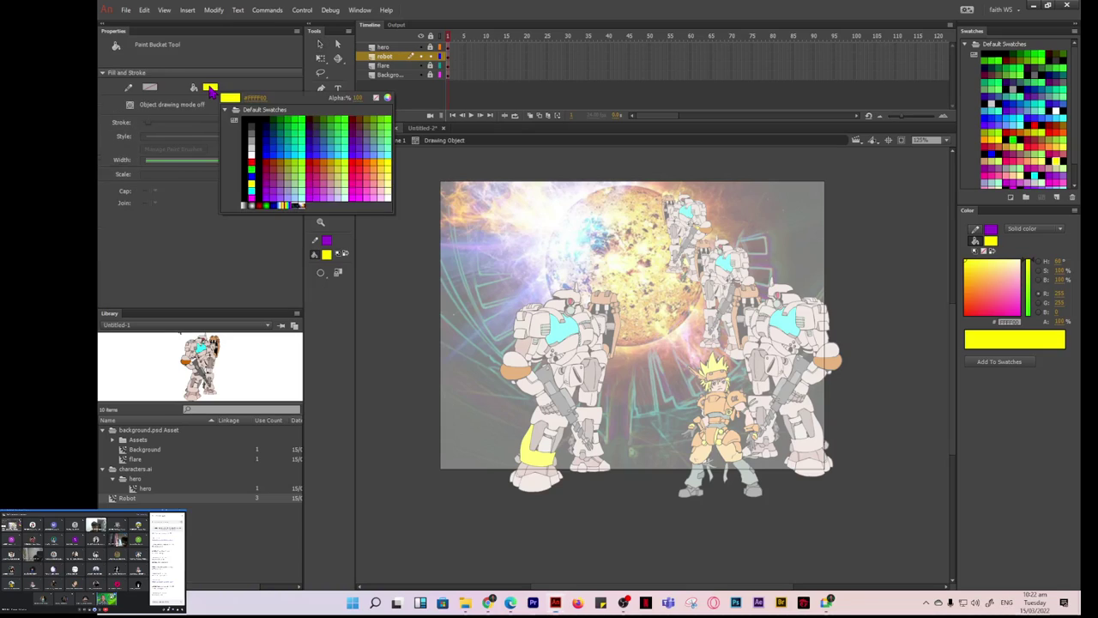
click(301, 151)
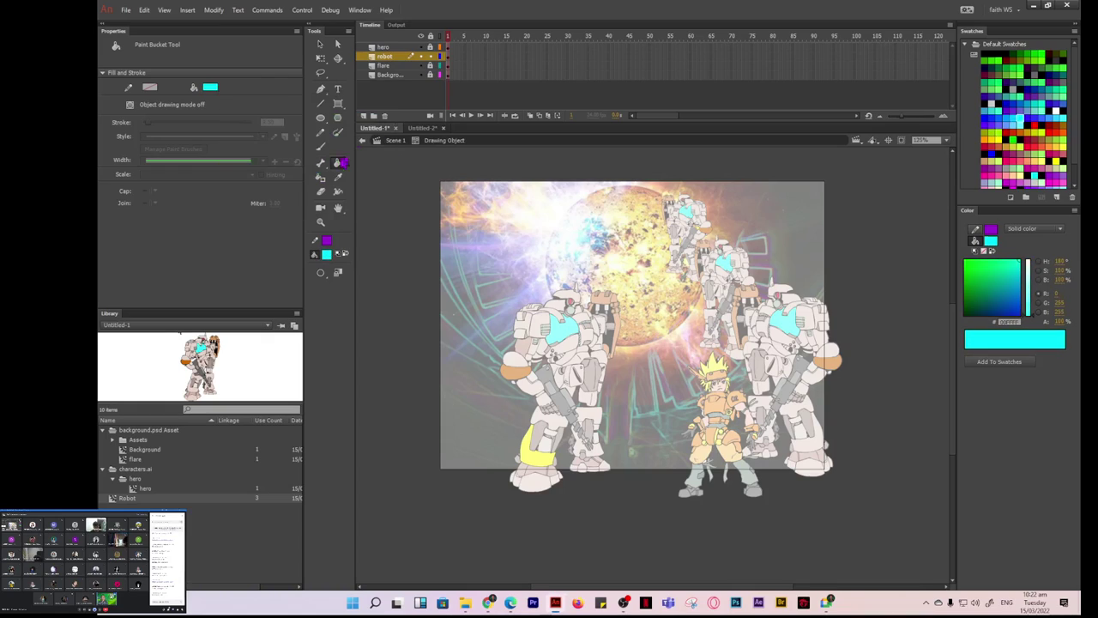
click(525, 346)
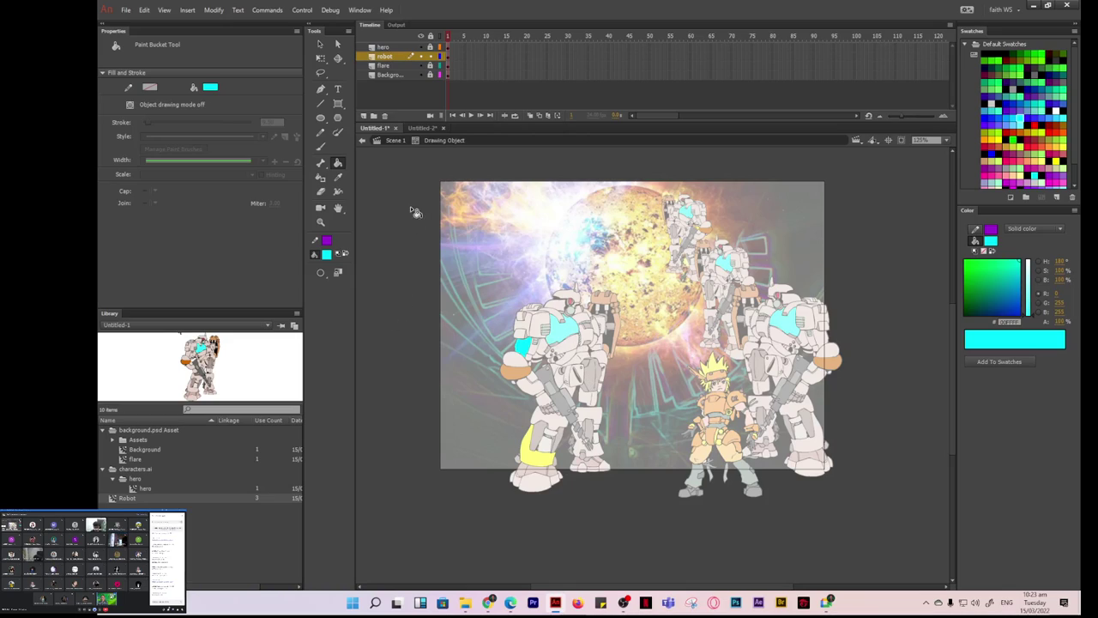
click(320, 43)
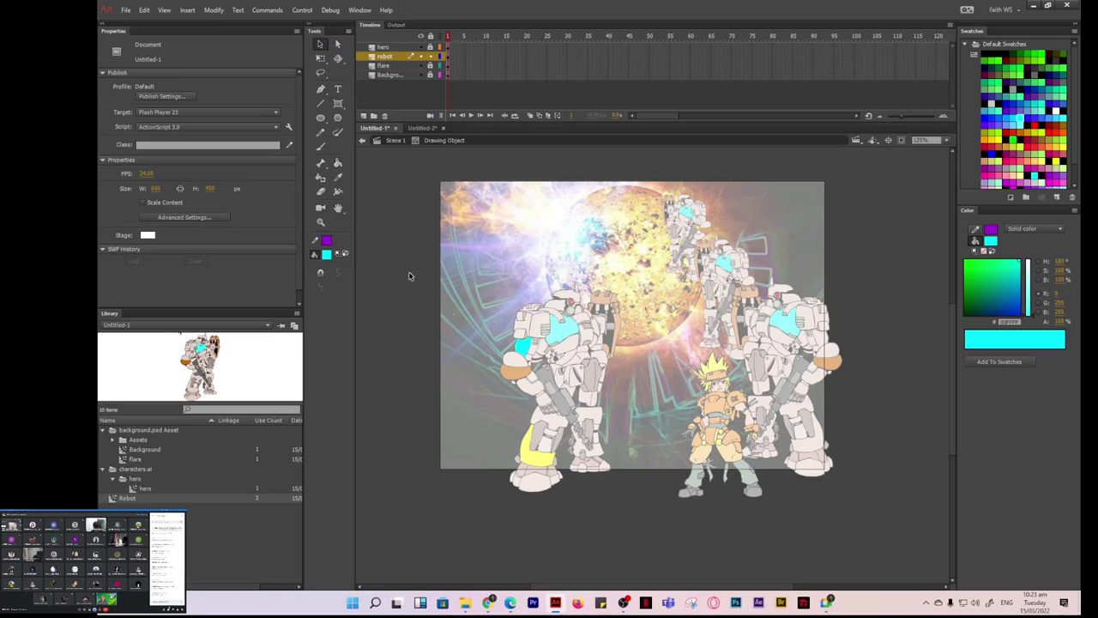
double_click(412, 343)
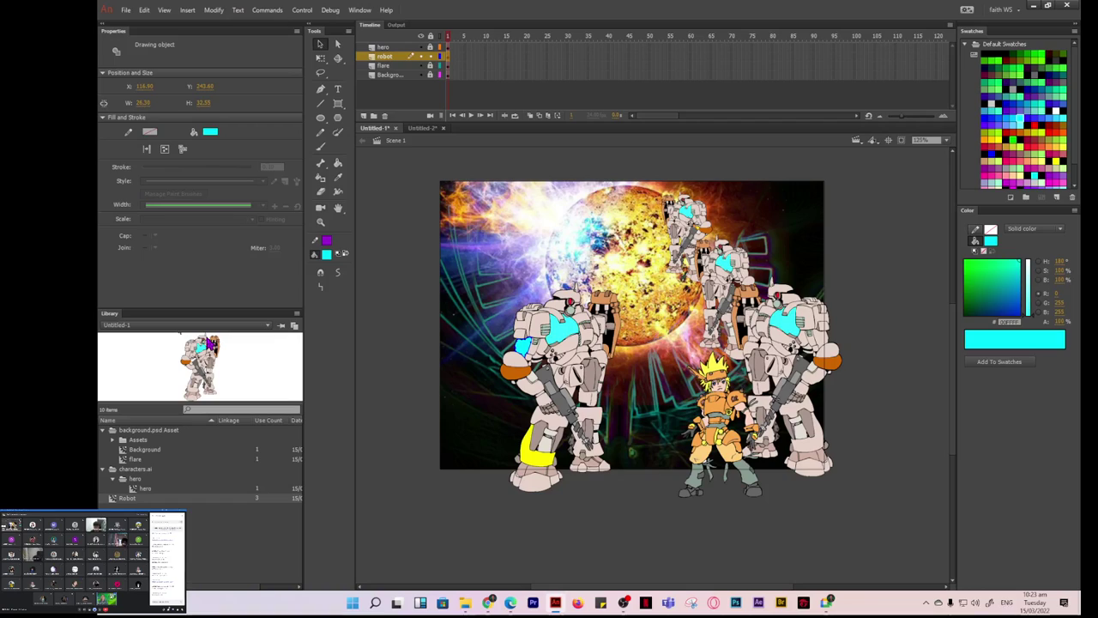
click(397, 361)
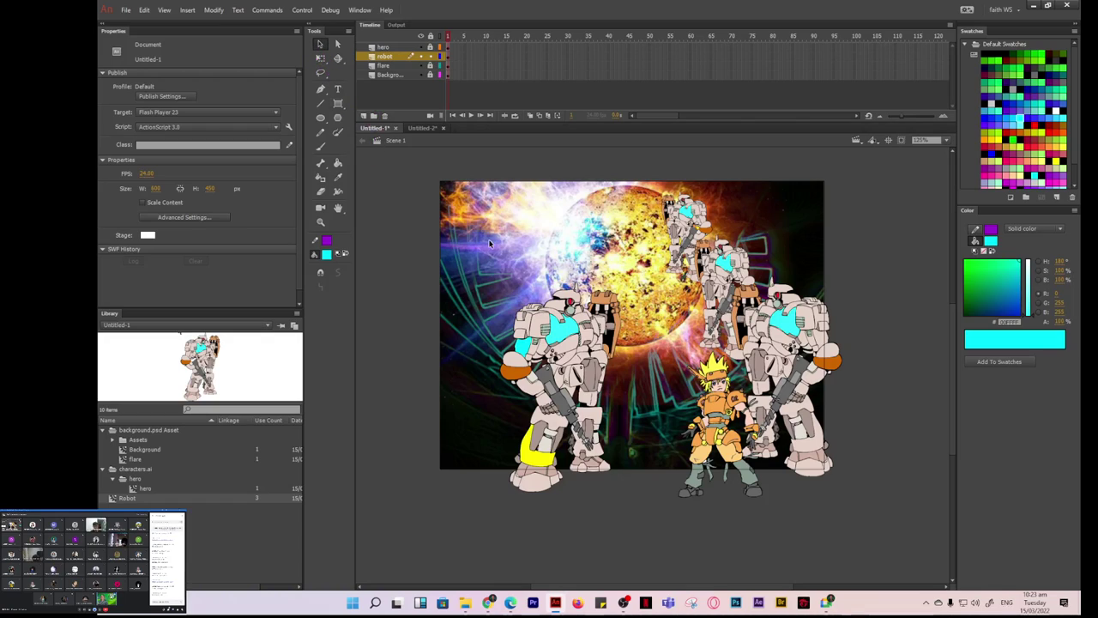
Convert all pieces of the recoloured robot into a movie clip symbol named Robot 2 and compare it with Robot in the library.
drag(495, 268, 659, 523)
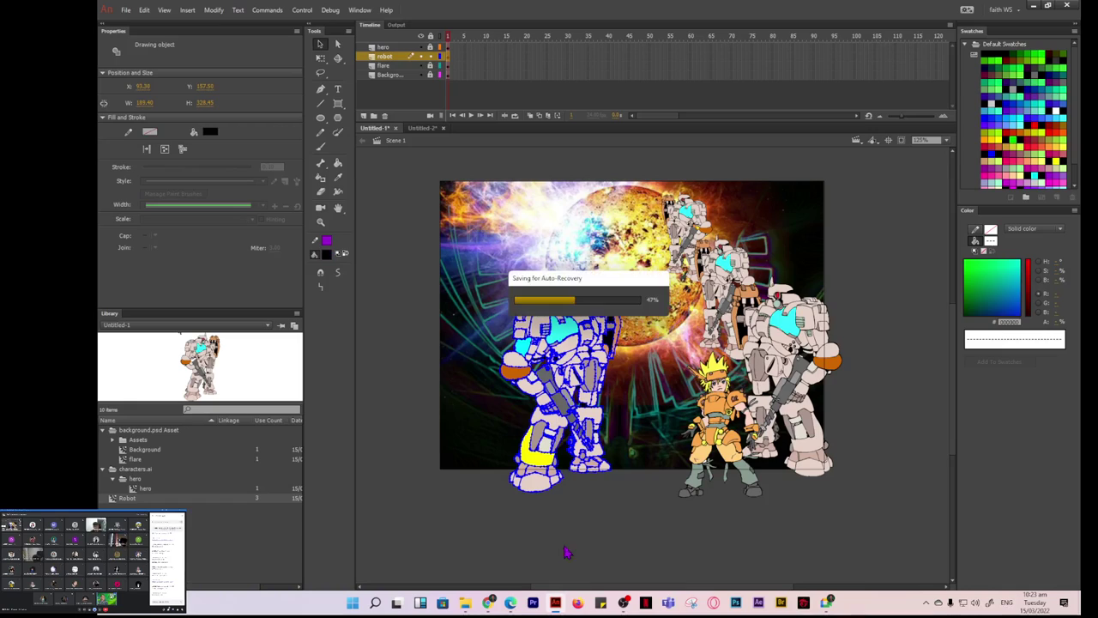
click(214, 11)
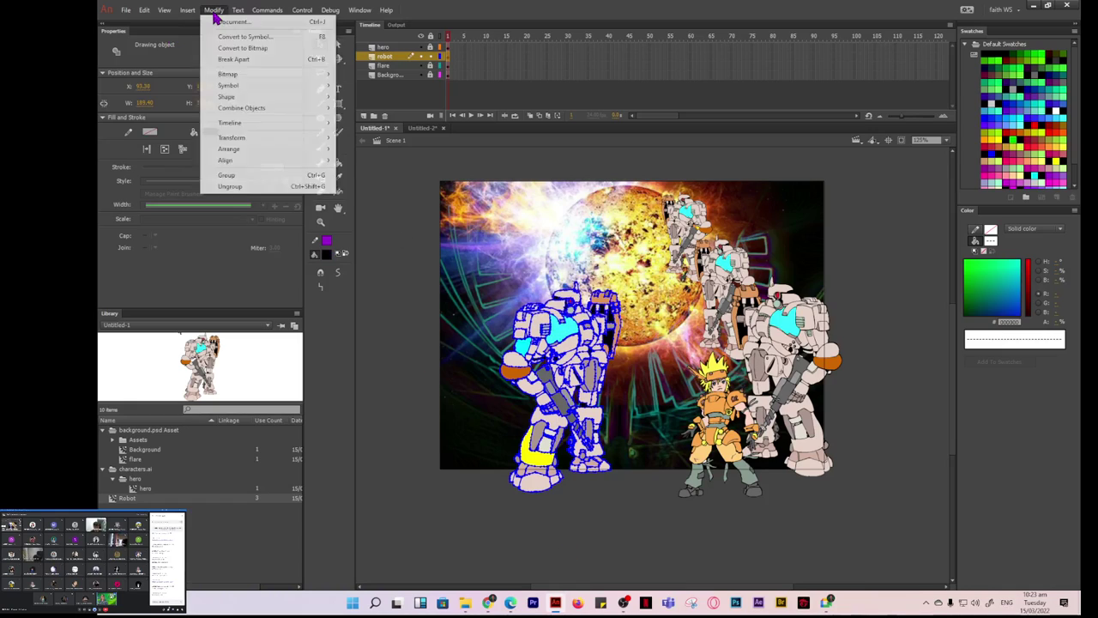
click(245, 37)
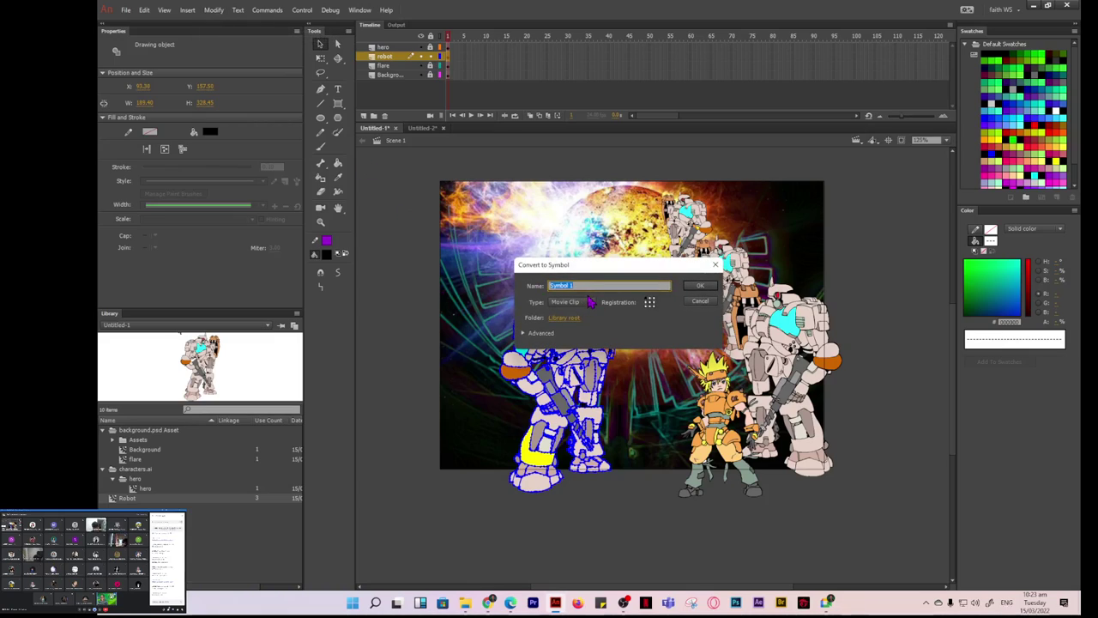
text(Robot 2)
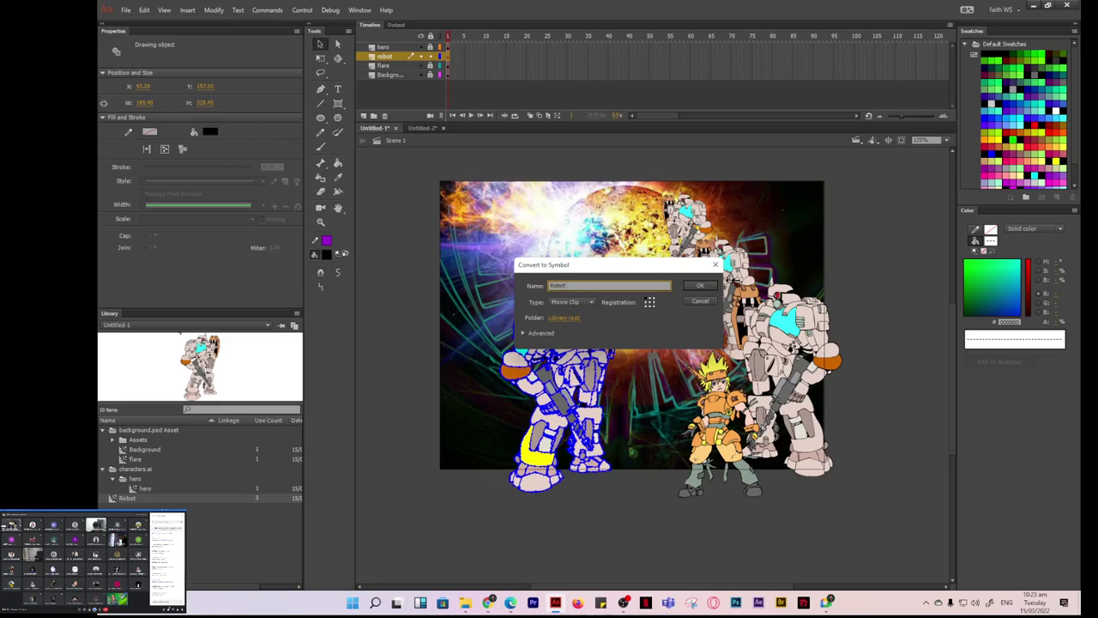
click(700, 285)
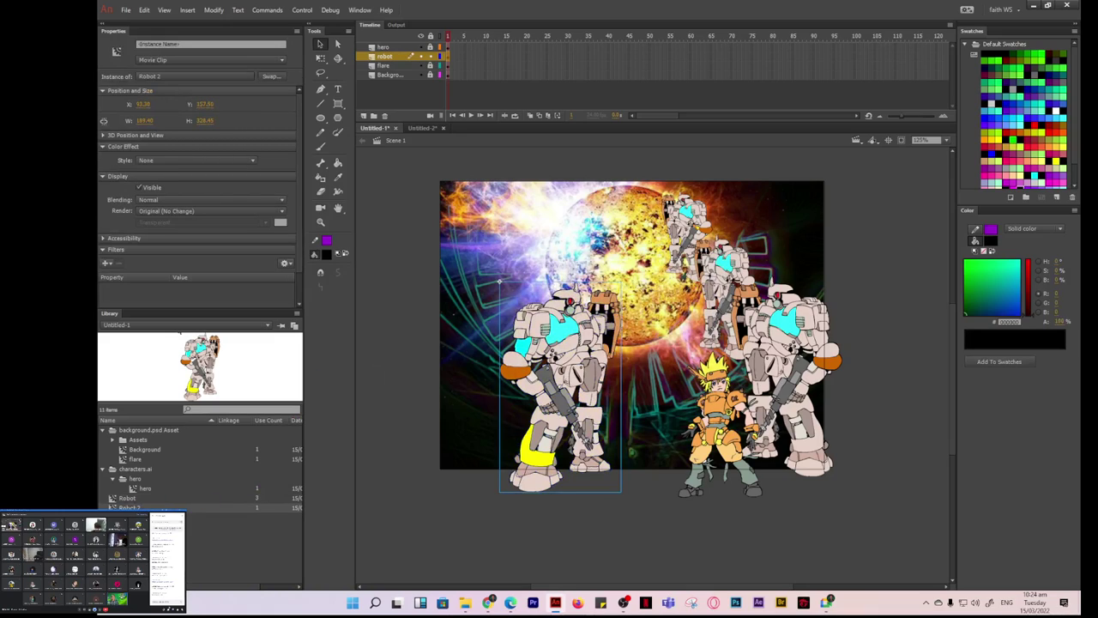
click(127, 498)
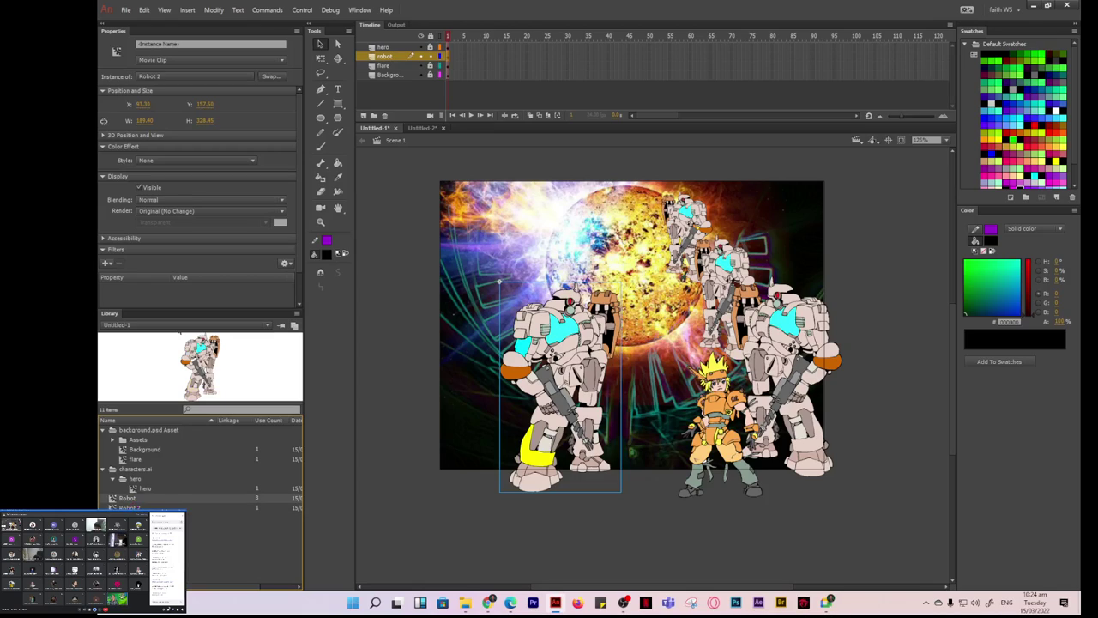
click(129, 507)
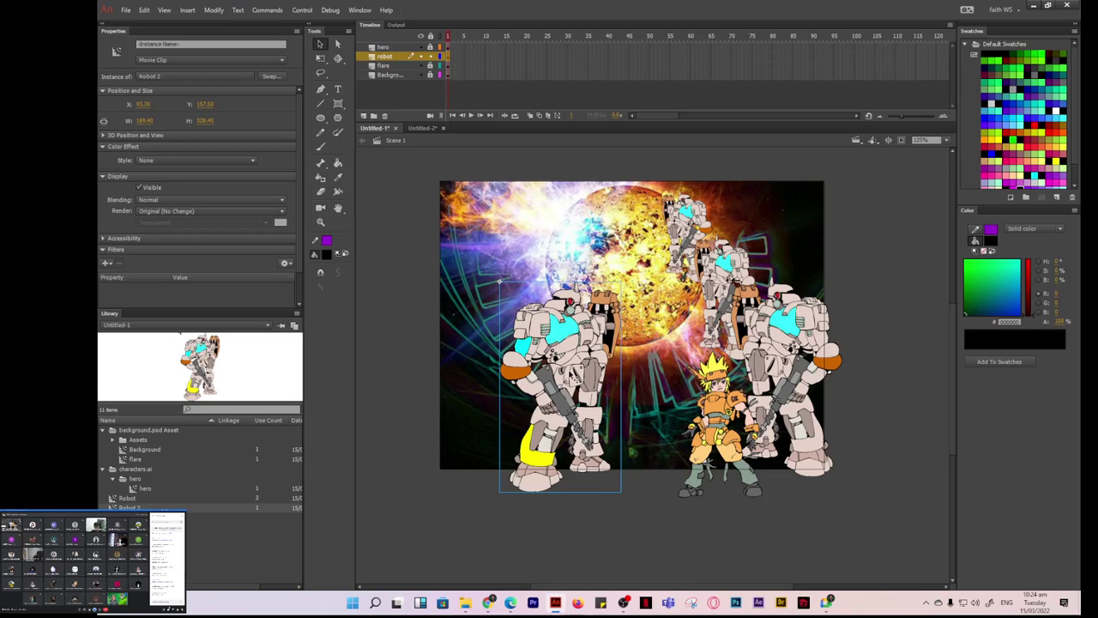
Move the Robot 2 instance to about X 69, Y 166, then unlock the hero layer and move the hero to about X 303, Y 255.
mouse_move(574, 375)
mouse_down()
mouse_move(549, 369)
mouse_move(510, 332)
mouse_move(550, 378)
mouse_move(558, 348)
mouse_move(550, 395)
mouse_move(545, 377)
mouse_move(568, 371)
mouse_move(562, 377)
mouse_move(560, 364)
mouse_up()
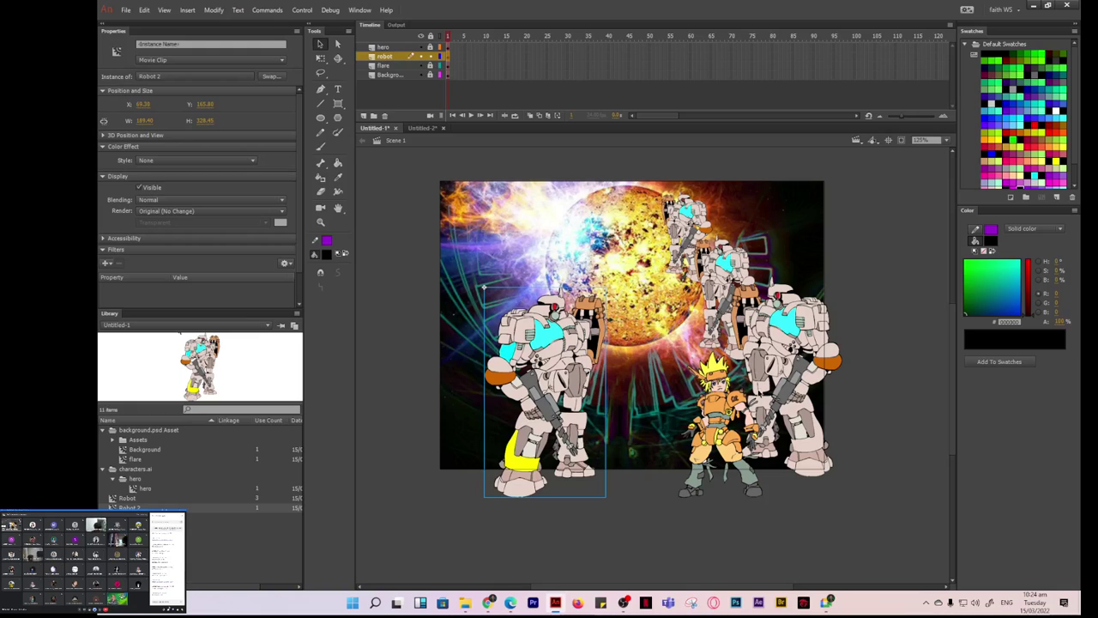
click(722, 431)
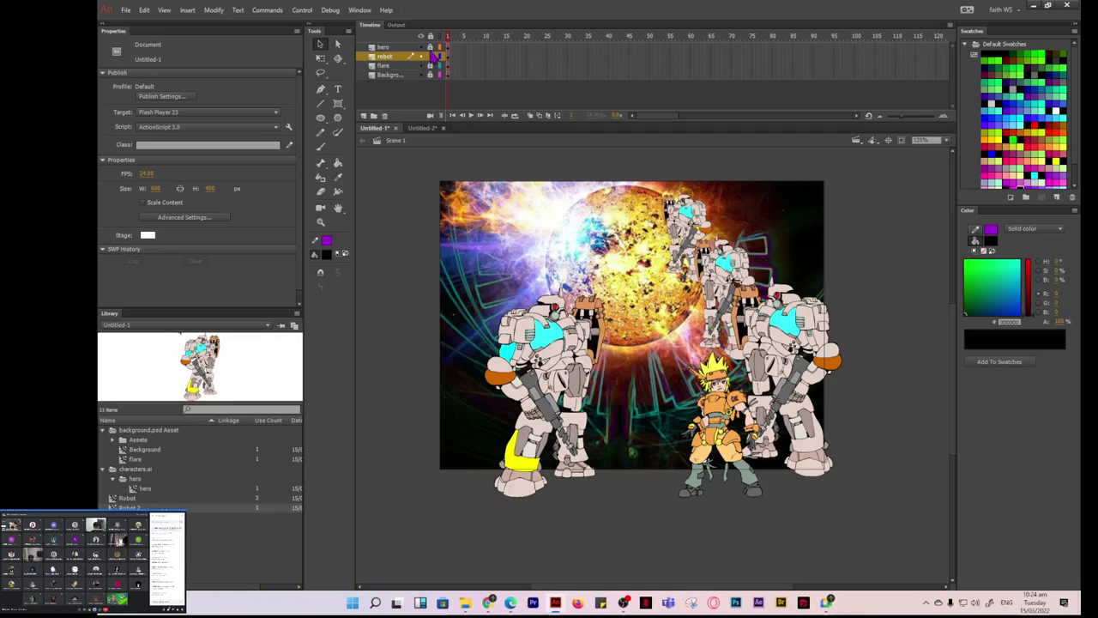
drag(704, 422, 659, 423)
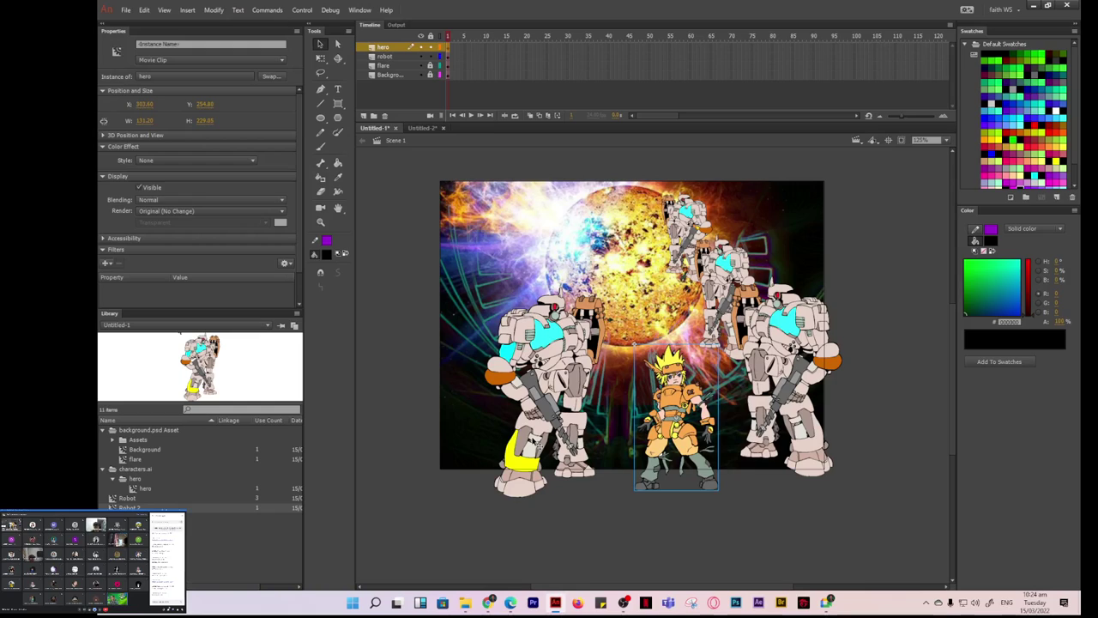
mouse_move(555, 611)
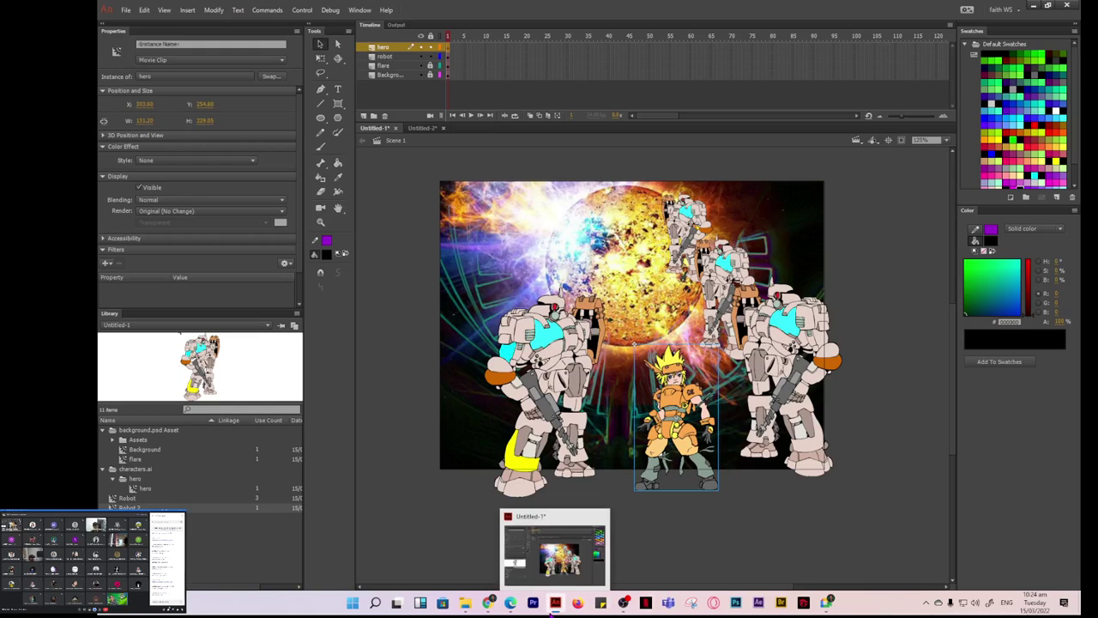
mouse_move(511, 605)
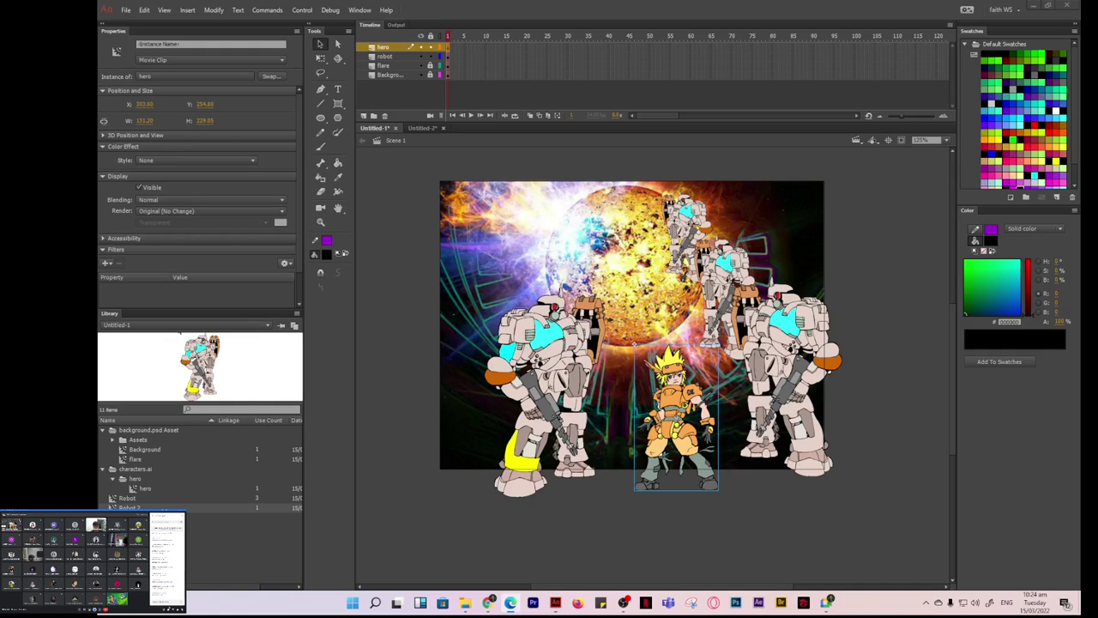
click(351, 387)
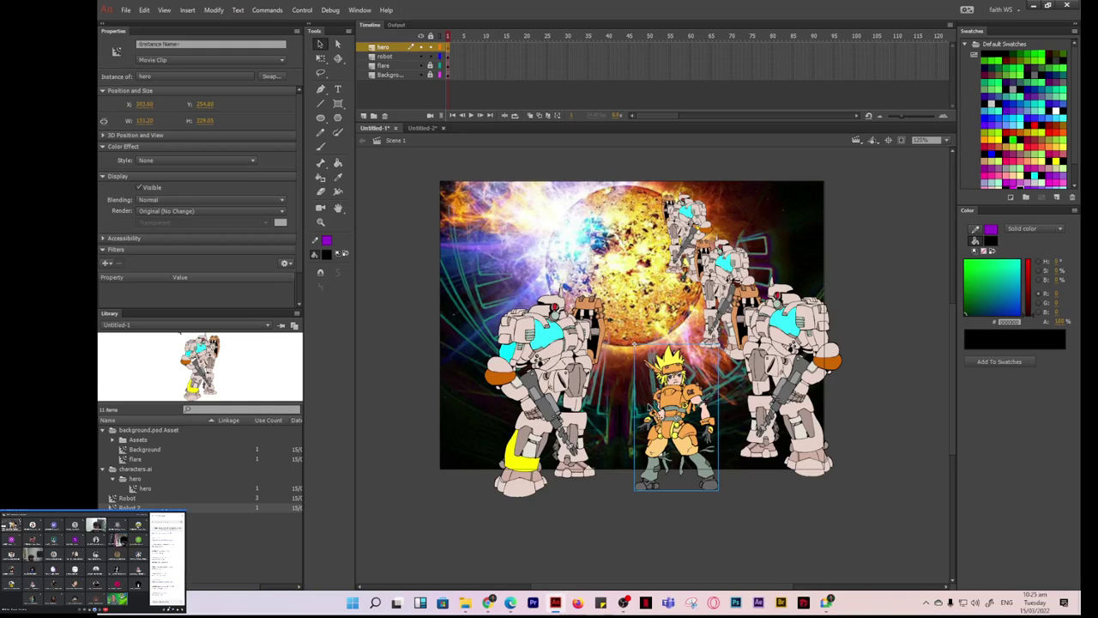
click(384, 362)
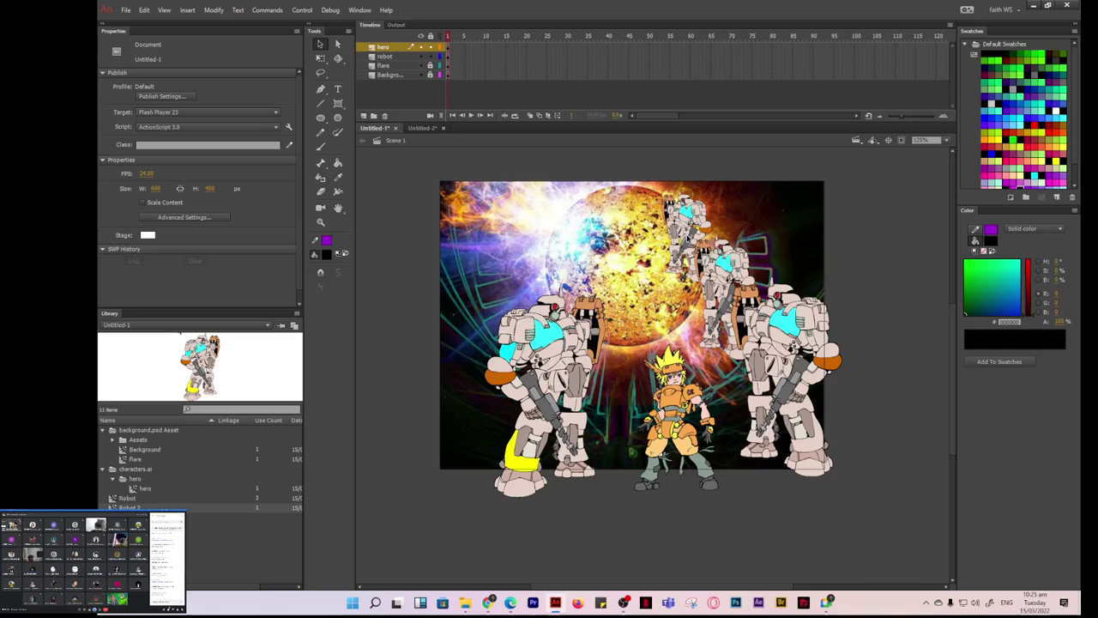
Check which layers hold the large robots and the hero by selecting the Robot 2 instance and the hero layer.
click(430, 75)
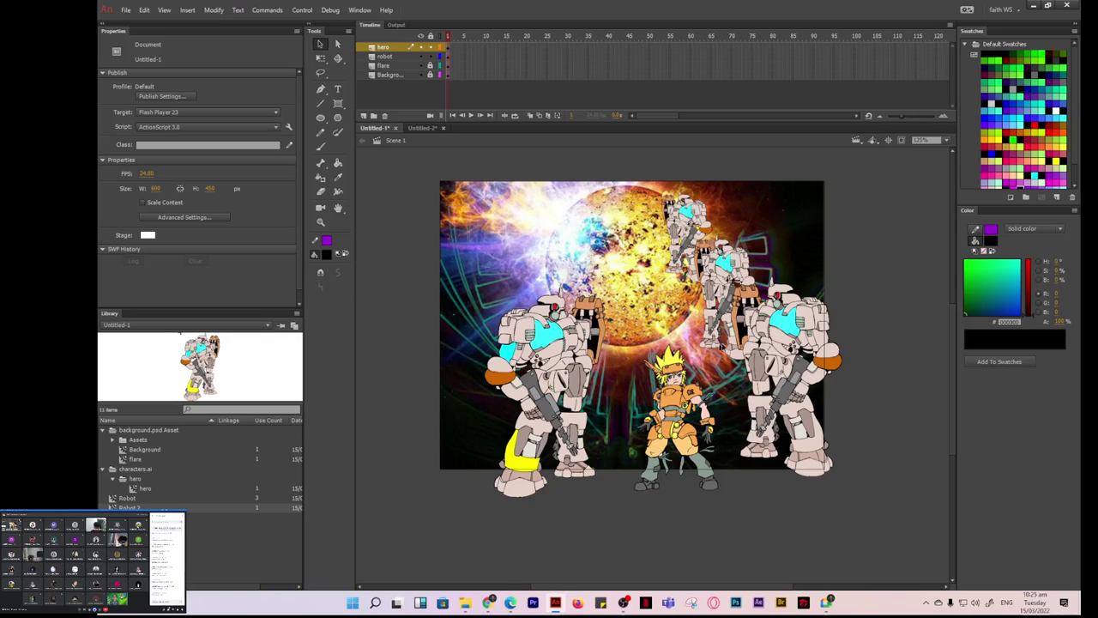
click(585, 360)
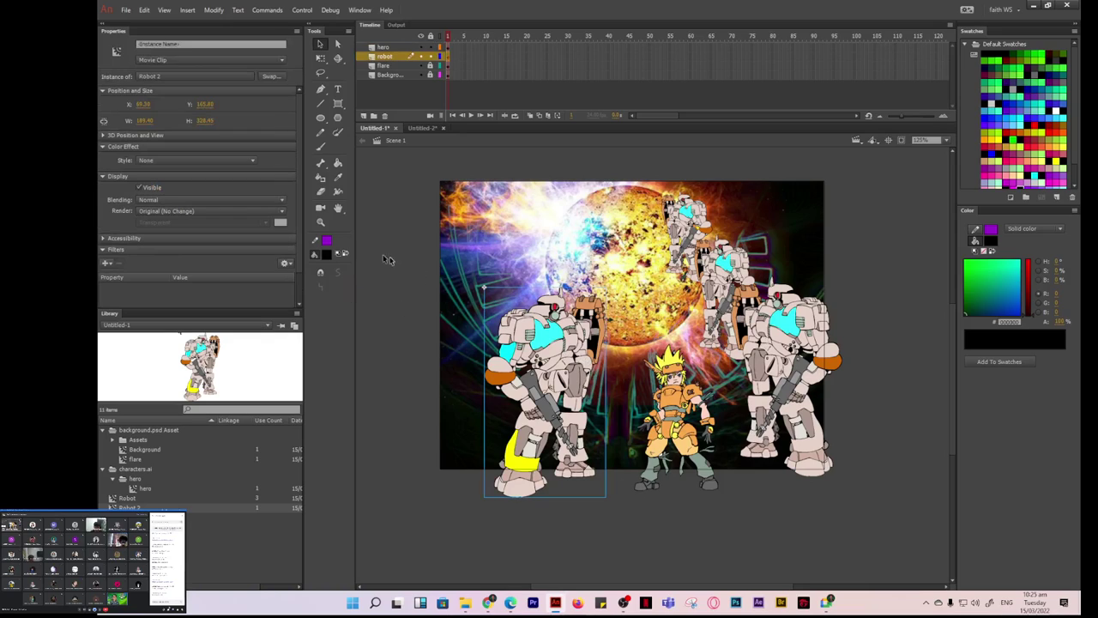
click(388, 48)
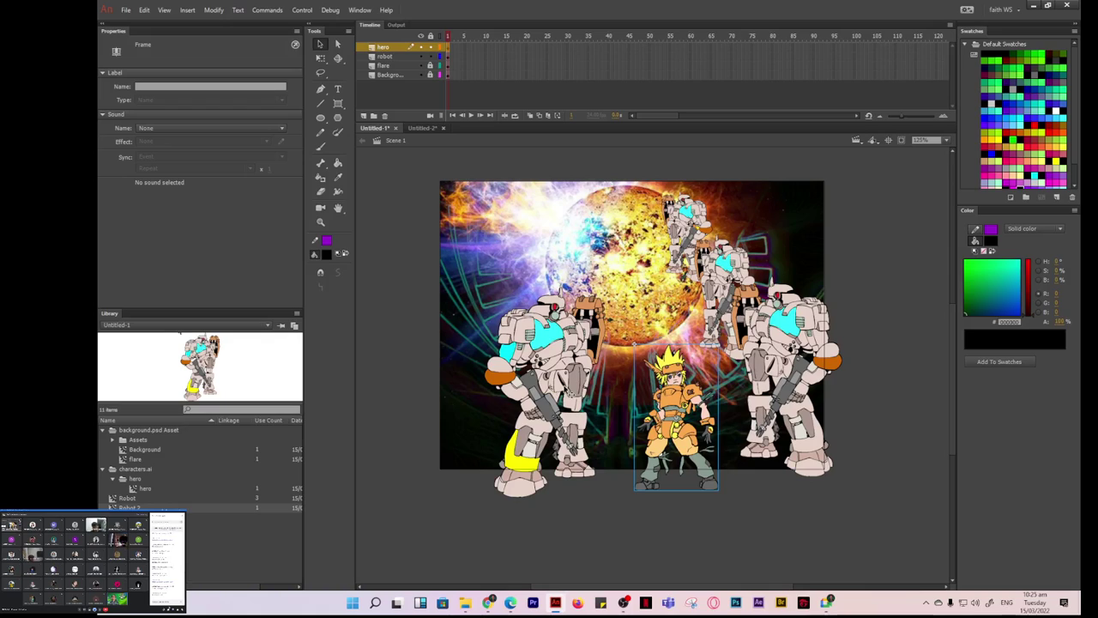
click(569, 392)
click(797, 407)
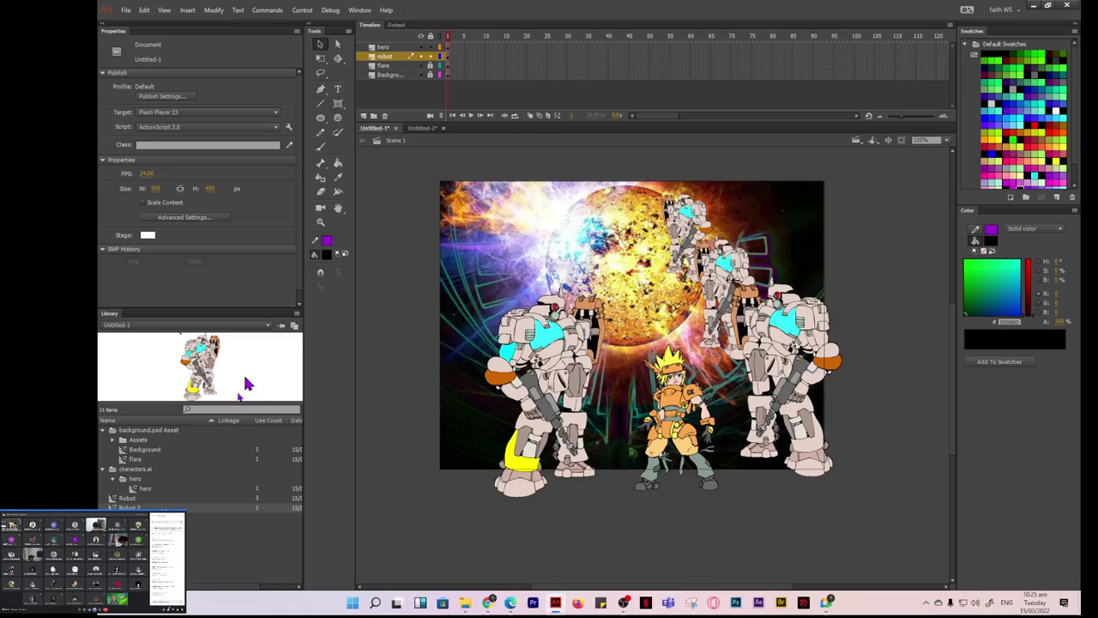
Preview the hero and Robot library symbols, look inside the Robot symbol, and return to Scene 1 to select the Robot 2 instance.
click(145, 489)
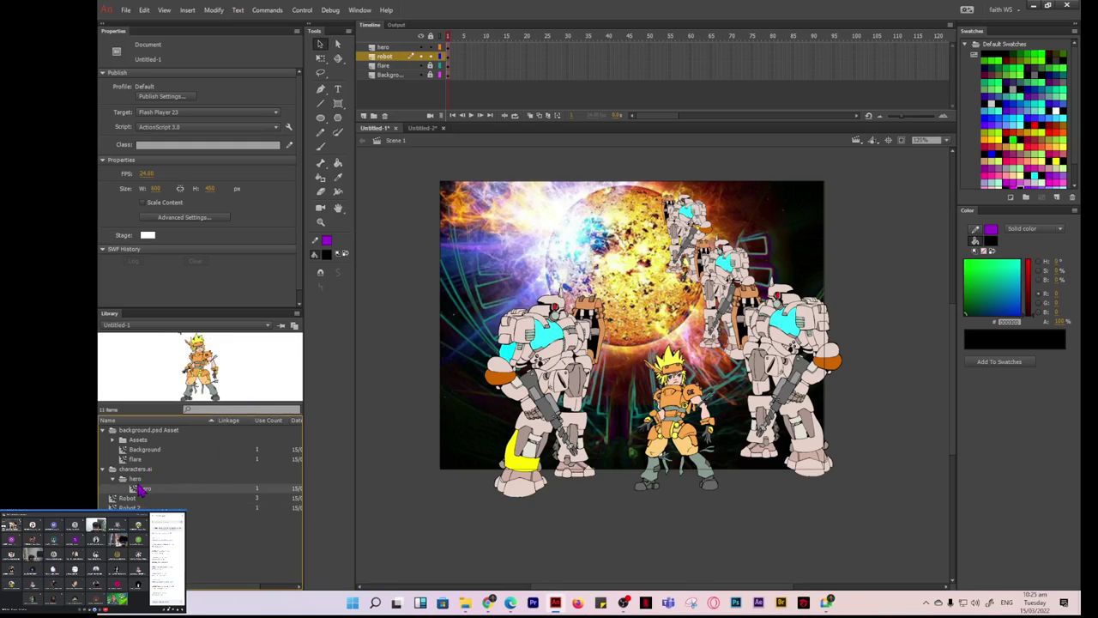
click(130, 500)
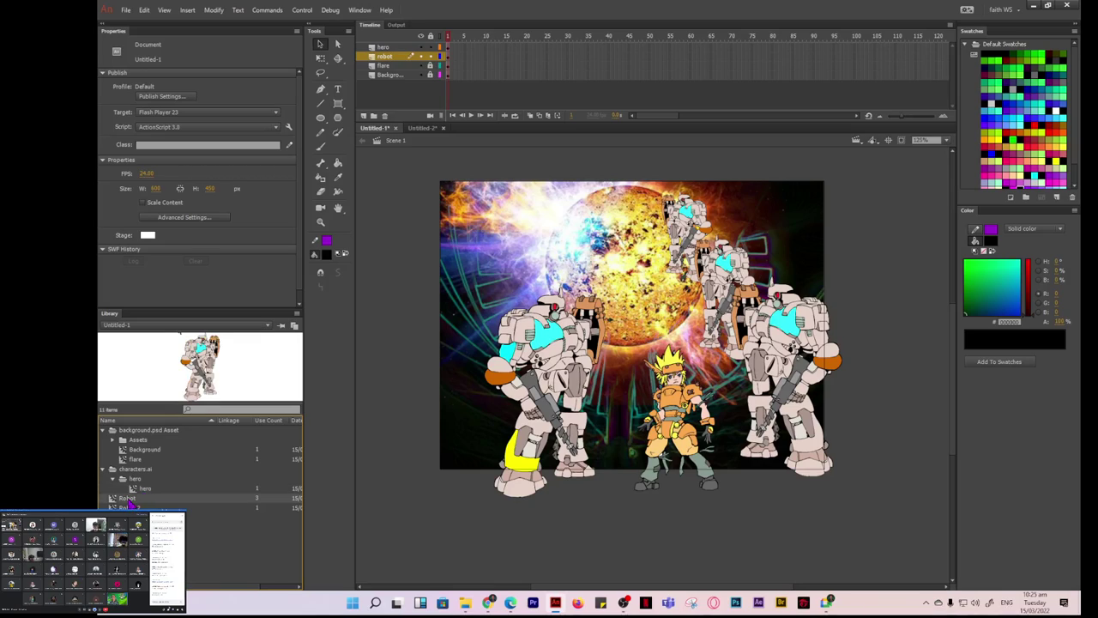
double_click(199, 364)
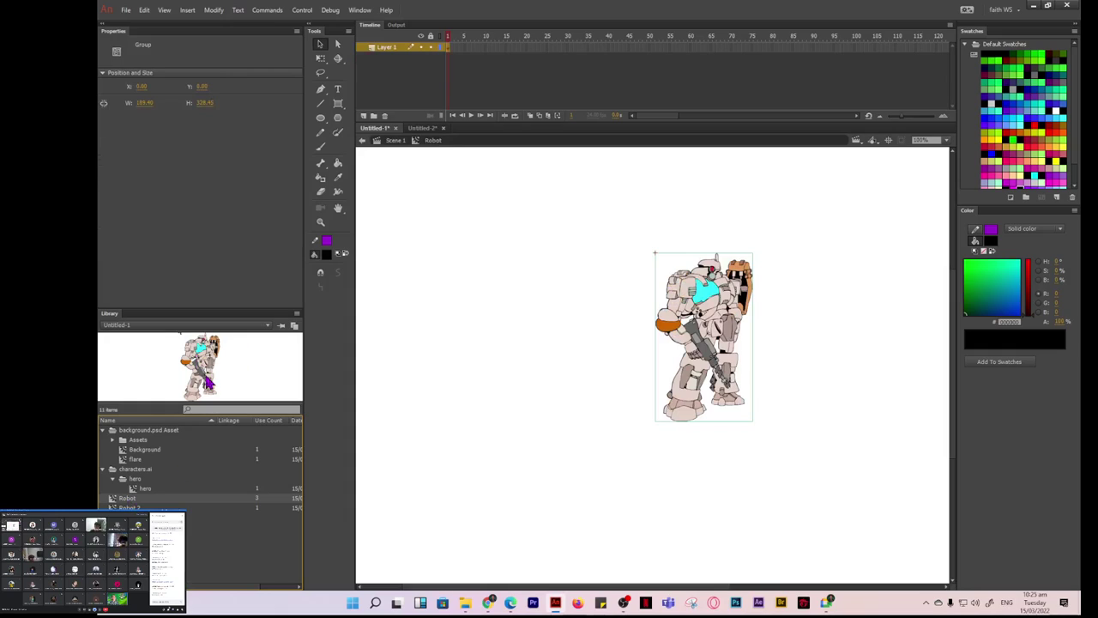
click(394, 141)
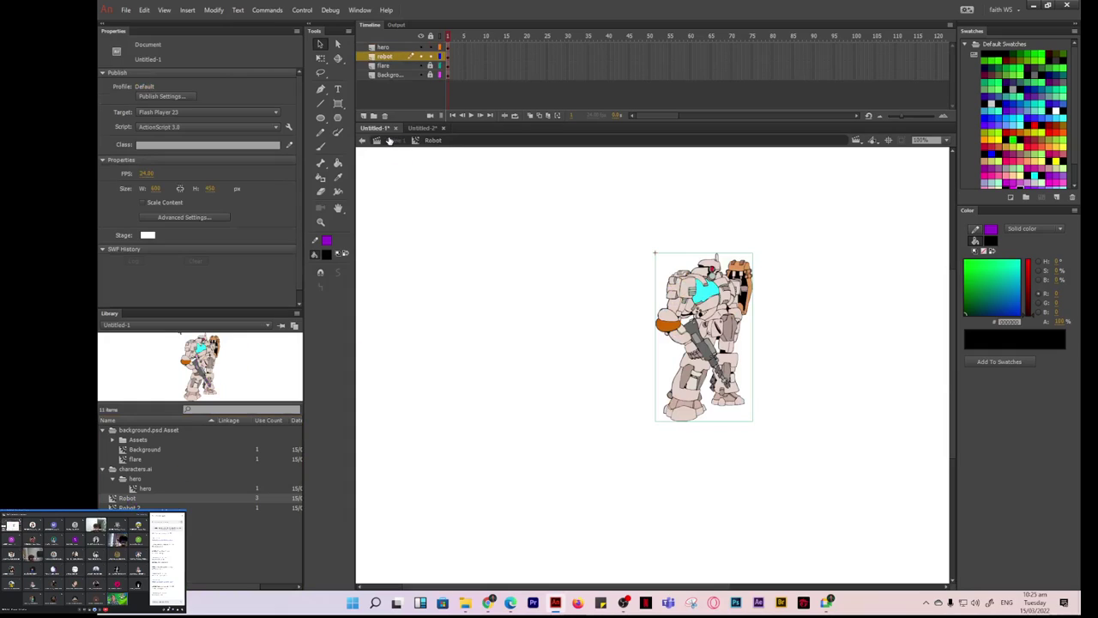
click(548, 333)
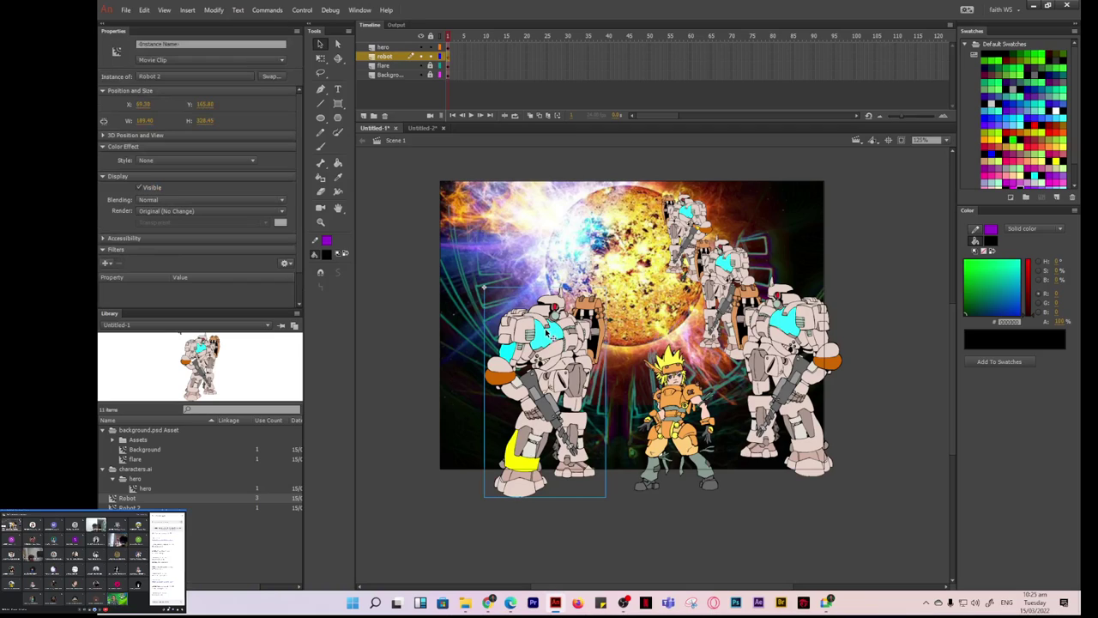
Unlock the flare layer and select each of the two small Robot instances on it.
click(429, 66)
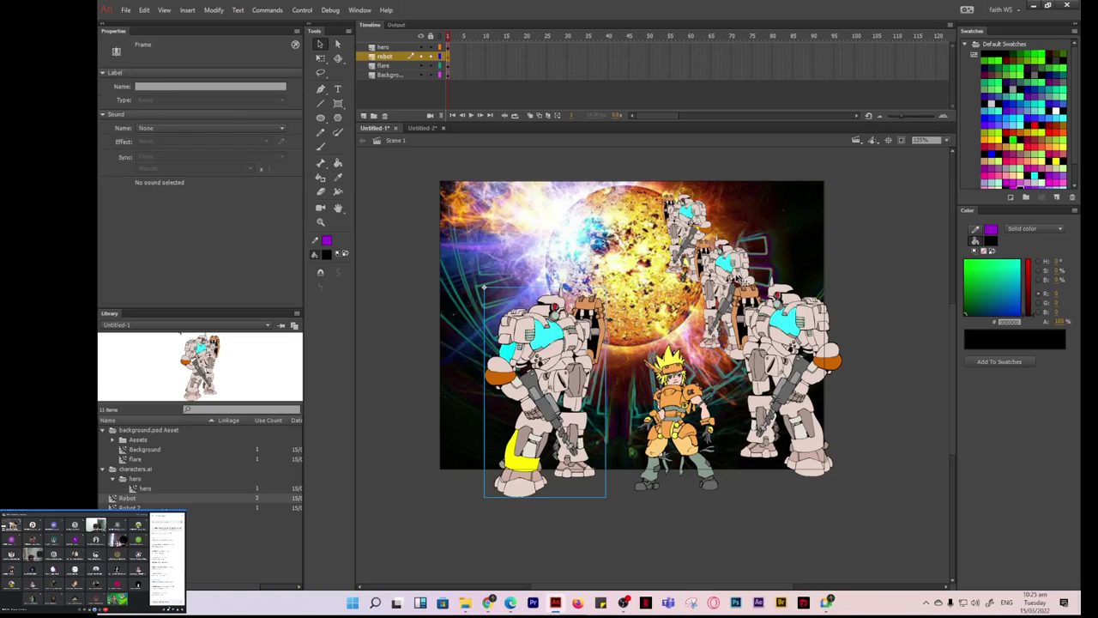
click(755, 234)
click(711, 191)
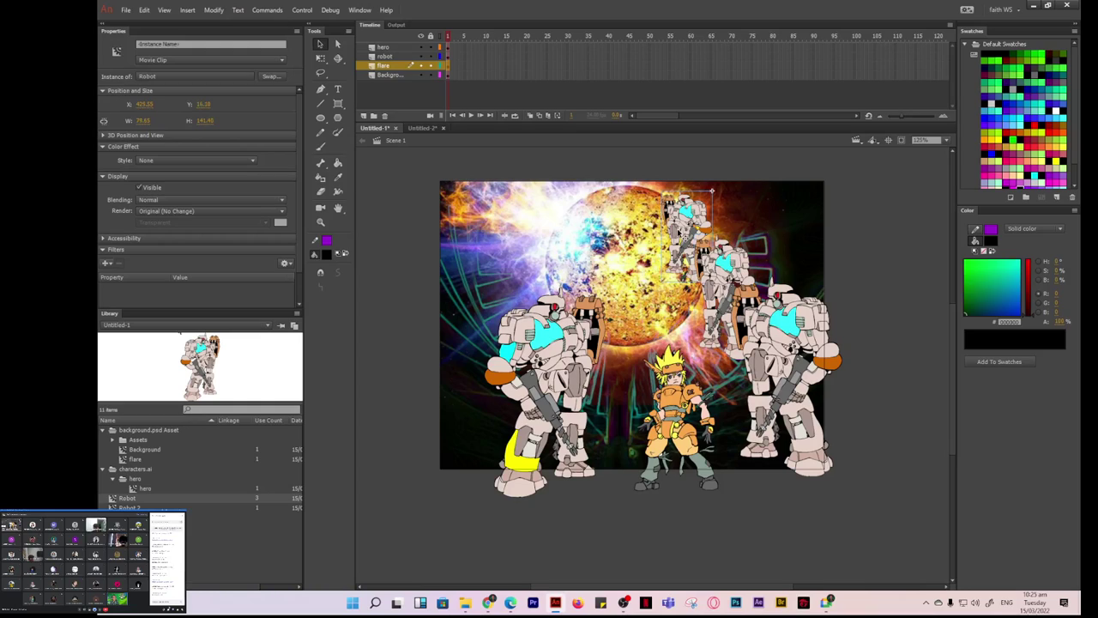
click(756, 236)
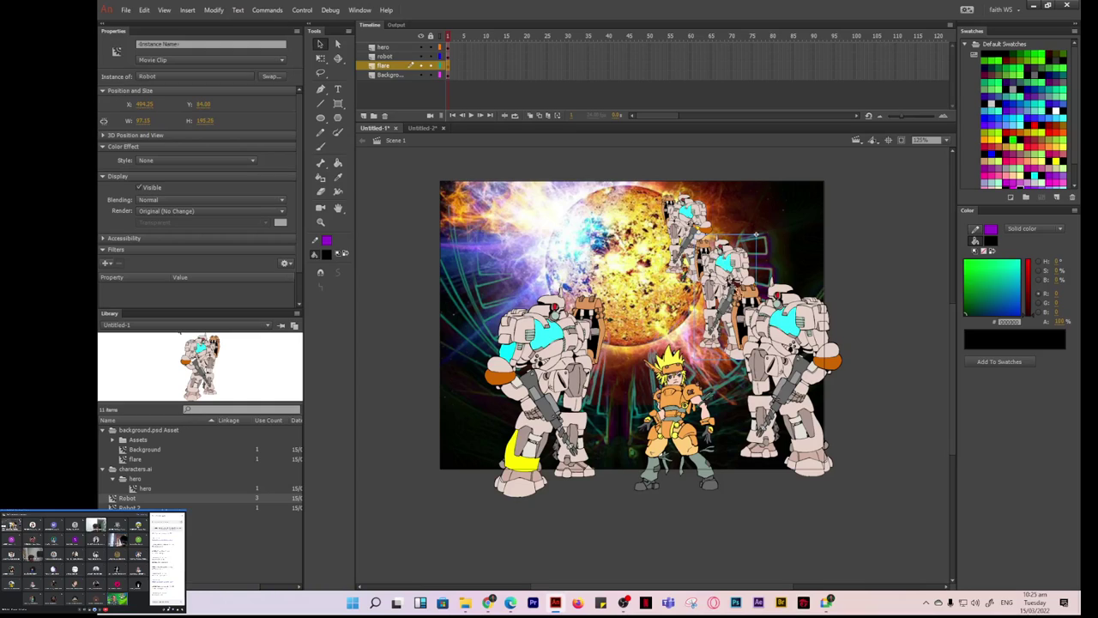
Select the hero, the uppermost small Robot and the large Robot on the flare layer in turn to compare their instance properties.
click(790, 371)
click(700, 434)
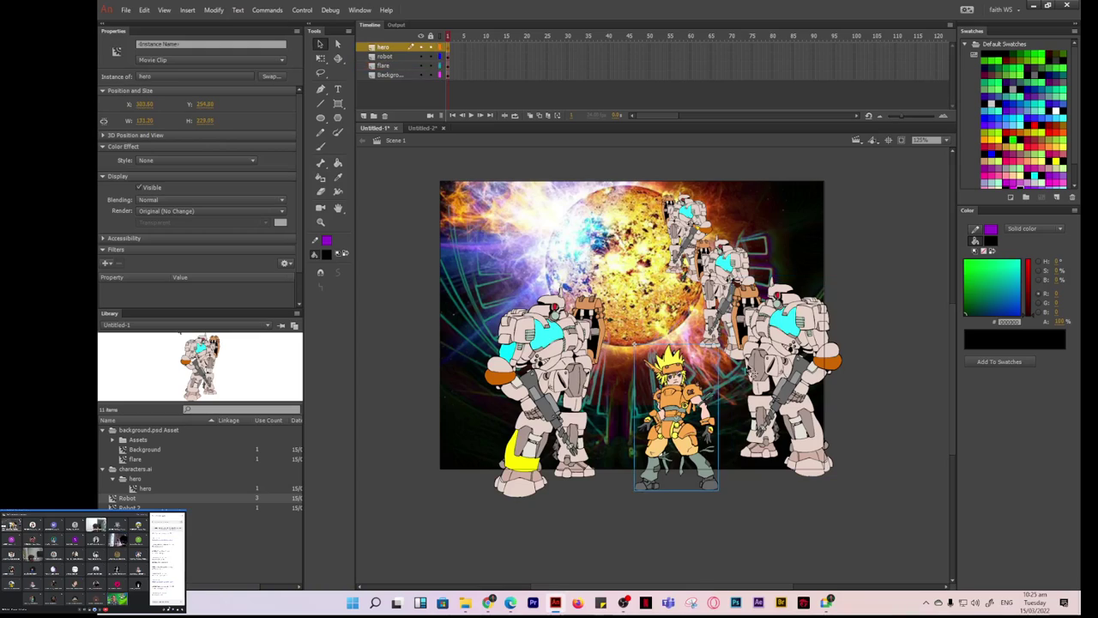
click(711, 191)
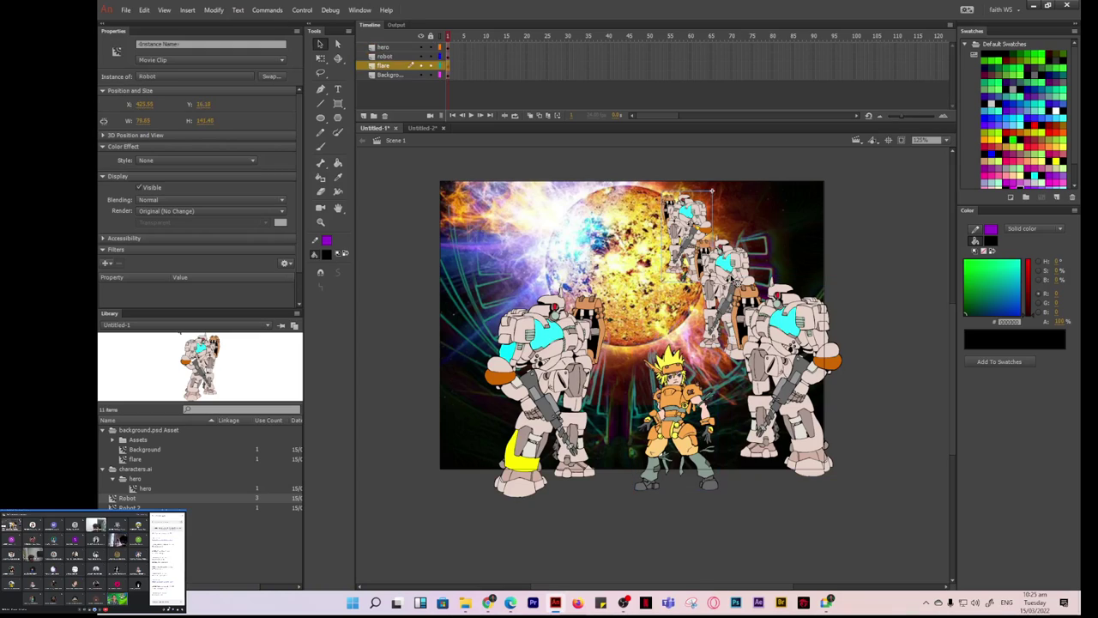
click(804, 340)
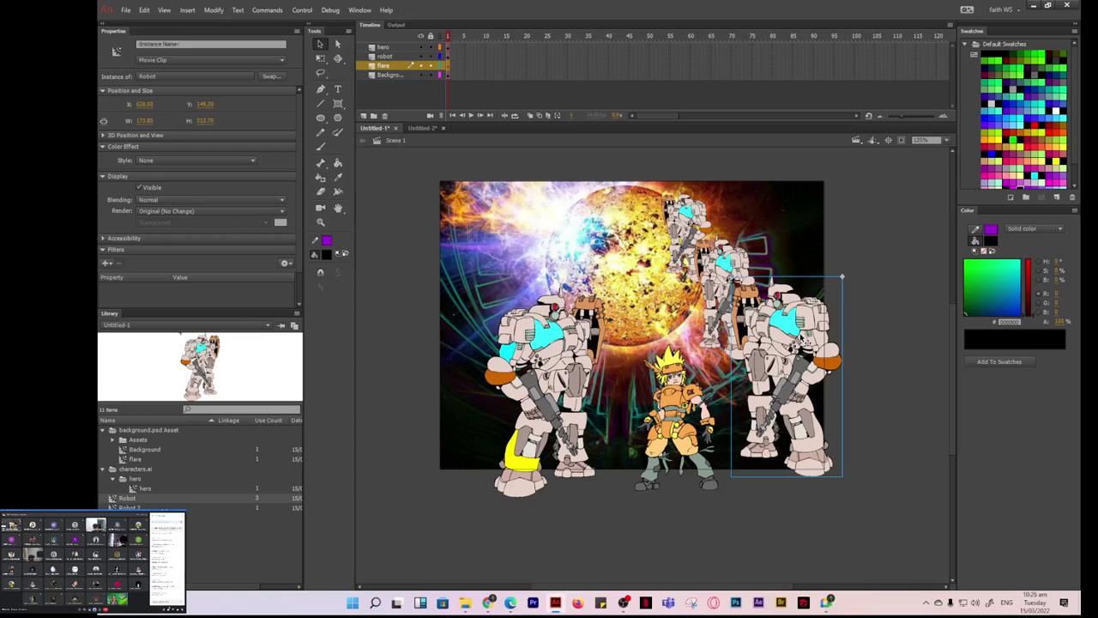
Select the uppermost small Robot, then undock the Properties panel as a floating panel, lengthen and widen it, and place it beside the robots.
click(688, 225)
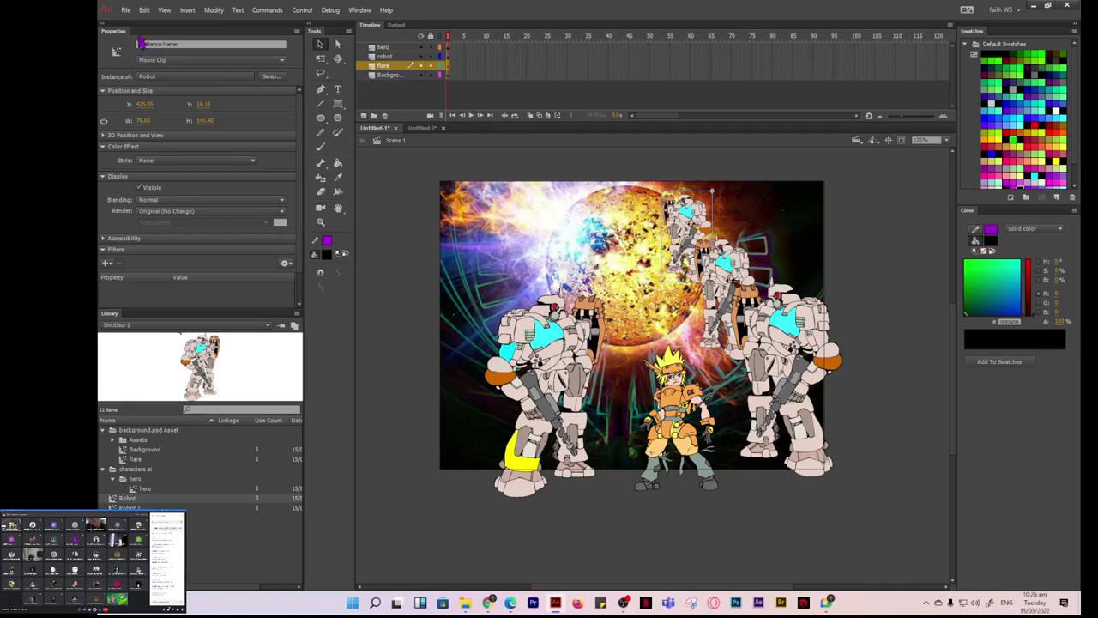
drag(147, 31, 323, 155)
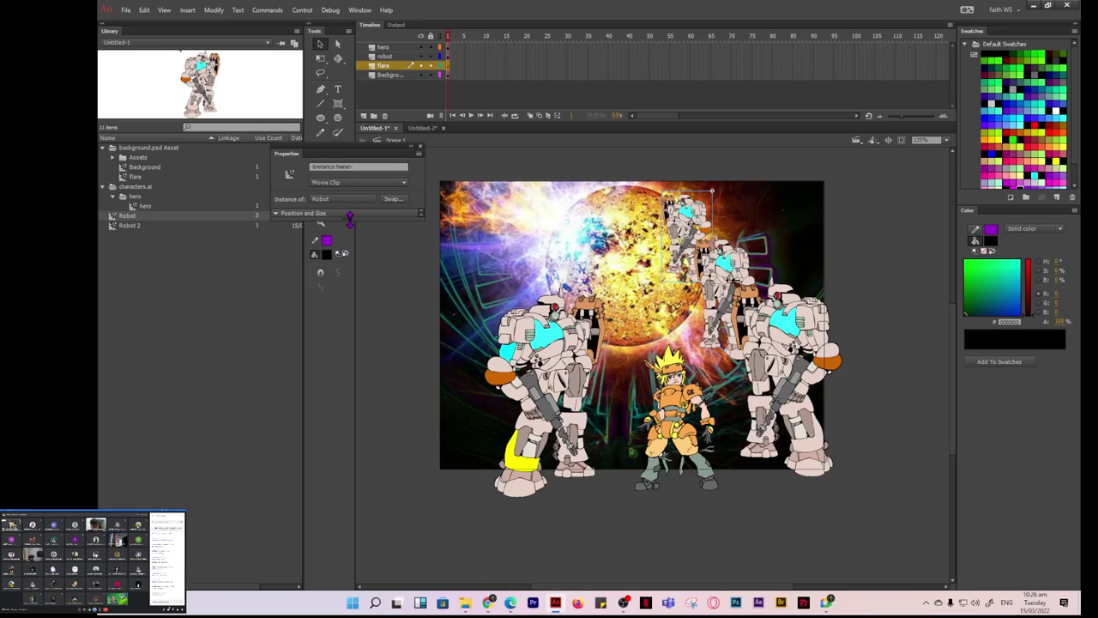
drag(348, 217, 356, 522)
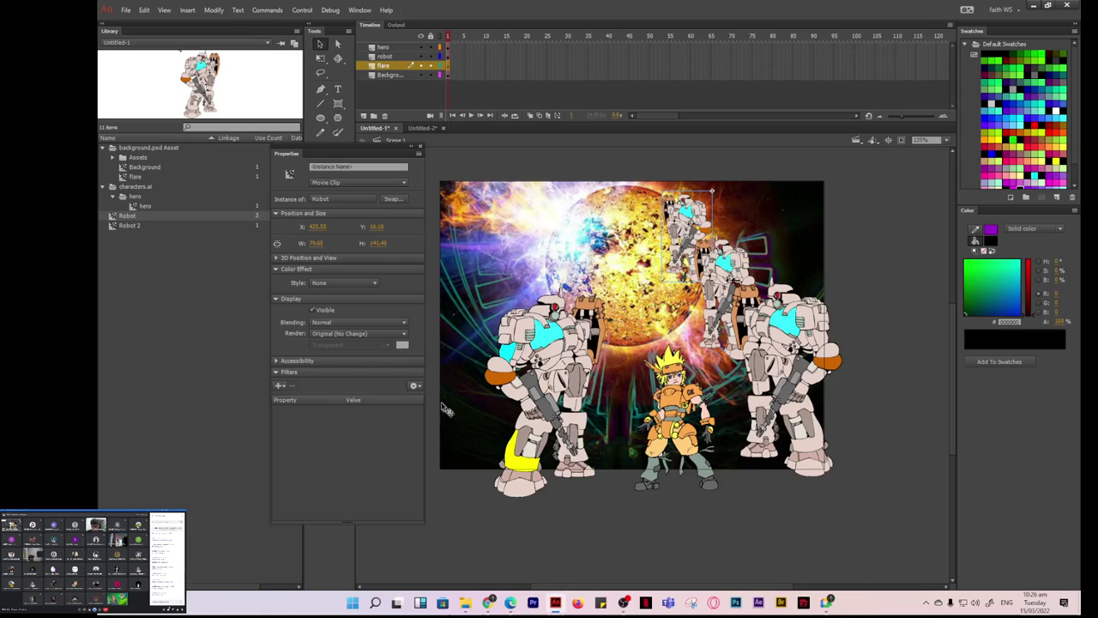
drag(423, 378, 472, 385)
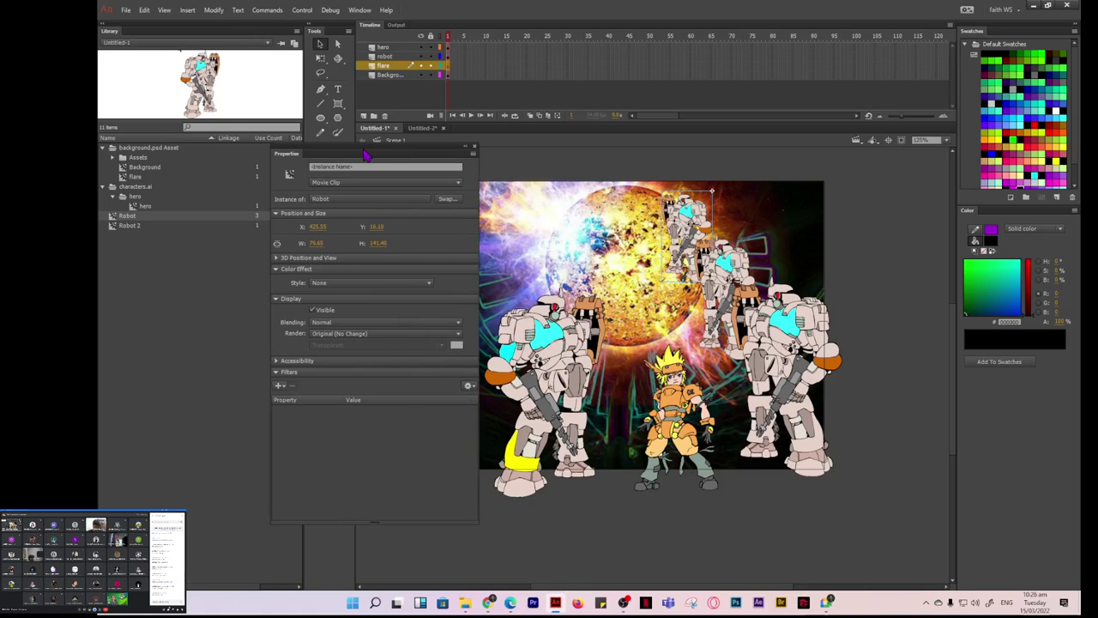
drag(364, 159, 352, 163)
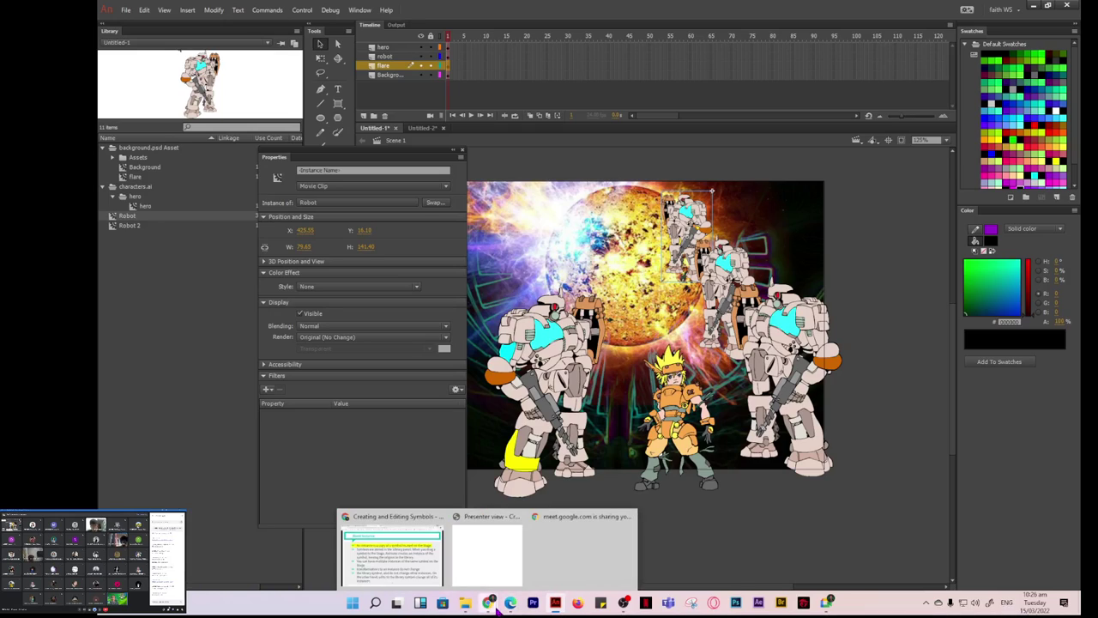
mouse_move(513, 607)
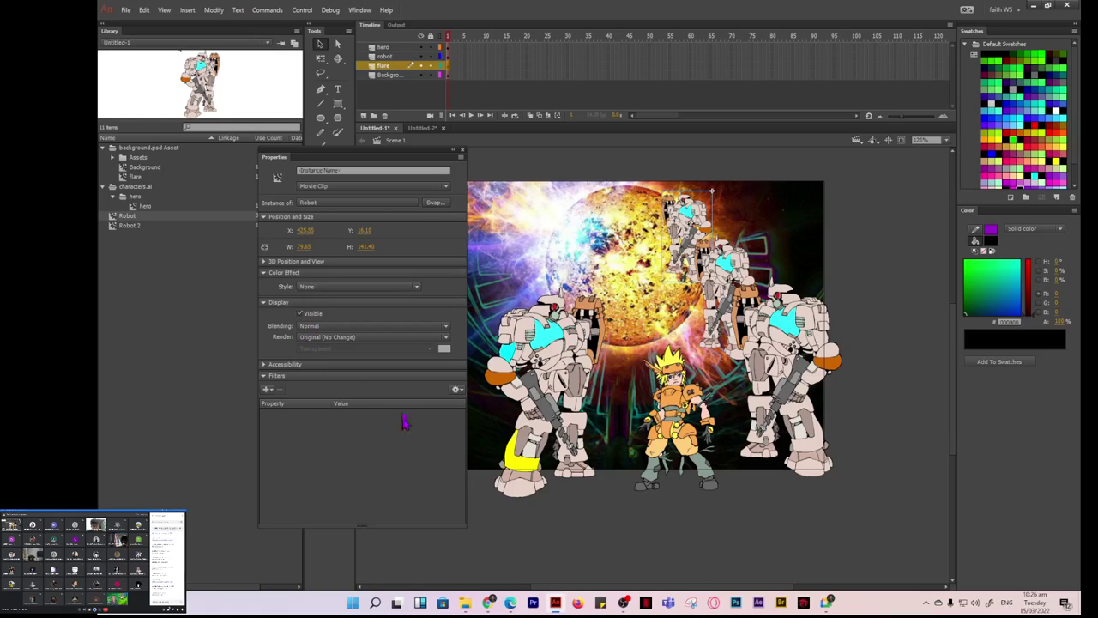
Apply a Brightness color effect to the uppermost small Robot and darken it to about -21%.
click(417, 289)
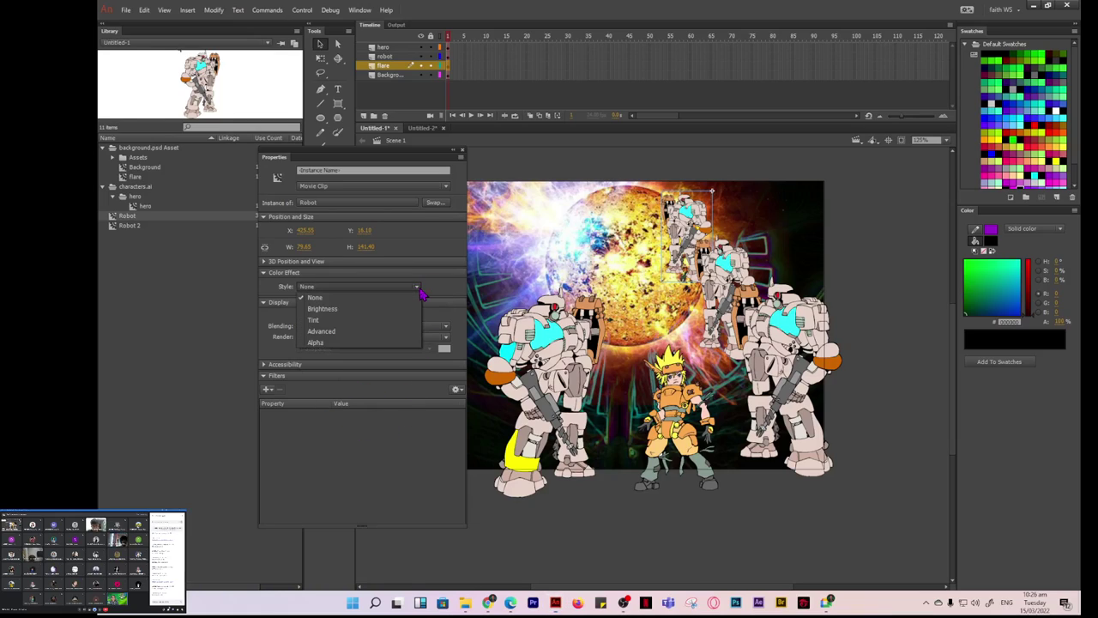
click(324, 311)
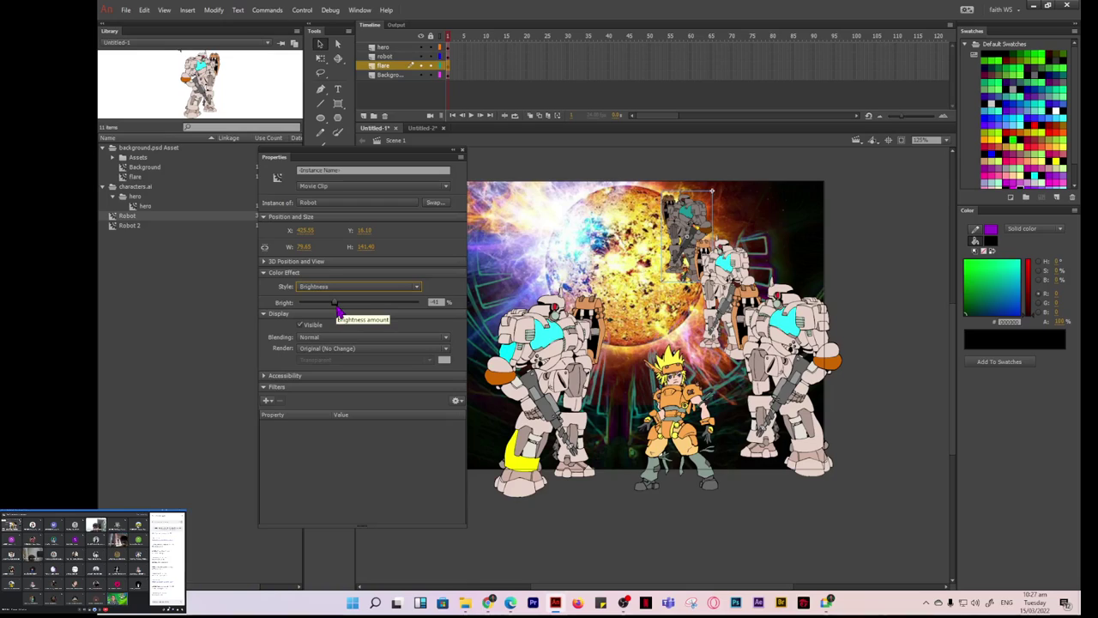
mouse_move(338, 310)
mouse_down()
mouse_move(413, 305)
mouse_move(320, 302)
mouse_move(348, 303)
mouse_up()
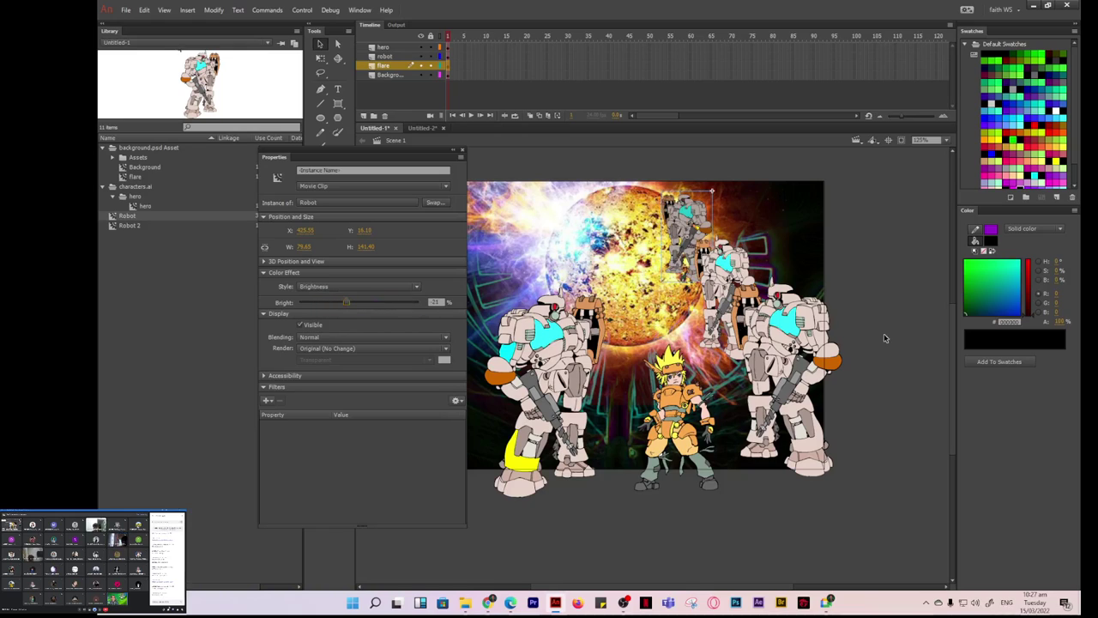
Lighten the uppermost small Robot by raising its brightness to about 60%.
key(ctrl+equal)
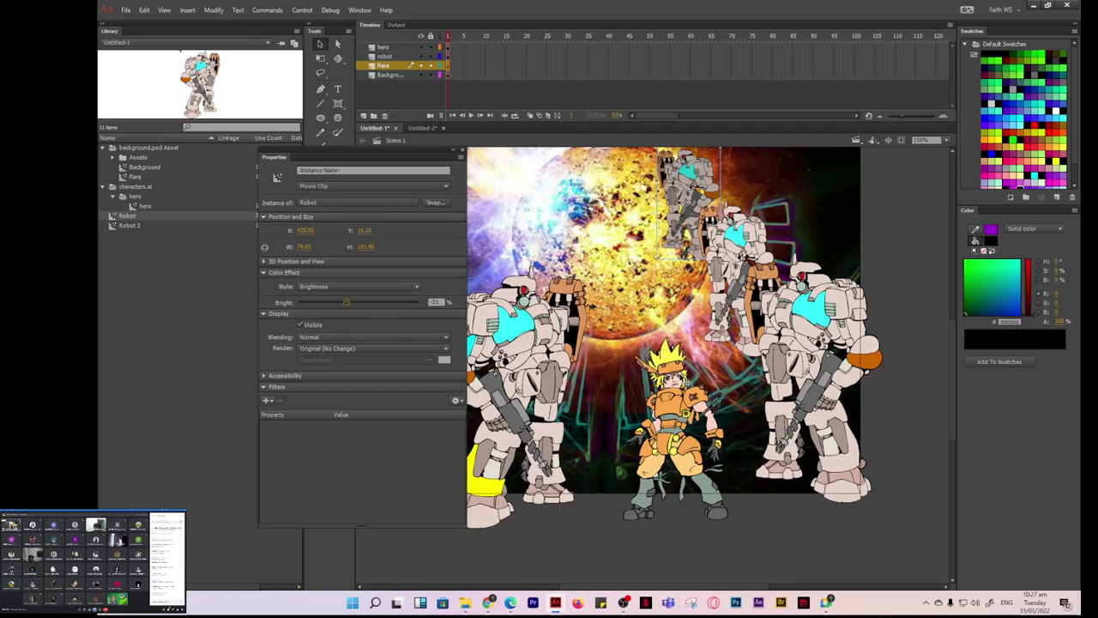
key(ctrl+equal)
key(ctrl+equal)
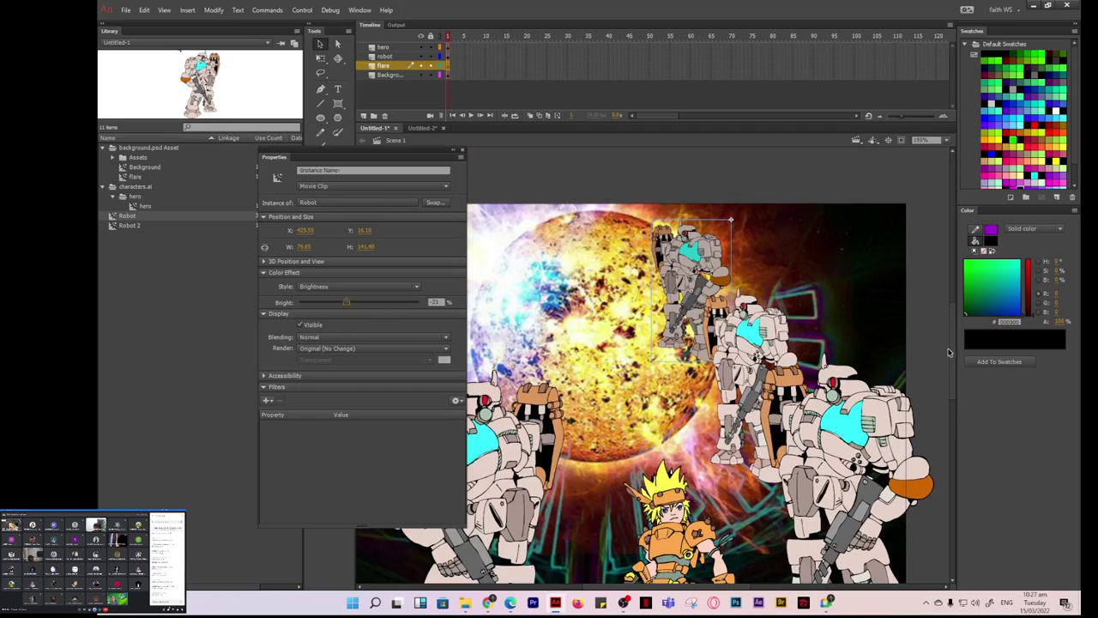
key(ctrl+equal)
key(ctrl+equal)
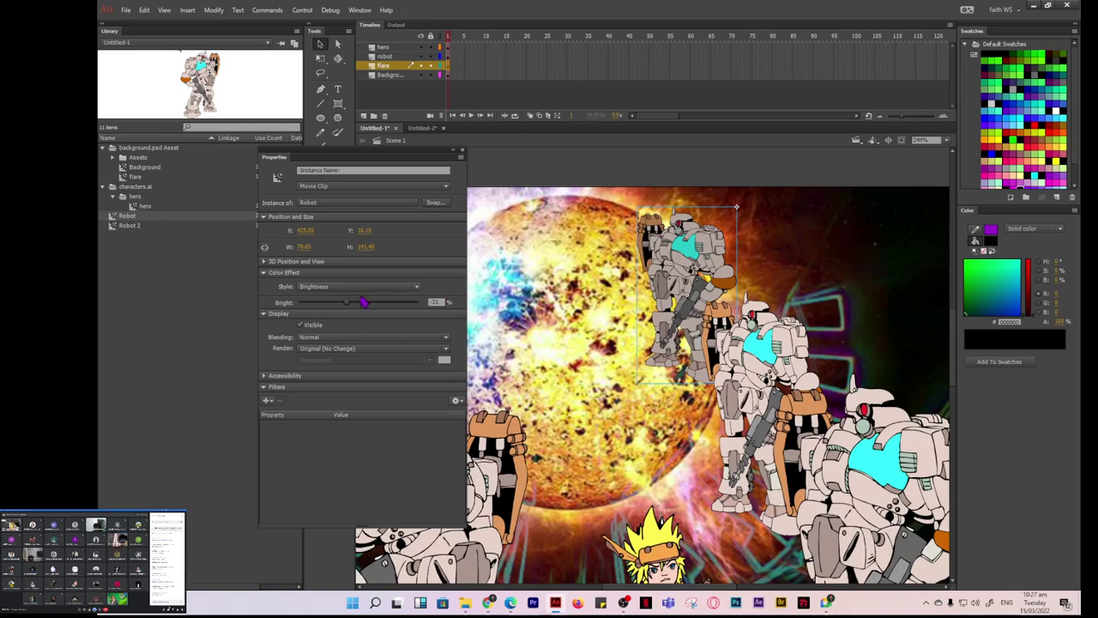
drag(348, 314, 399, 319)
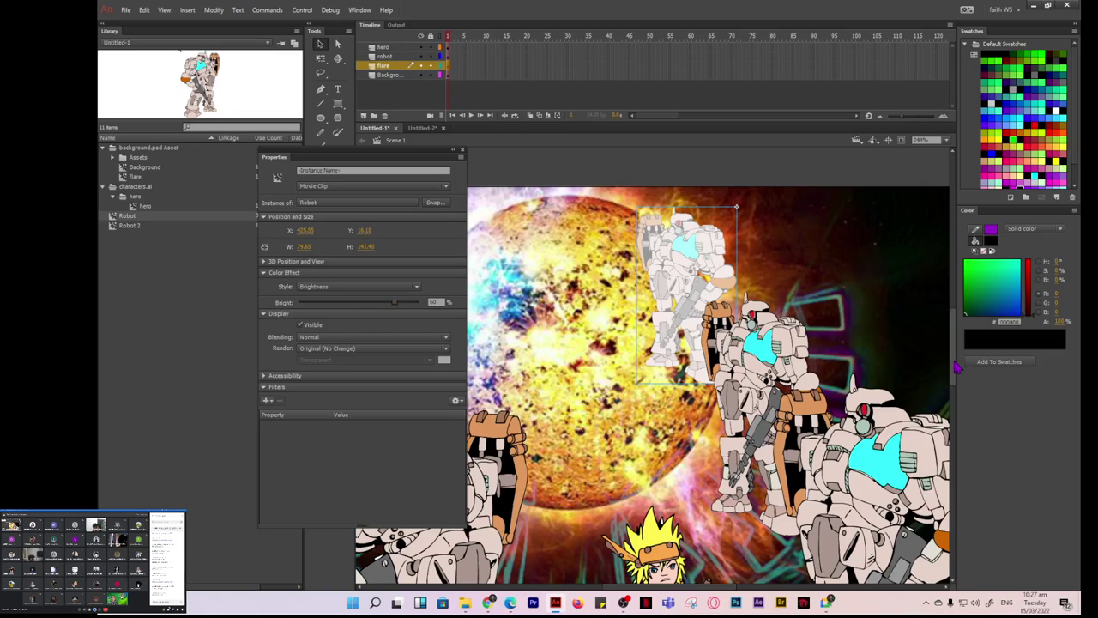
Apply an Alpha color effect to the large Robot on the flare layer and lower it to about 13%.
scroll(944, 361, down, 5)
click(877, 333)
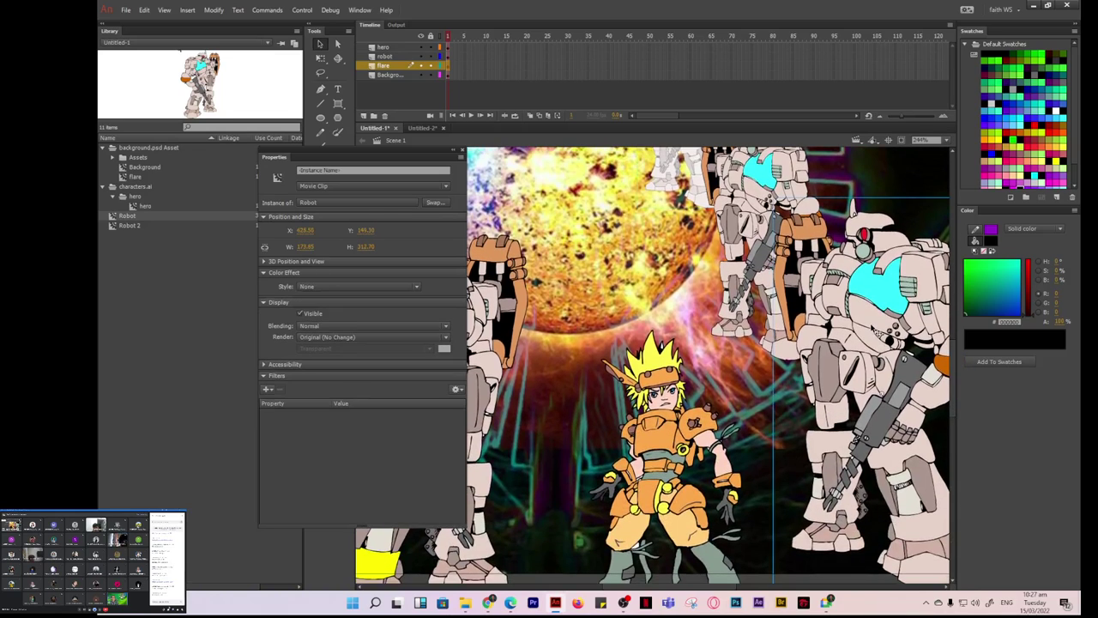
click(418, 287)
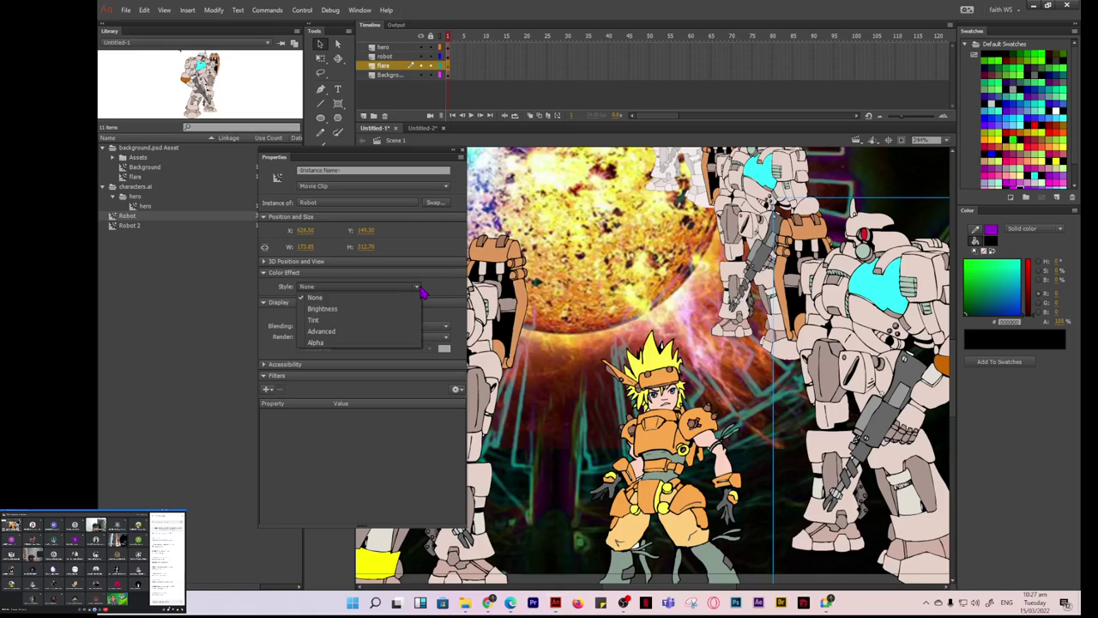
click(315, 342)
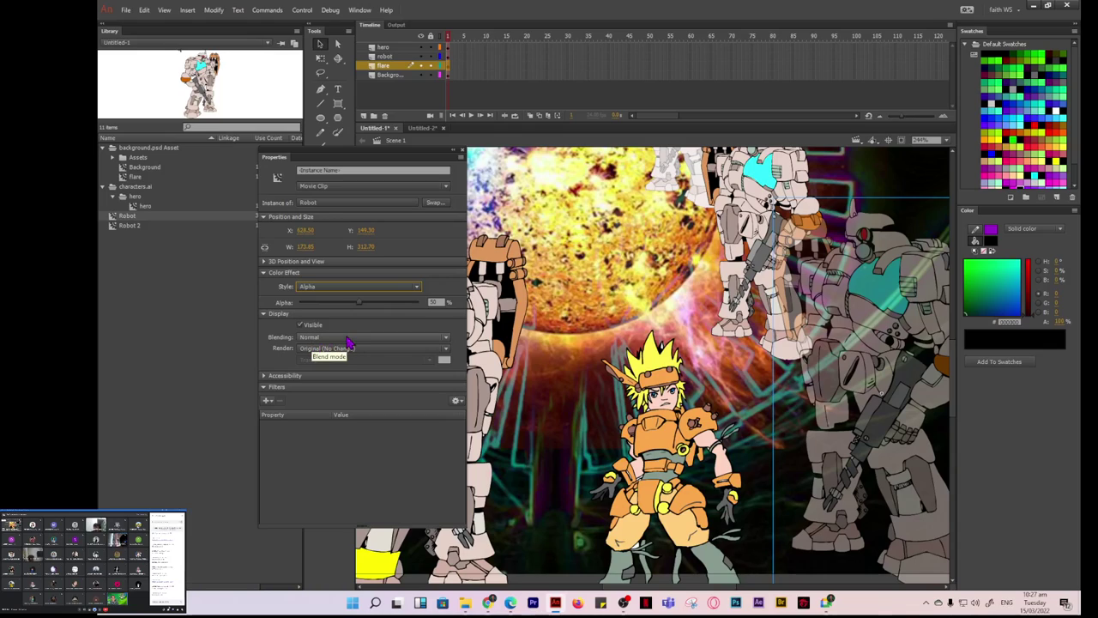
drag(359, 303, 315, 315)
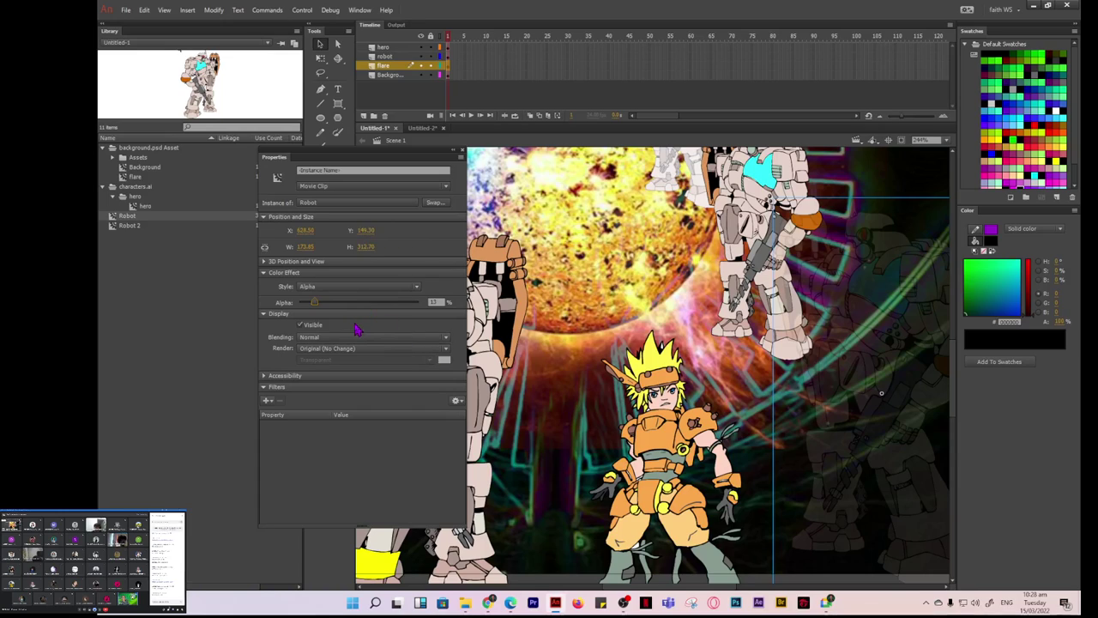
Turn the faded large Robot's visibility off and back on.
click(301, 325)
click(301, 325)
click(325, 290)
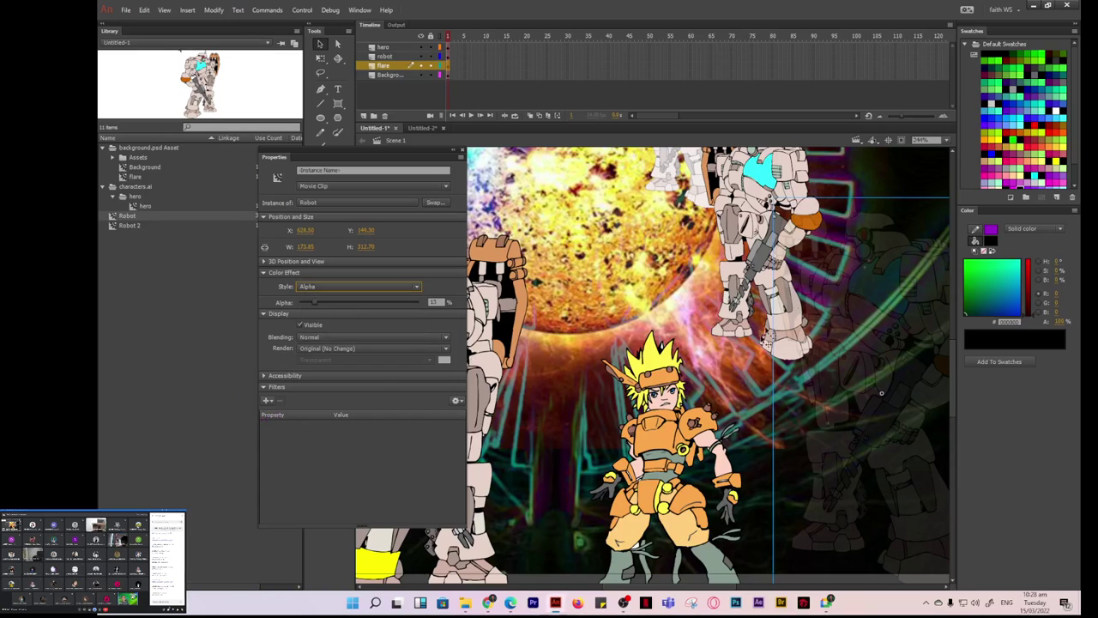
Apply a 50% Tint color effect to the lower small Robot, using red 204, green about 63 and blue 255.
click(747, 268)
click(316, 288)
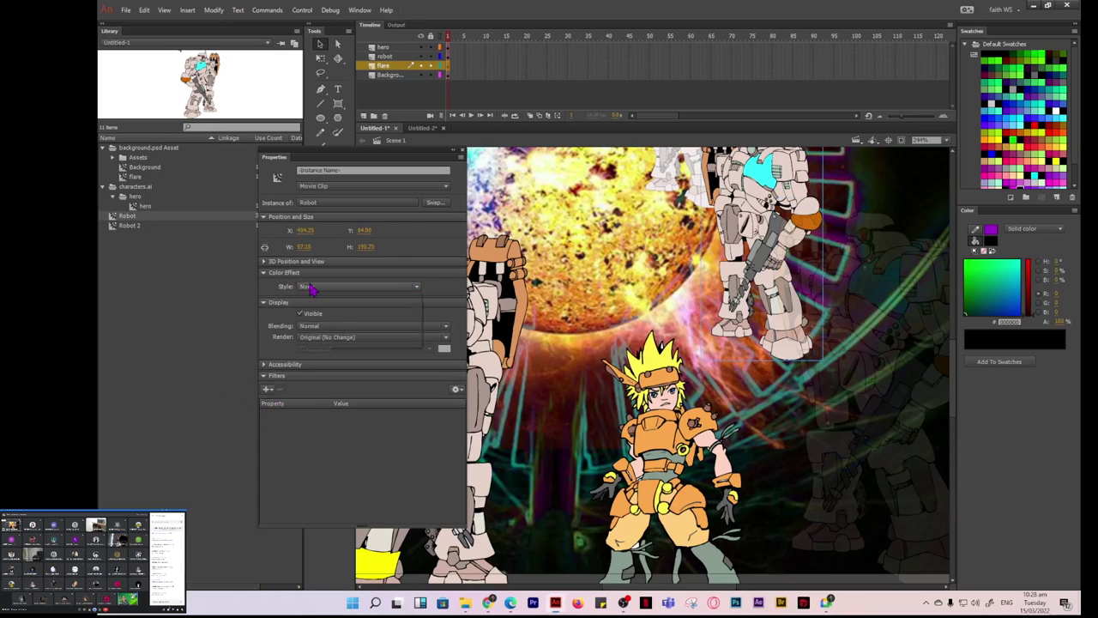
click(309, 327)
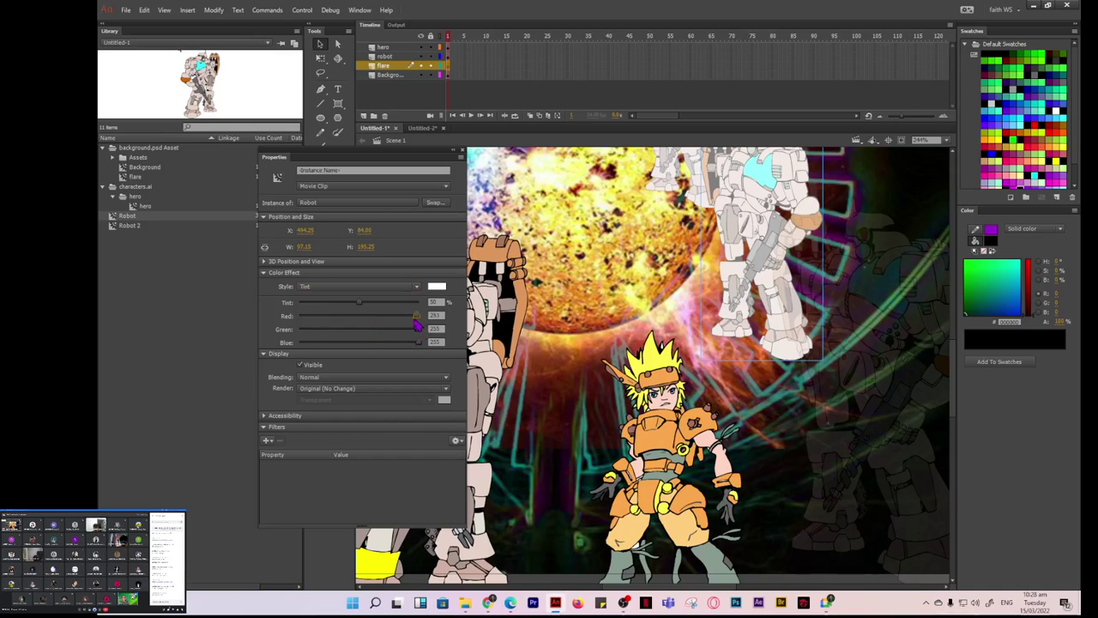
drag(418, 316, 330, 330)
scroll(697, 359, up, 5)
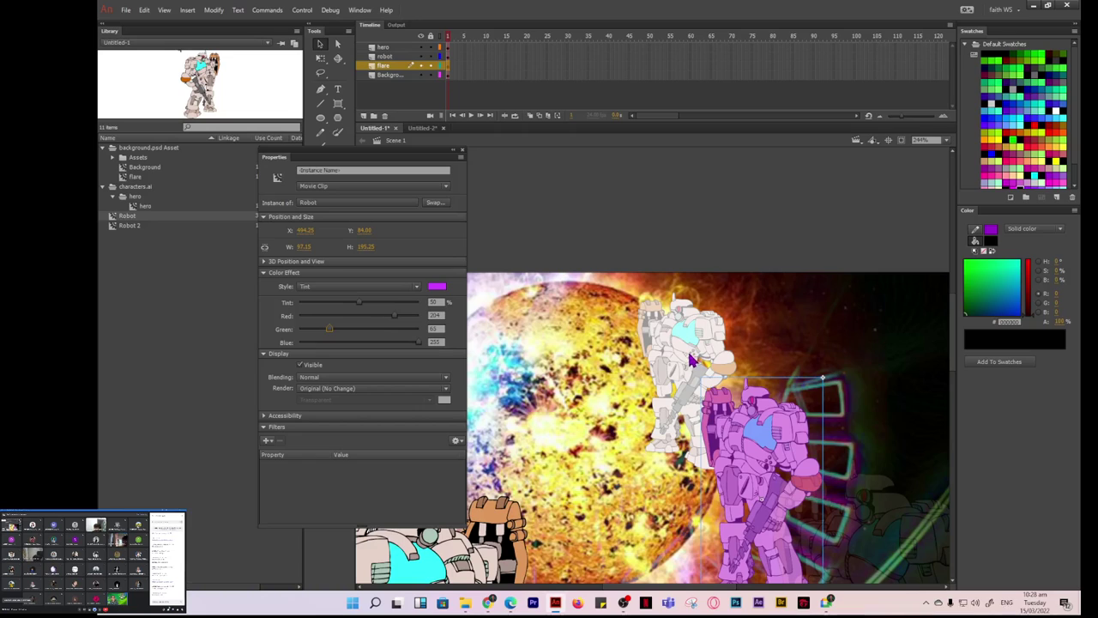
scroll(958, 368, down, 3)
scroll(959, 367, up, 1)
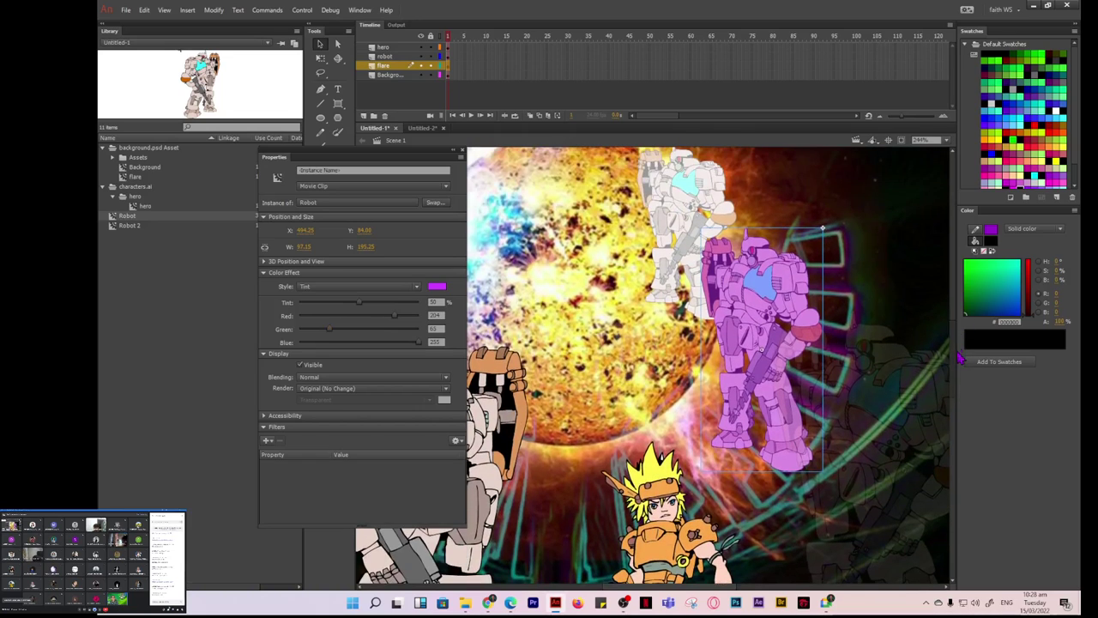
Adjust the lower small Robot's tint color to blue 236 and green 107.
mouse_move(419, 342)
mouse_down()
mouse_move(339, 353)
mouse_move(411, 345)
mouse_up()
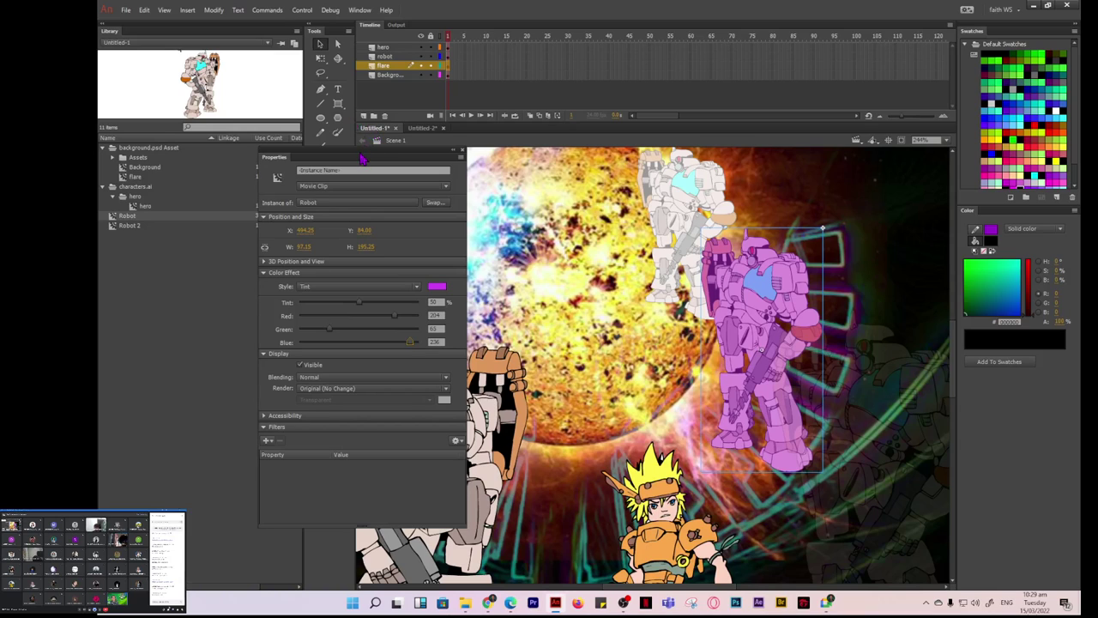
mouse_move(362, 159)
mouse_down()
mouse_move(370, 196)
mouse_move(347, 226)
mouse_move(366, 152)
mouse_up()
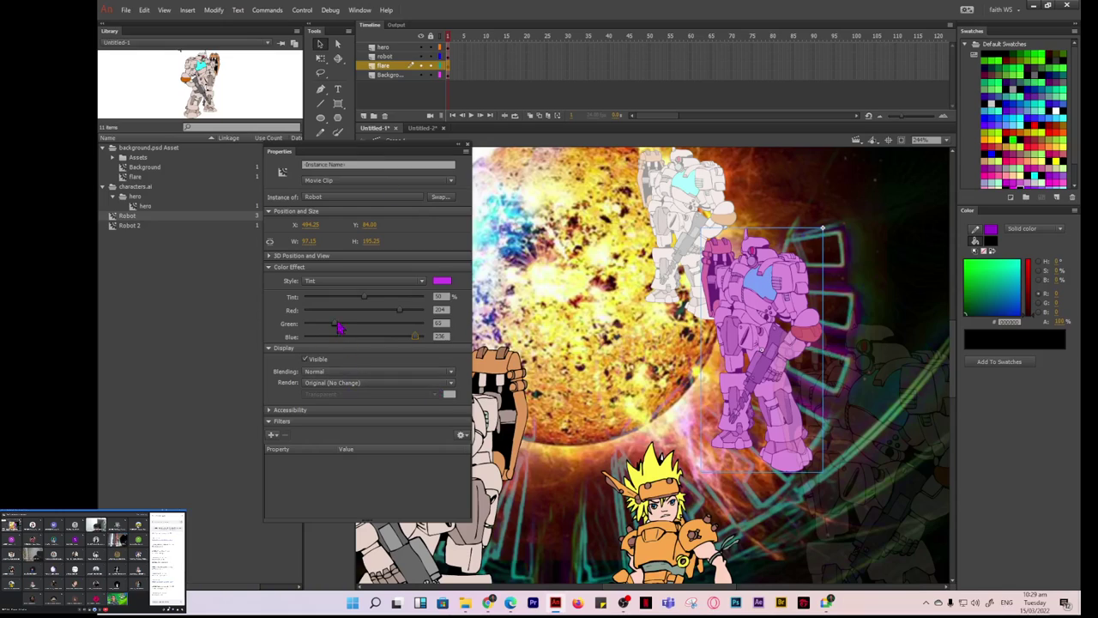
drag(336, 326, 355, 323)
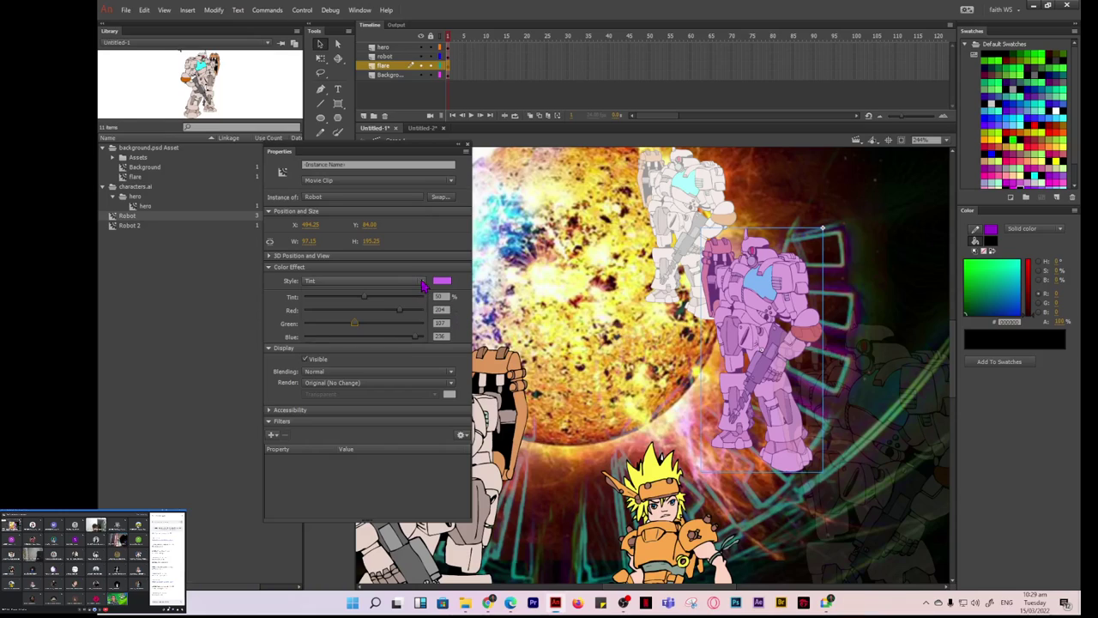
Switch the purple-tinted small Robot's color effect style to Advanced and move the floating properties off the large robot behind them.
click(422, 285)
click(326, 322)
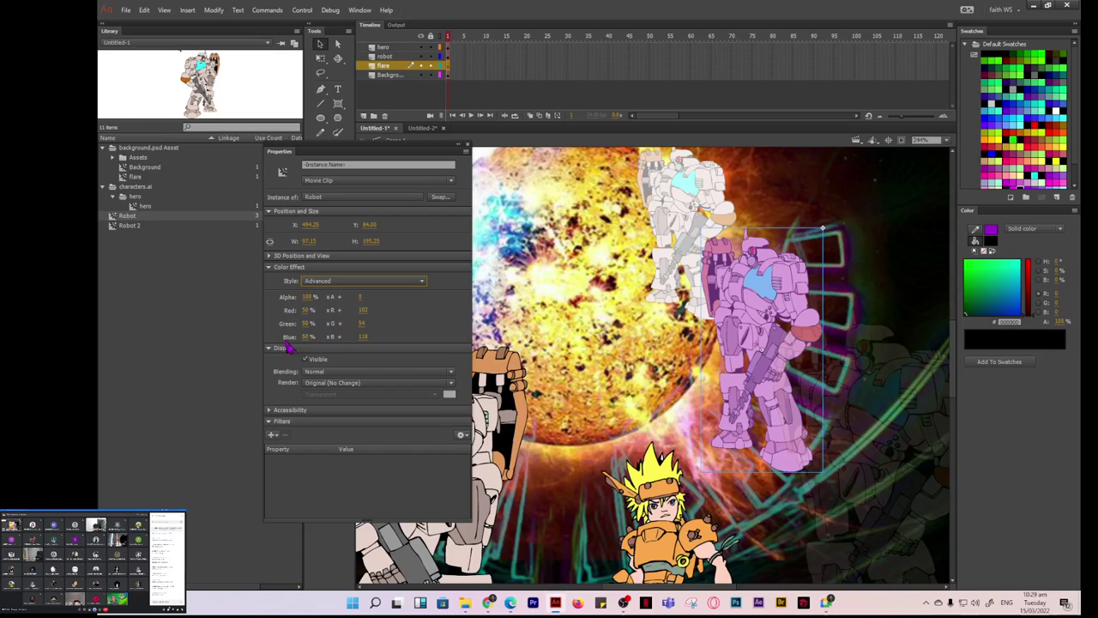
click(421, 285)
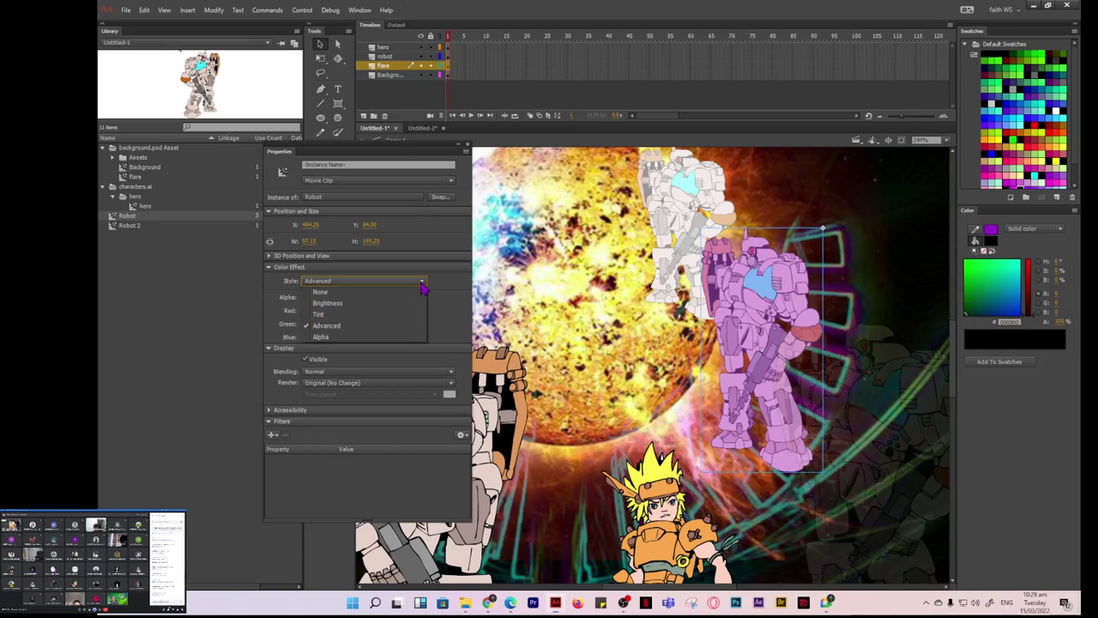
click(446, 319)
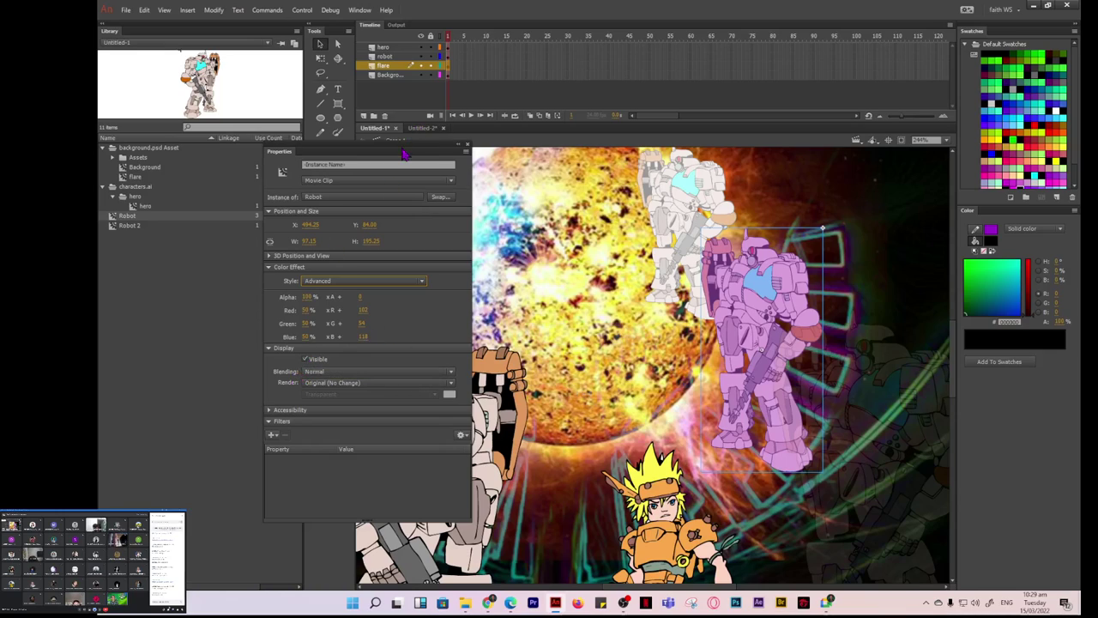
drag(403, 153, 300, 133)
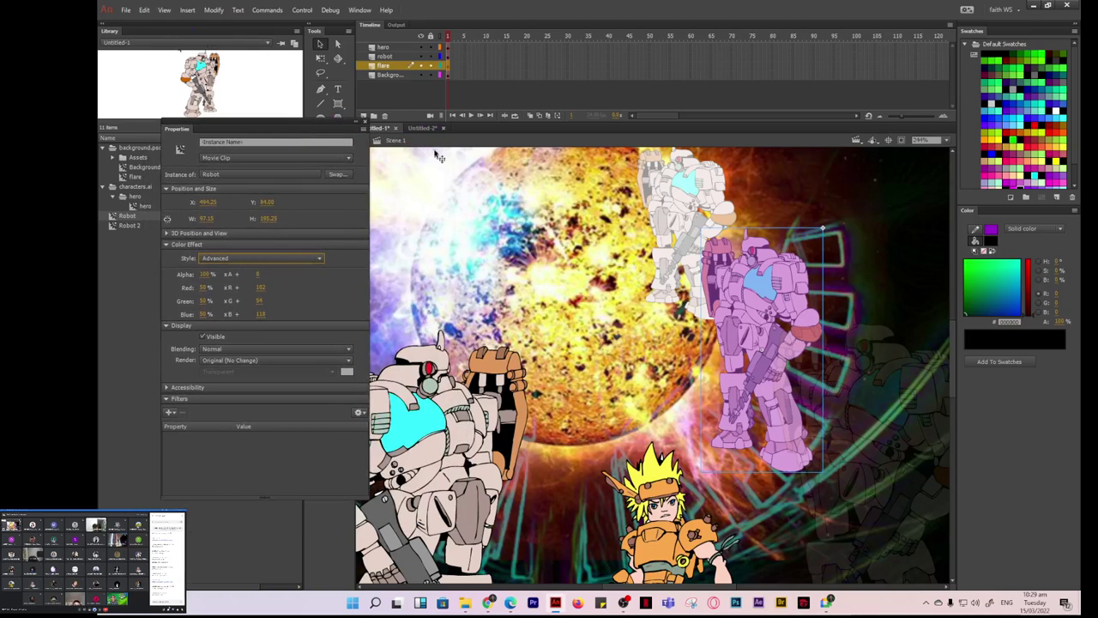
Switch to the Untitled-2 document, shorten the timeline, and reposition the floating properties so that the whole stage is uncovered.
click(422, 127)
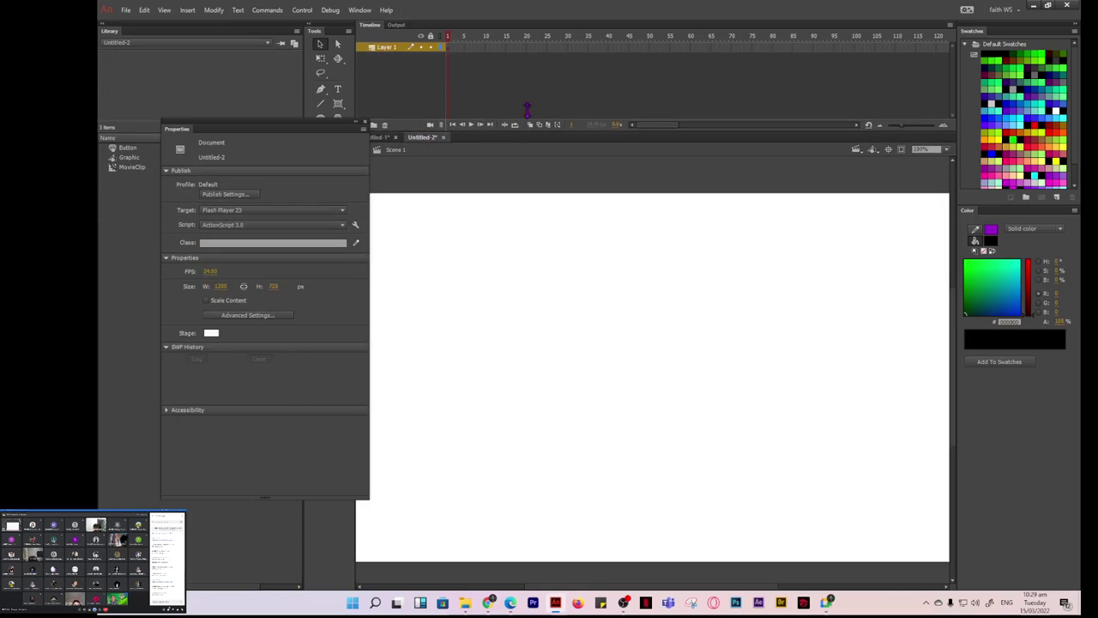
mouse_move(527, 110)
mouse_down()
mouse_move(535, 88)
mouse_move(532, 98)
mouse_up()
drag(312, 131, 270, 181)
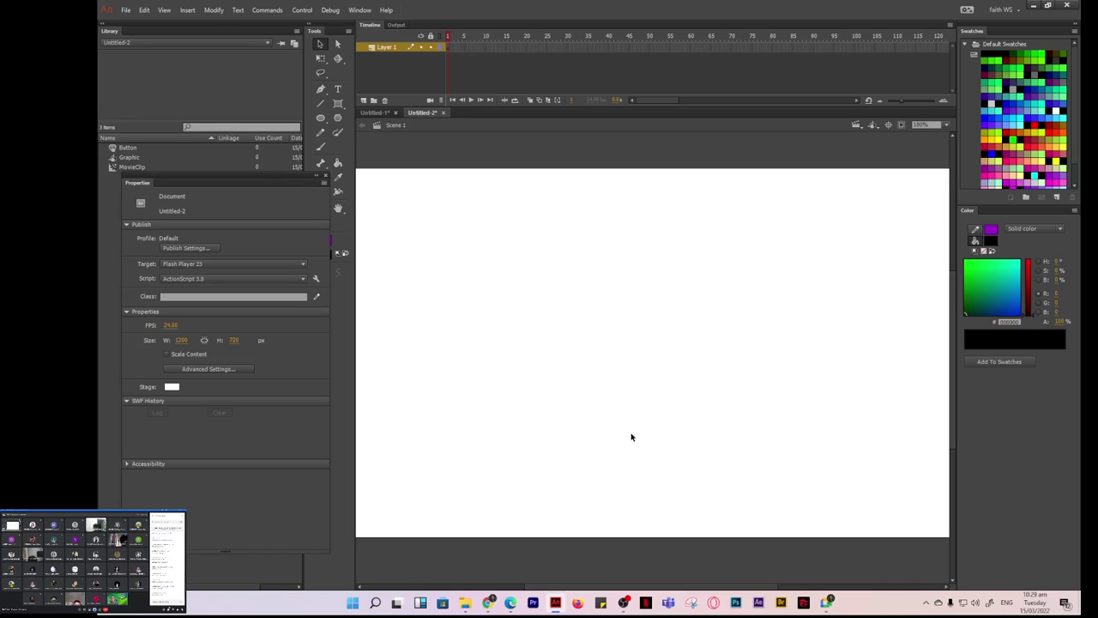
scroll(631, 437, down, 1)
mouse_move(266, 189)
mouse_down()
mouse_move(277, 269)
mouse_move(271, 202)
mouse_up()
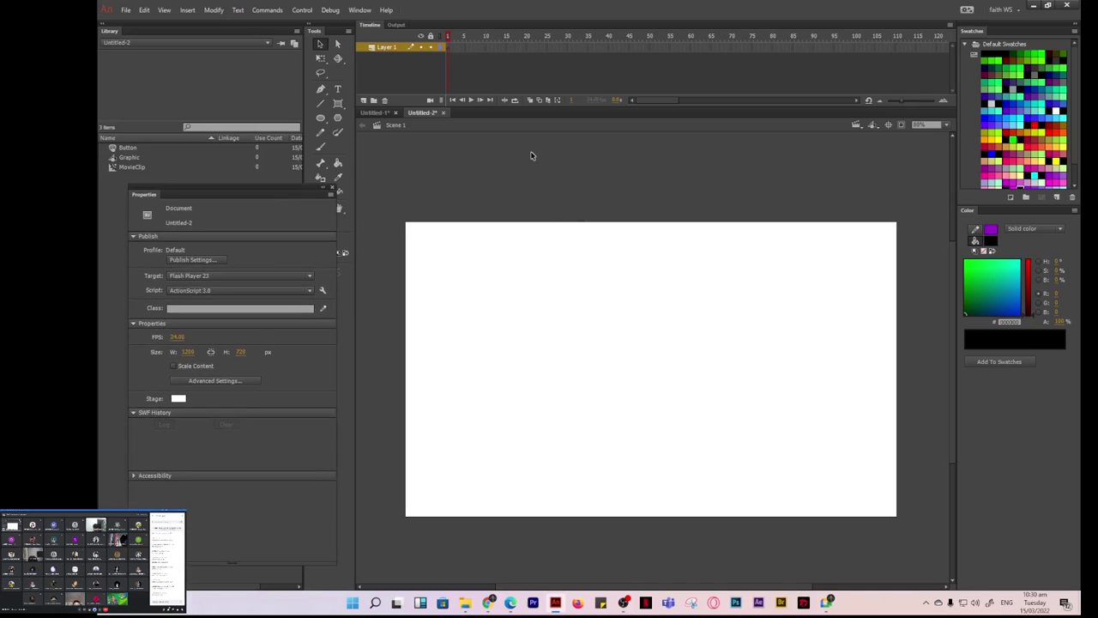
Start importing characters.ai from the Lesson03 > 03Start folder to the stage of the Untitled-2 document.
click(146, 20)
mouse_move(131, 16)
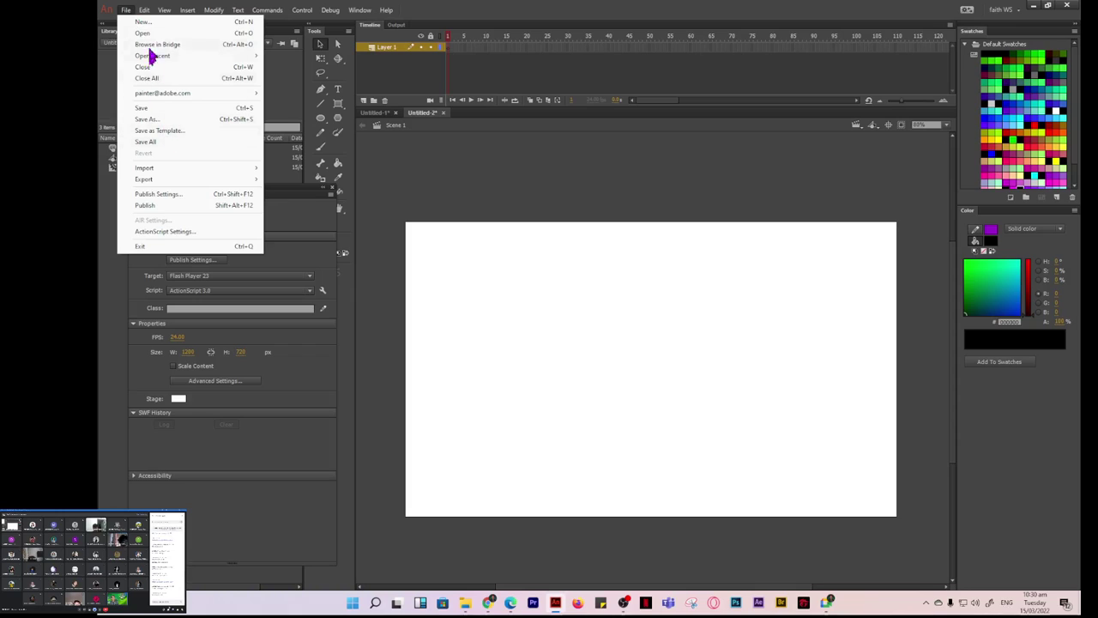
mouse_move(203, 168)
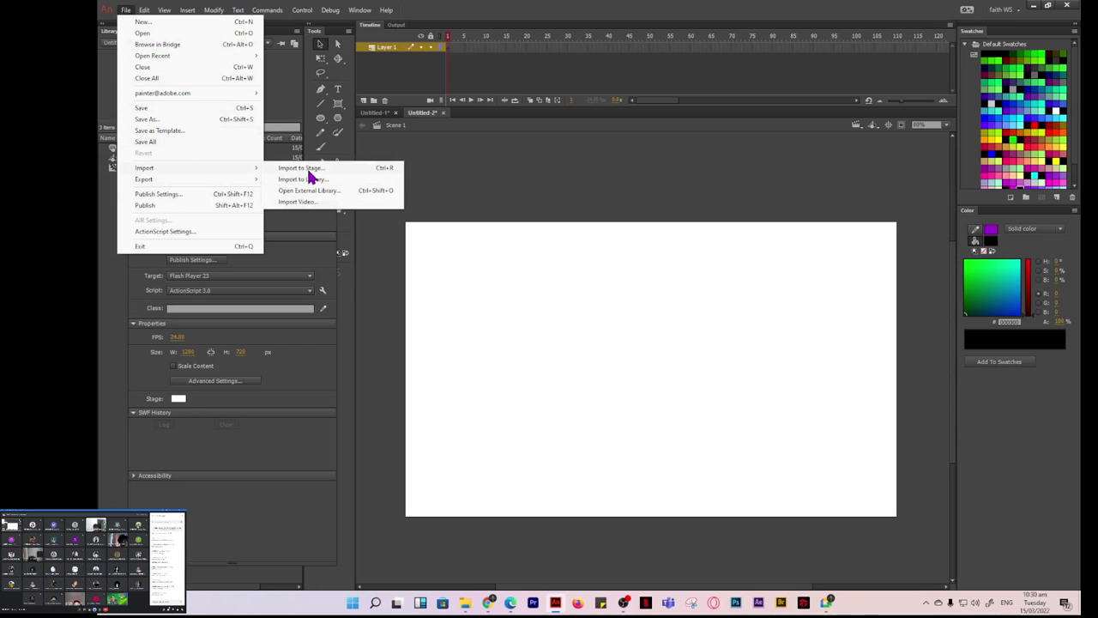
click(311, 177)
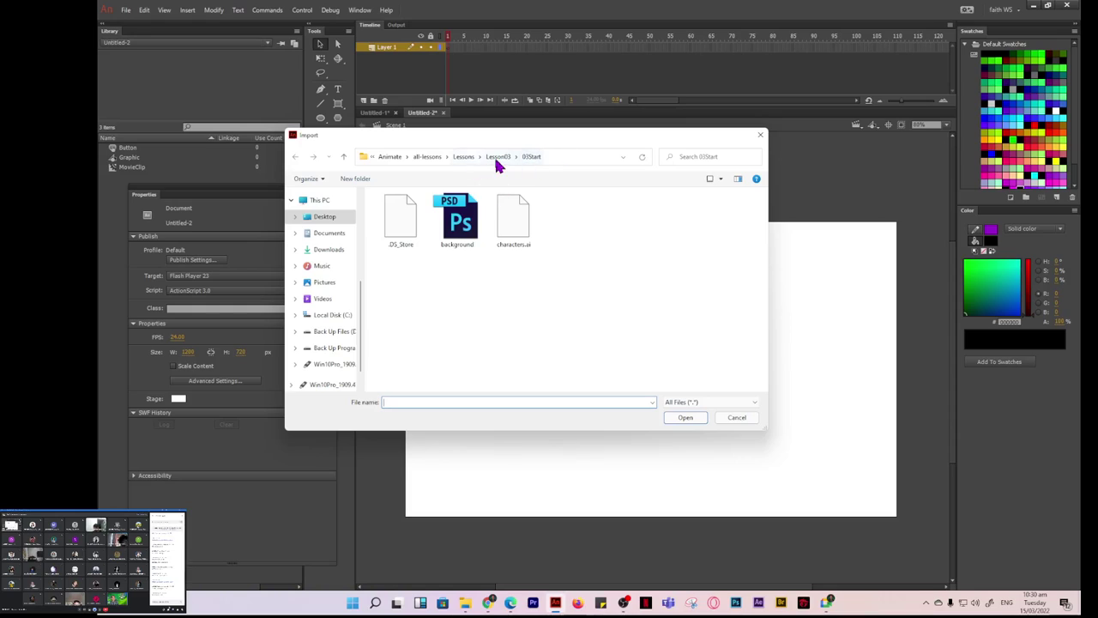
click(495, 158)
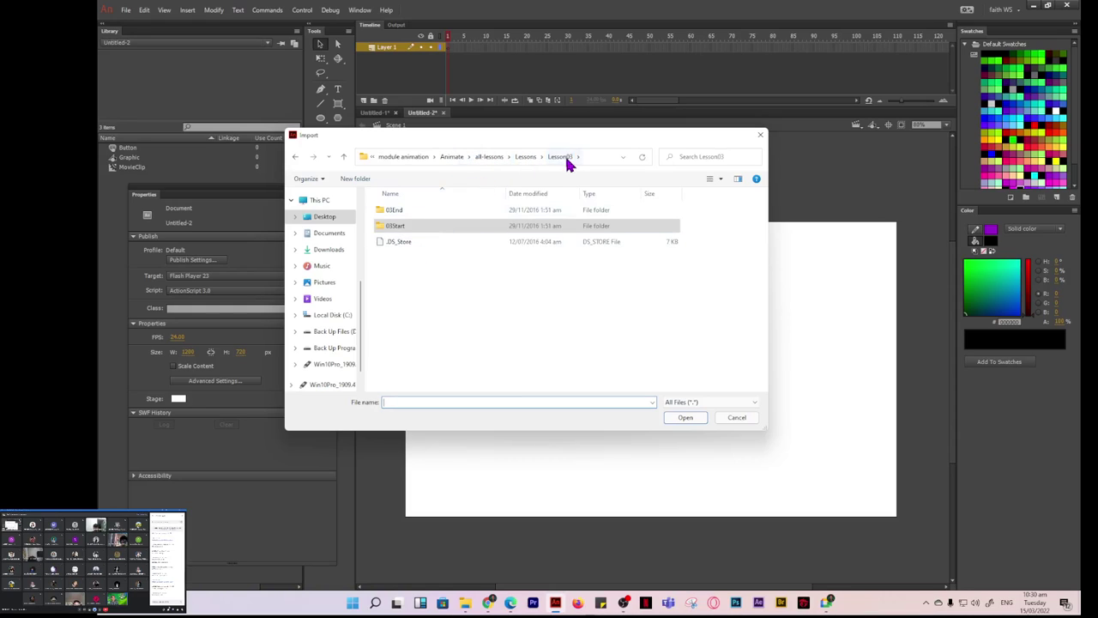
double_click(395, 228)
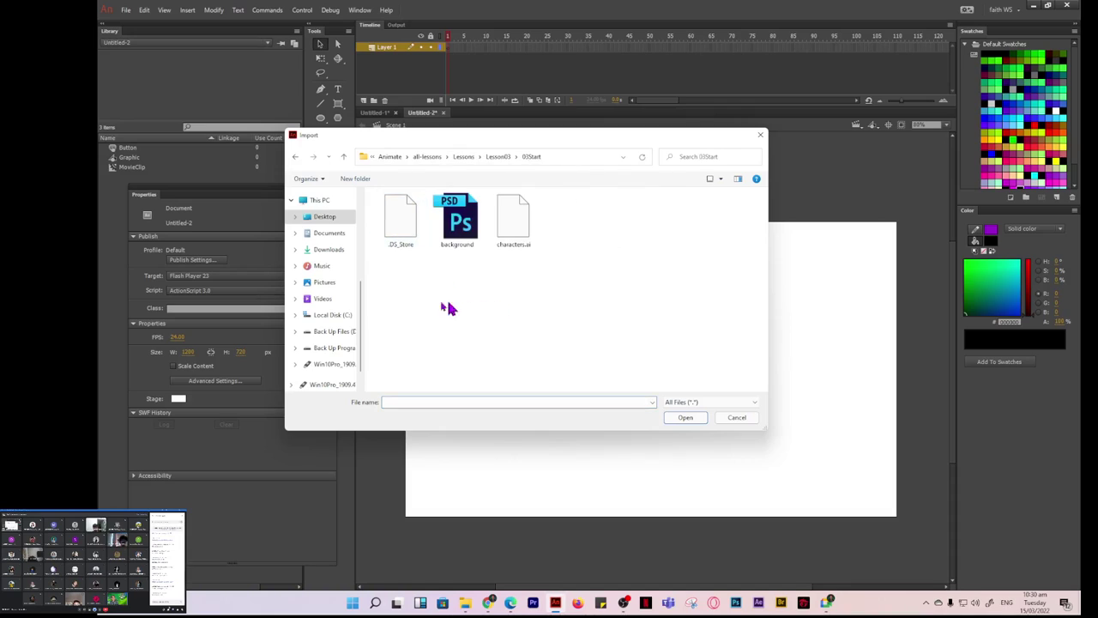
click(518, 219)
click(686, 418)
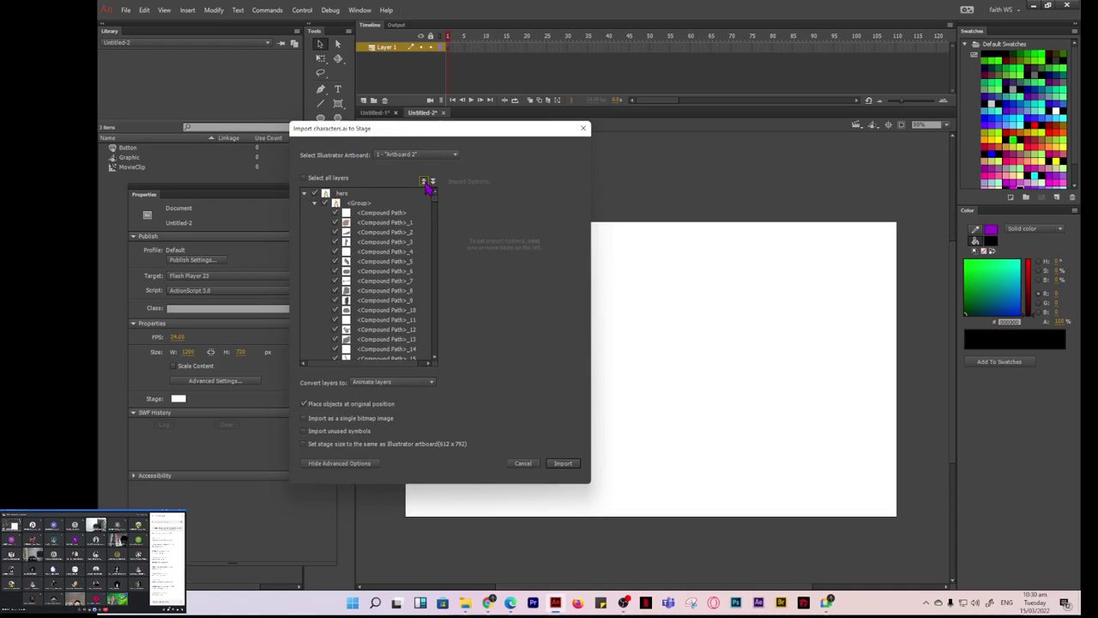
Exclude the hero layer and import only the robot layer of characters.ai as a movie clip.
click(423, 181)
click(342, 194)
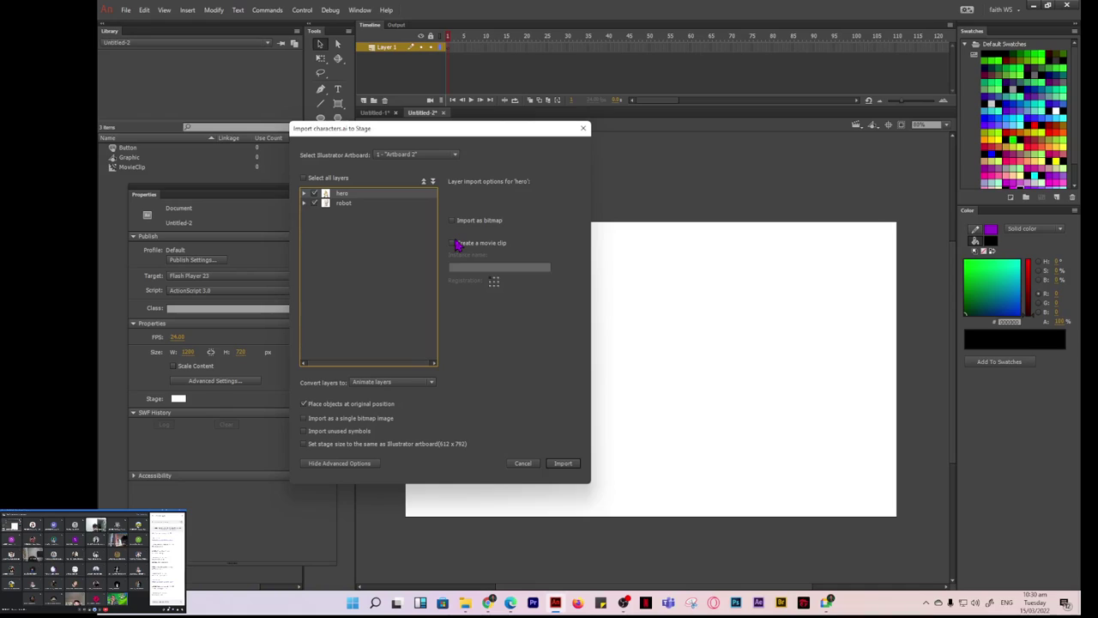
click(453, 243)
click(345, 204)
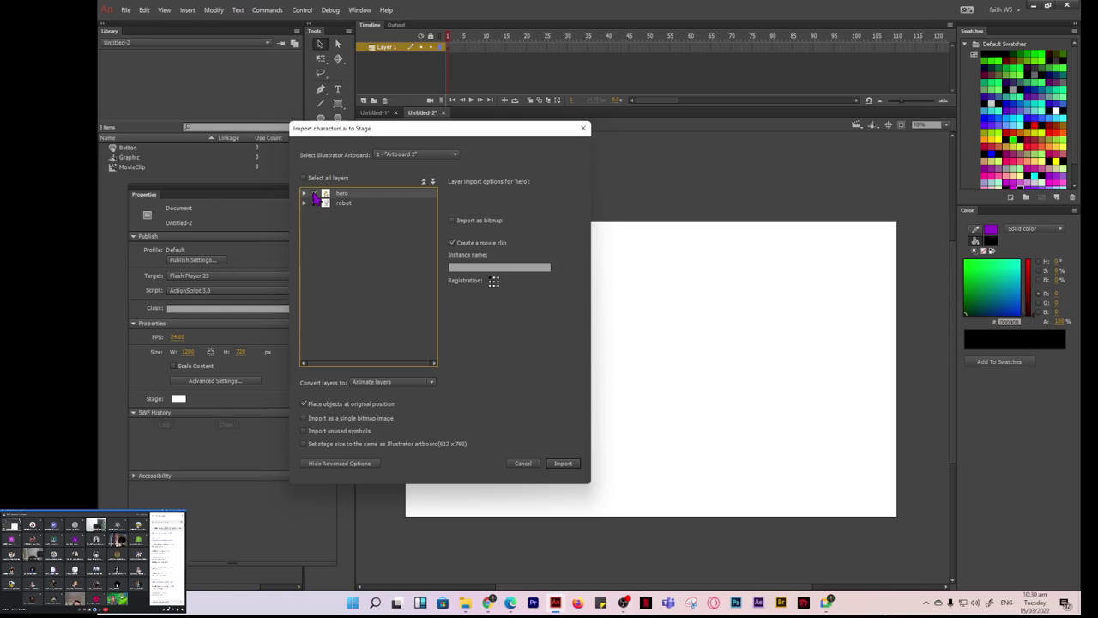
click(314, 193)
click(350, 206)
click(453, 243)
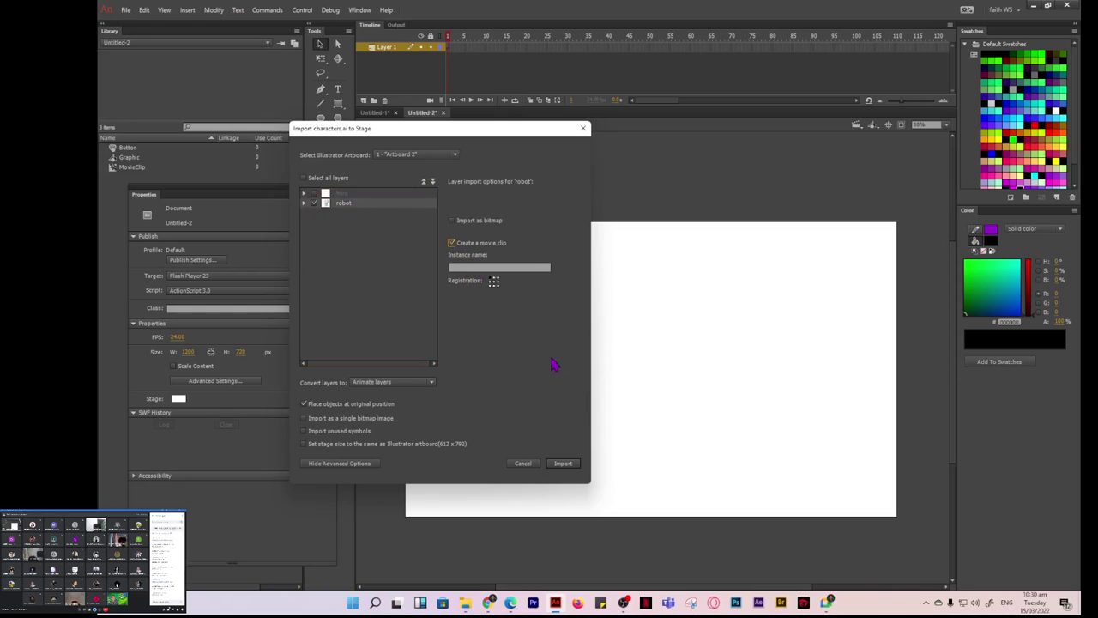
click(563, 464)
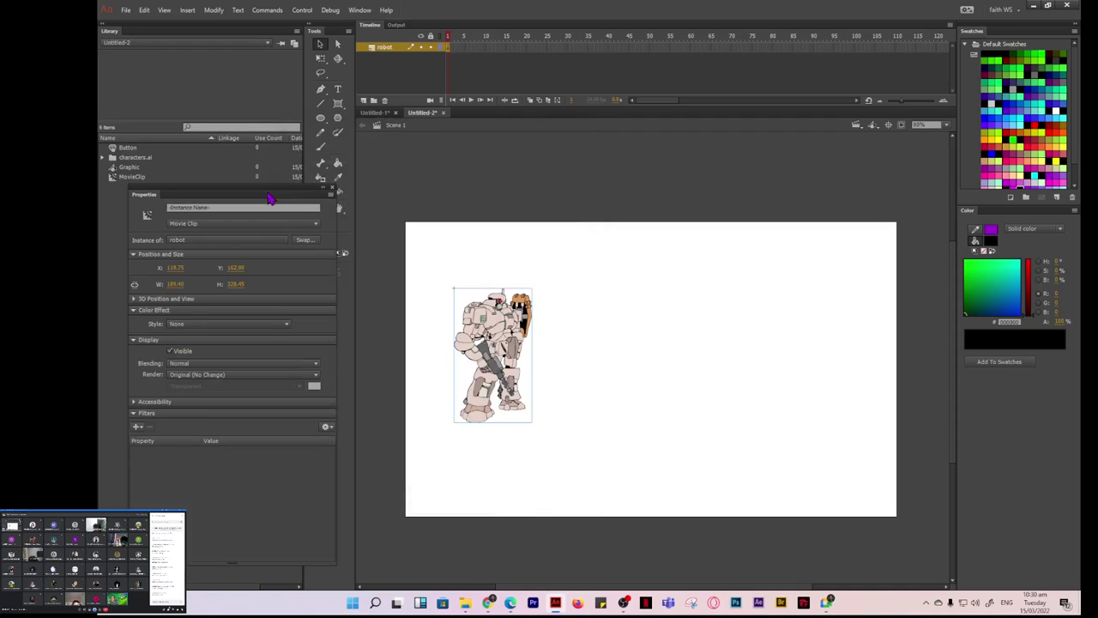
Move the floating properties off the library list, preview its symbols and select the robot symbol inside the characters.ai folder.
drag(269, 199, 273, 274)
click(124, 178)
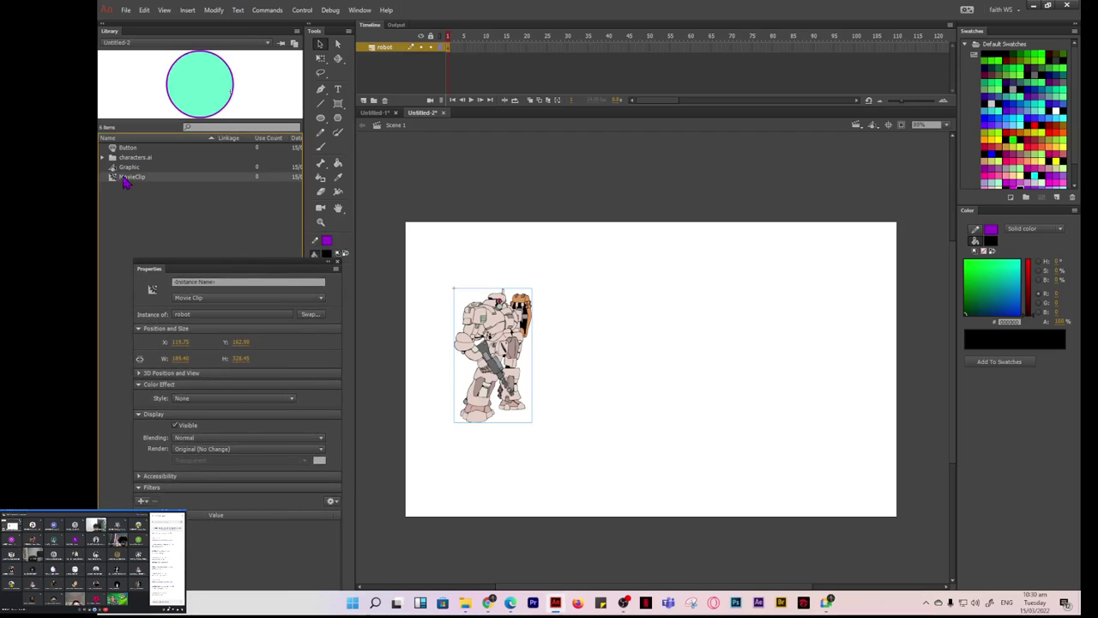
click(130, 149)
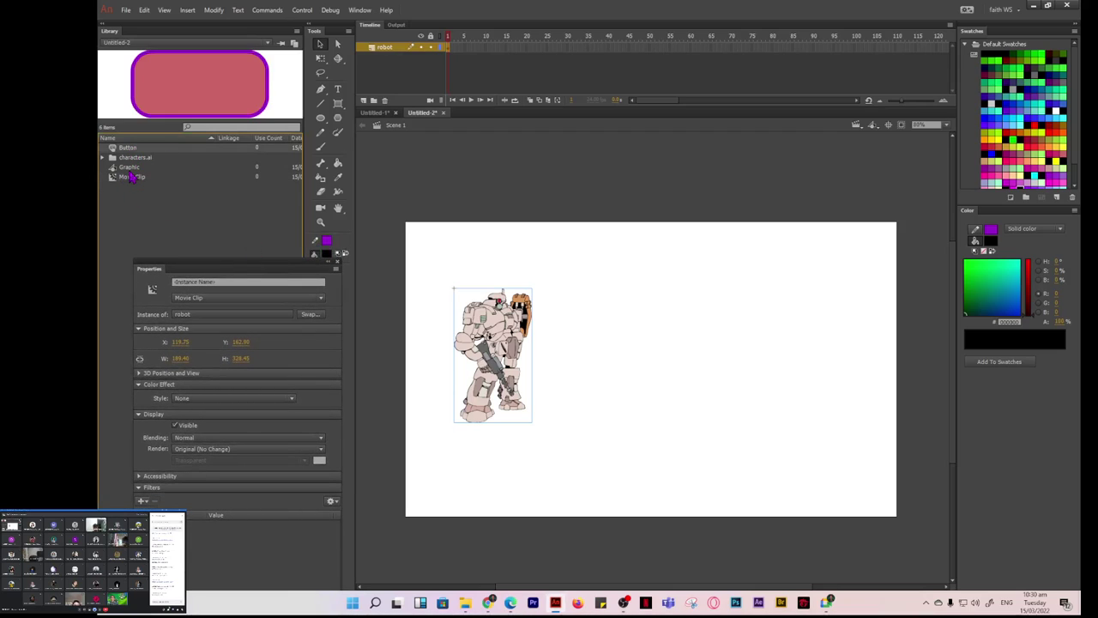
click(131, 168)
click(103, 158)
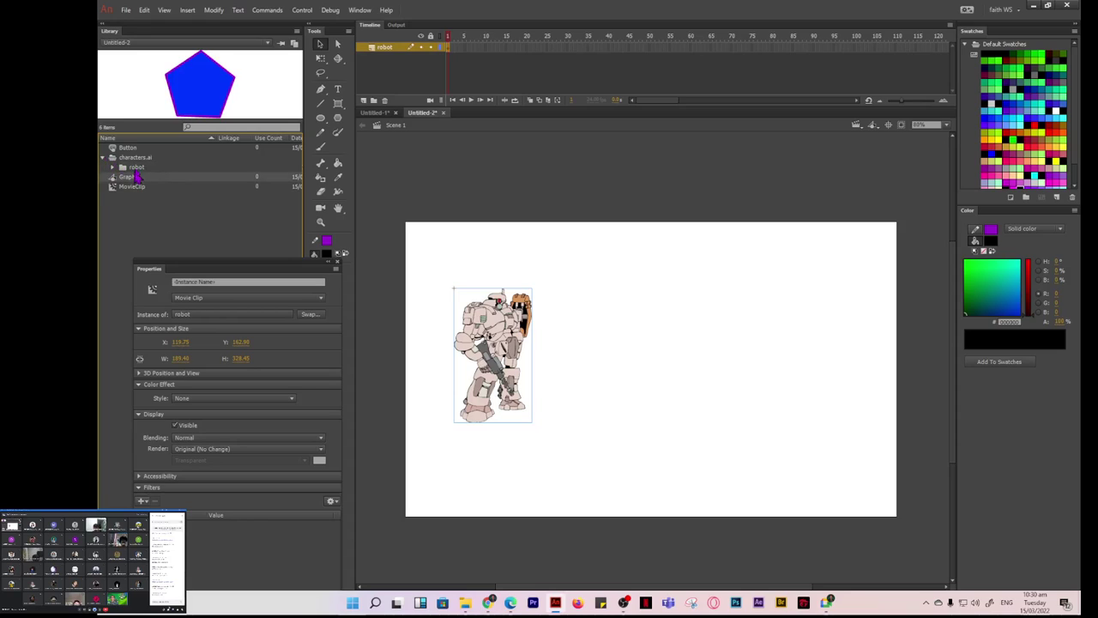
click(113, 168)
click(146, 177)
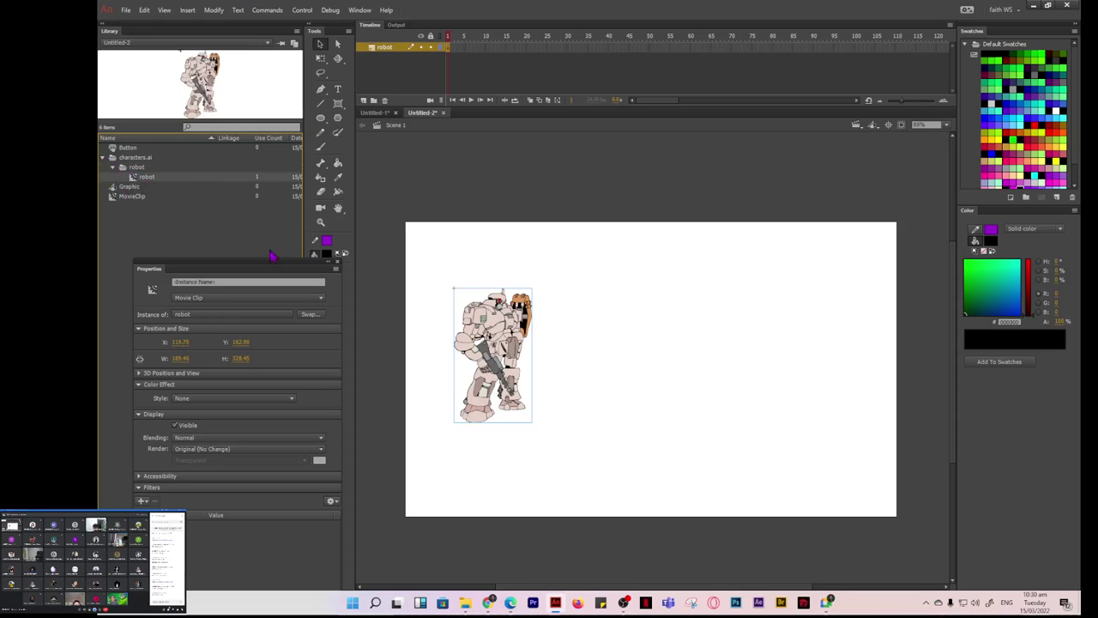
Place three more full-size robot instances in a row beside the first one on the stage.
drag(238, 91, 592, 333)
drag(211, 86, 692, 332)
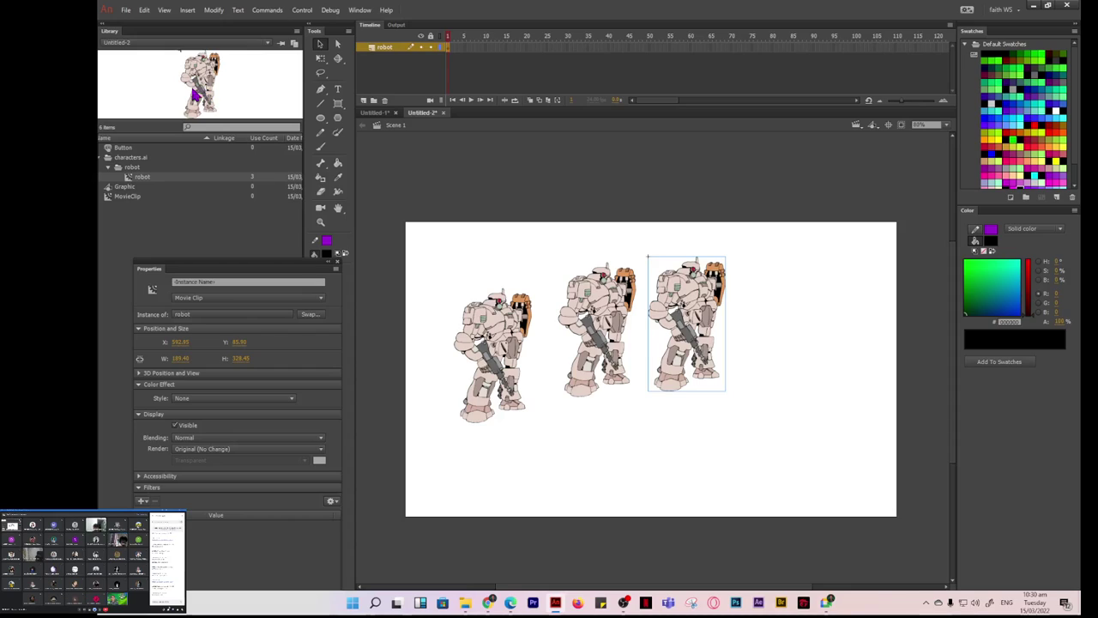
drag(195, 96, 786, 336)
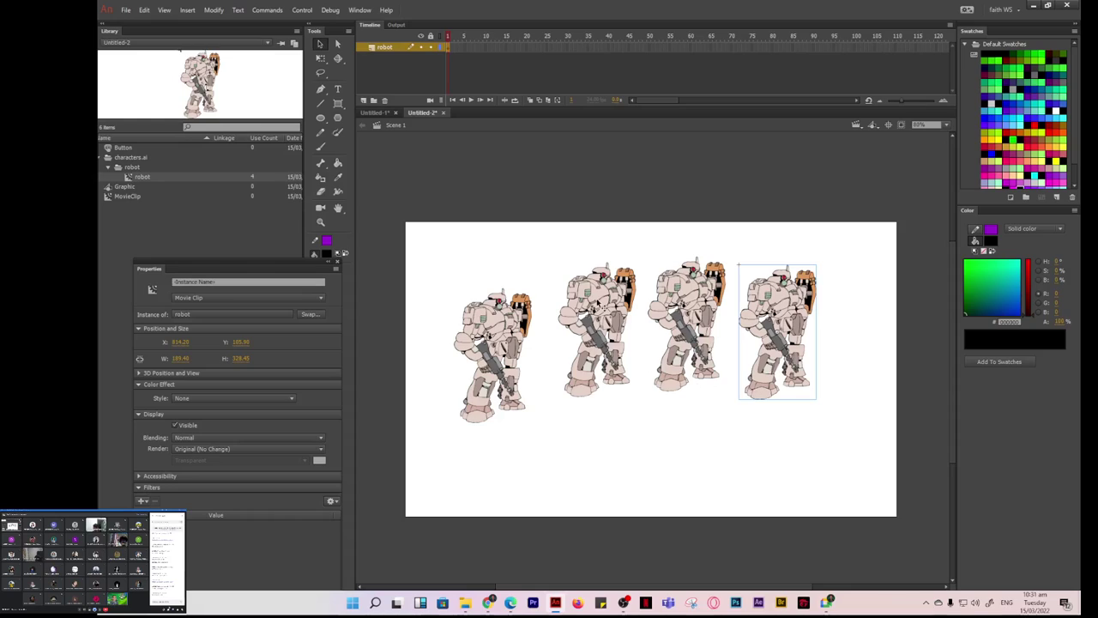
Scale the leftmost robot down to about 125 × 216 px and delete the three full-size robots.
click(506, 358)
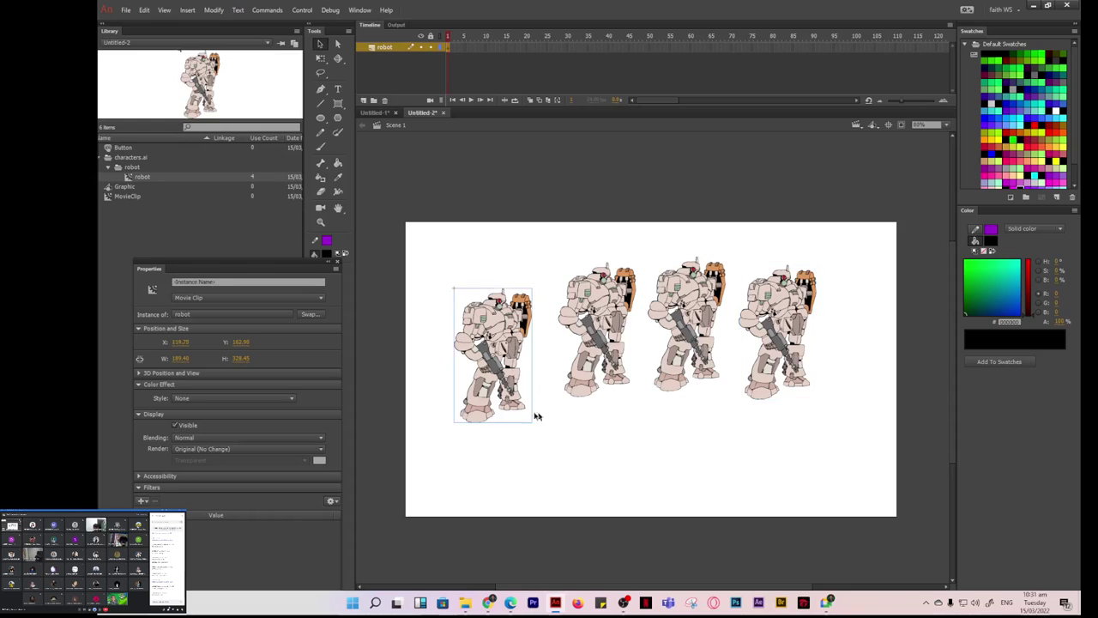
click(320, 57)
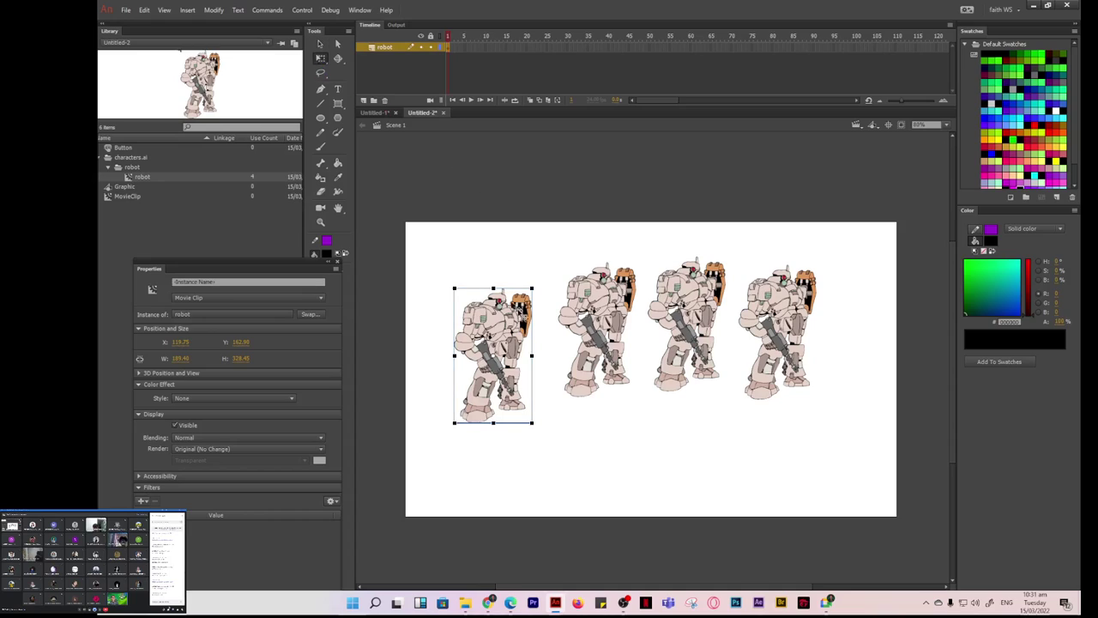
drag(533, 288, 456, 340)
click(463, 267)
key(v)
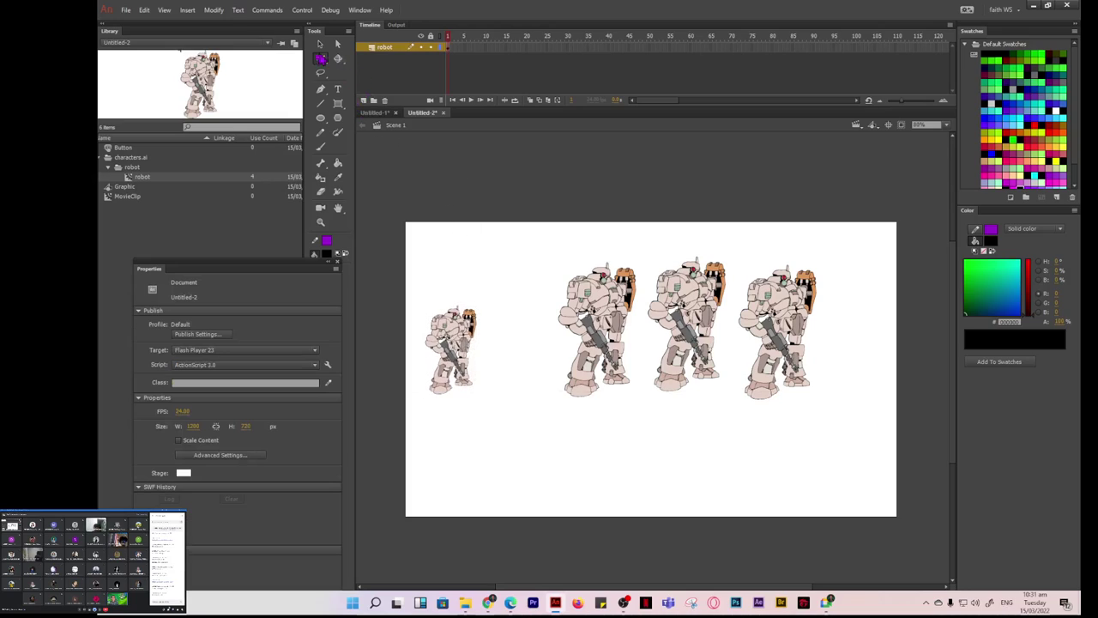
drag(564, 277, 880, 455)
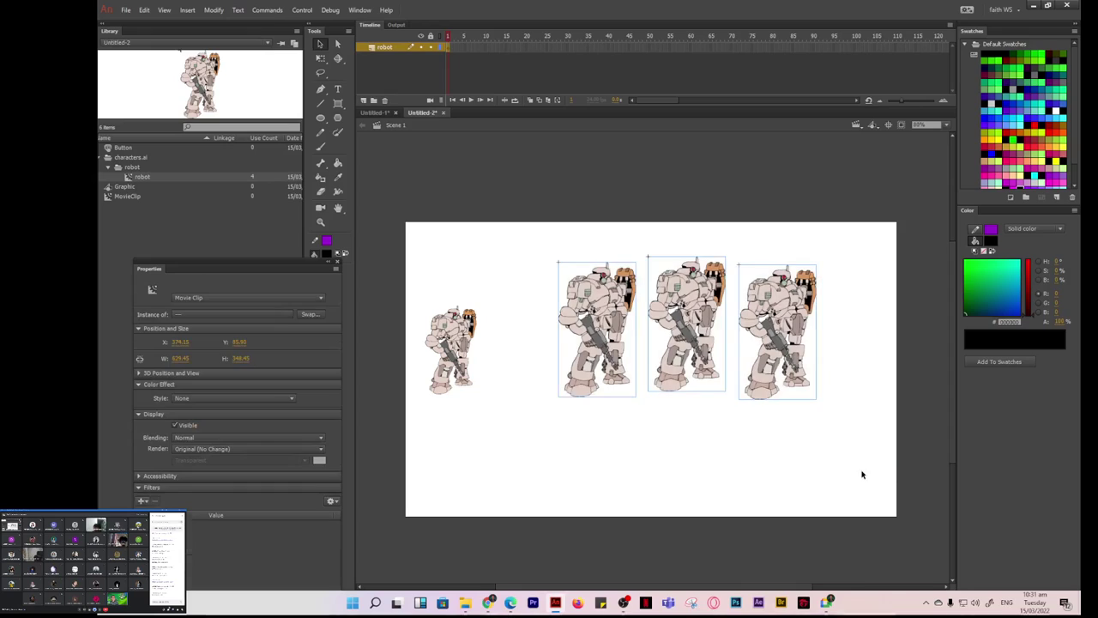
key(Delete)
Duplicate the small robot six times and space the copies into a row of seven across the stage.
click(453, 364)
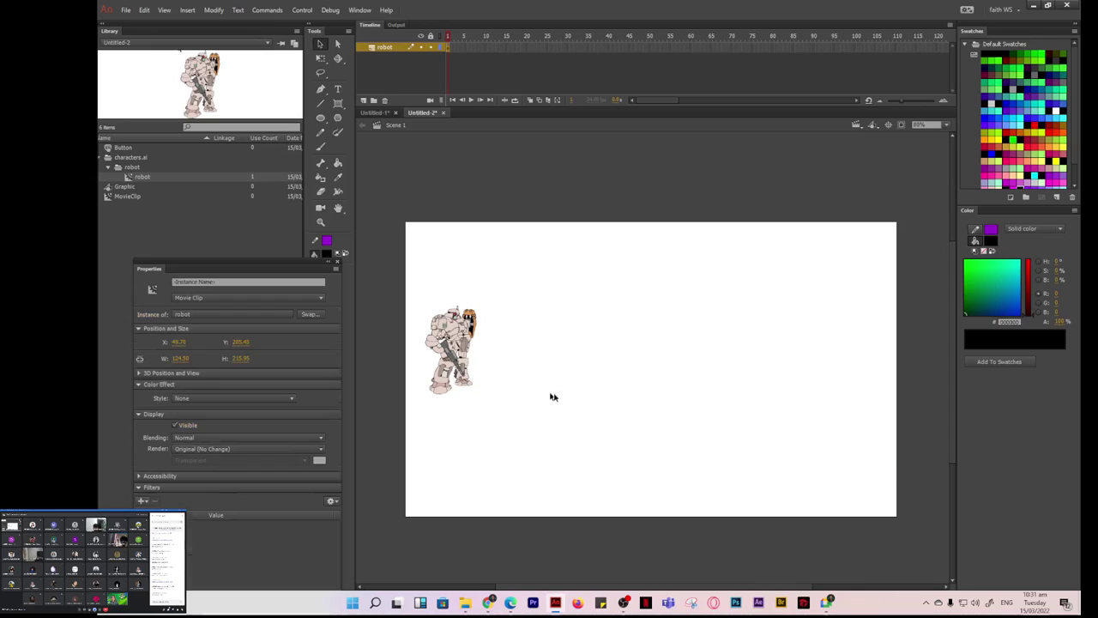
key(ctrl+d)
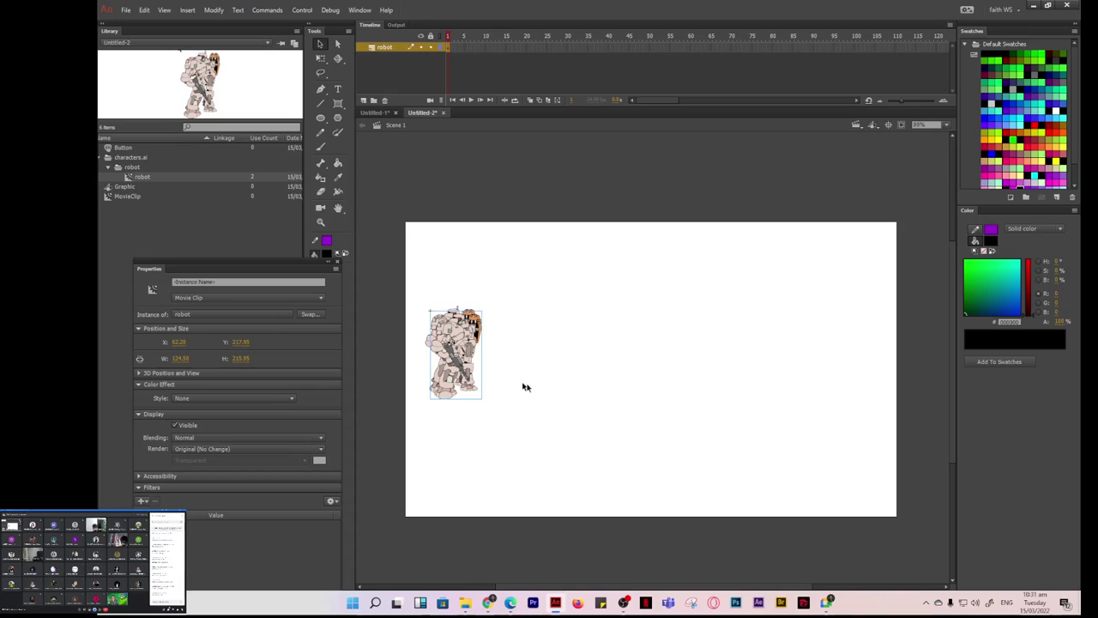
drag(474, 359, 712, 343)
drag(724, 380, 817, 359)
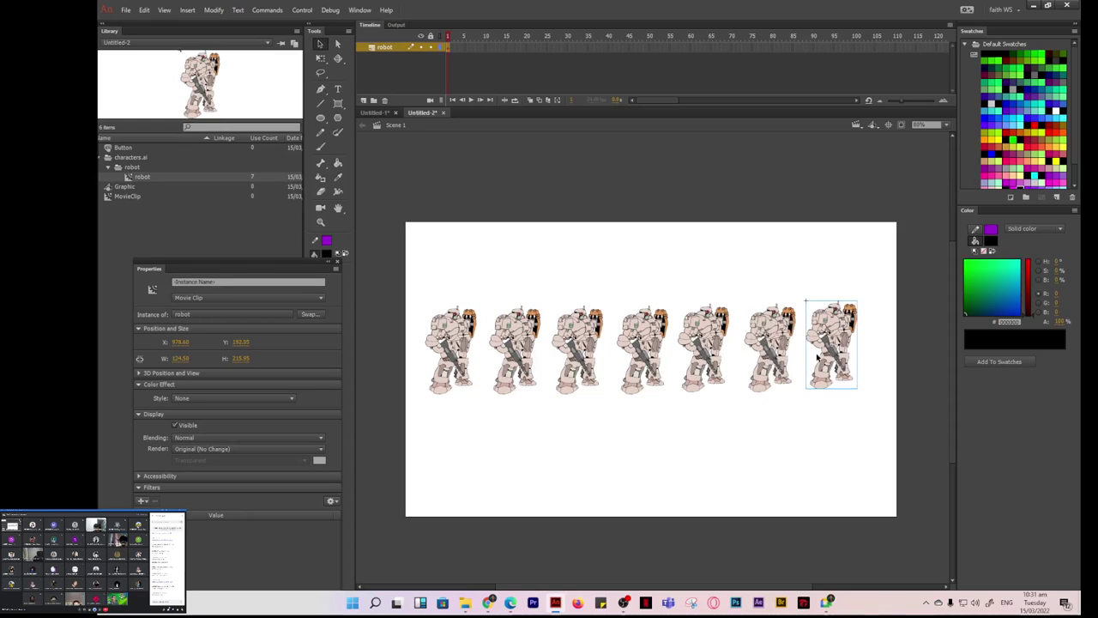
click(710, 446)
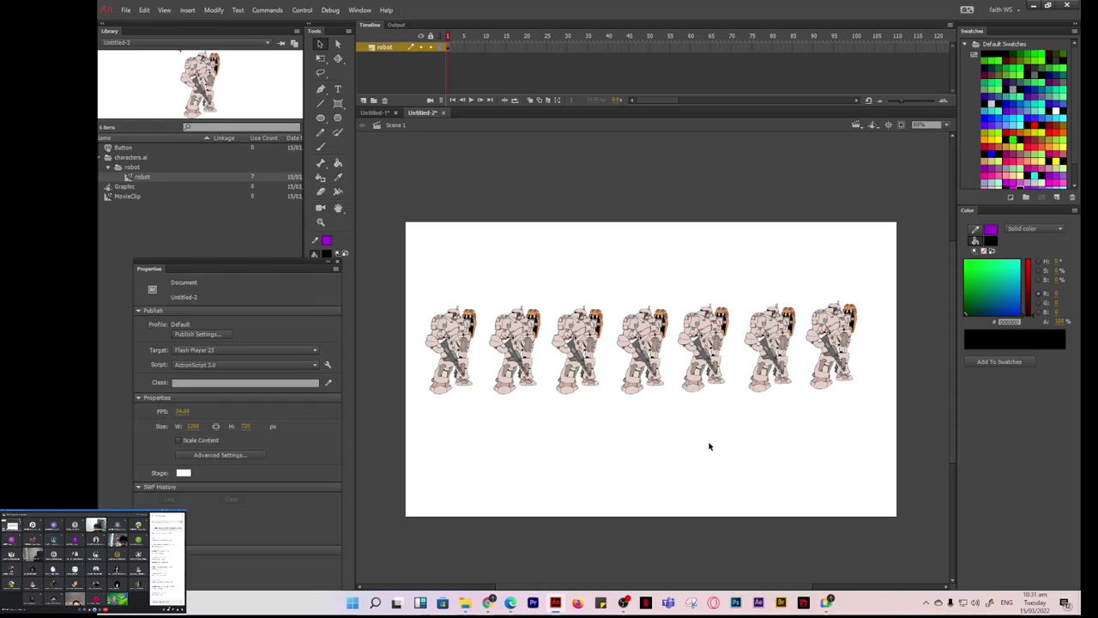
On a new layer below the robot layer, draw a dark blue #000099 rounded rectangle without stroke, about 1151 × 169 px, behind the robots.
click(364, 101)
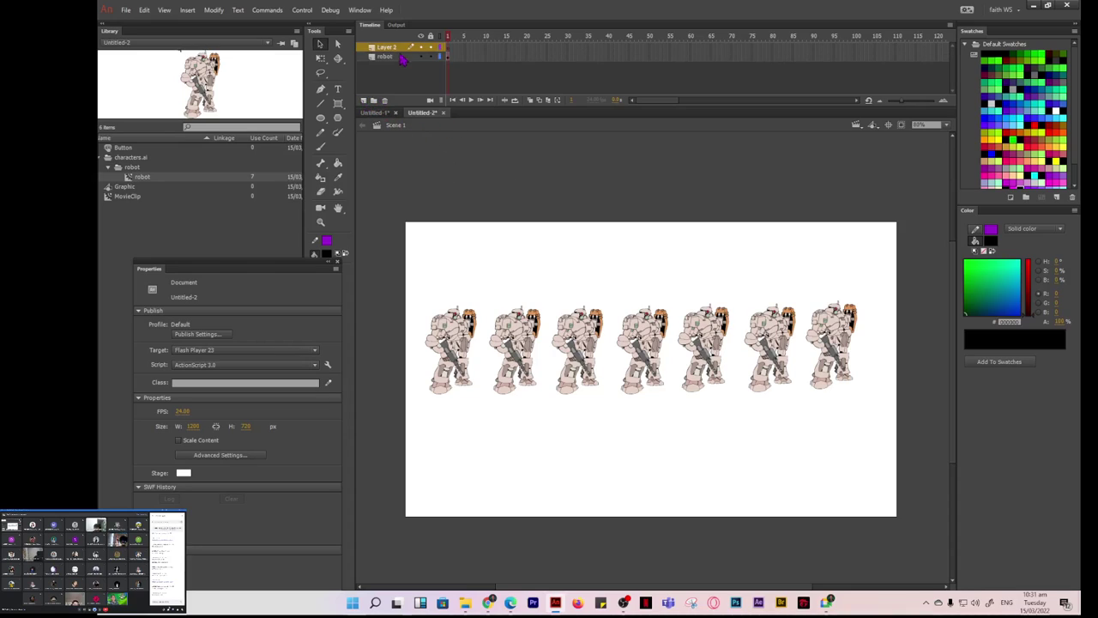
drag(393, 47, 393, 62)
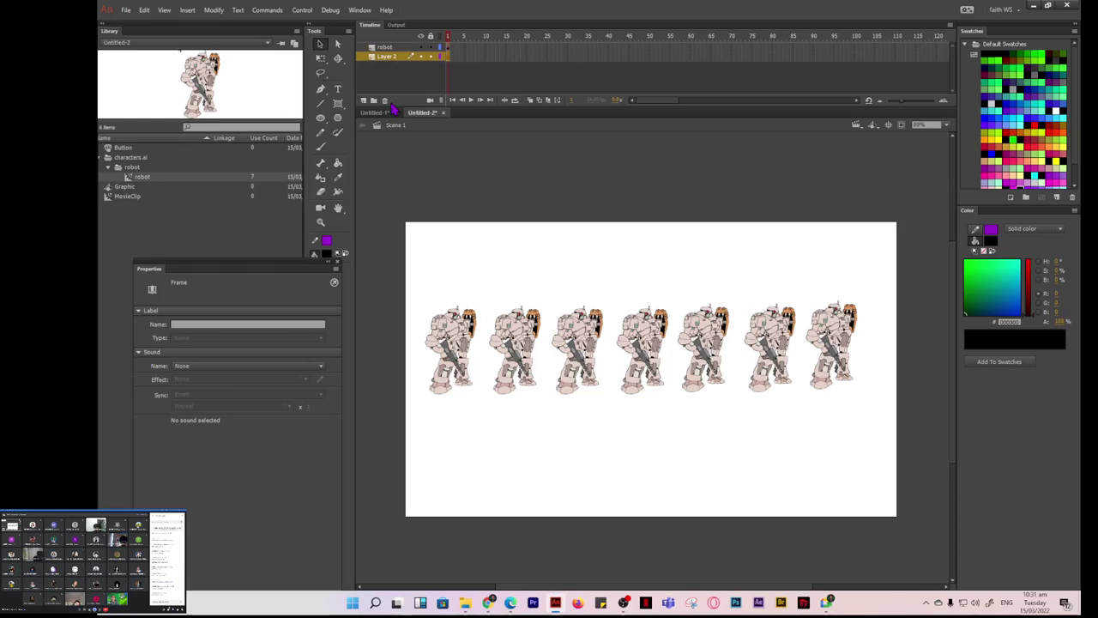
click(339, 105)
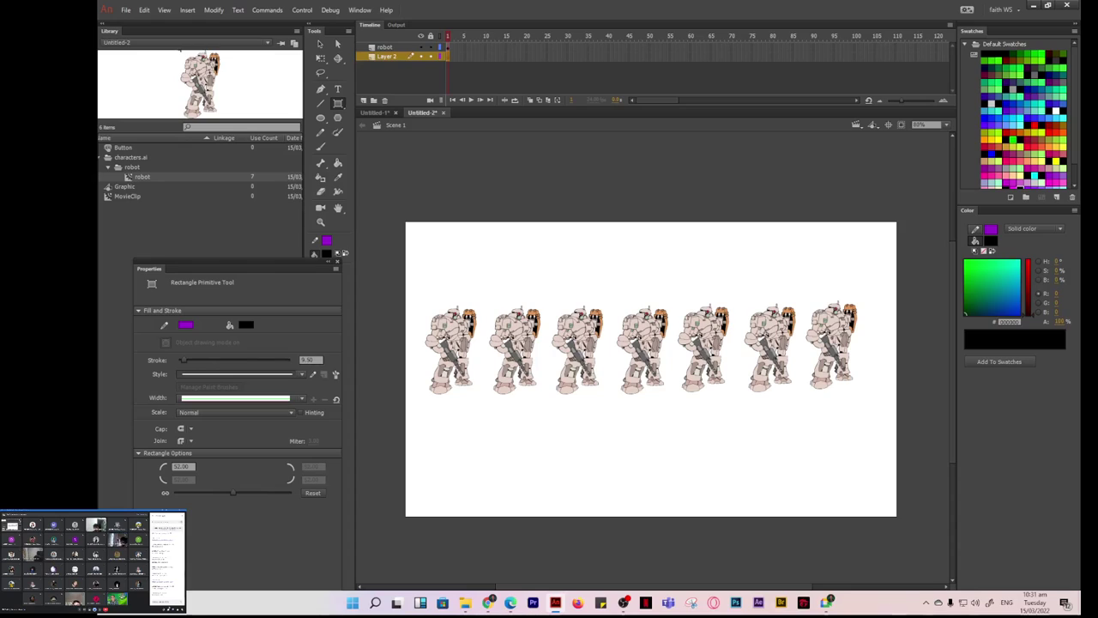
click(184, 325)
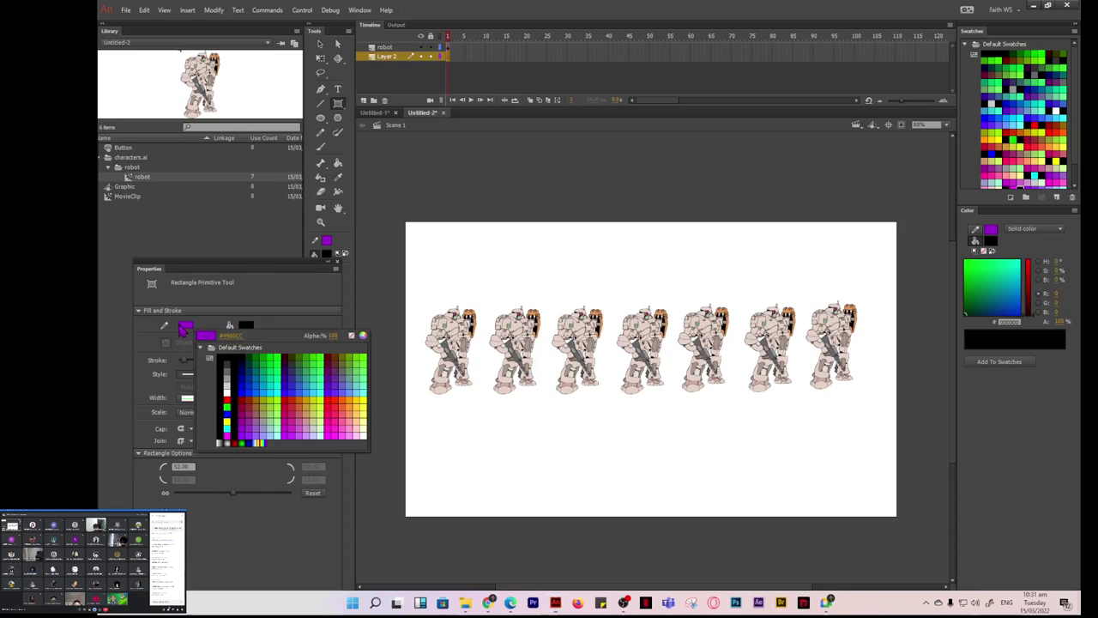
click(351, 336)
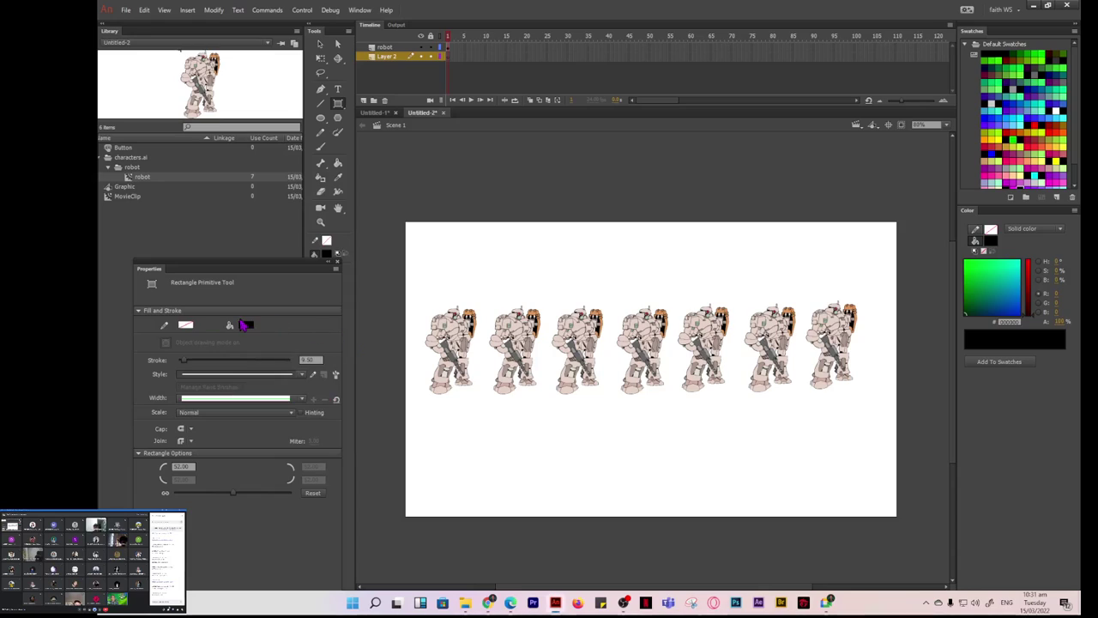
click(247, 325)
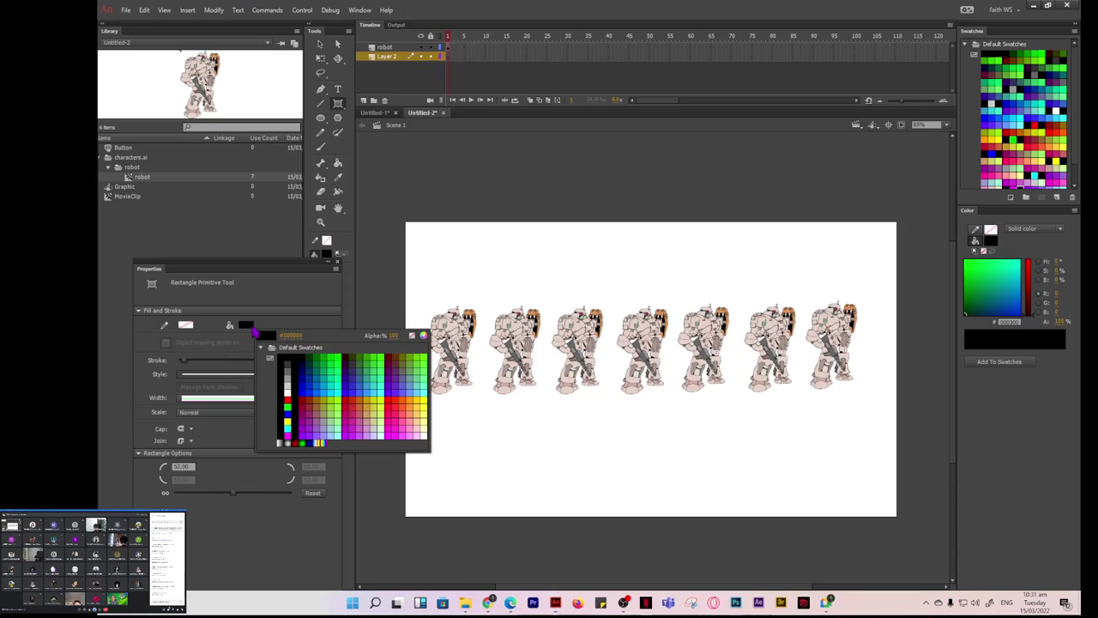
click(307, 376)
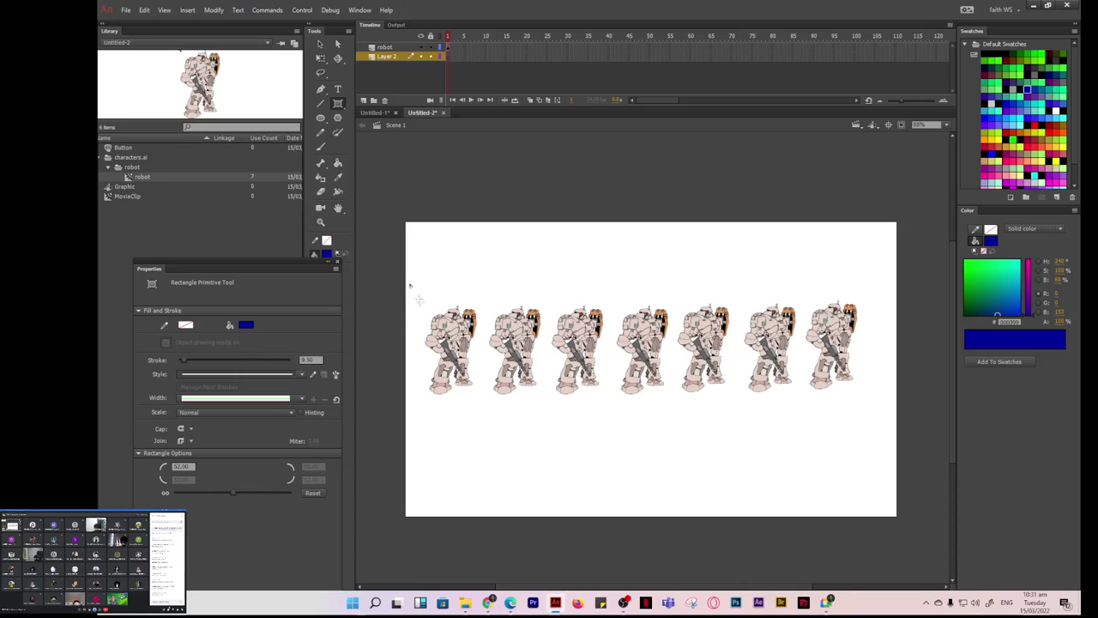
drag(410, 286, 882, 355)
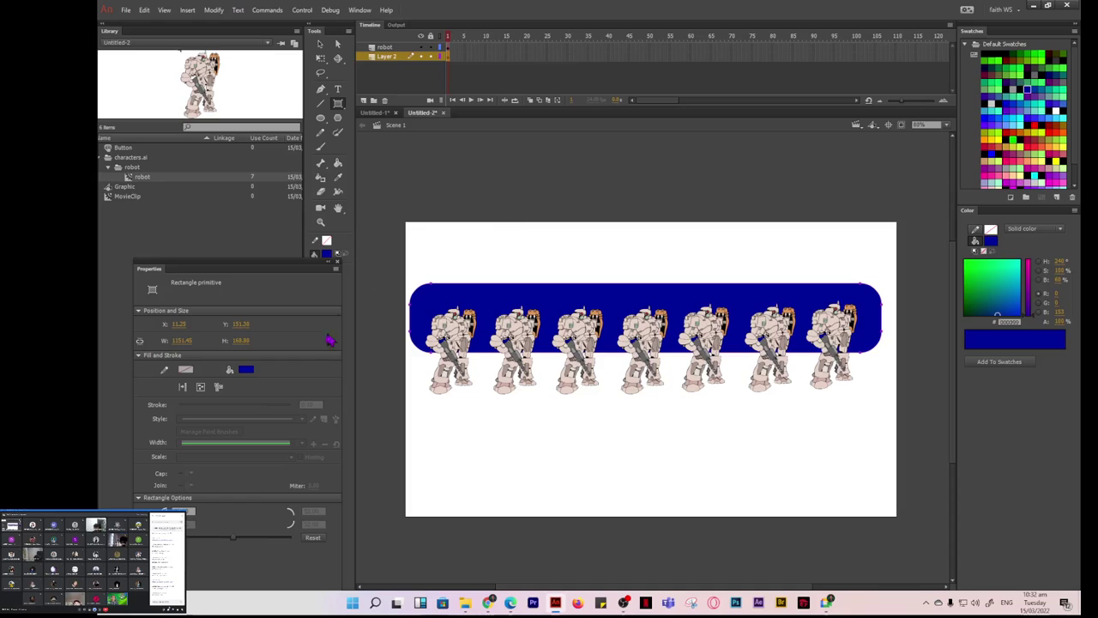
Try a black fill on the rounded rectangle and undo it.
click(247, 369)
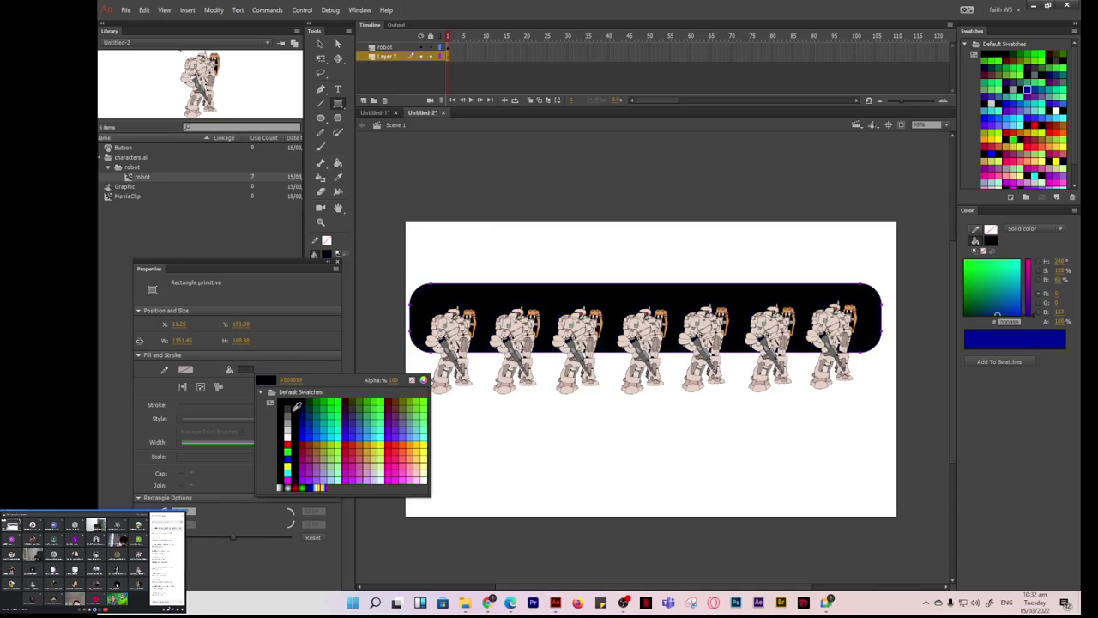
click(290, 397)
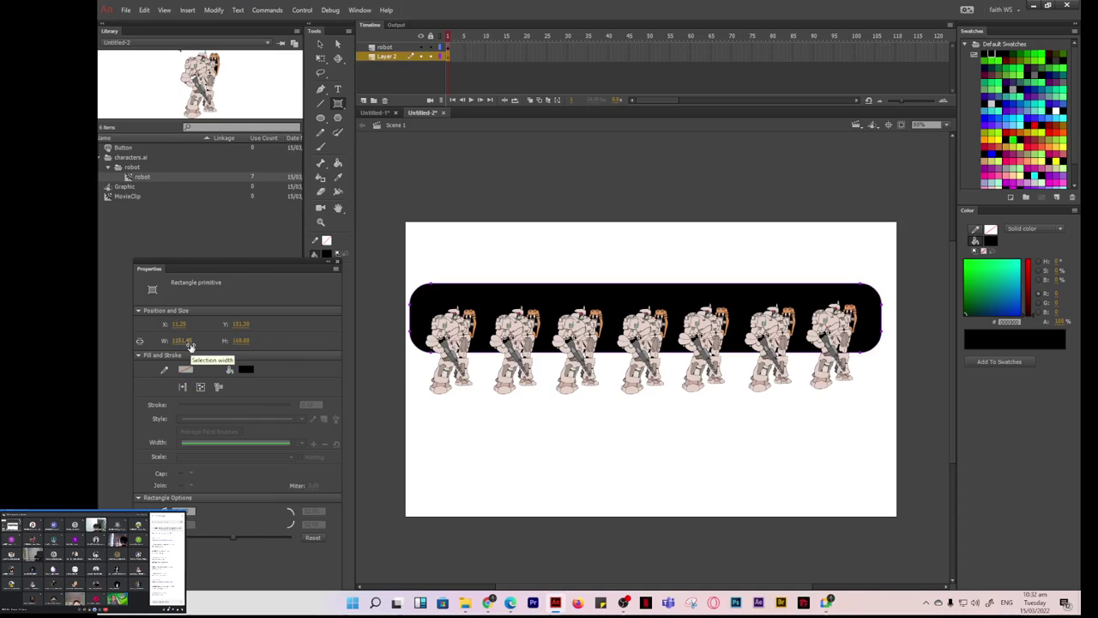
key(ctrl+z)
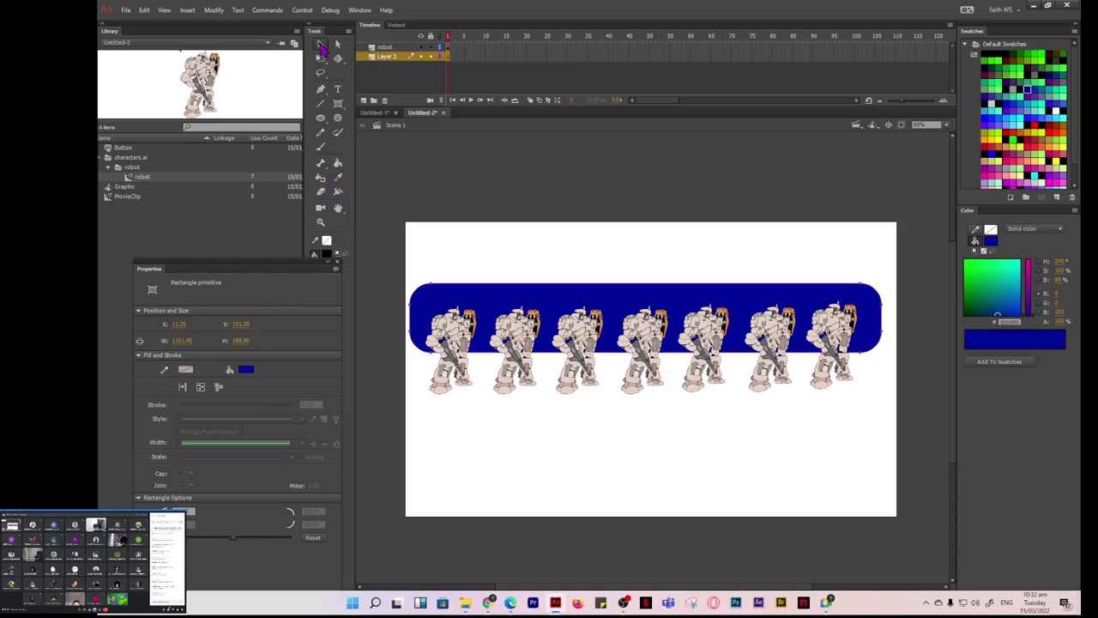
Draw a black rounded rectangle without stroke, about 1123 × 145 px, directly below the blue one and behind the robots' legs.
click(338, 103)
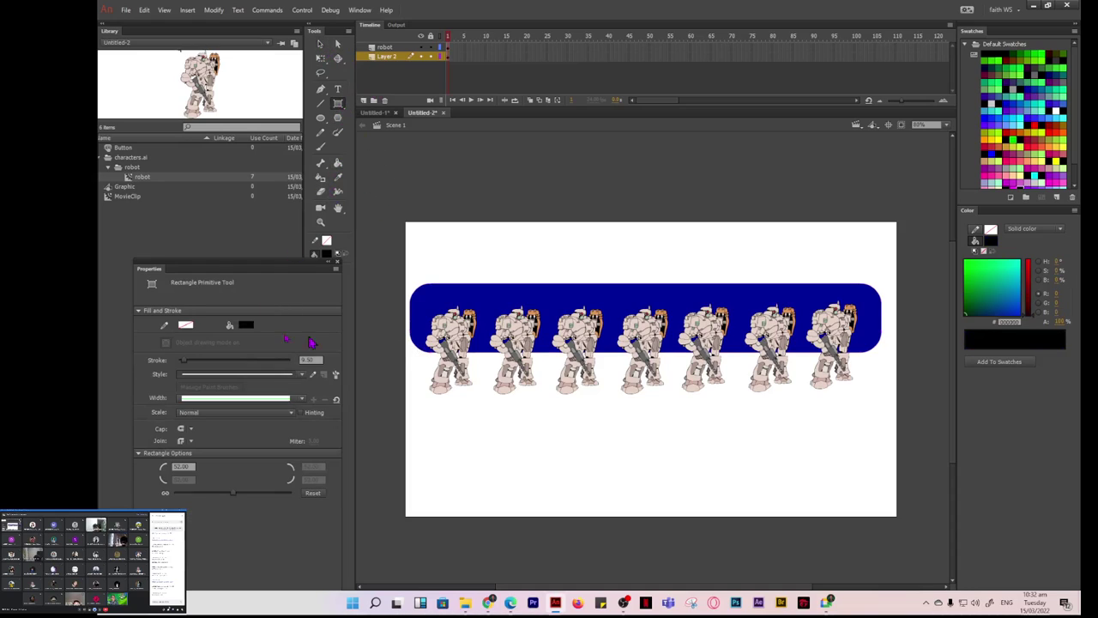
drag(425, 354, 885, 417)
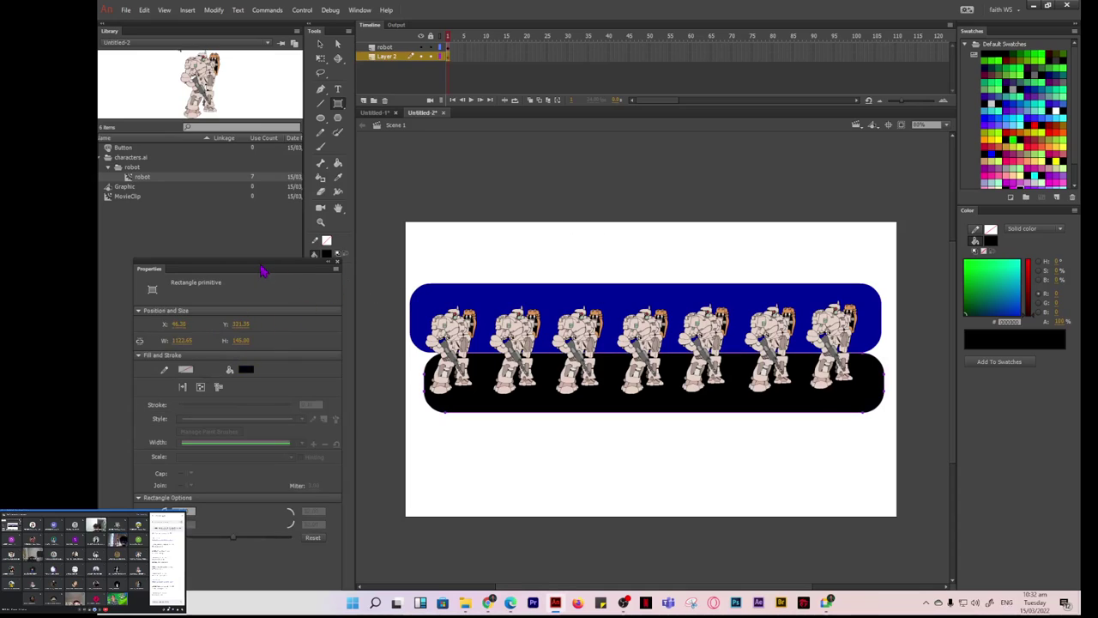
drag(262, 271, 256, 193)
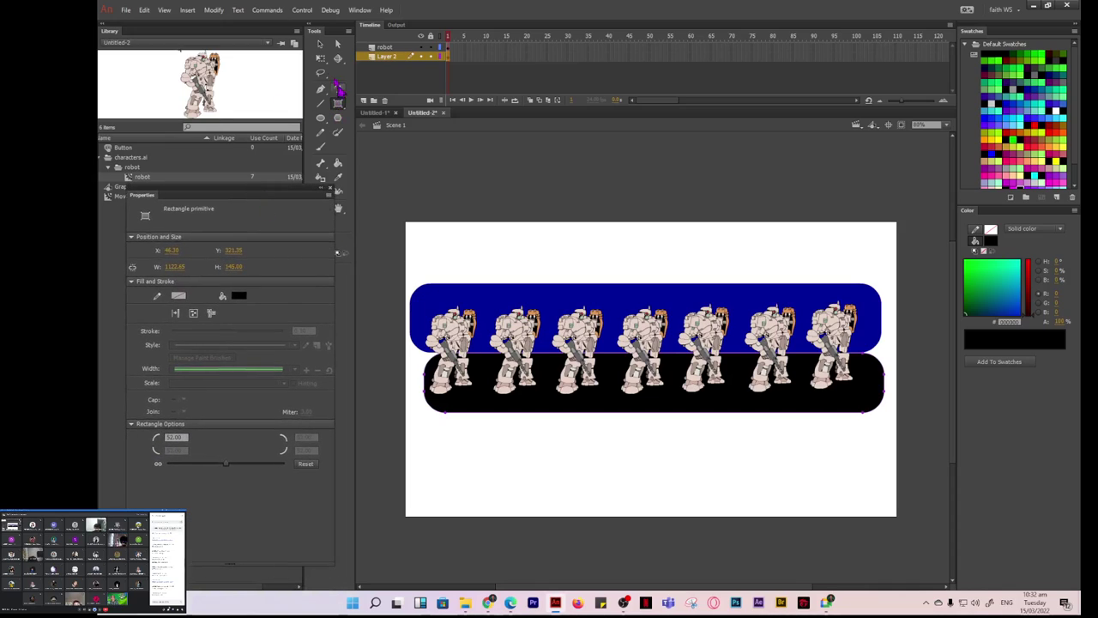
Set the blending mode of the second robot instance in the row to Darken.
click(320, 44)
click(450, 335)
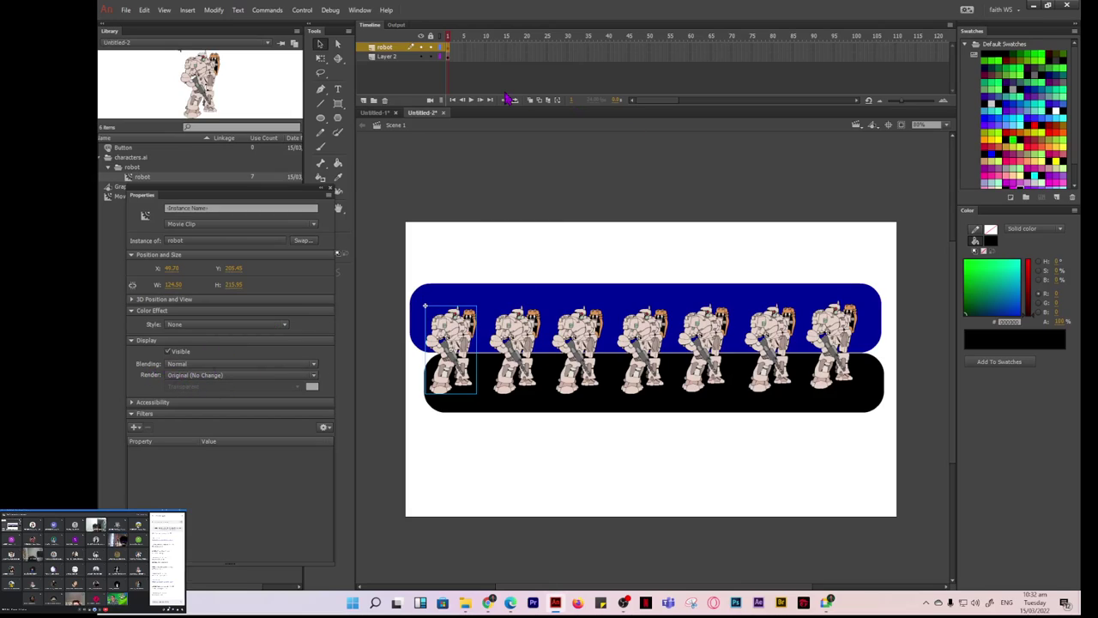
click(515, 353)
click(198, 364)
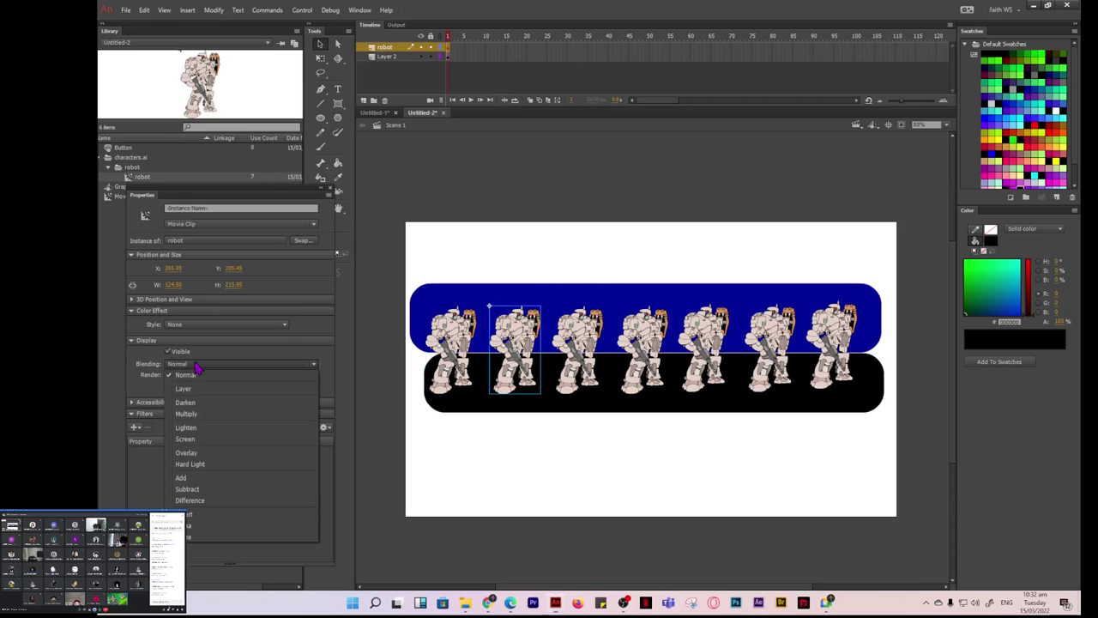
click(187, 402)
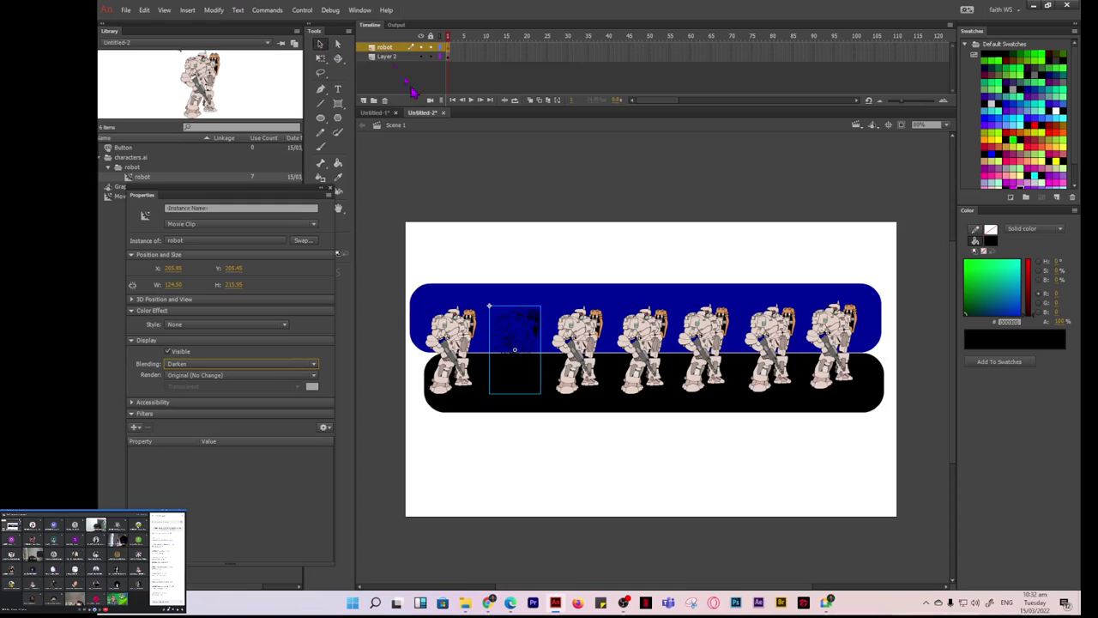
Select both rectangles on Layer 2 and nudge them up and down behind the robots, ending at about Y 193 px.
click(386, 56)
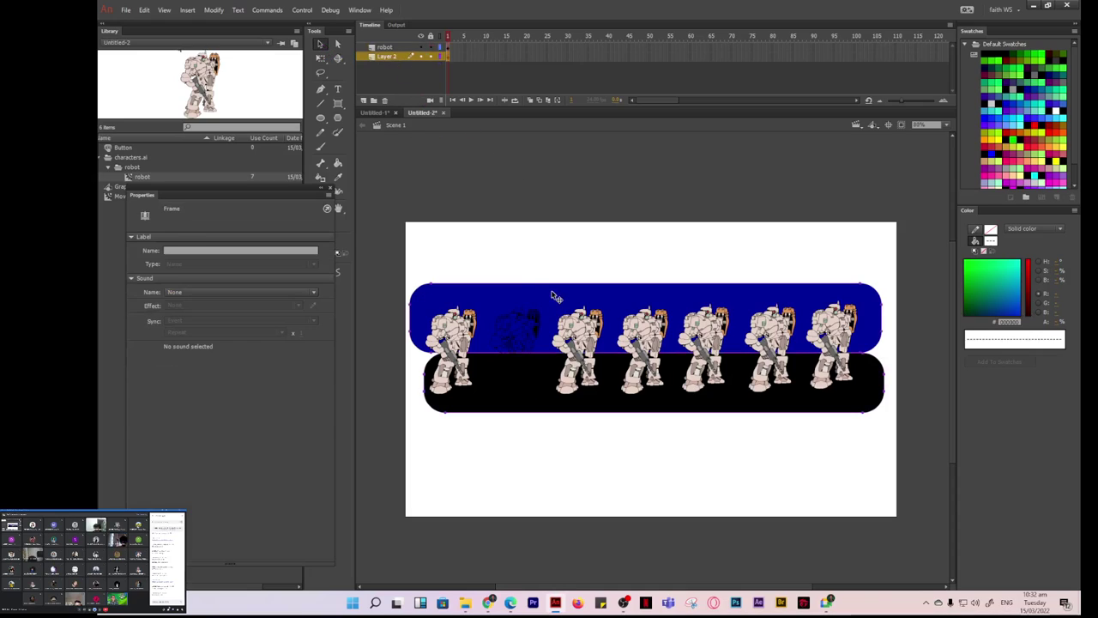
click(556, 297)
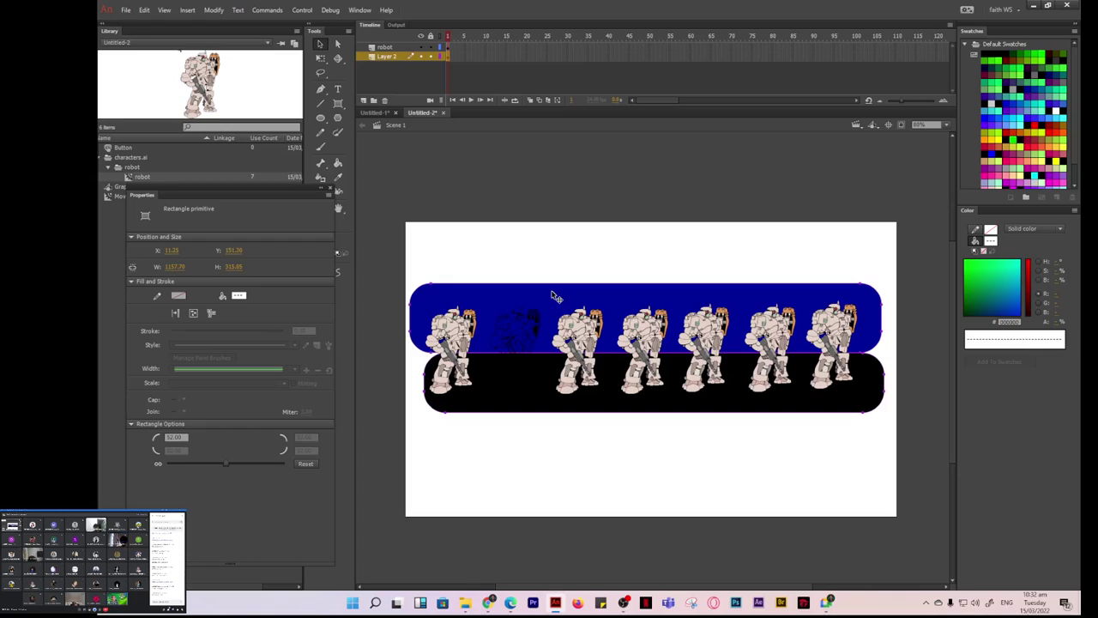
key(Up)
key(Up)
key(Up)
key(Up)
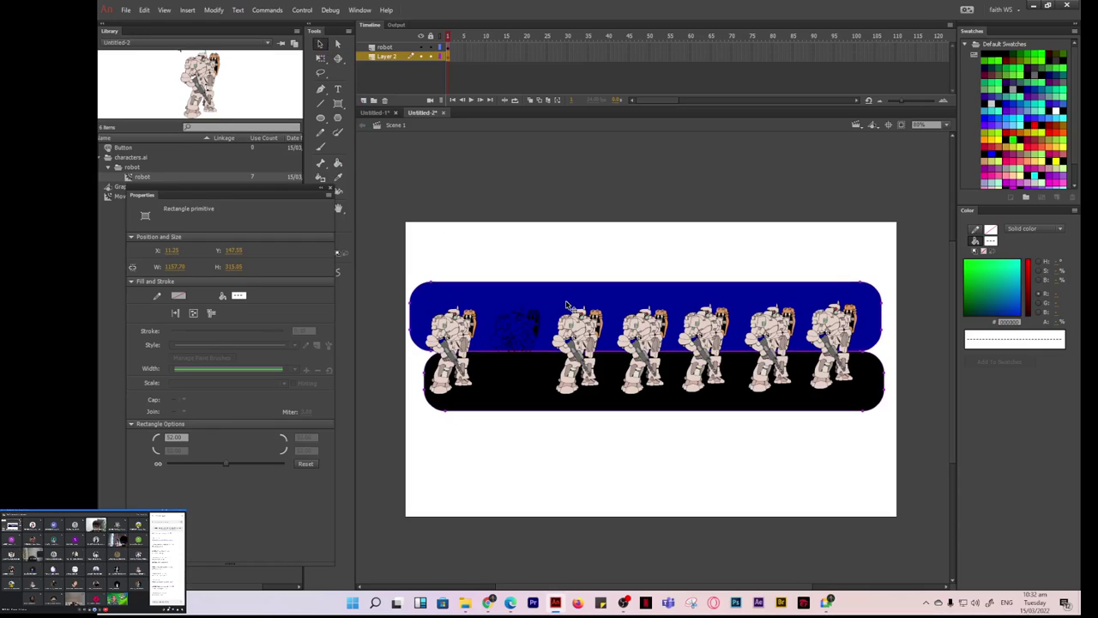
key(Down)
key(Down)
key(Down)
key(Down)
key(Down)
key(Down)
key(Down)
key(Down)
key(Down)
key(Down)
key(Down)
key(Down)
key(Down)
key(Down)
key(Down)
key(Down)
key(Down)
key(Down)
key(Down)
key(Down)
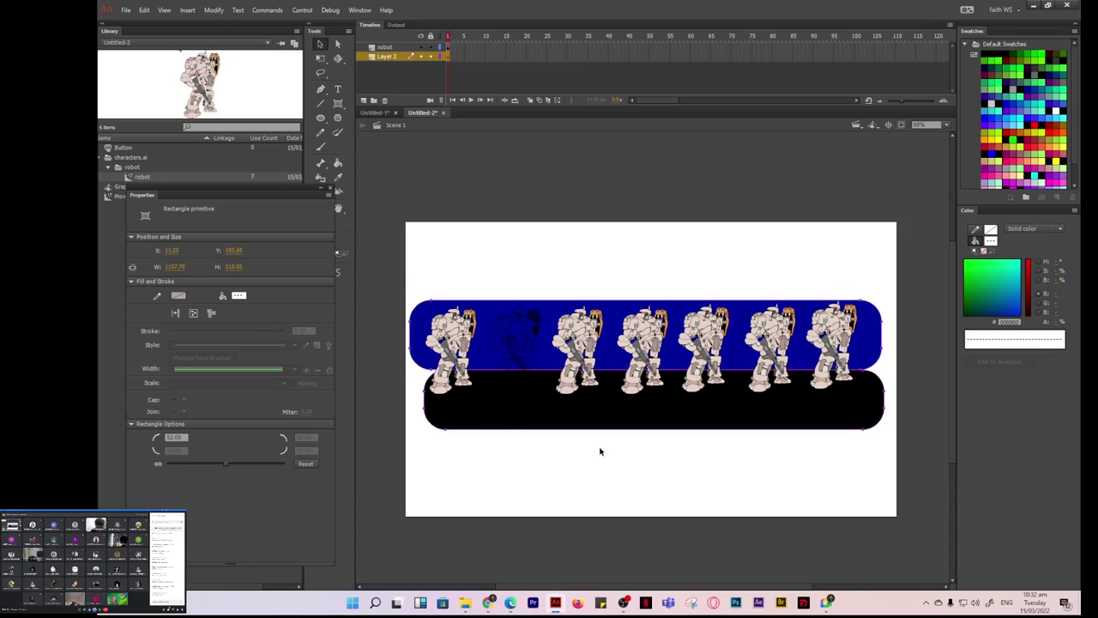
key(Down)
key(Down)
key(Down)
key(Down)
key(Down)
key(Down)
key(Down)
key(Down)
key(Down)
key(Down)
key(Down)
key(Down)
key(Down)
key(Down)
key(Down)
key(Down)
key(Down)
key(Down)
key(Down)
key(Down)
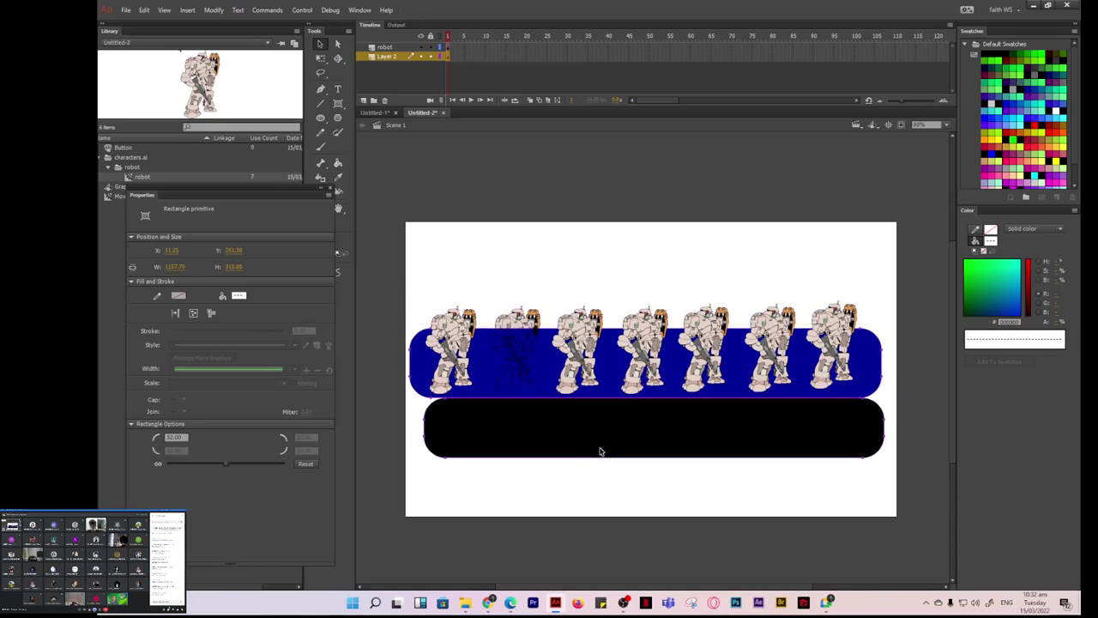
key(Up)
key(Up)
key(Up)
key(Up)
key(Up)
key(Up)
key(Up)
key(Up)
key(Up)
key(Up)
key(Up)
key(Up)
key(Up)
key(Up)
key(Up)
key(Up)
key(Up)
key(Up)
key(Up)
key(Up)
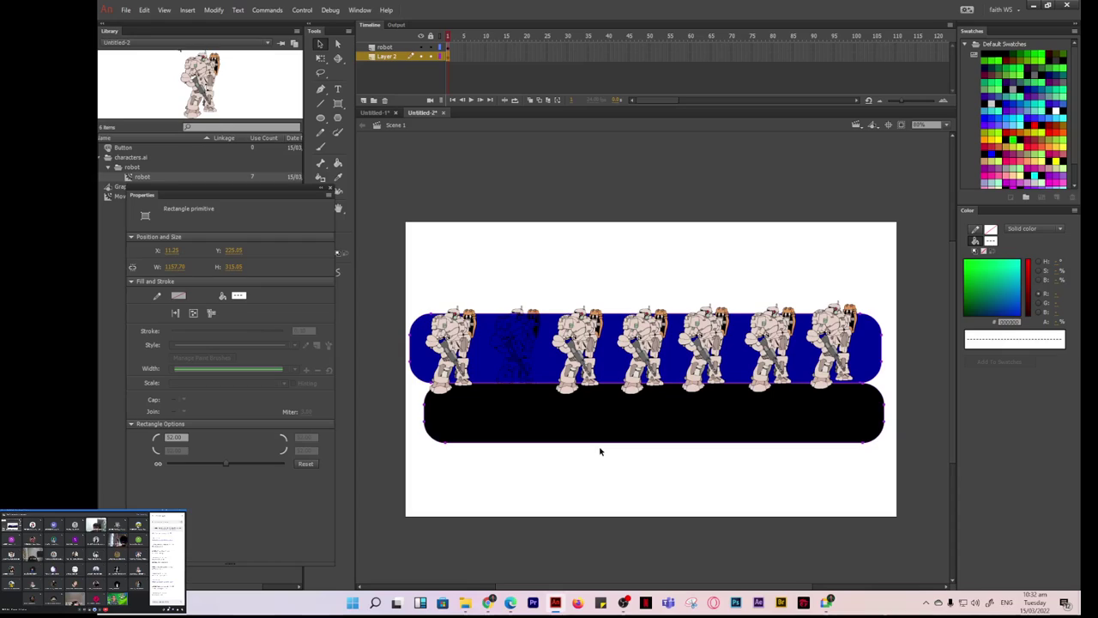
key(Up)
key(Up)
key(Up)
key(Up)
key(Up)
key(Up)
key(Up)
key(Up)
key(Up)
key(Up)
key(Up)
key(Up)
key(Up)
key(Up)
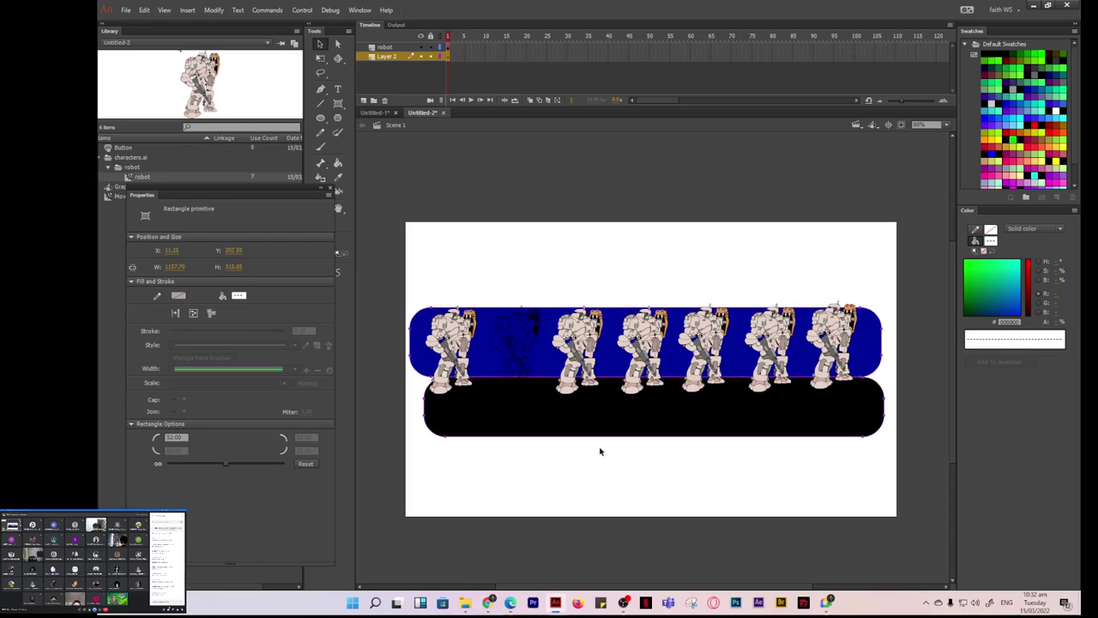
key(Down)
key(Down)
key(Down)
key(Down)
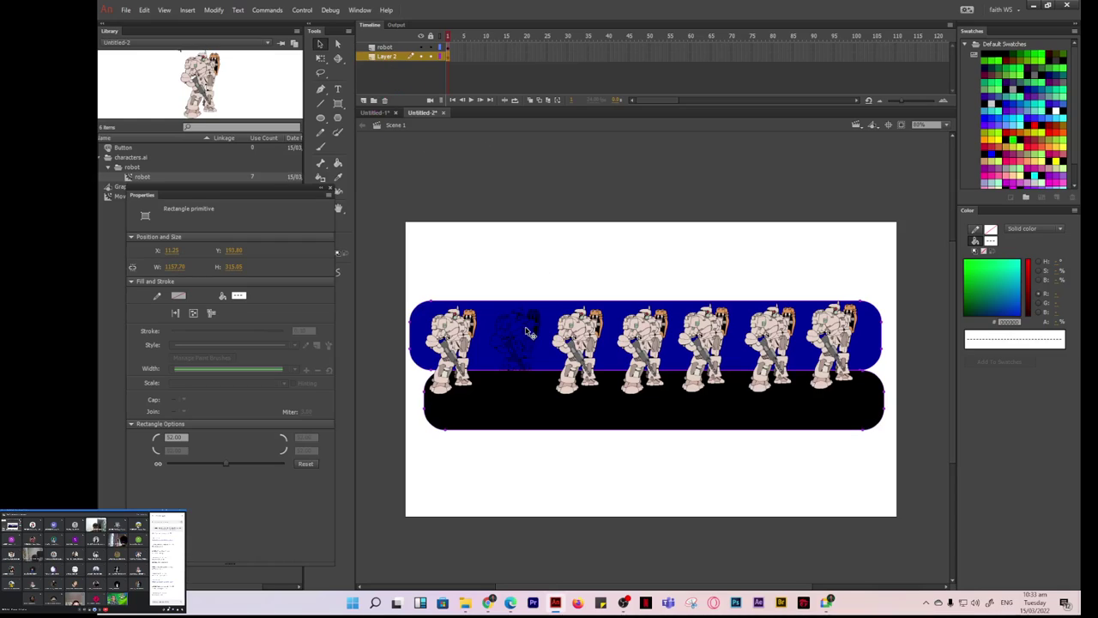
Draw a white rounded rectangle without stroke, about 1156 × 83 px, over the upper part of the blue rectangle on Layer 2.
click(339, 106)
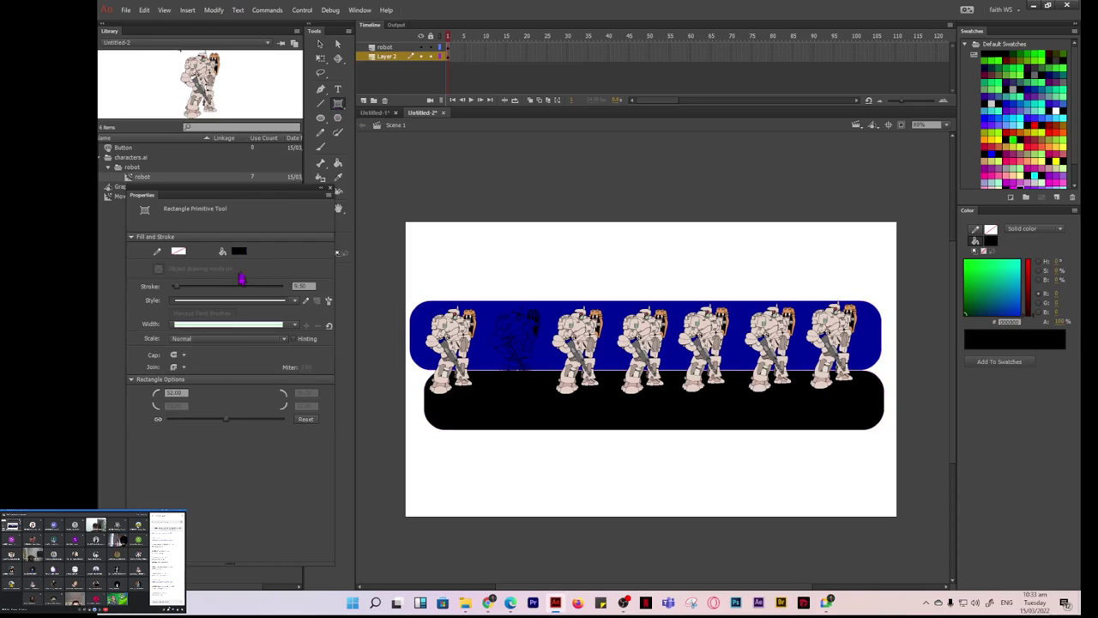
click(239, 252)
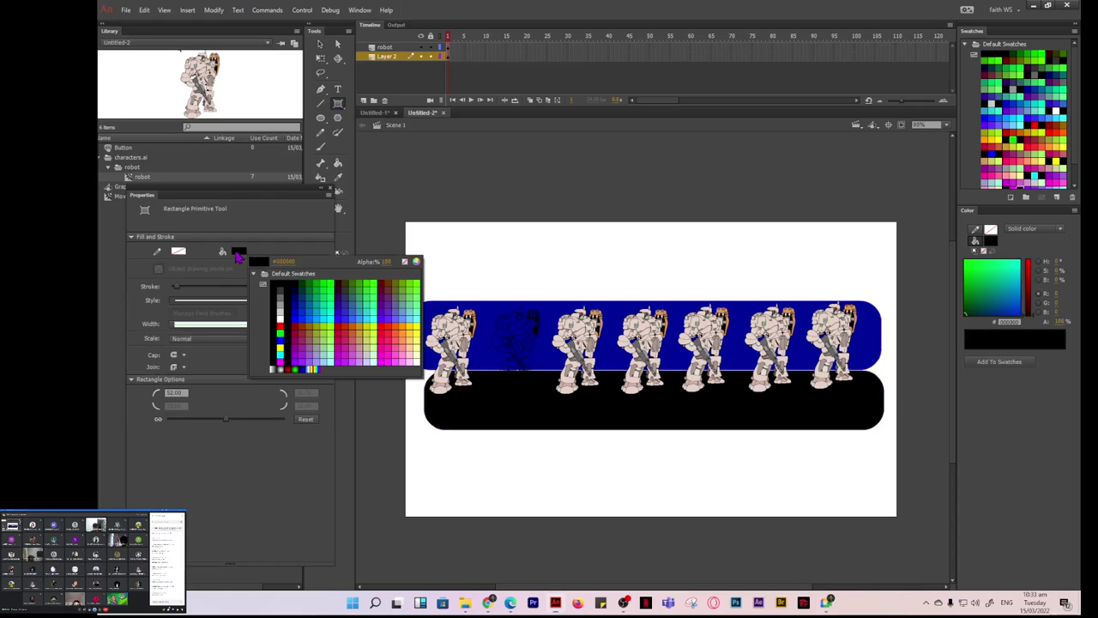
click(281, 317)
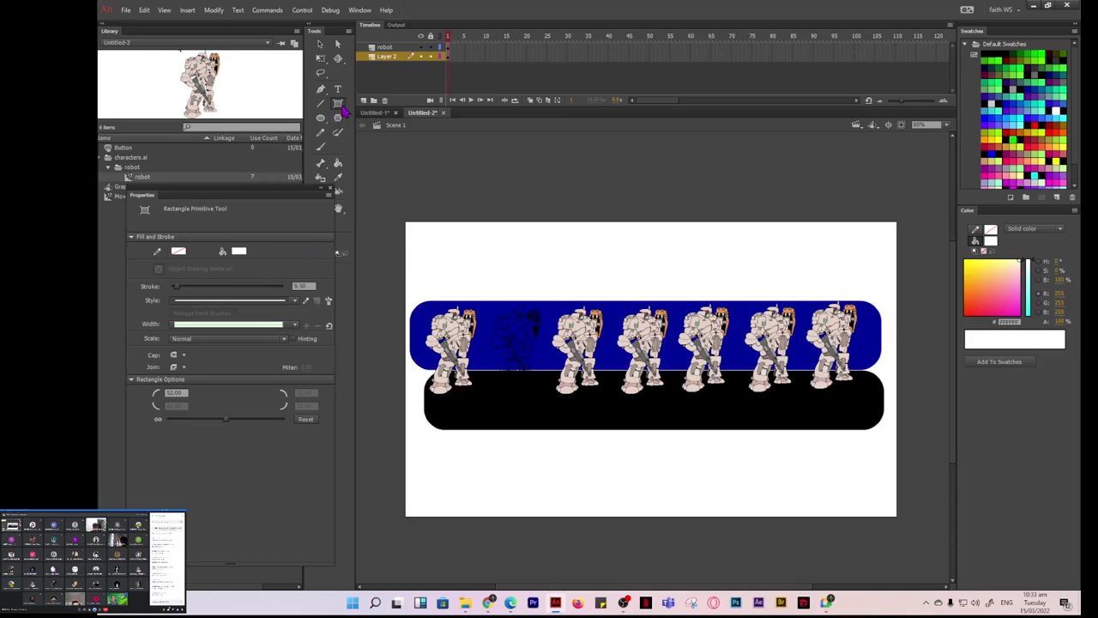
drag(410, 297, 883, 331)
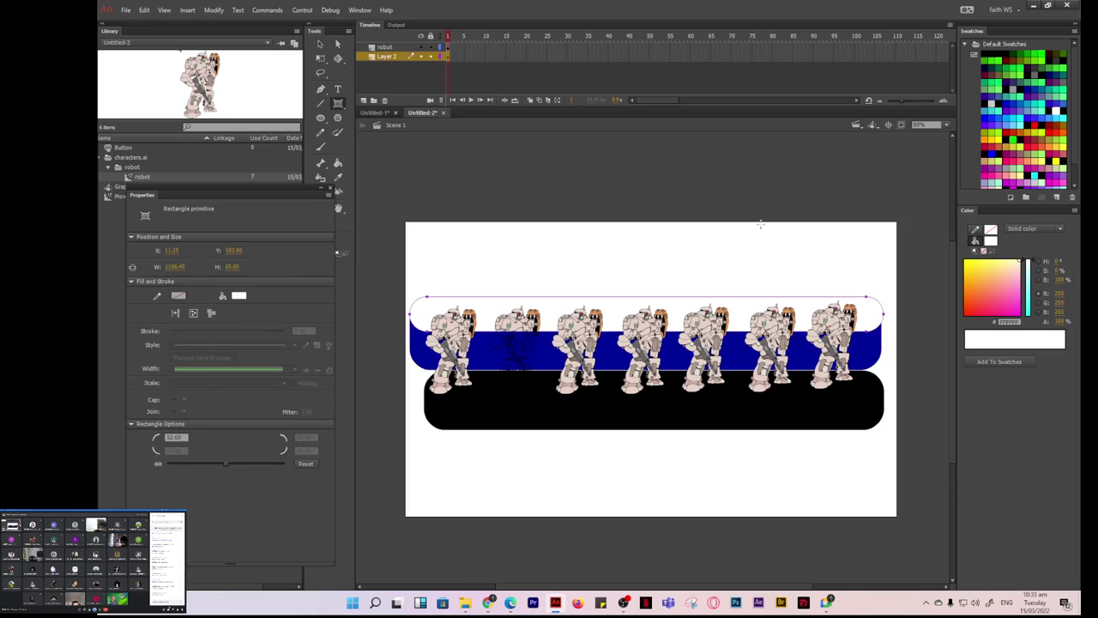
Set the blending mode of the third robot instance on the robot layer to Lighten.
click(320, 43)
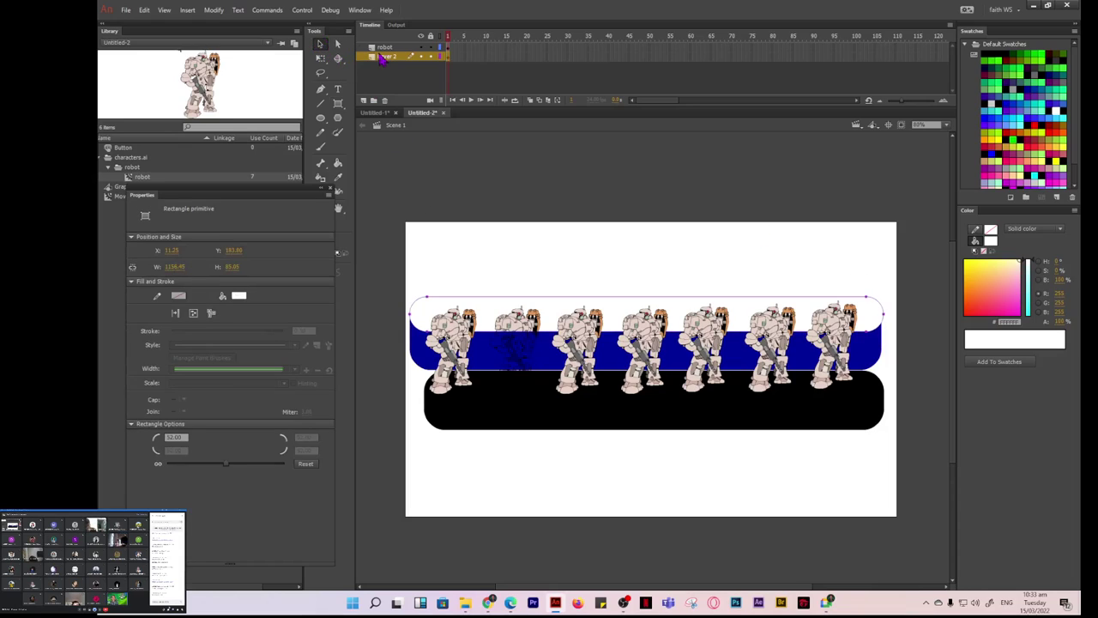
click(385, 48)
click(490, 278)
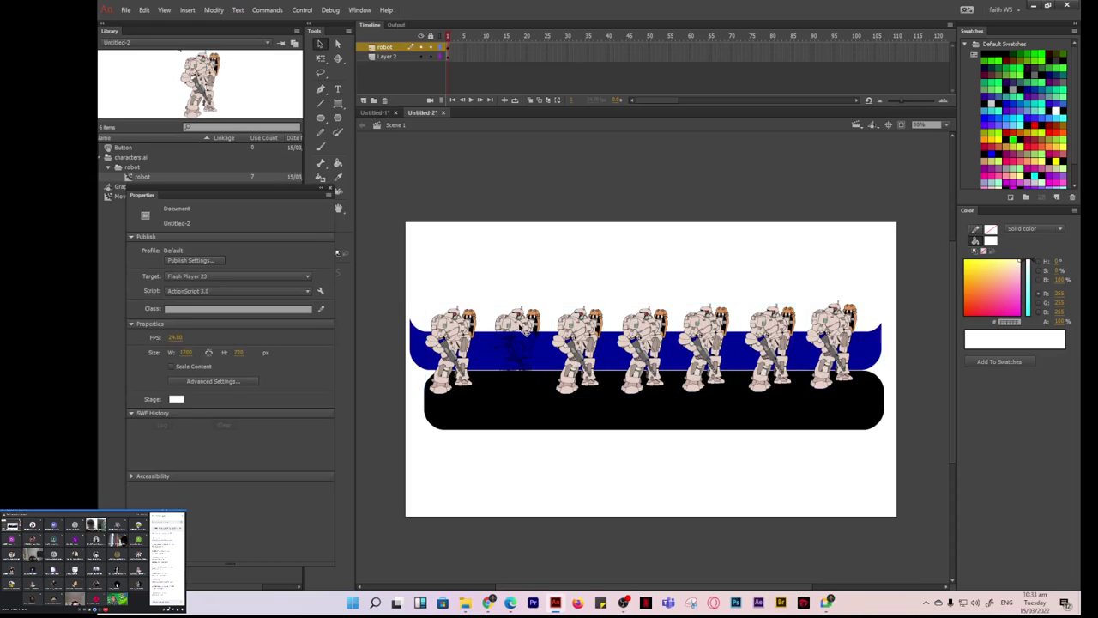
click(523, 331)
click(582, 341)
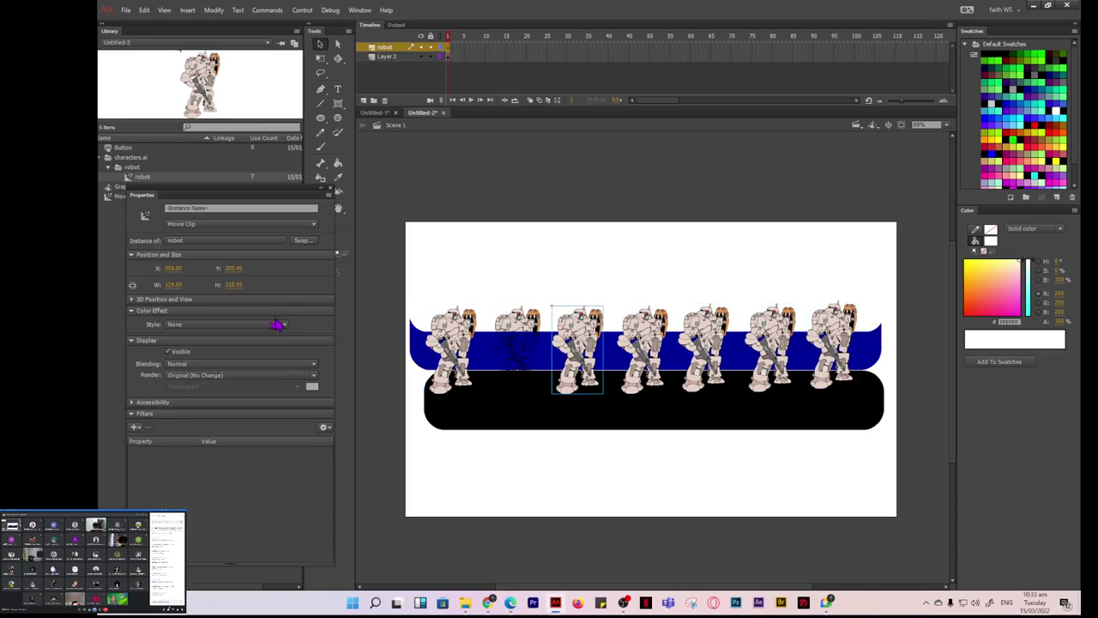
click(199, 327)
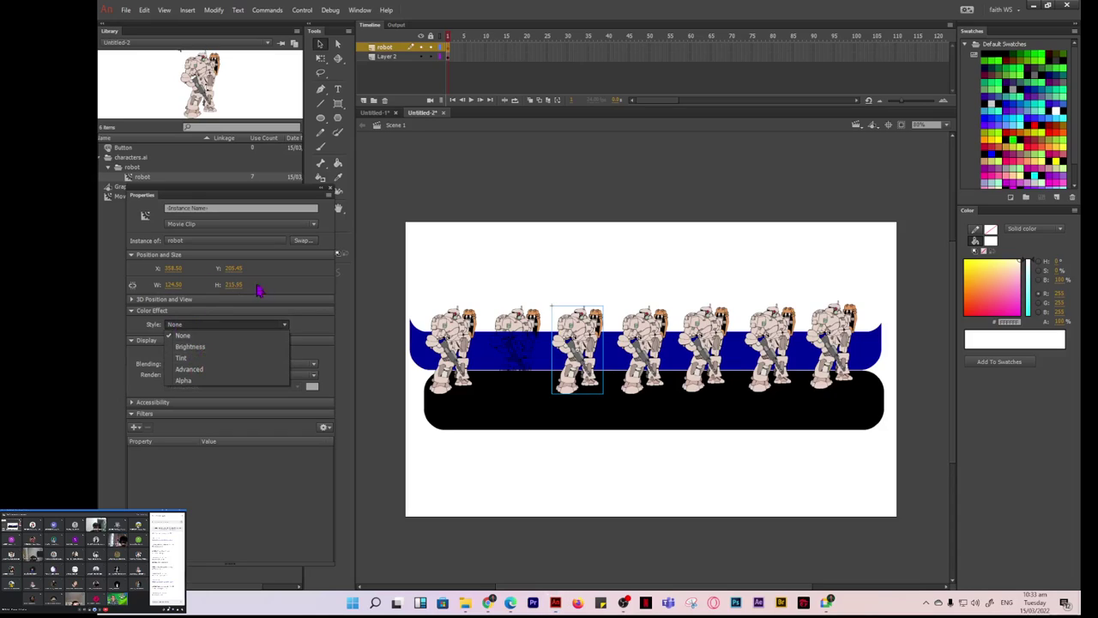
click(316, 292)
click(195, 364)
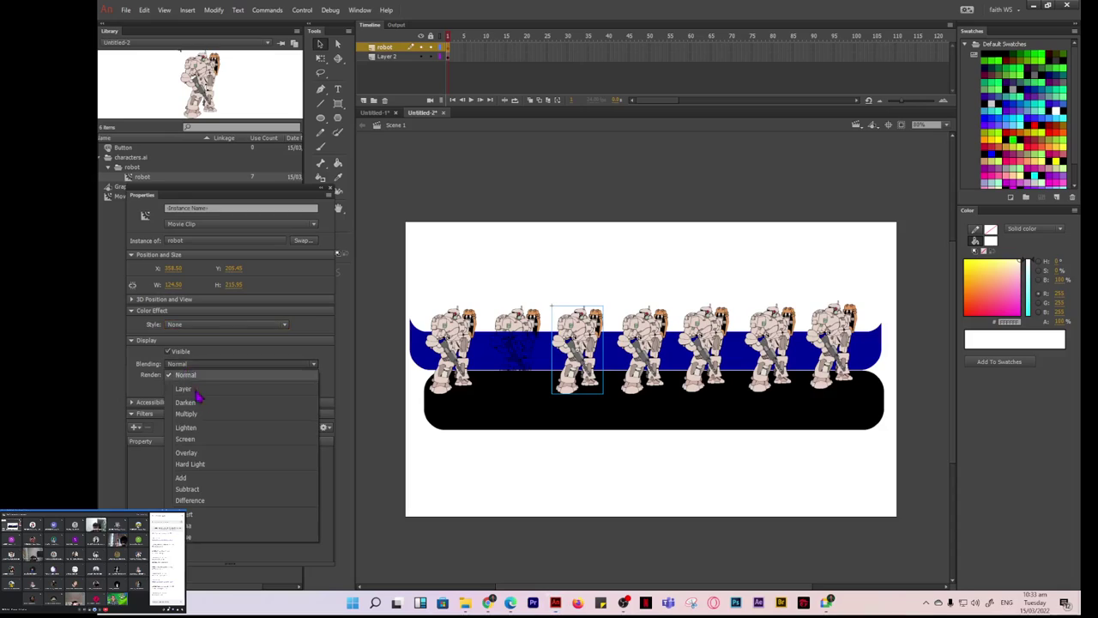
click(187, 430)
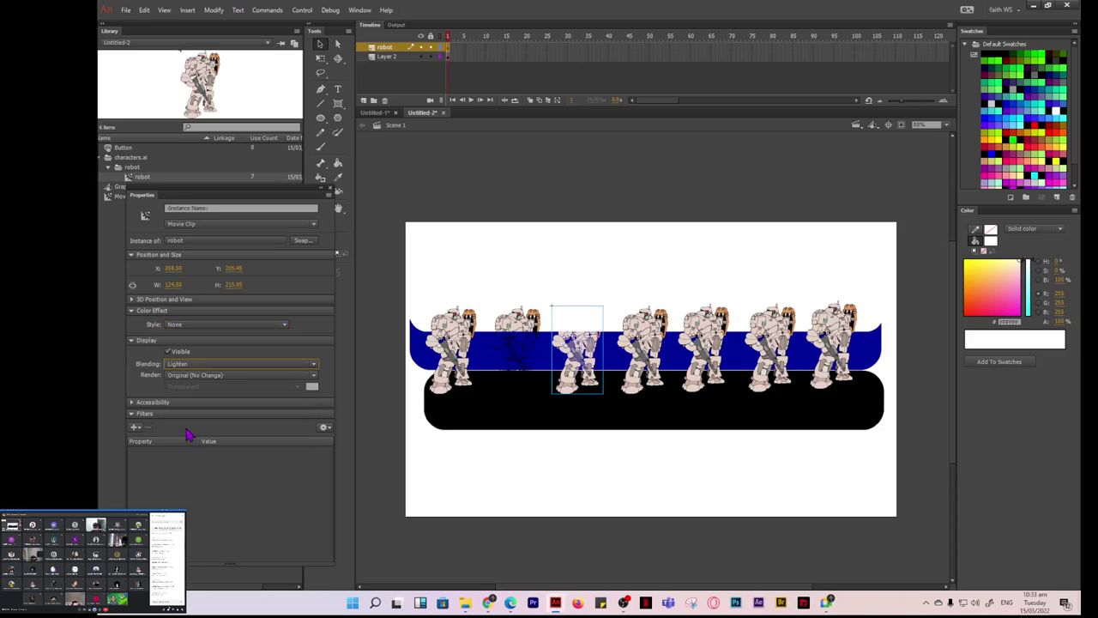
Set the fourth robot's blending mode to Overlay and the fifth robot's to Hard Light.
click(659, 348)
click(196, 364)
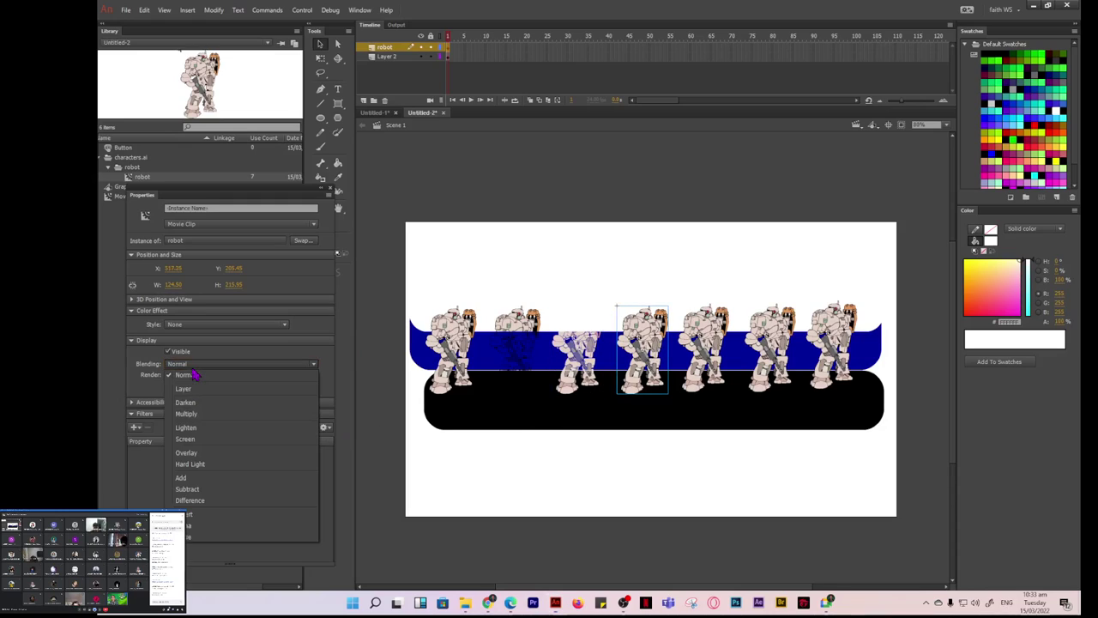
click(195, 463)
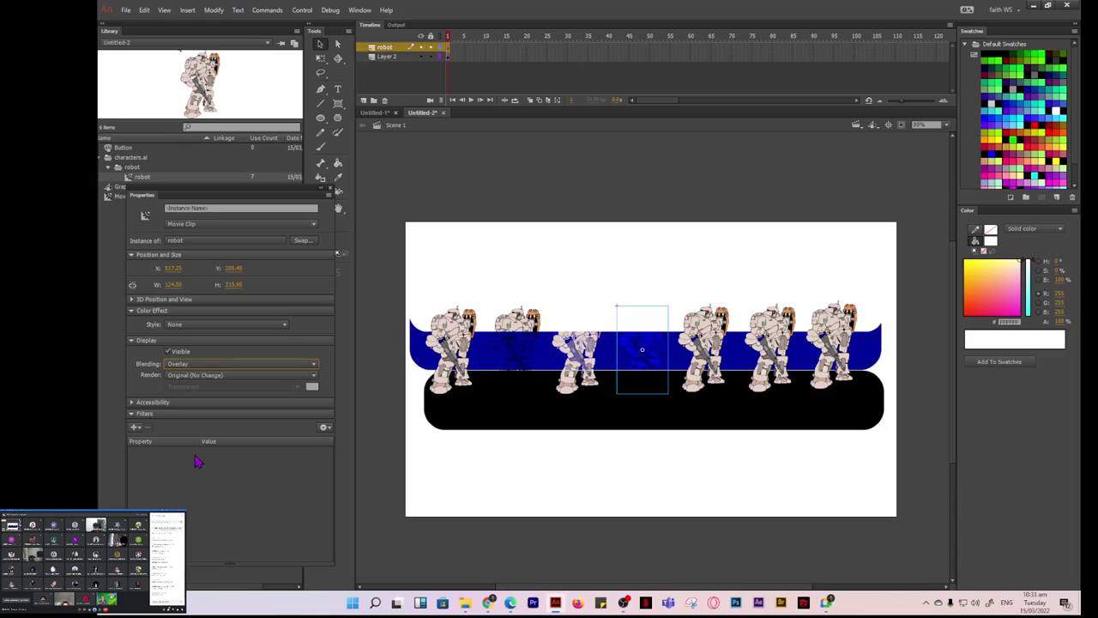
click(683, 352)
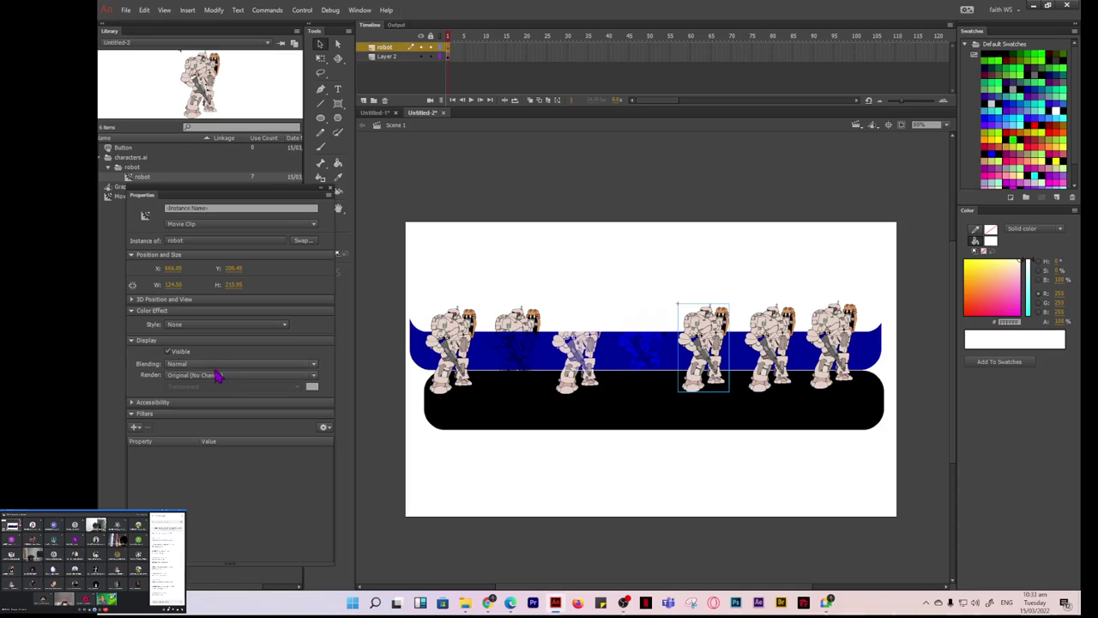
click(219, 365)
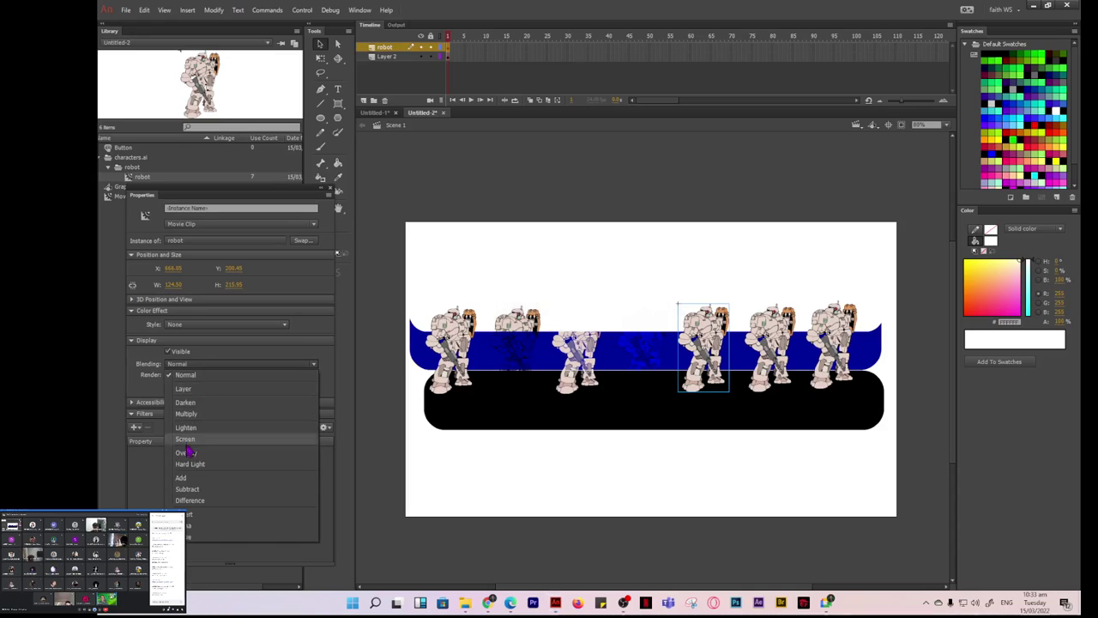
click(190, 464)
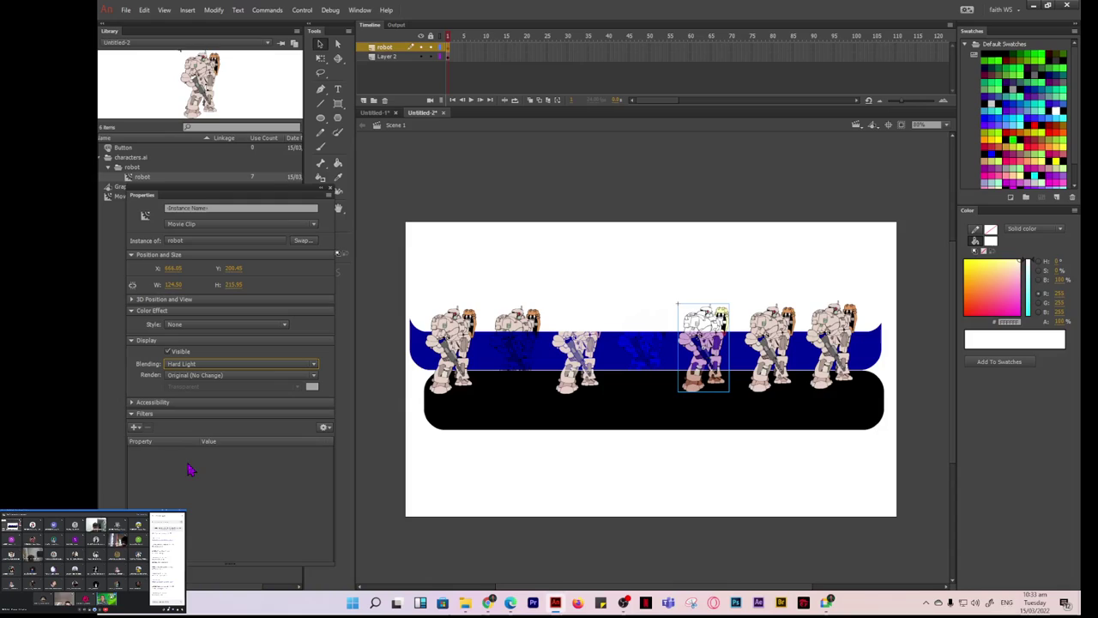
Set the sixth robot's blending mode to Add and the seventh robot's to Difference.
click(774, 353)
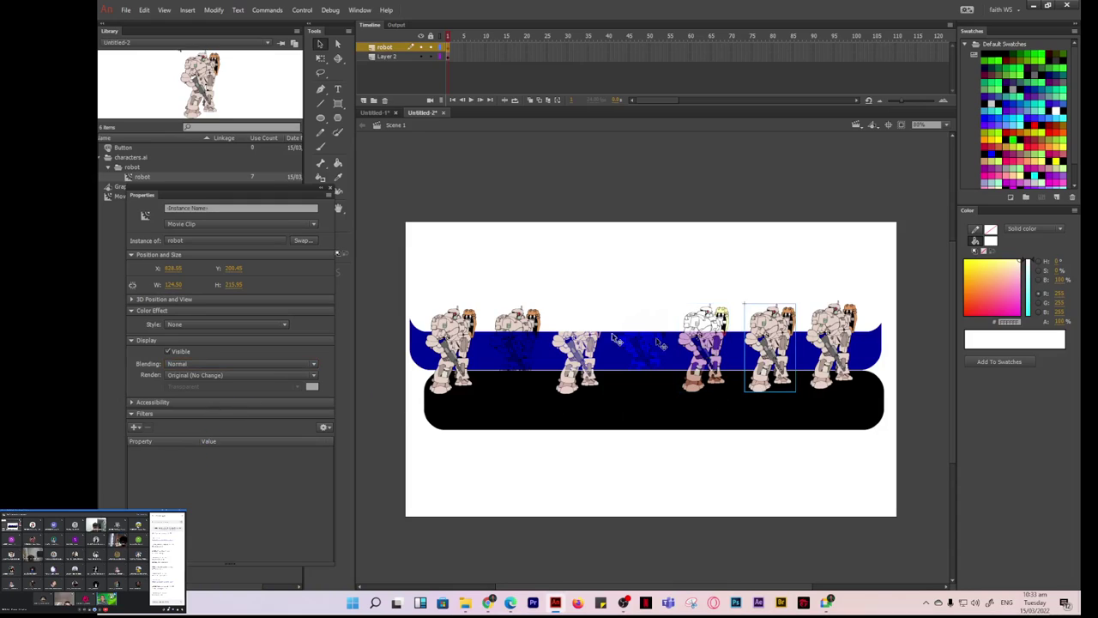
click(177, 367)
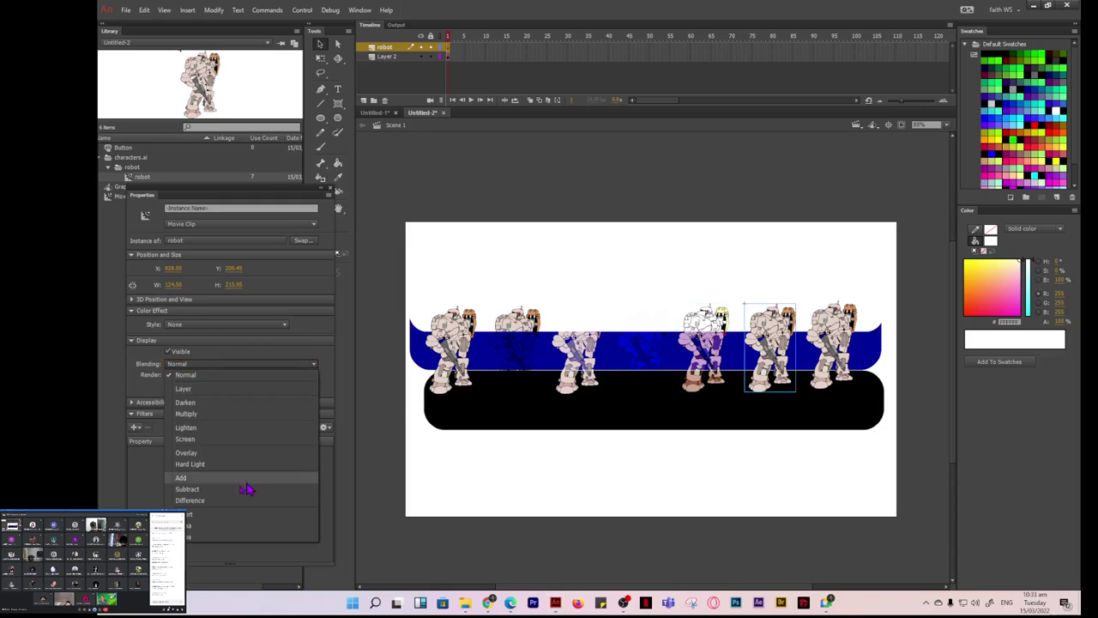
click(186, 479)
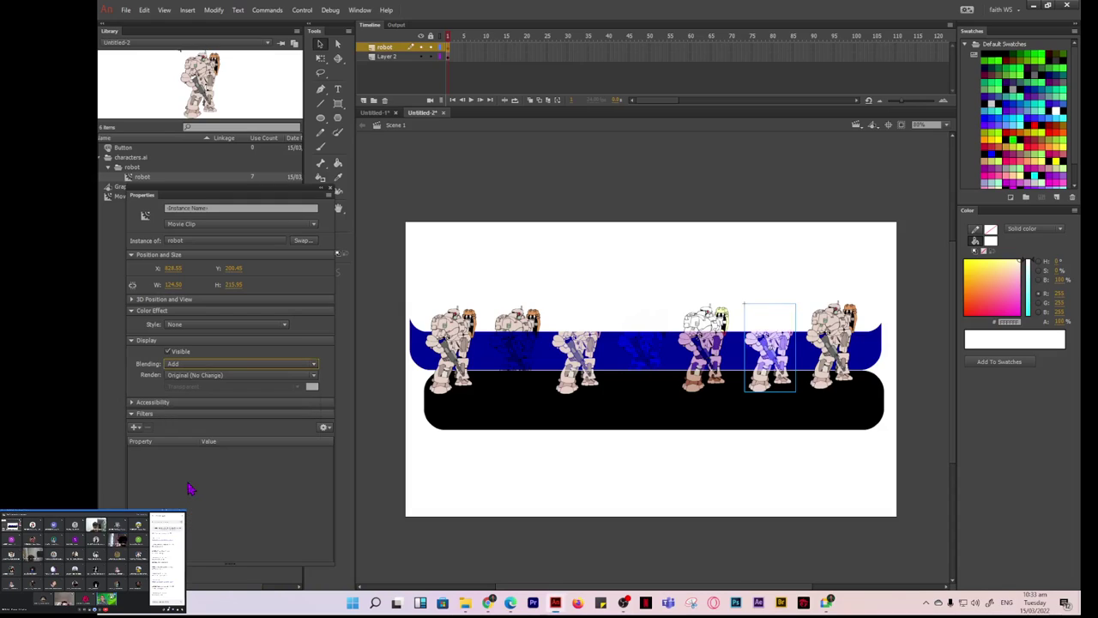
click(847, 336)
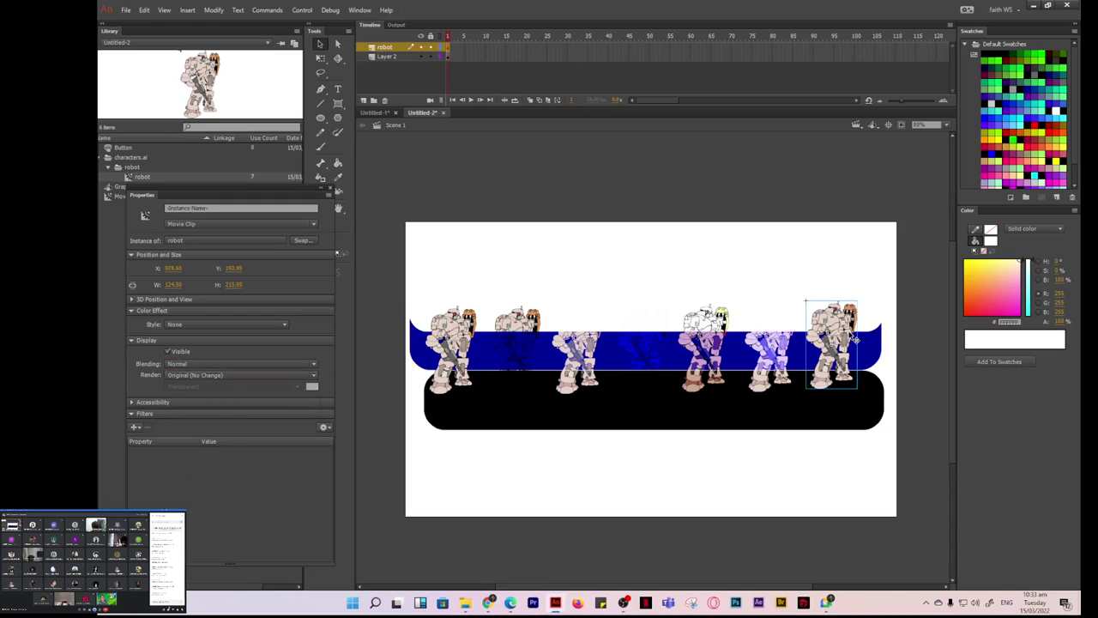
click(183, 366)
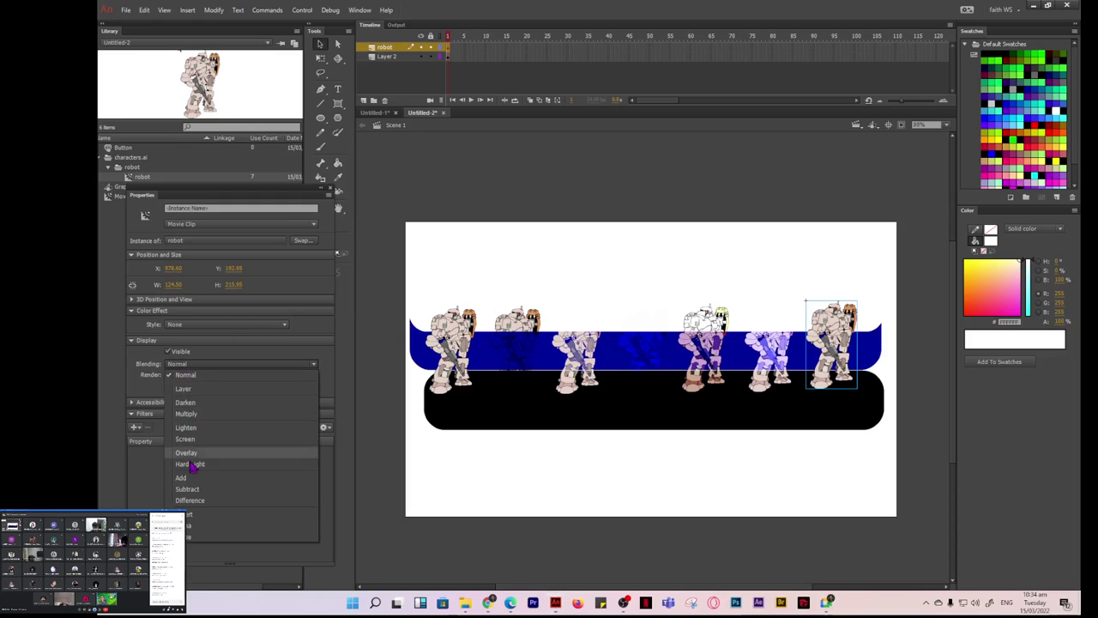
click(188, 503)
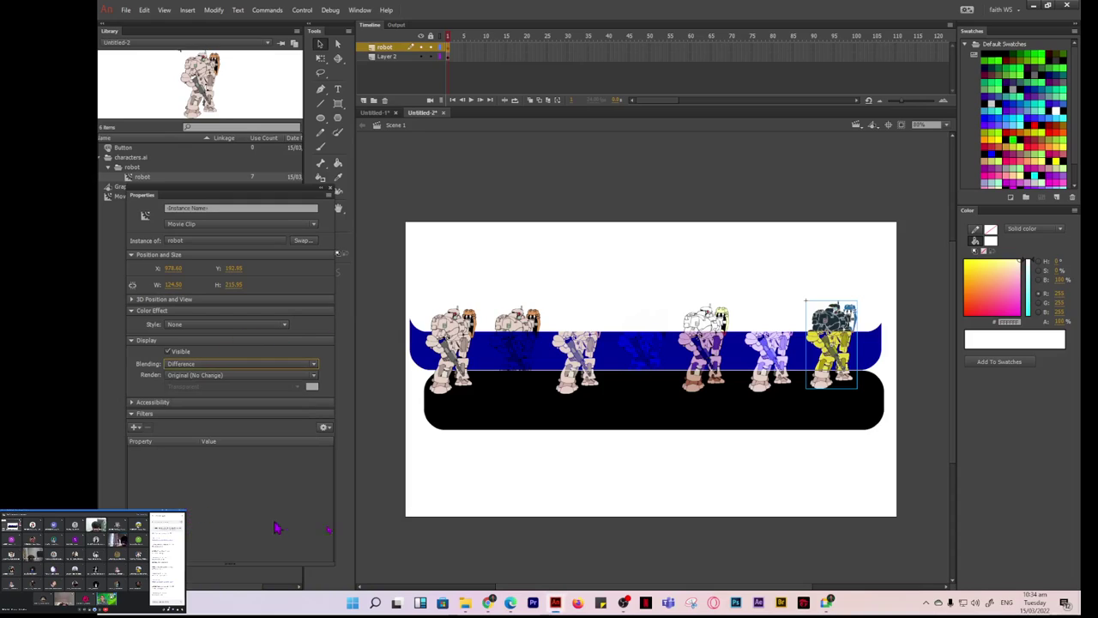
click(196, 369)
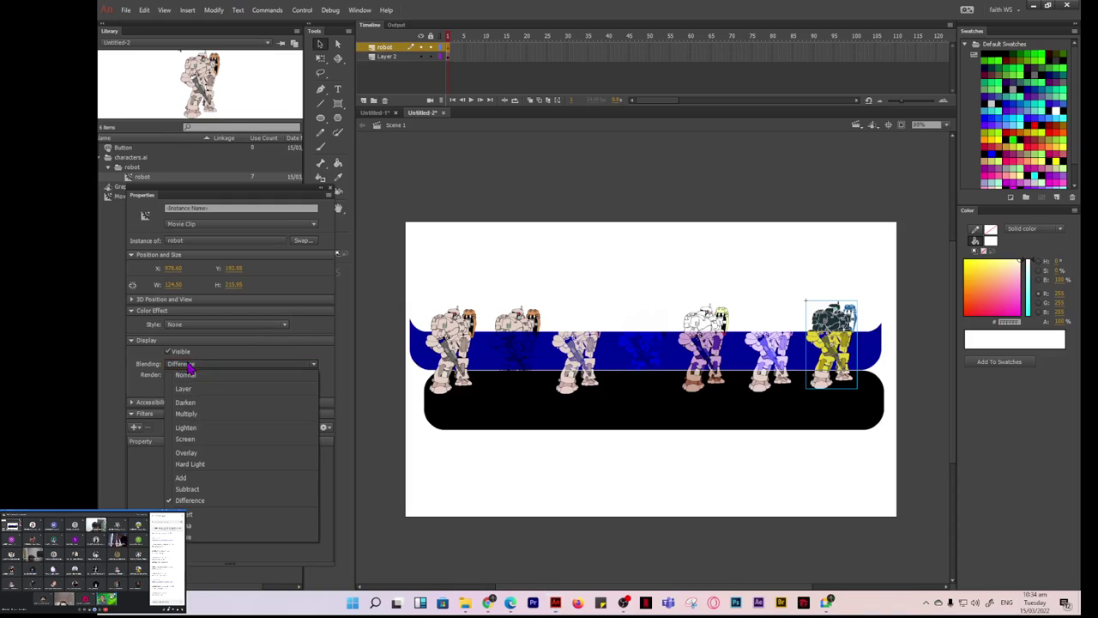
click(142, 504)
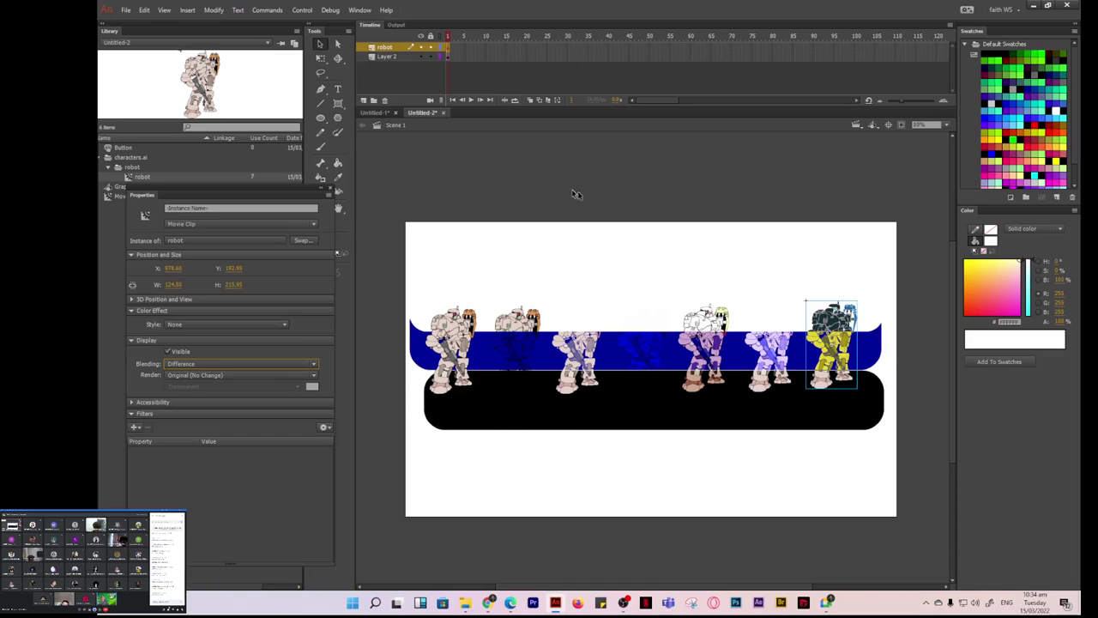
Switch to the Untitled-1 document and select the hero instance on the hero layer.
click(378, 113)
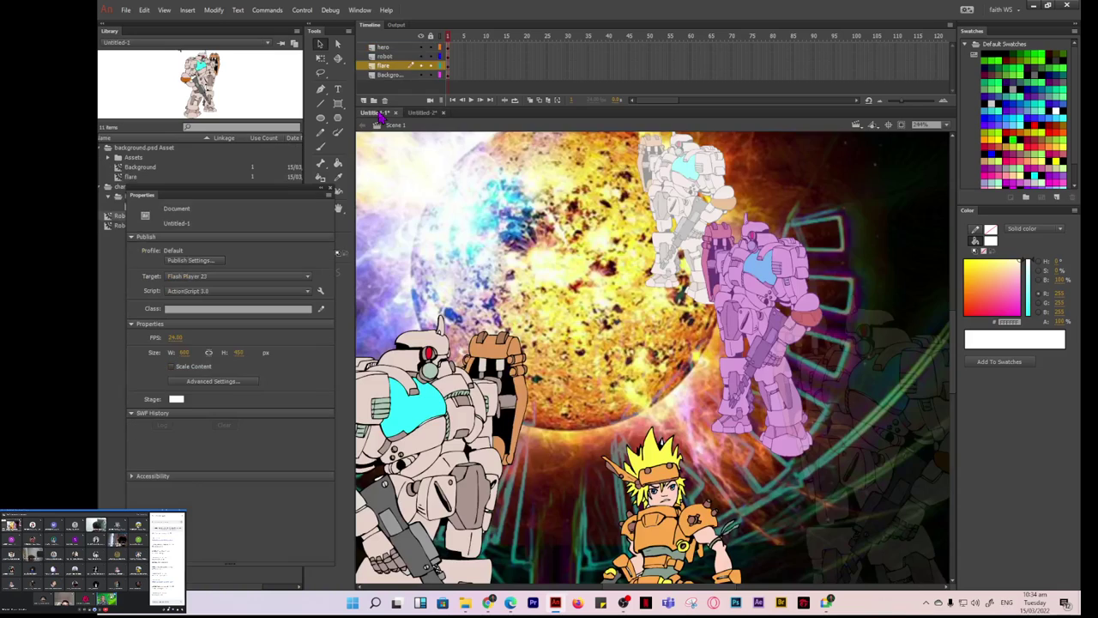
scroll(541, 398, down, 4)
scroll(541, 397, up, 2)
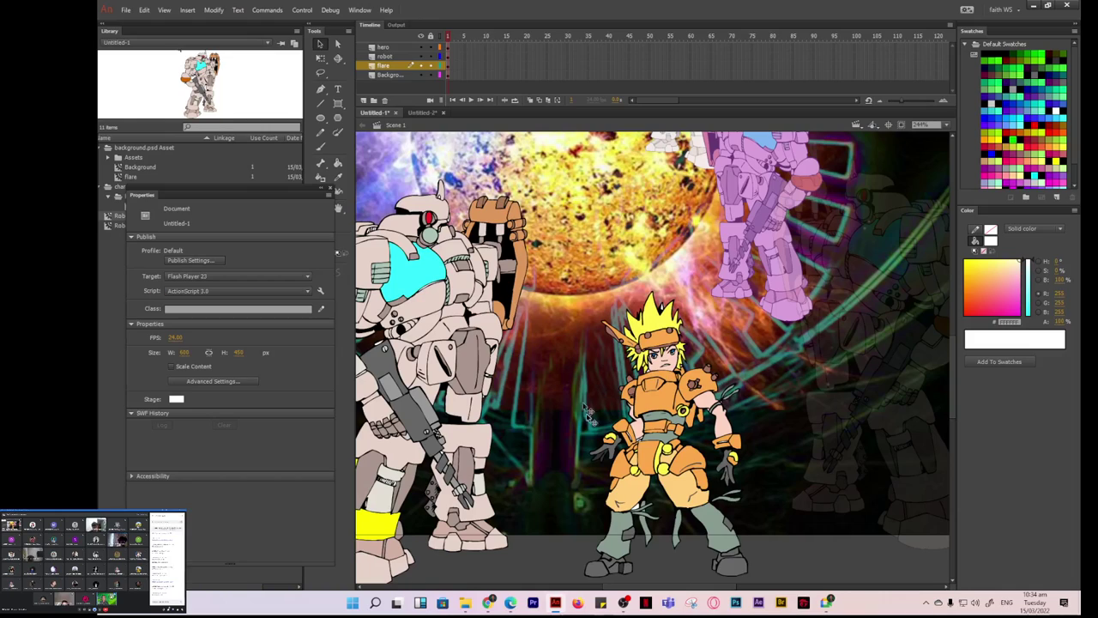
click(678, 389)
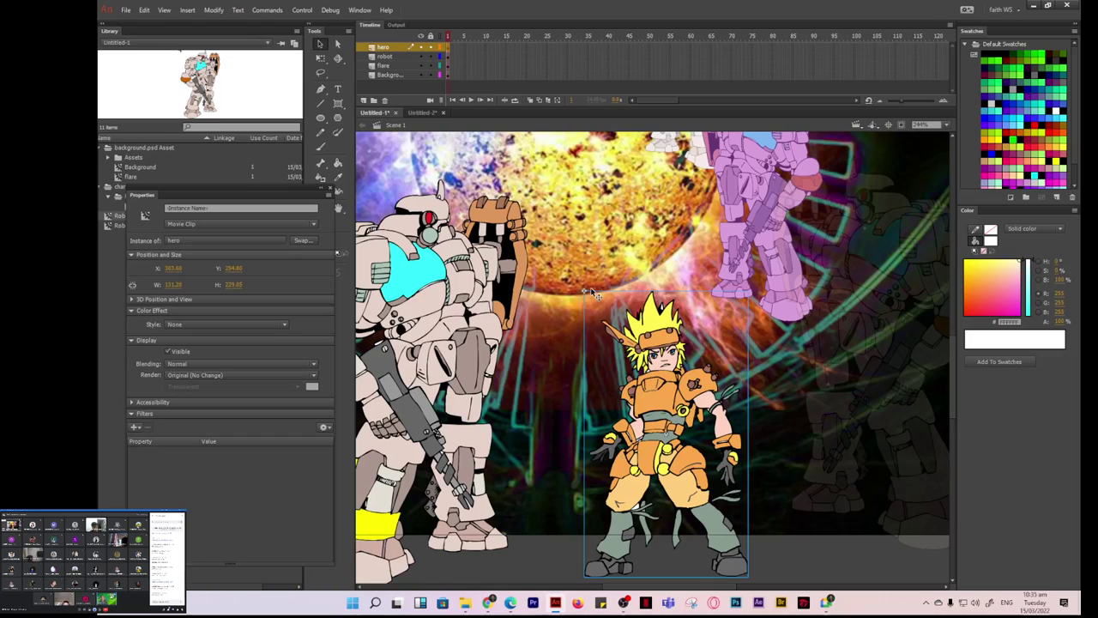
click(419, 48)
click(421, 49)
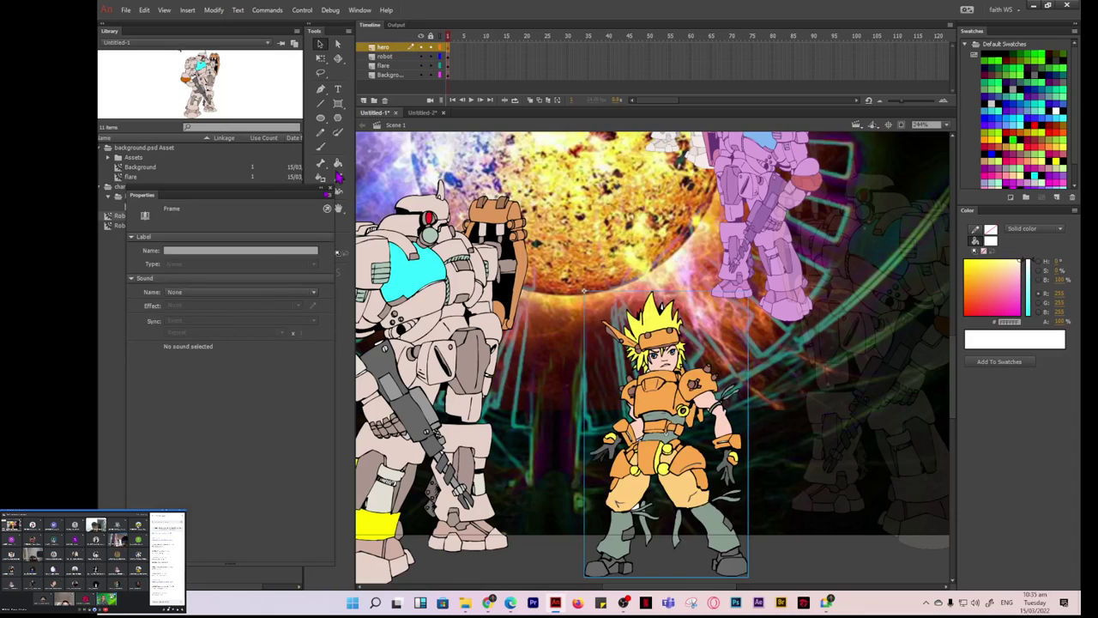
click(647, 414)
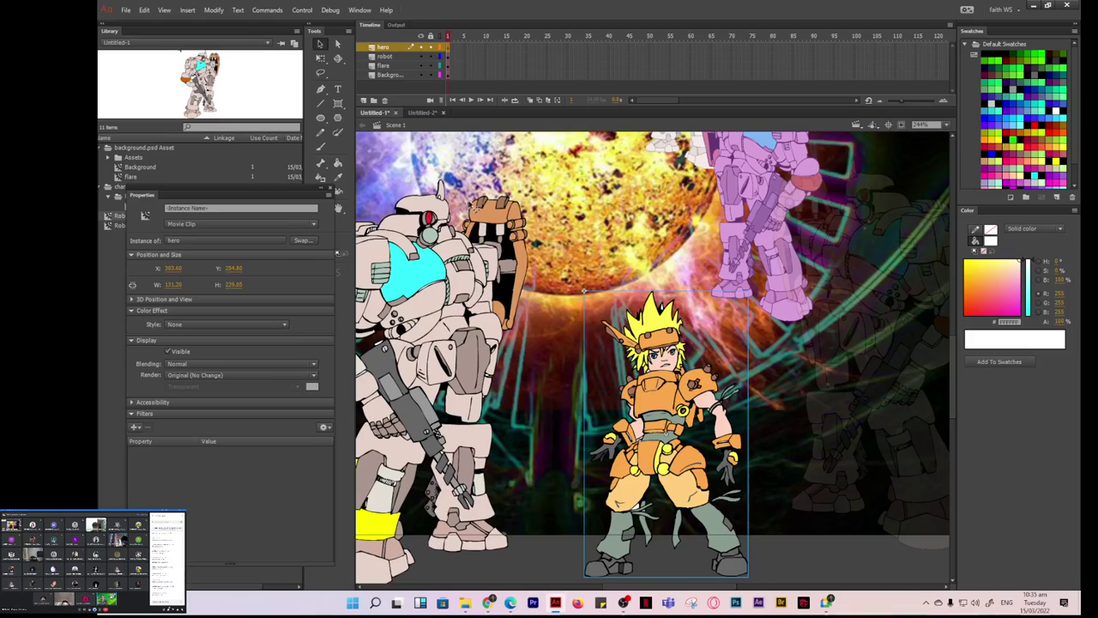
Insert a keyframe at frame 10 of the hero layer.
click(486, 49)
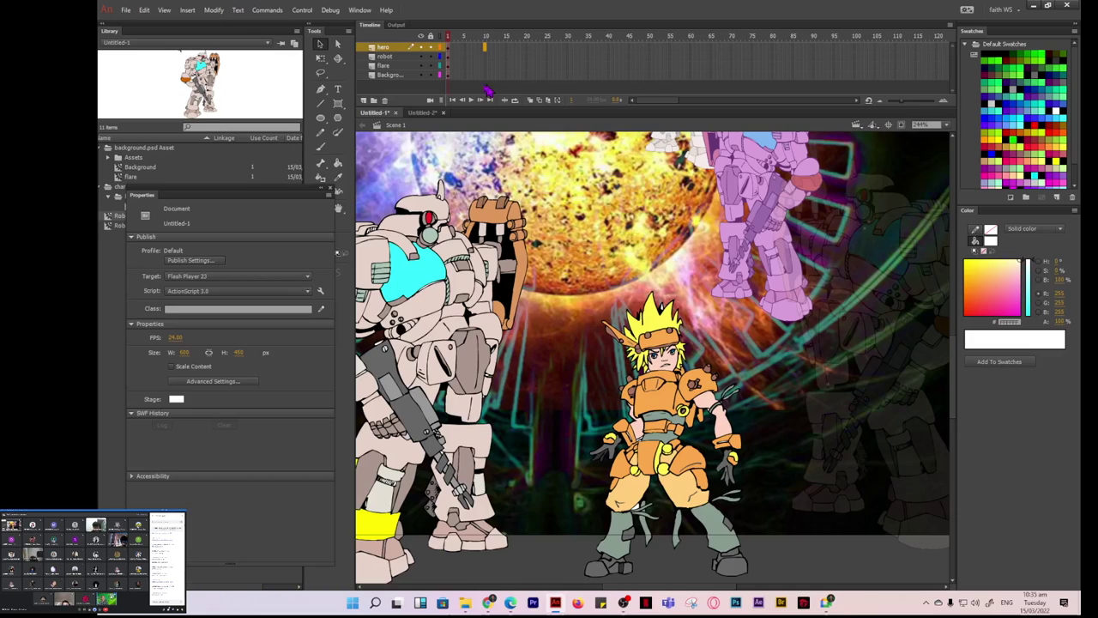
right_click(486, 49)
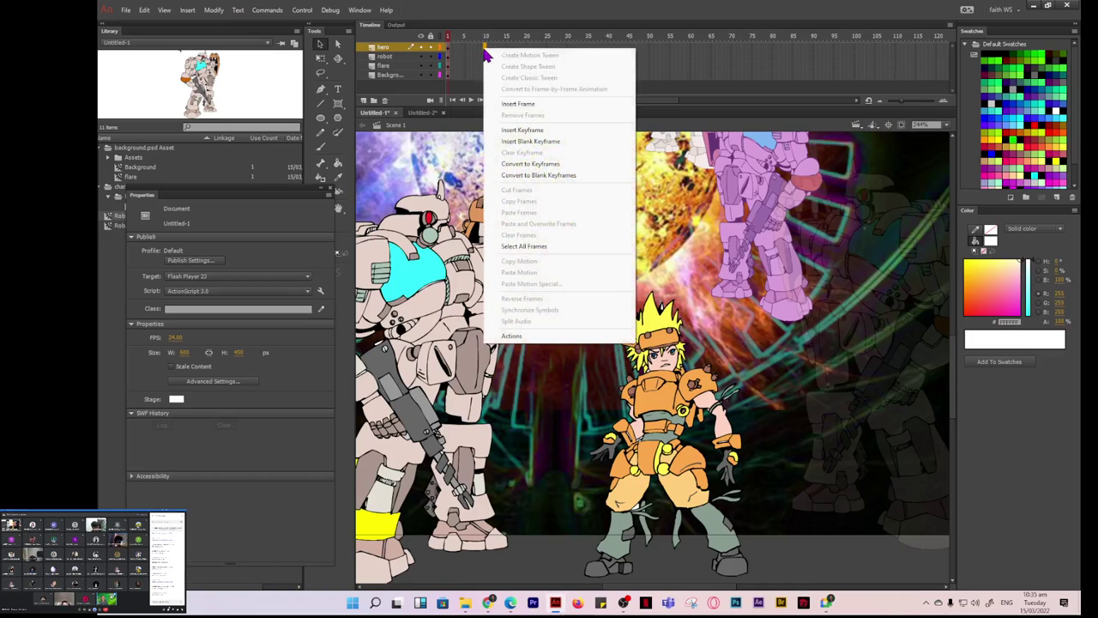
click(531, 131)
key(Return)
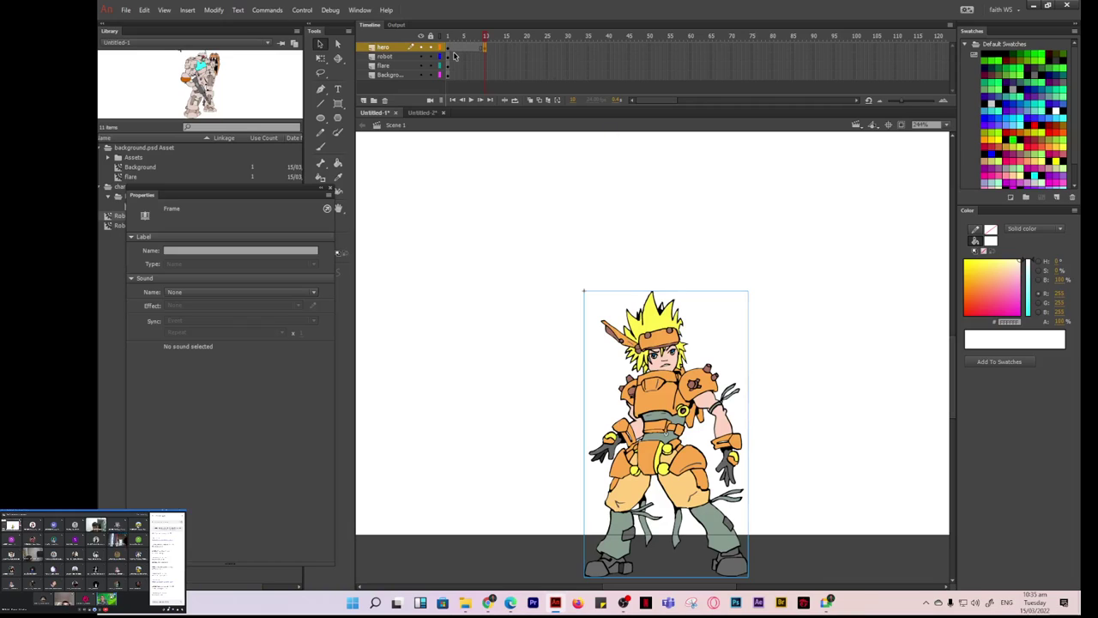
Insert keyframes at frame 60 on the robot, flare and Background layers.
click(691, 59)
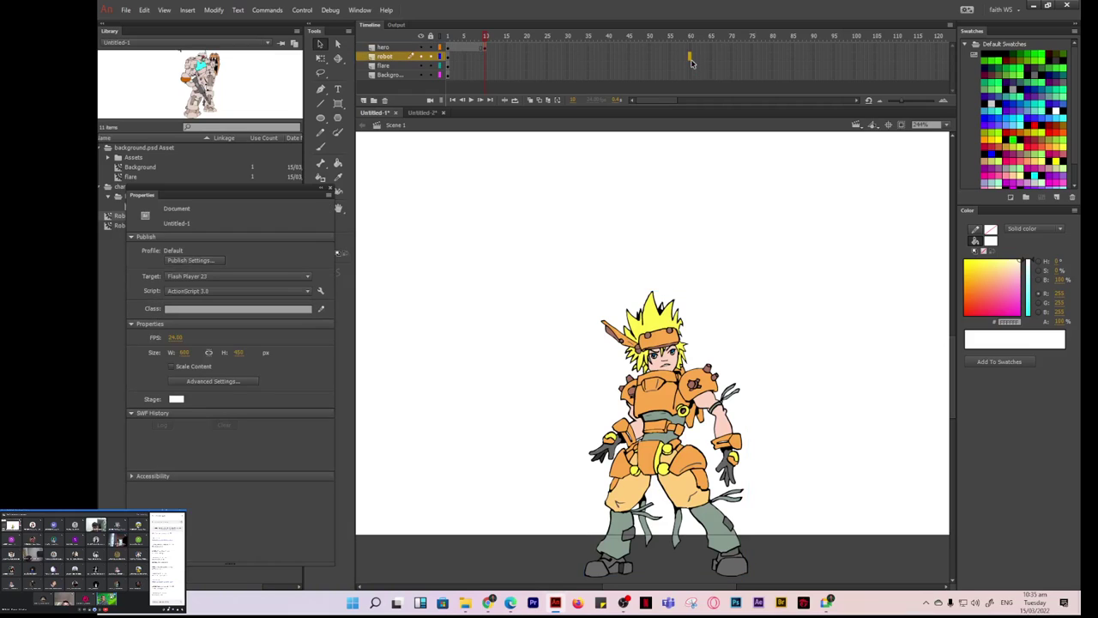
right_click(692, 62)
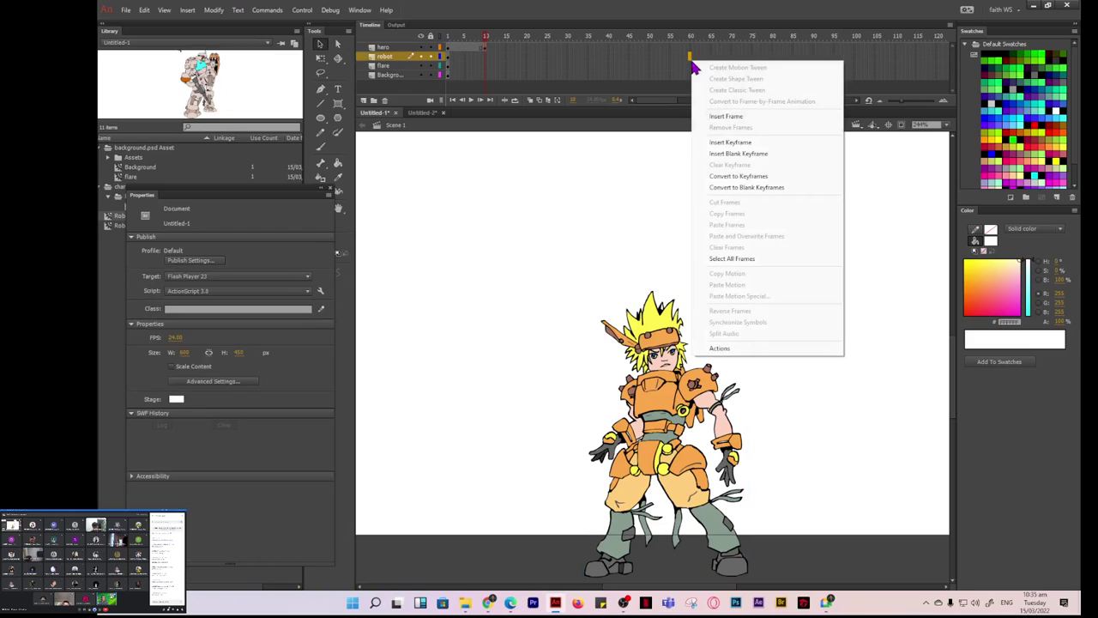
click(735, 147)
right_click(692, 66)
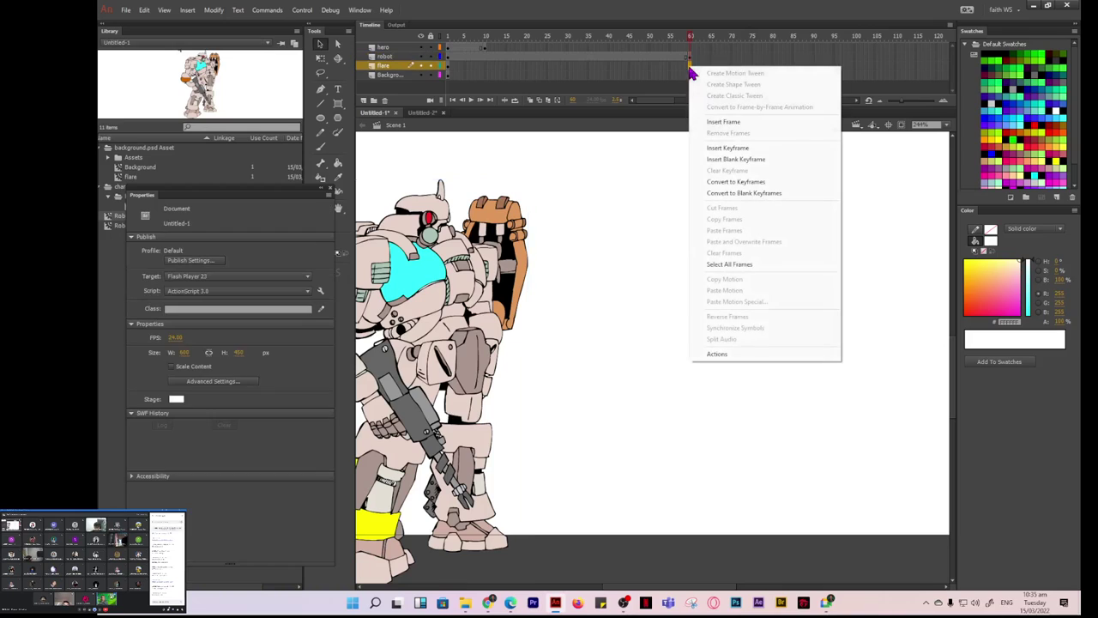
click(725, 149)
click(692, 75)
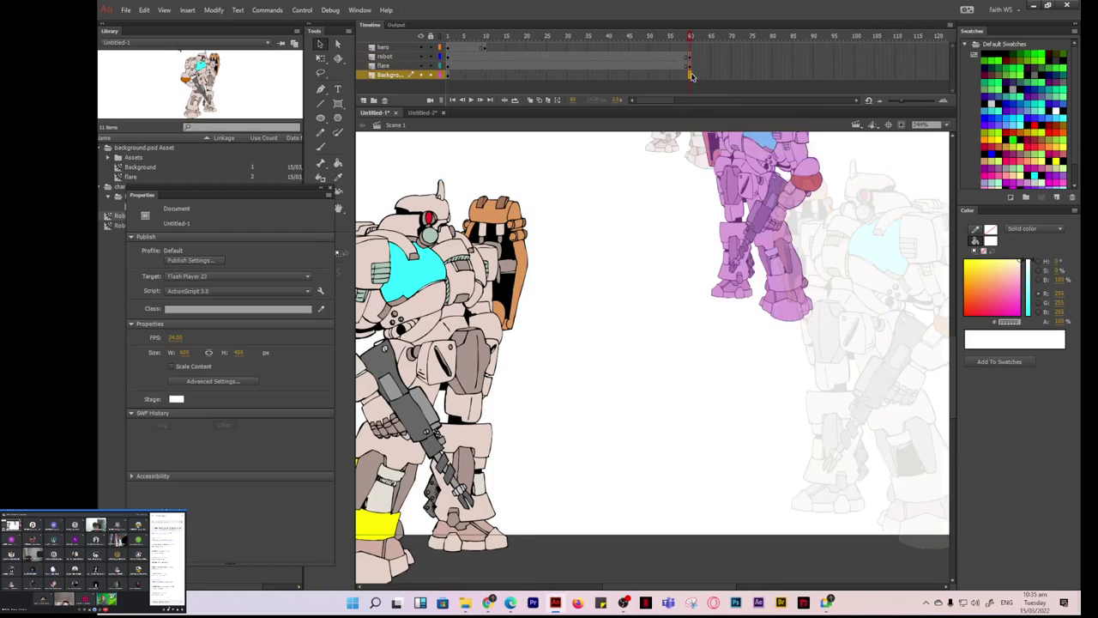
right_click(692, 75)
click(736, 155)
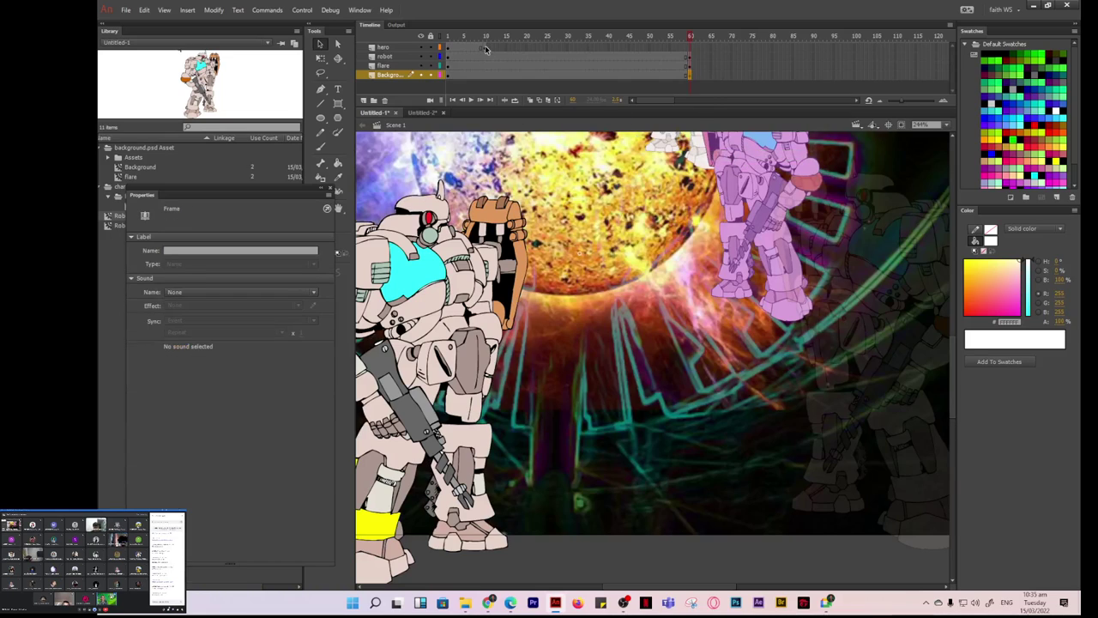
Add a Glow filter to the hero at frame 10 and set its color to yellow.
click(486, 47)
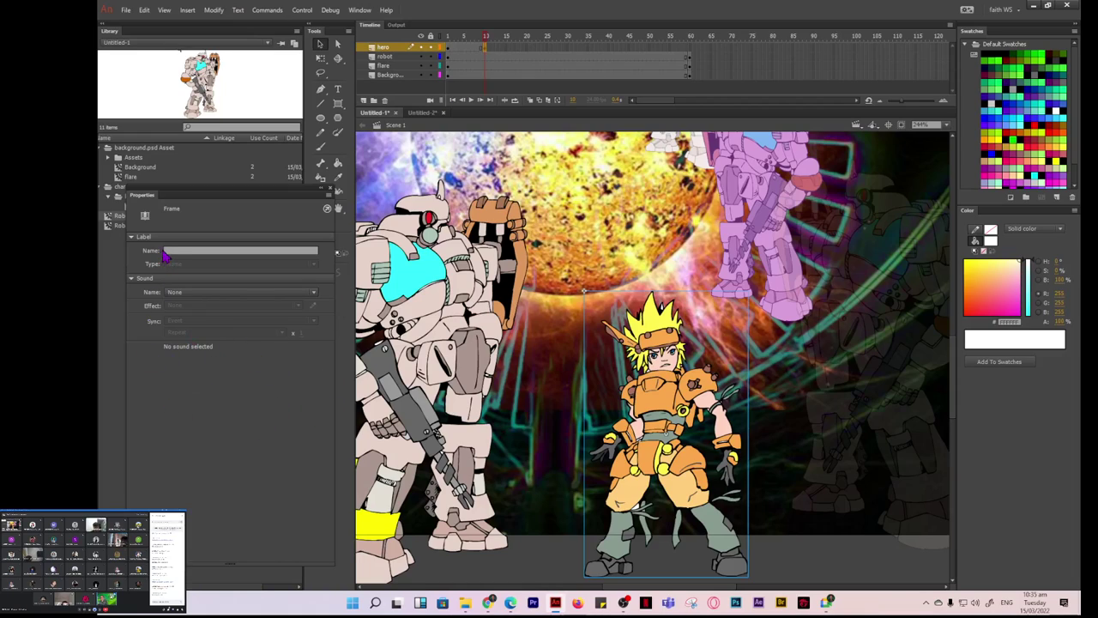
click(645, 438)
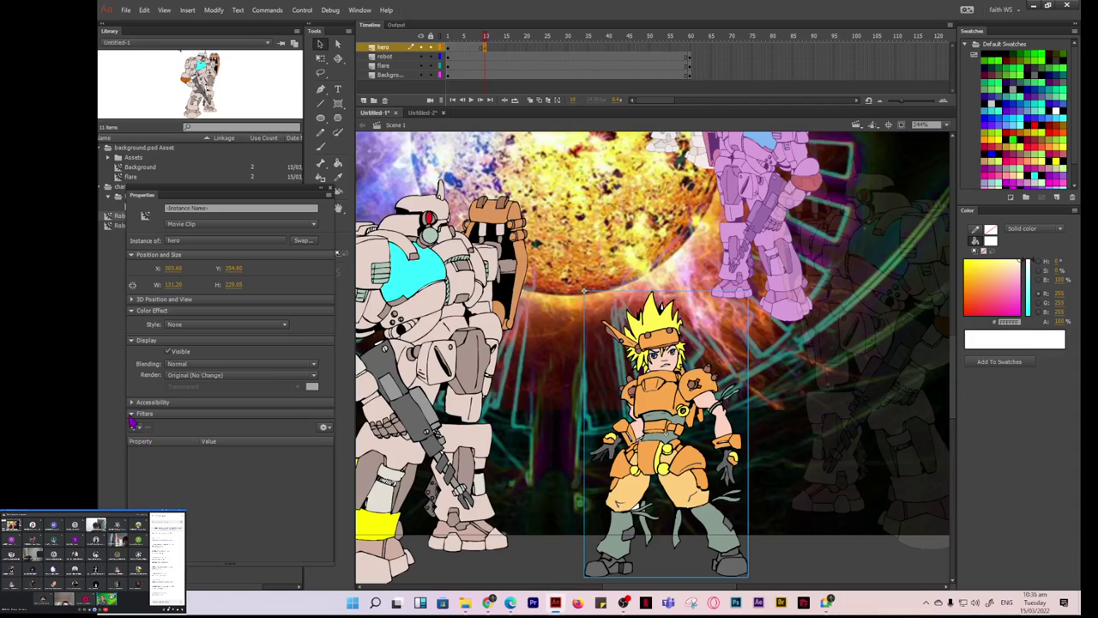
click(134, 426)
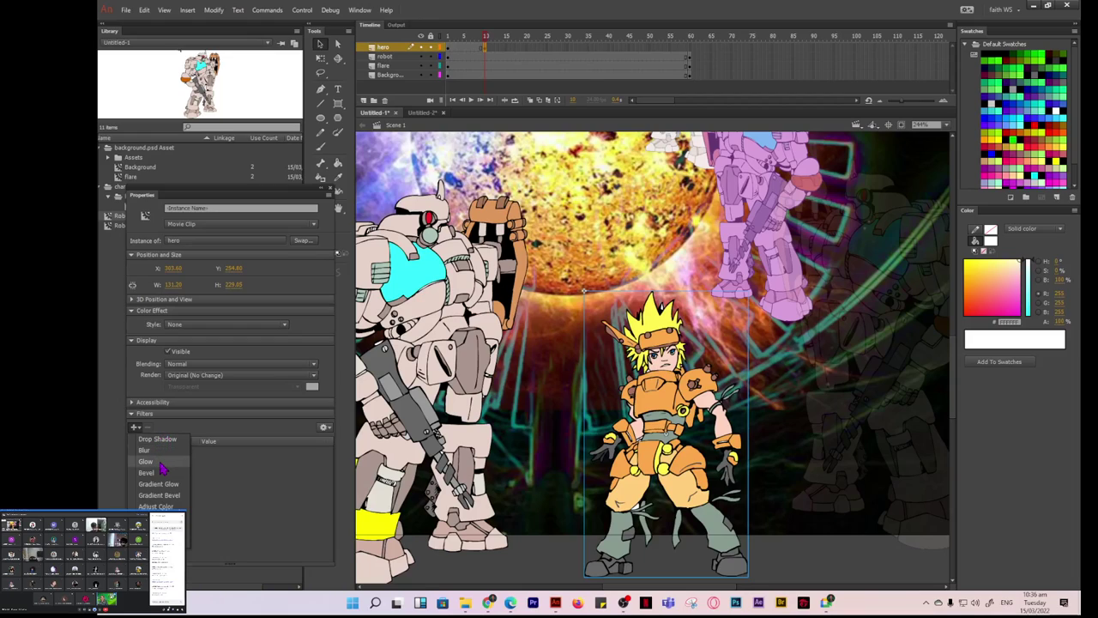
click(144, 463)
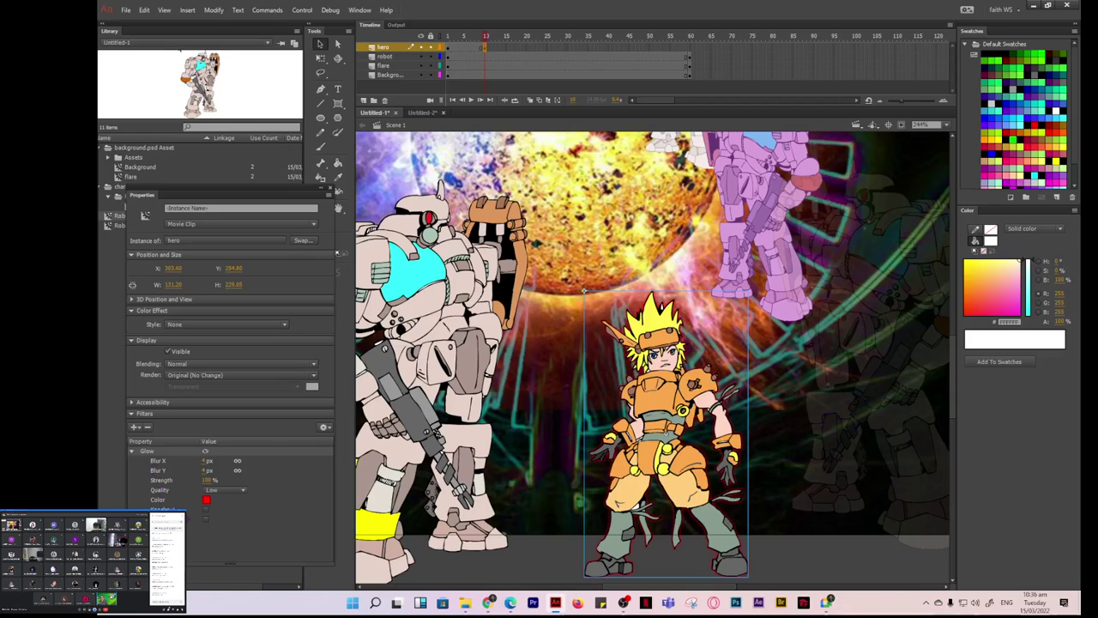
click(207, 500)
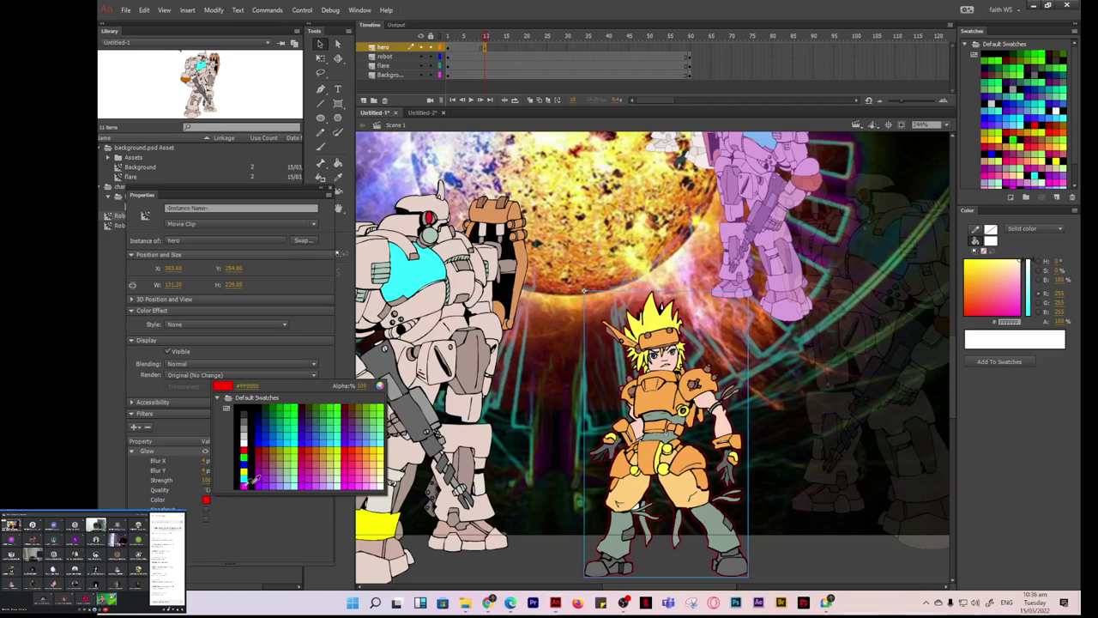
click(385, 451)
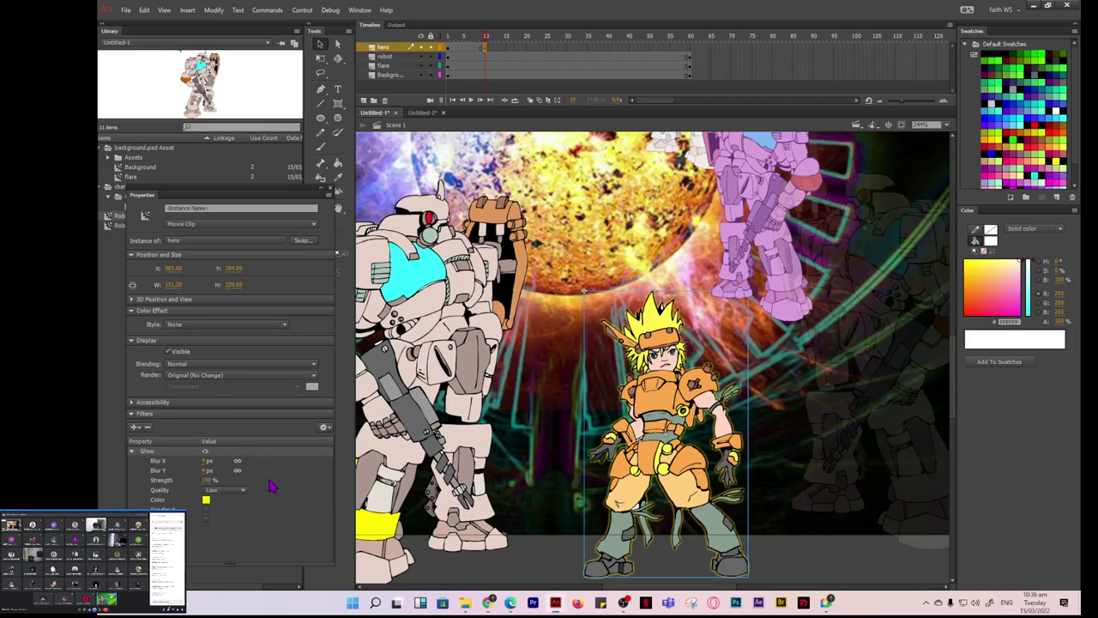
Set the hero's glow at frame 10 to about 118% strength, Medium quality and about 8 px horizontal and vertical blur.
click(204, 481)
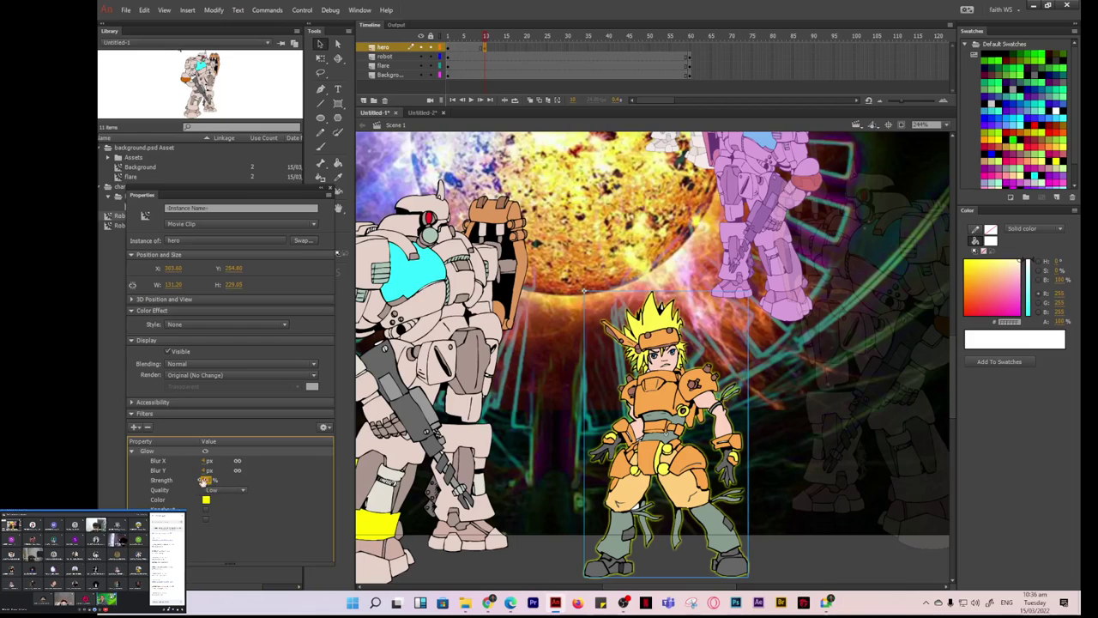
click(243, 491)
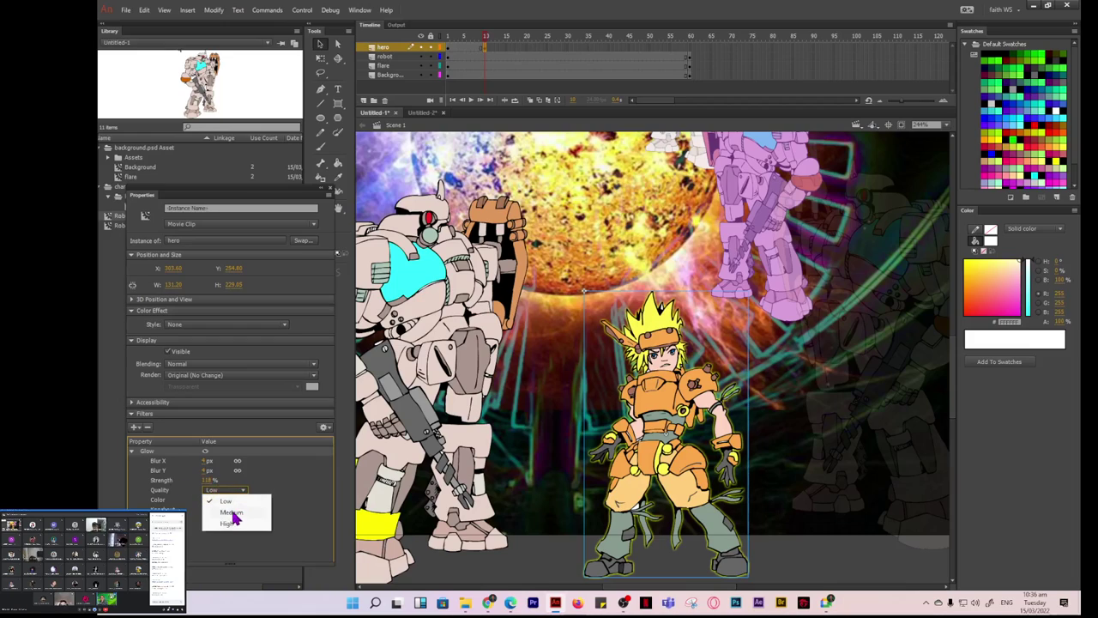
click(237, 512)
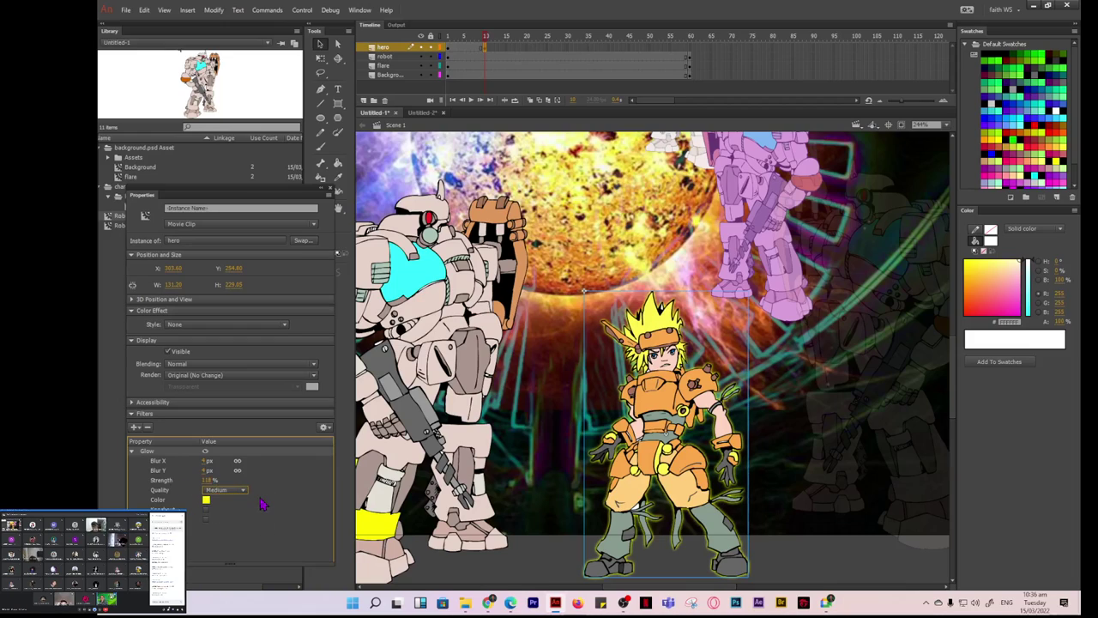
click(206, 461)
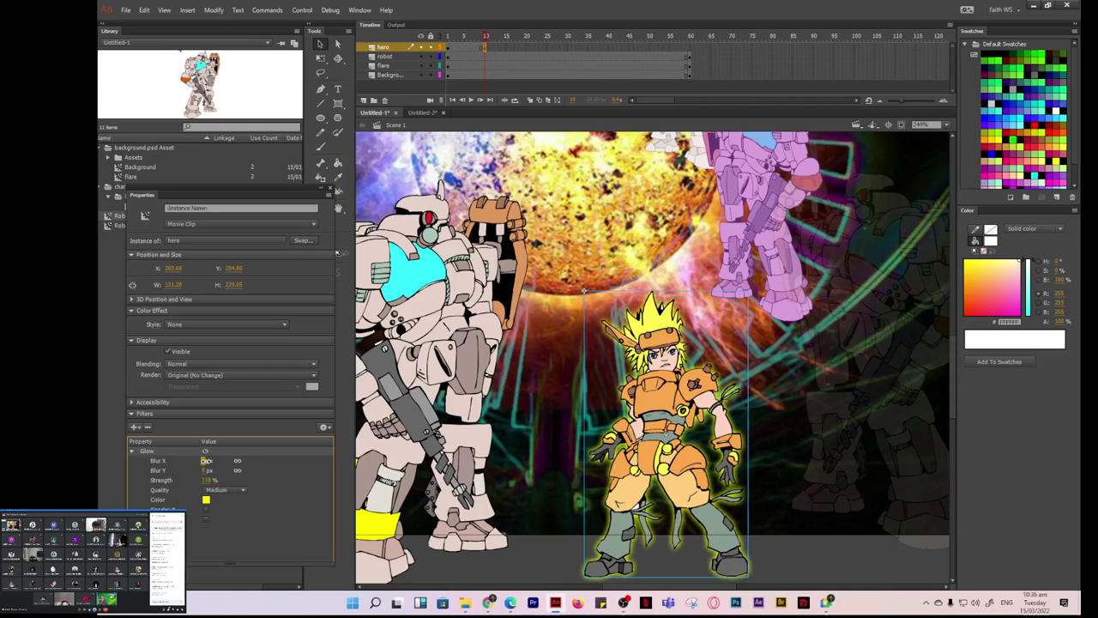
key(Return)
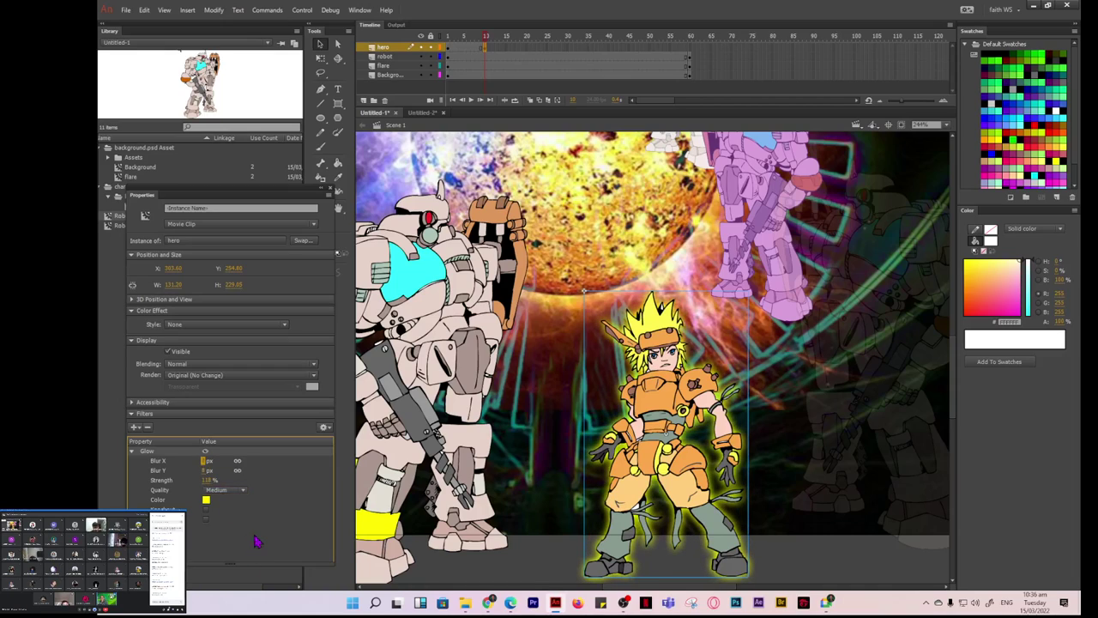
Insert a keyframe at frame 20 of the hero layer and increase the hero's glow blur to 27 px.
click(526, 53)
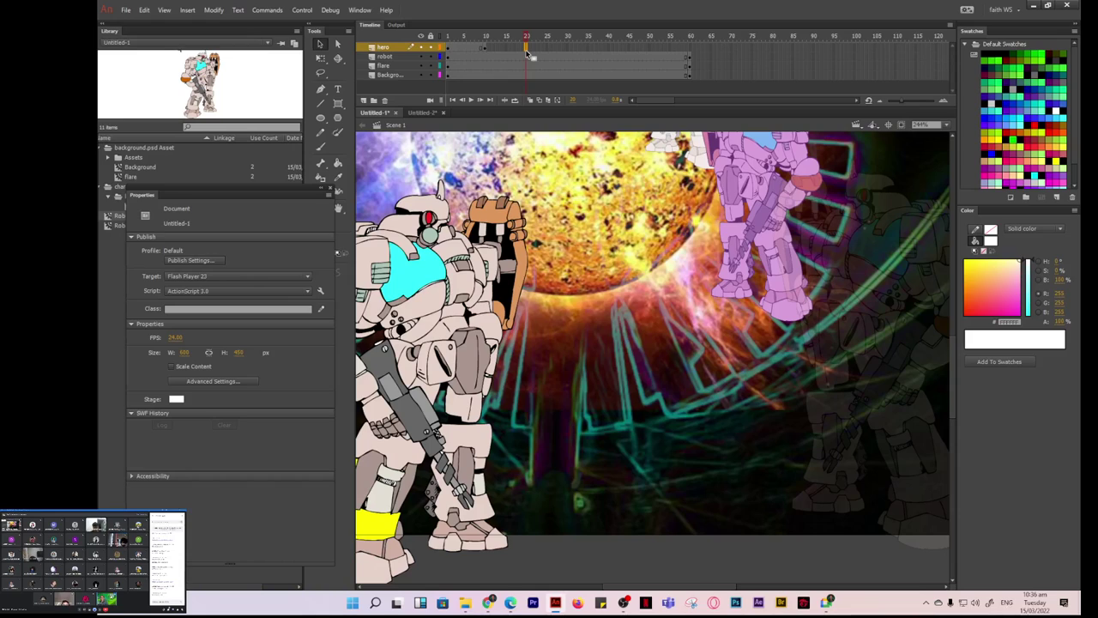
right_click(531, 56)
click(561, 139)
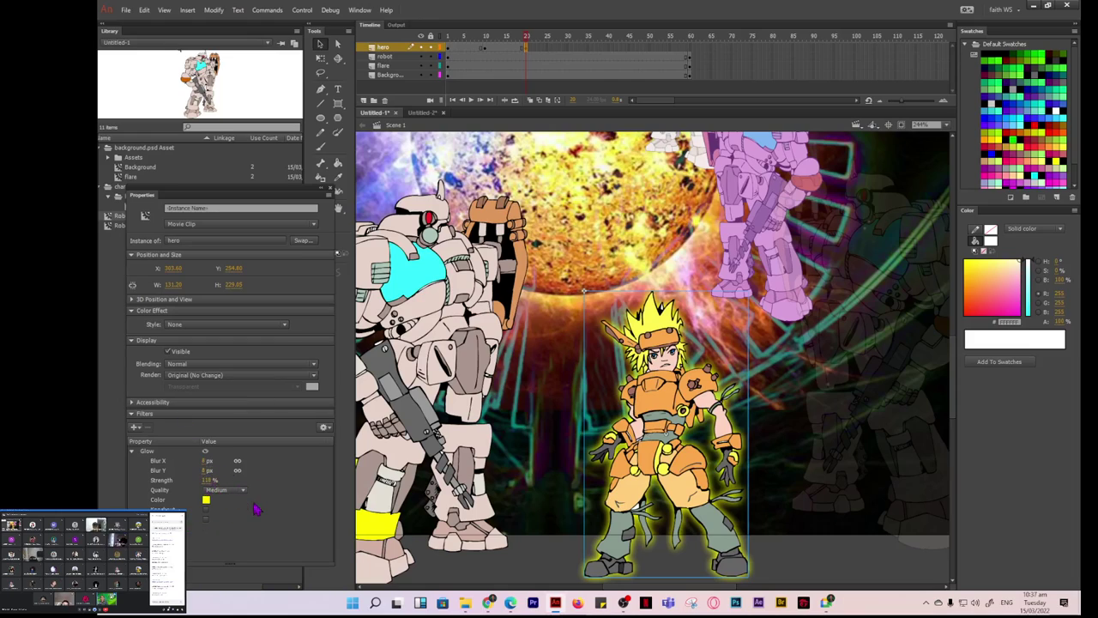
mouse_move(209, 481)
mouse_down()
mouse_move(203, 468)
mouse_move(213, 461)
mouse_up()
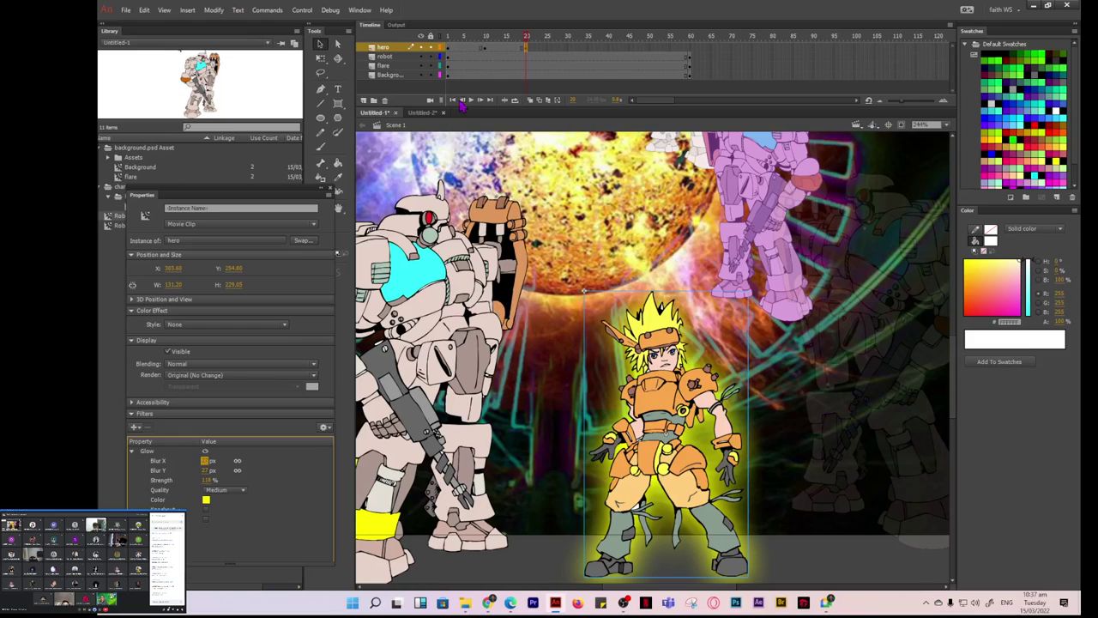
Insert a keyframe at frame 35 of the hero layer and increase the hero's glow blur to about 70 px.
click(591, 51)
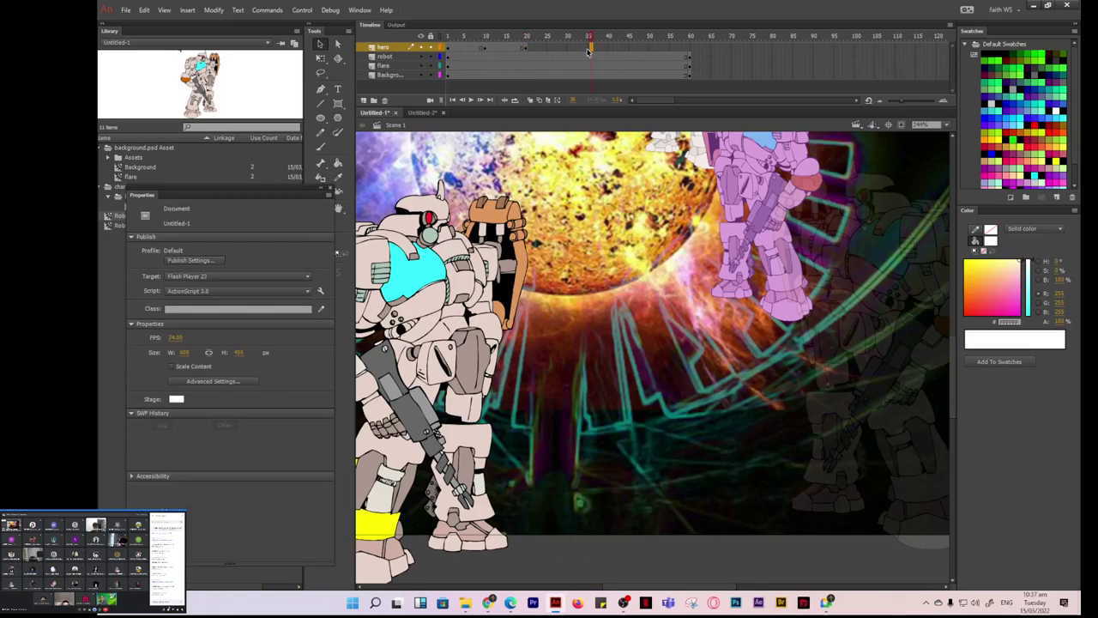
right_click(589, 50)
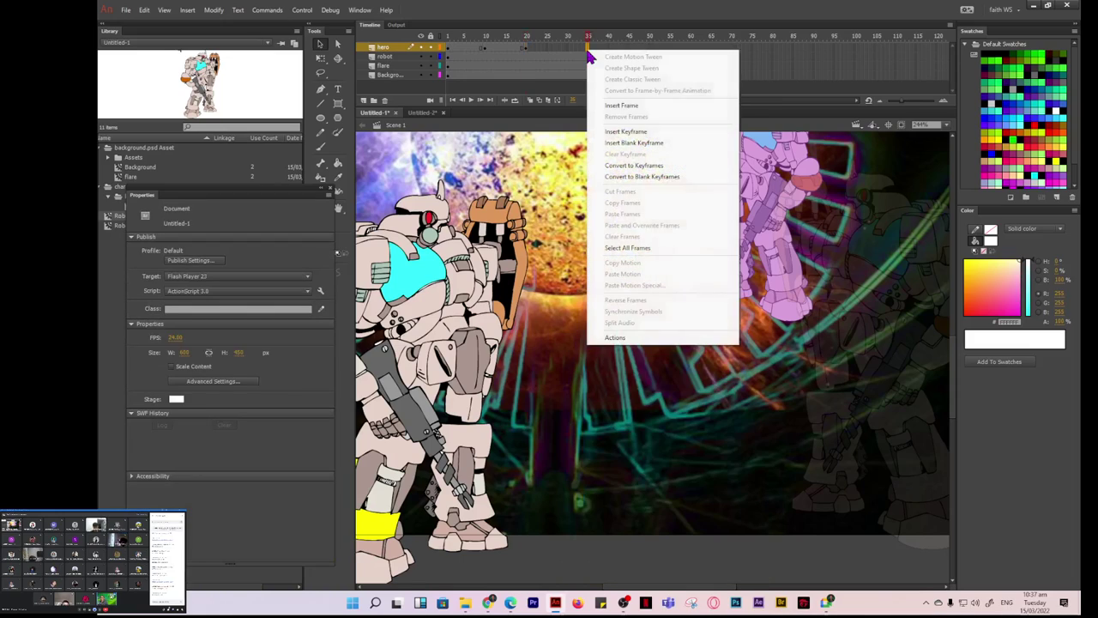
click(625, 133)
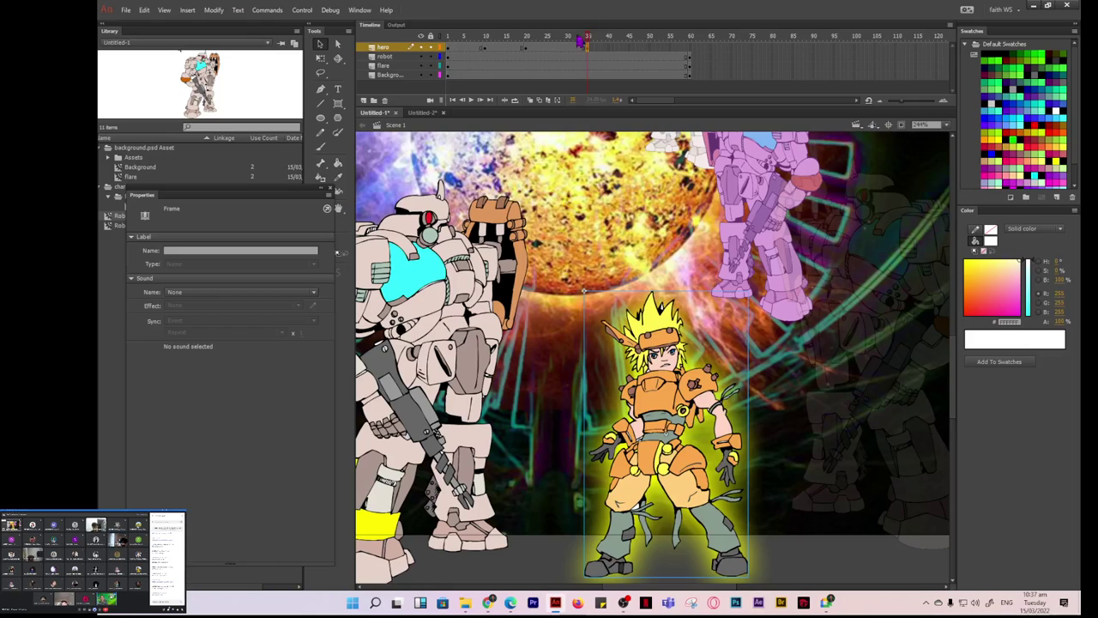
click(652, 444)
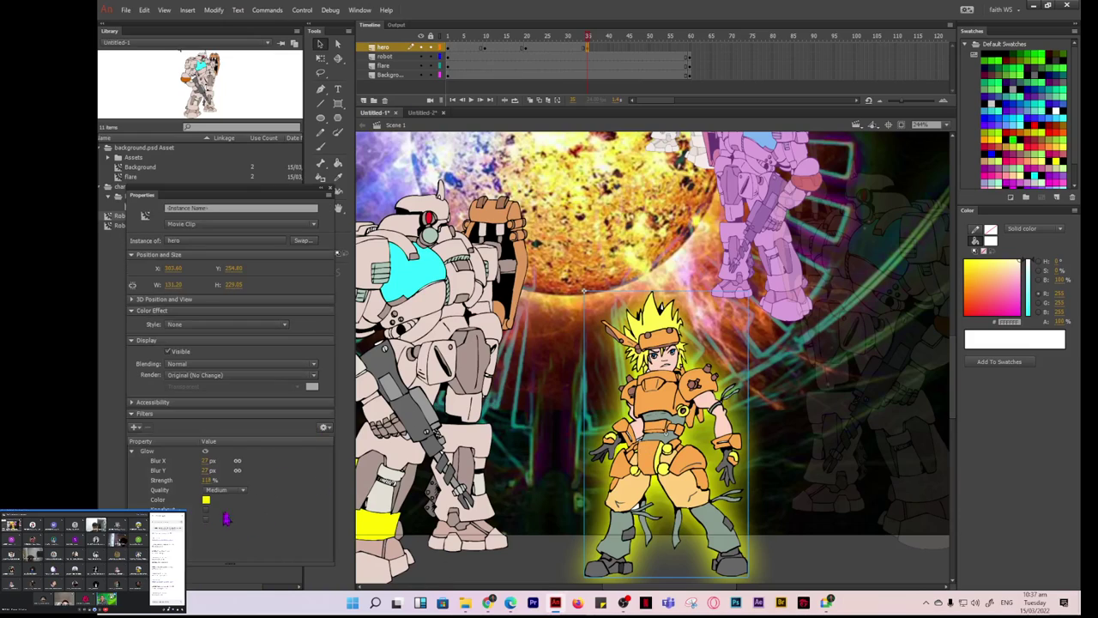
drag(206, 461, 218, 457)
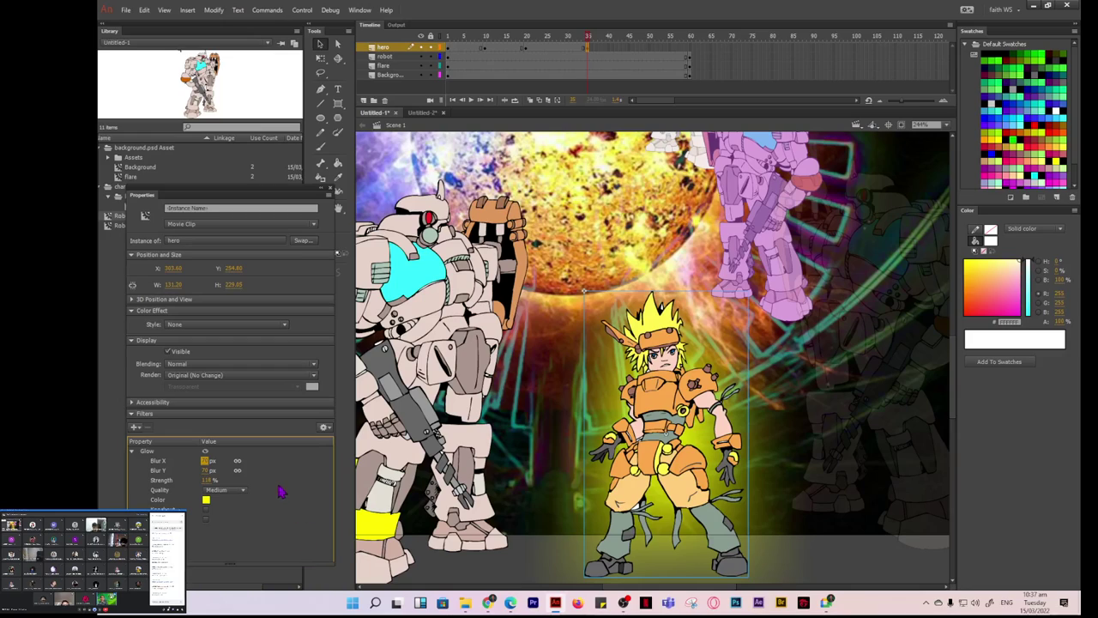
Insert a keyframe at frame 47 of the hero layer and set the hero's glow color to light orange.
click(631, 52)
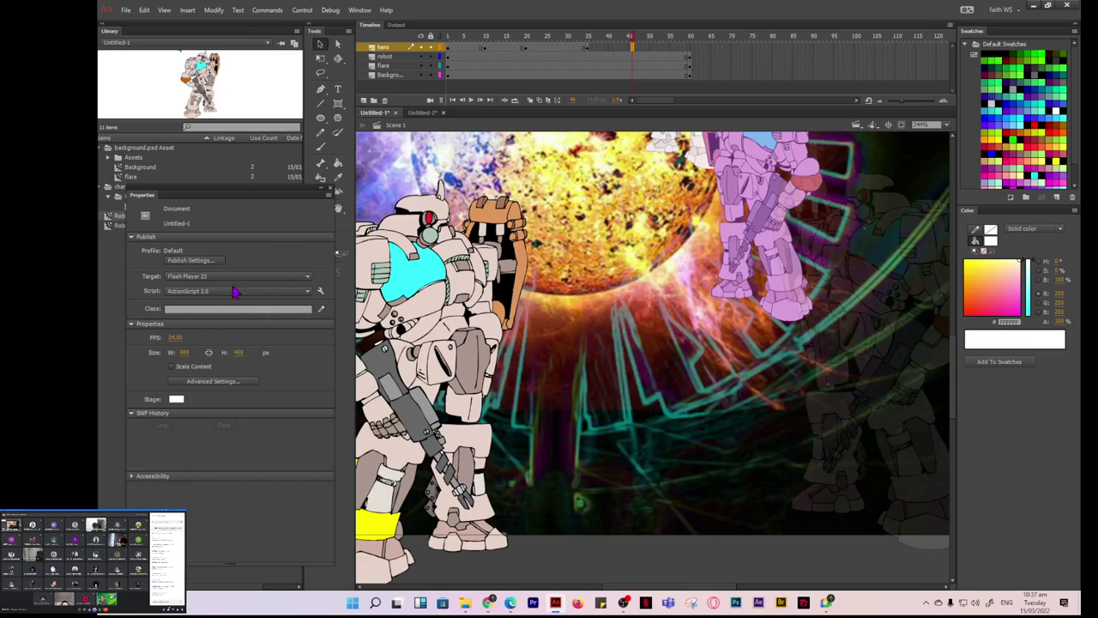
right_click(636, 47)
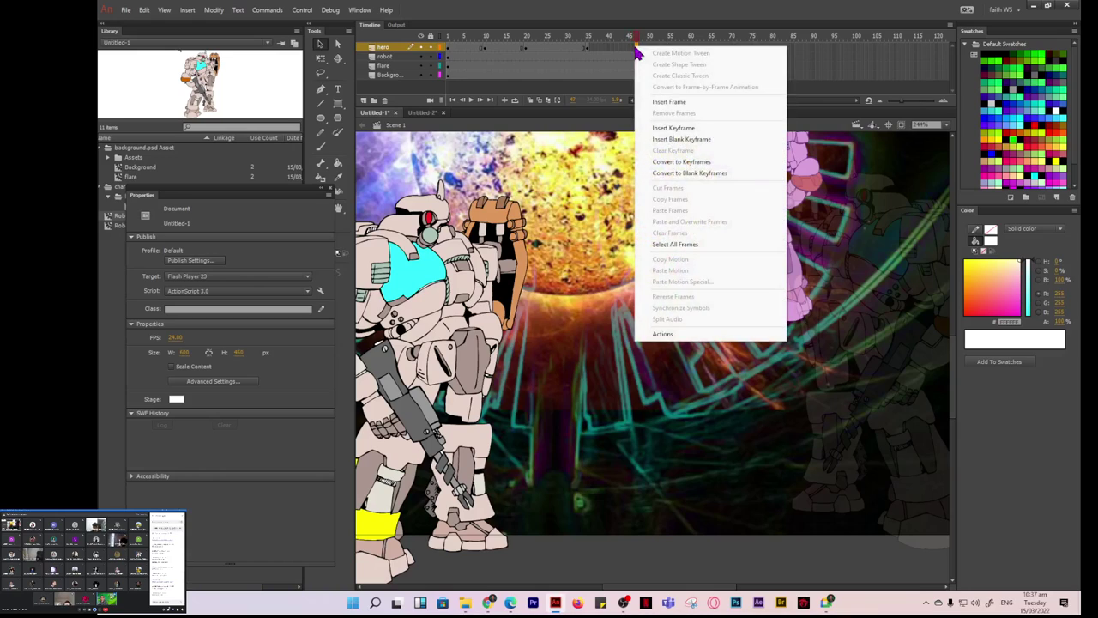
click(677, 128)
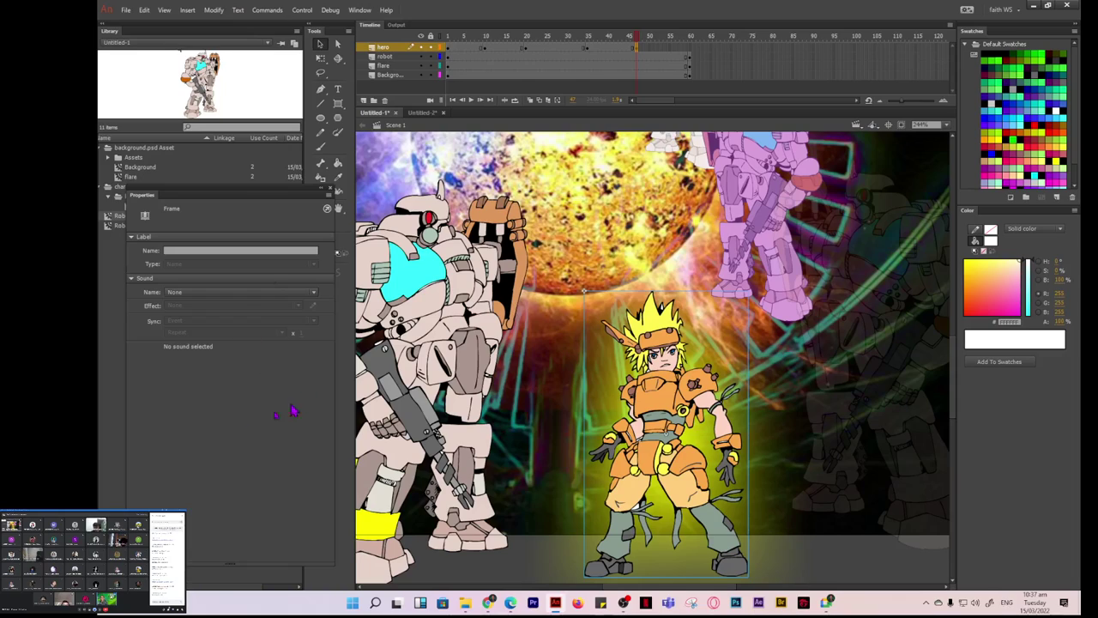
click(646, 446)
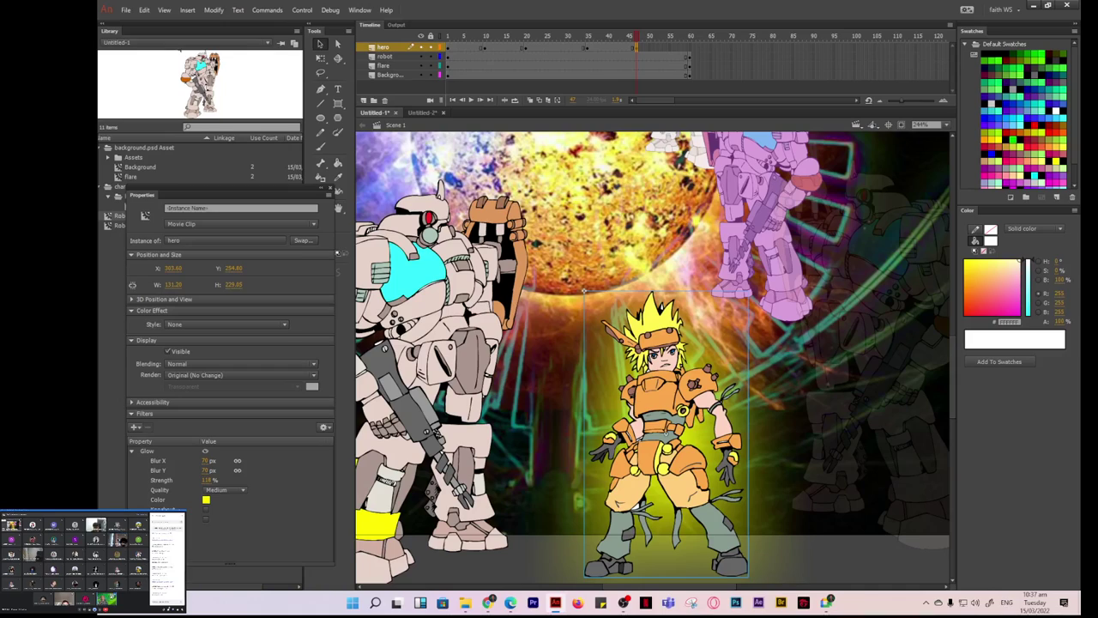
click(207, 501)
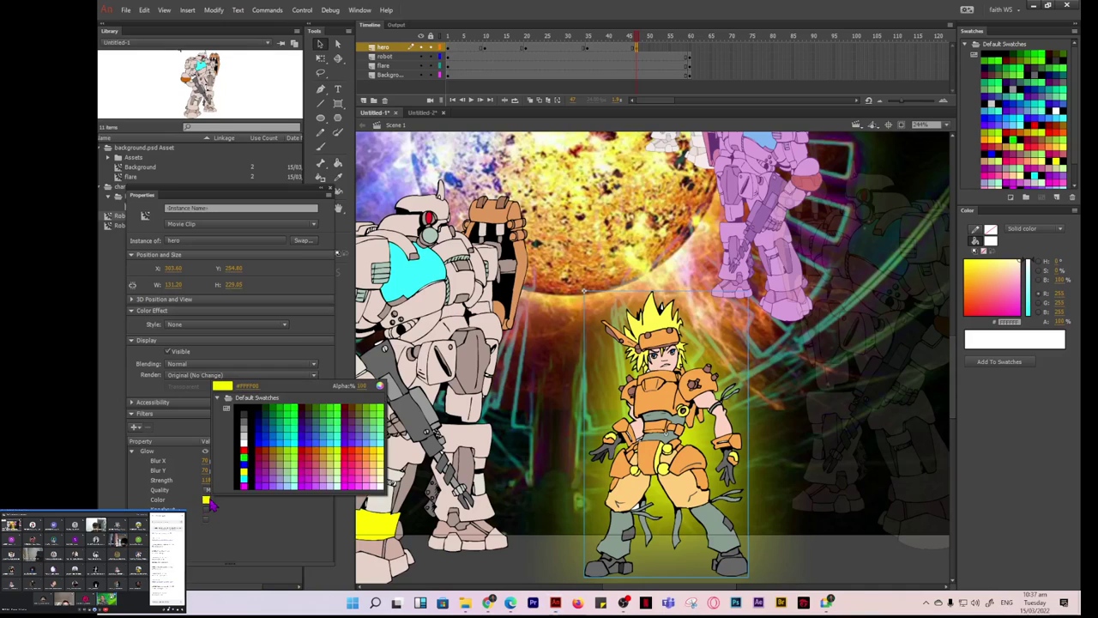
click(378, 474)
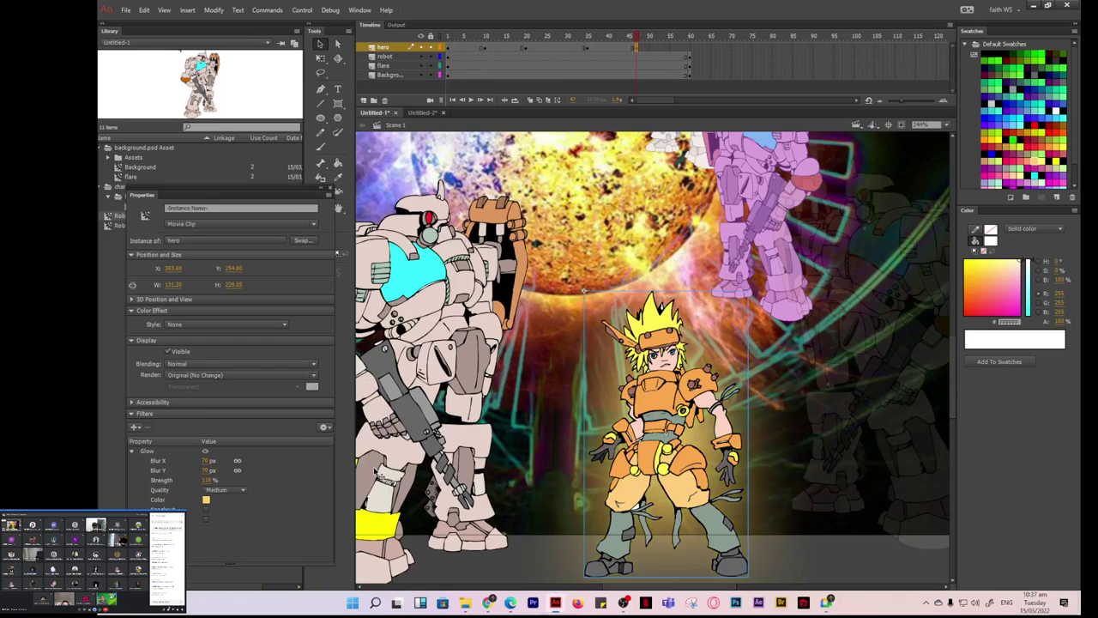
Set the hero's glow at frame 47 to High quality, 131% strength and about 95 px horizontal and vertical blur.
click(243, 491)
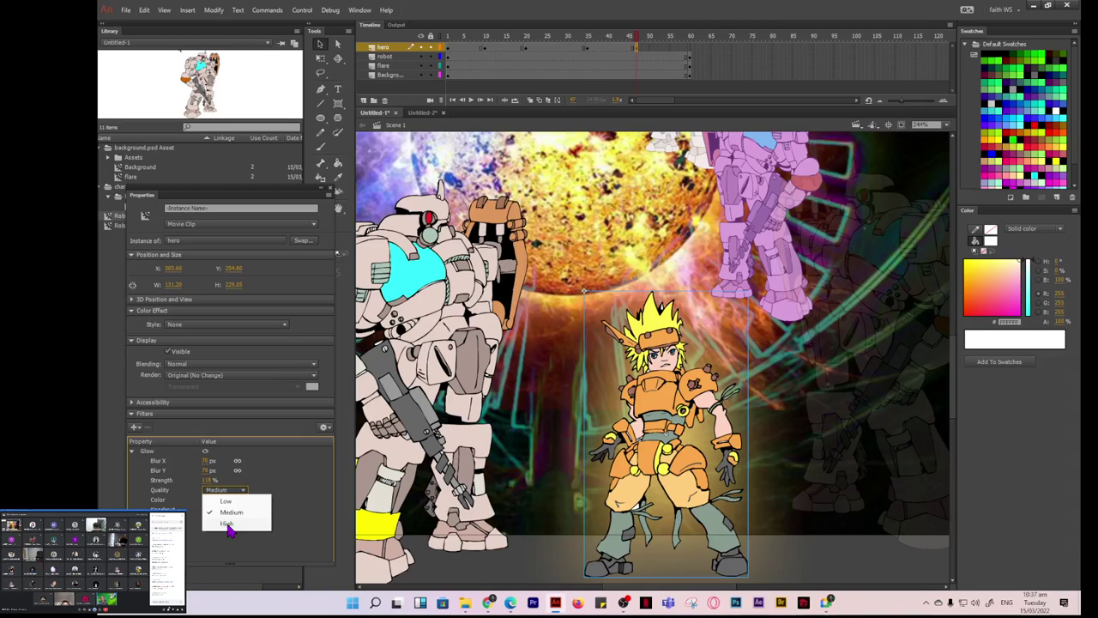
click(227, 521)
drag(211, 480, 207, 461)
click(207, 470)
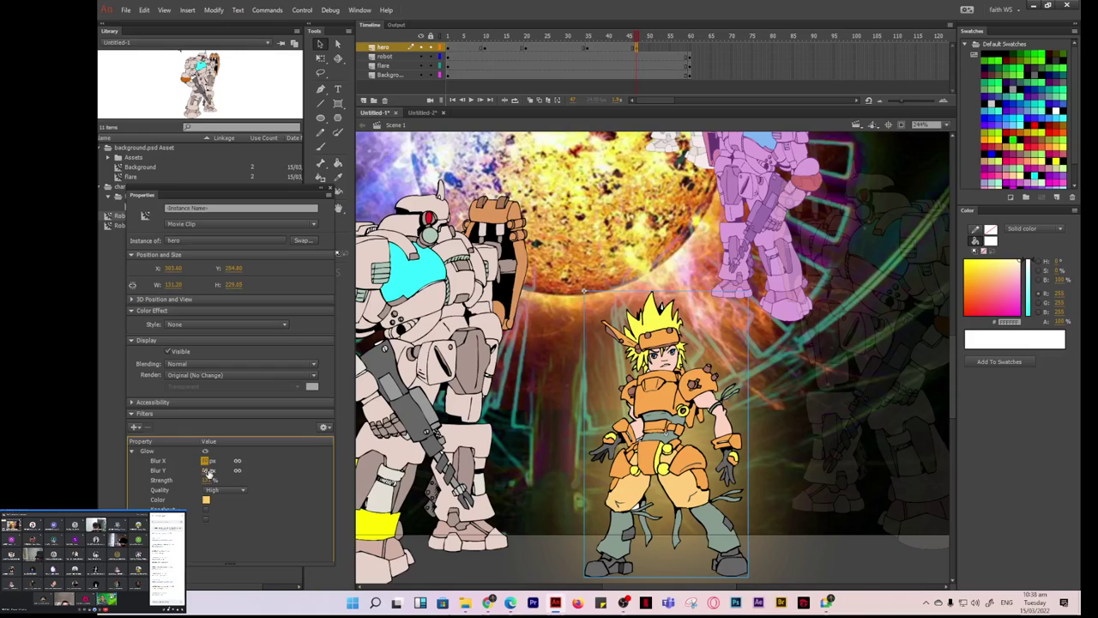
click(205, 461)
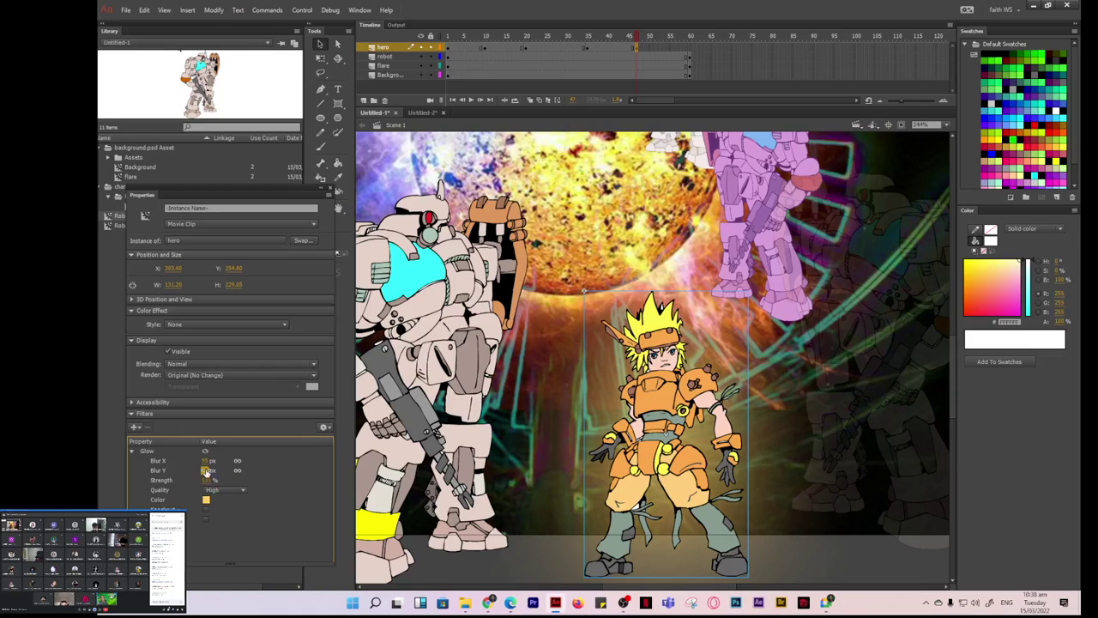
Try red as the hero's glow color at frame 47, and set it to orange instead.
click(206, 500)
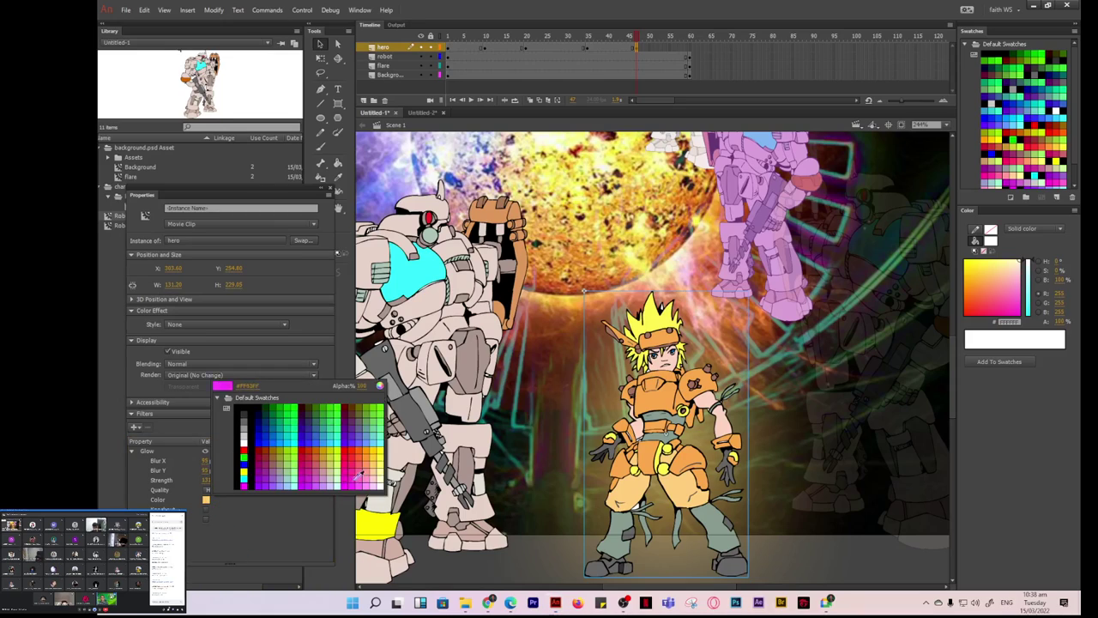
click(353, 449)
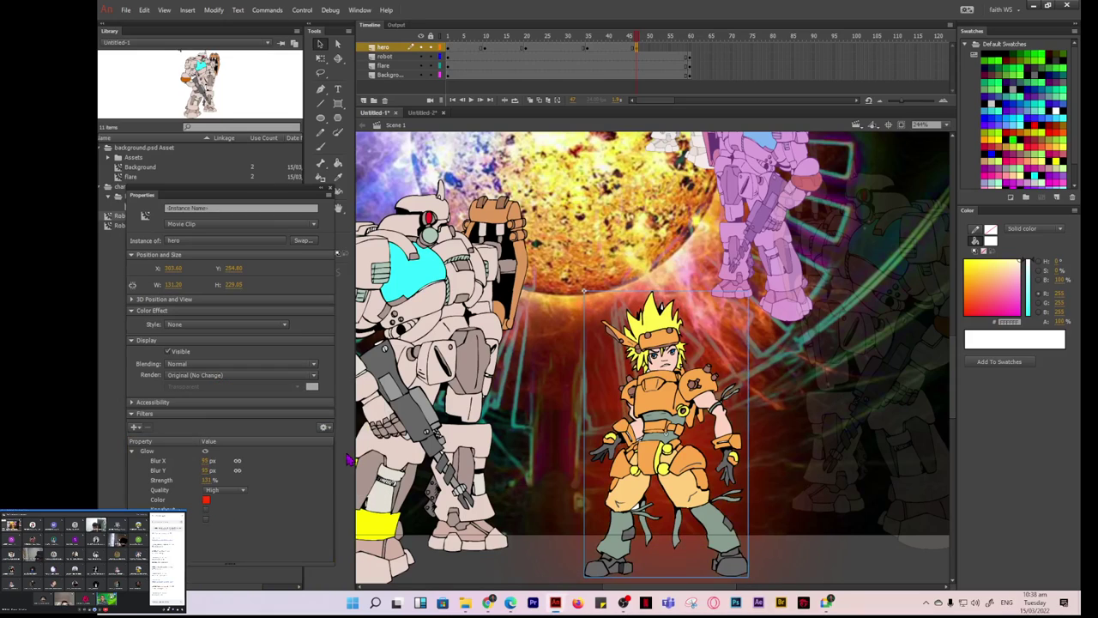
click(206, 500)
click(370, 449)
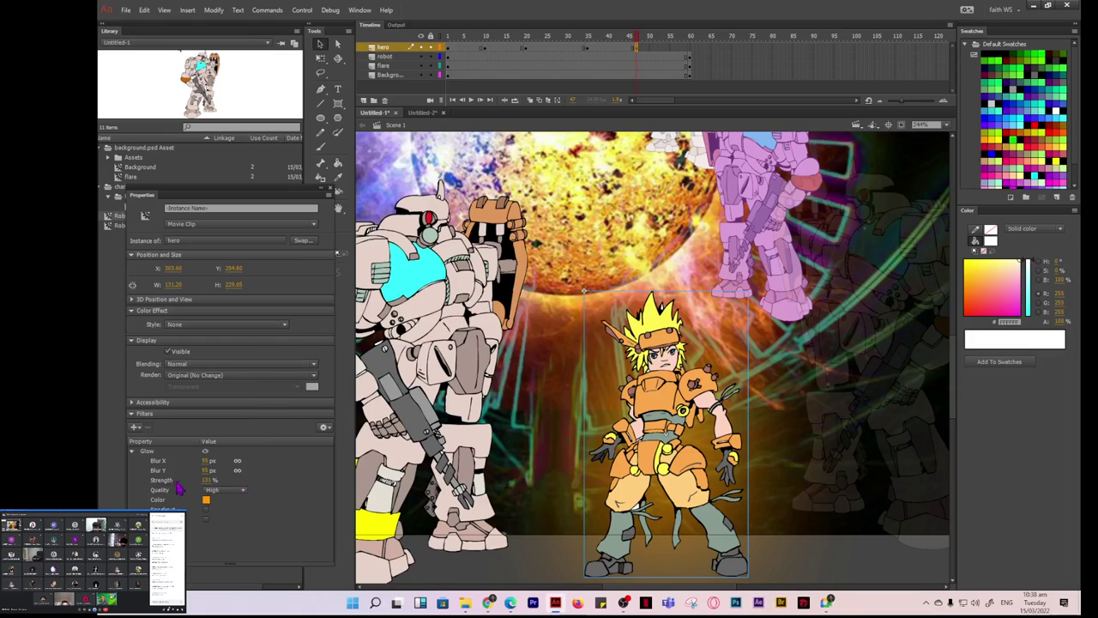
Add a Blur filter to the hero at frame 47 and reduce its blur to about 2 px.
click(135, 428)
click(151, 460)
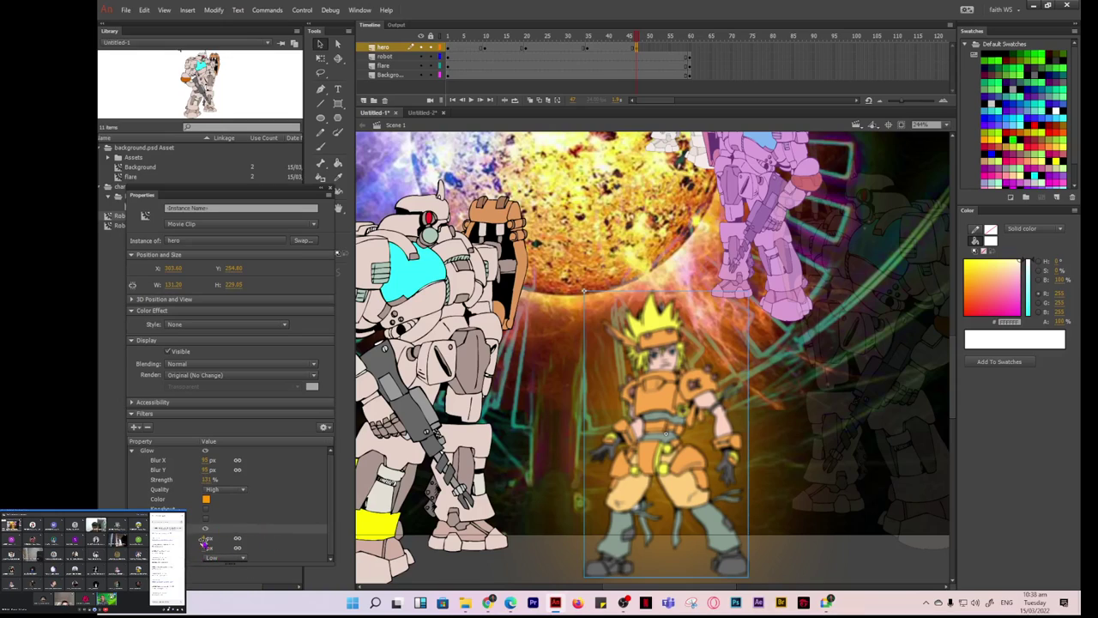
drag(204, 541, 200, 538)
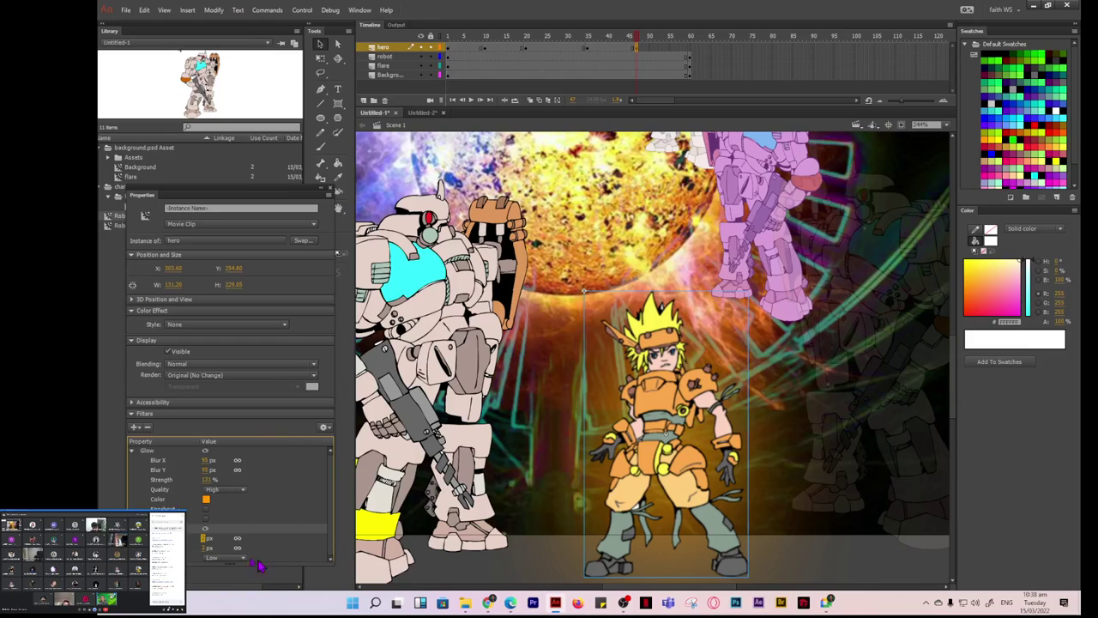
Insert a keyframe at frame 60 of the hero layer and increase the hero's glow blur to about 113 px.
click(690, 52)
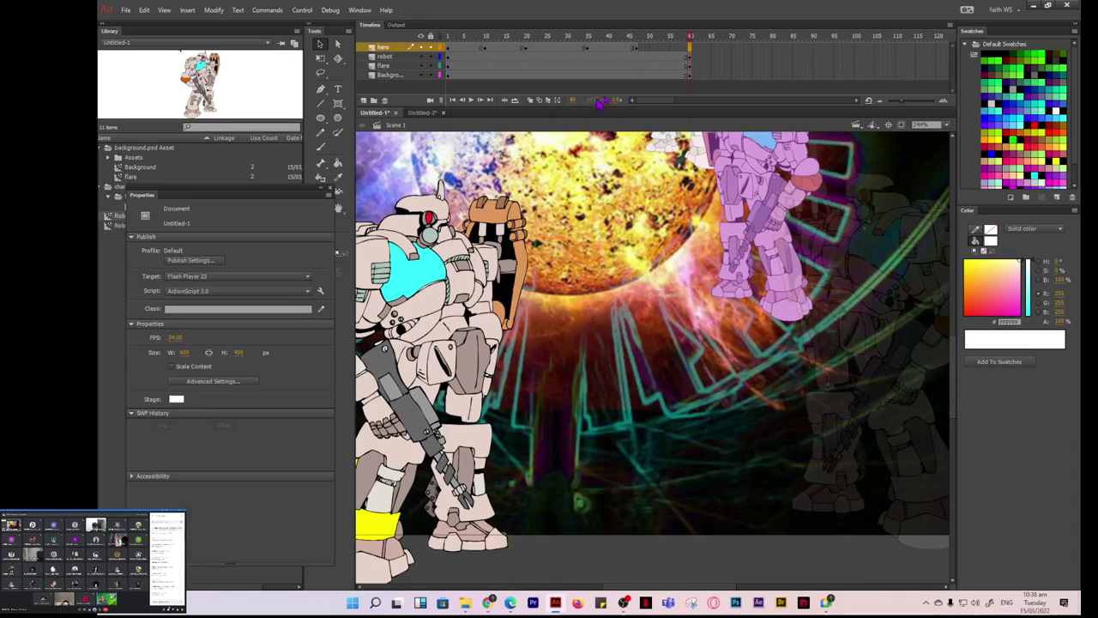
right_click(691, 49)
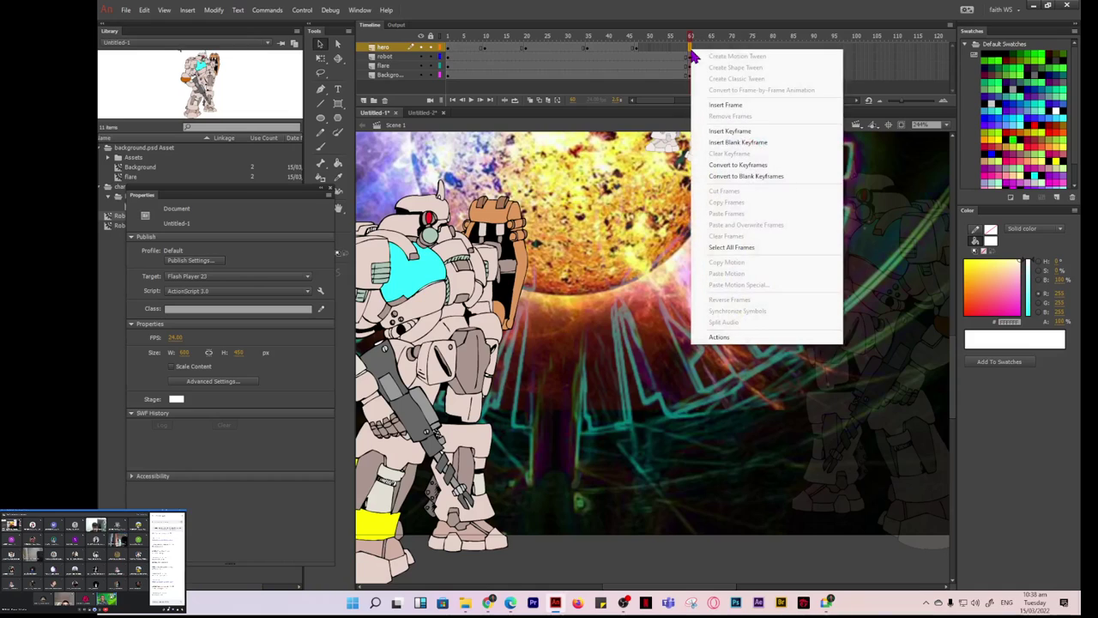
click(732, 131)
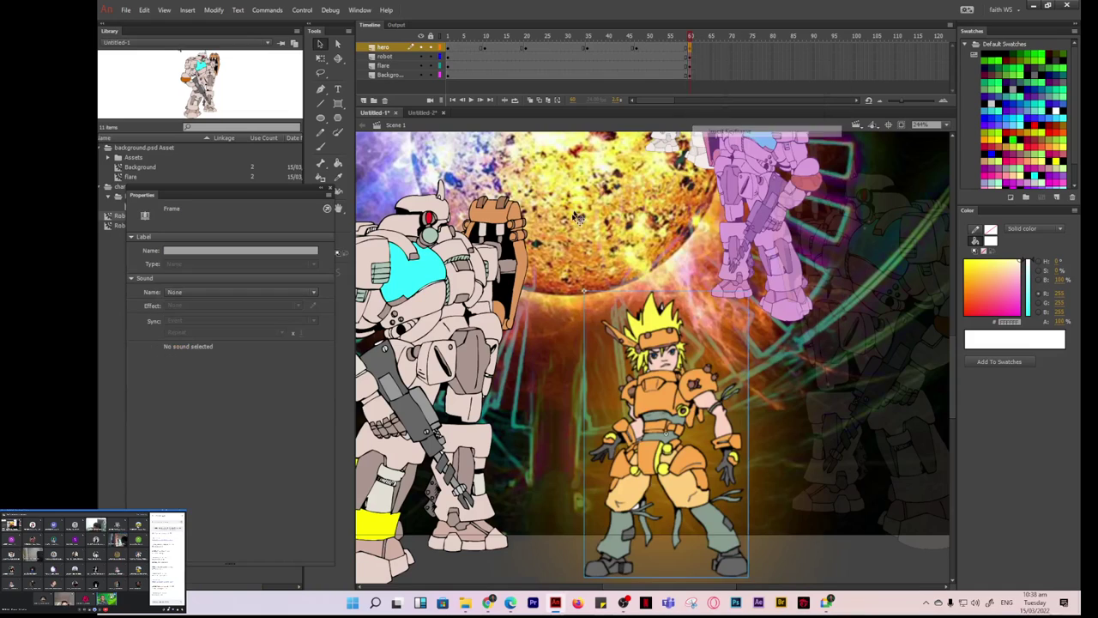
click(635, 414)
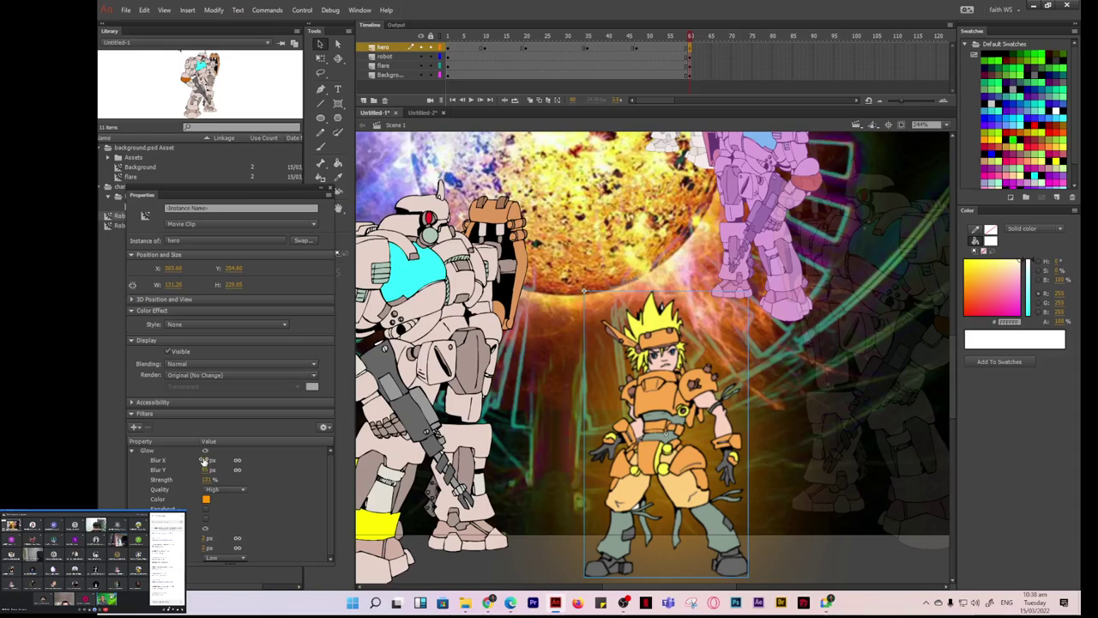
drag(204, 462, 211, 463)
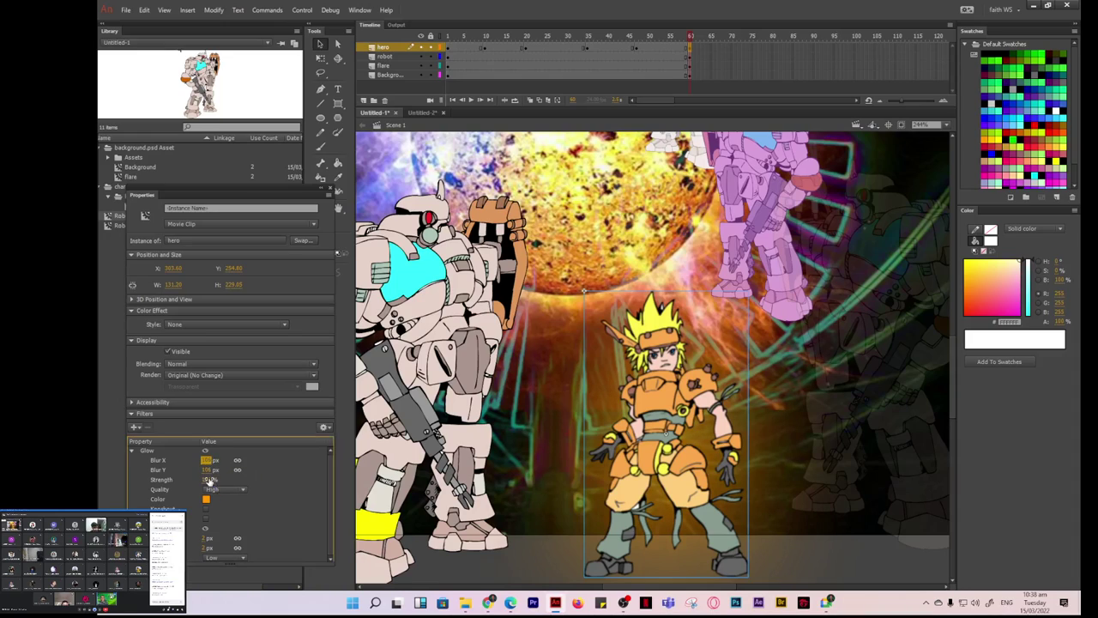
click(206, 470)
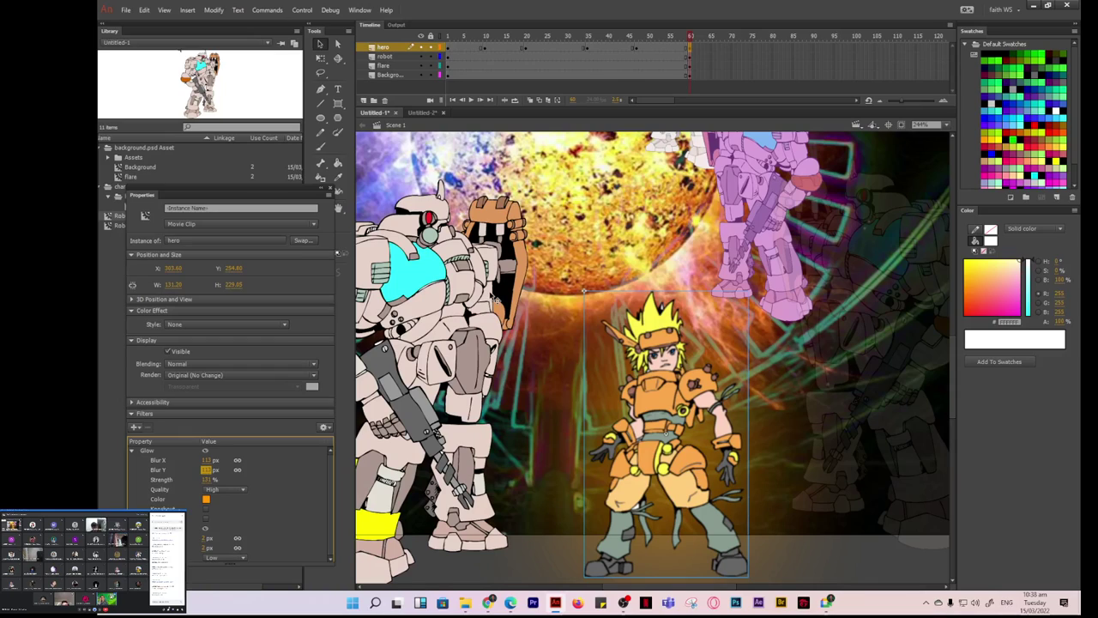
Increase the hero's Blur filter at frame 60 to about 4 px horizontally and vertically.
click(205, 539)
click(205, 539)
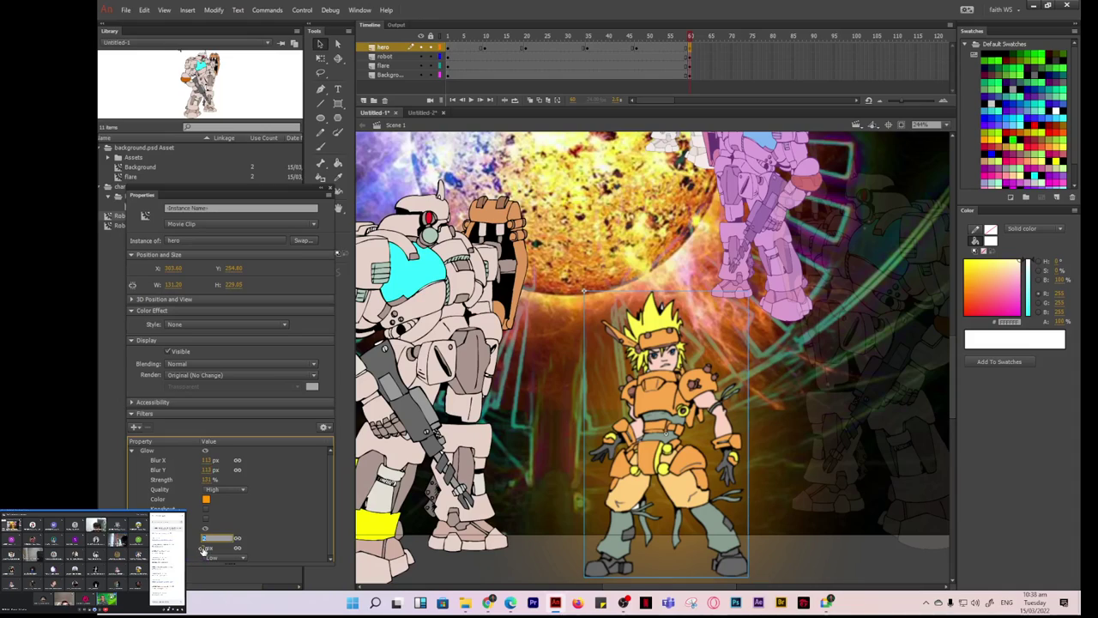
key(Return)
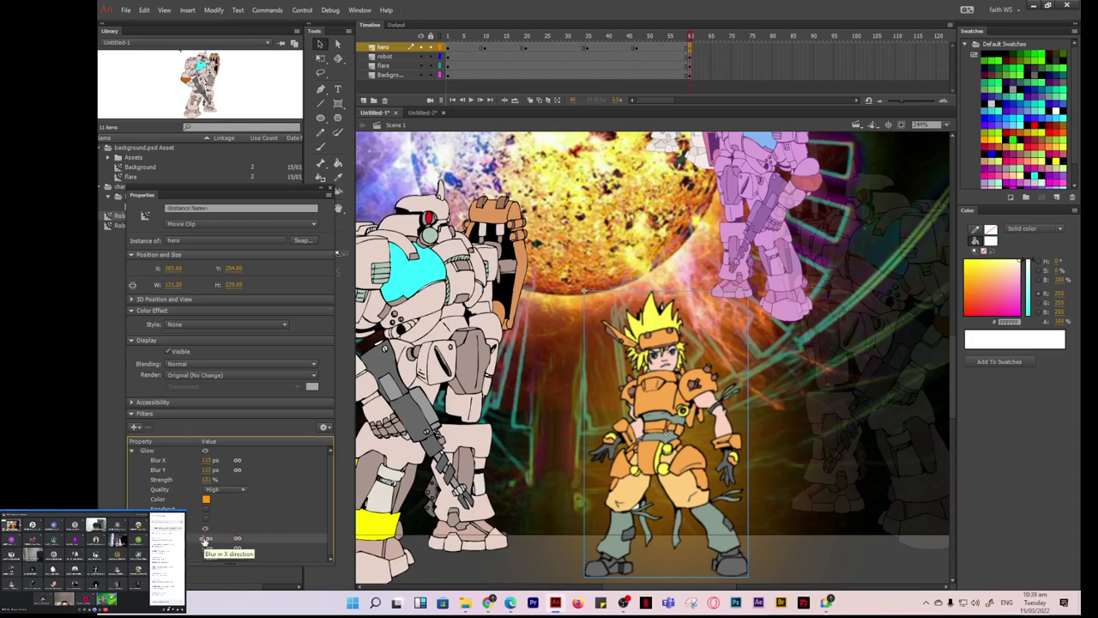
drag(203, 539, 207, 542)
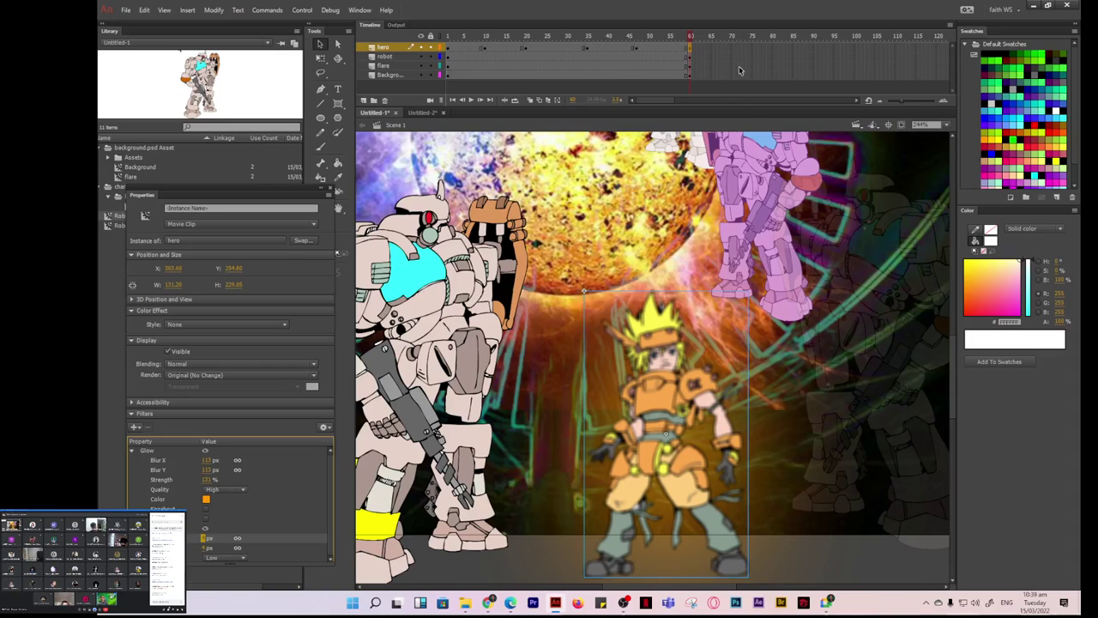
Play the timeline from frame 1 to preview the hero's glow and blur animation.
click(450, 49)
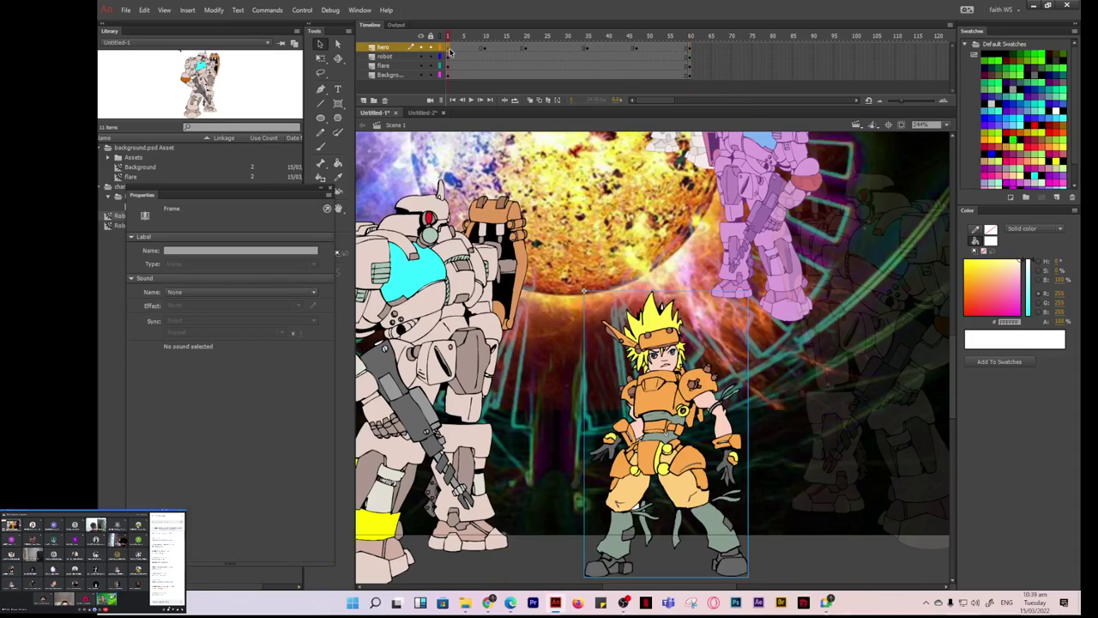
click(471, 100)
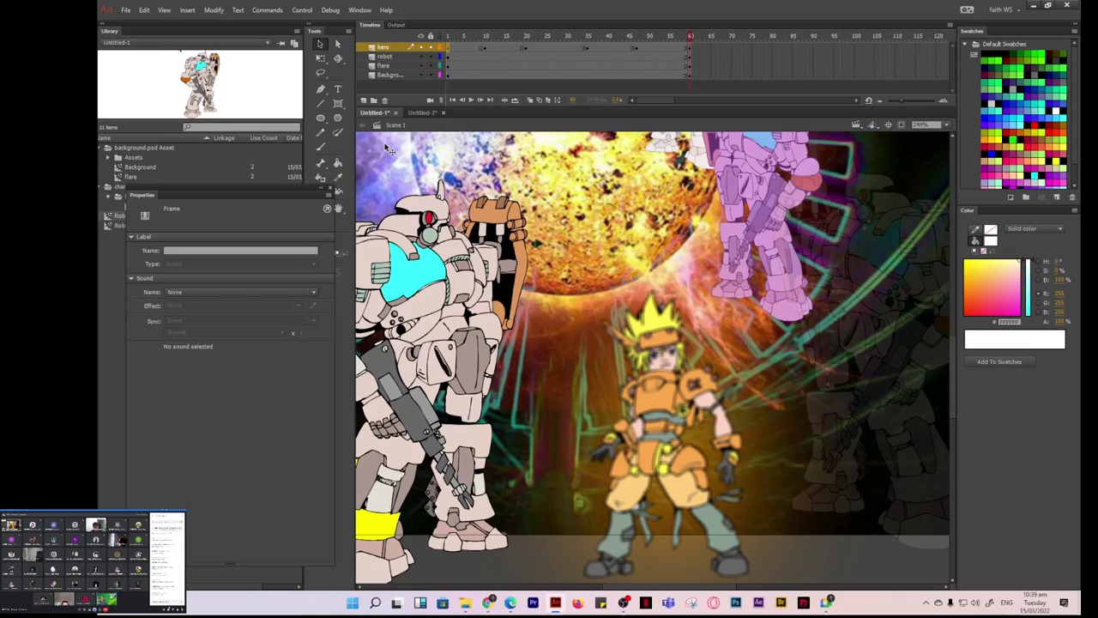
click(470, 101)
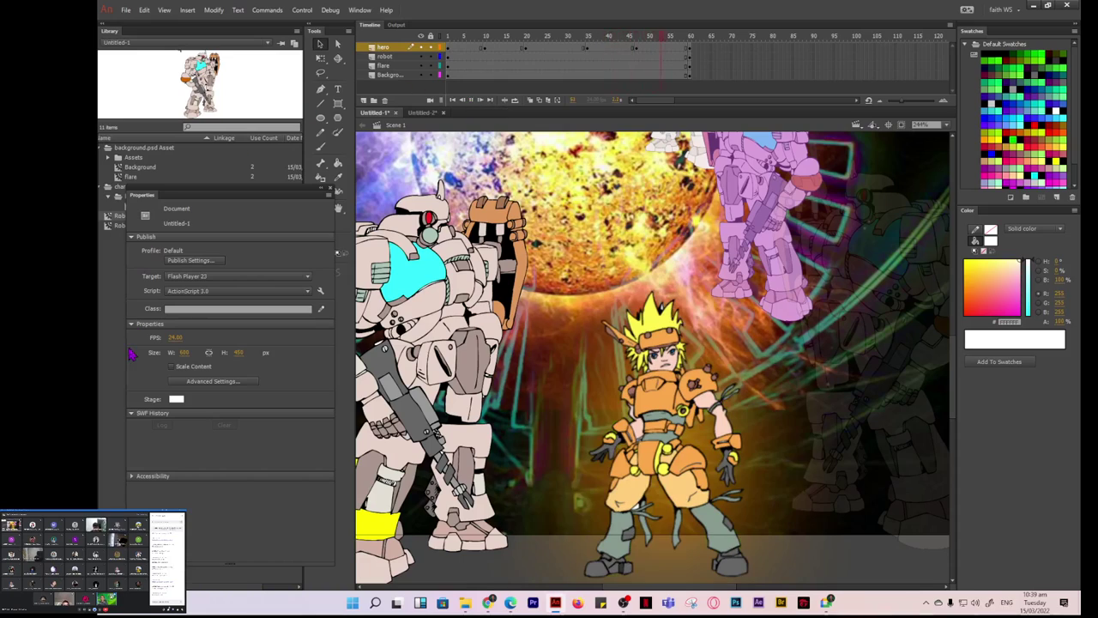
click(446, 49)
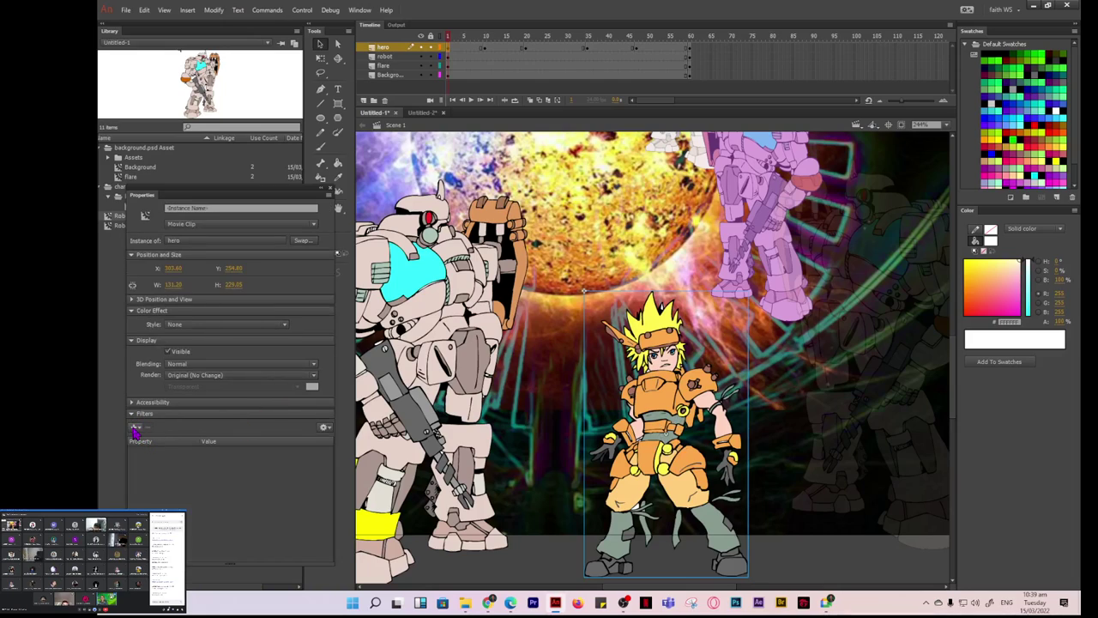
click(136, 427)
click(136, 427)
click(580, 251)
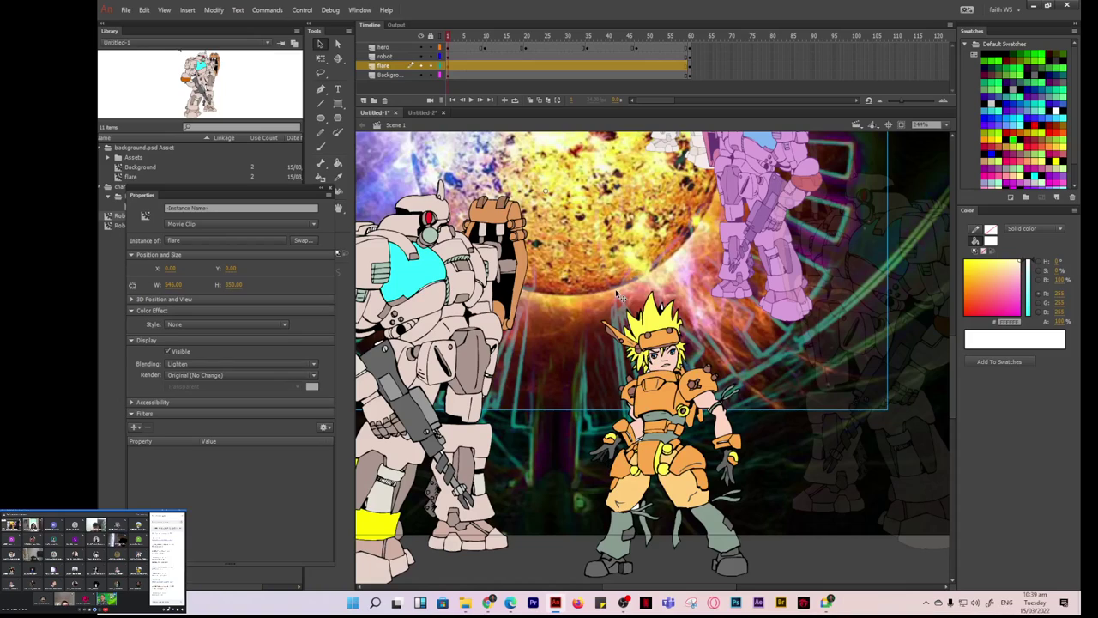
click(138, 432)
click(260, 482)
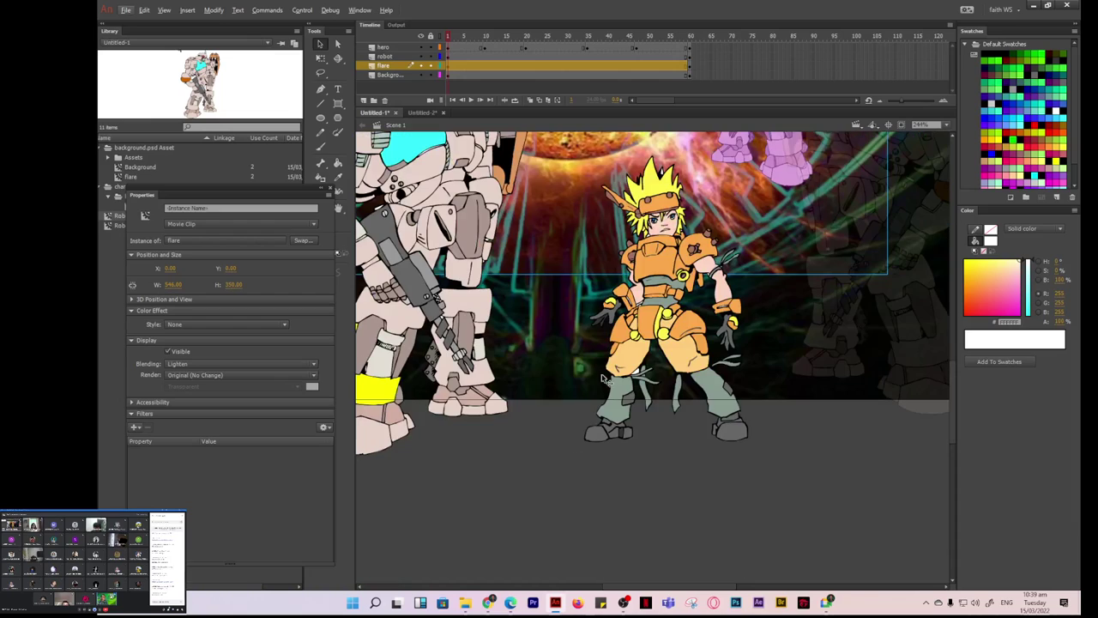
Enlarge the hero at frame 10 with Free Transform to about 152 px wide and 266 px high.
scroll(567, 412, down, 2)
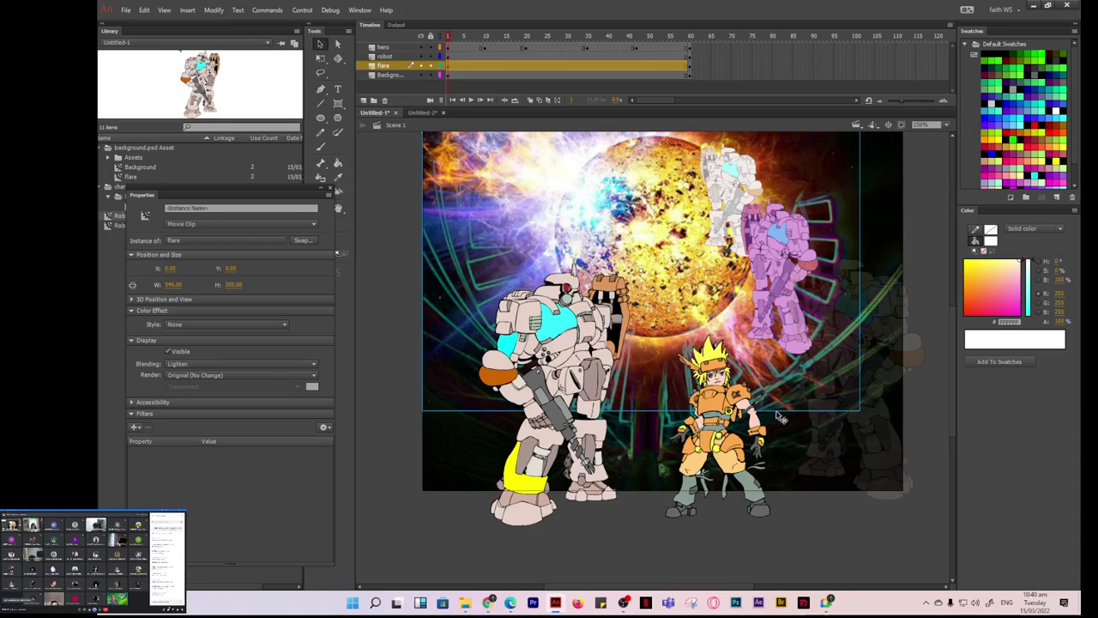
click(712, 416)
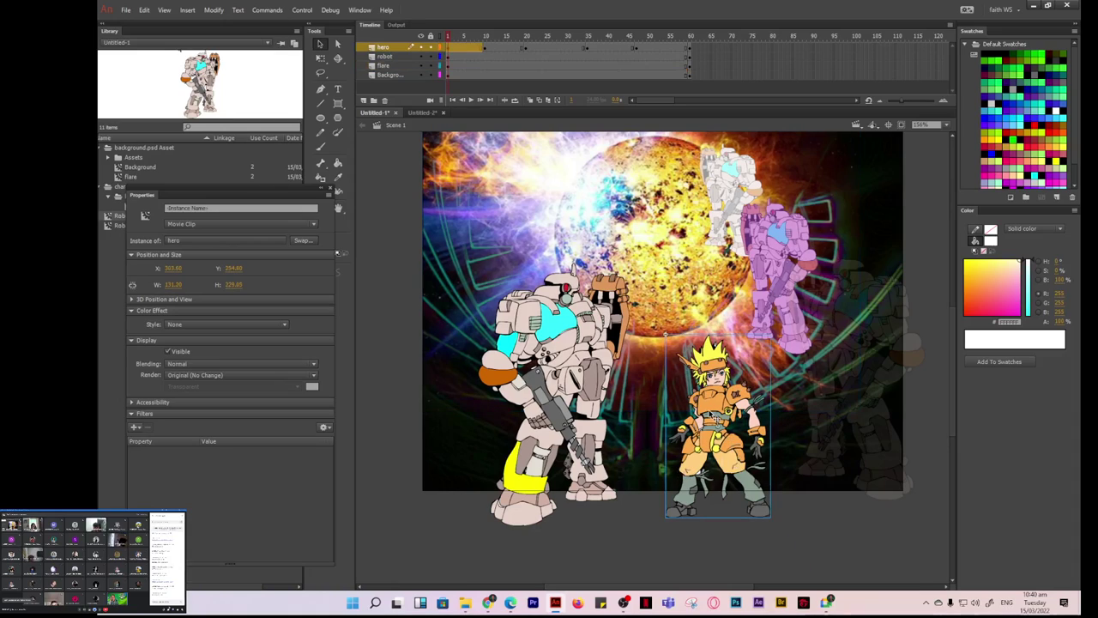
click(486, 48)
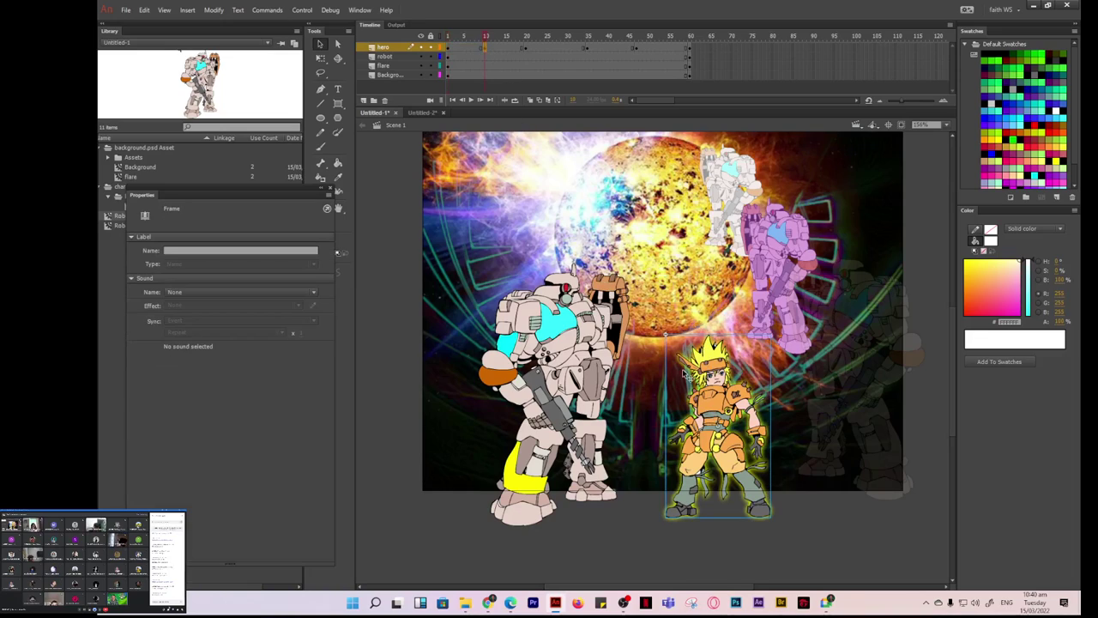
click(320, 57)
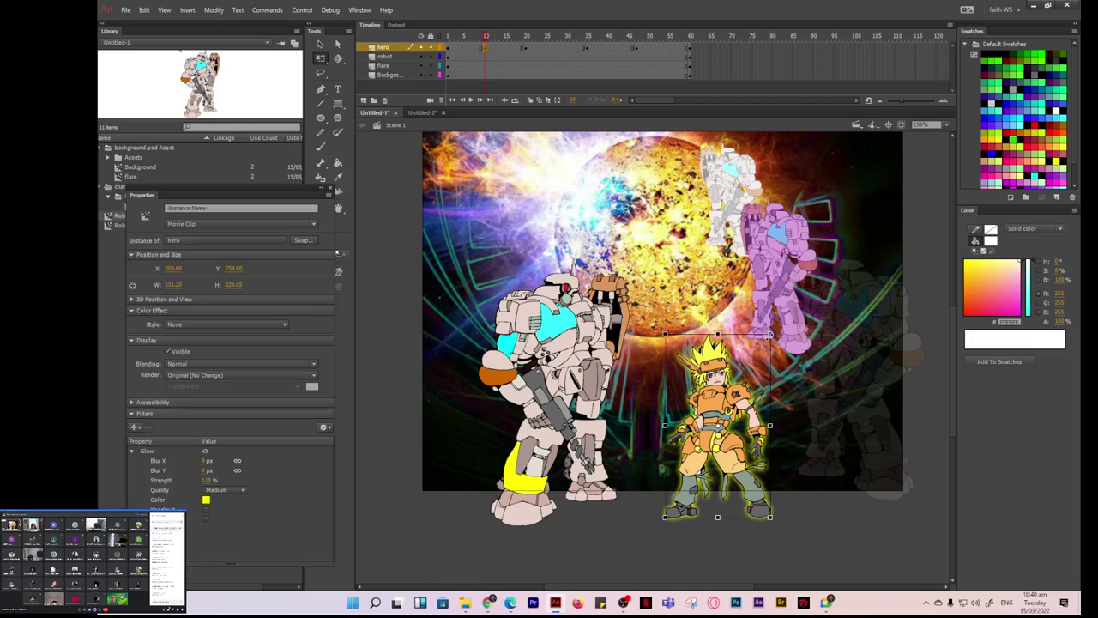
drag(772, 333, 778, 328)
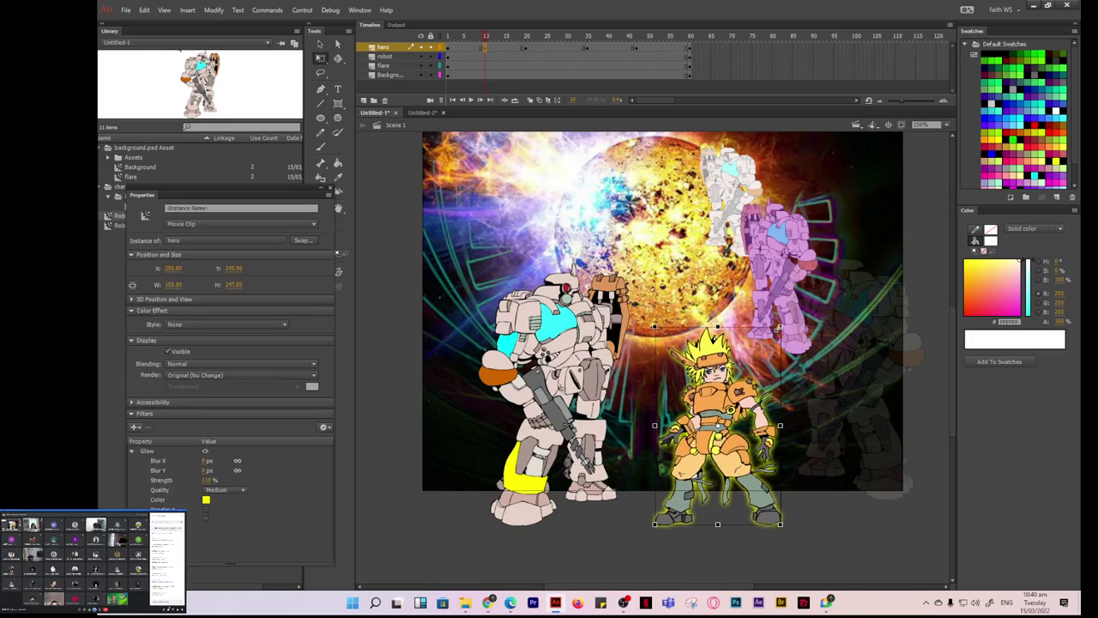
mouse_move(780, 328)
mouse_down()
mouse_move(769, 334)
mouse_move(782, 318)
mouse_up()
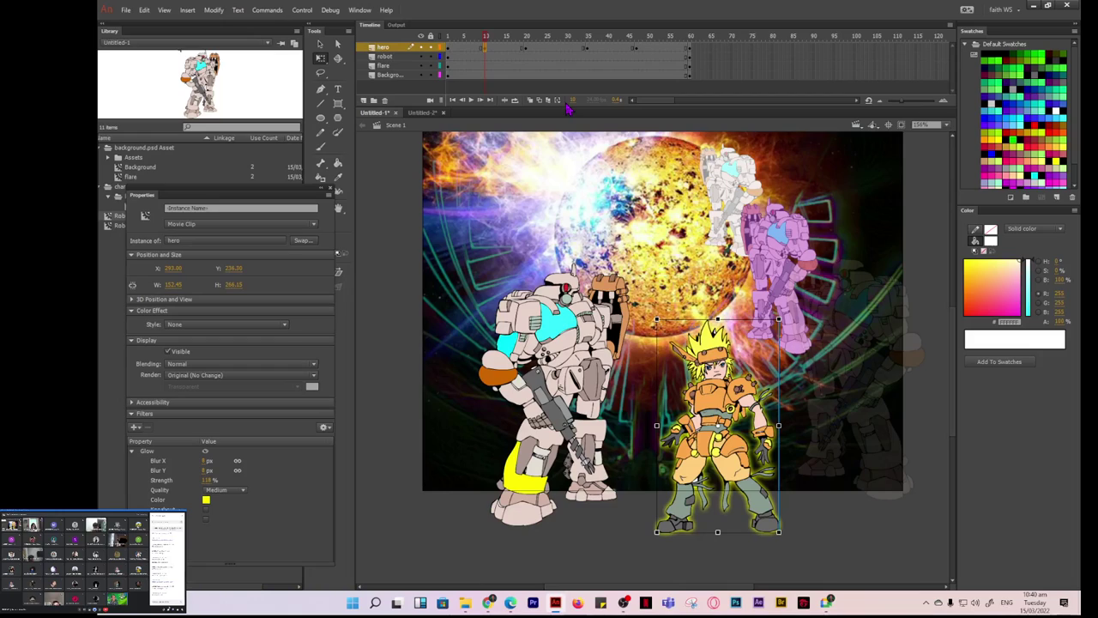
Shrink the robot to about 148 px wide and 257 px high, and insert a keyframe at frame 10 of the robot layer.
click(384, 56)
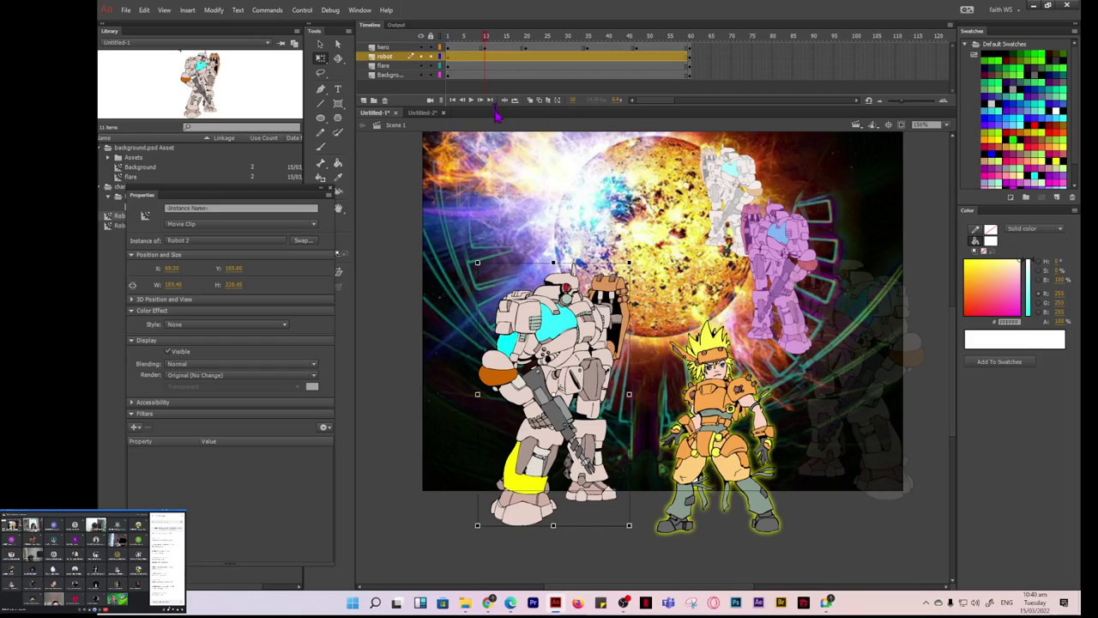
click(485, 57)
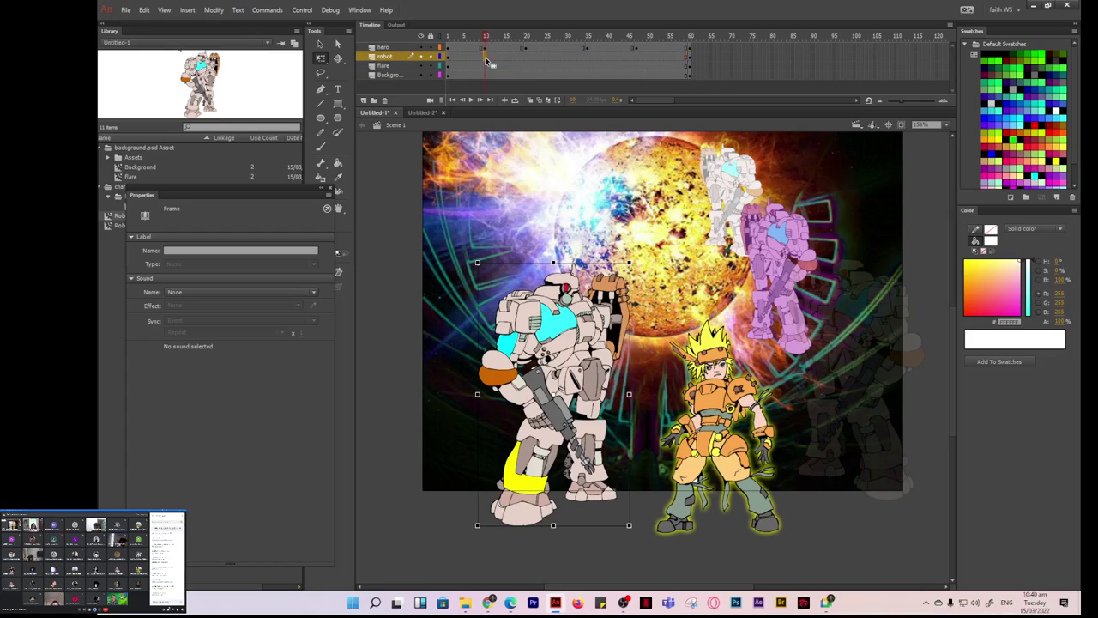
right_click(485, 58)
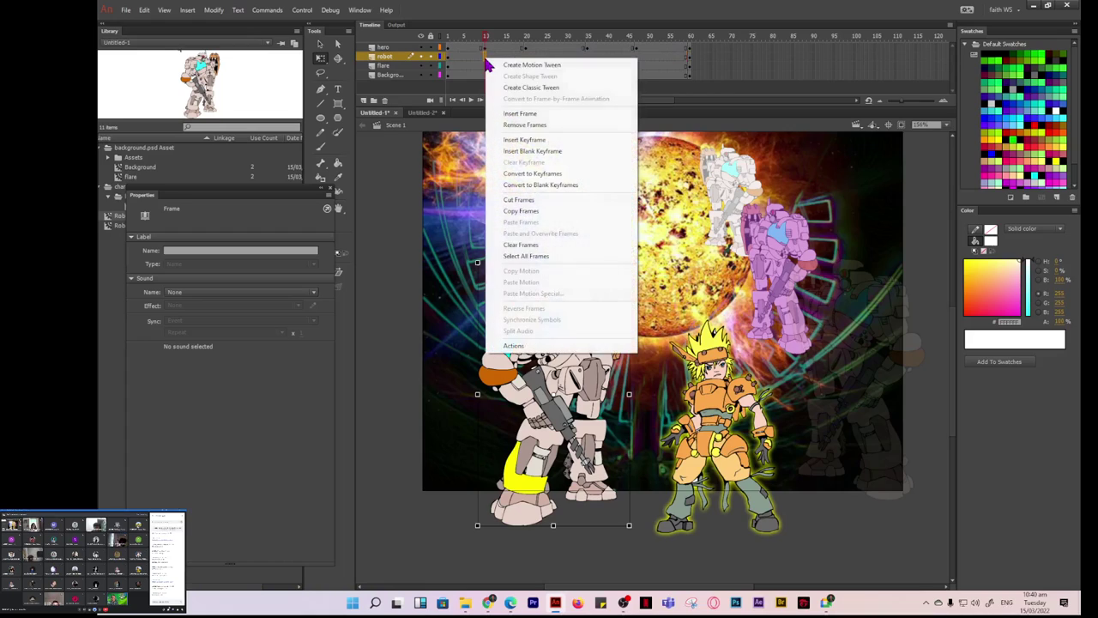
click(521, 115)
drag(629, 263, 613, 292)
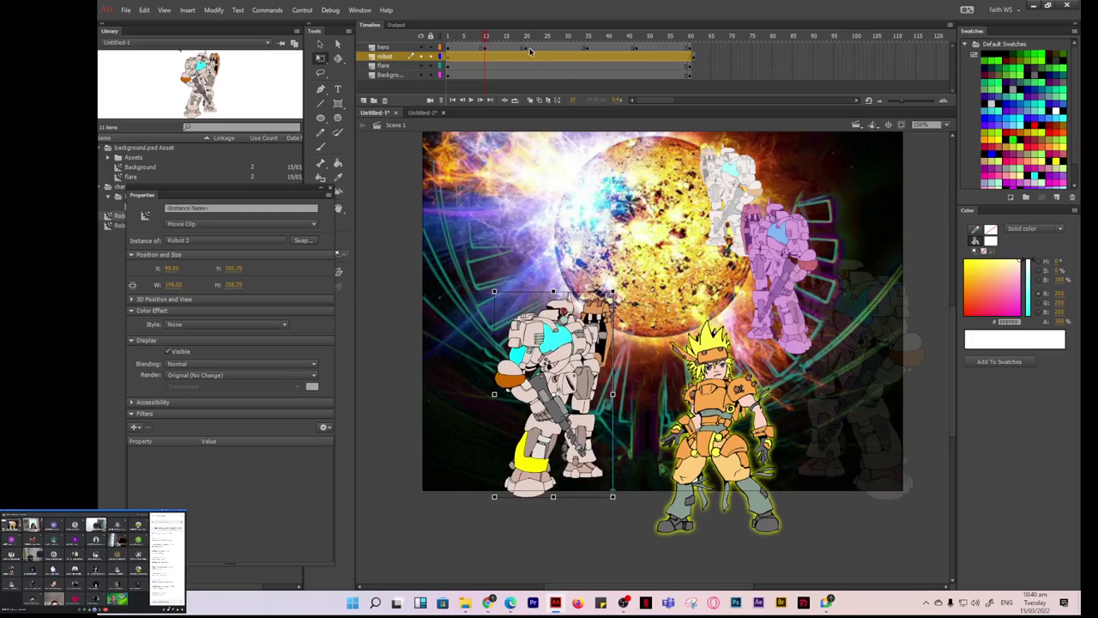
right_click(485, 58)
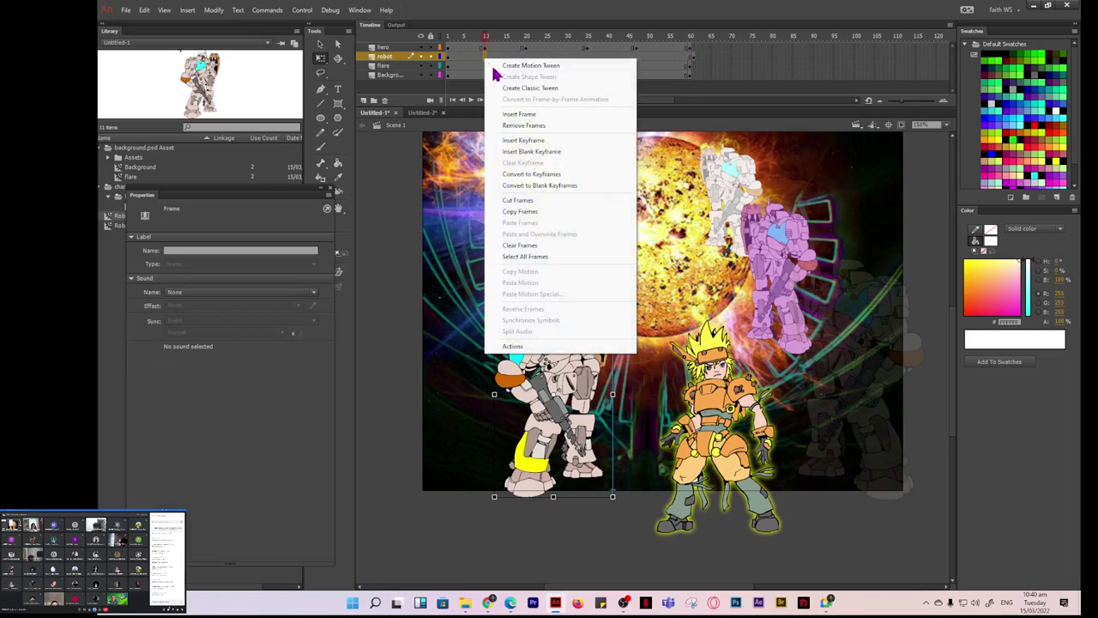
click(520, 141)
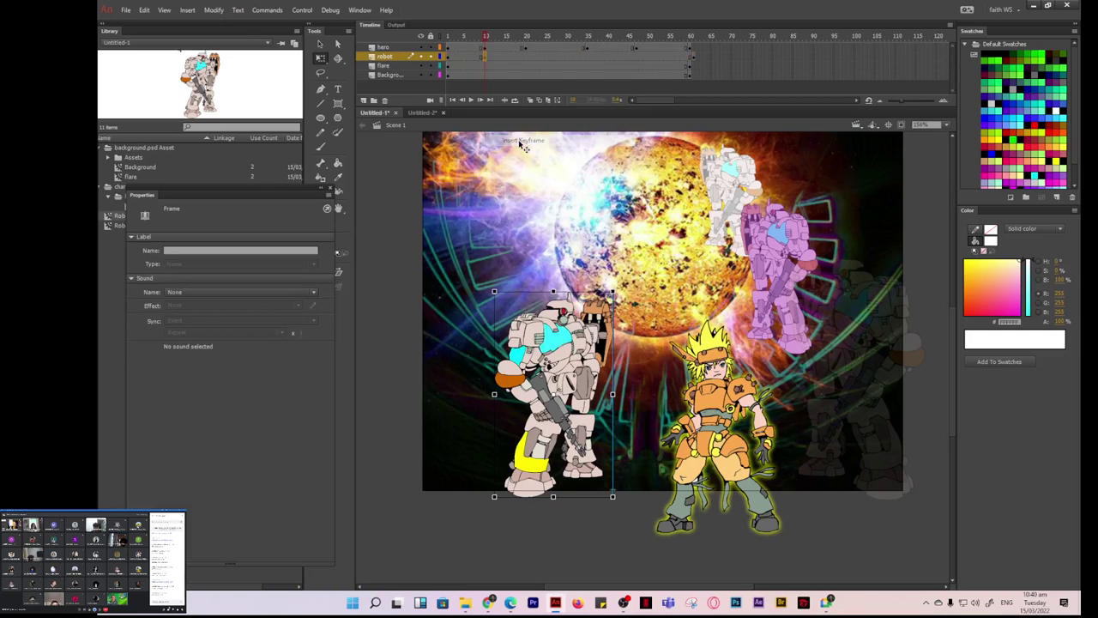
Enlarge the hero proportionally with Free Transform at its frame 20 keyframe and further at its frame 35 keyframe.
click(526, 50)
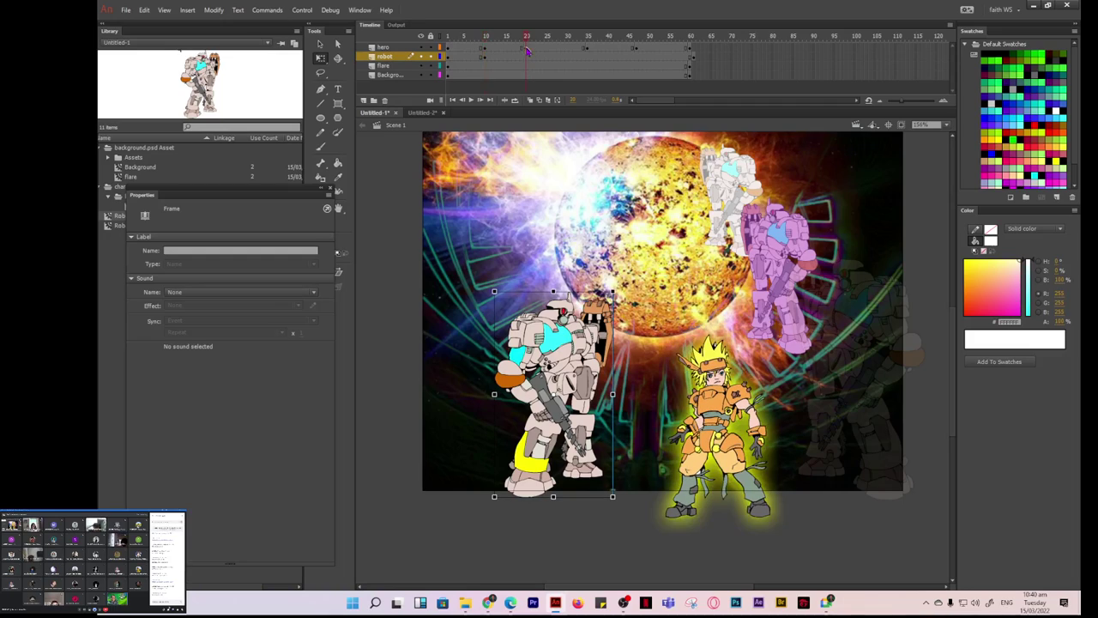
click(526, 47)
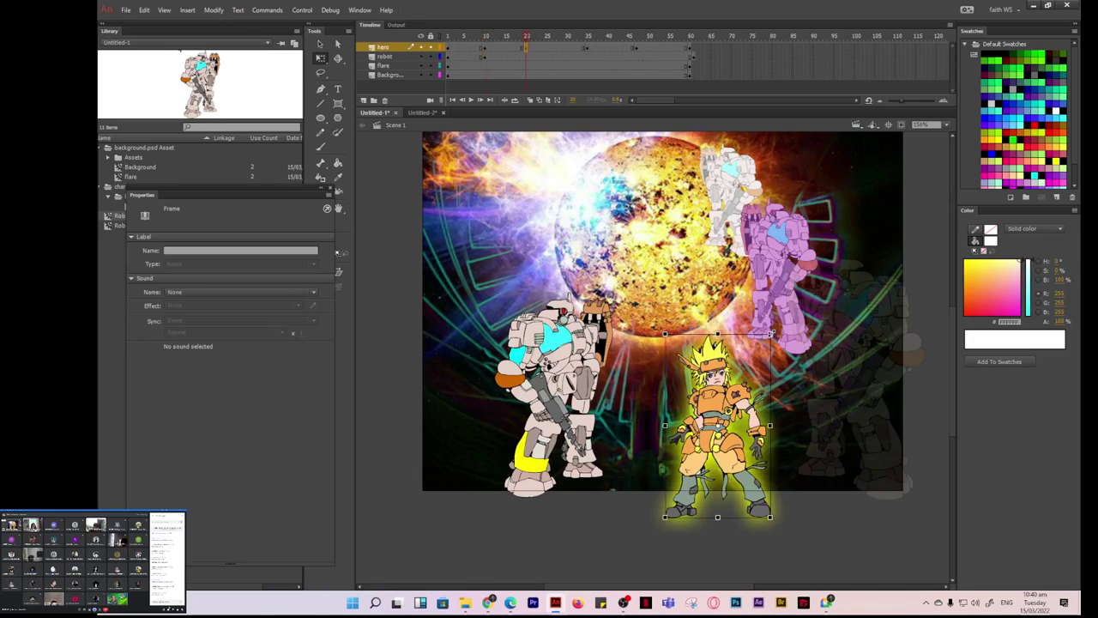
drag(770, 333, 786, 305)
click(588, 48)
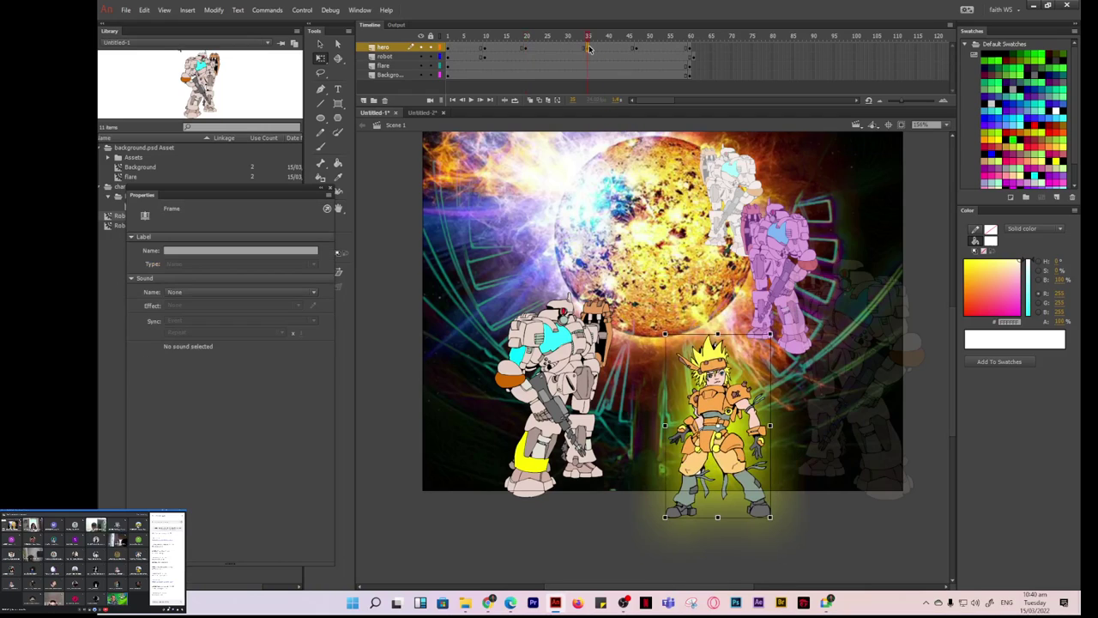
drag(770, 333, 797, 287)
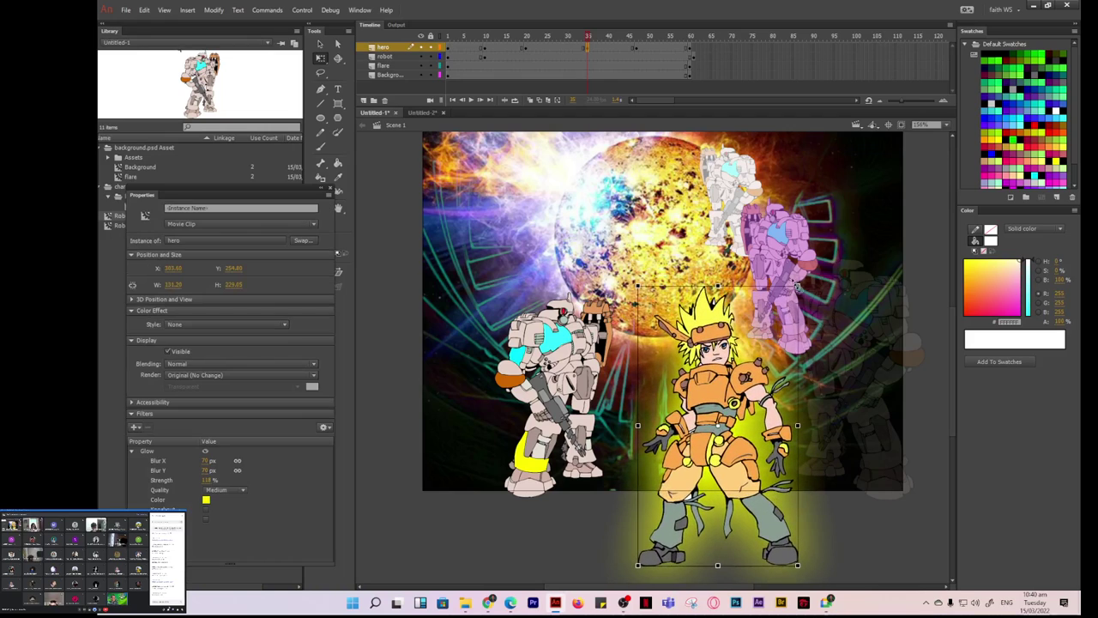
Enlarge the hero at frame 47 to about 440 px high and at frame 60 to about 317 by 554 px.
click(636, 48)
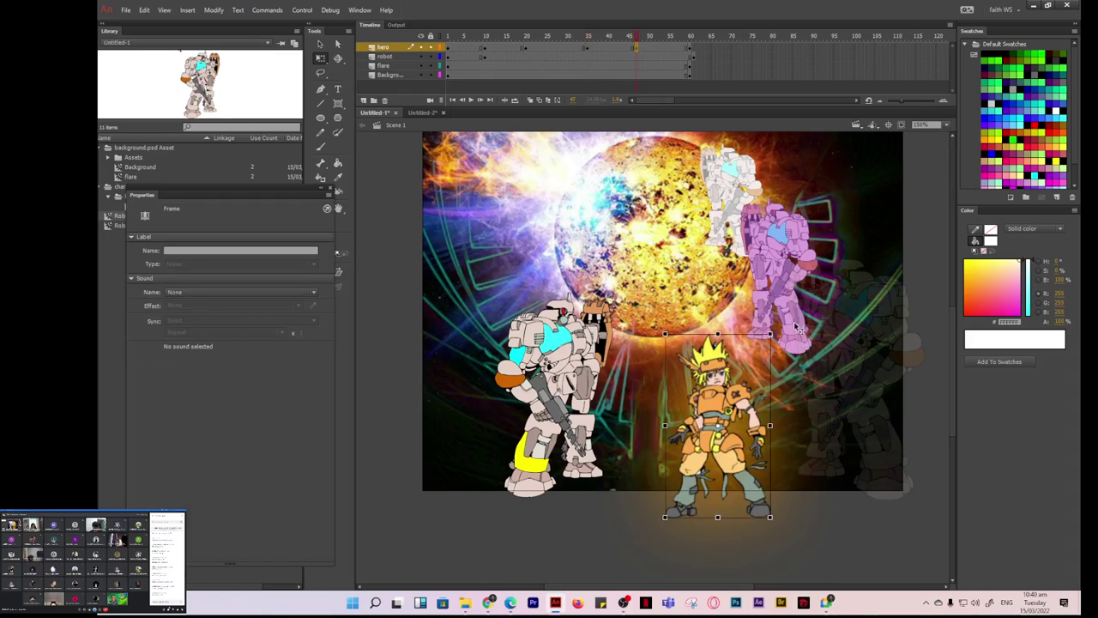
drag(770, 333, 818, 249)
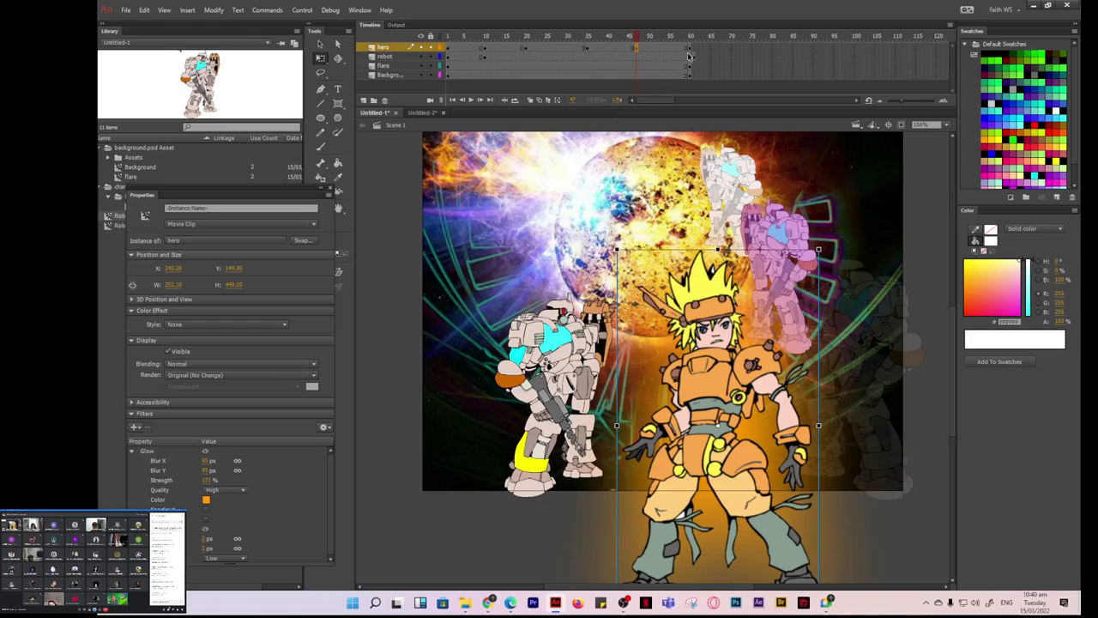
click(692, 78)
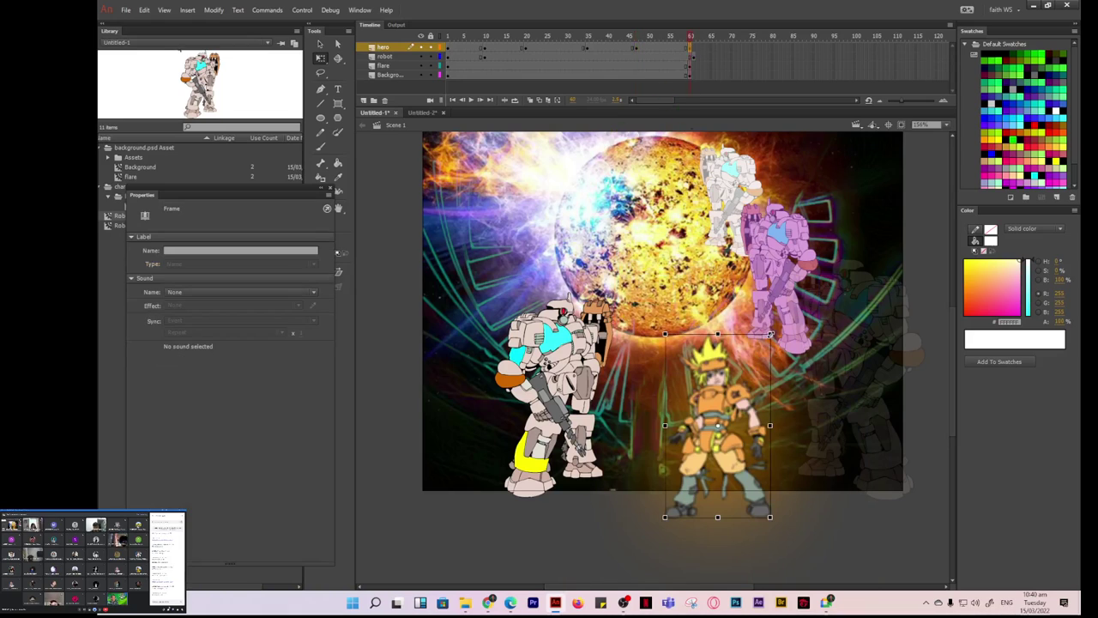
drag(770, 333, 846, 202)
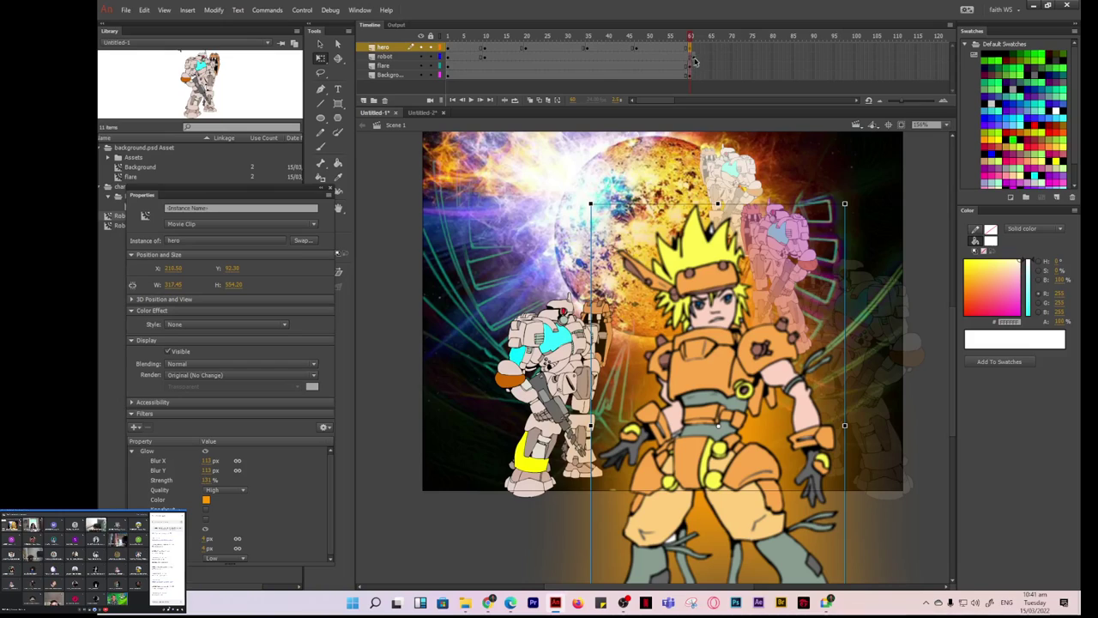
click(693, 74)
click(691, 66)
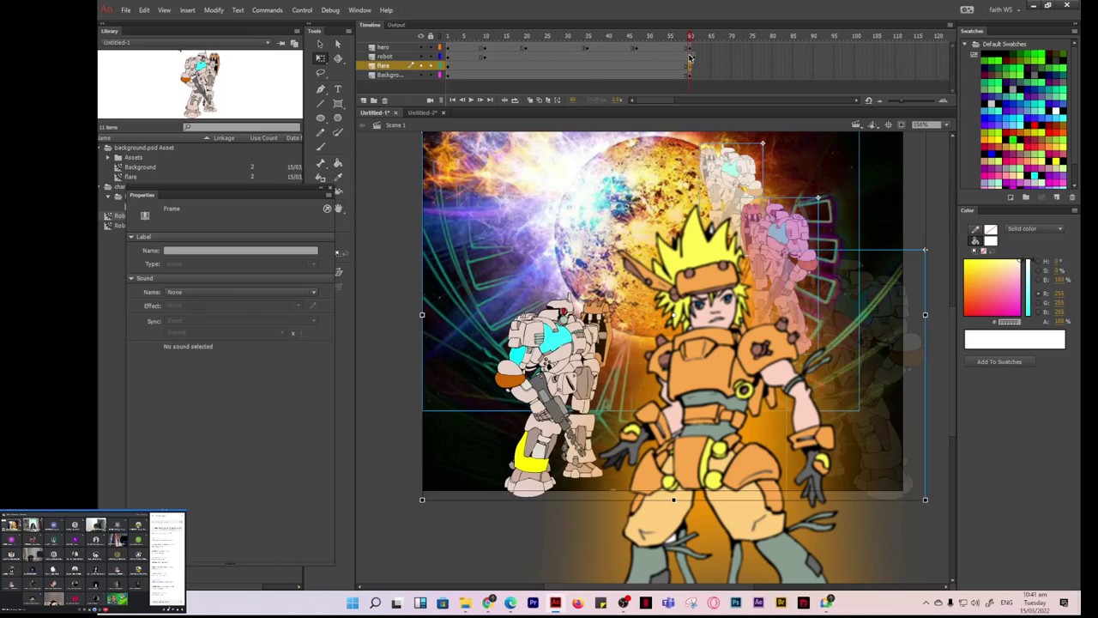
click(692, 48)
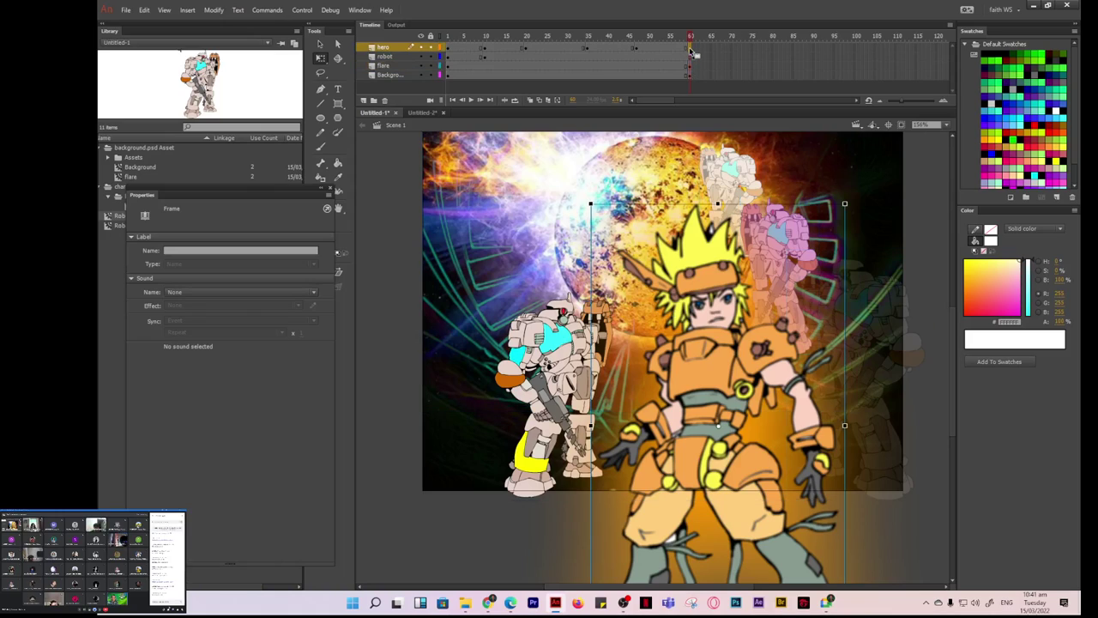
Return to frame 1 and test the movie in a maximized preview window, closing it after watching.
click(448, 49)
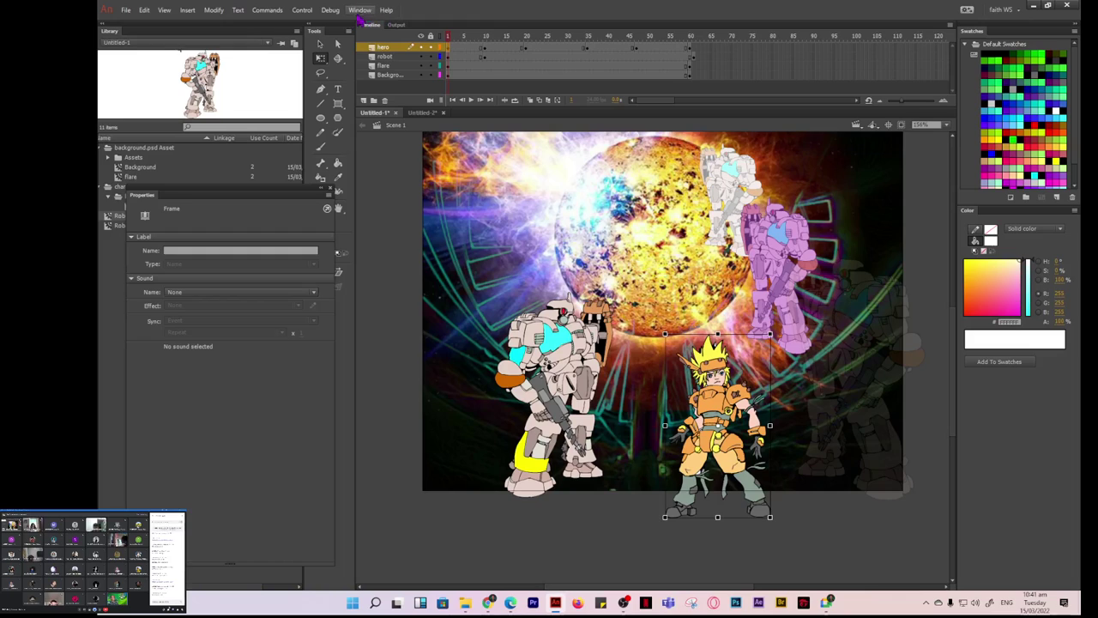
click(302, 10)
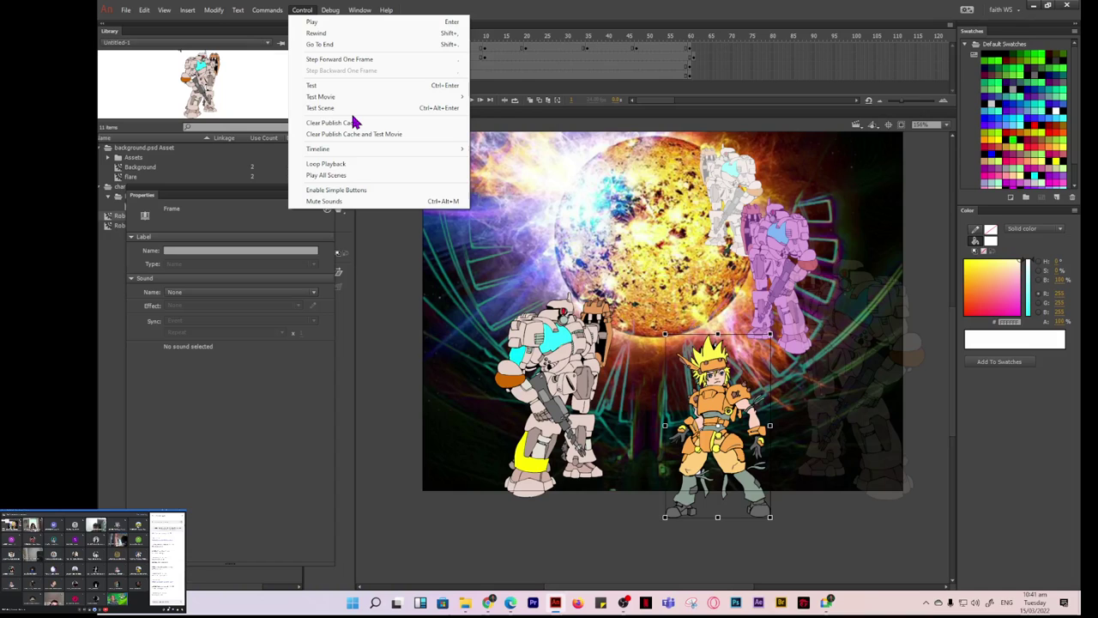
click(324, 86)
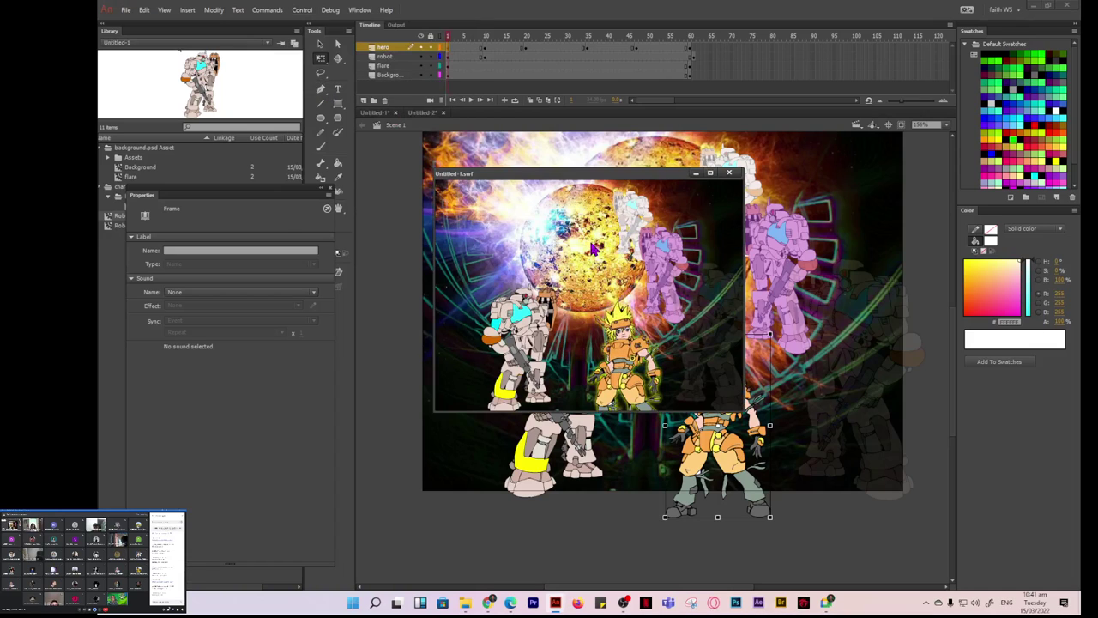
click(709, 172)
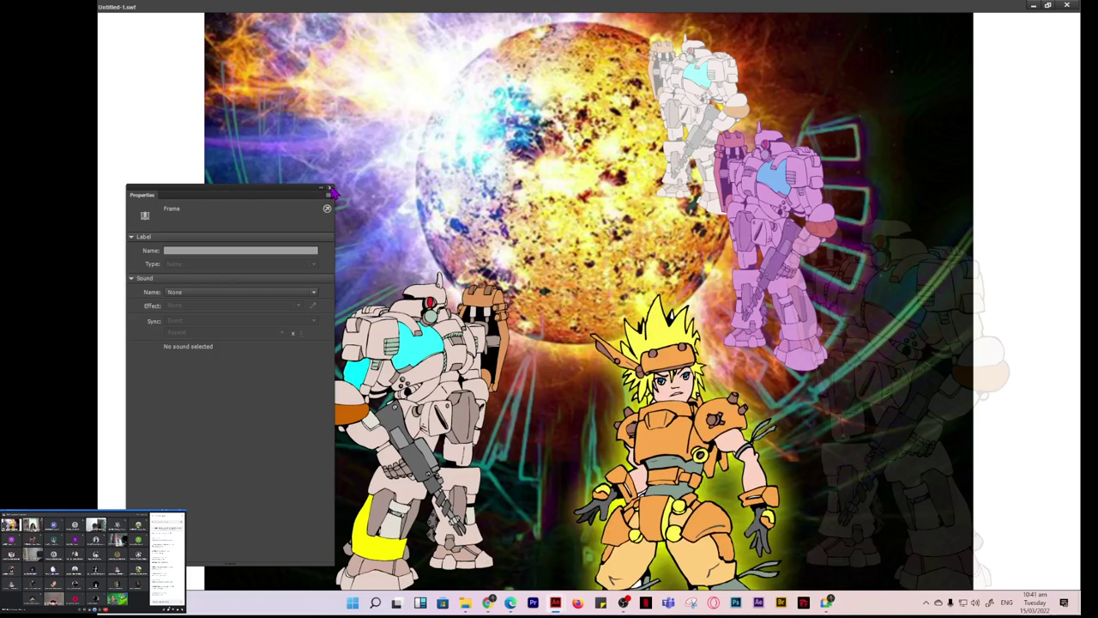
click(1068, 6)
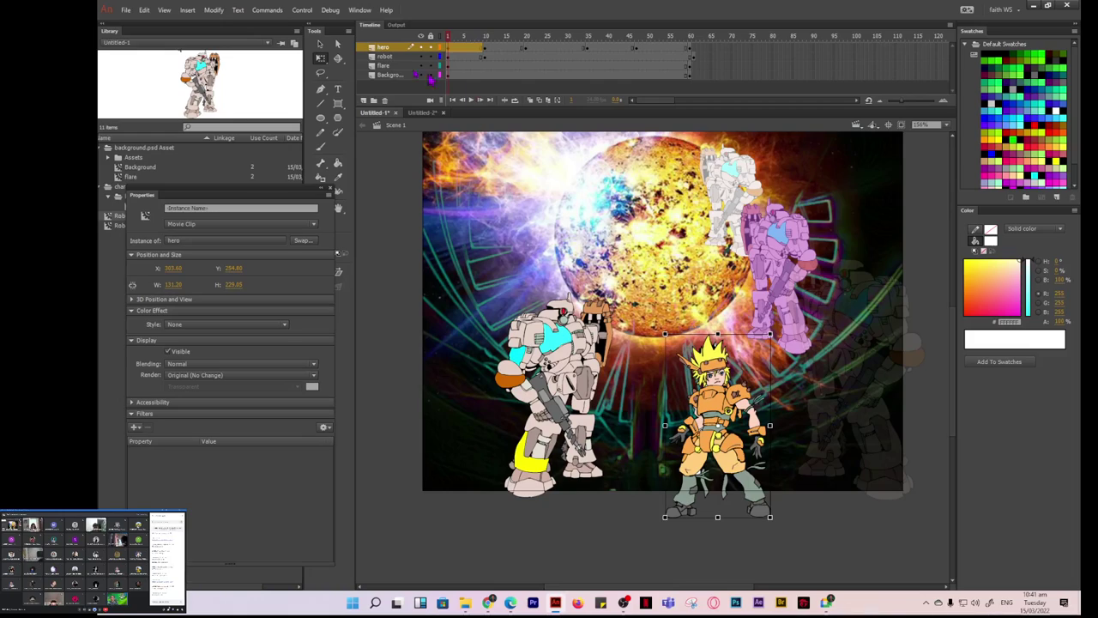
click(238, 11)
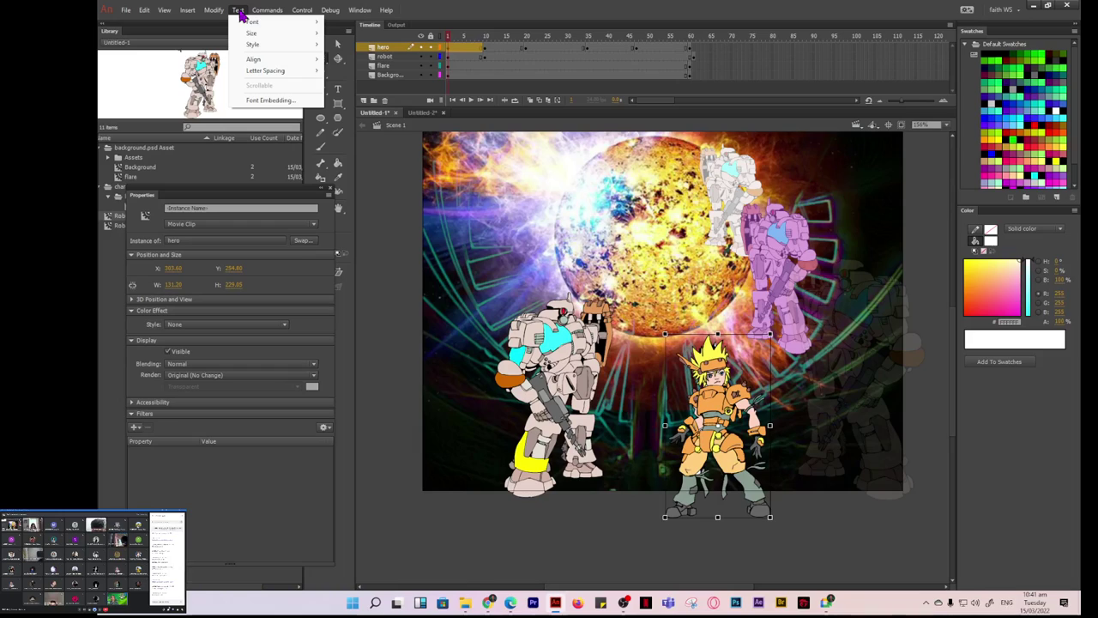
mouse_move(264, 12)
mouse_move(303, 15)
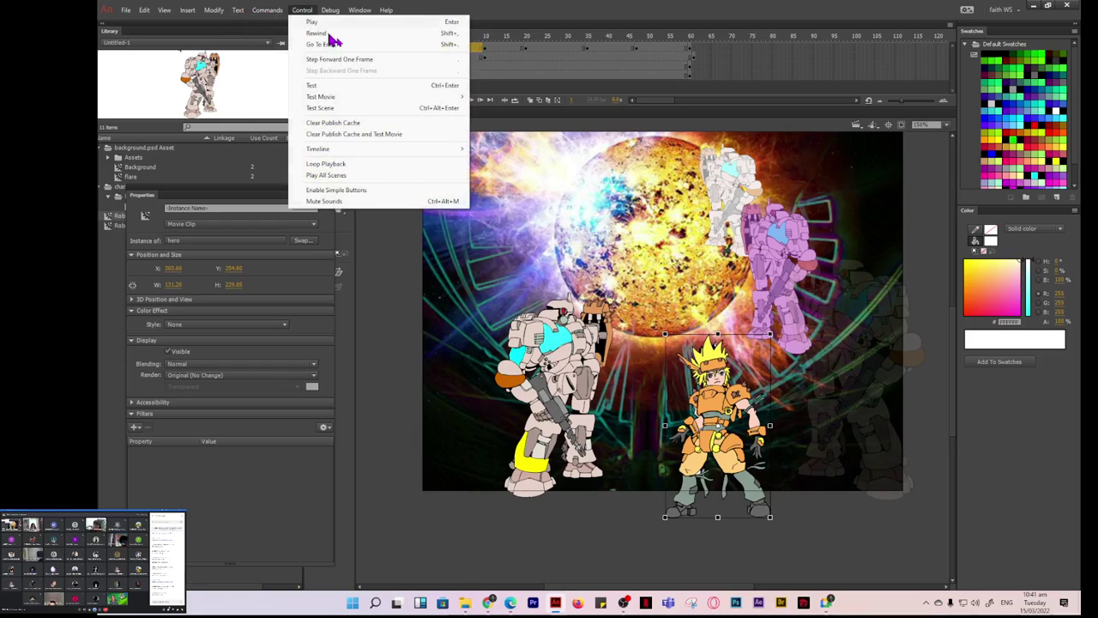
mouse_move(330, 99)
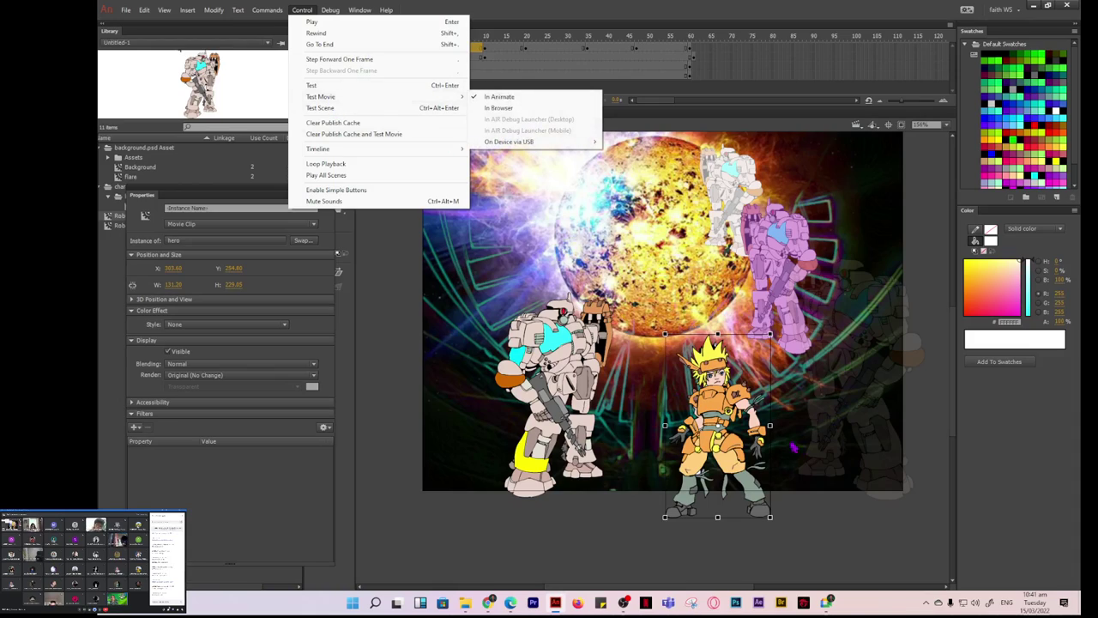
click(452, 527)
click(453, 528)
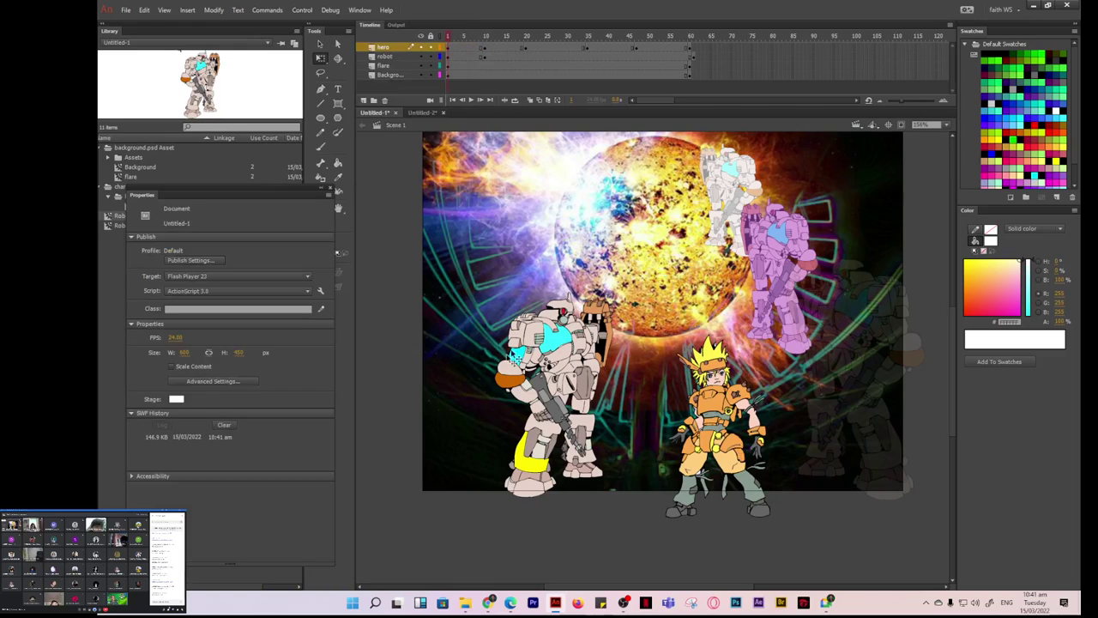
Test the movie in the browser.
click(303, 11)
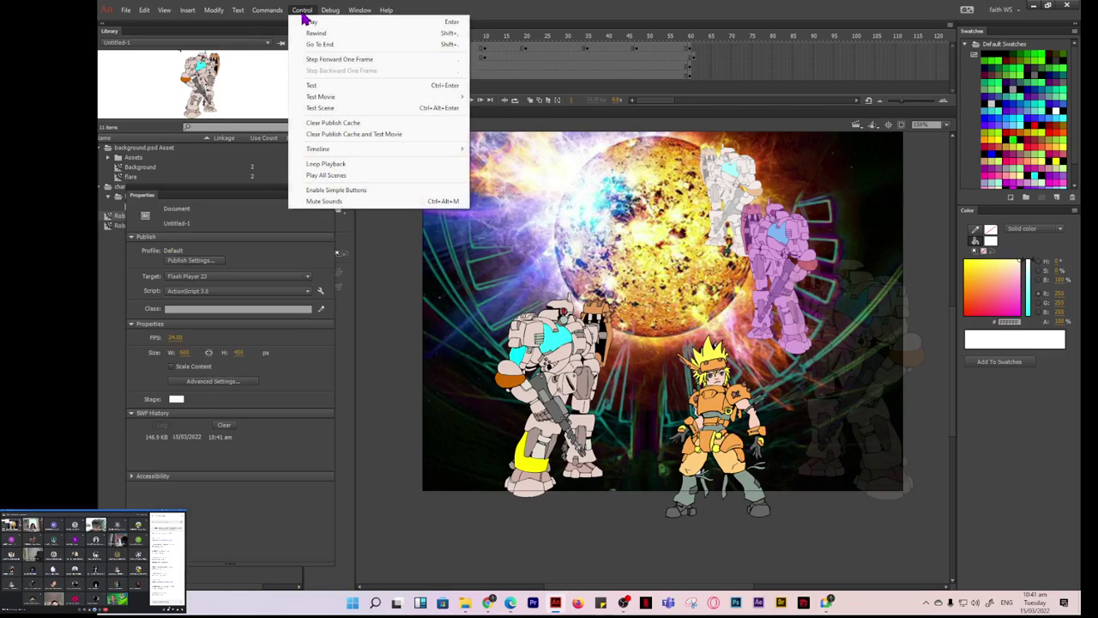
mouse_move(418, 98)
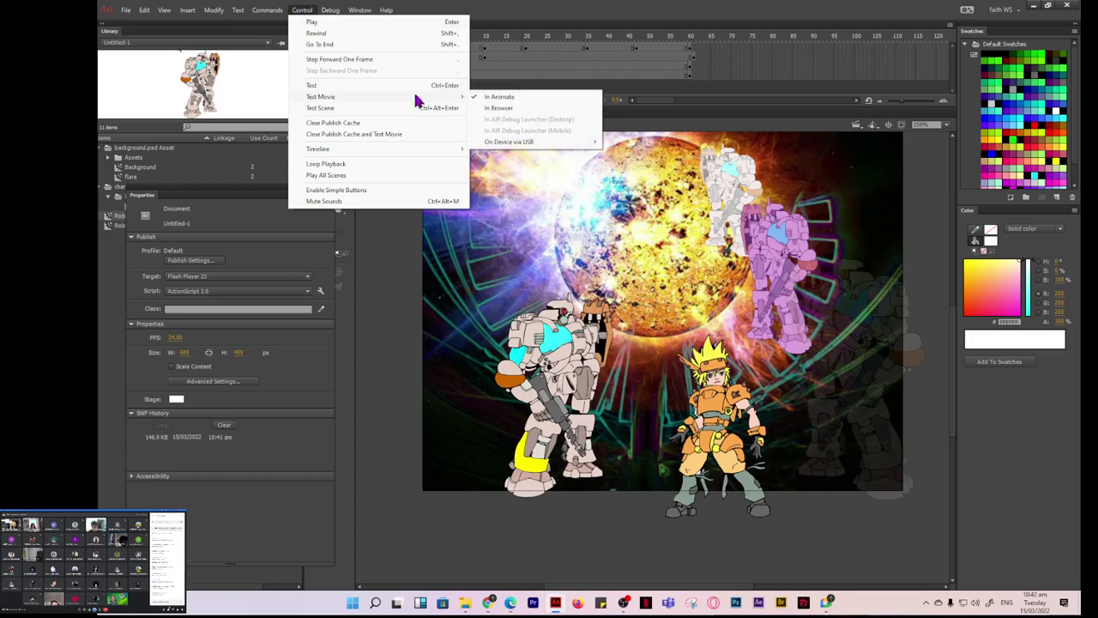
click(501, 109)
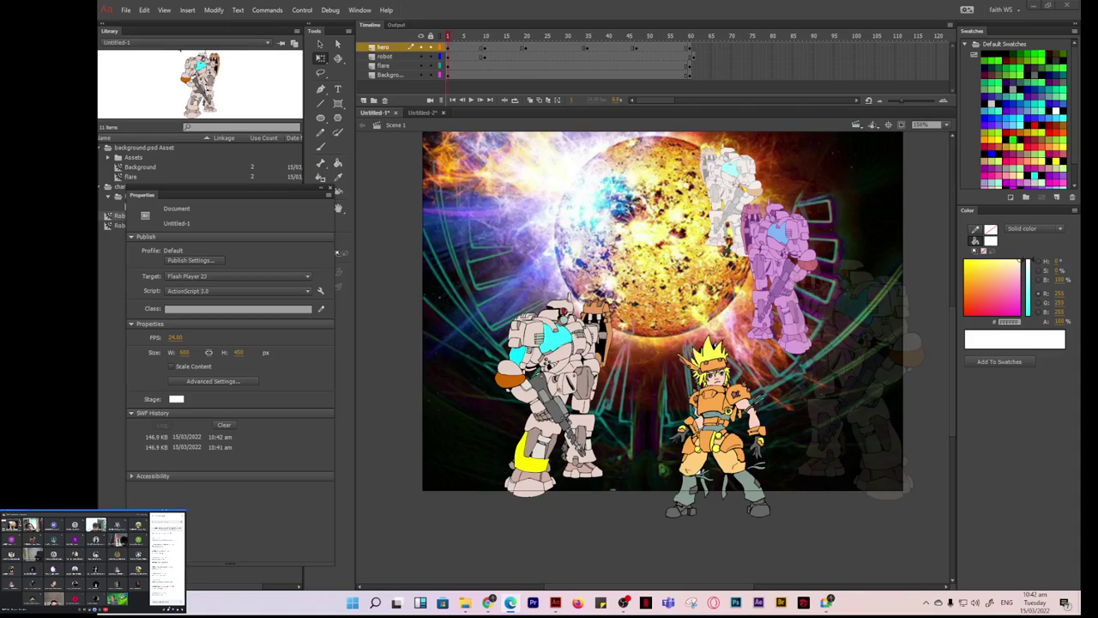
Test the movie inside Animate again, watch it in a maximized preview window and close the preview.
click(305, 11)
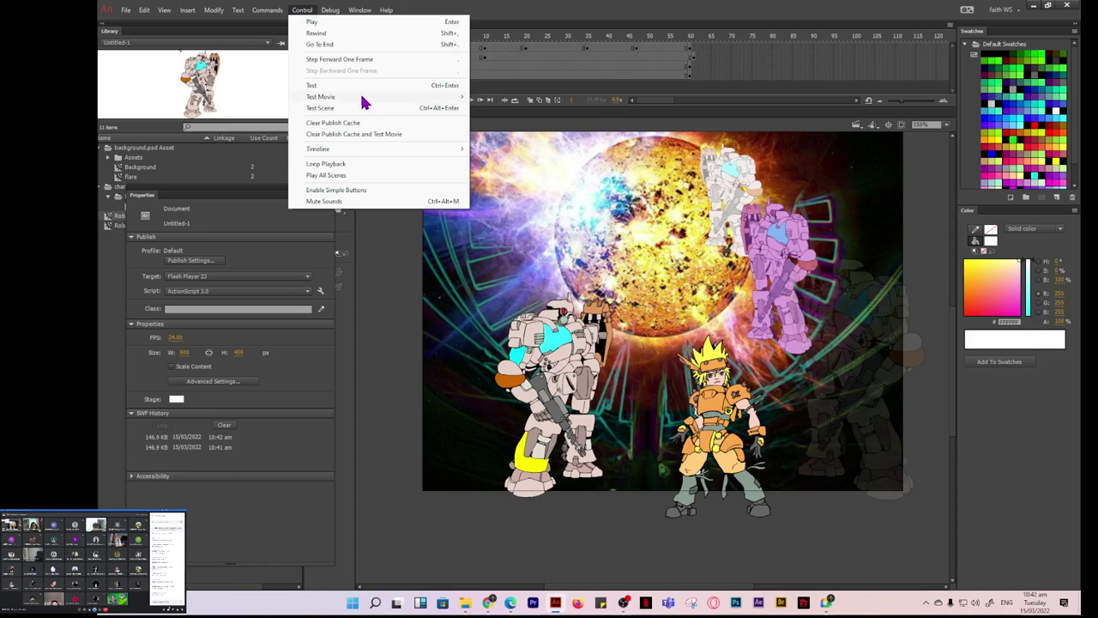
mouse_move(361, 99)
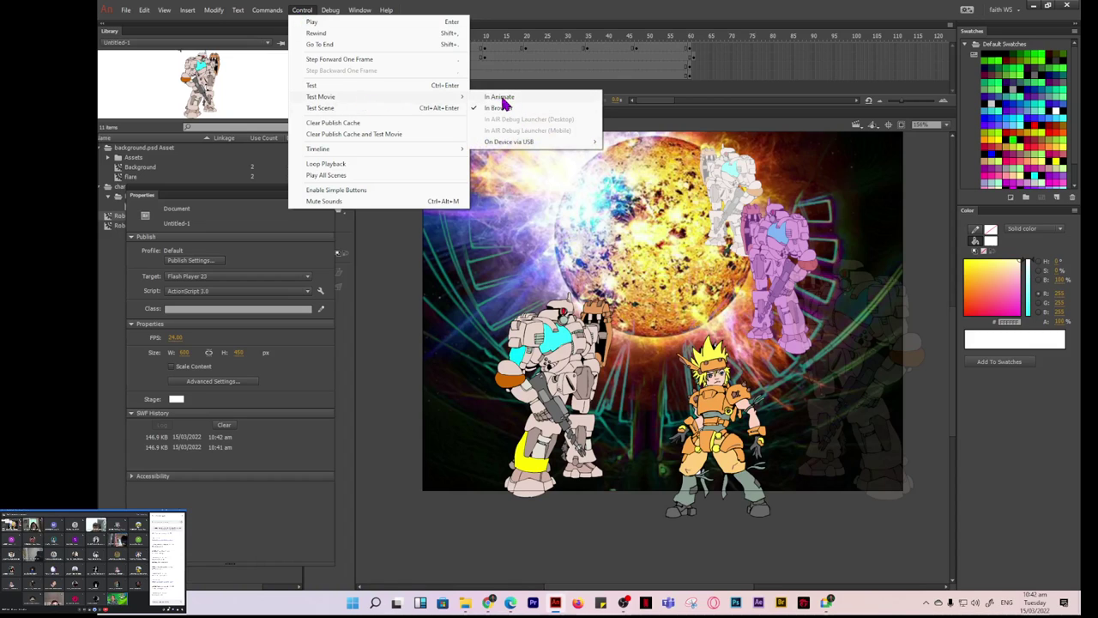
click(503, 99)
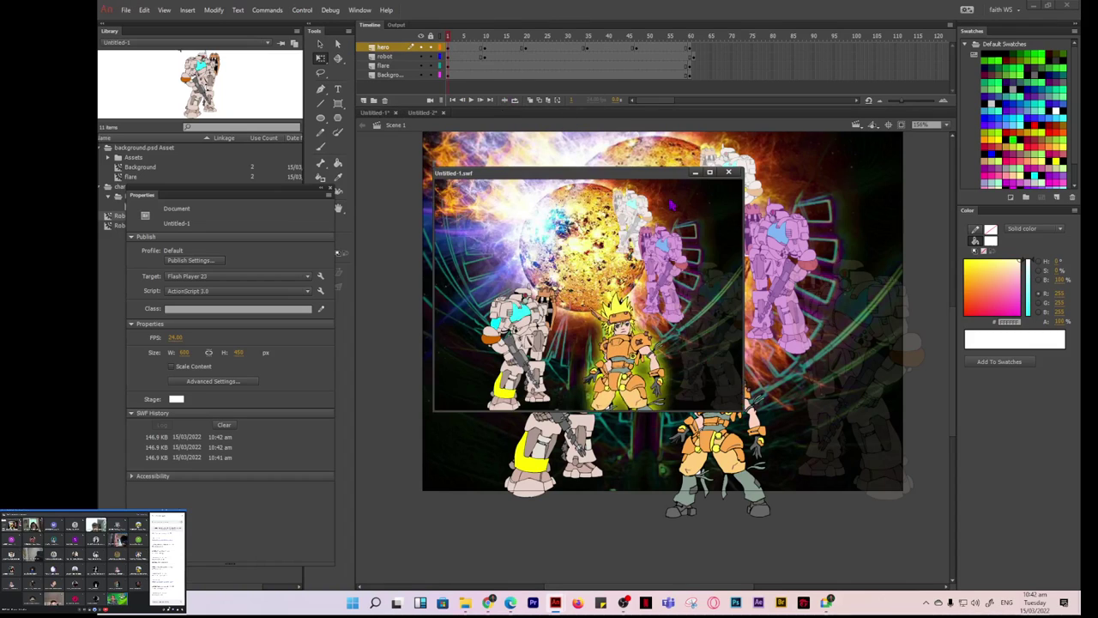
click(711, 173)
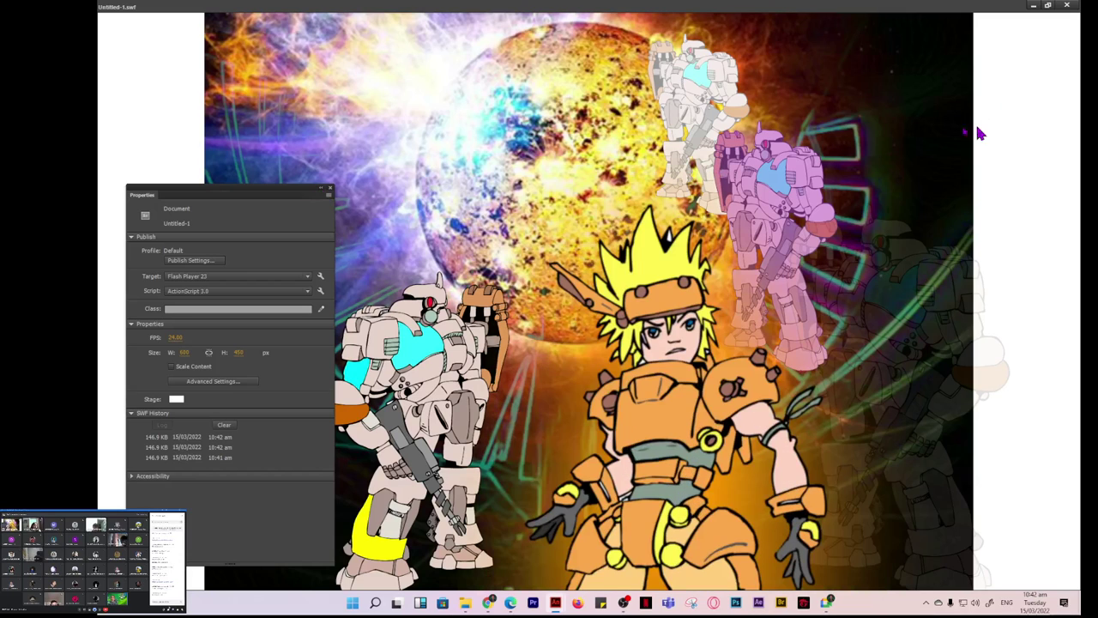
click(1068, 6)
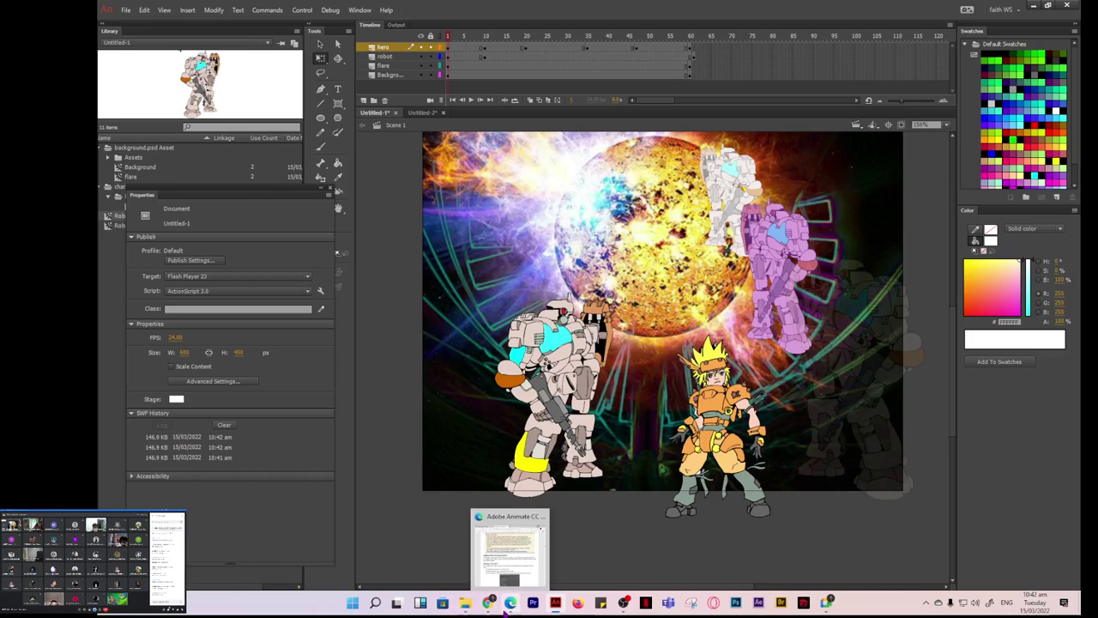
Switch to the Creating and Editing Symbols presentation in Chrome and go to slide 2, Objectives.
click(390, 585)
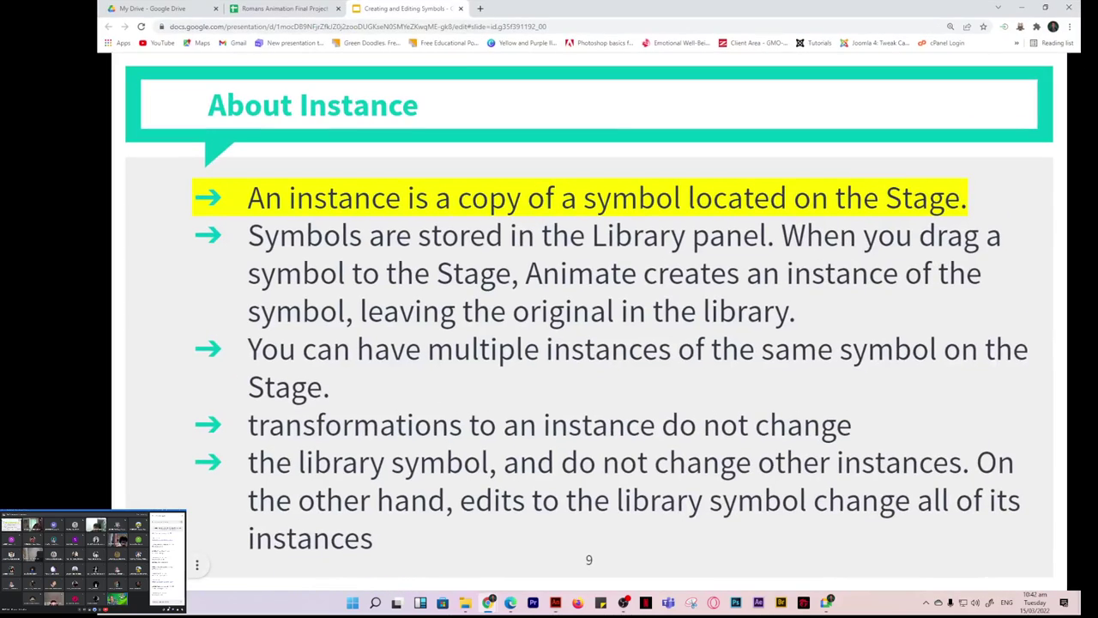
click(197, 562)
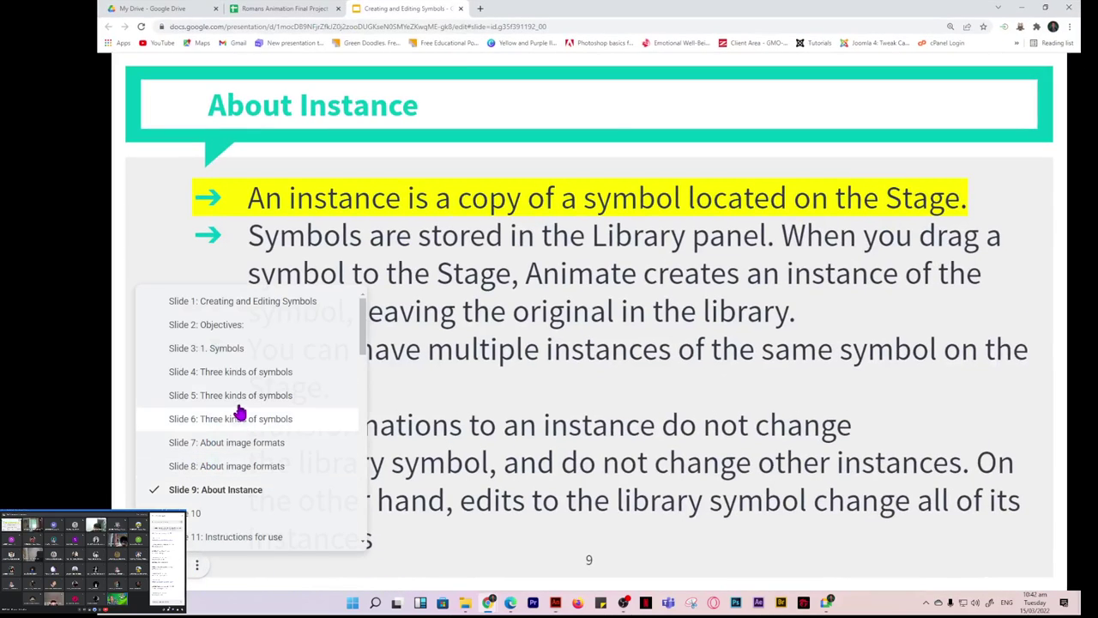
click(218, 335)
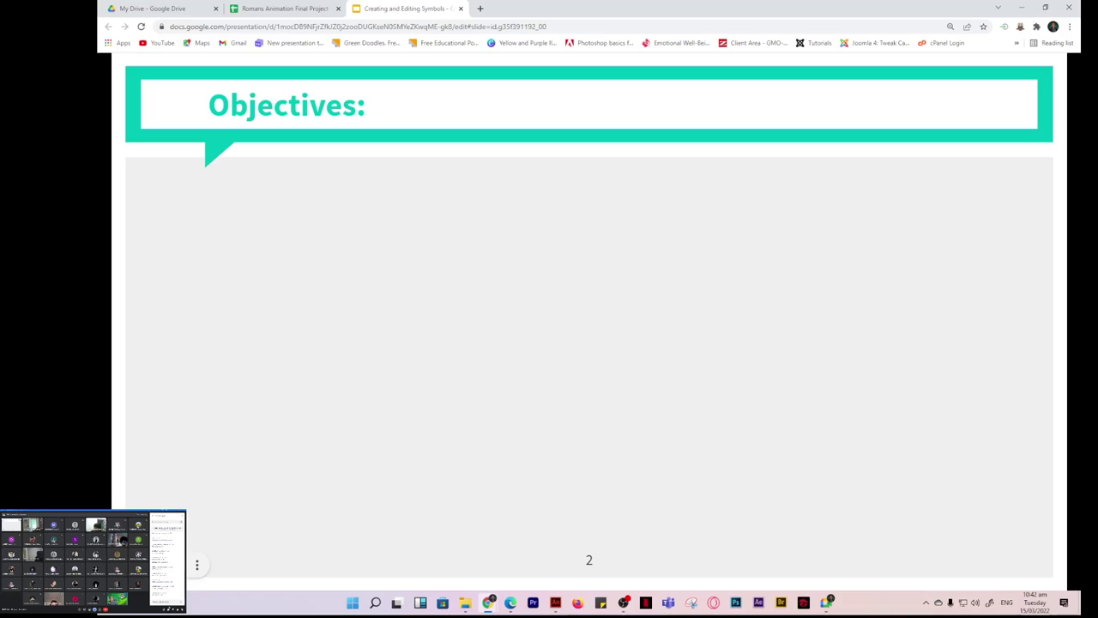